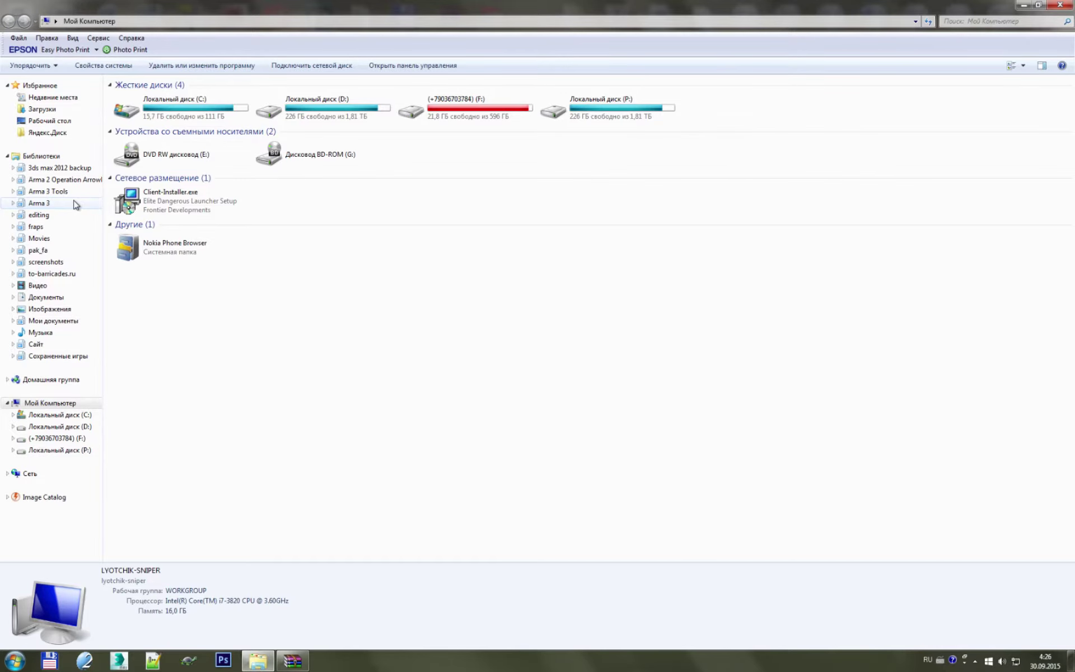
click(75, 203)
click(489, 336)
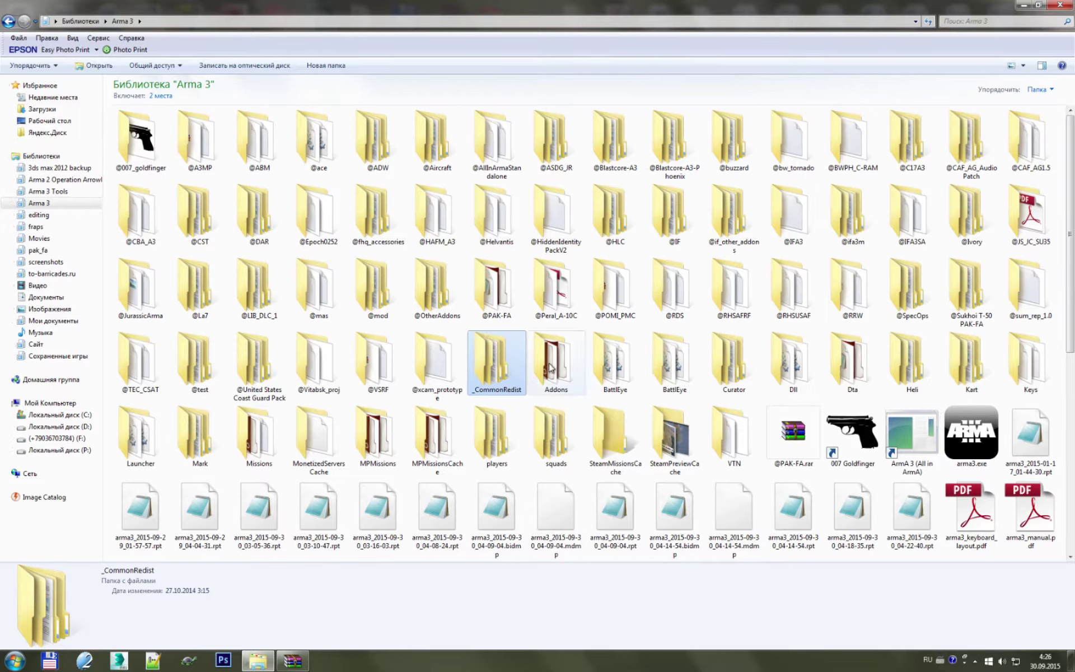
click(735, 291)
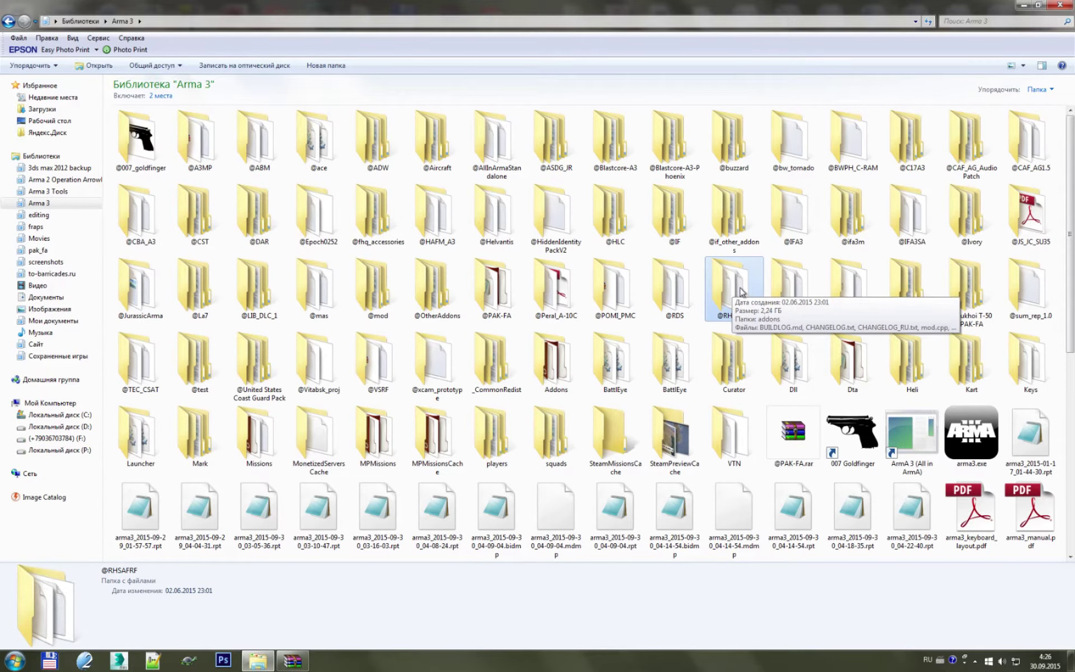
double_click(740, 291)
double_click(151, 149)
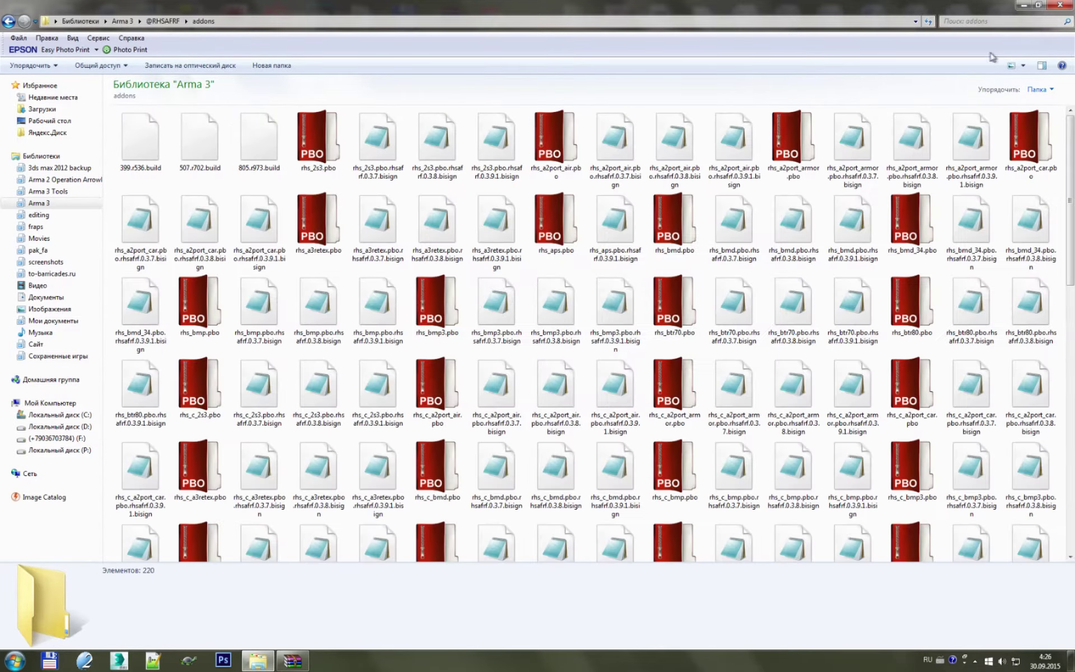
click(997, 20)
text(t72)
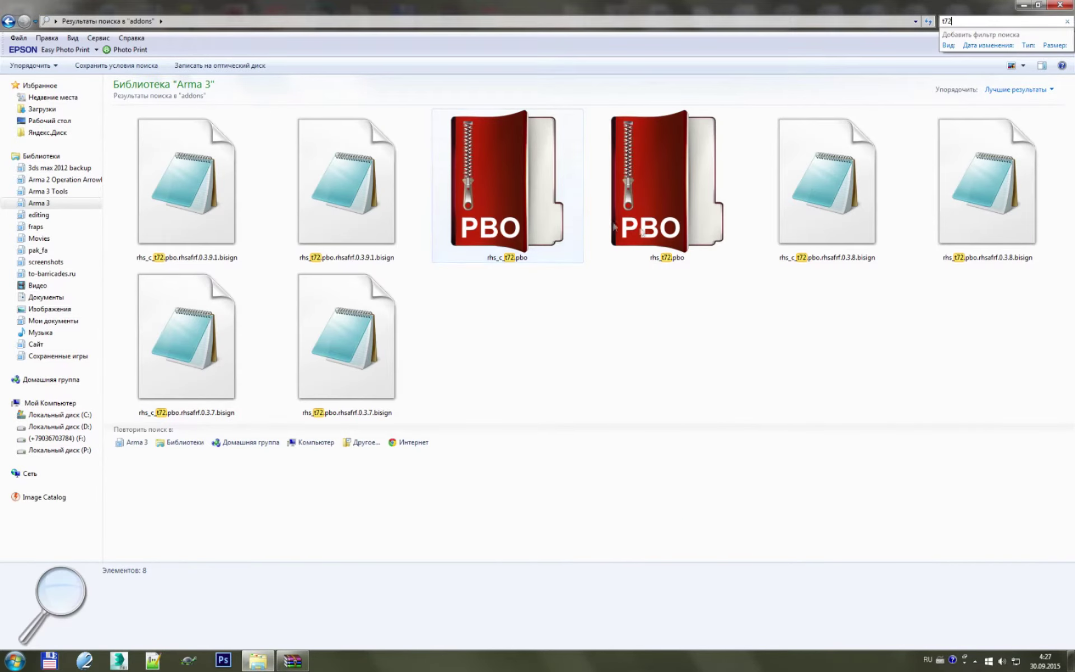
click(678, 263)
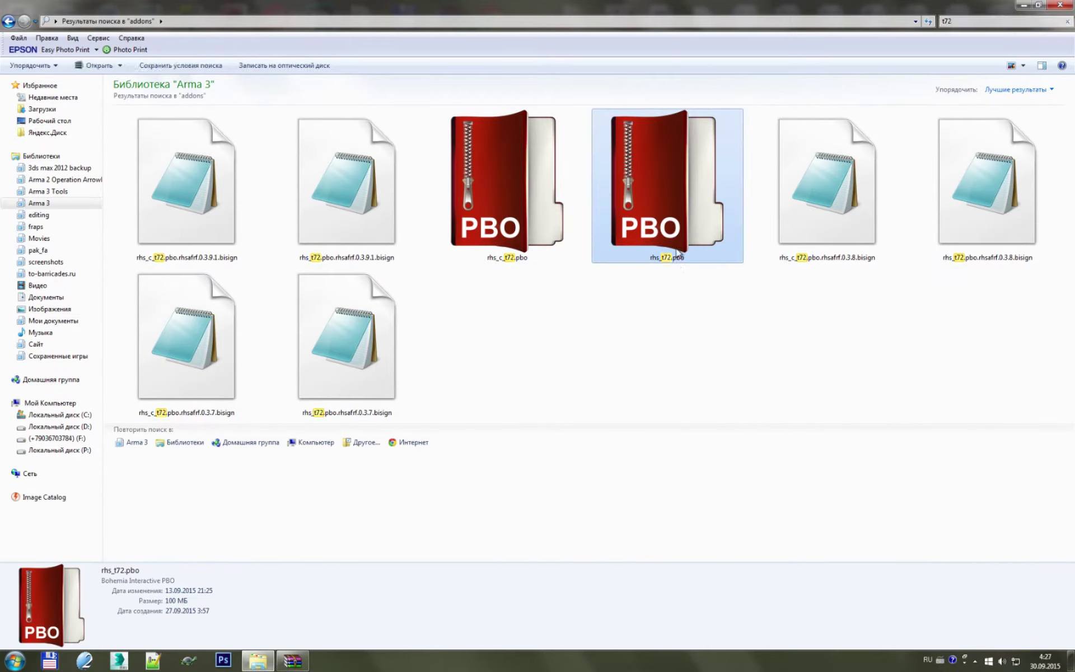
- Paste rhs_t72.pbo onto Local Disk (P:) and open it in PBO Manager
click(14, 661)
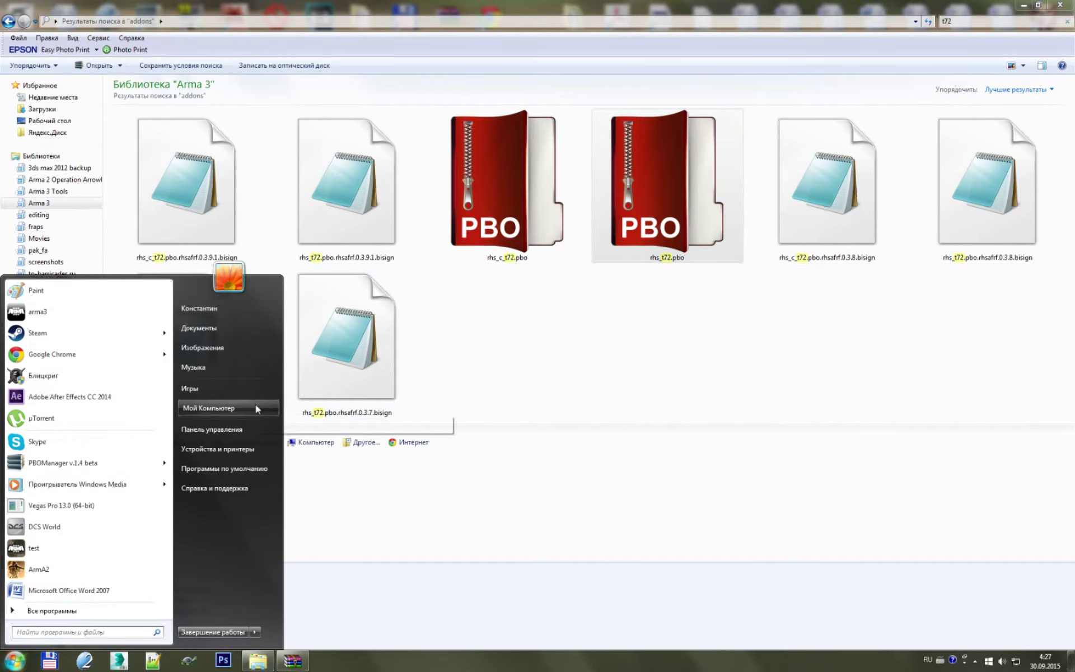
click(258, 407)
double_click(605, 107)
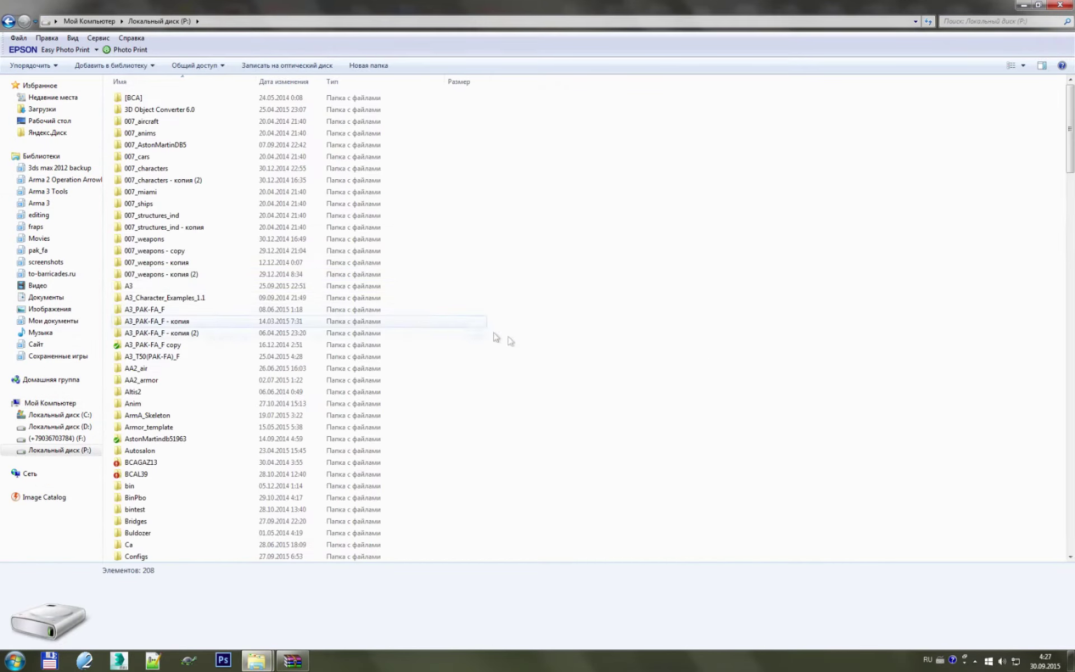
key(ctrl+v)
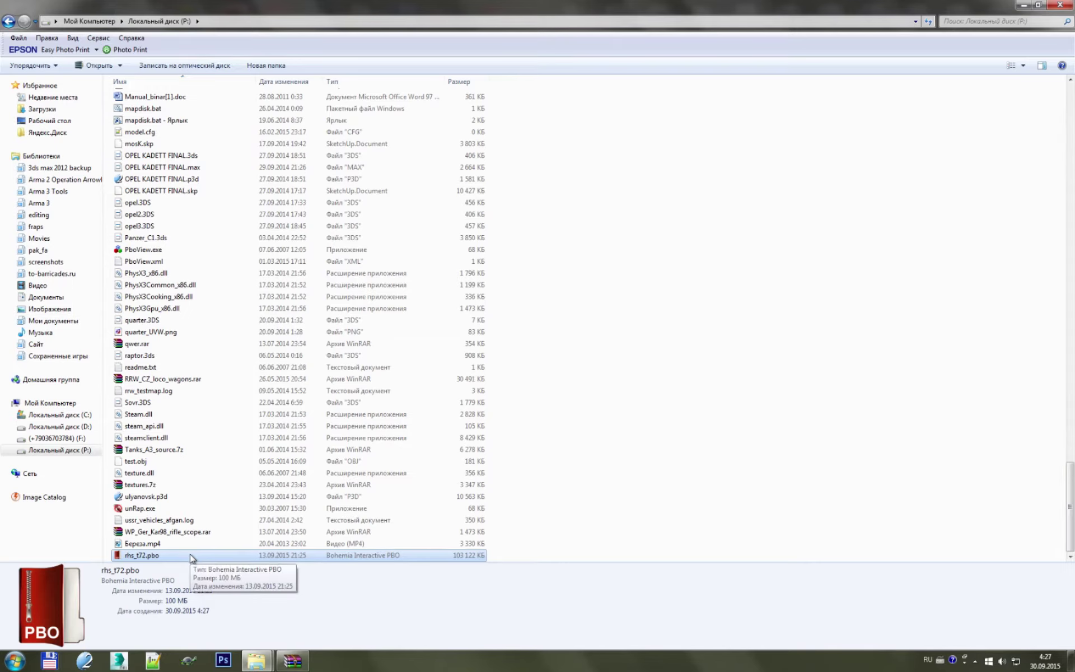
double_click(191, 556)
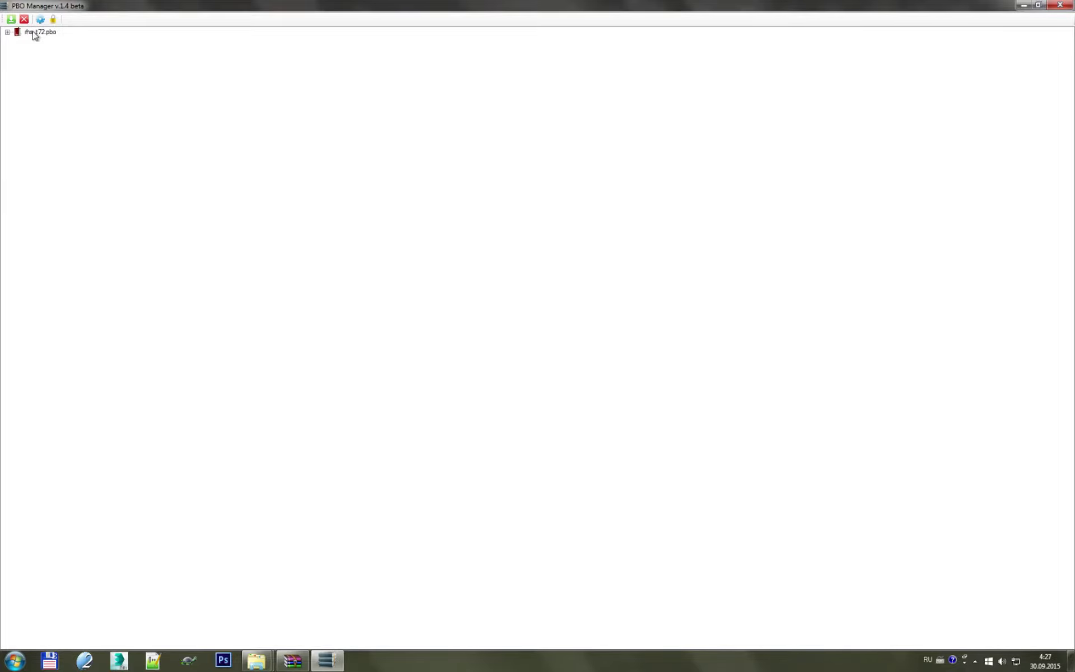
- Extract rhs_t72.pbo to 'rhs_t72\' using PBO Manager's archive context menu
right_click(33, 32)
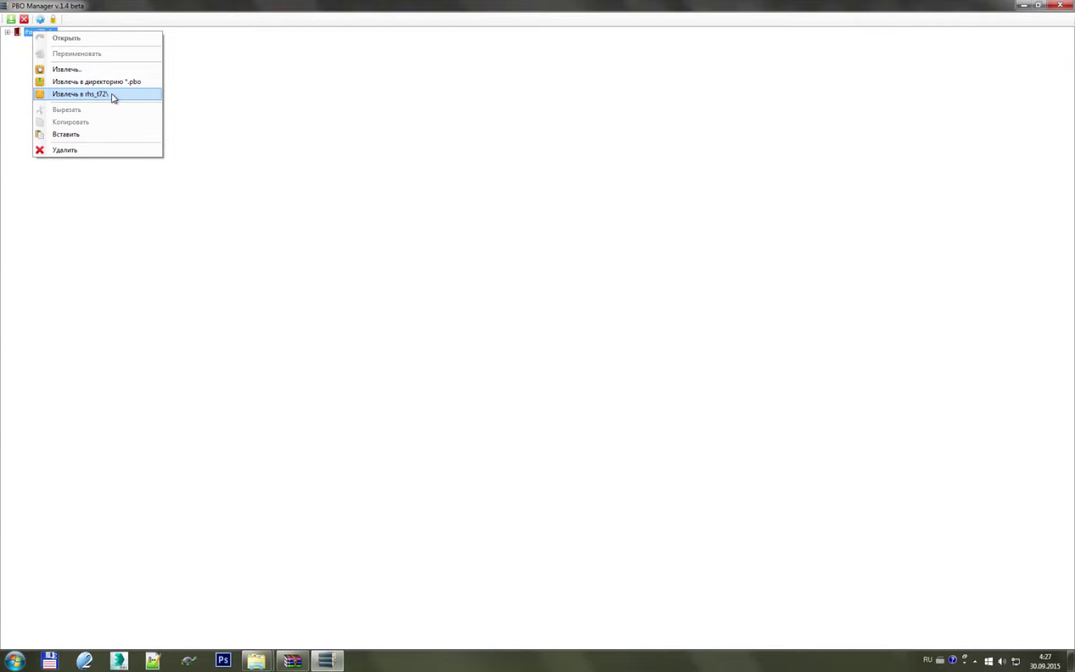
click(114, 96)
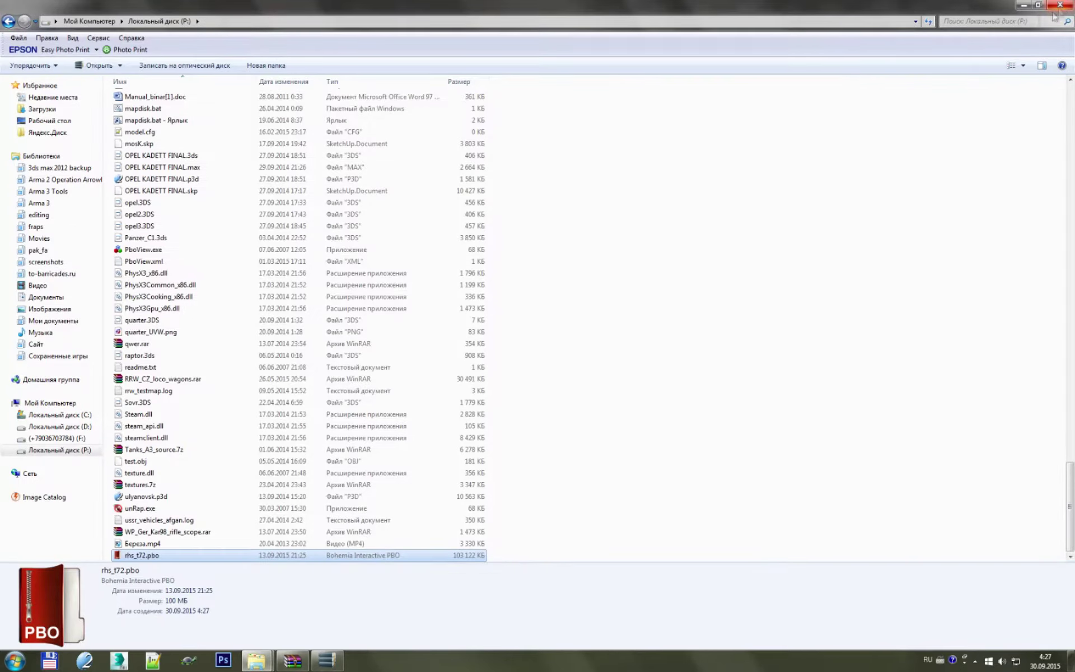
- Delete the copied rhs_t72.pbo archive from drive P:
click(159, 555)
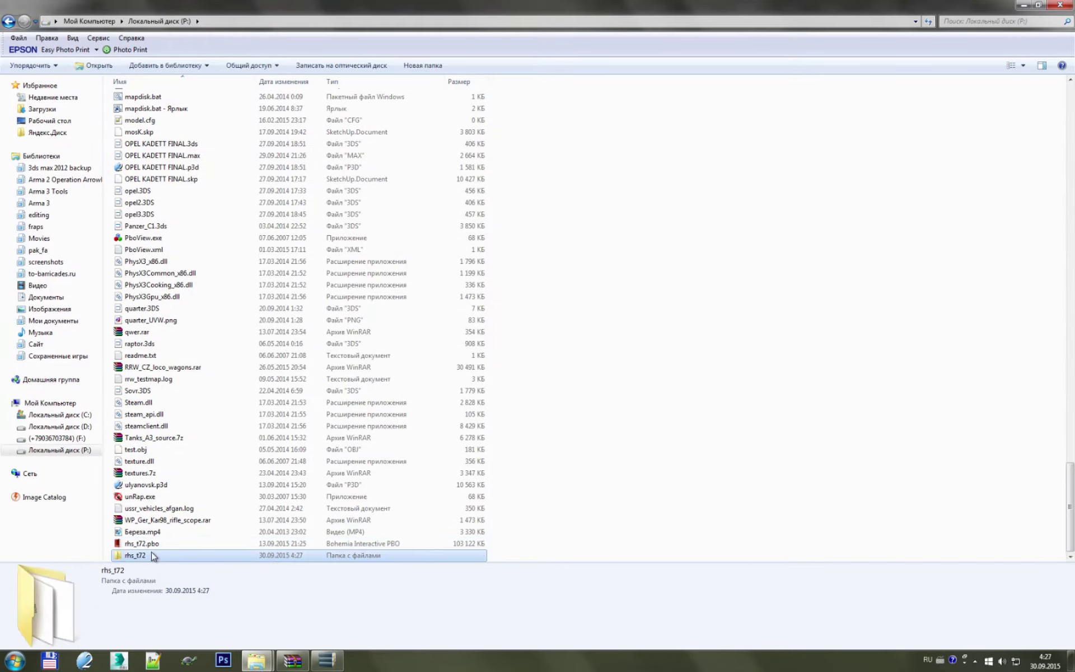
click(196, 542)
key(Delete)
key(Return)
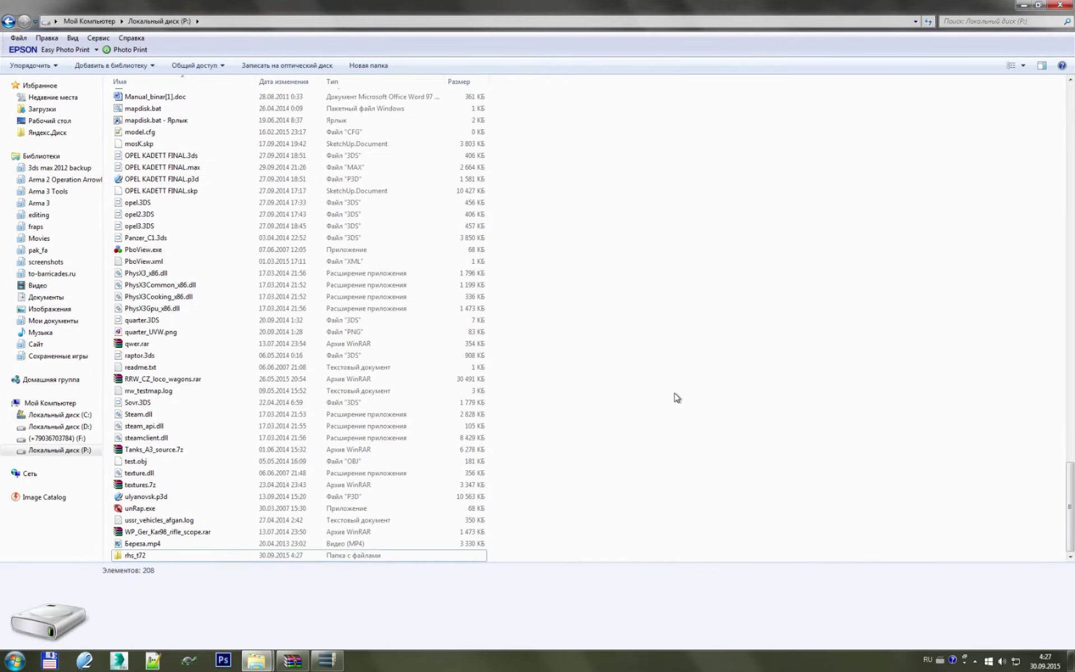
- Open rhs_t72 > data, look inside andbfront, and return to data
double_click(364, 557)
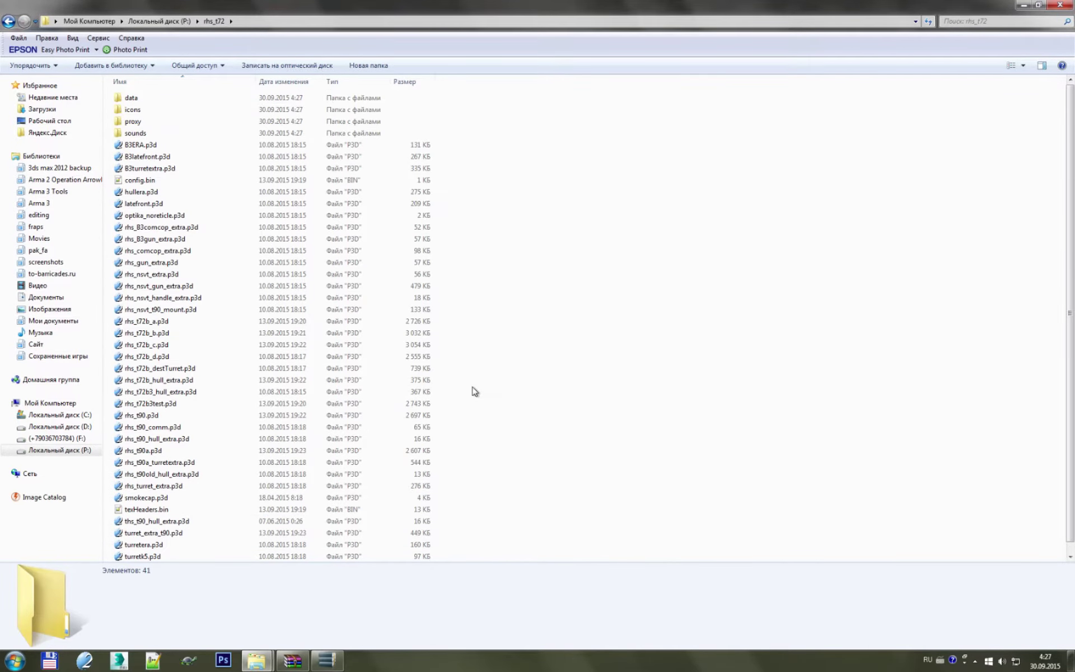
double_click(212, 102)
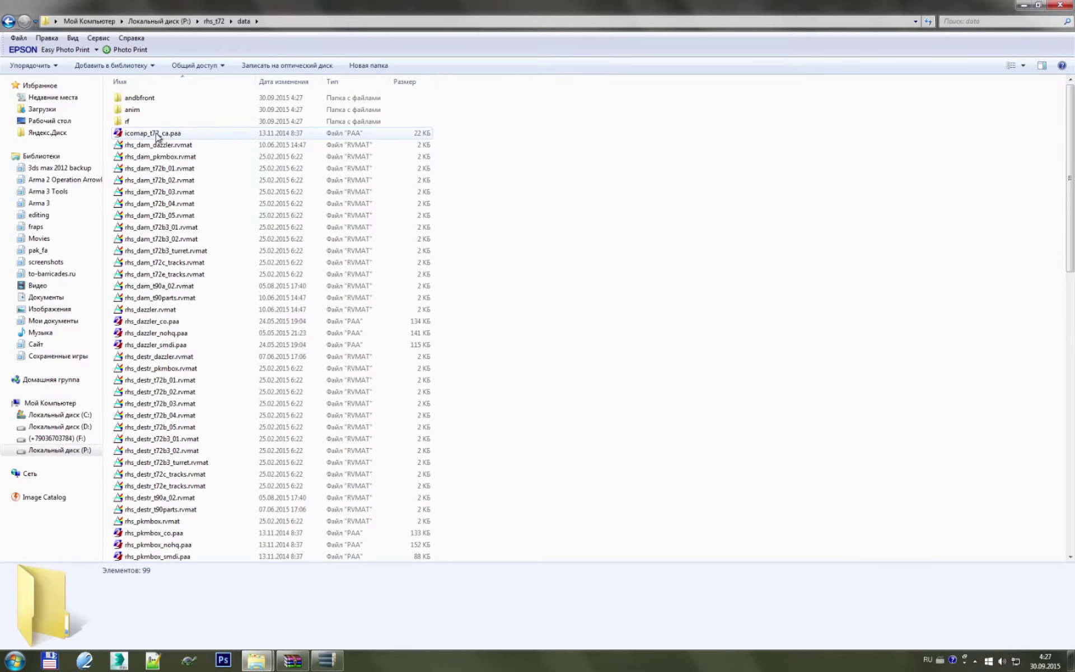
click(179, 133)
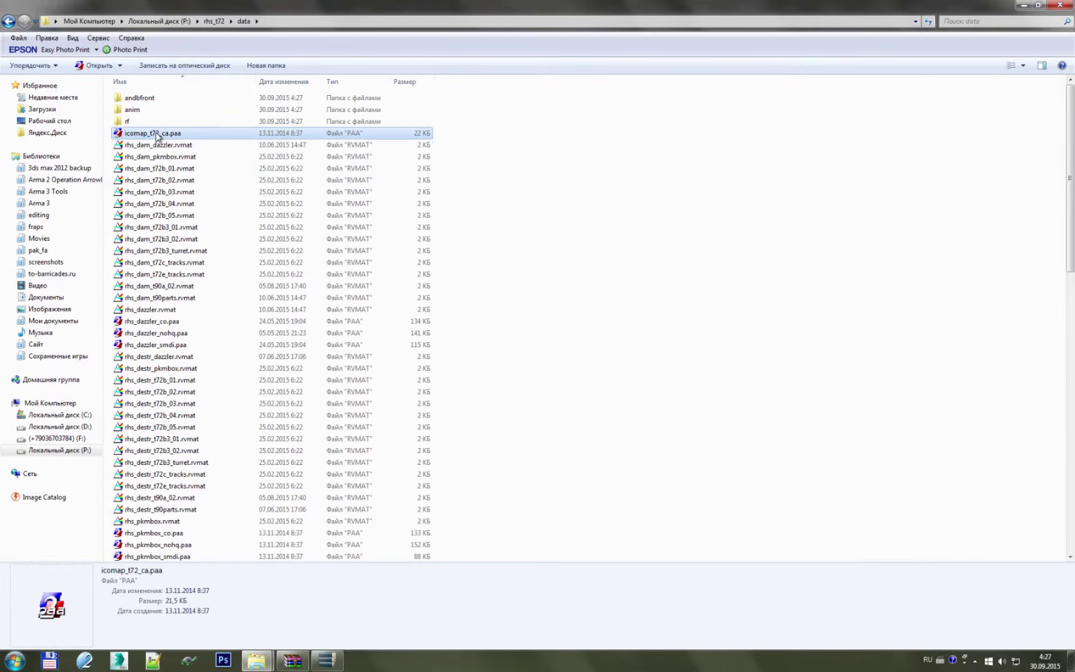
double_click(185, 98)
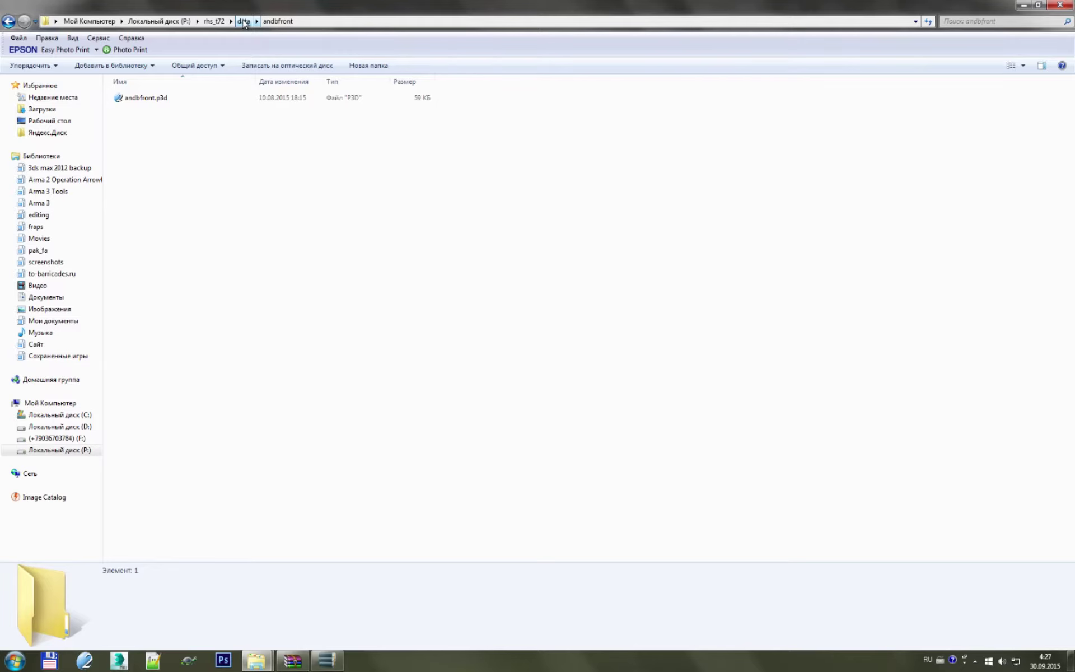
click(244, 22)
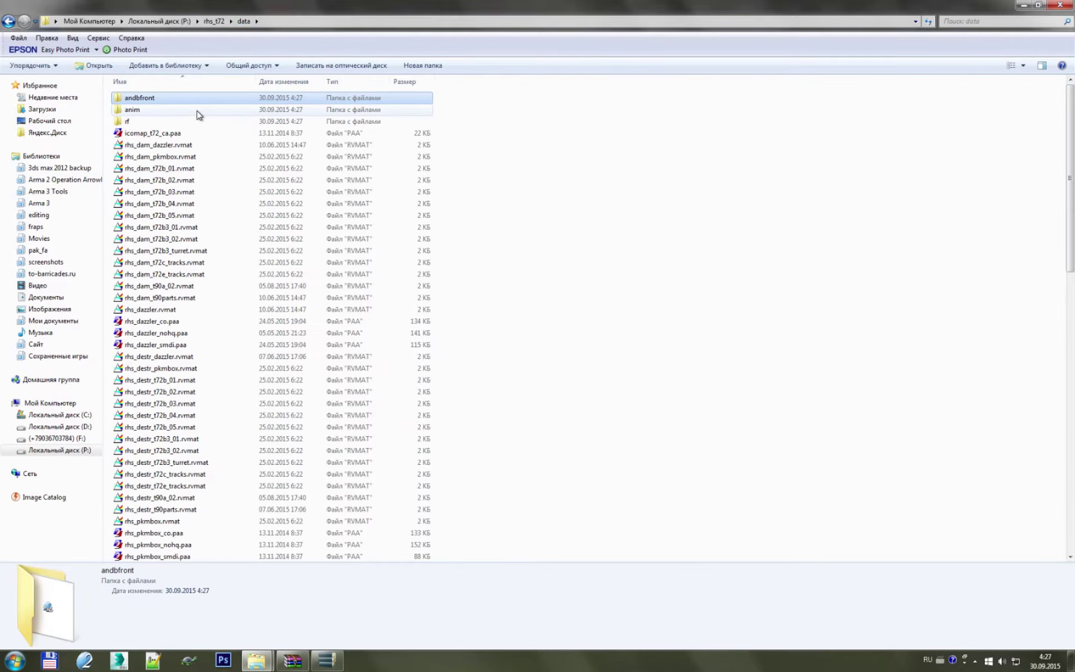
- Browse data's anim and rf folders, previewing the lasermark and cross textures
double_click(197, 111)
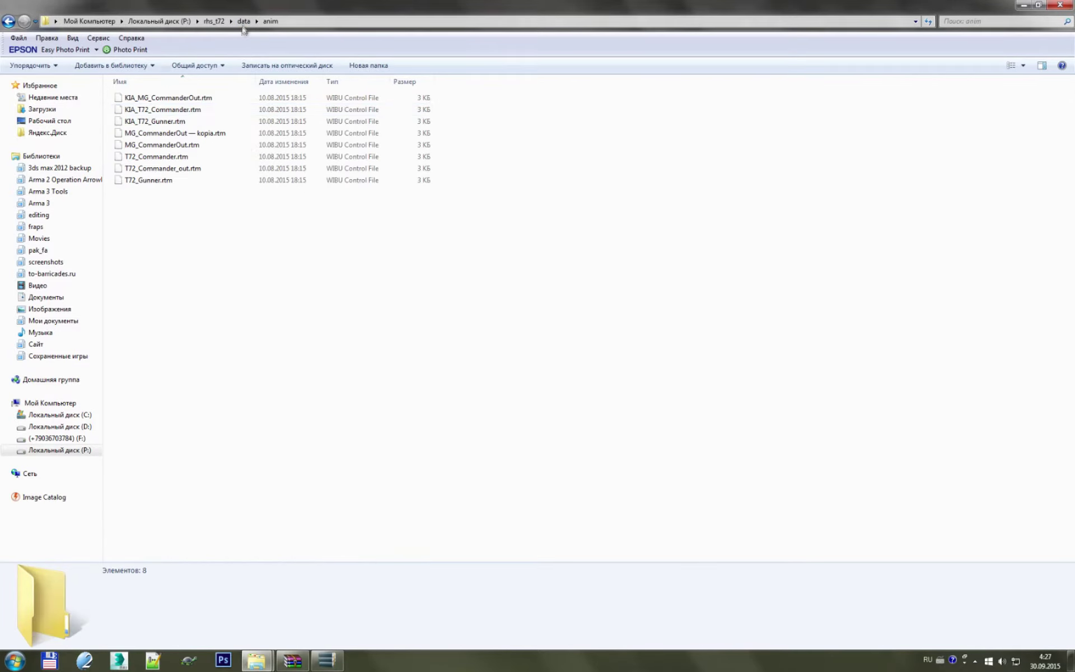
click(243, 21)
double_click(208, 110)
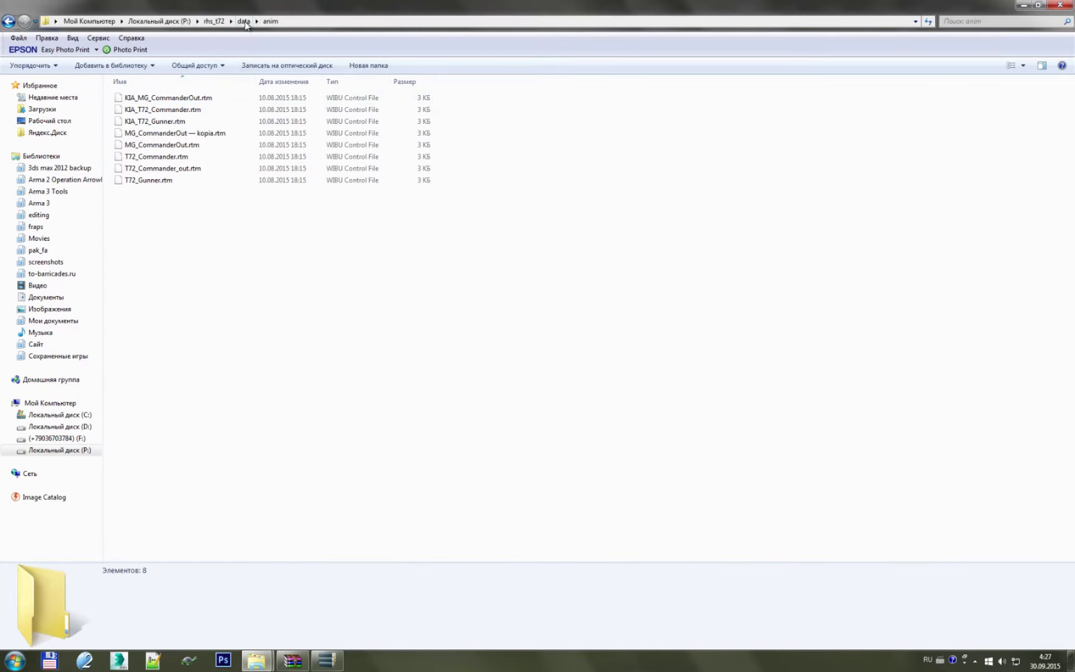
click(244, 21)
double_click(193, 121)
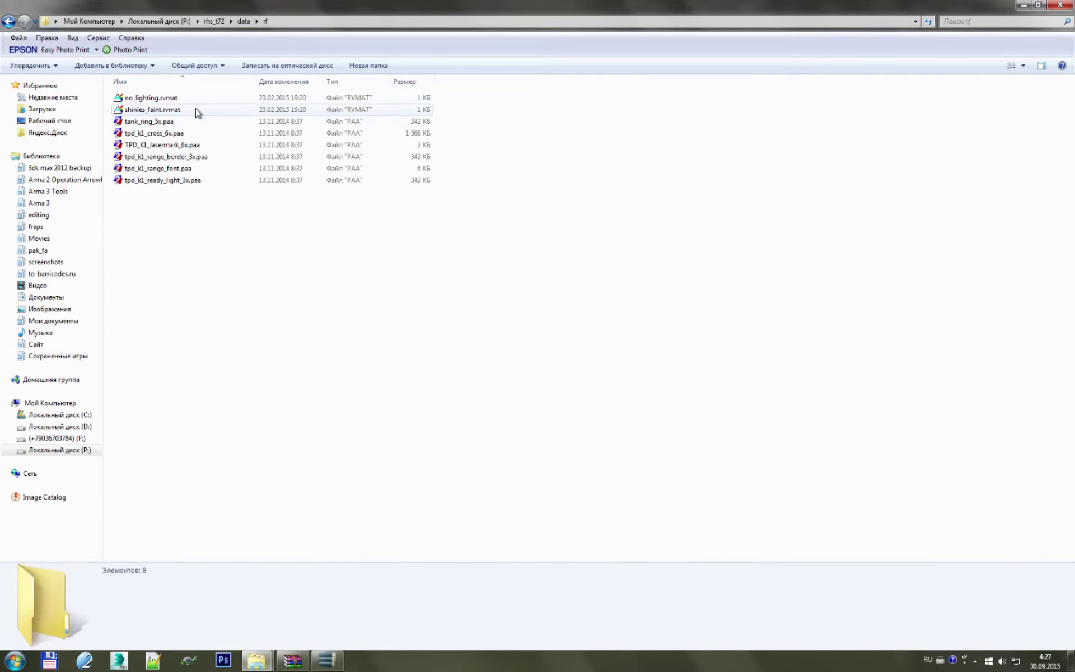
double_click(198, 145)
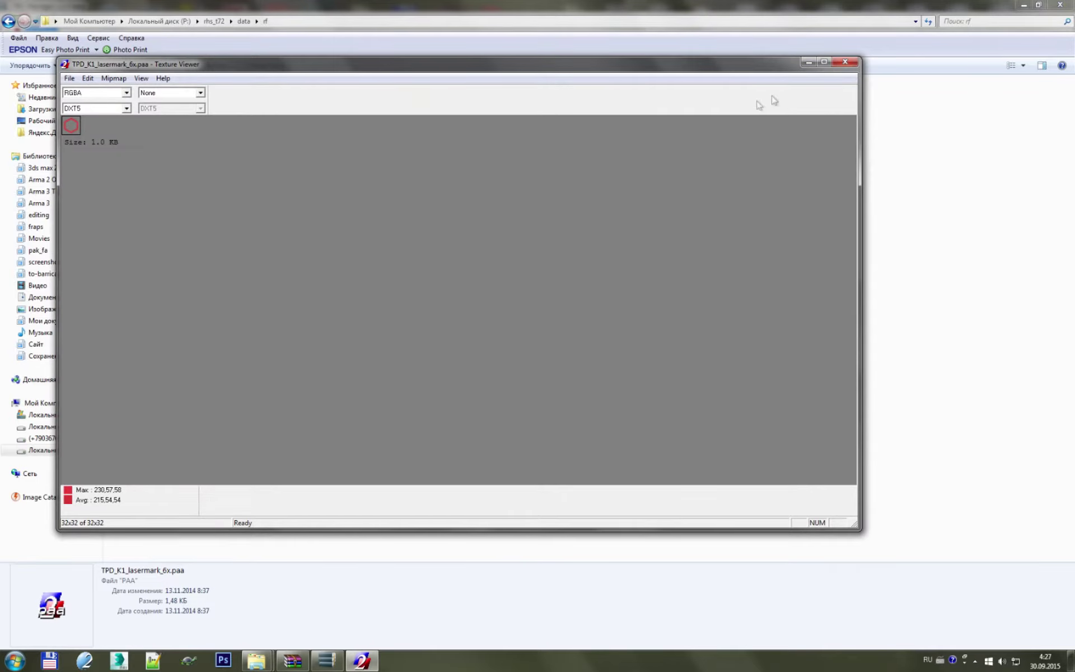
click(837, 67)
double_click(211, 134)
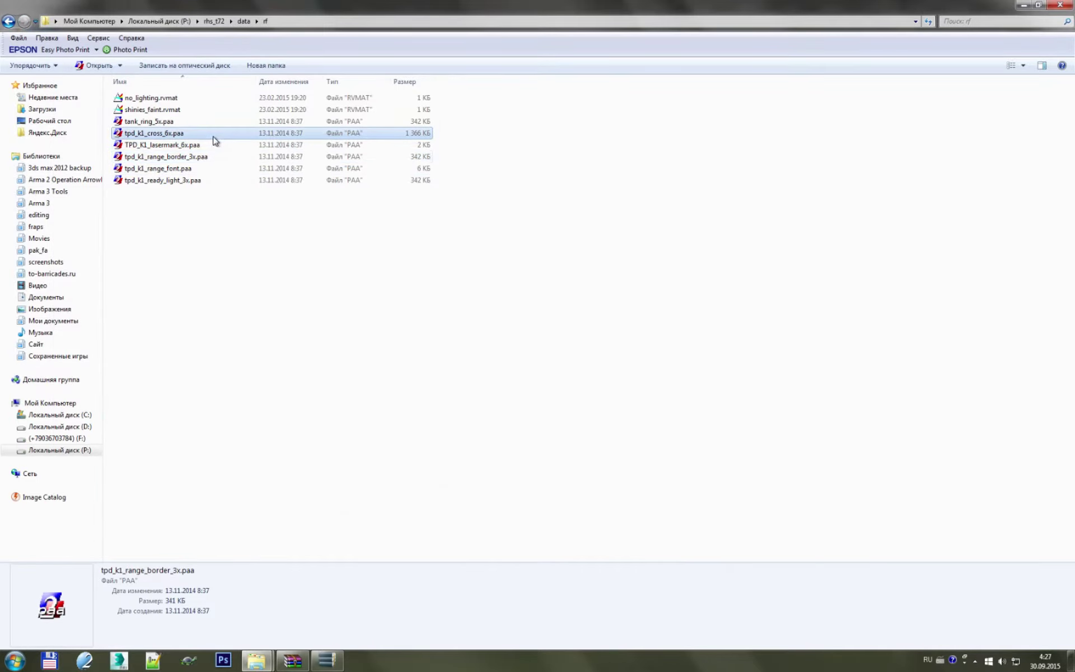
click(859, 76)
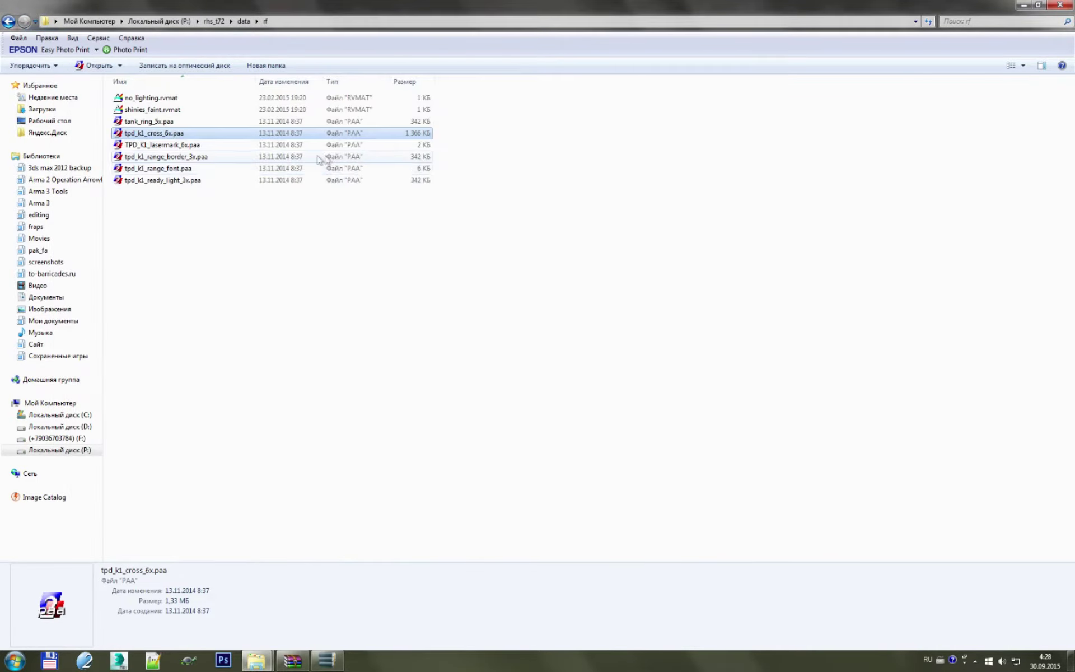
key(BackSpace)
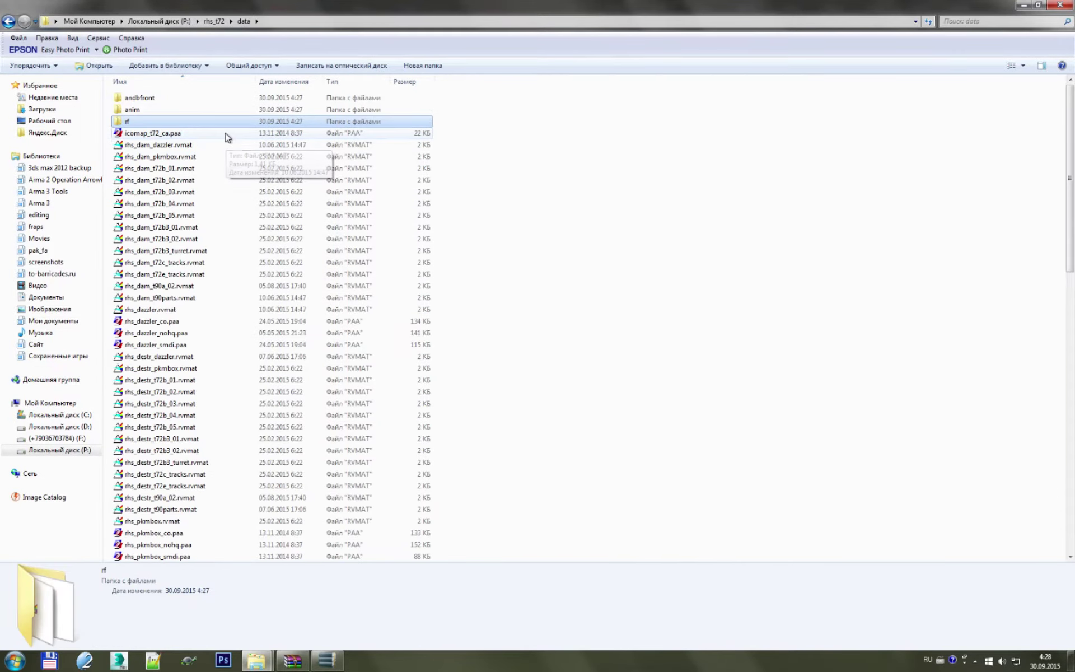
- Inspect rhs_t72's icons, proxy and sounds folders, then return to rhs_t72
click(214, 21)
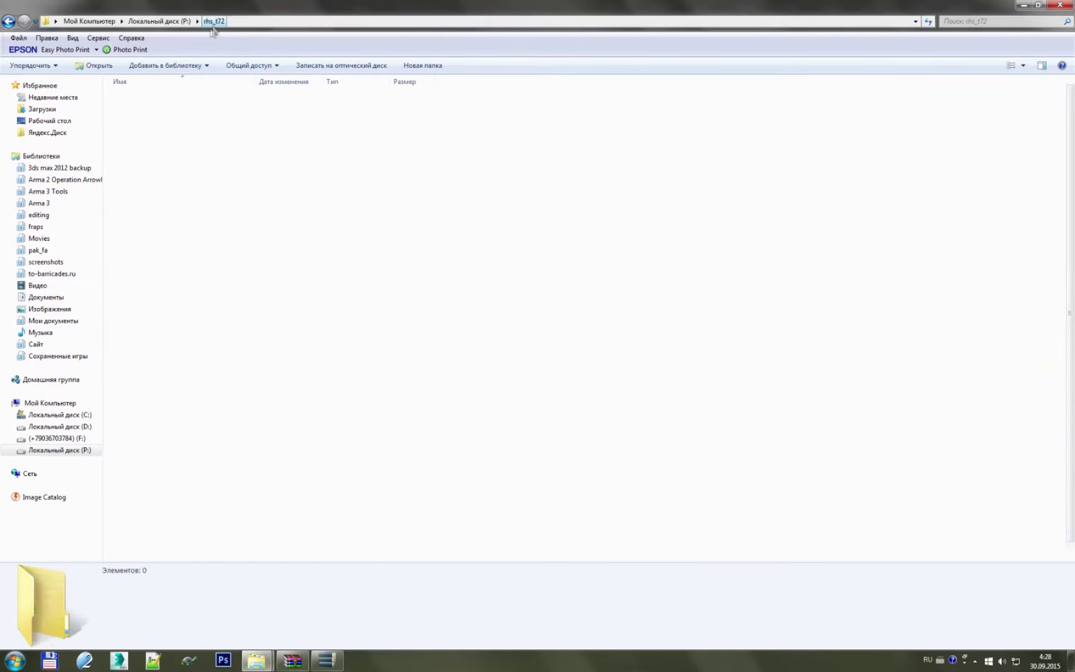
click(191, 111)
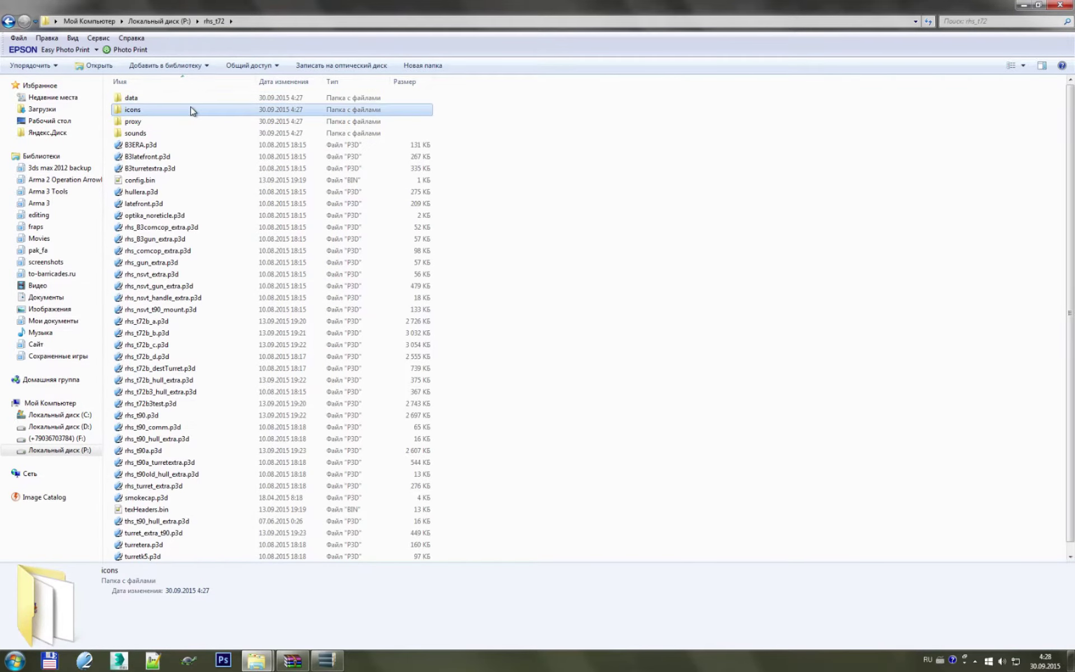
double_click(191, 111)
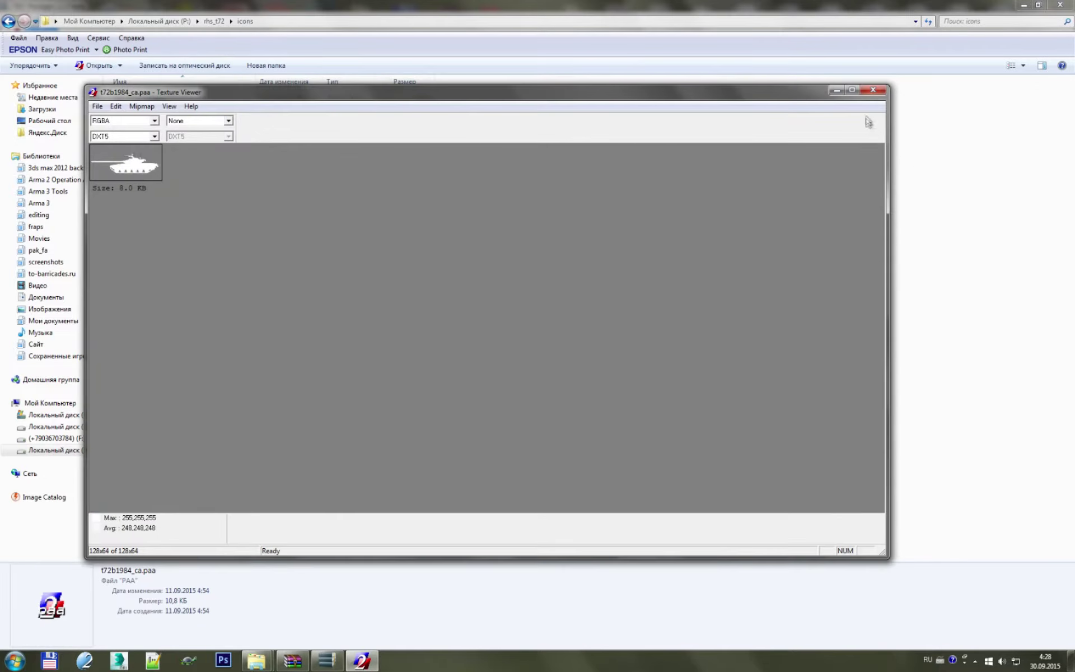
click(878, 93)
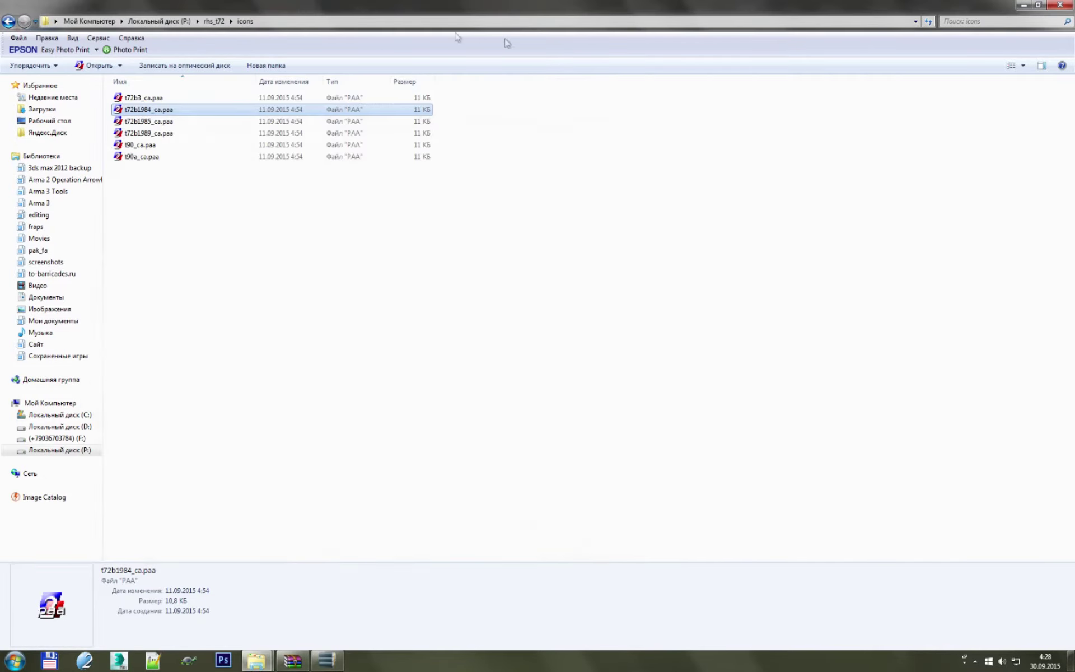
click(214, 21)
double_click(174, 123)
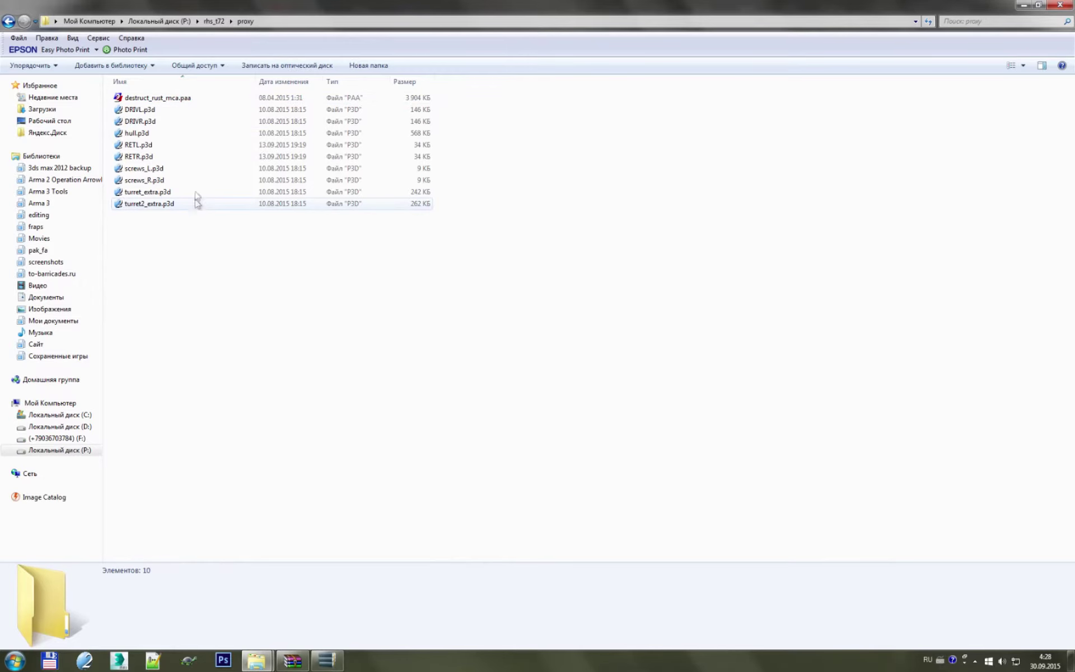
click(215, 21)
double_click(178, 134)
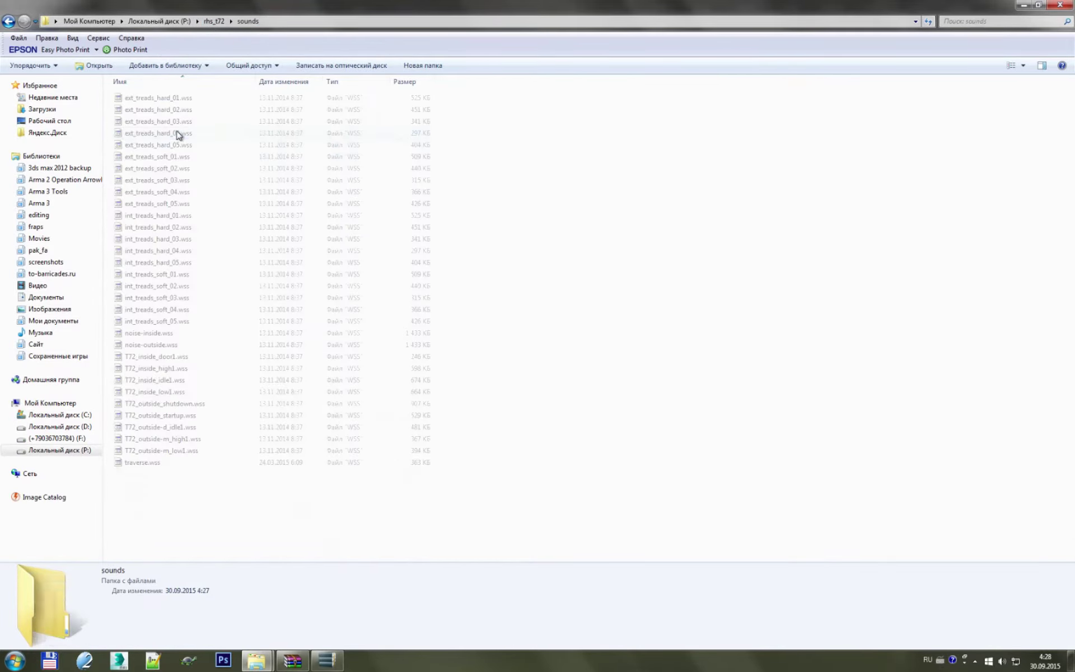
double_click(188, 381)
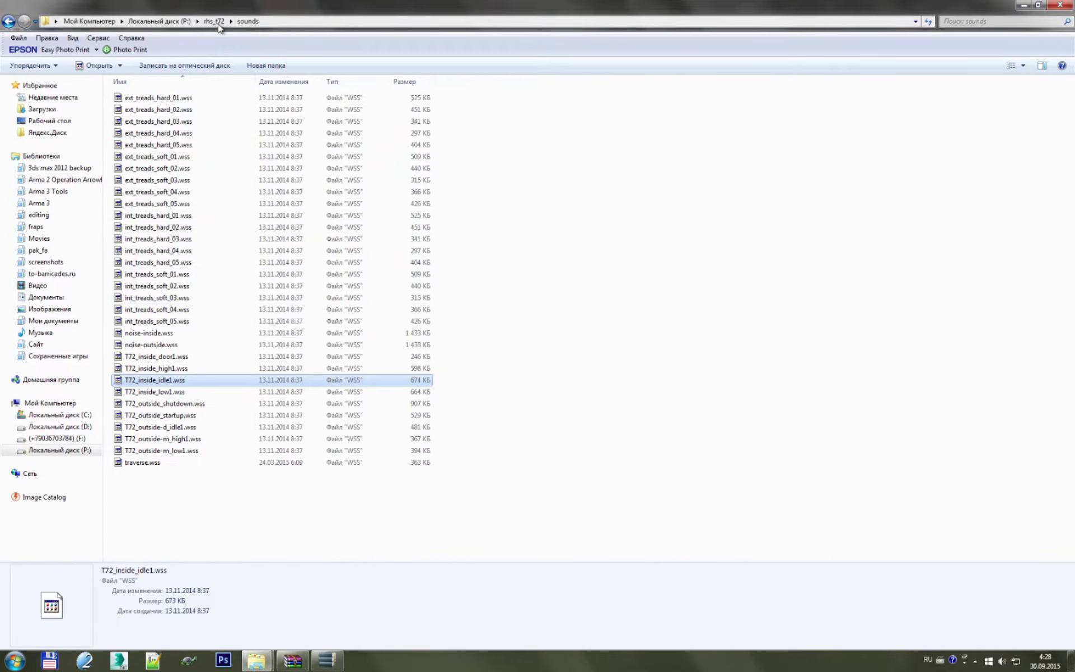
click(217, 23)
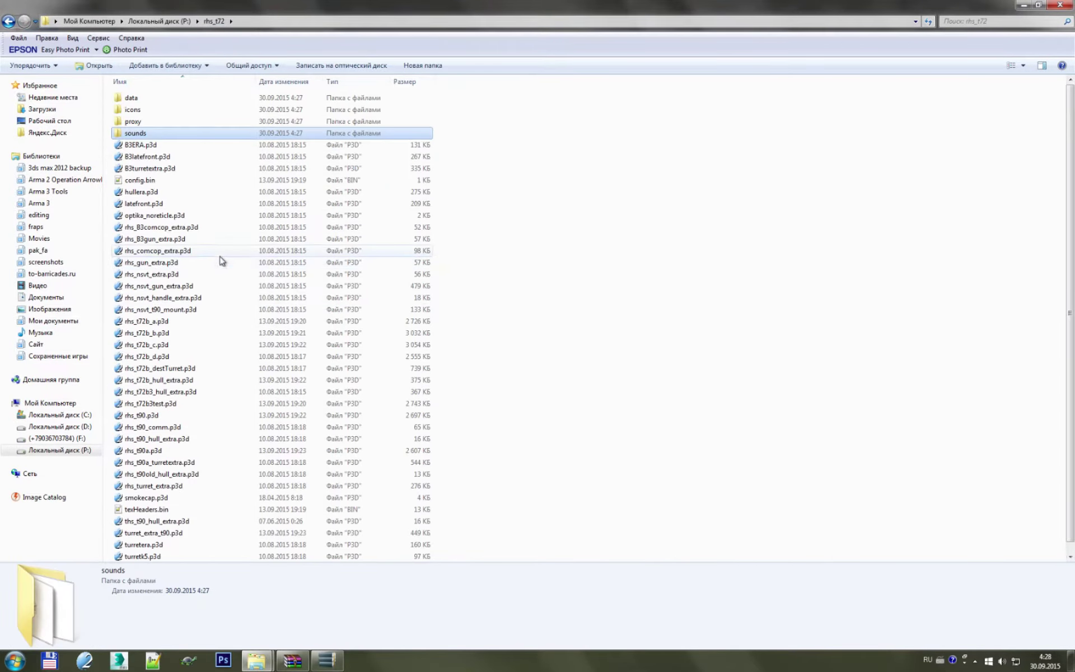
- Permanently delete the anim folder inside data
double_click(166, 100)
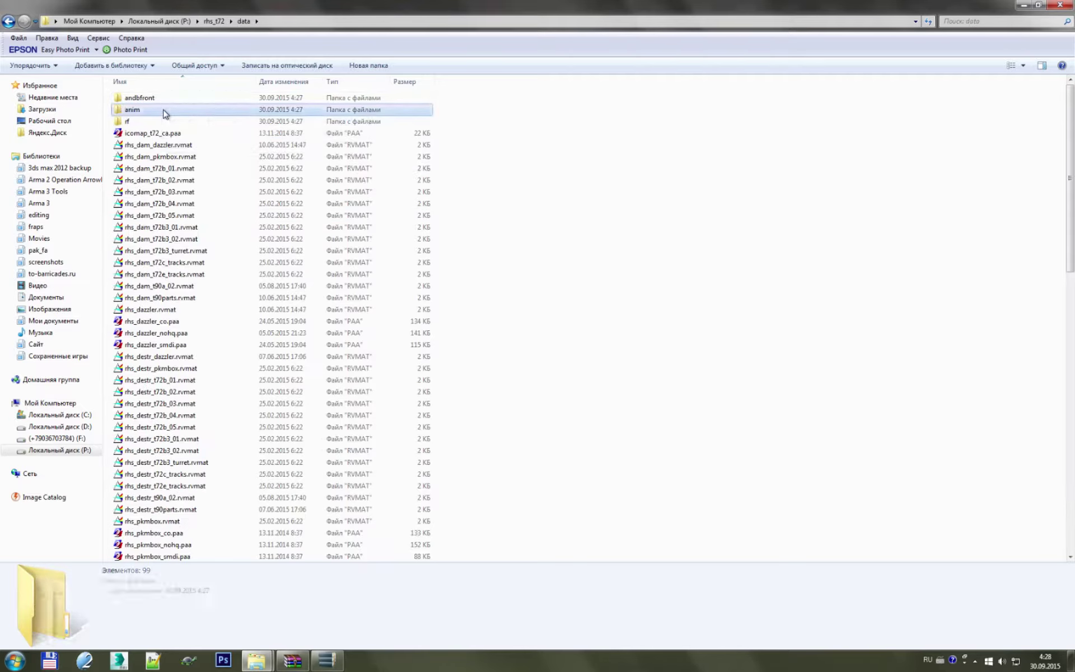
key(Delete)
key(Return)
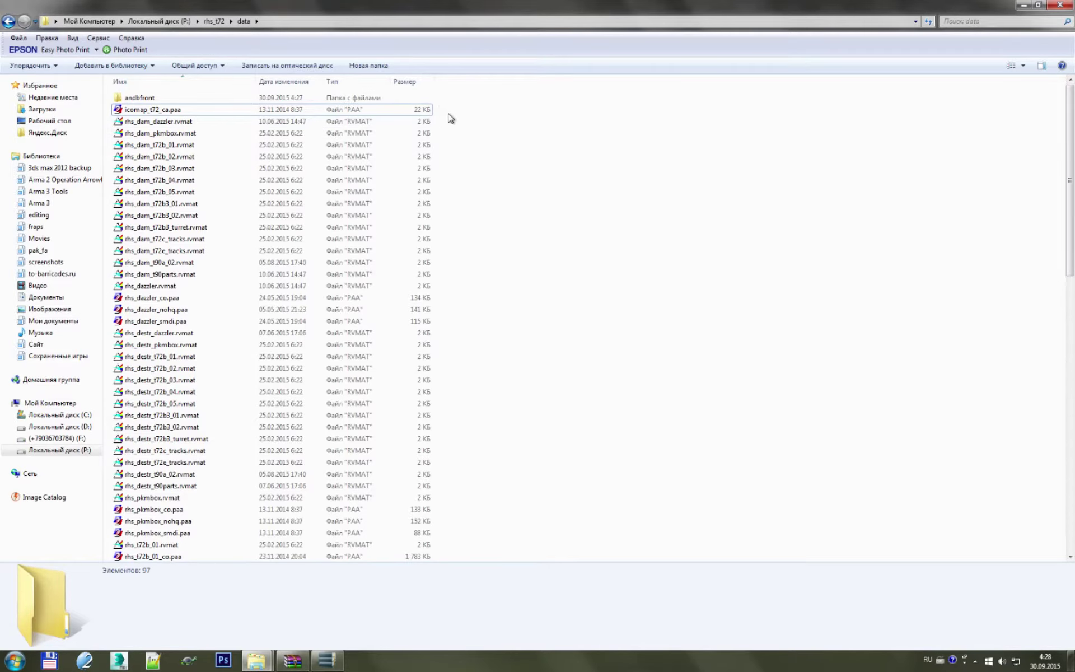
- Permanently delete the icons and sounds folders from rhs_t72
click(213, 20)
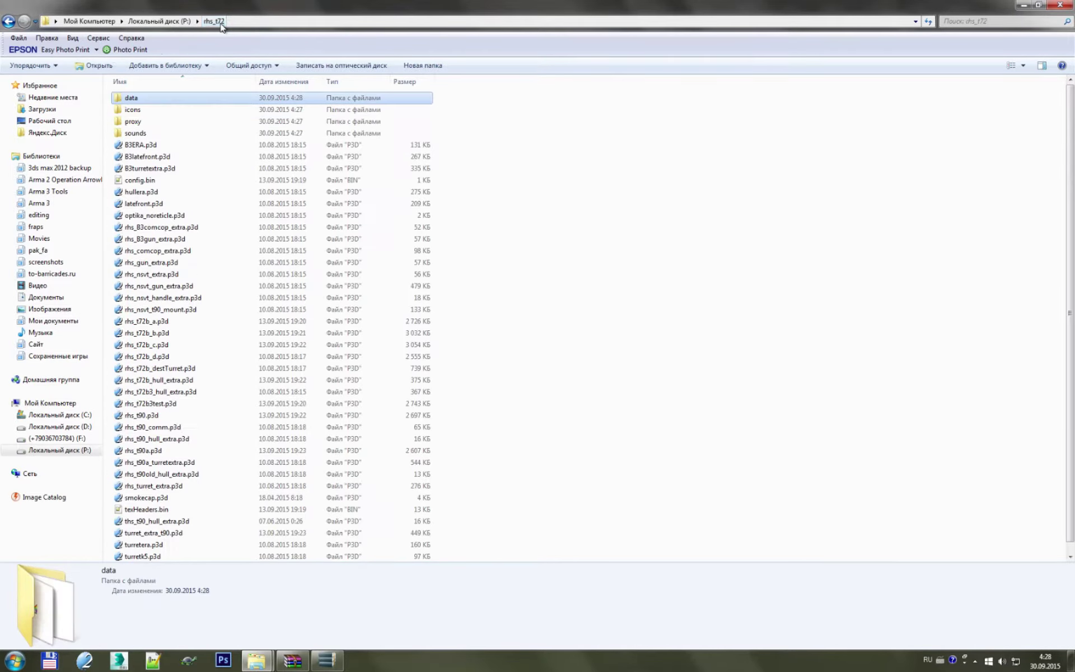
click(213, 111)
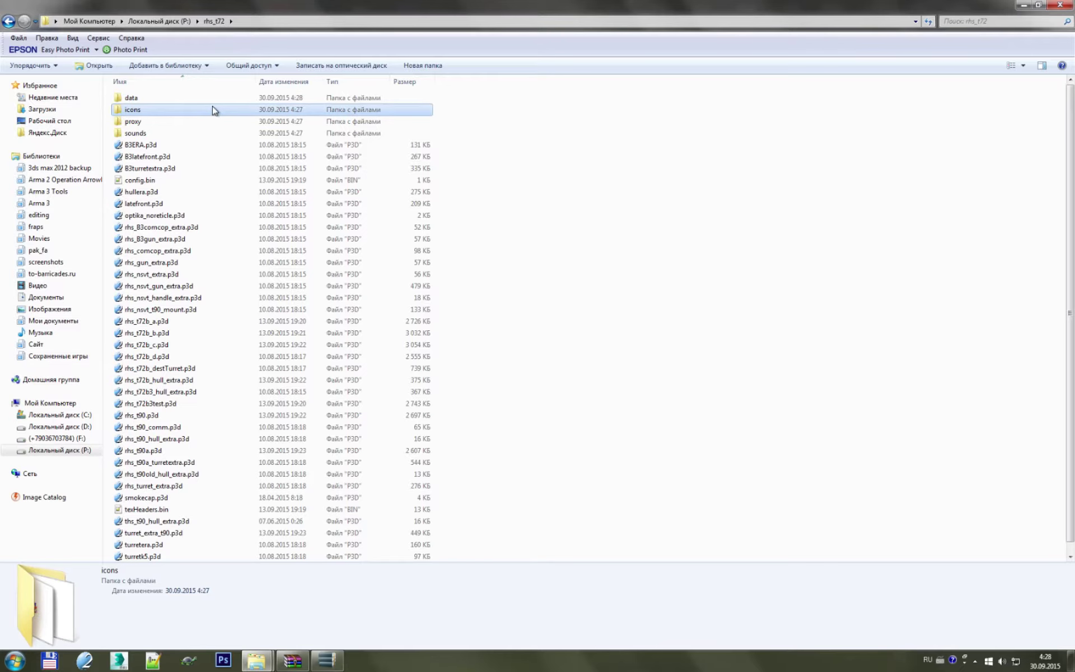
key(Delete)
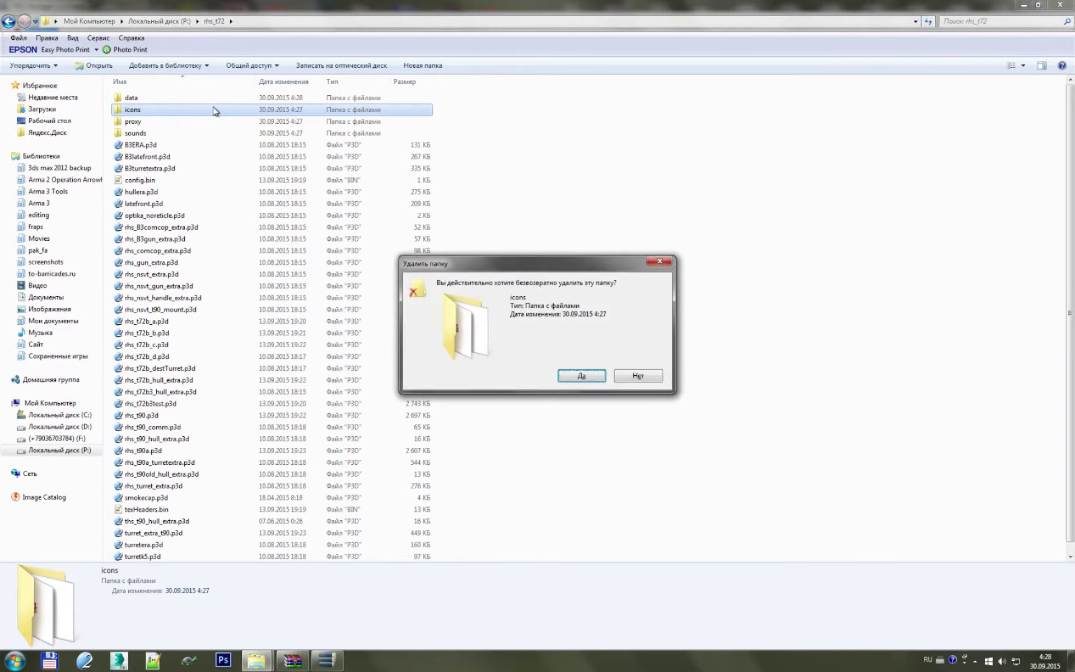
key(Return)
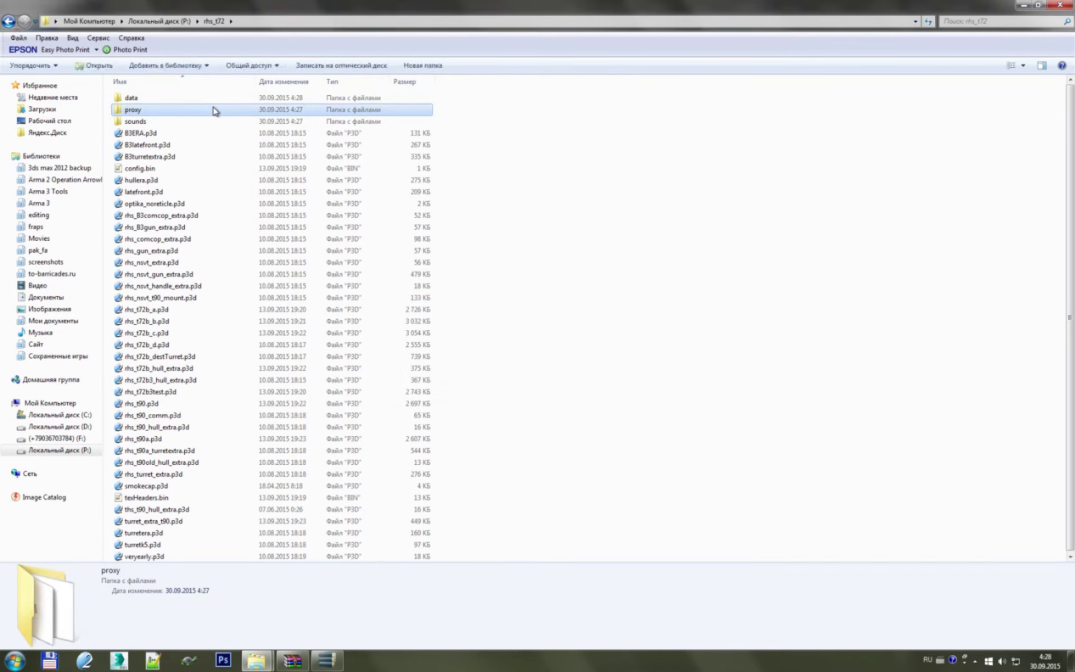
click(256, 124)
key(Delete)
key(Return)
- Recheck the data folder, return to rhs_t72 and select config.bin
double_click(236, 100)
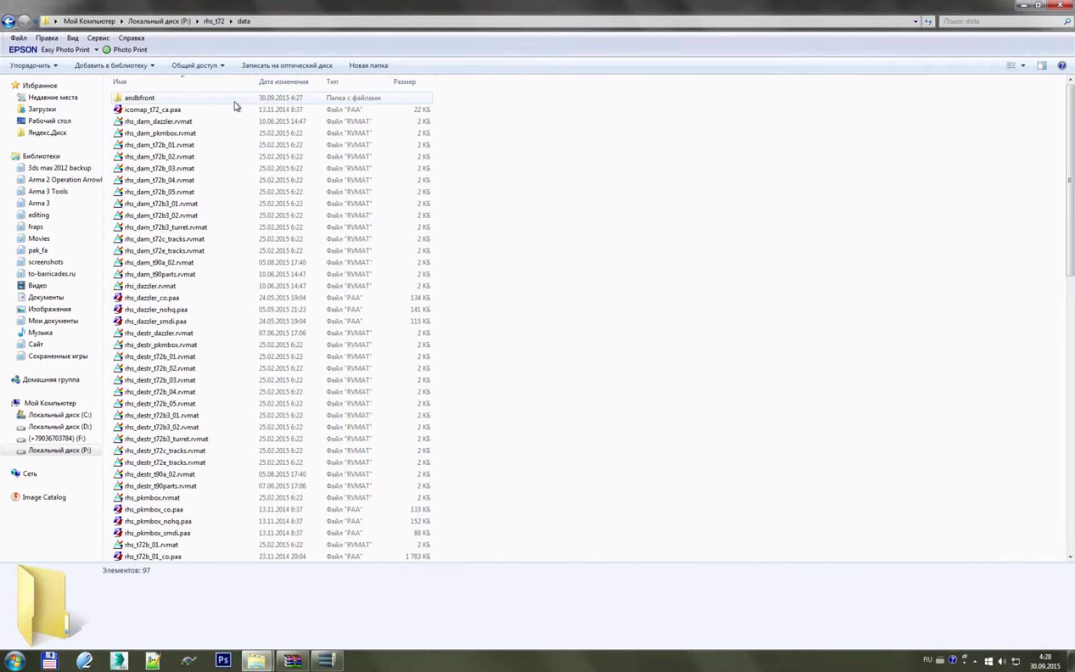
key(BackSpace)
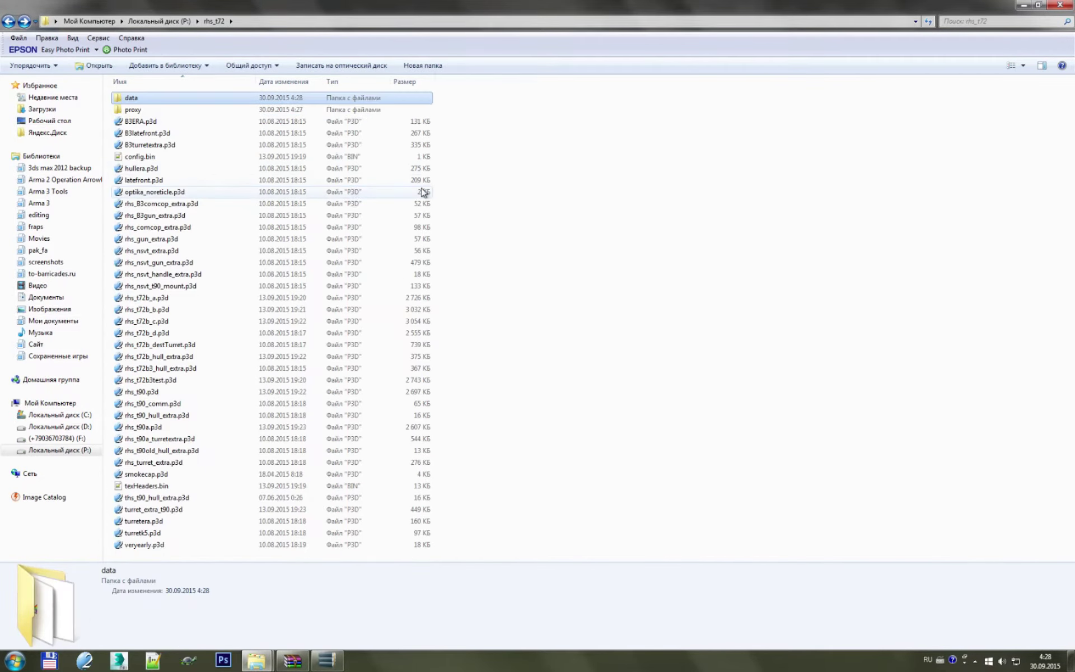
click(579, 242)
click(211, 157)
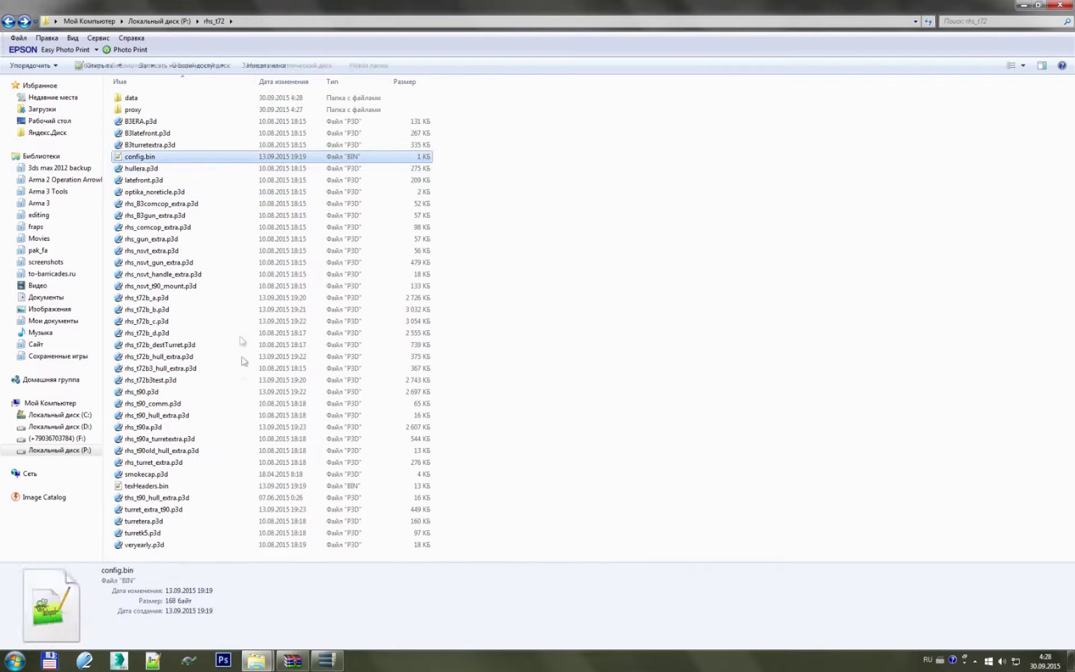
- Permanently remove config.bin and texHeaders.bin, leaving 37 items, then reopen data
ctrl+click(220, 486)
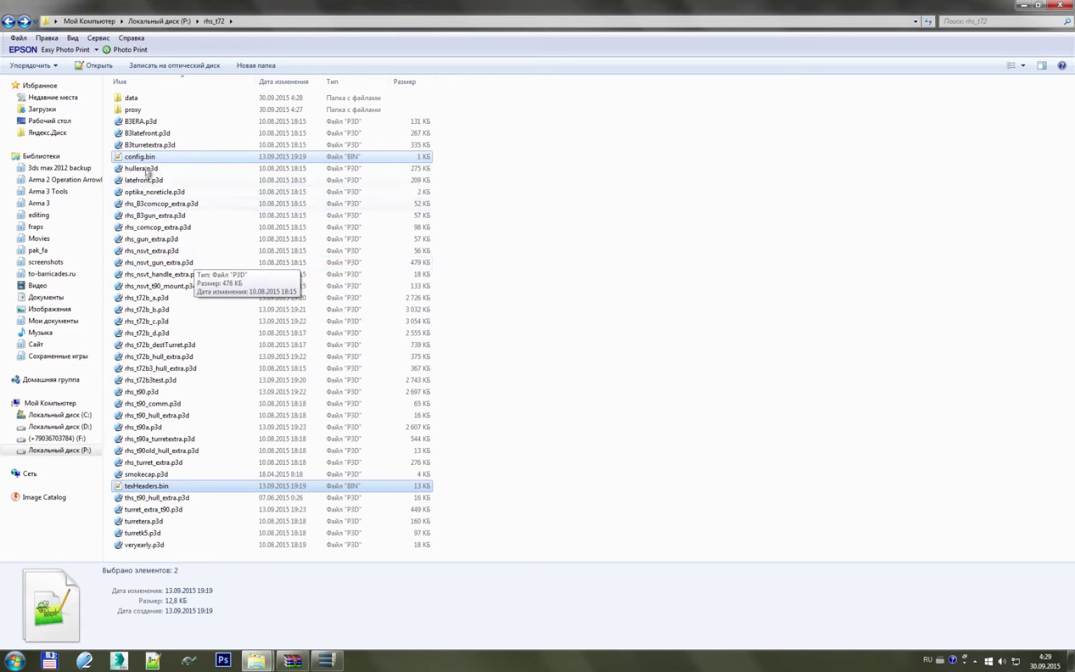
ctrl+click(196, 157)
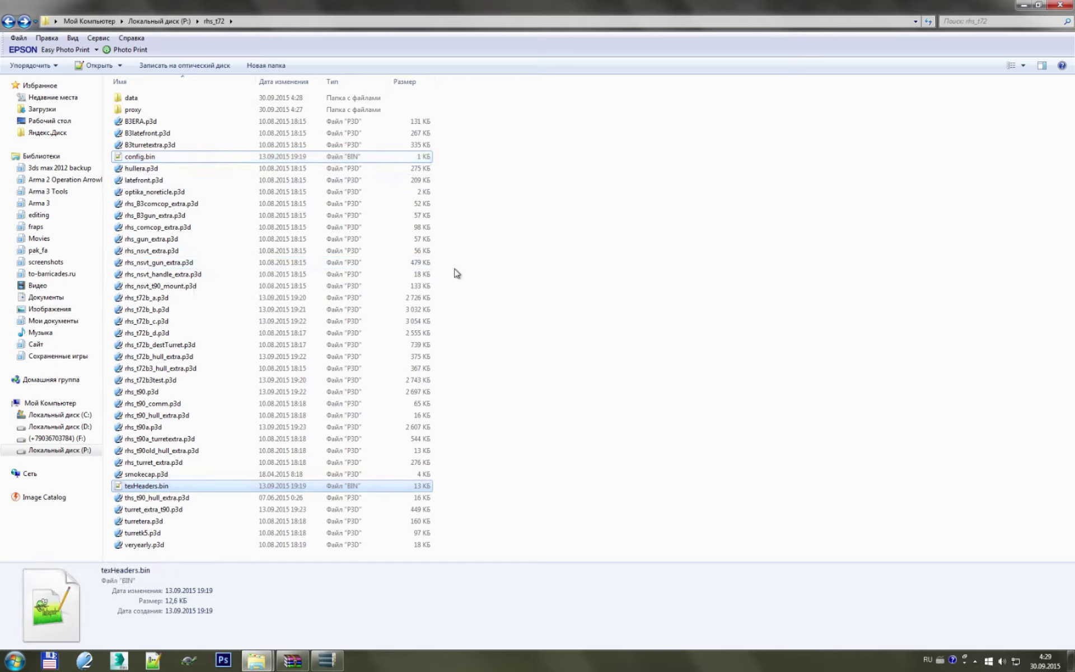
ctrl+click(249, 157)
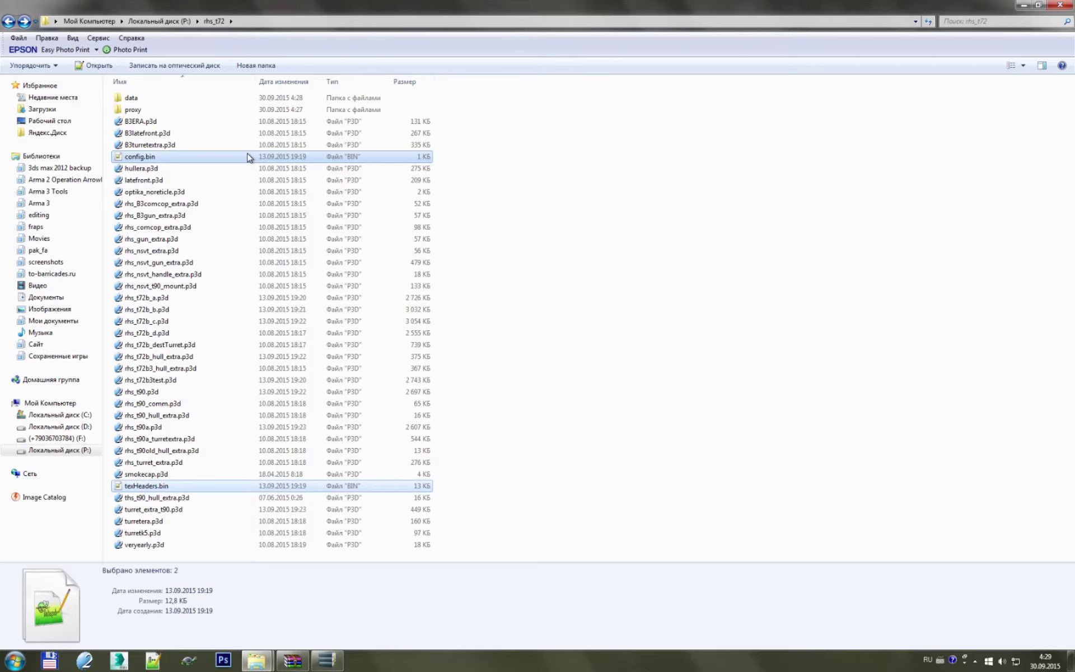
key(shift+Delete)
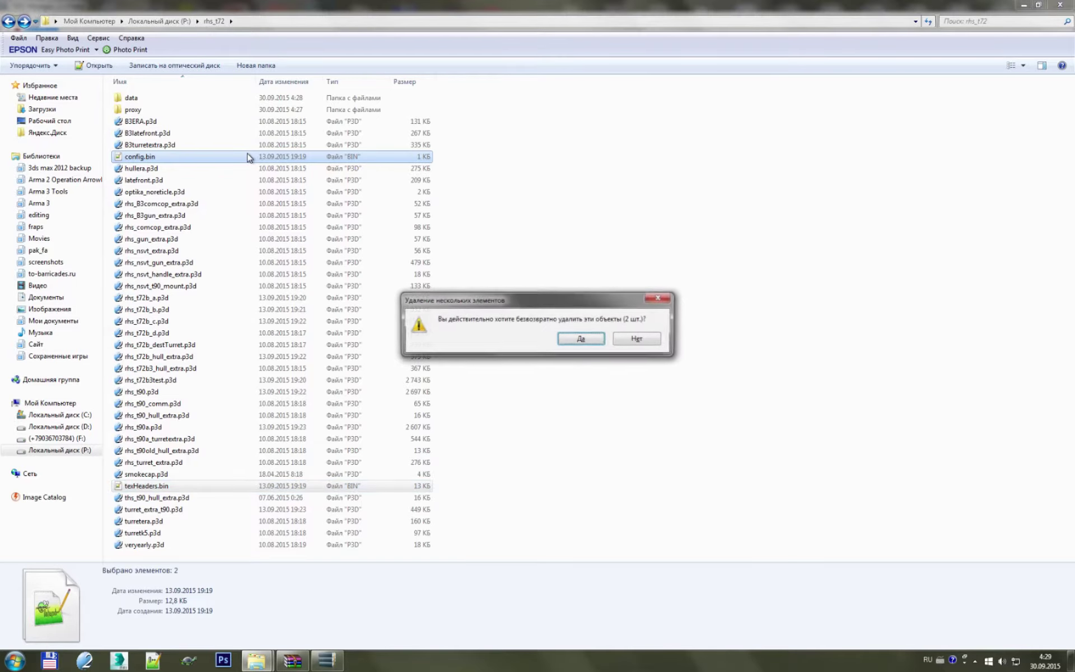
key(Return)
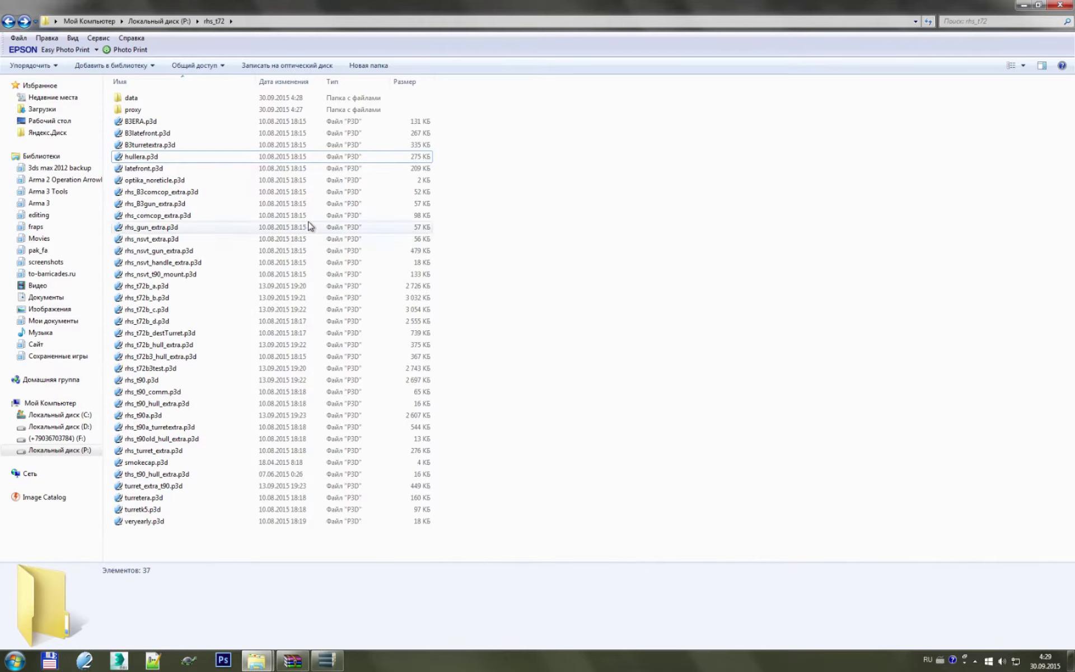
double_click(216, 99)
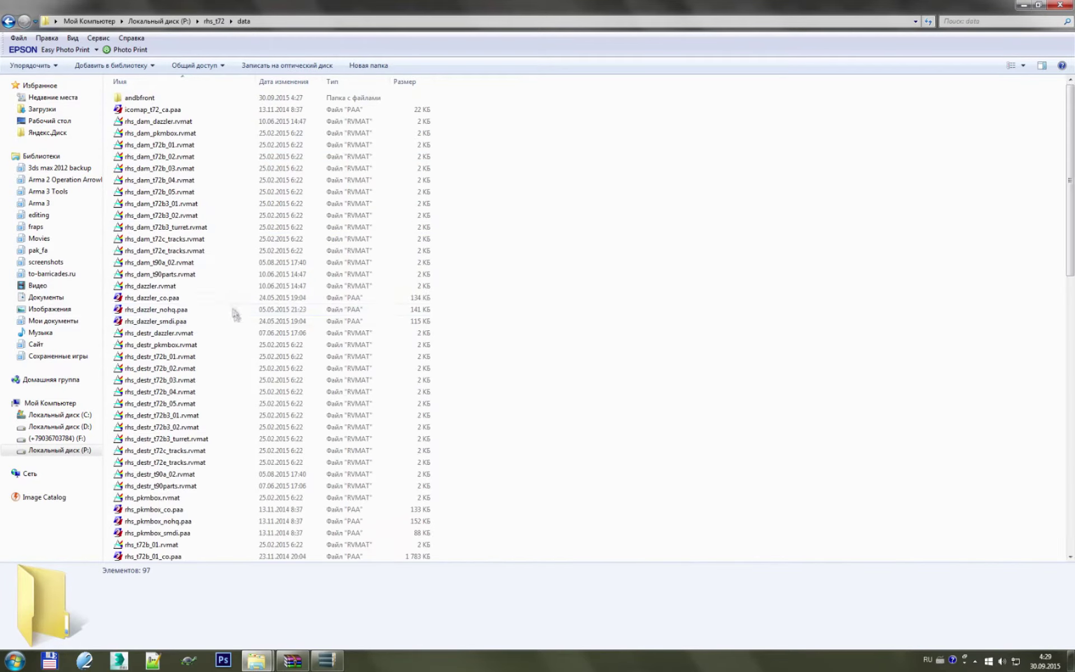
scroll(235, 314, down, 10)
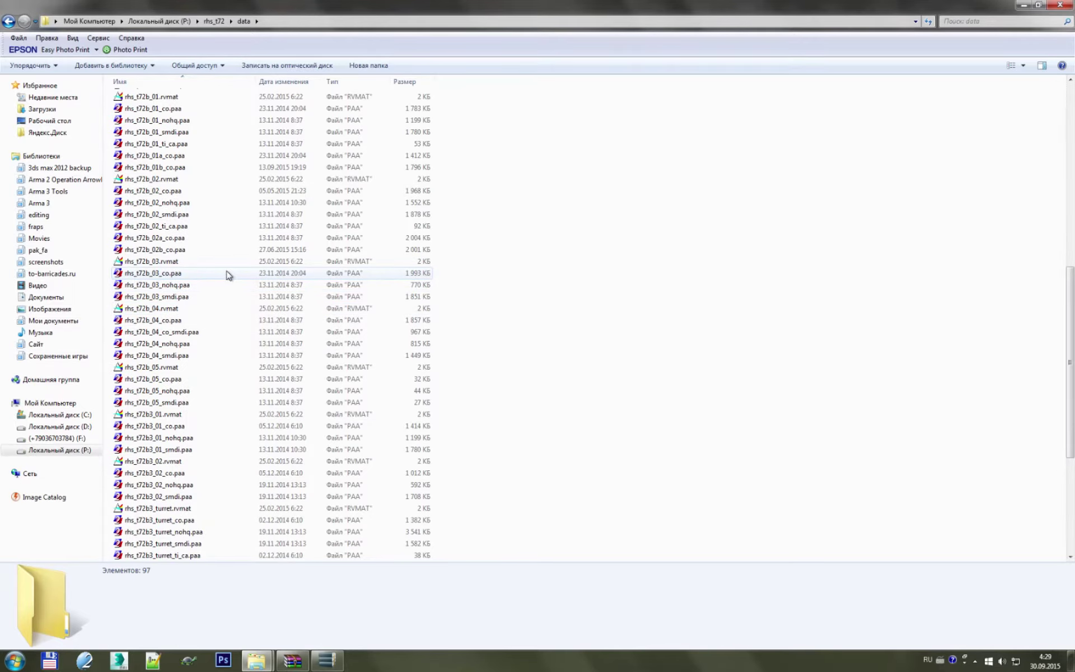
double_click(228, 275)
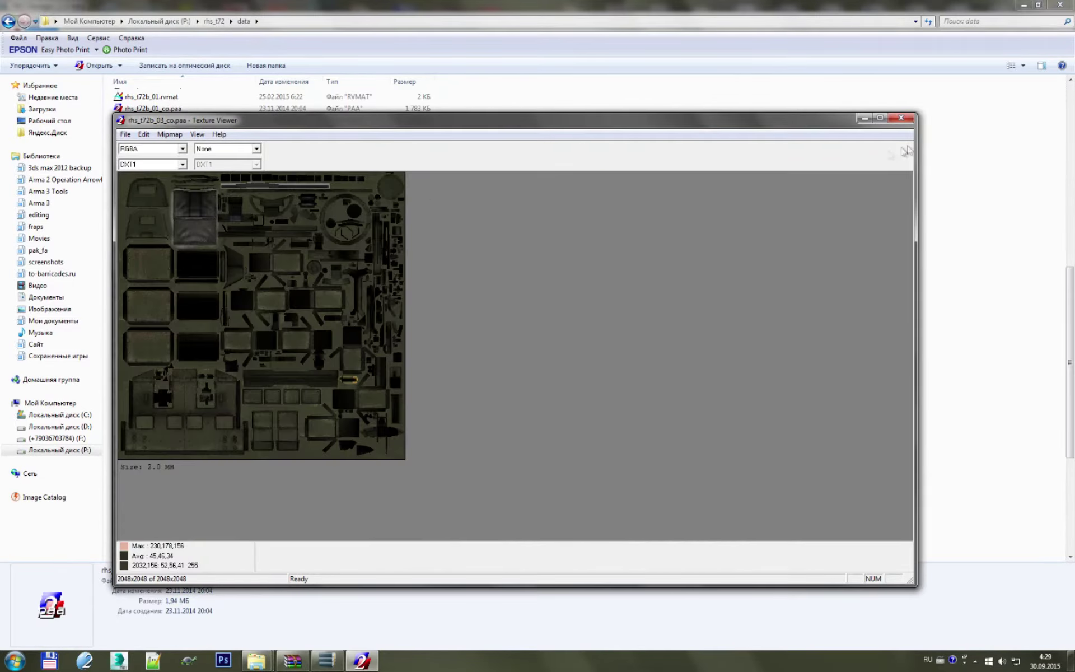
key(alt+F4)
scroll(280, 268, up, 2)
scroll(280, 269, up, 1)
click(180, 212)
key(Return)
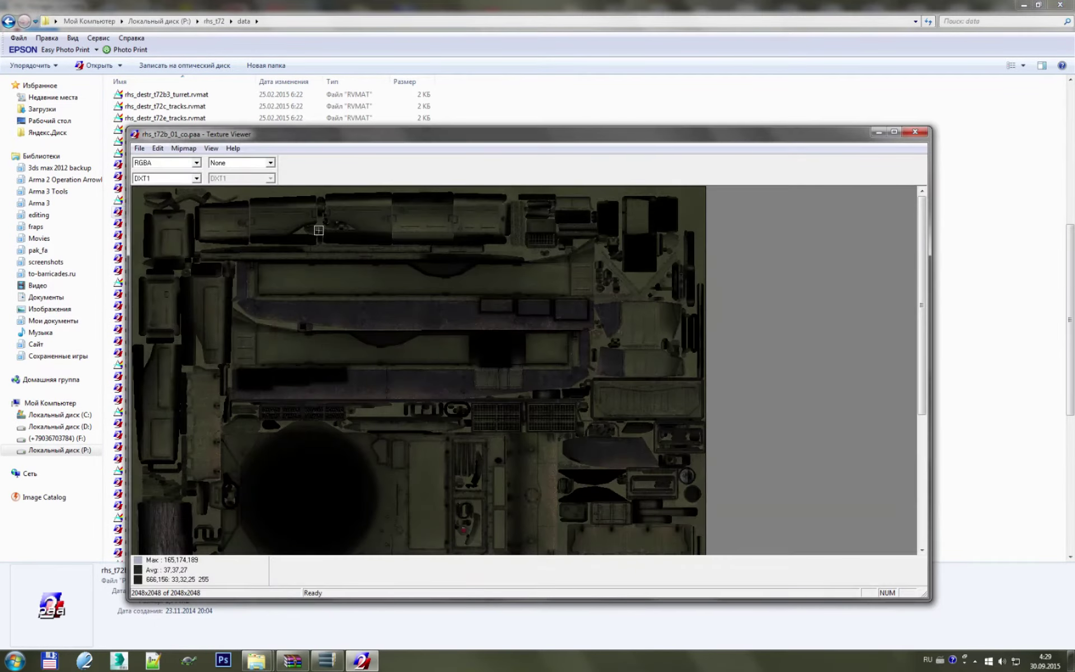
click(915, 132)
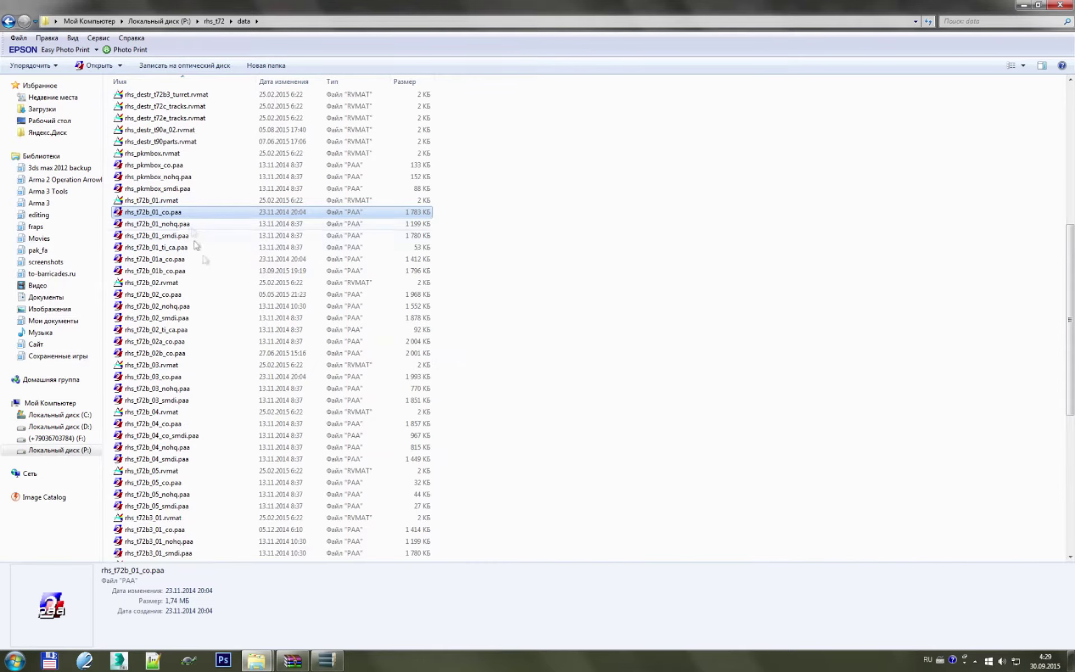
click(521, 263)
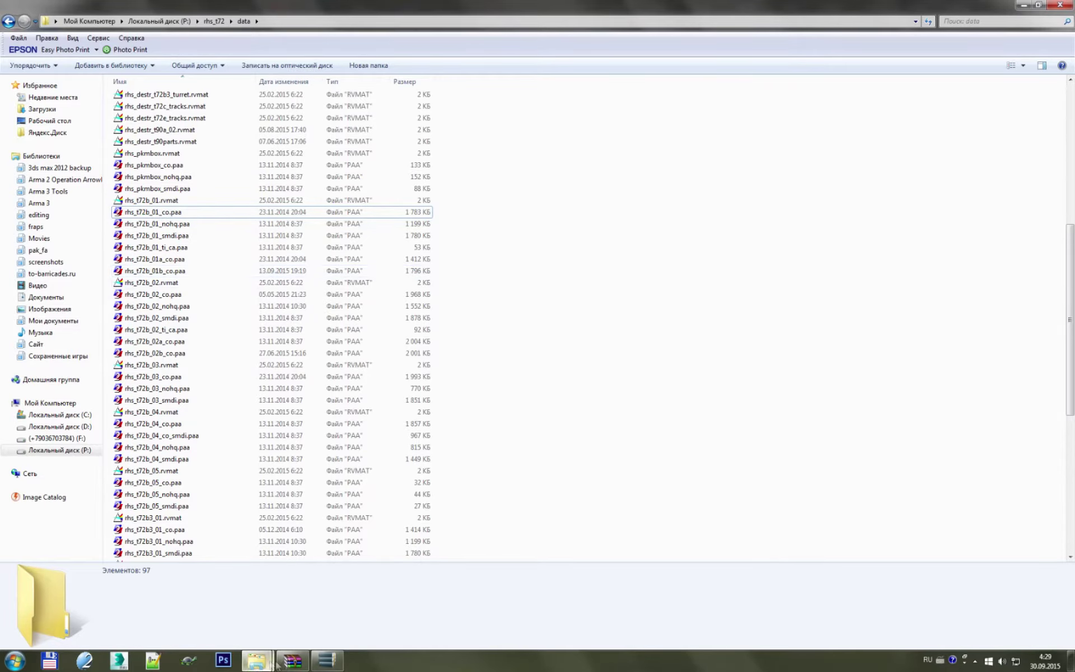
click(1064, 6)
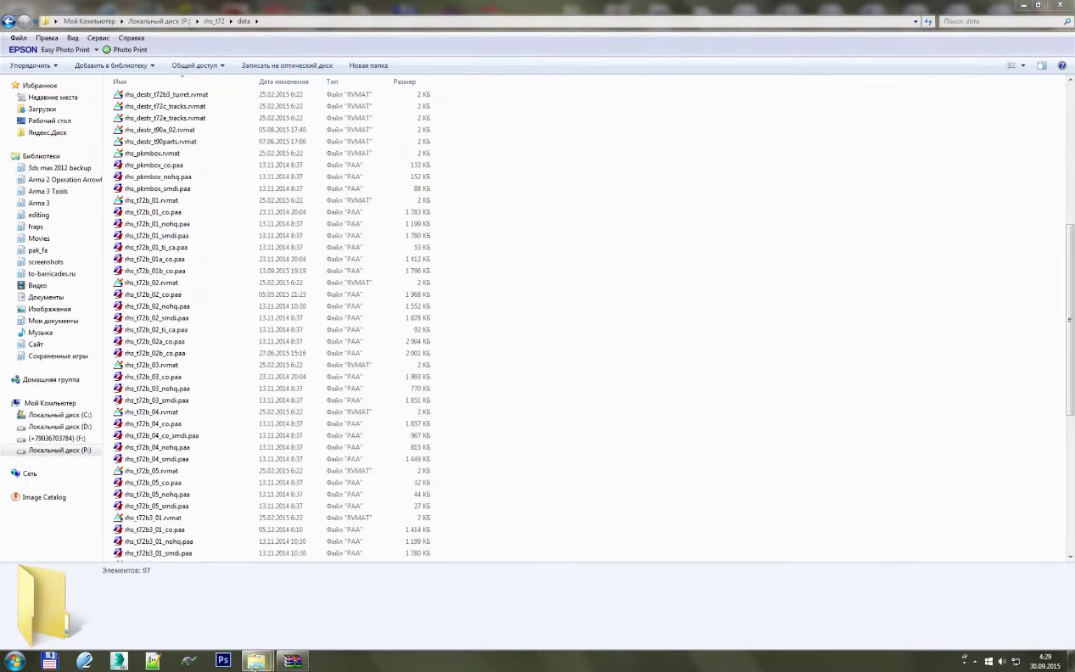
- Clear the t72 search in the addons window and open rhs_a2port_car.pbo in PBO Manager
key(super)
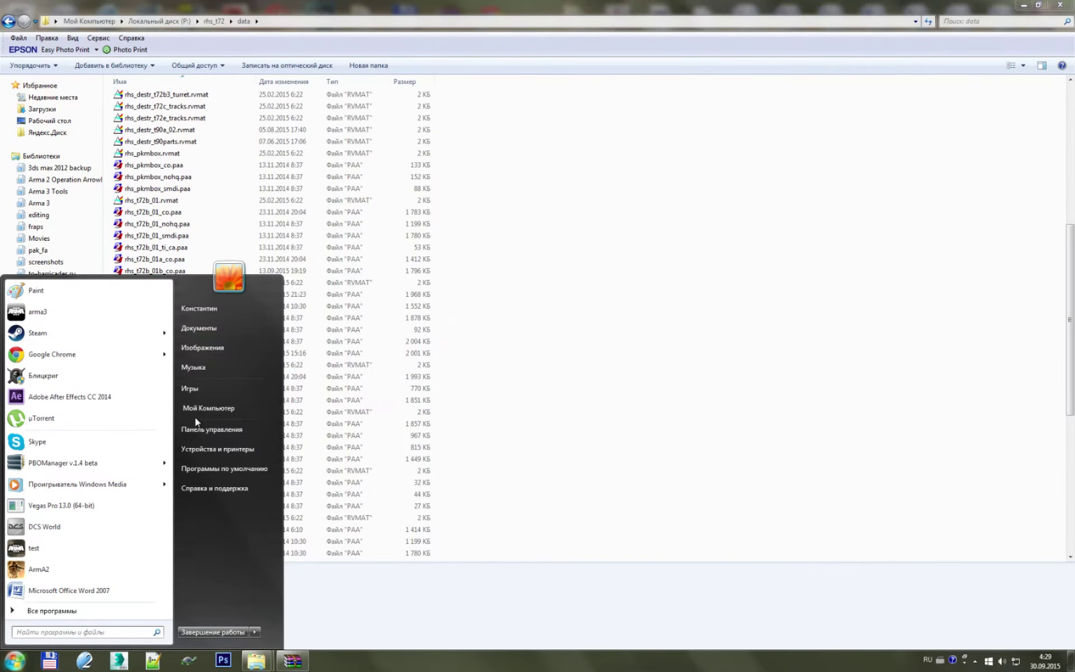
click(256, 661)
click(210, 585)
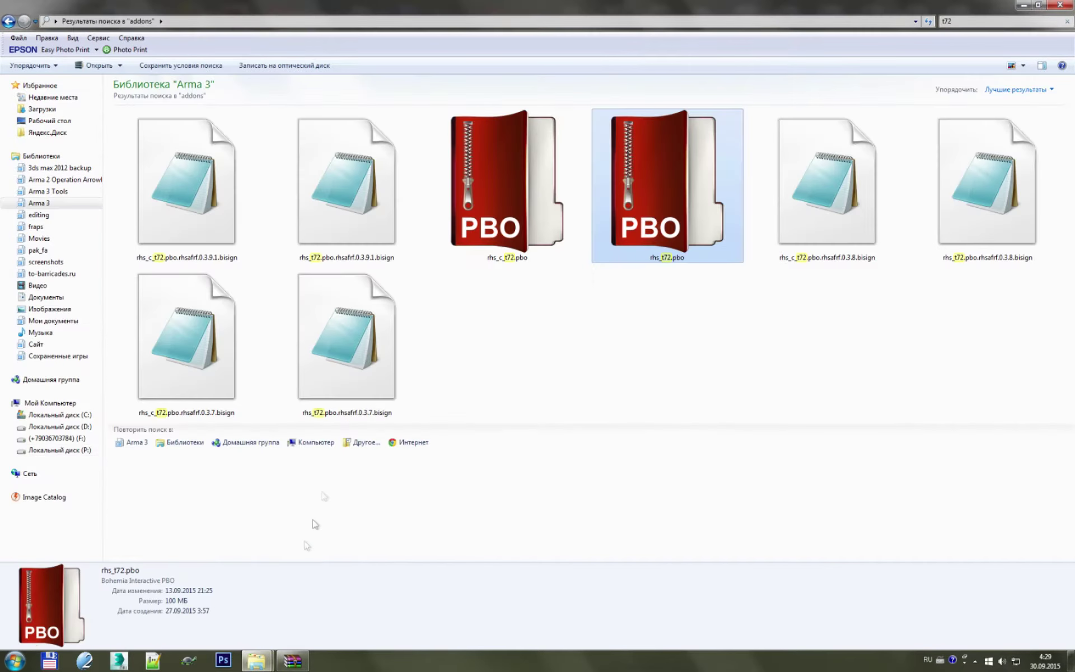
click(994, 21)
key(BackSpace)
key(BackSpace)
key(BackSpace)
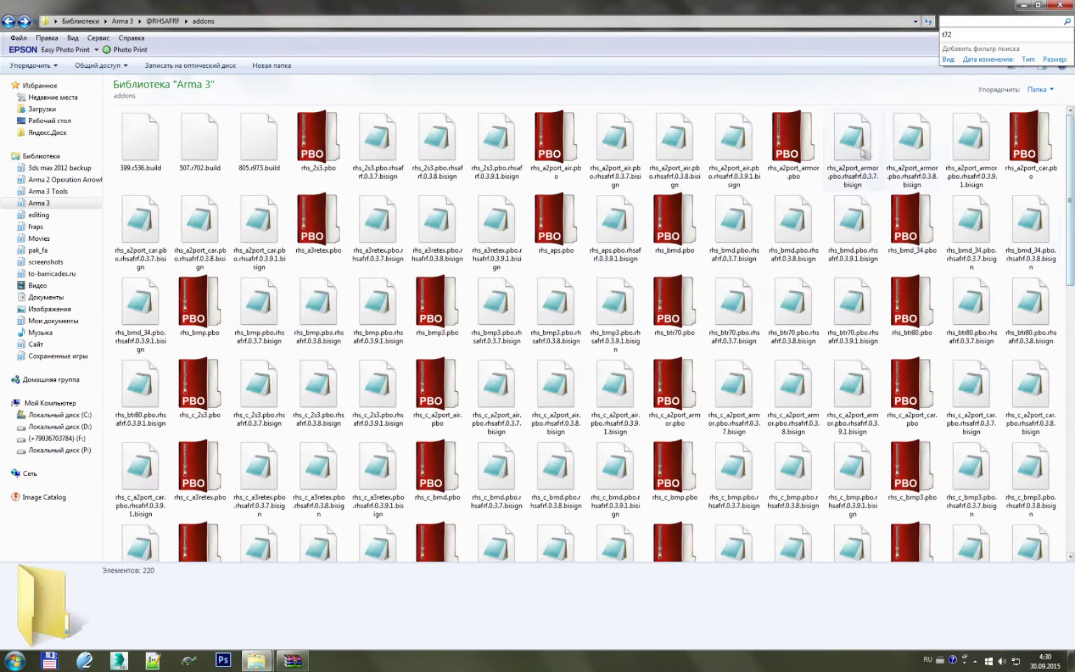
click(798, 145)
click(1023, 154)
double_click(1028, 144)
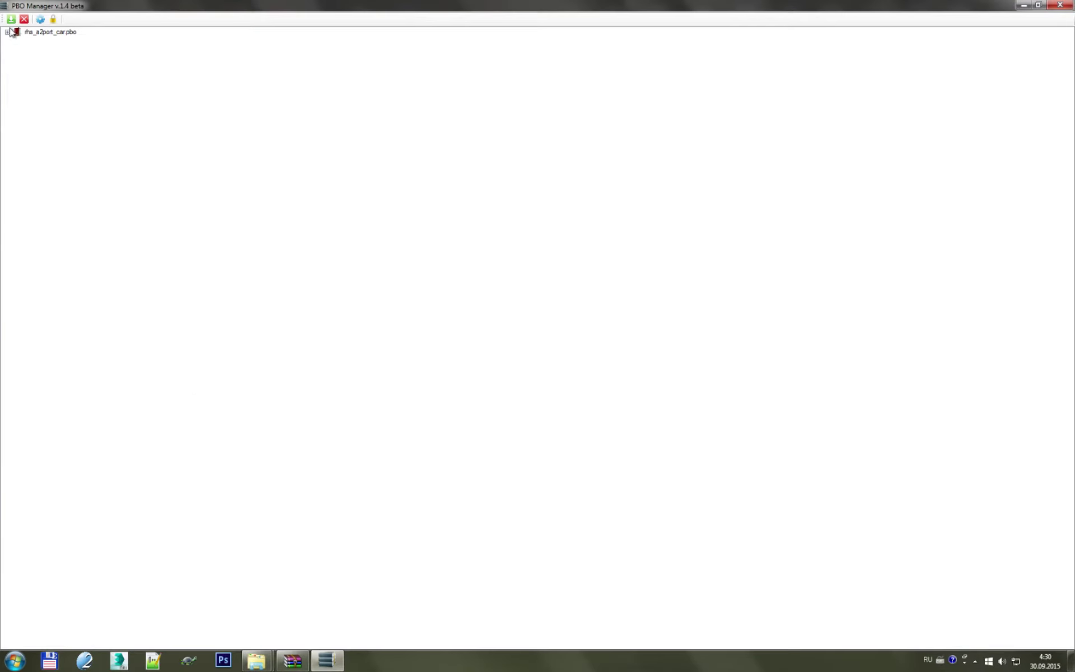
- Expand UAZ > Data and select uaz_main_as, co, nohq and smdi .paa
click(8, 32)
click(18, 58)
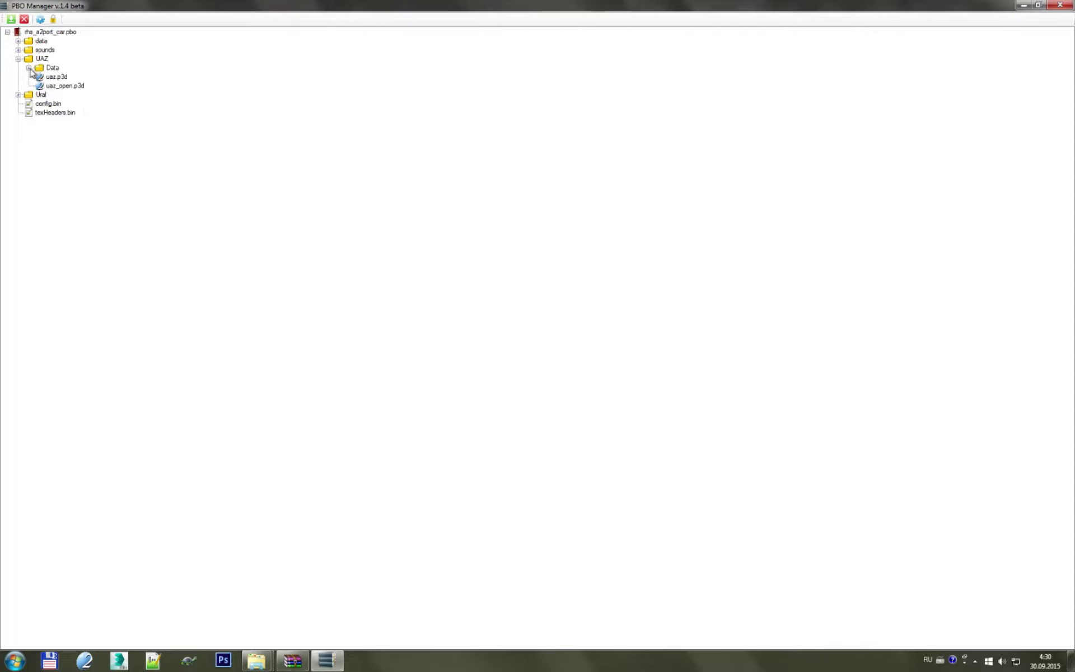
click(29, 68)
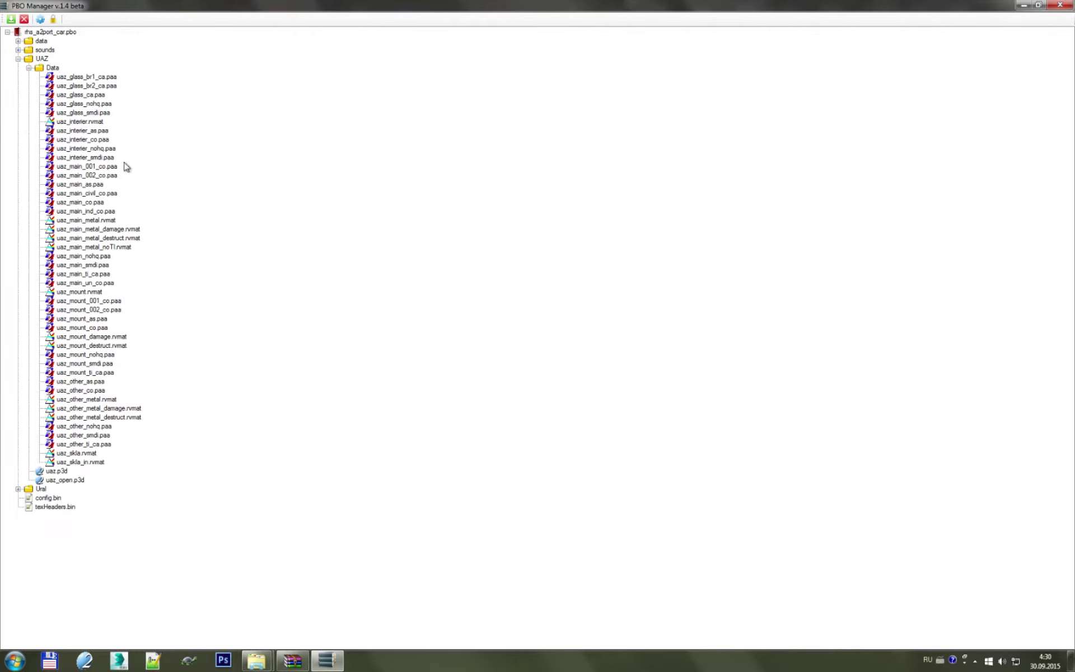
click(96, 167)
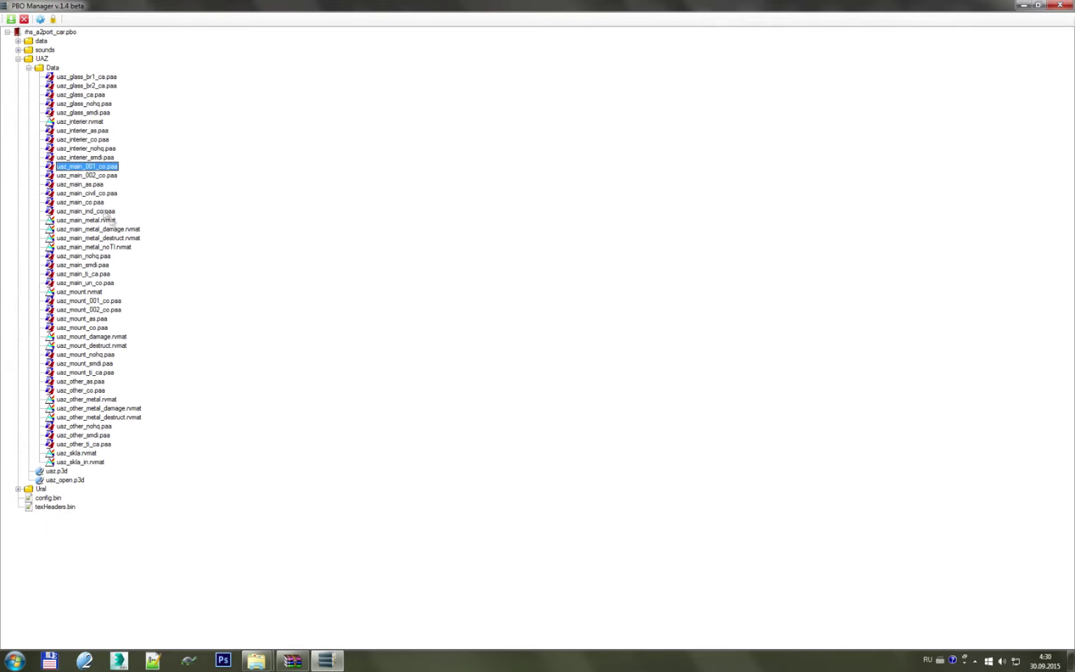
ctrl+click(91, 185)
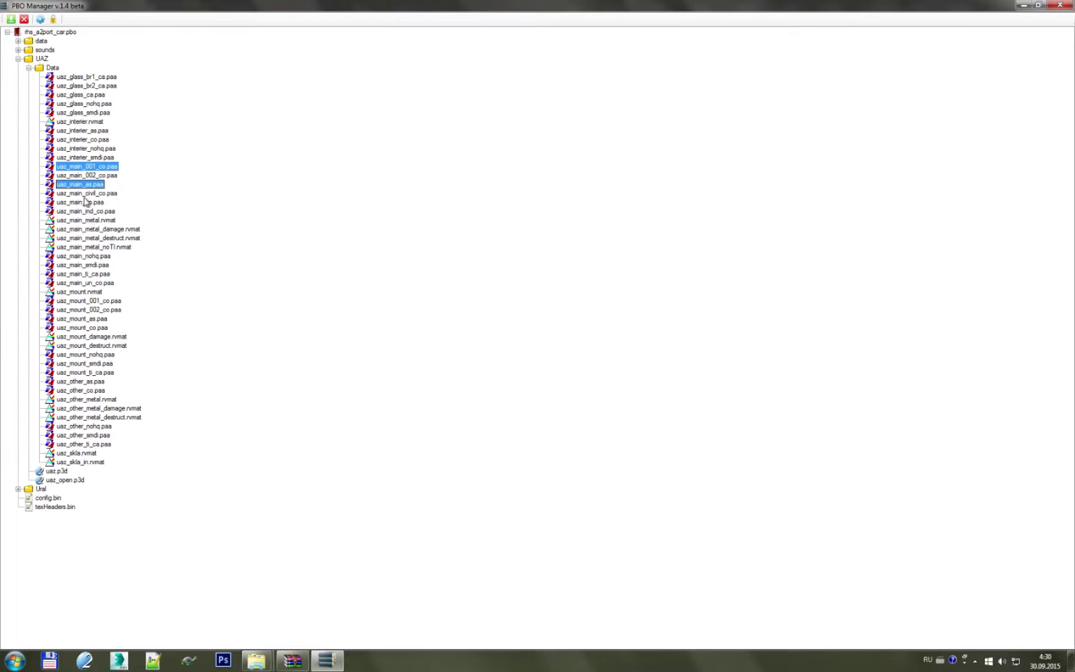
click(87, 202)
ctrl+click(92, 186)
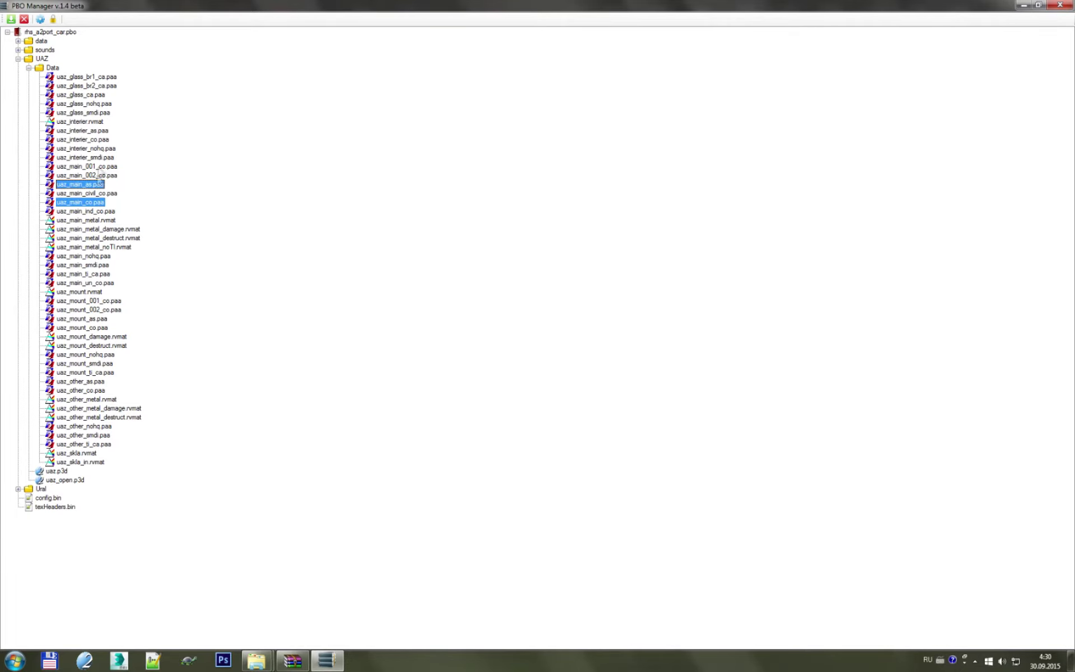
ctrl+click(103, 257)
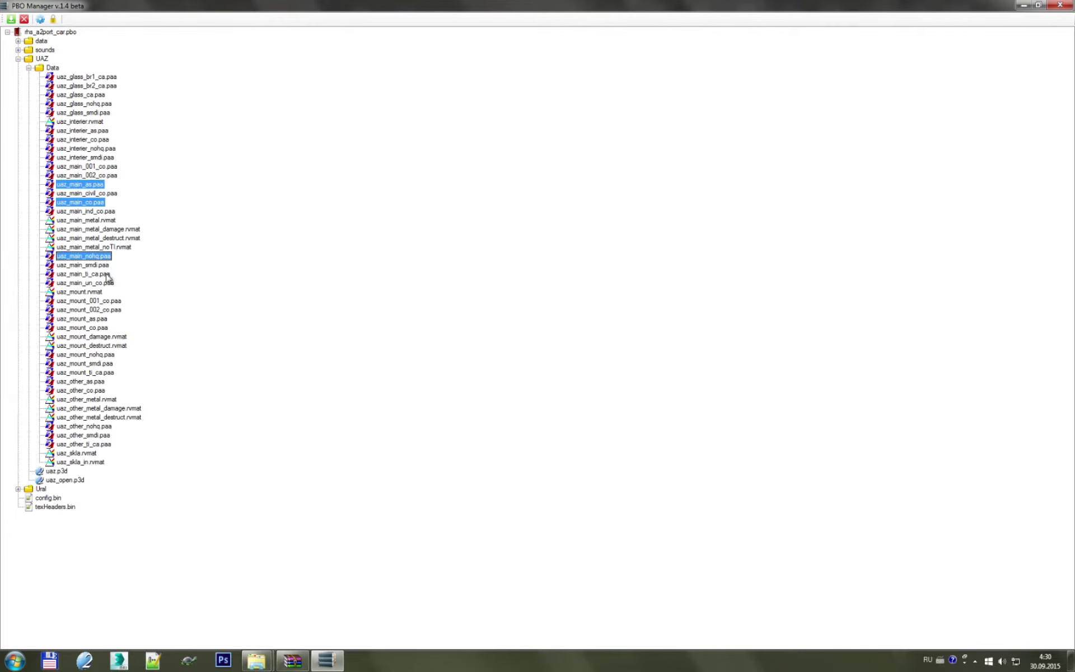
ctrl+click(78, 265)
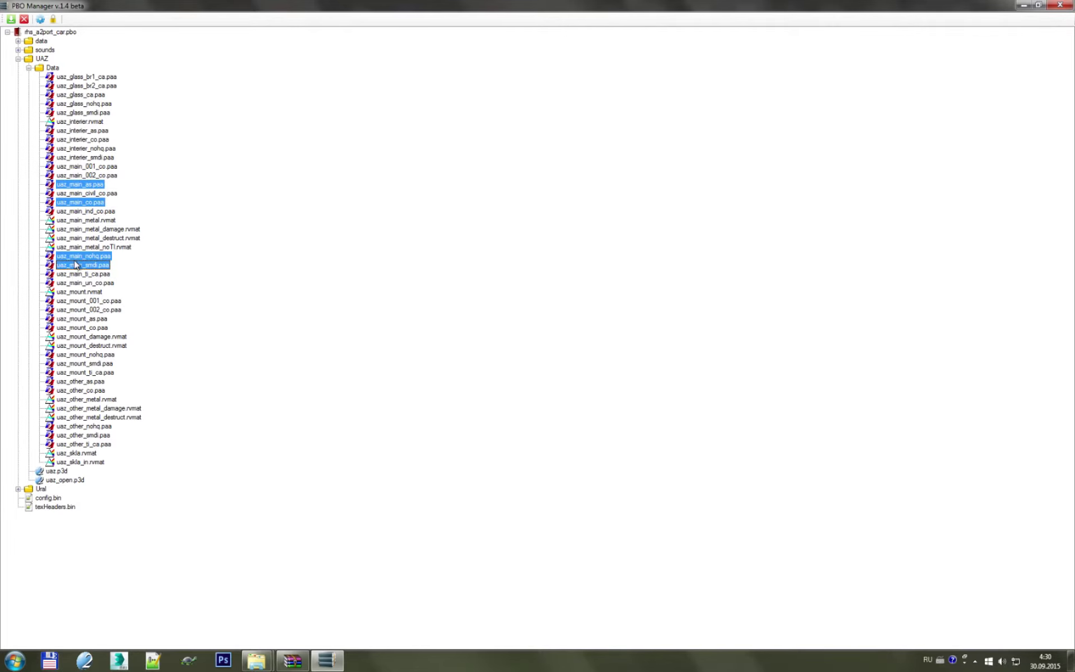
- Drag the four textures into the rhs_t72 data folder and open uaz_main_as.paa
drag(77, 265, 325, 626)
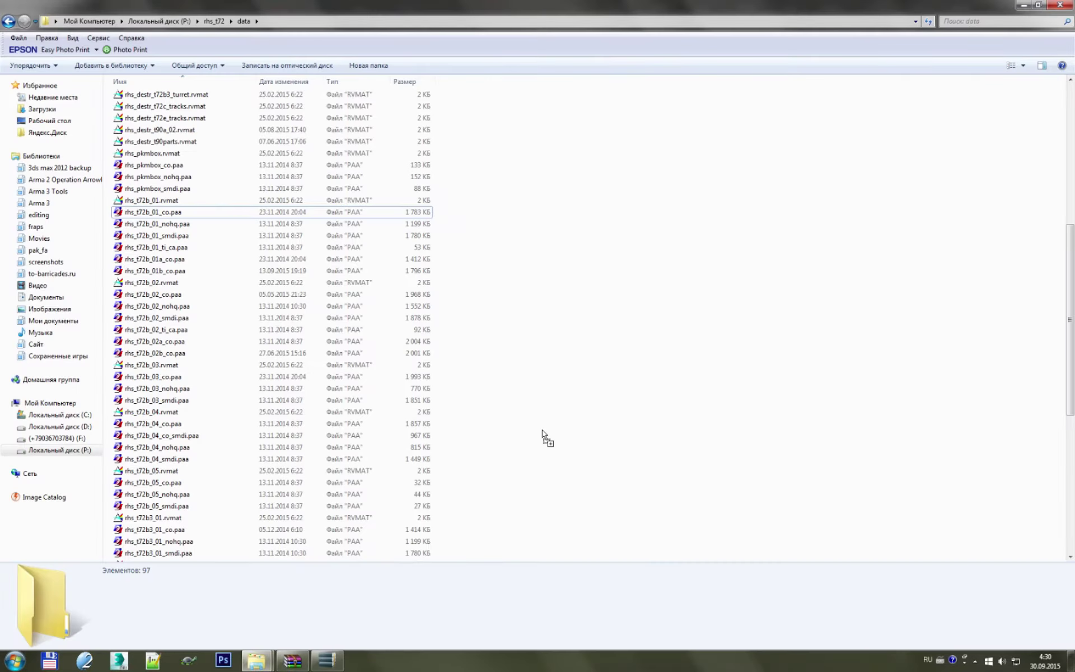
drag(325, 626, 542, 434)
double_click(199, 520)
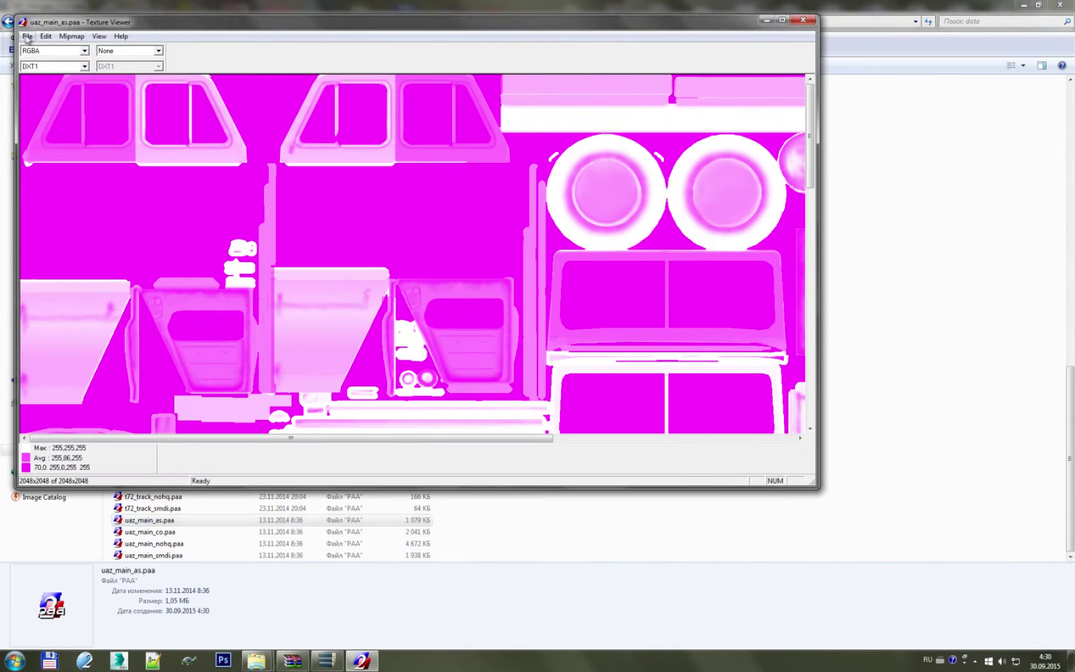
- Look through Texture Viewer's options, then close the viewer
click(27, 37)
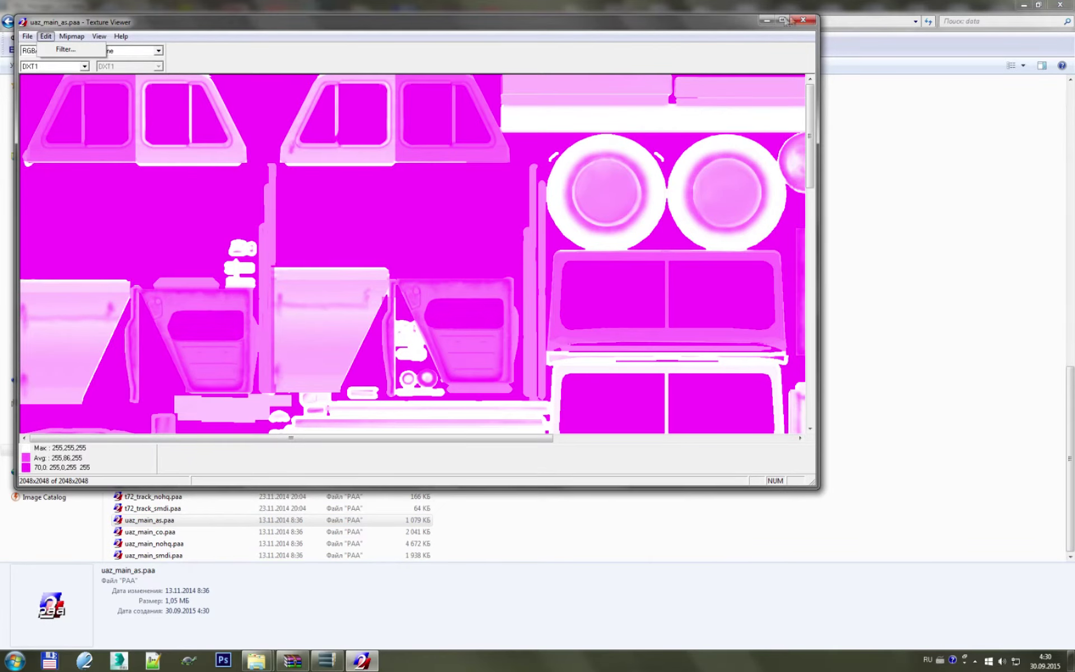
click(766, 21)
click(361, 661)
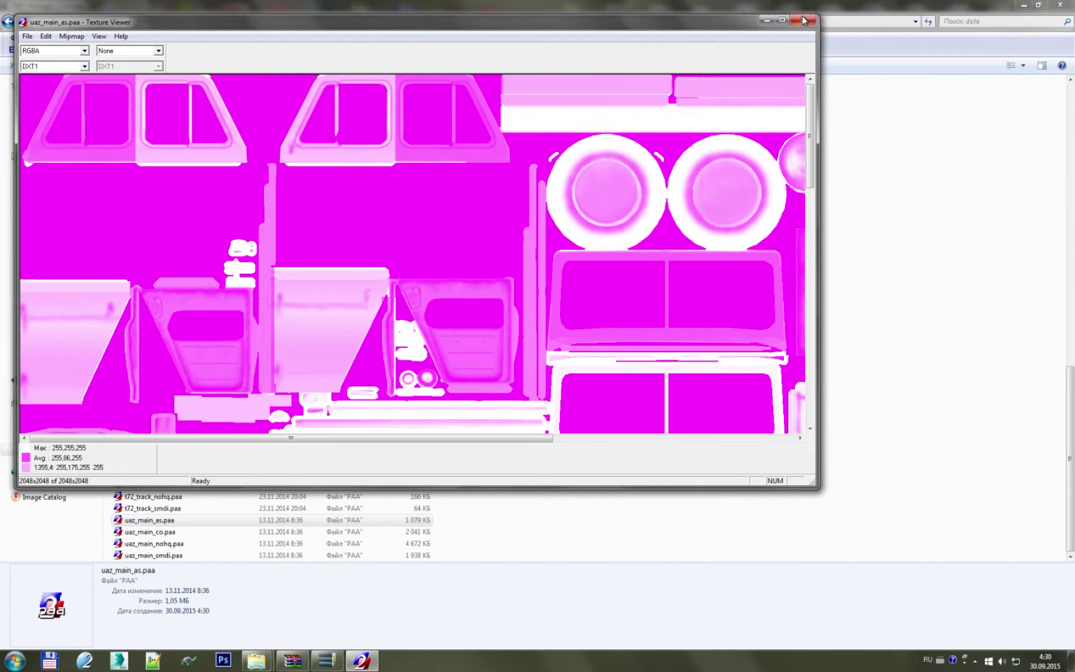
click(804, 21)
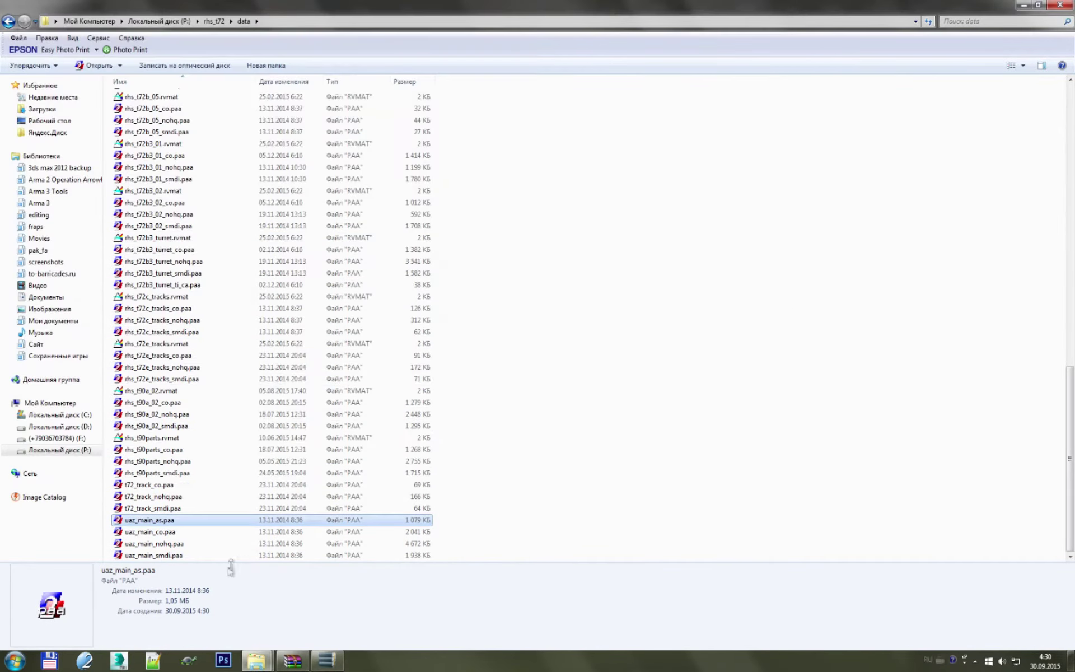
- Save uaz_main_as.paa as uaz_main_as.png from Texture Viewer
double_click(185, 520)
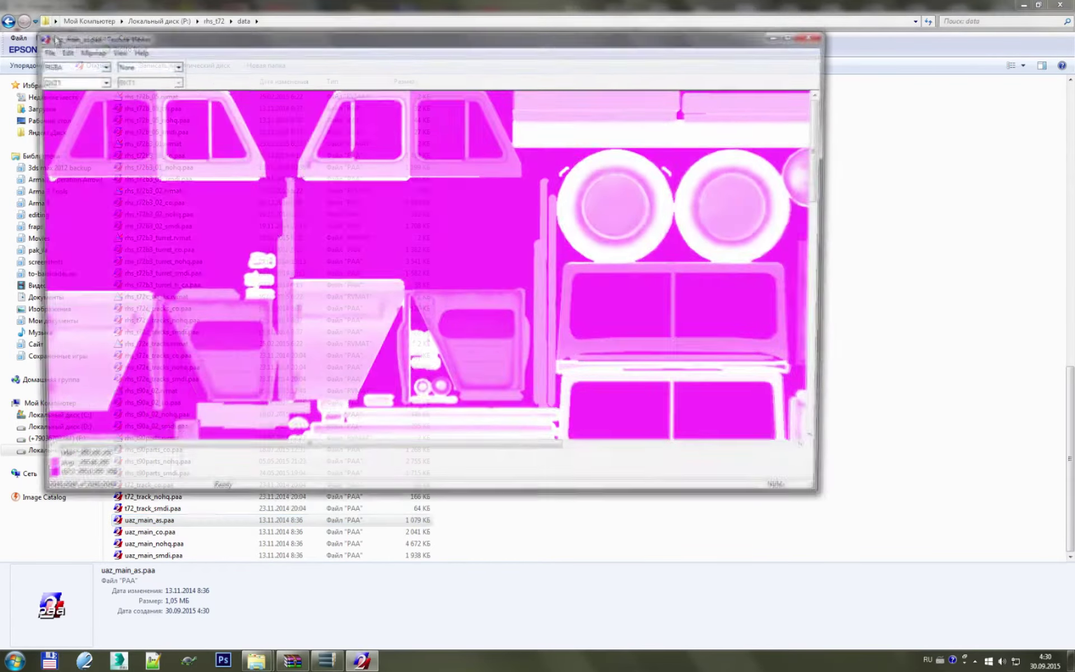
click(41, 50)
click(65, 100)
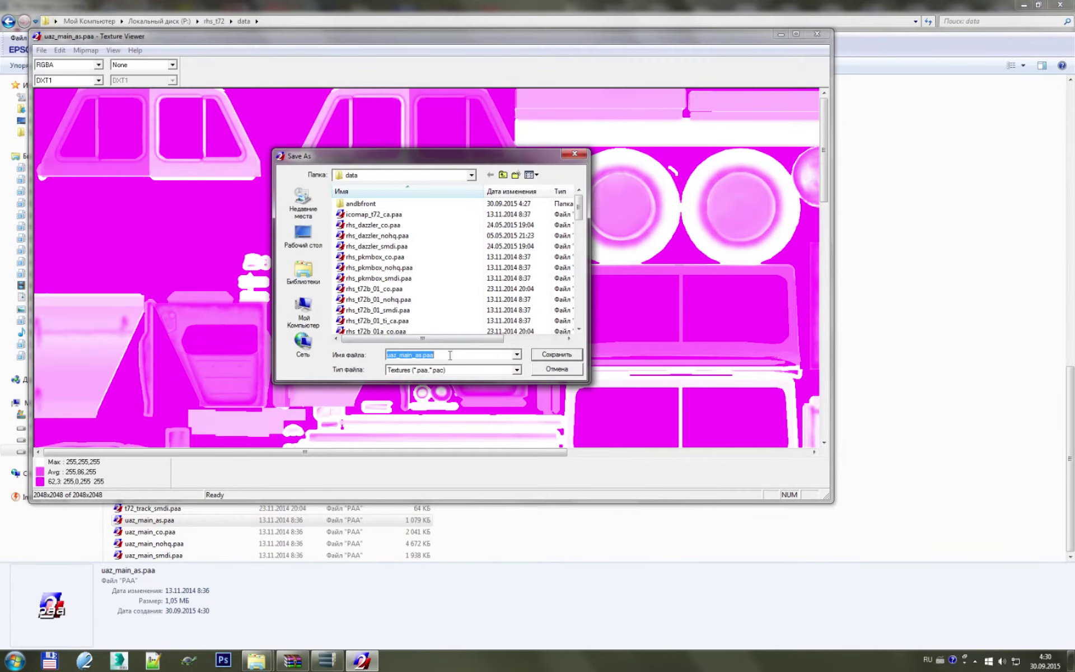
key(alt)
text(ng)
click(563, 357)
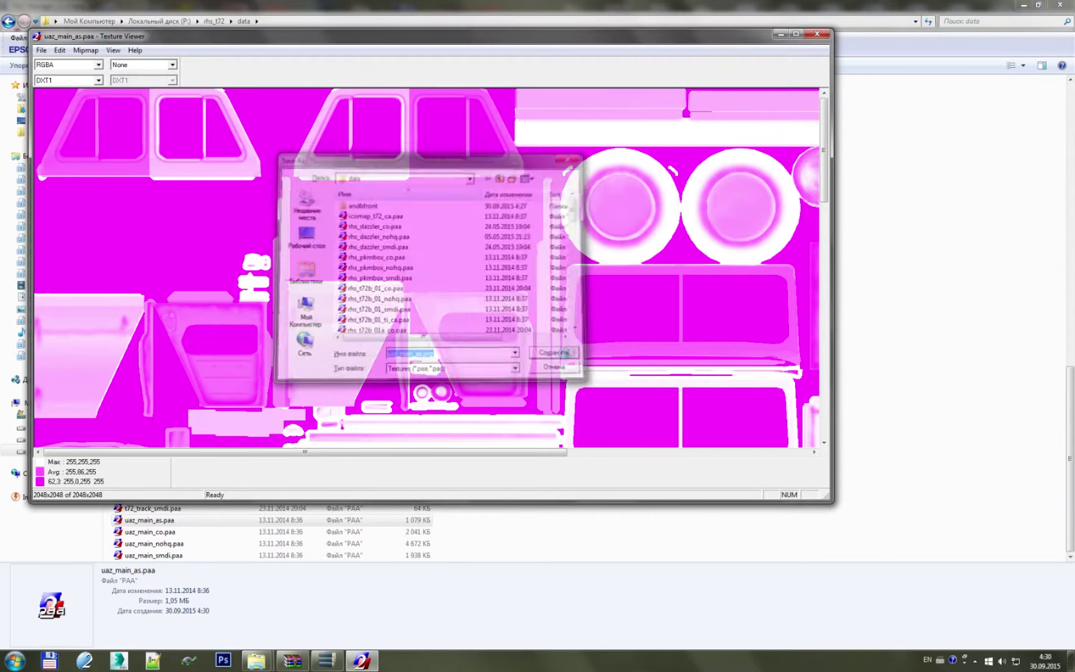
click(819, 35)
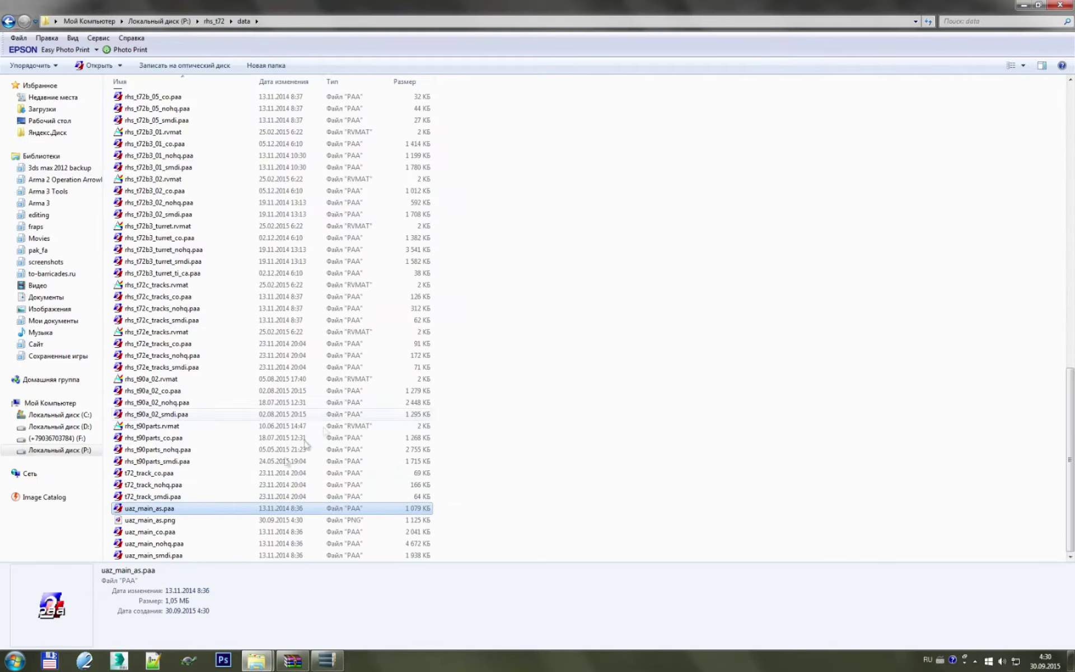
- Save uaz_main_co.paa as uaz_main_co.png
double_click(204, 532)
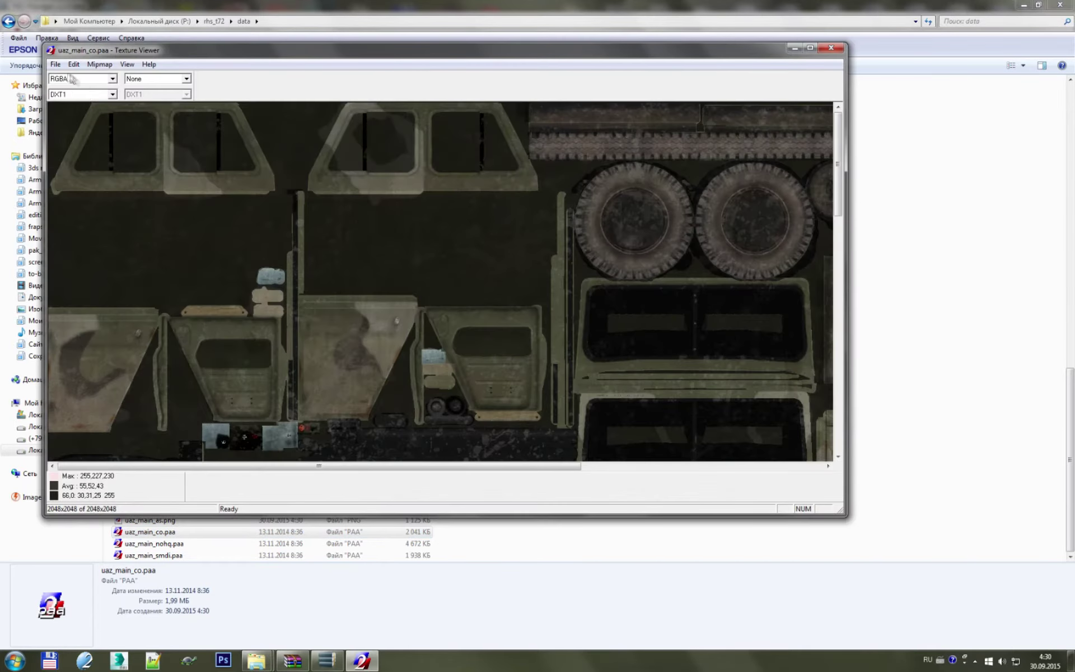
click(56, 64)
click(79, 112)
click(447, 368)
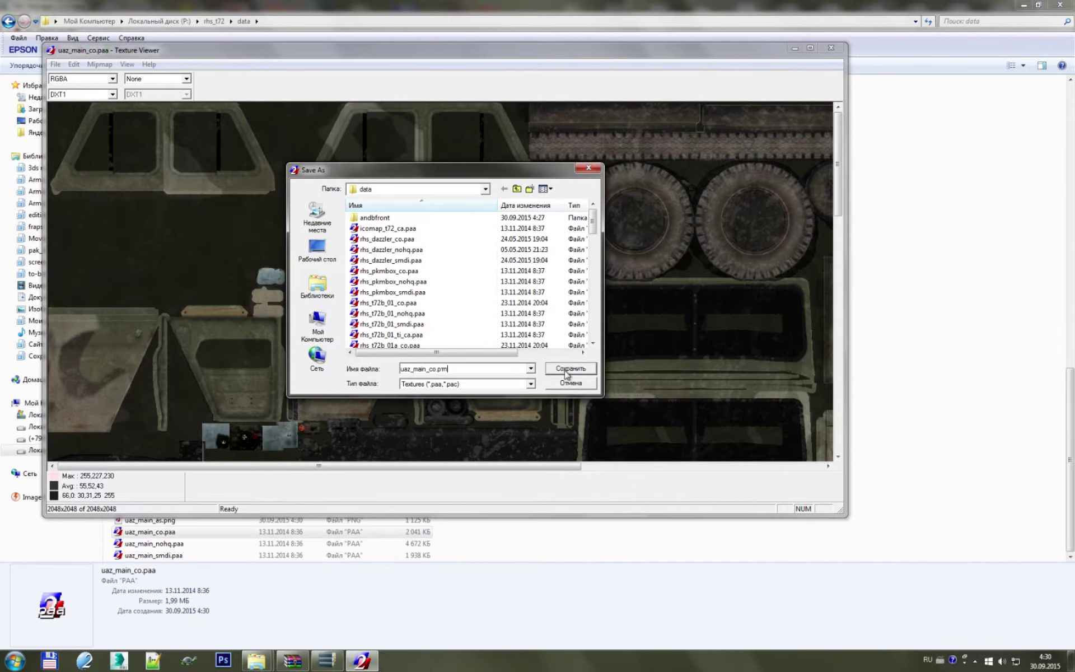
key(shift+Left)
click(559, 374)
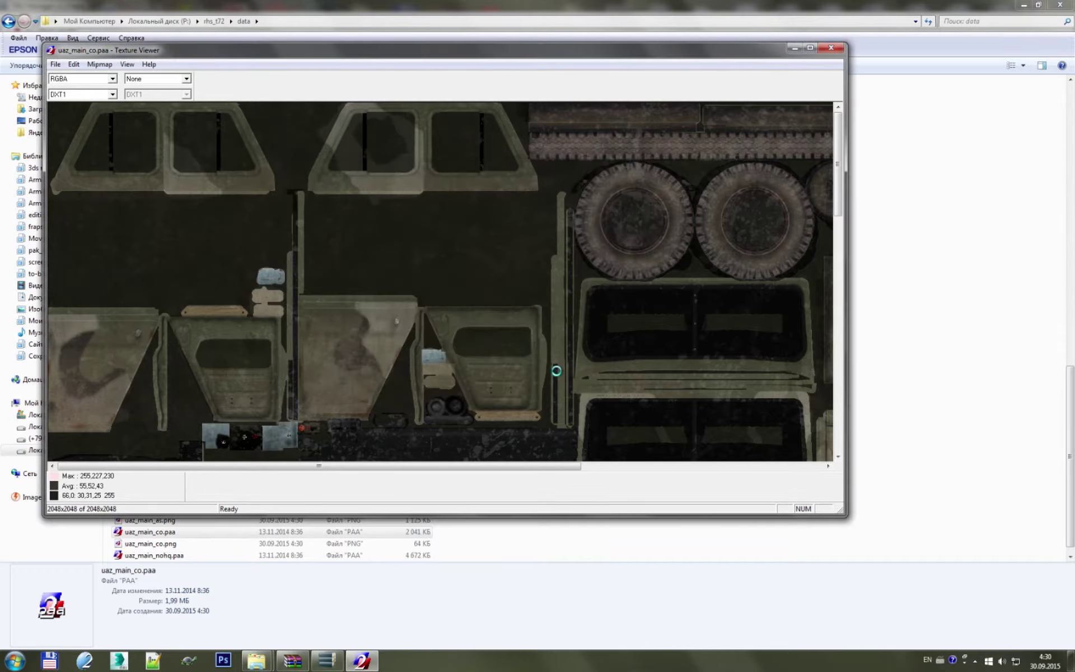
click(831, 47)
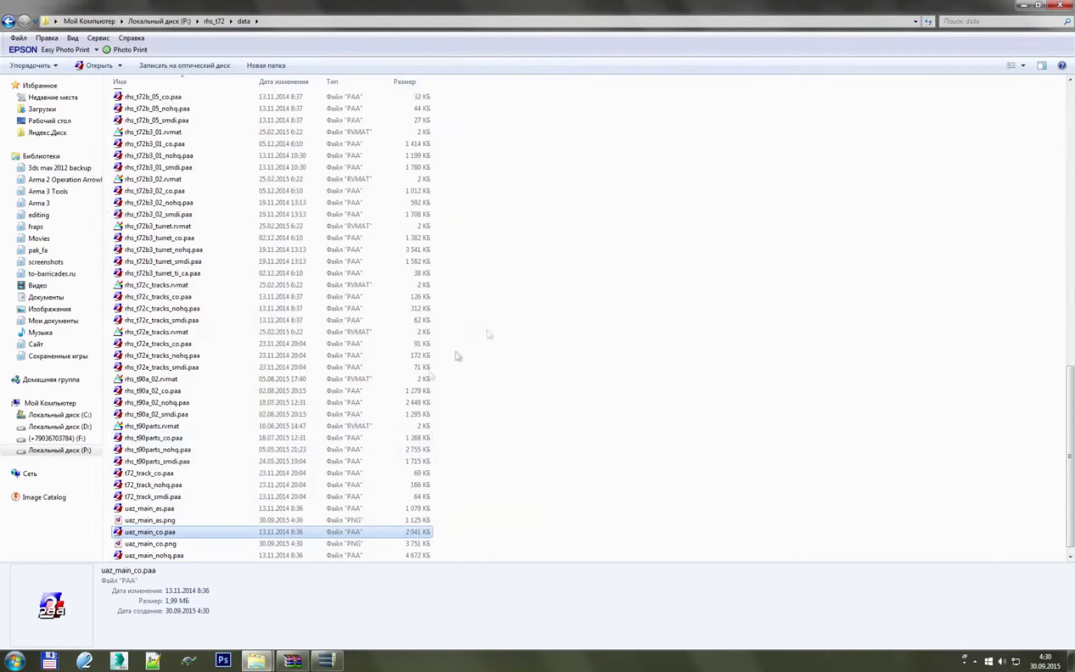
- Launch Photoshop and open uaz_main_nohq.paa in Texture Viewer
click(223, 661)
click(179, 543)
key(Return)
click(111, 120)
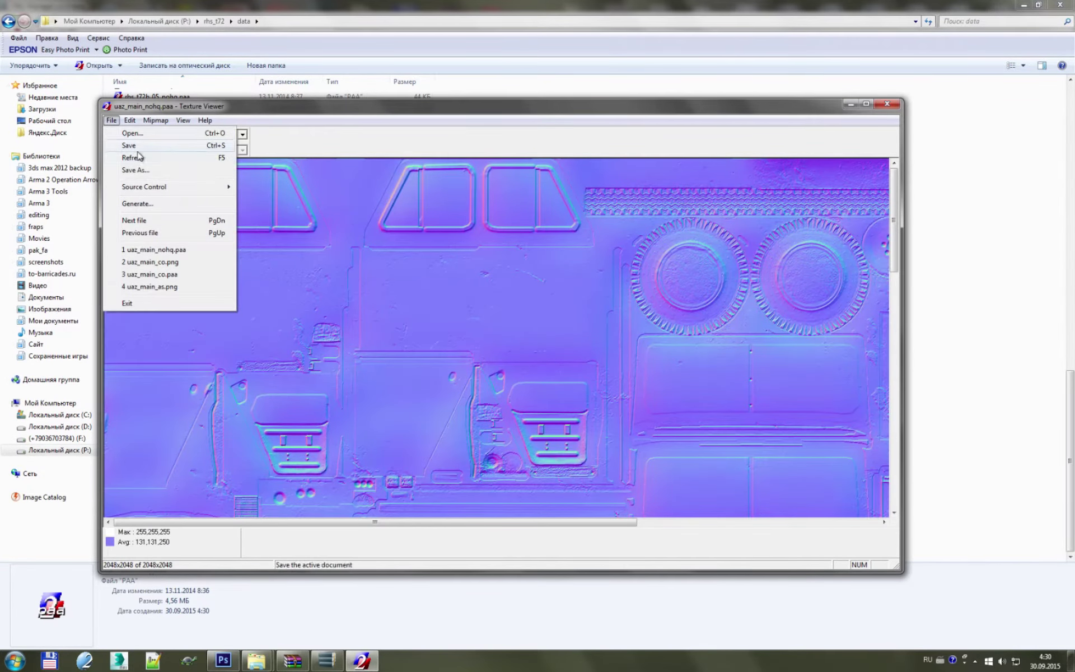
click(134, 167)
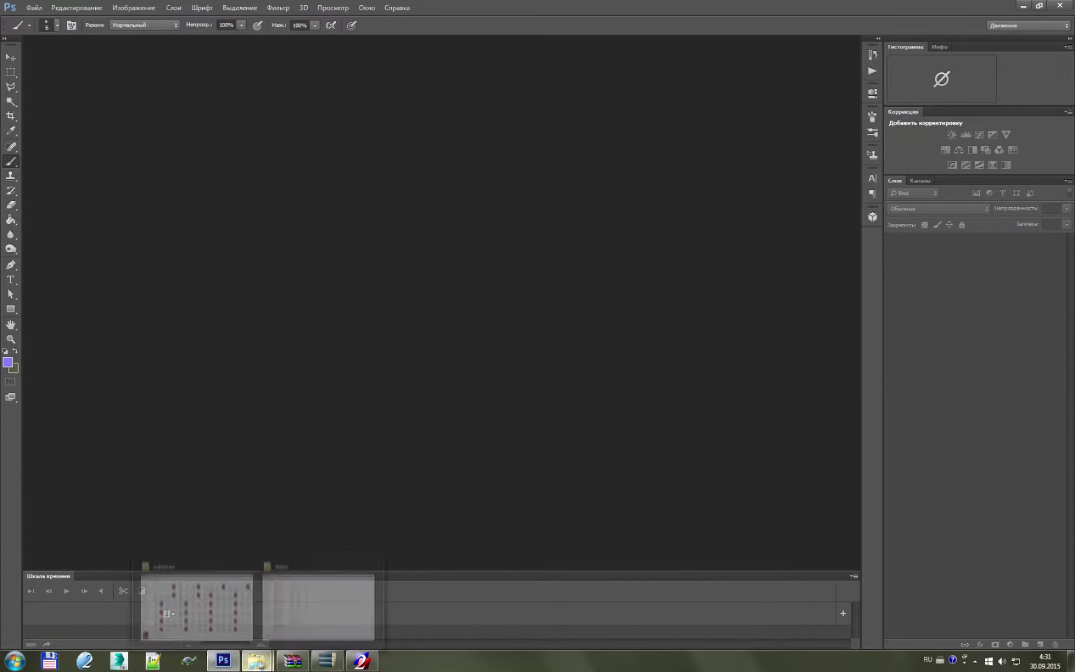
click(325, 615)
- Save the normal map uaz_main_nohq.paa as uaz_main_nohq.png
double_click(196, 544)
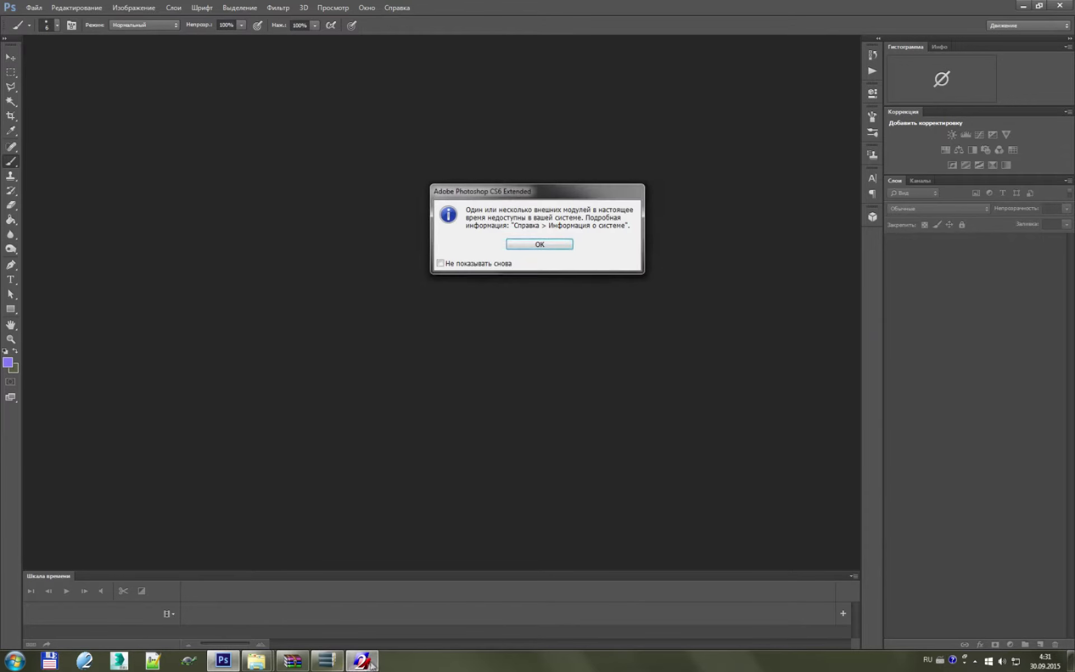
click(111, 120)
click(136, 169)
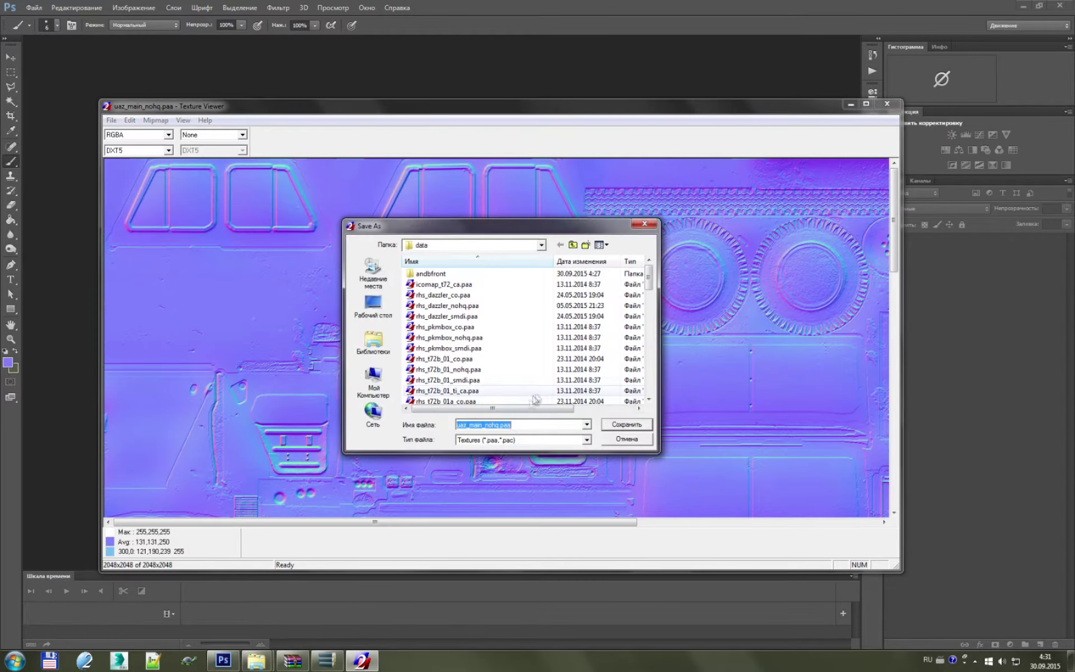
drag(505, 425, 529, 428)
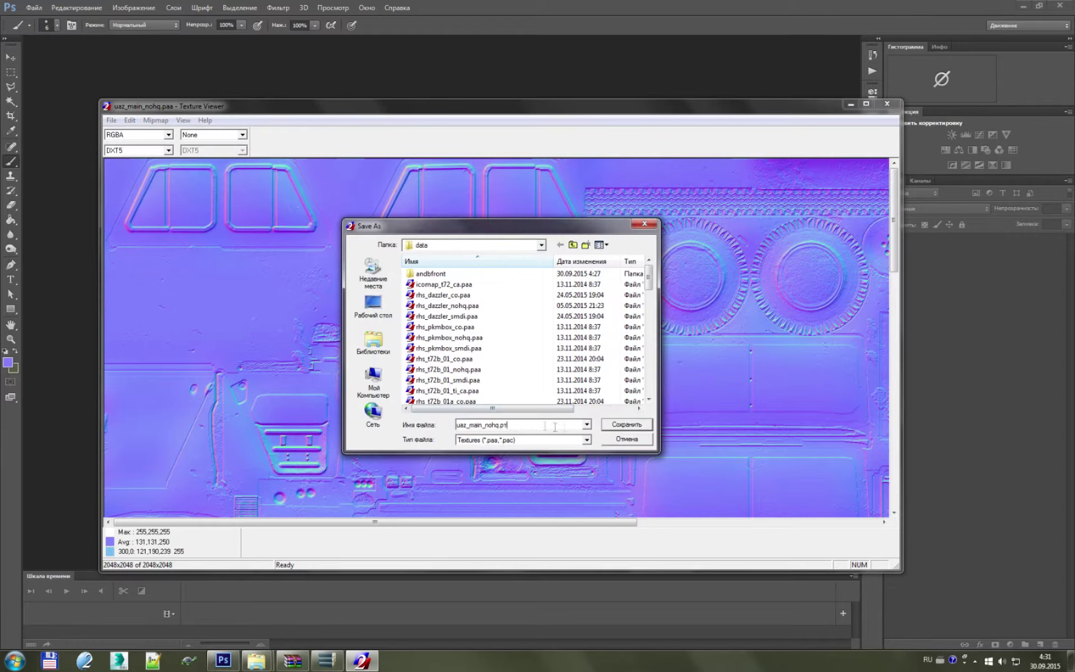
key(alt)
click(614, 424)
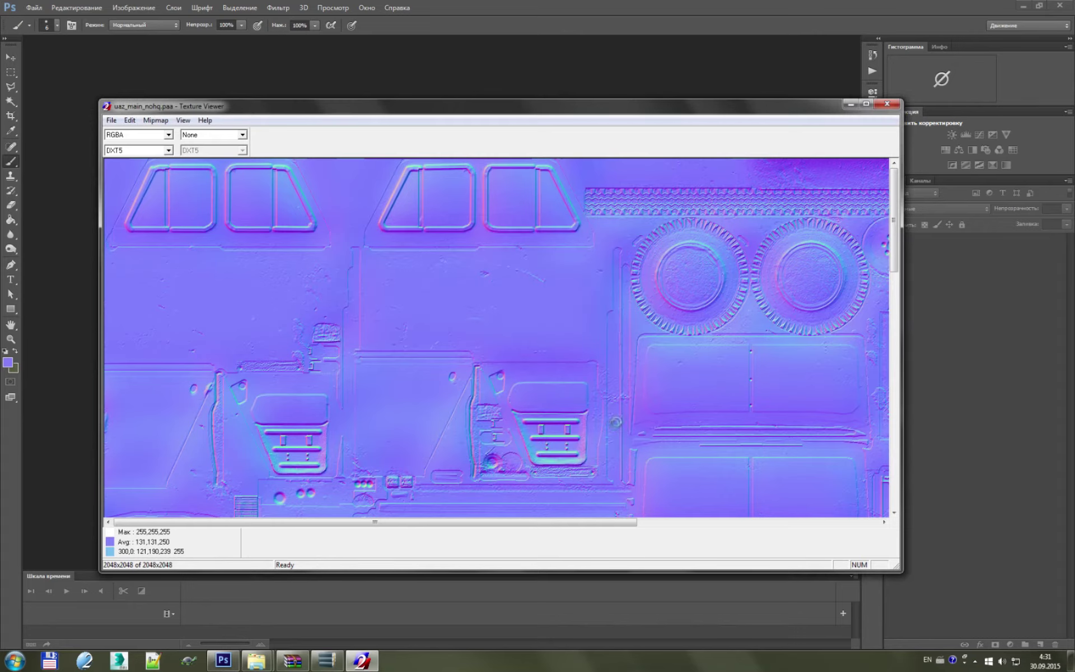
click(887, 107)
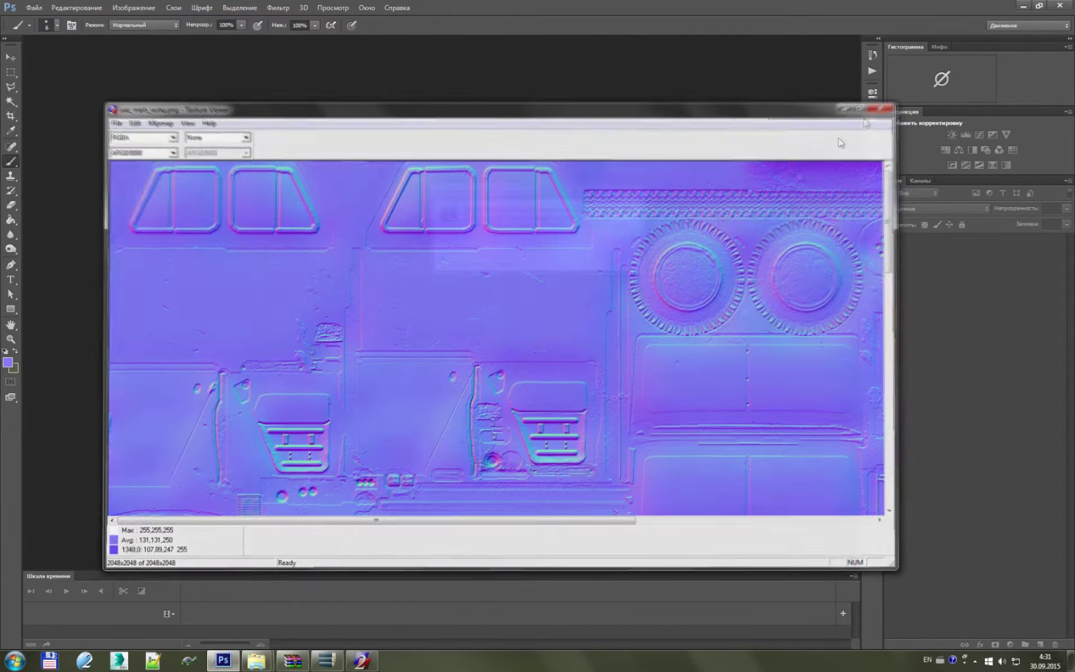
- Dismiss Photoshop's plug-in notice and bring back the data folder's file list
click(540, 244)
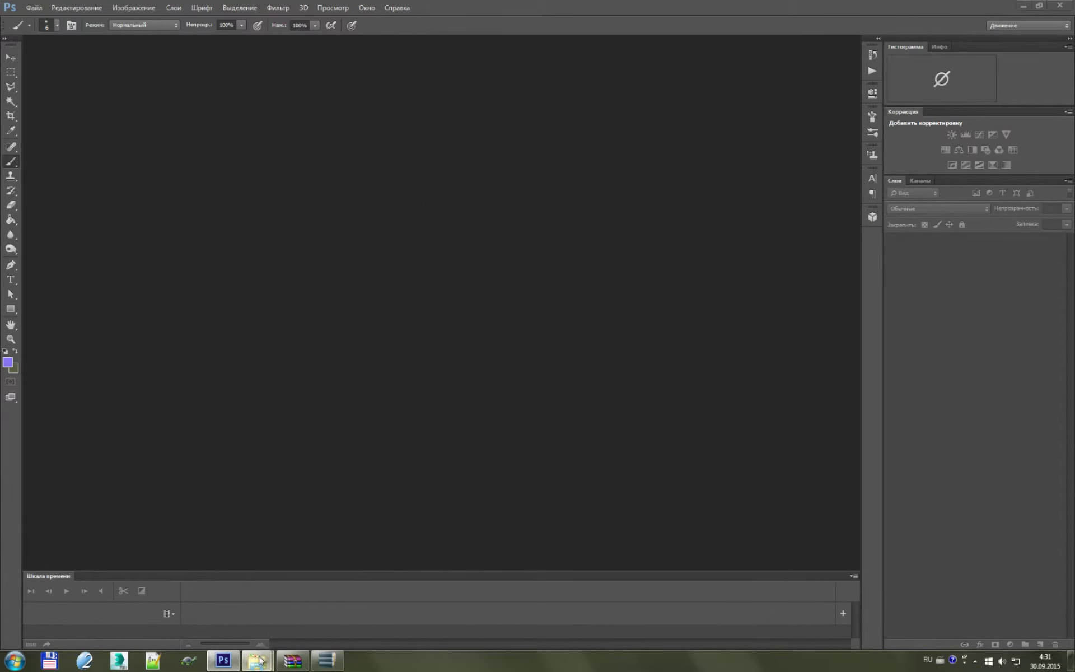
click(258, 664)
click(260, 596)
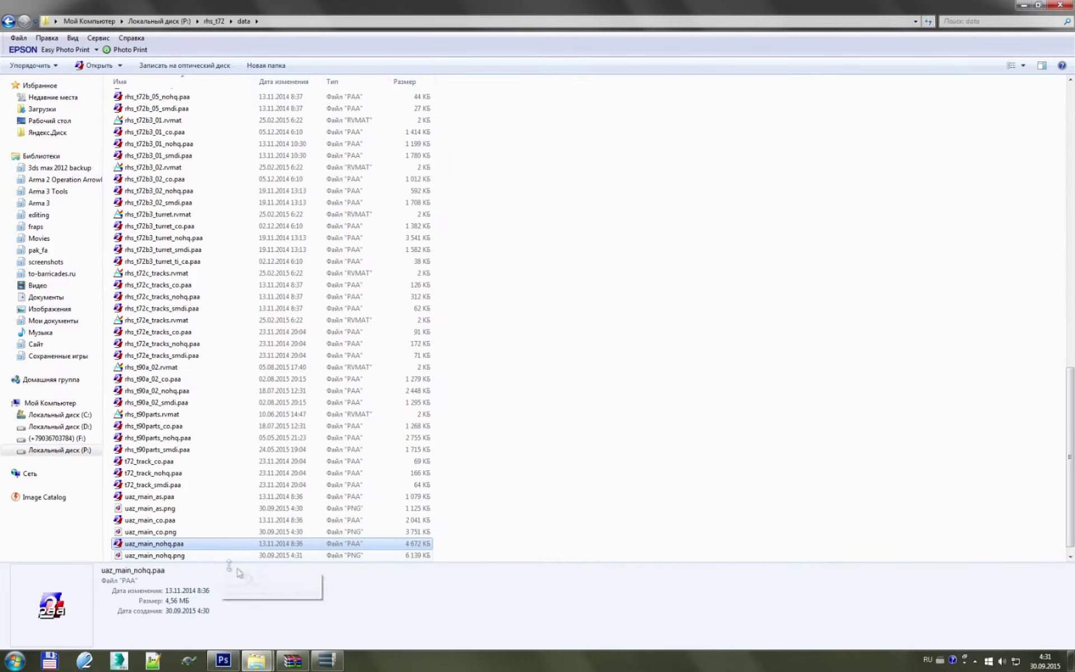
- Open uaz_main_as.png, uaz_main_co.png and uaz_main_nohq.png in Photoshop
scroll(204, 546, down, 1)
click(581, 480)
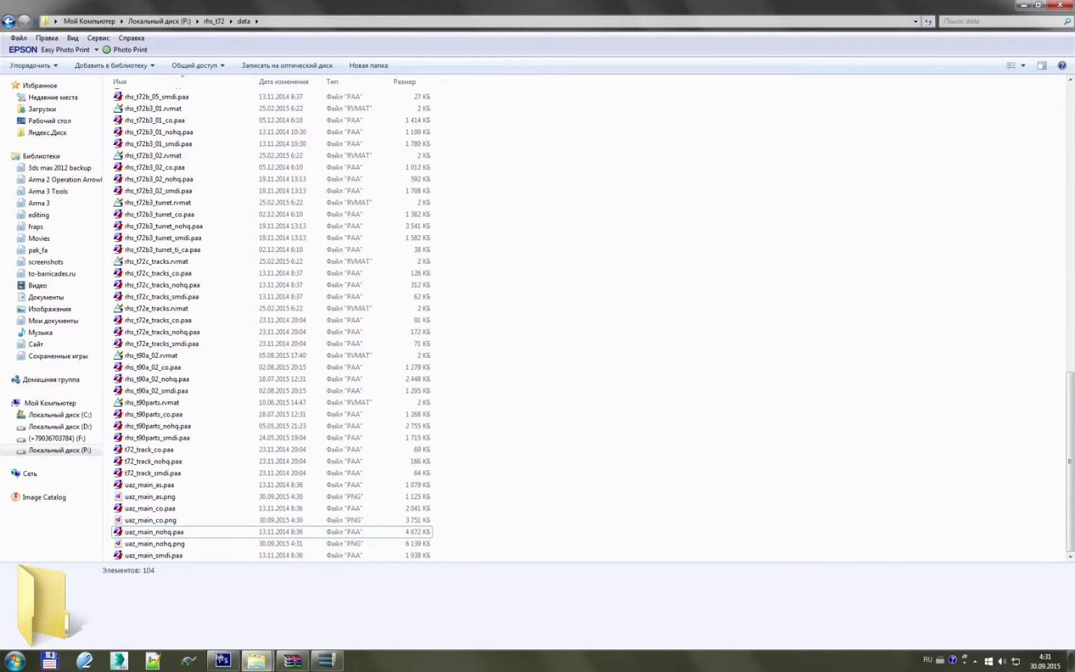
click(134, 497)
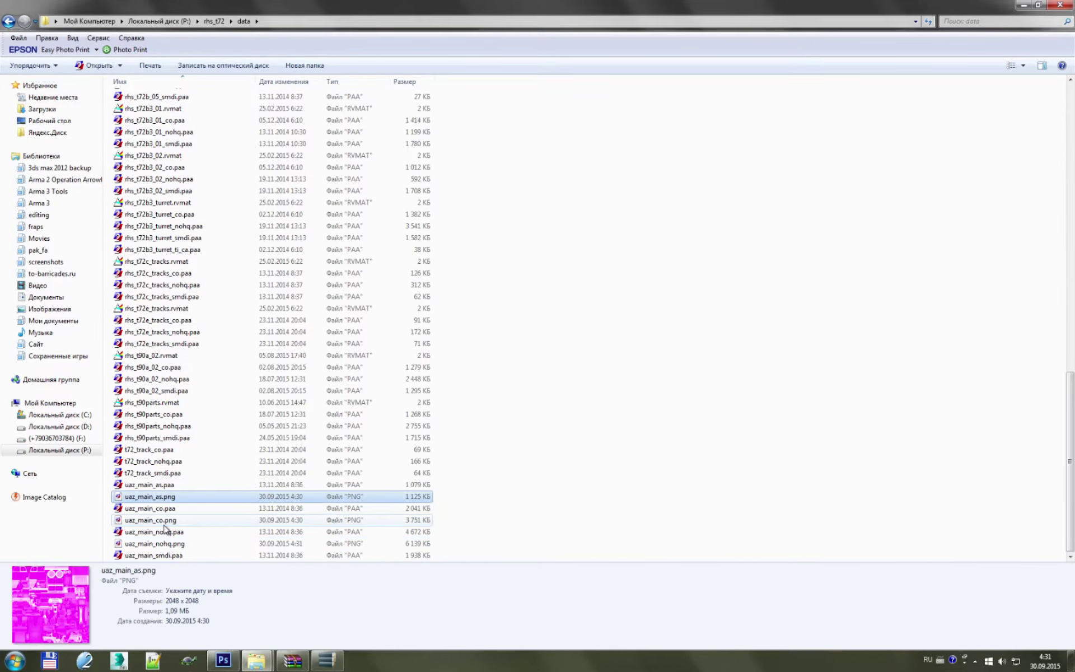
ctrl+click(168, 520)
ctrl+click(166, 544)
drag(167, 544, 377, 163)
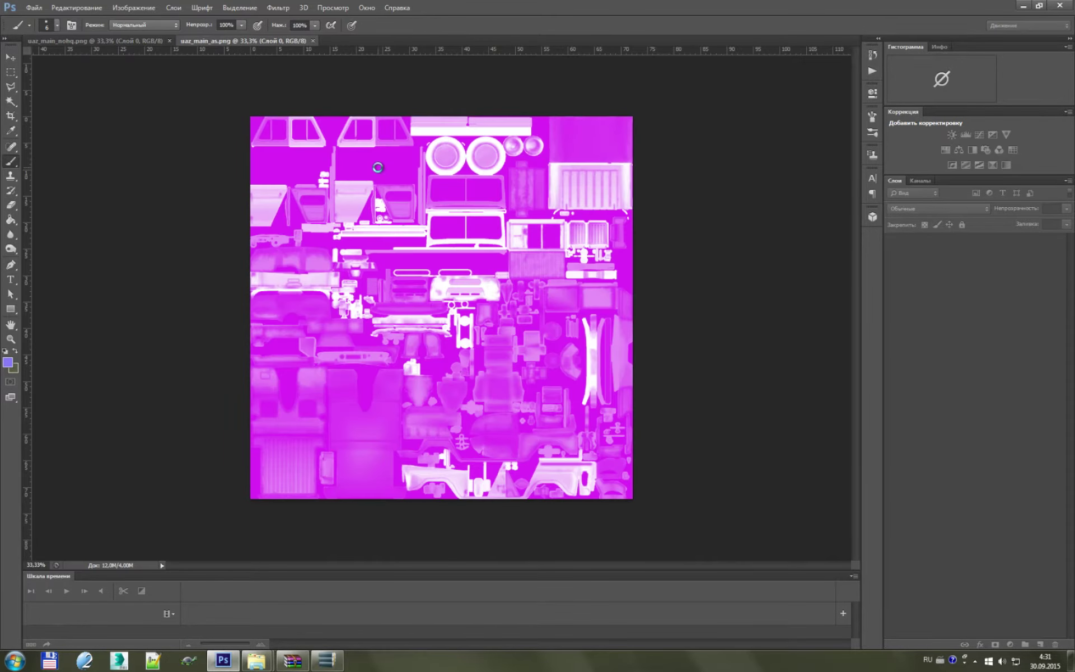
- Rename the uaz_main_co.png colour-map layer to 'Основа'
double_click(962, 247)
click(964, 64)
double_click(936, 245)
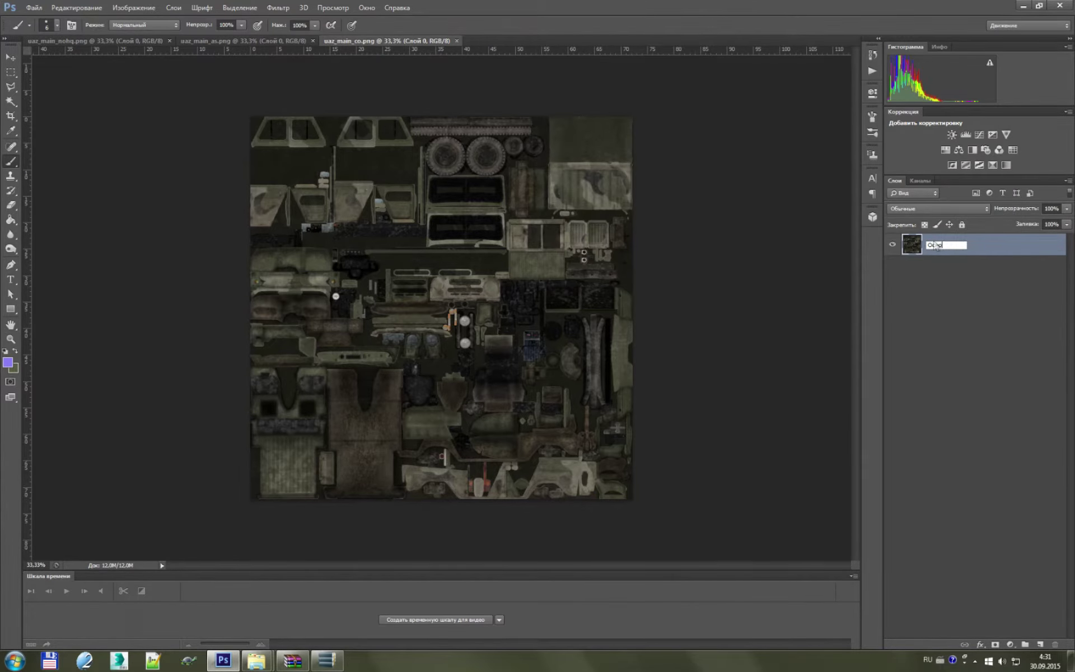
key(Return)
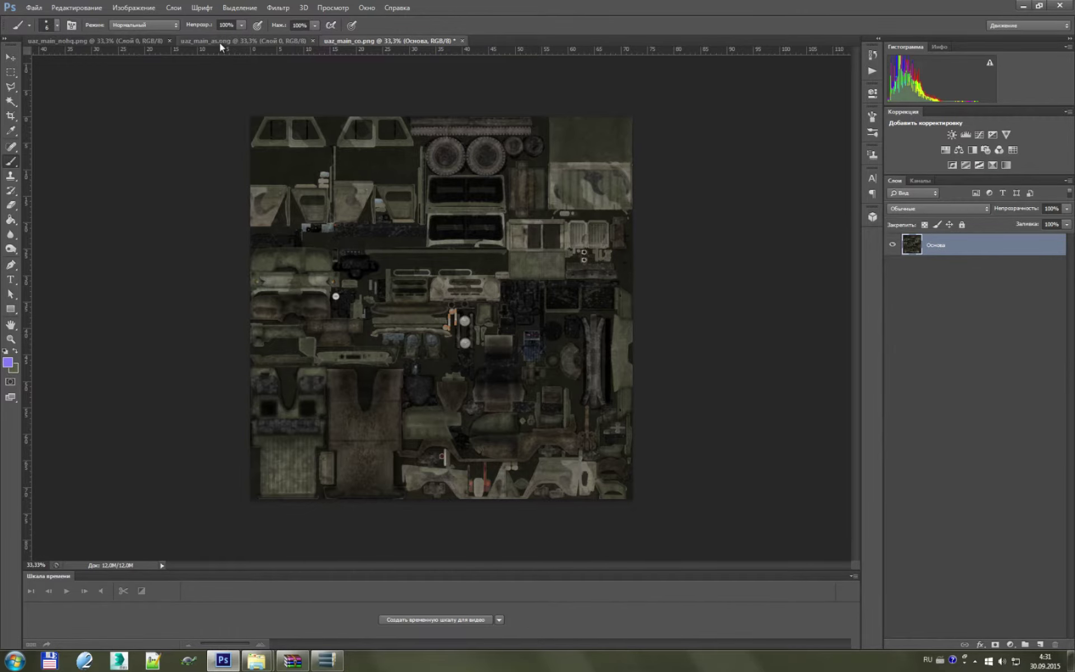
click(224, 41)
right_click(941, 247)
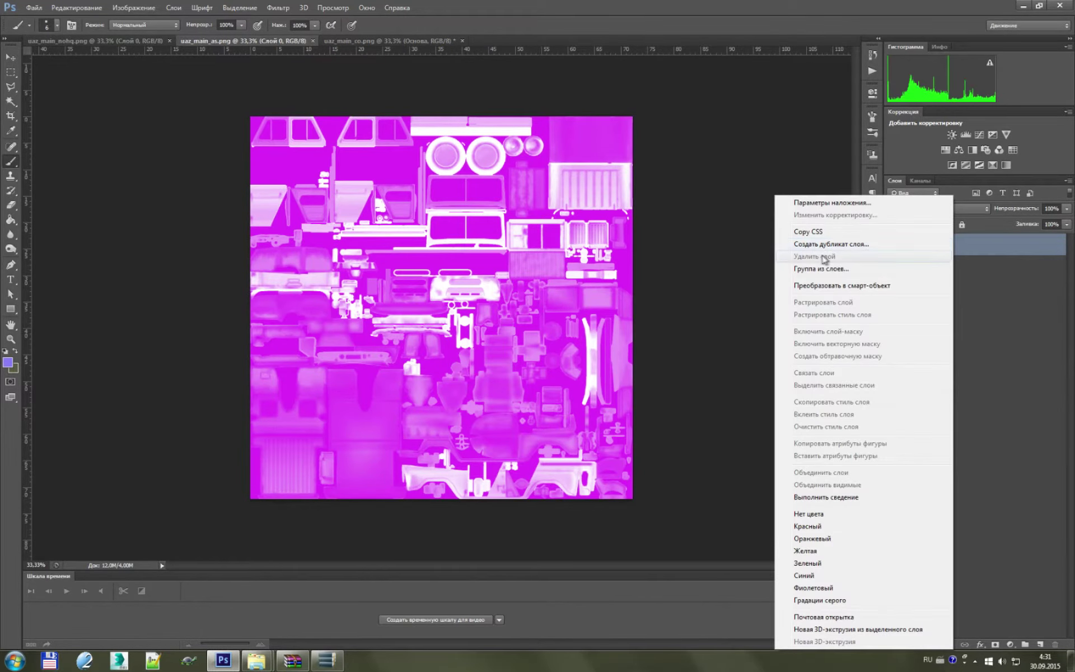
- Duplicate the magenta uaz_main_as layer into the uaz_main_co.png document
click(838, 244)
click(520, 250)
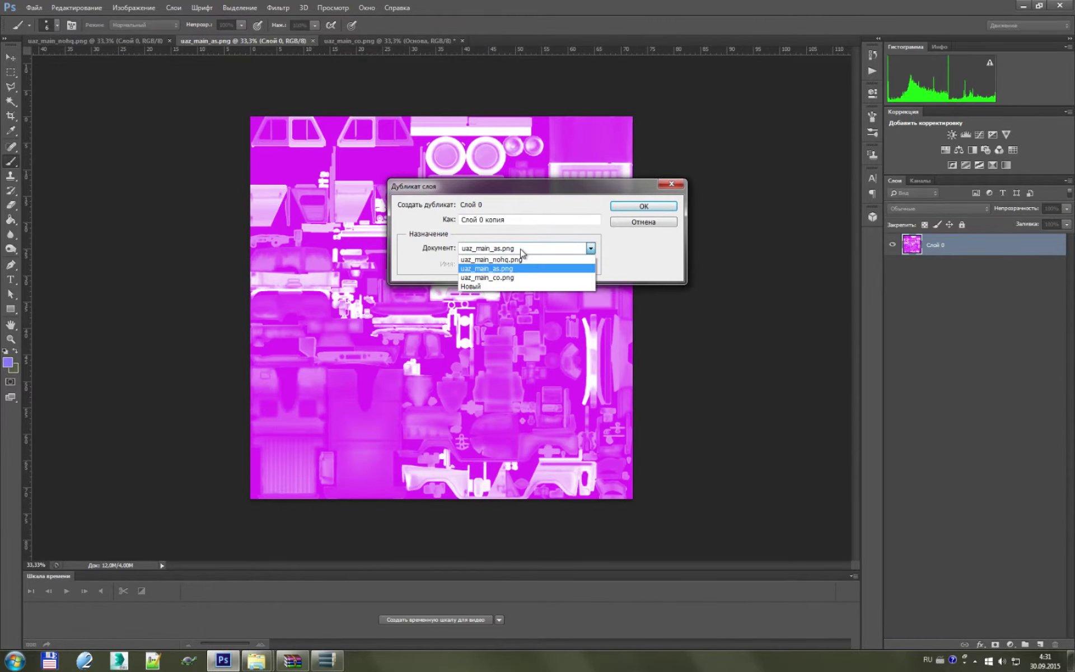
click(521, 278)
click(623, 207)
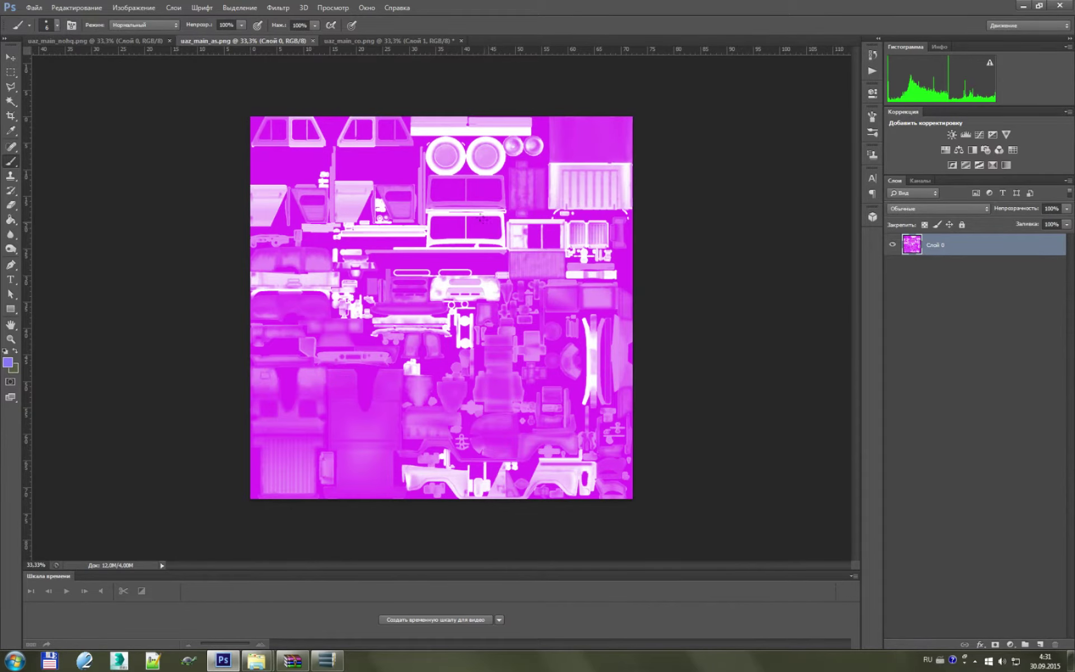
- Duplicate the uaz_main_nohq normal map layer into uaz_main_co.png and hide the copy, Слой 2
click(126, 43)
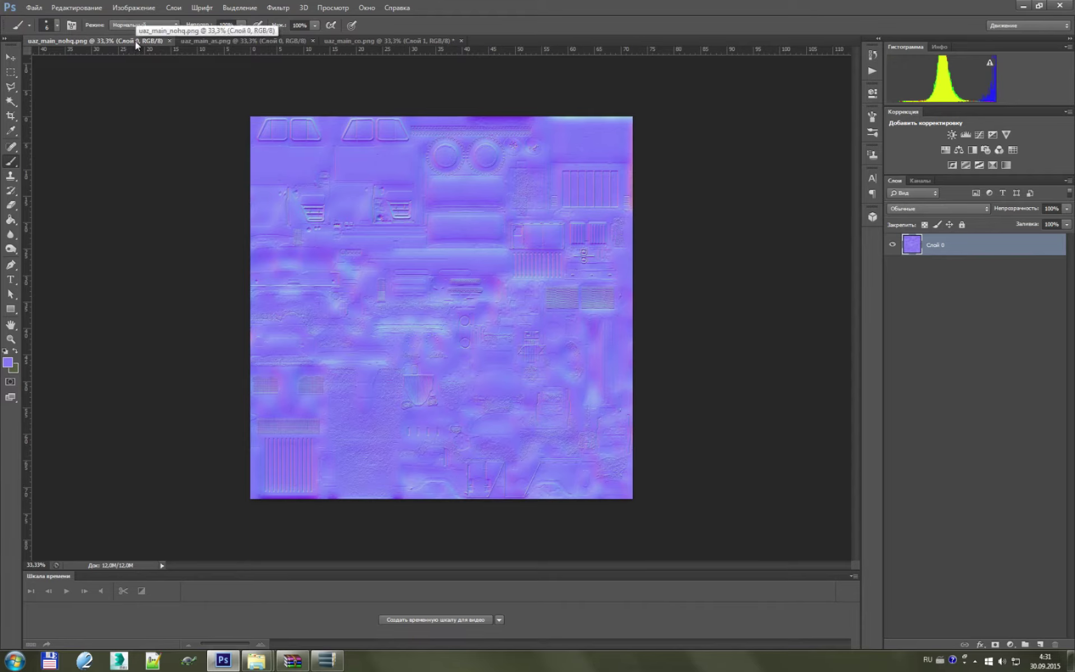
right_click(928, 250)
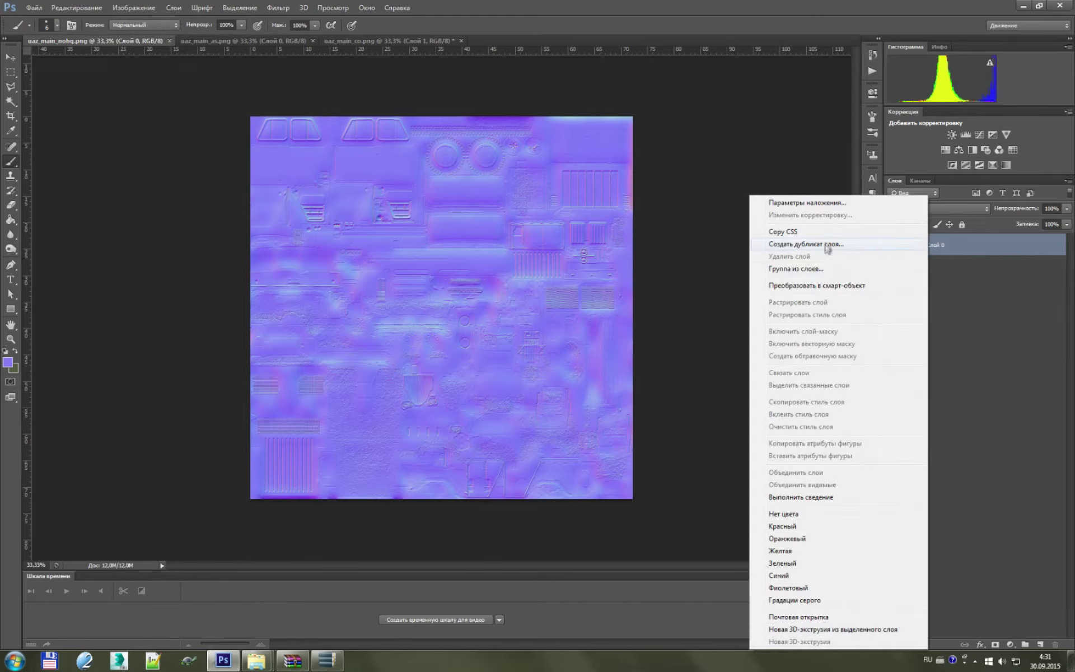
click(828, 249)
click(518, 248)
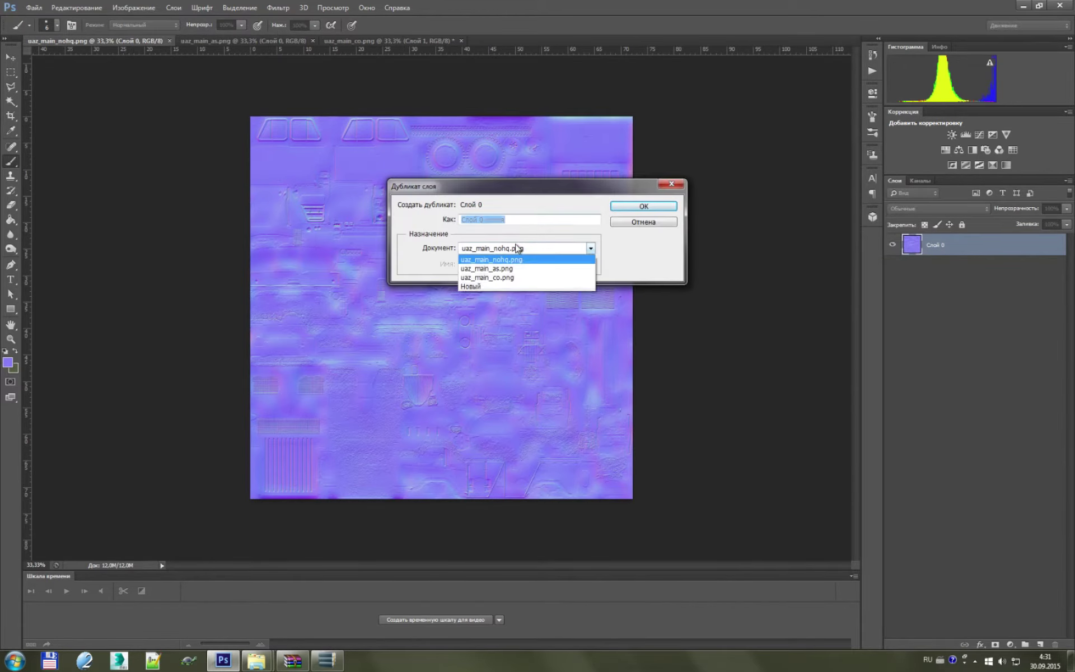
click(517, 279)
click(644, 206)
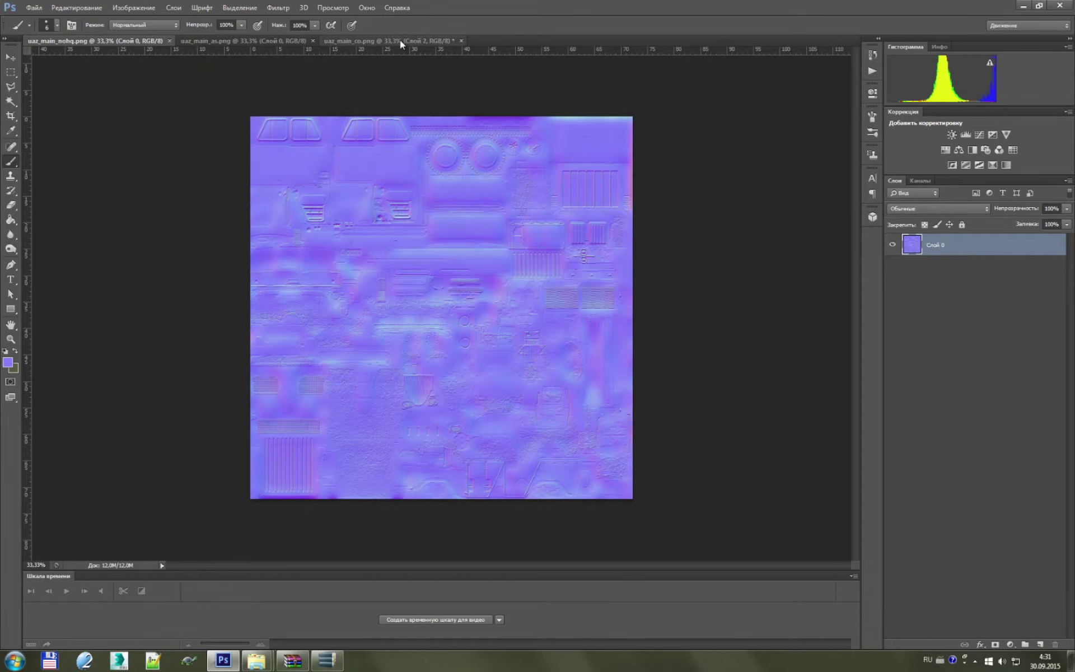
click(893, 245)
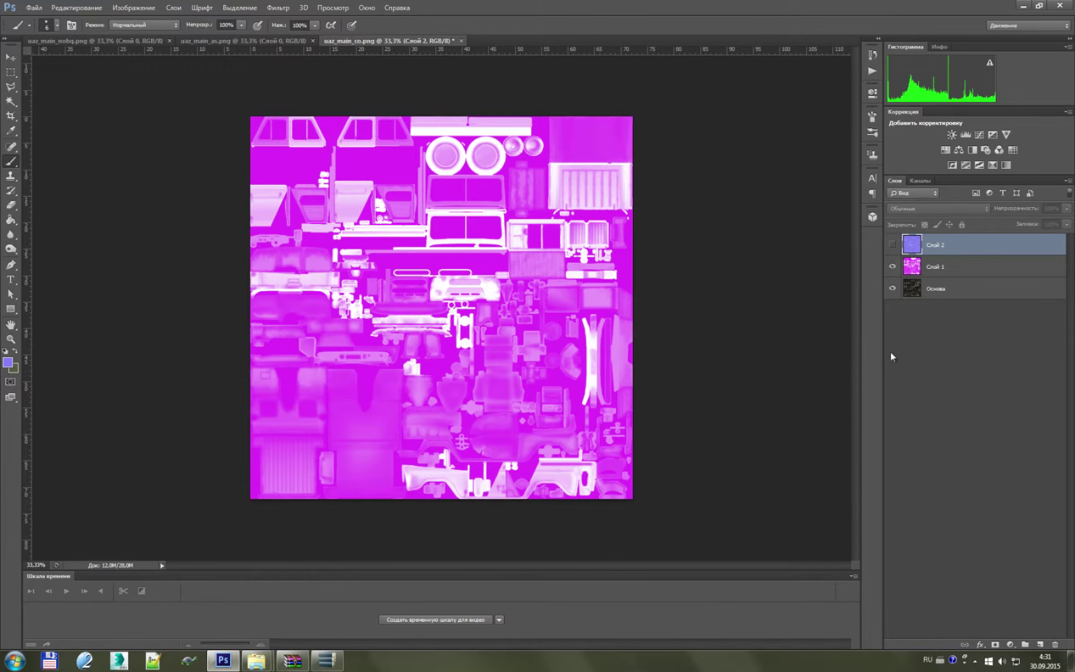
- Convert Слой 1 to Black & White with the Purples value set to 0
click(930, 273)
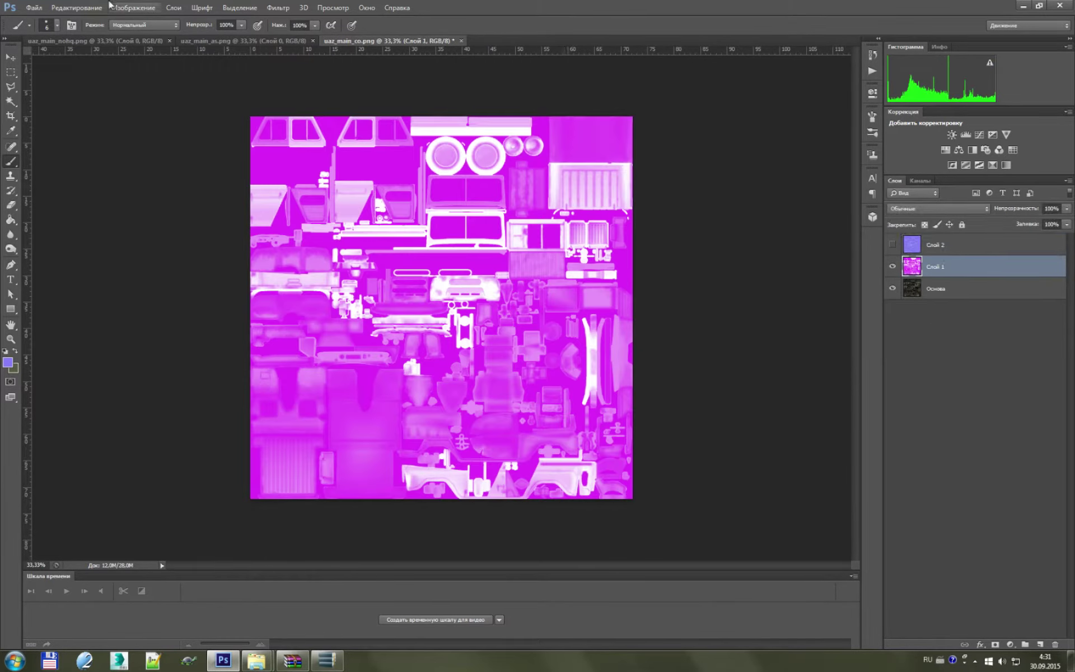
click(135, 7)
mouse_move(136, 36)
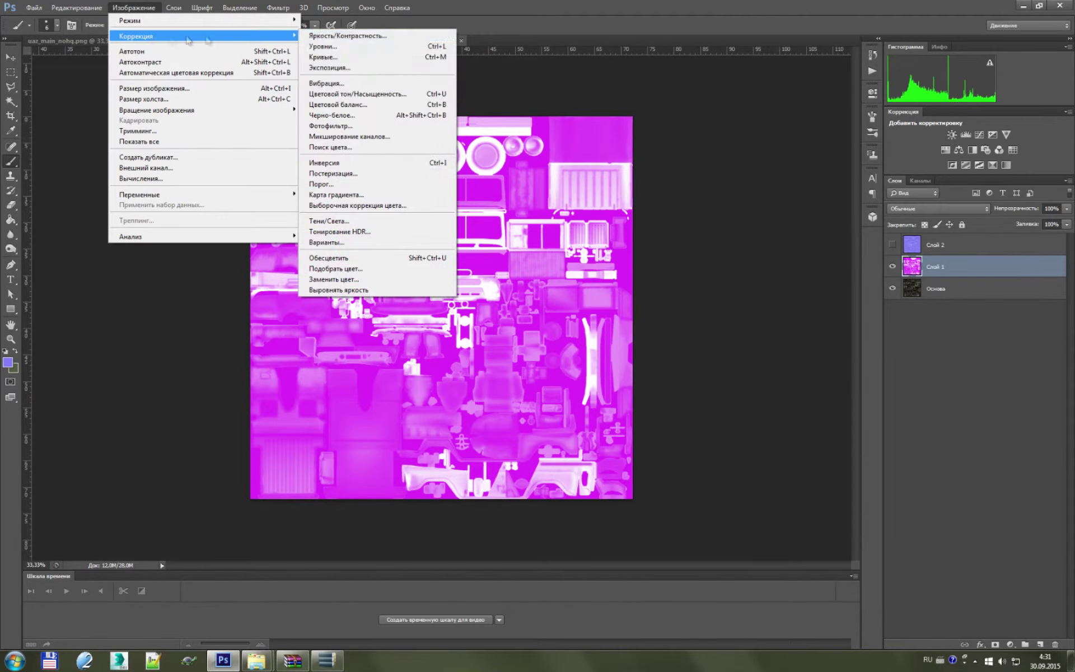
click(356, 116)
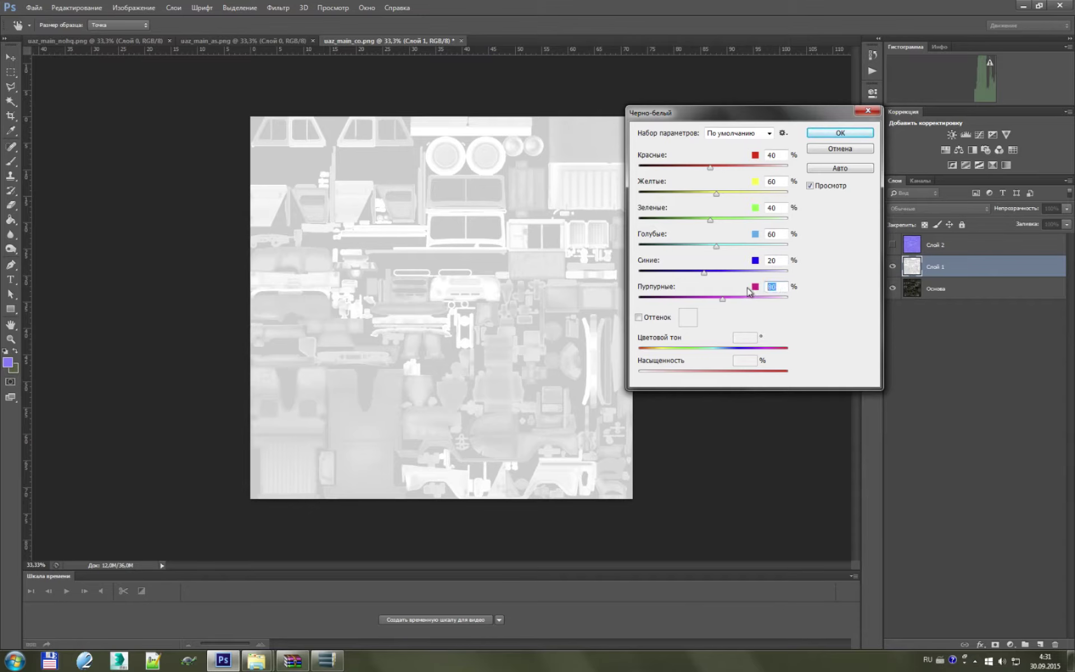
text(0)
click(835, 134)
- Set Слой 1's blend mode to Multiply and inspect the darkened texture
click(936, 209)
click(911, 256)
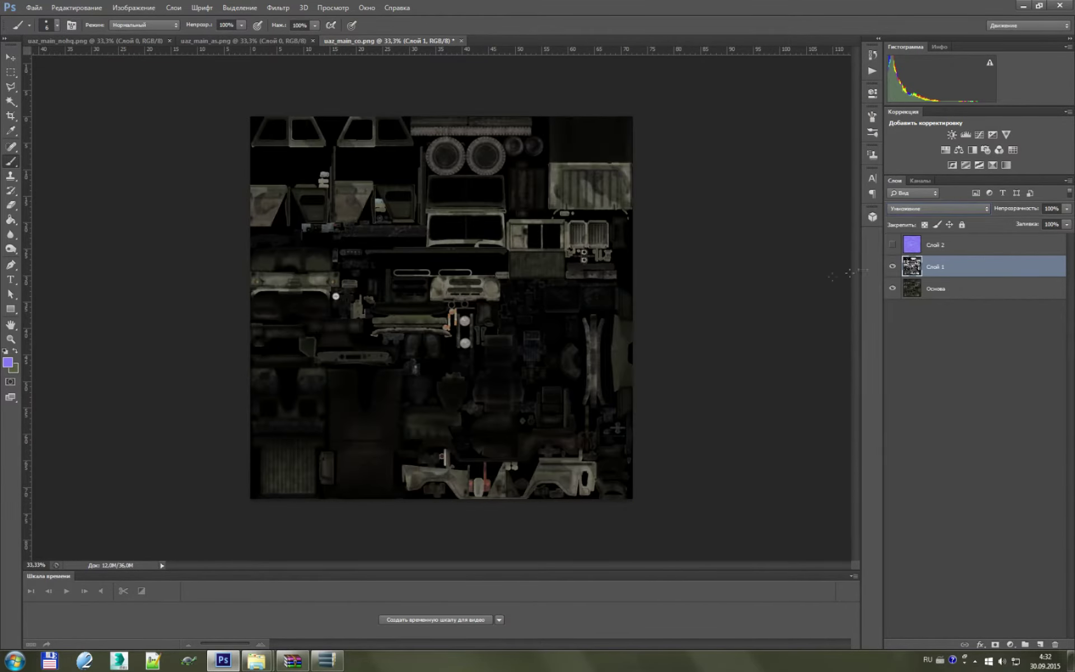
scroll(443, 311, up, 2)
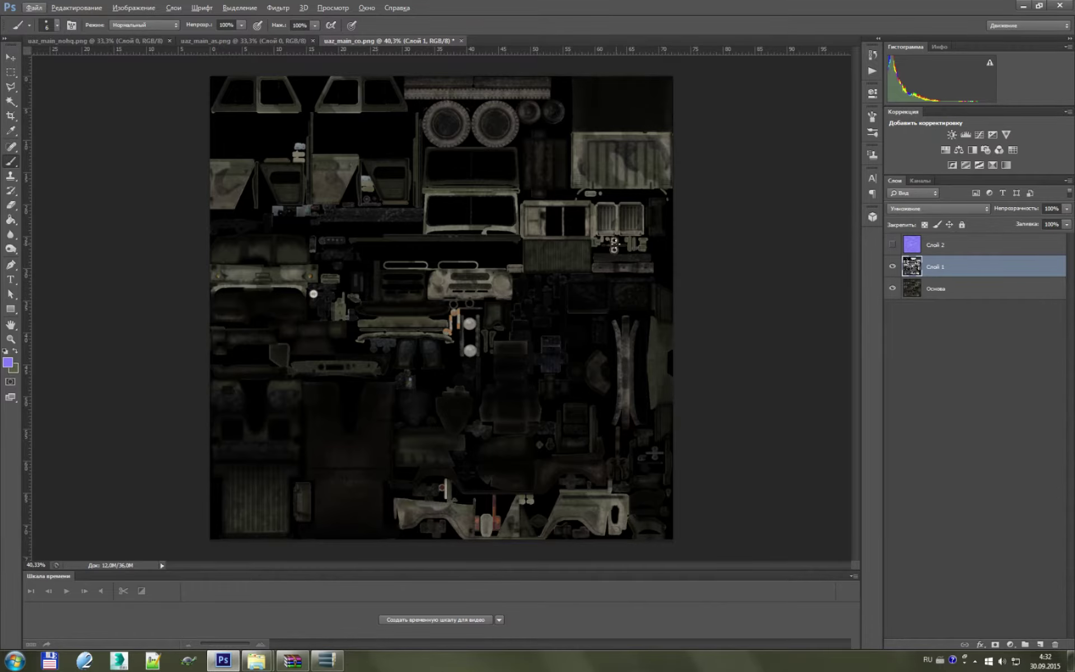
scroll(476, 325, up, 3)
scroll(476, 325, up, 2)
scroll(482, 292, down, 2)
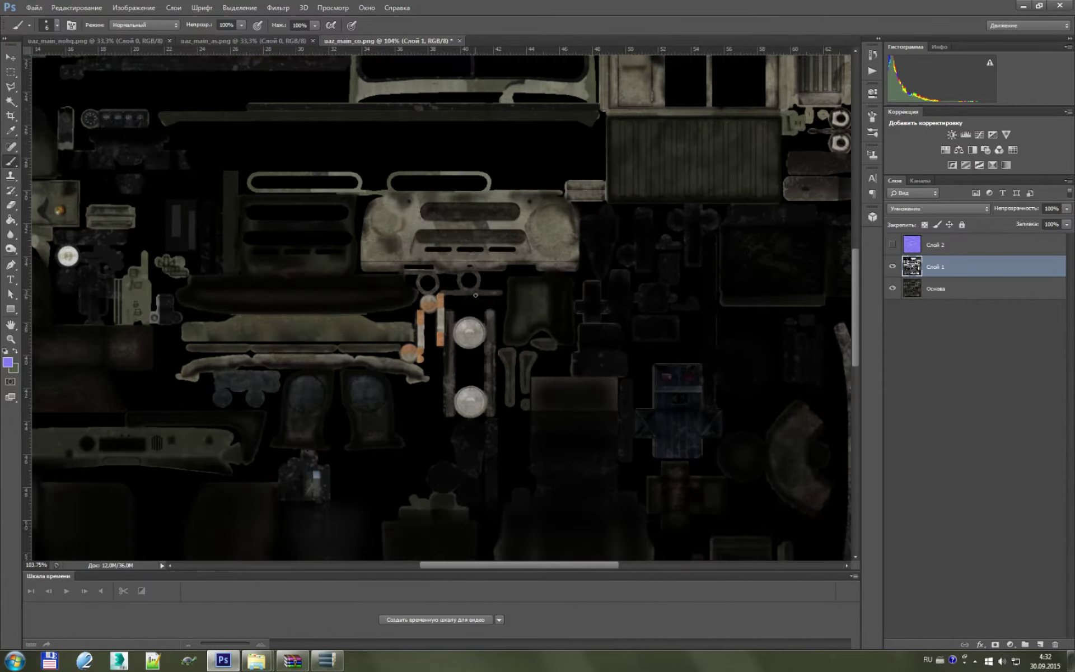
scroll(482, 292, down, 1)
scroll(482, 292, down, 2)
scroll(482, 293, down, 1)
scroll(481, 292, down, 1)
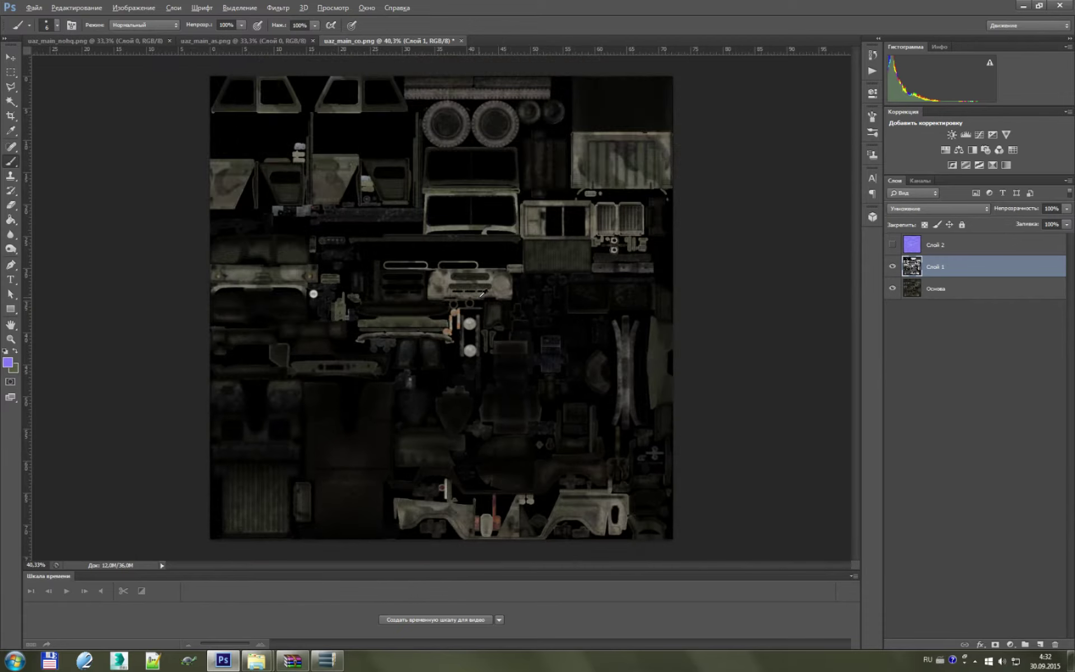
scroll(482, 292, down, 1)
scroll(325, 224, up, 1)
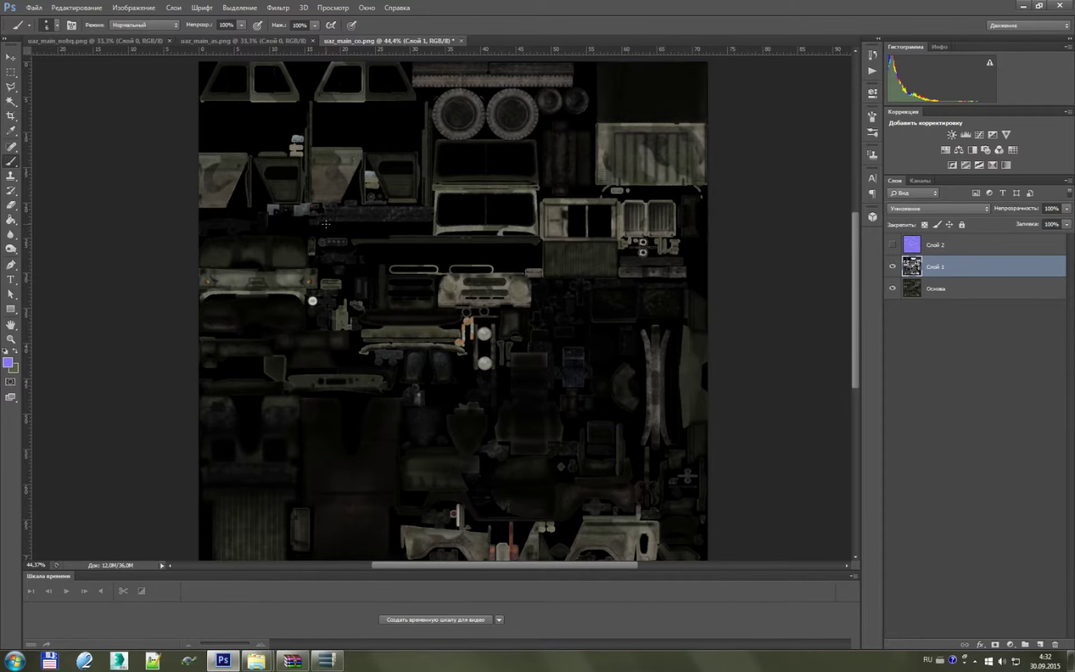
scroll(327, 224, down, 2)
scroll(329, 222, up, 1)
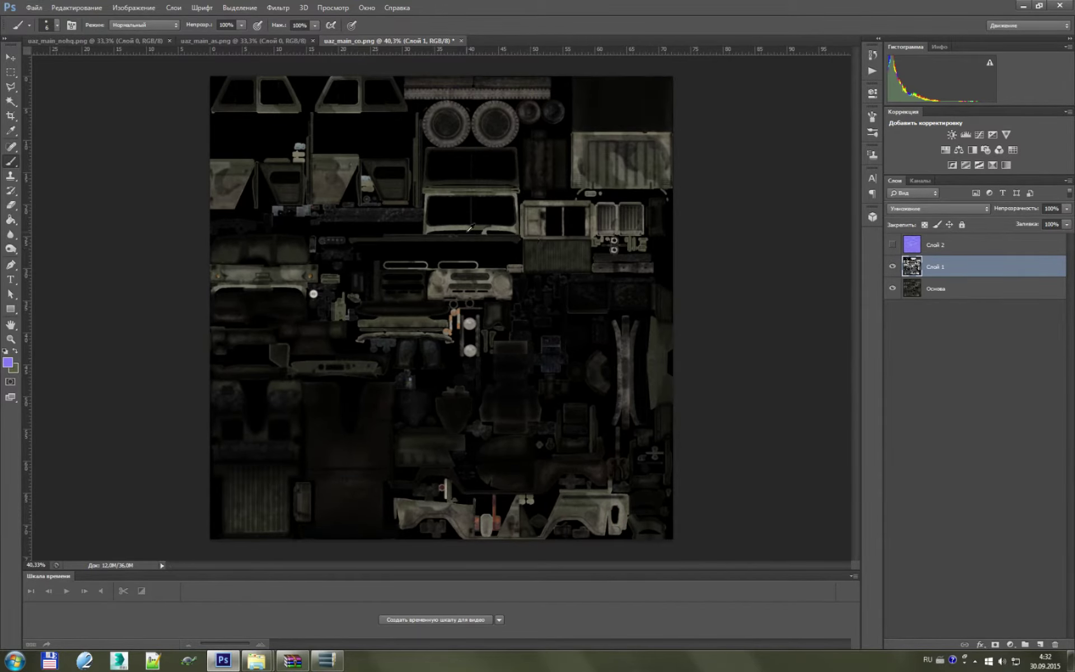
- Hide Слой 1, select the Основа layer and make a first elliptical selection
click(893, 267)
click(952, 288)
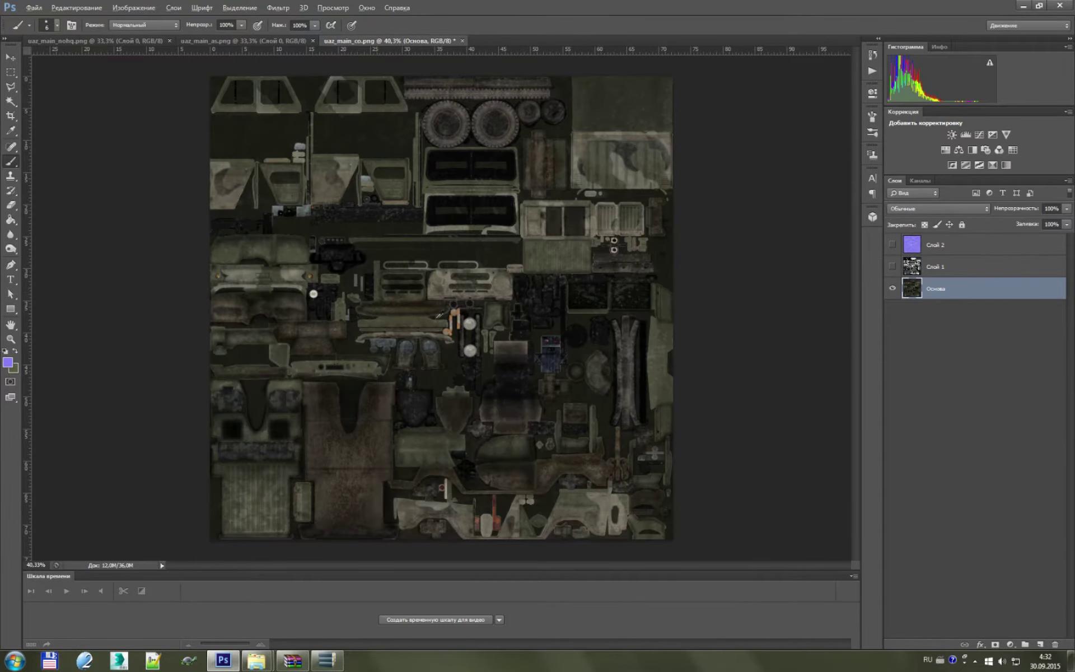
scroll(463, 344, up, 13)
click(10, 71)
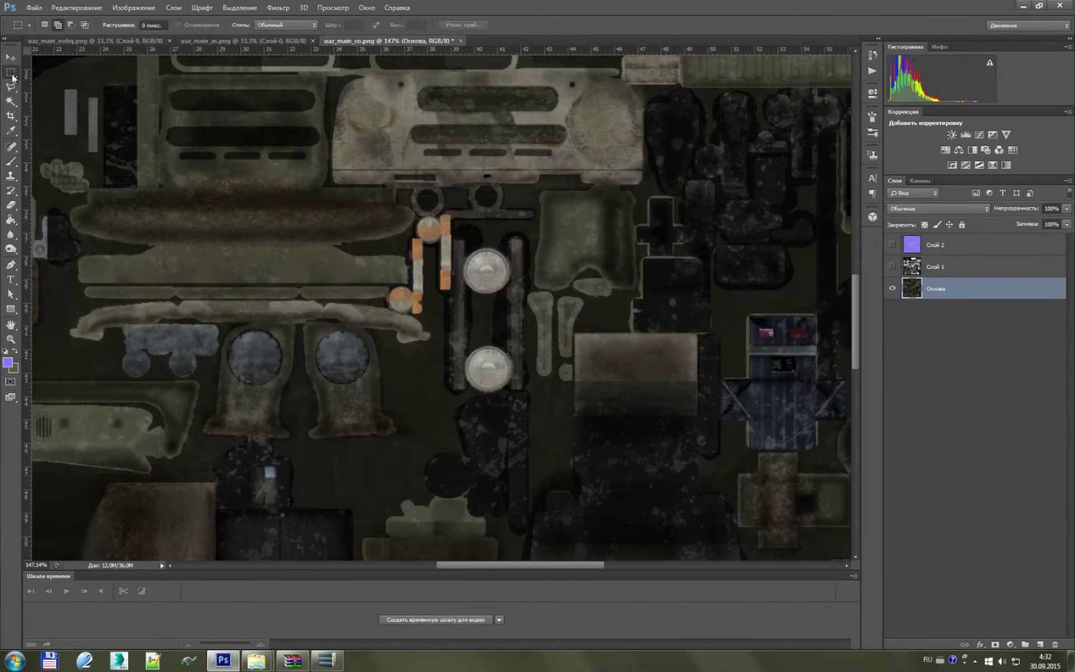
click(44, 85)
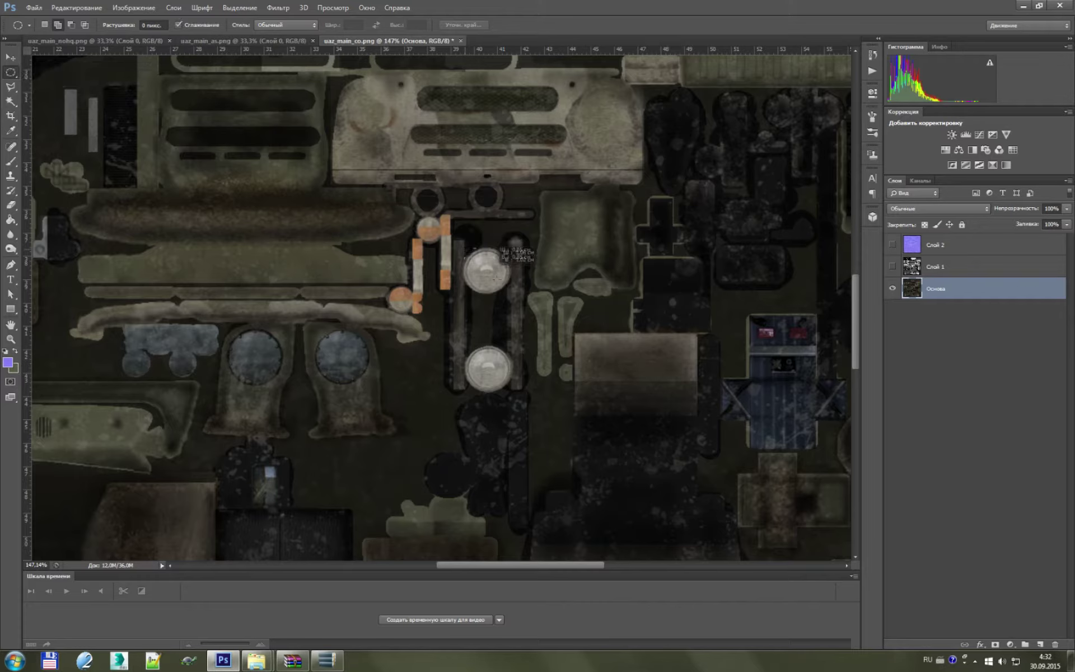
drag(464, 248, 511, 294)
scroll(621, 332, down, 3)
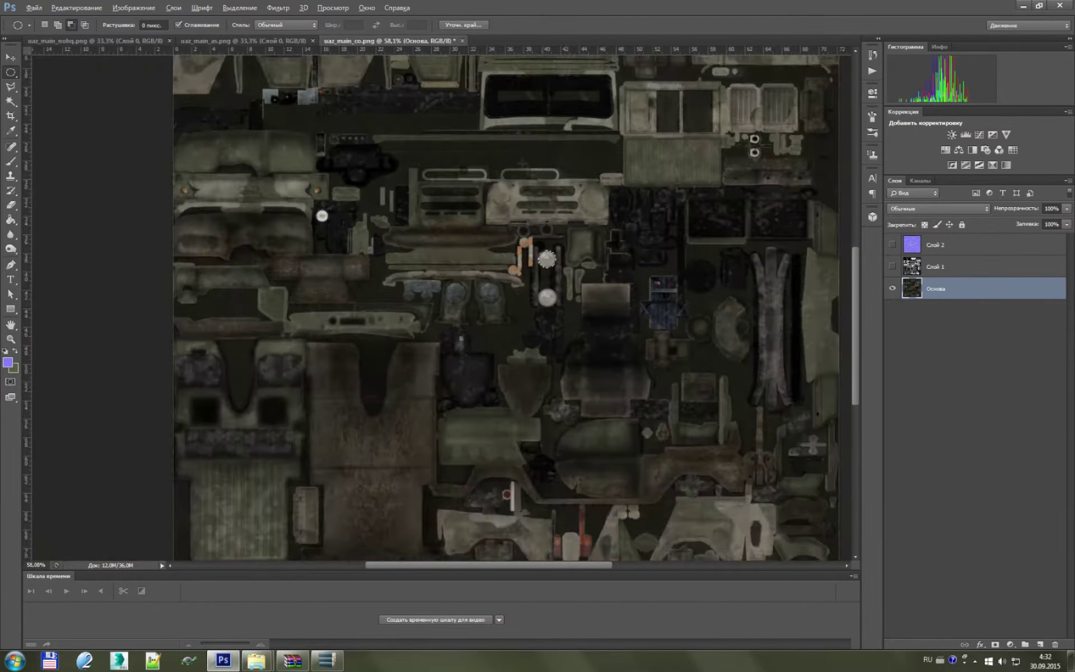
scroll(504, 289, up, 3)
scroll(504, 289, up, 3)
- Build a pill-shaped selection of the upper grille slot from two circles and a rectangle
drag(495, 267, 548, 316)
drag(732, 268, 771, 316)
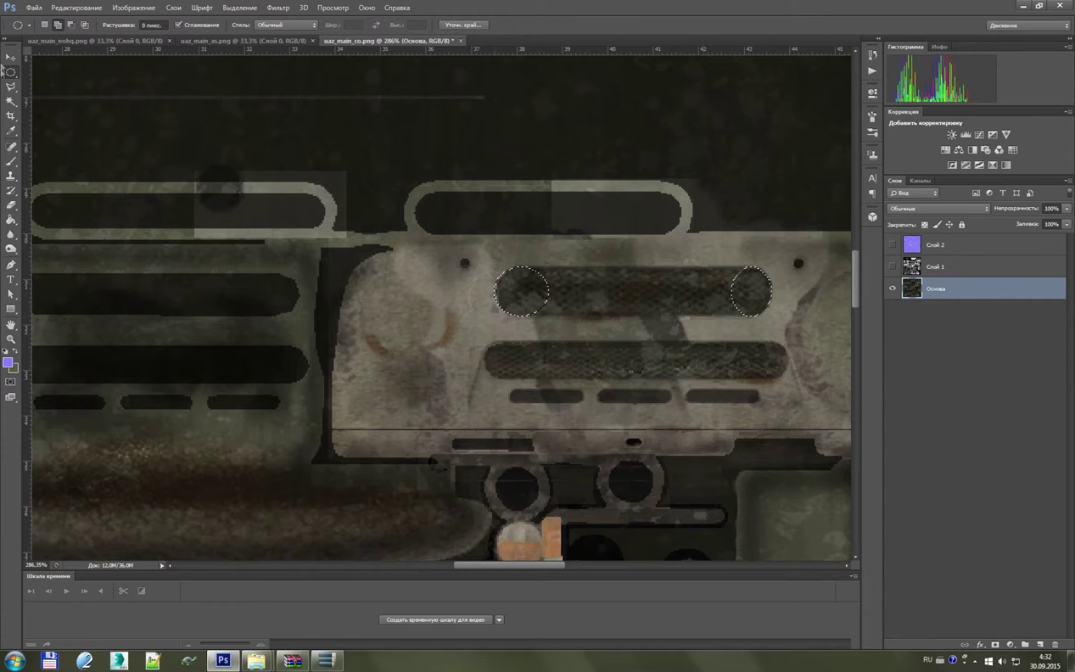
right_click(10, 72)
click(68, 71)
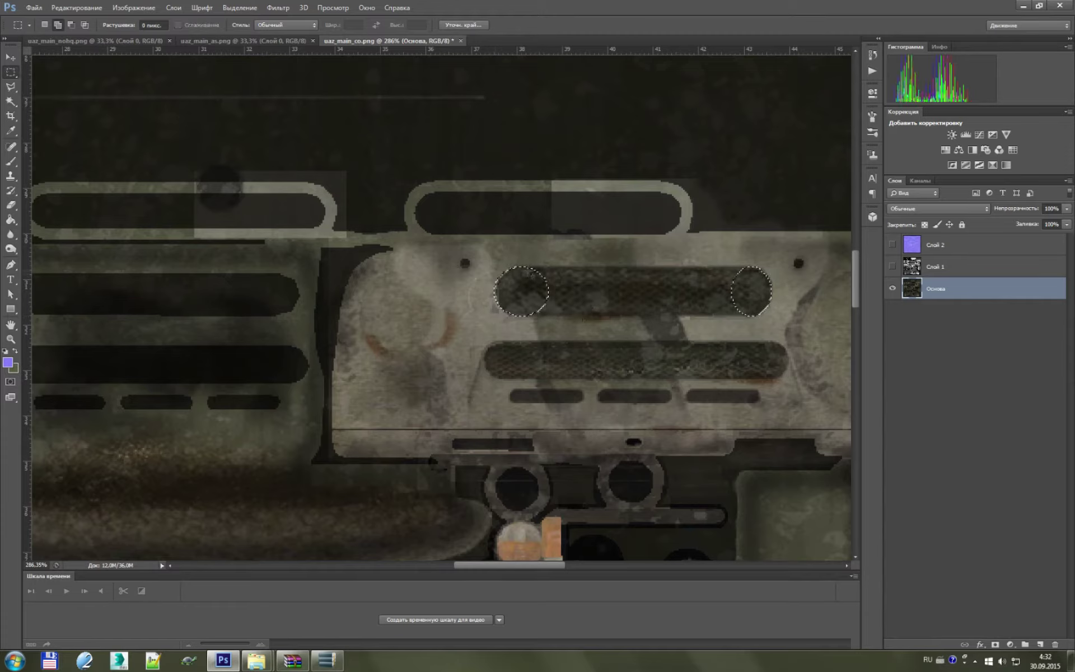
drag(518, 267, 752, 317)
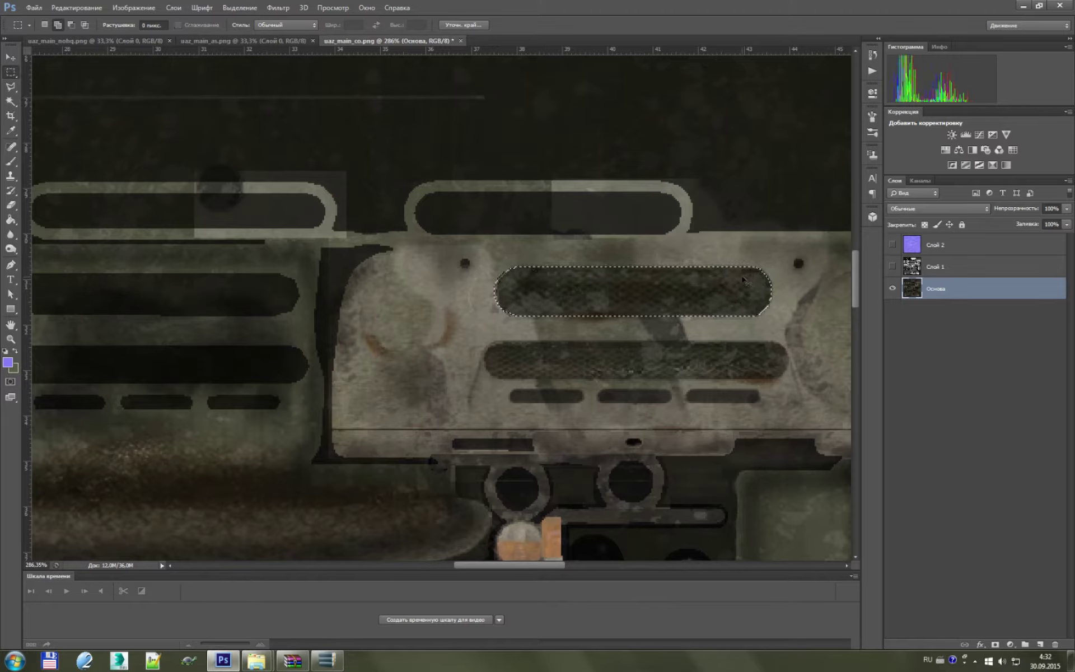
- Copy the slot onto a new layer named 'мех части', then reselect Основа
key(ctrl+j)
double_click(932, 289)
text(мех части)
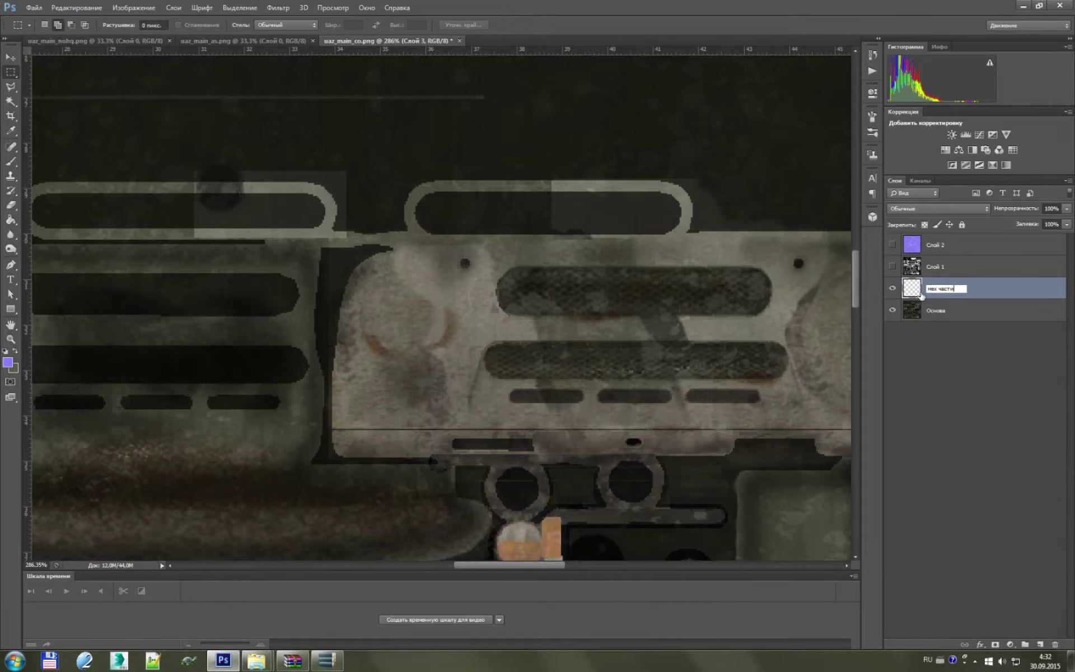
key(Return)
scroll(739, 306, down, 2)
scroll(739, 306, down, 5)
scroll(738, 307, down, 4)
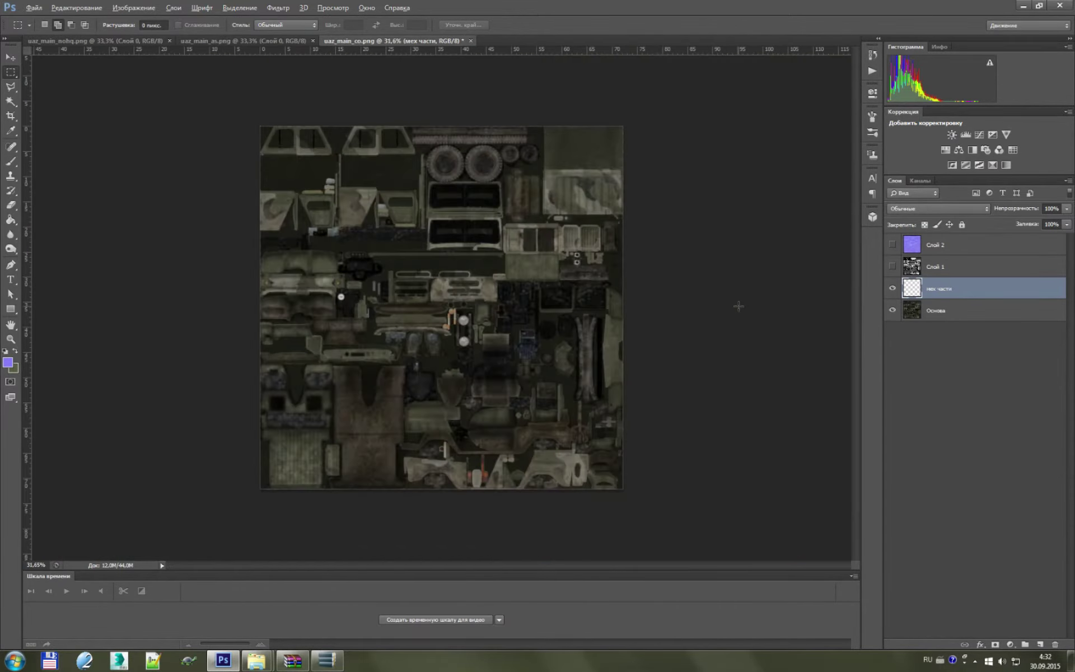
scroll(738, 306, up, 2)
click(929, 311)
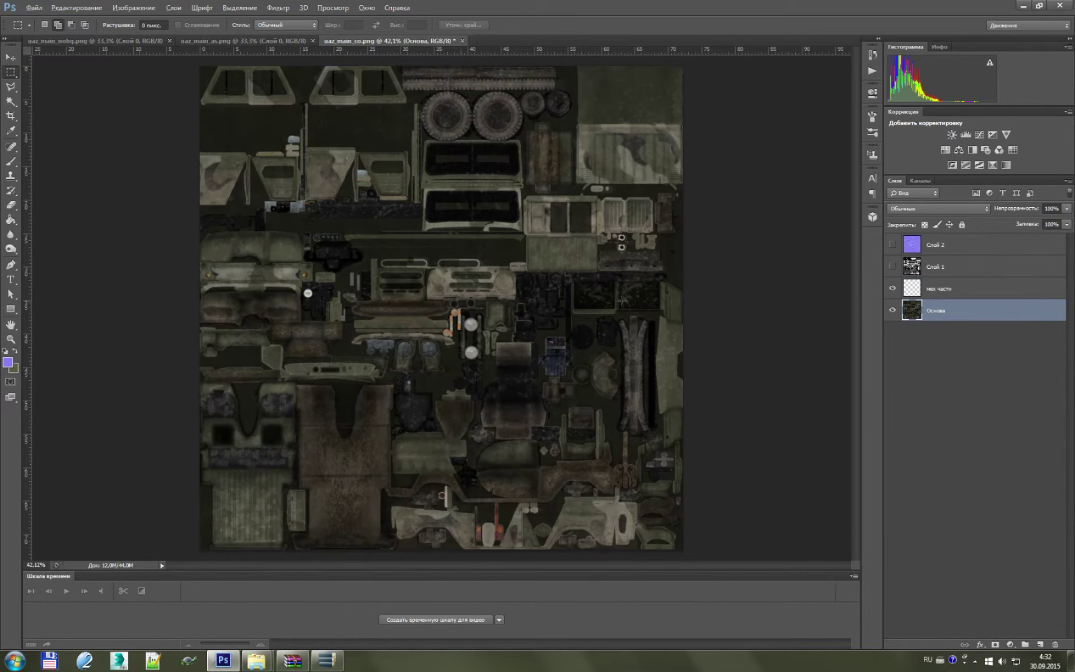
- Use Color Range on Основа, adding and removing sampled colours to select the light wear patches
scroll(317, 238, up, 3)
scroll(317, 238, up, 2)
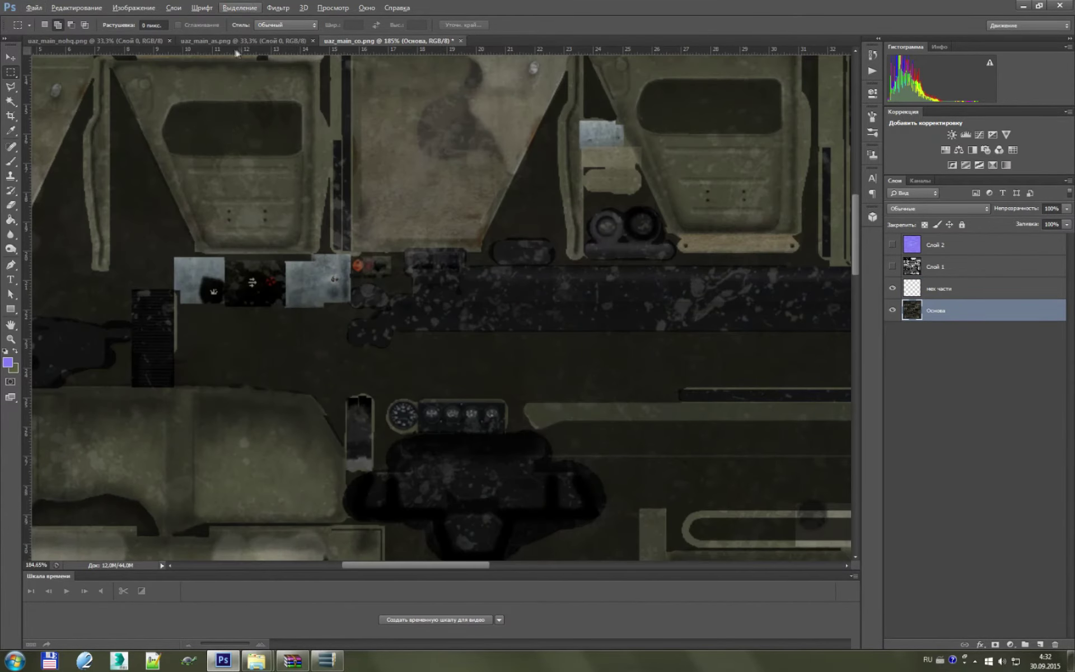
click(251, 12)
click(286, 106)
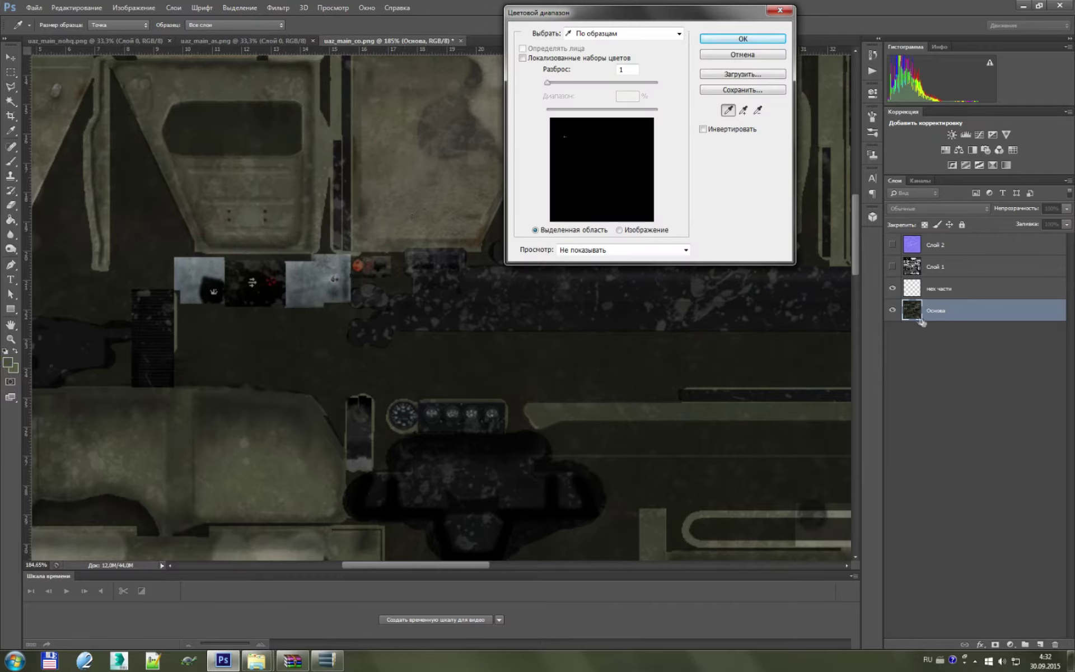
click(743, 110)
click(396, 194)
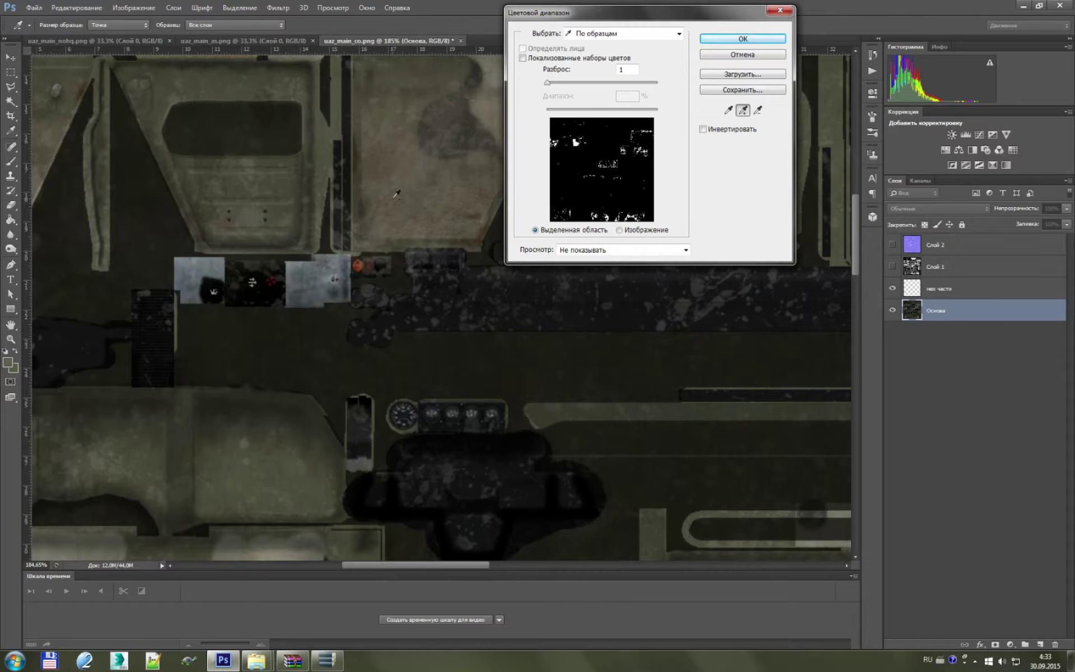
click(396, 181)
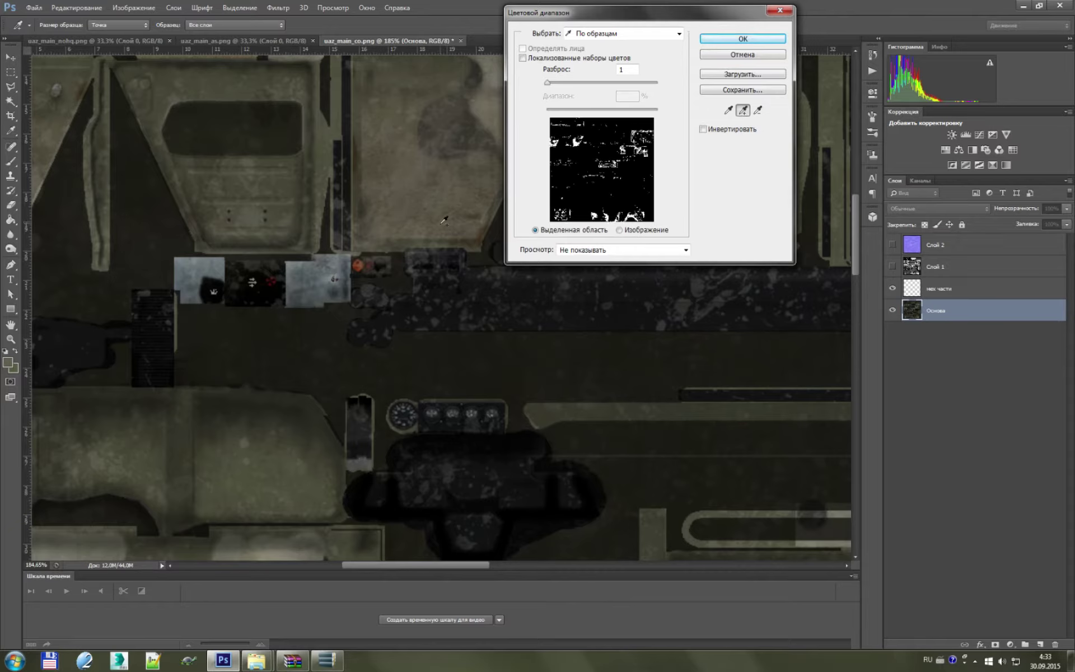
click(423, 221)
drag(547, 83, 549, 84)
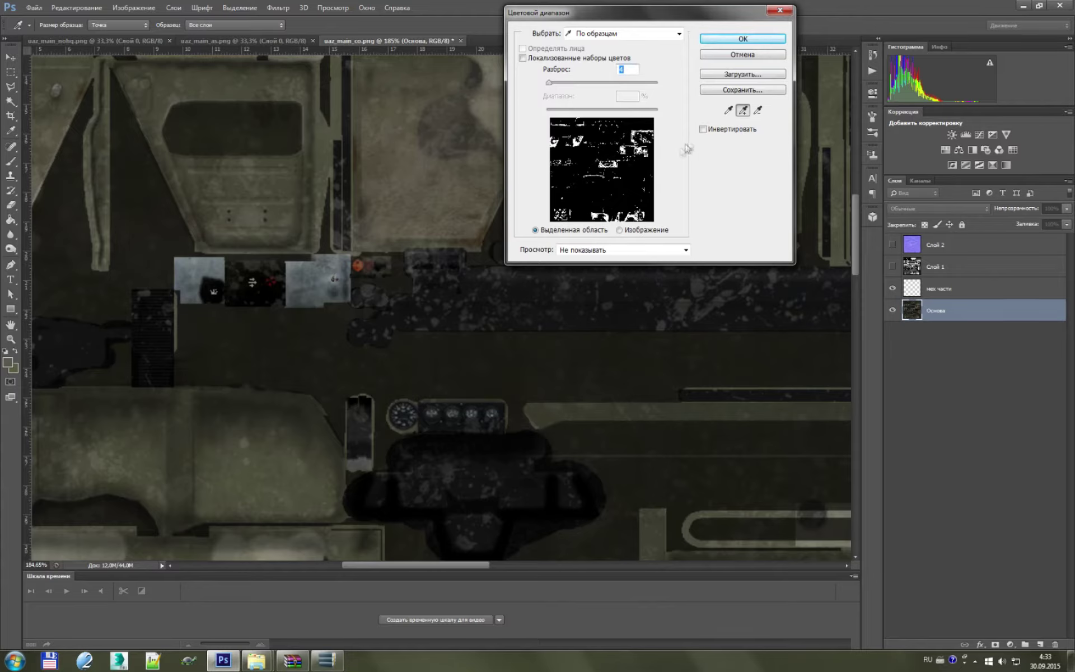
click(756, 111)
click(434, 66)
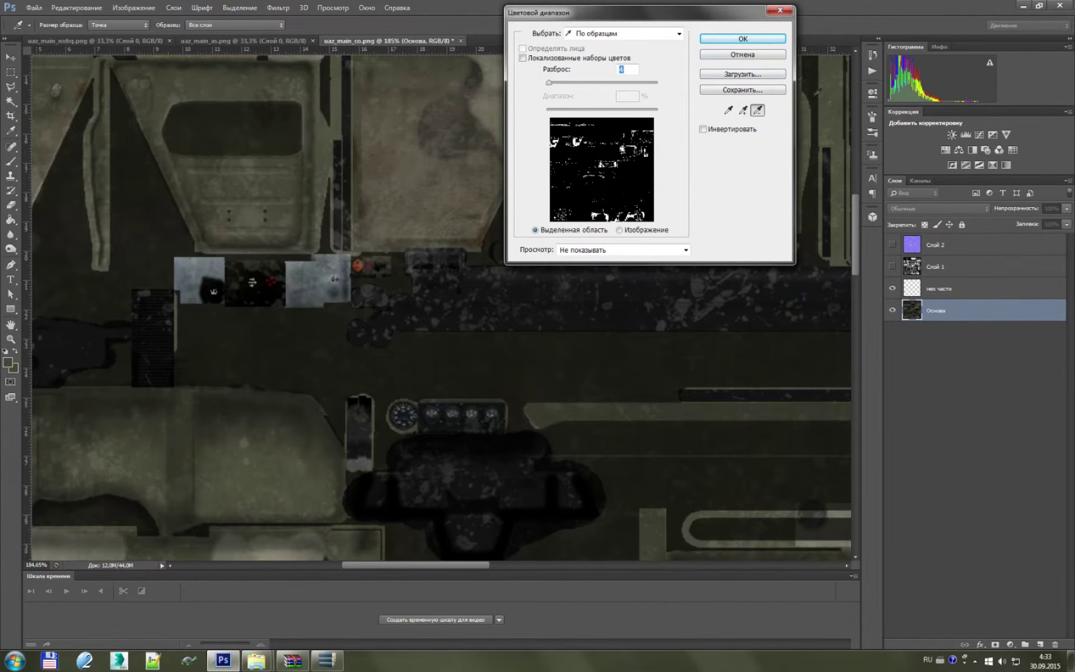
click(743, 39)
scroll(552, 223, down, 5)
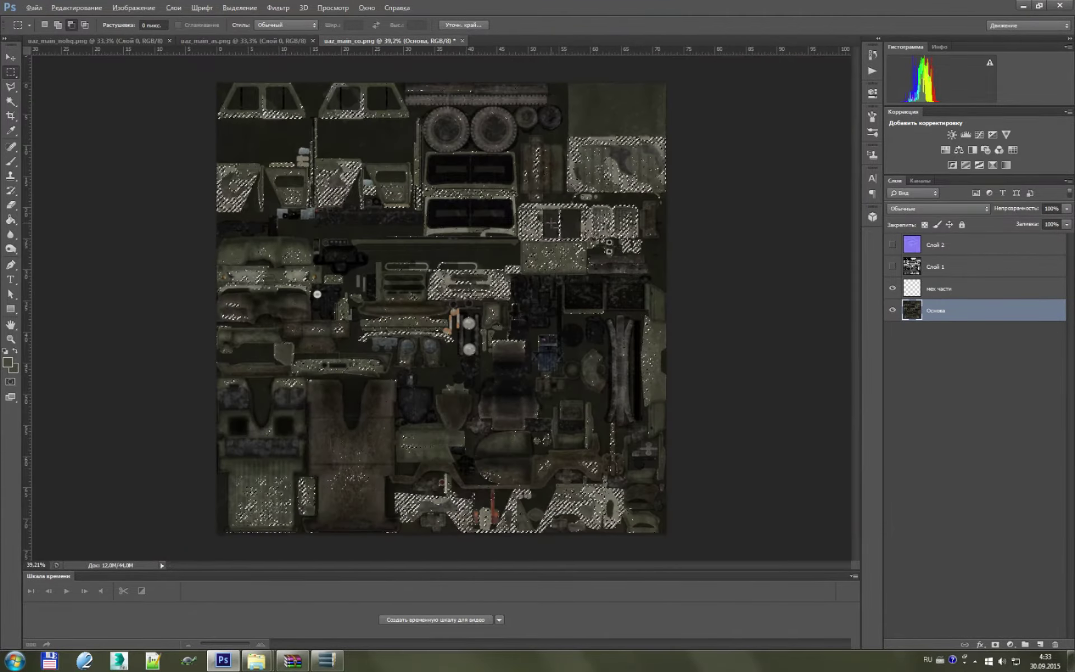
- Zoom around the texture, toggling the colour-range selection off and back on to check it
scroll(552, 223, up, 3)
scroll(552, 223, up, 3)
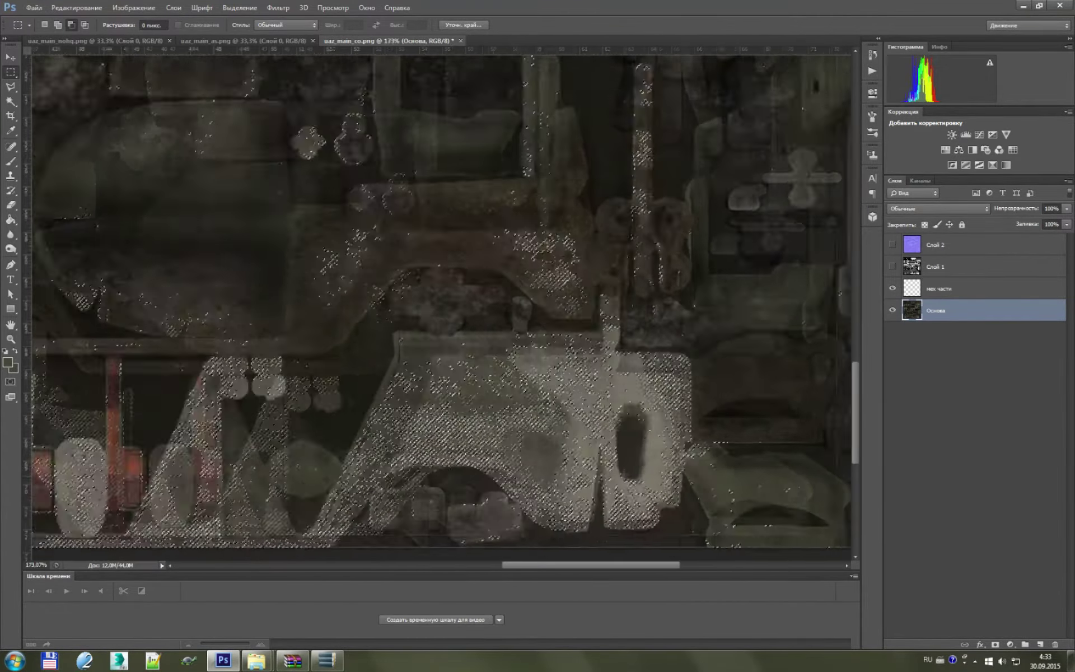
scroll(551, 223, down, 2)
scroll(551, 223, down, 2)
scroll(552, 223, down, 2)
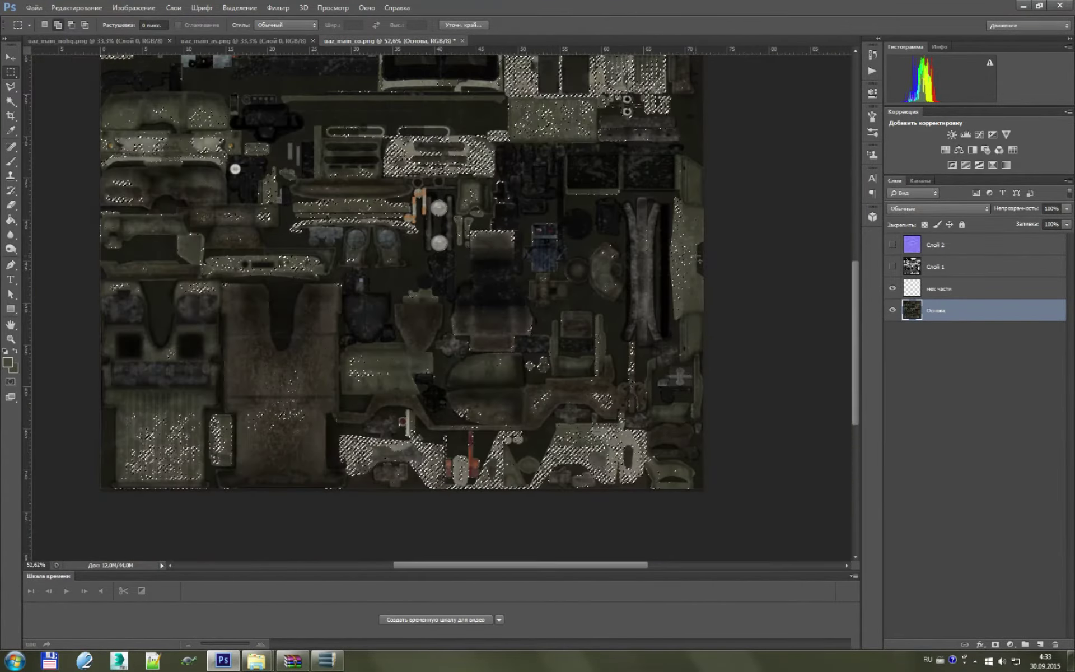
scroll(699, 261, up, 2)
scroll(700, 260, down, 1)
scroll(624, 179, up, 1)
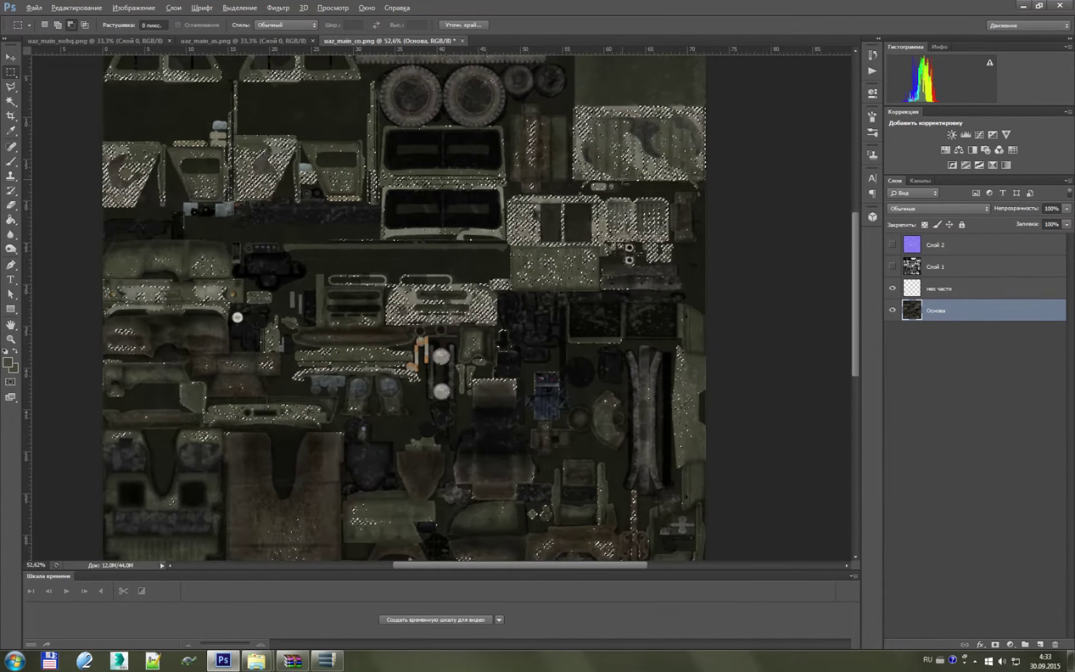
scroll(623, 179, up, 3)
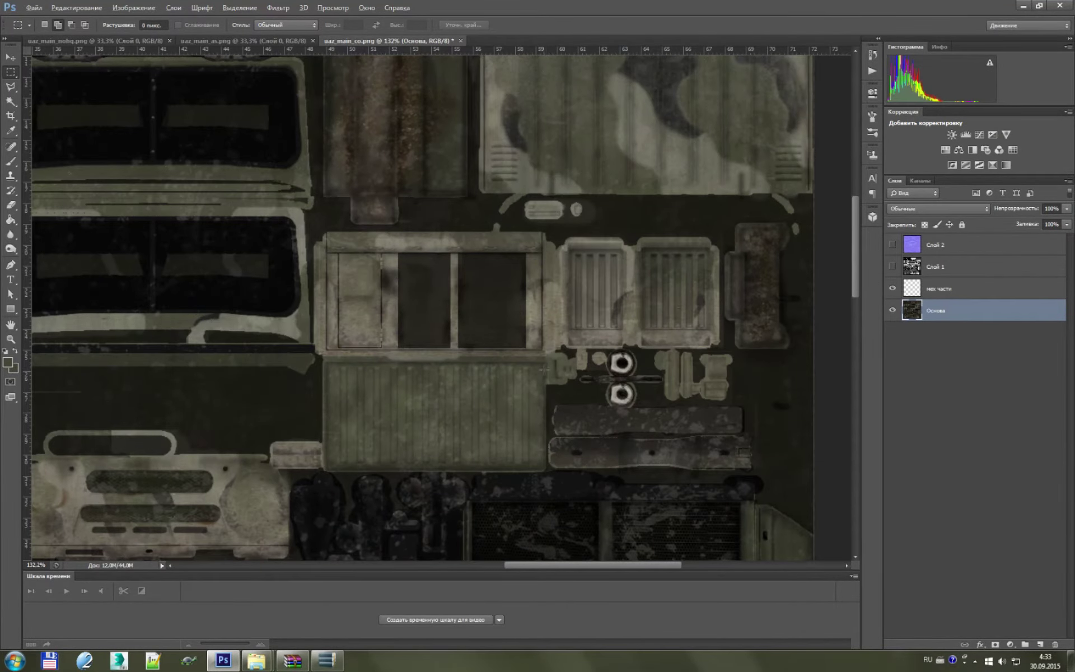
scroll(544, 370, down, 3)
scroll(723, 476, up, 3)
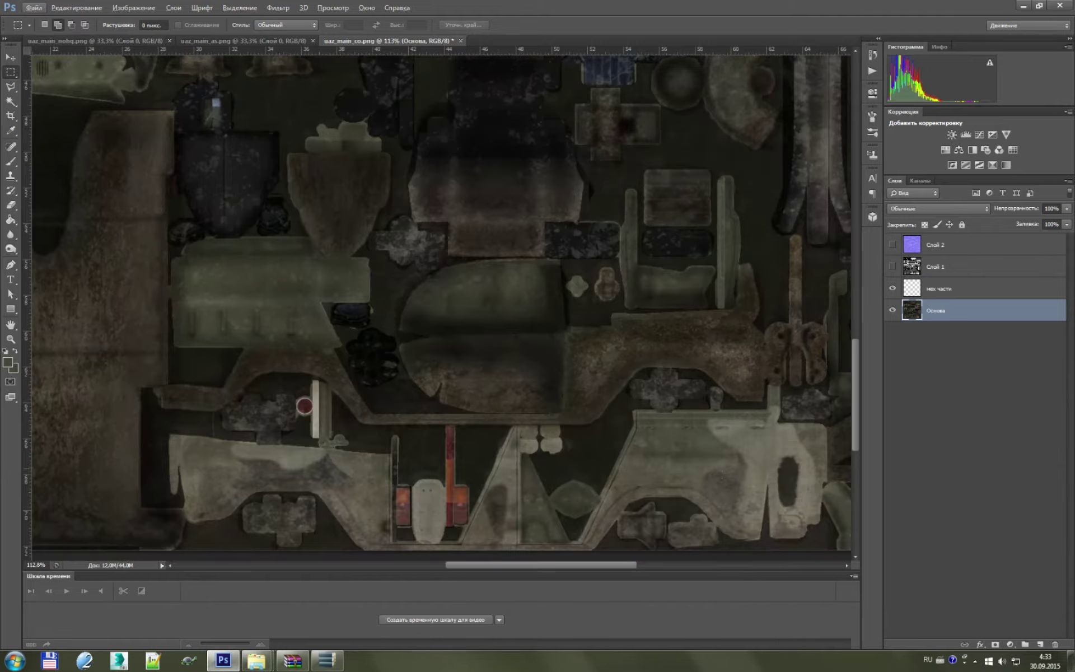
scroll(723, 476, up, 2)
scroll(651, 328, up, 1)
scroll(651, 328, down, 2)
scroll(652, 328, down, 1)
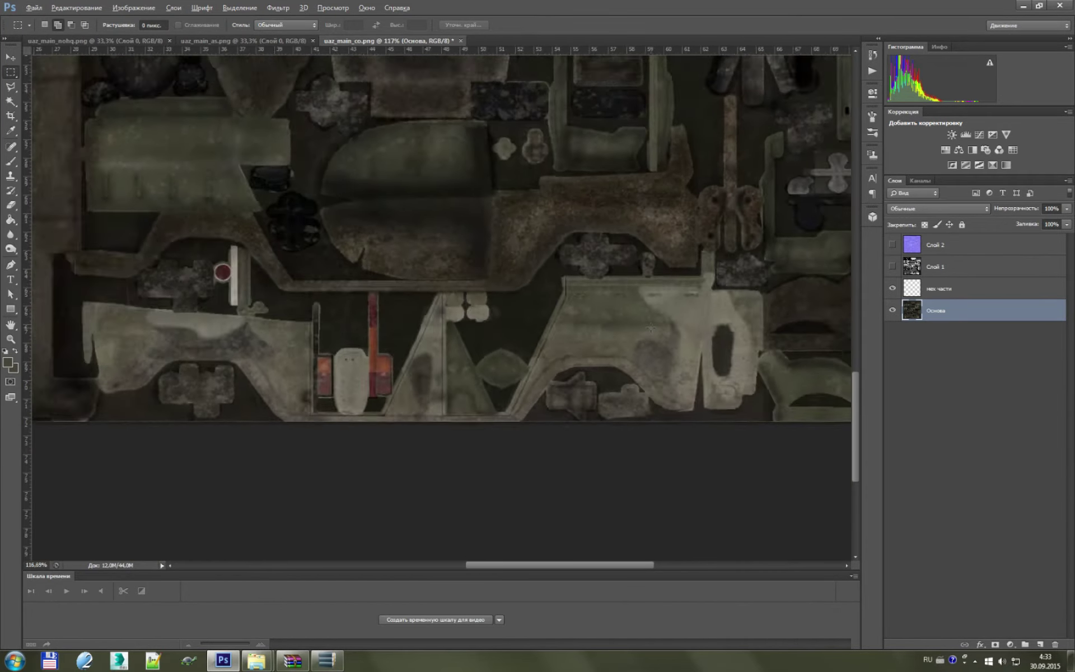
scroll(651, 327, up, 1)
scroll(650, 331, down, 2)
scroll(646, 338, up, 1)
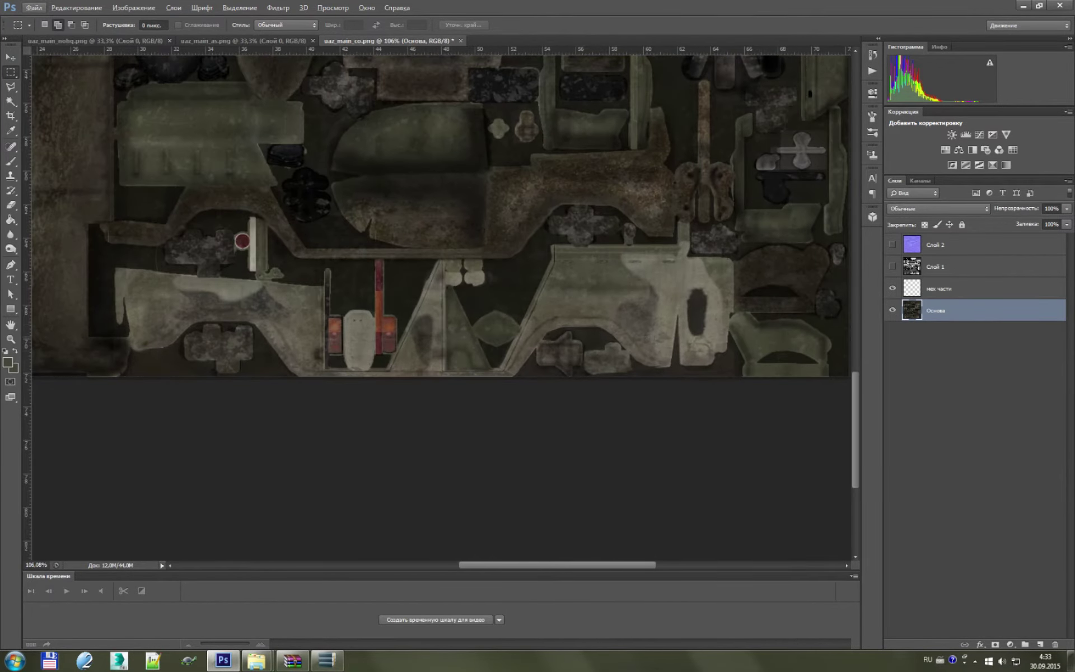
key(ctrl+shift+d)
scroll(668, 310, down, 1)
scroll(664, 335, up, 2)
scroll(664, 335, up, 2)
scroll(664, 335, up, 2)
scroll(664, 335, up, 1)
key(ctrl+d)
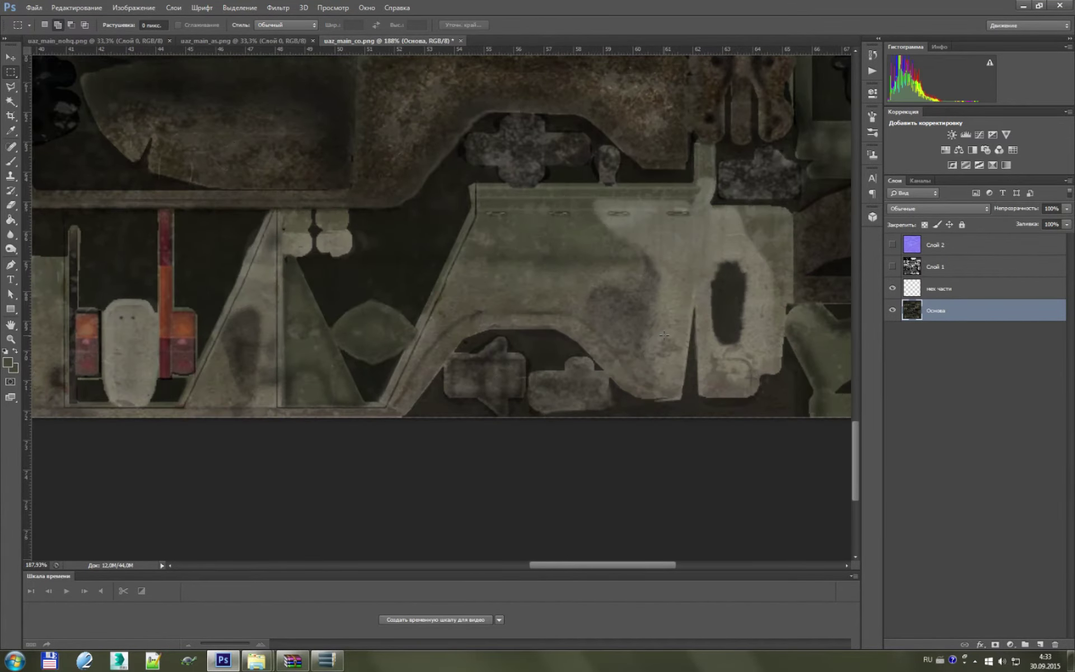
scroll(664, 335, down, 2)
scroll(660, 336, down, 2)
scroll(655, 338, down, 2)
scroll(652, 339, down, 1)
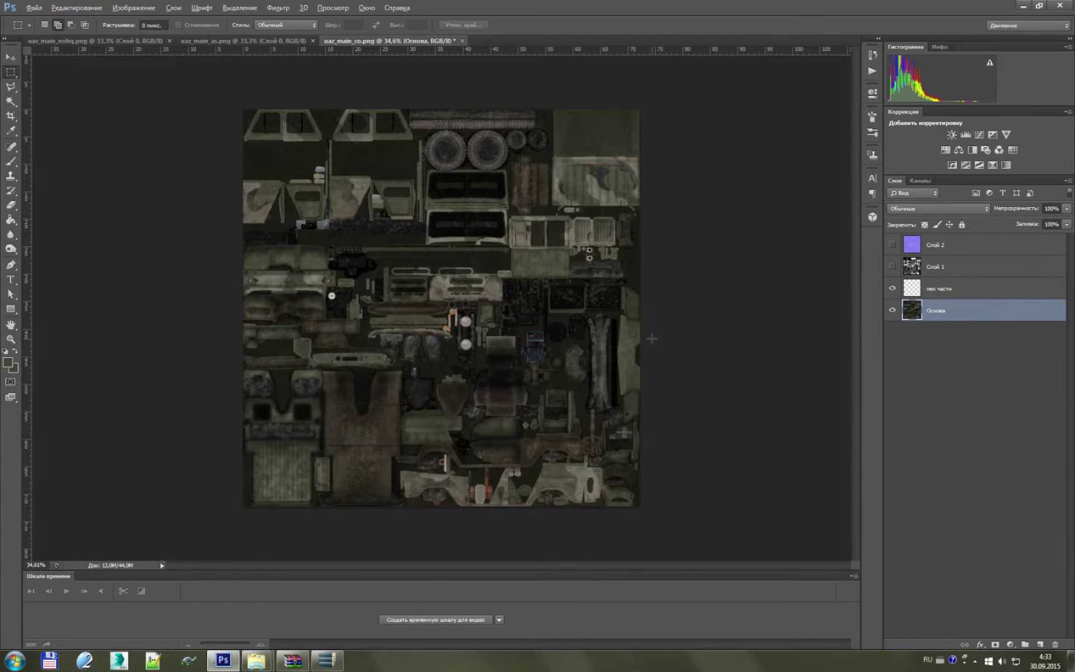
key(ctrl+shift+d)
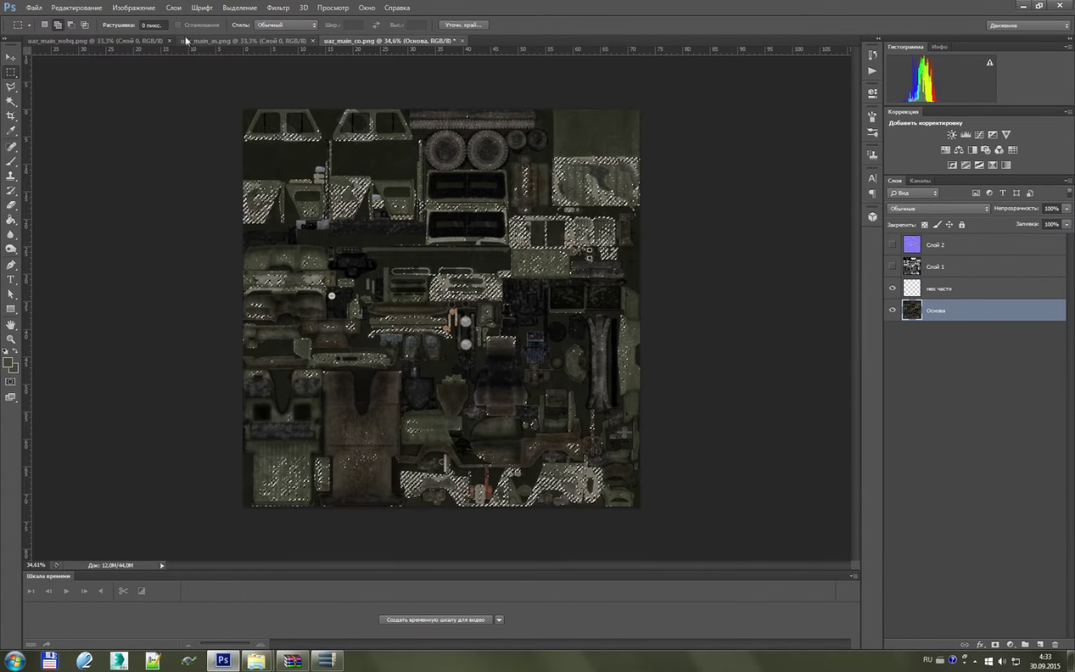
- Copy the selected patches to a new layer named 'грязь', then reselect Основа
key(ctrl+j)
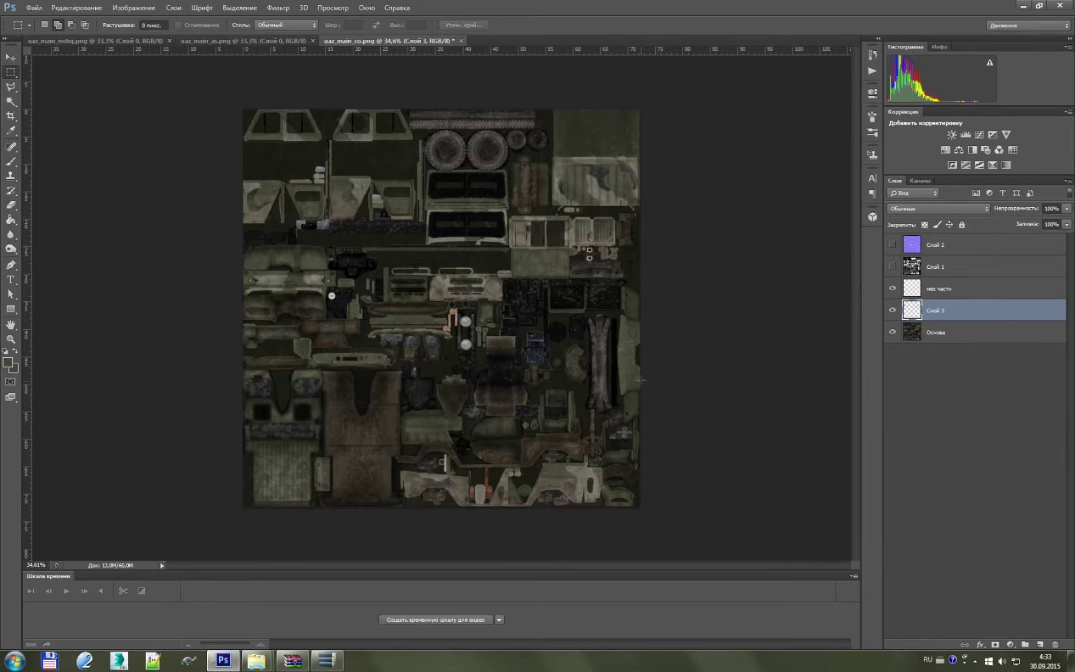
scroll(534, 274, up, 2)
scroll(644, 291, down, 2)
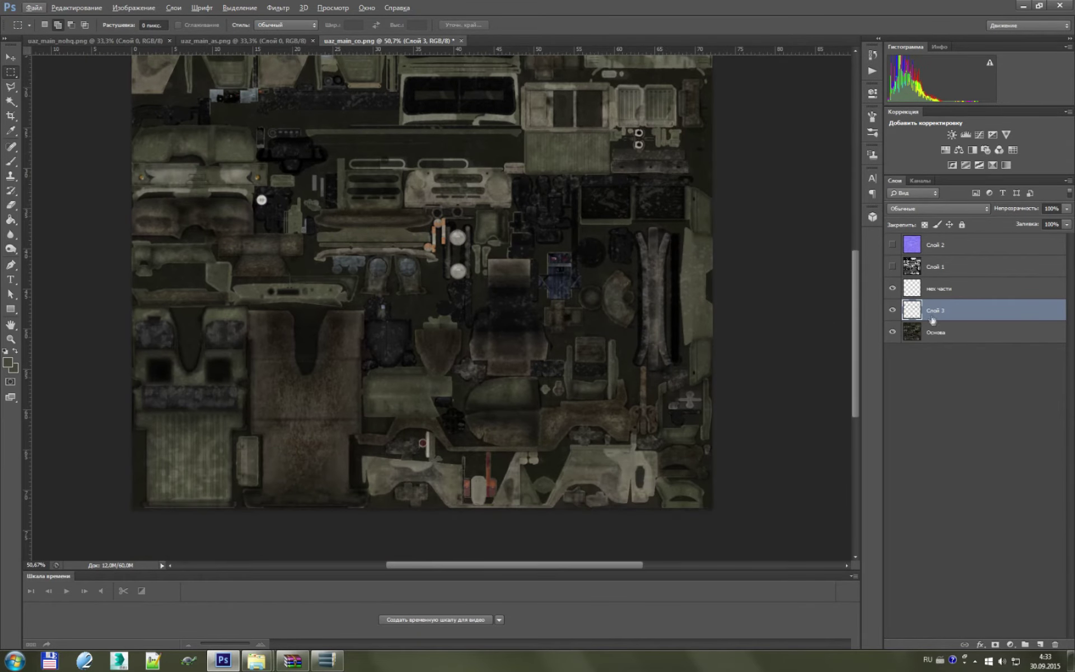
click(892, 332)
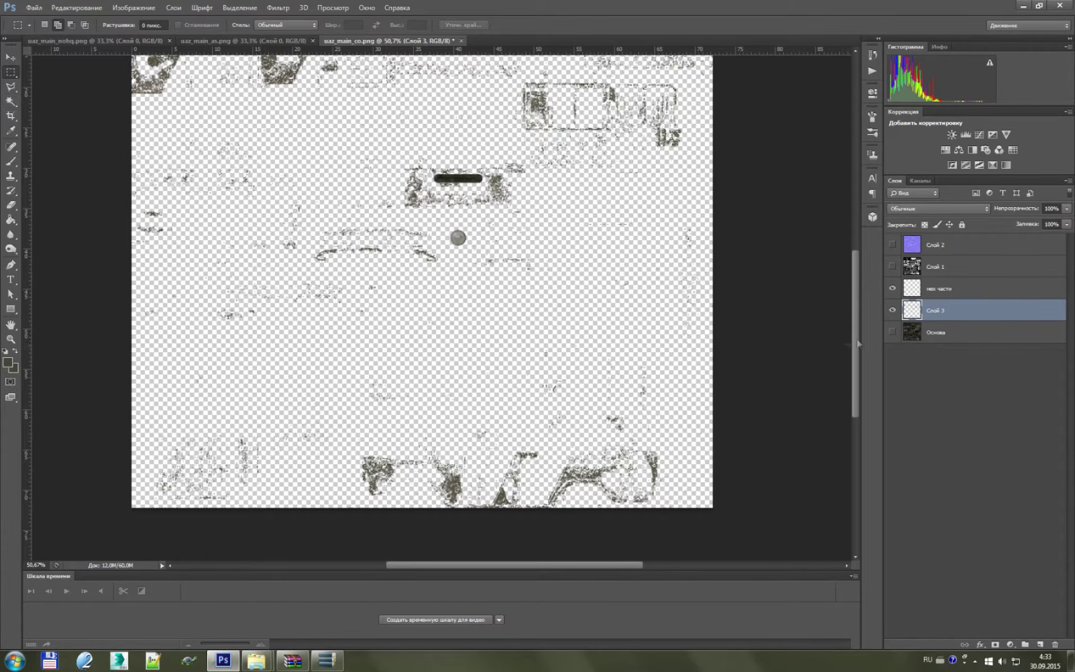
click(892, 331)
double_click(941, 311)
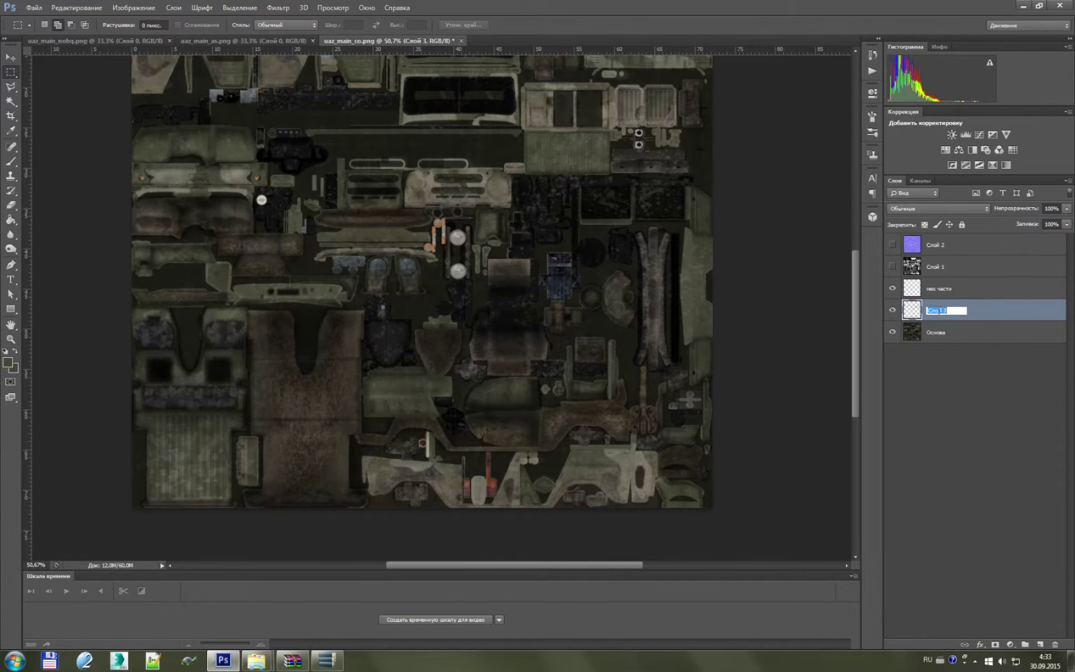
text(гряз)
key(Return)
click(945, 336)
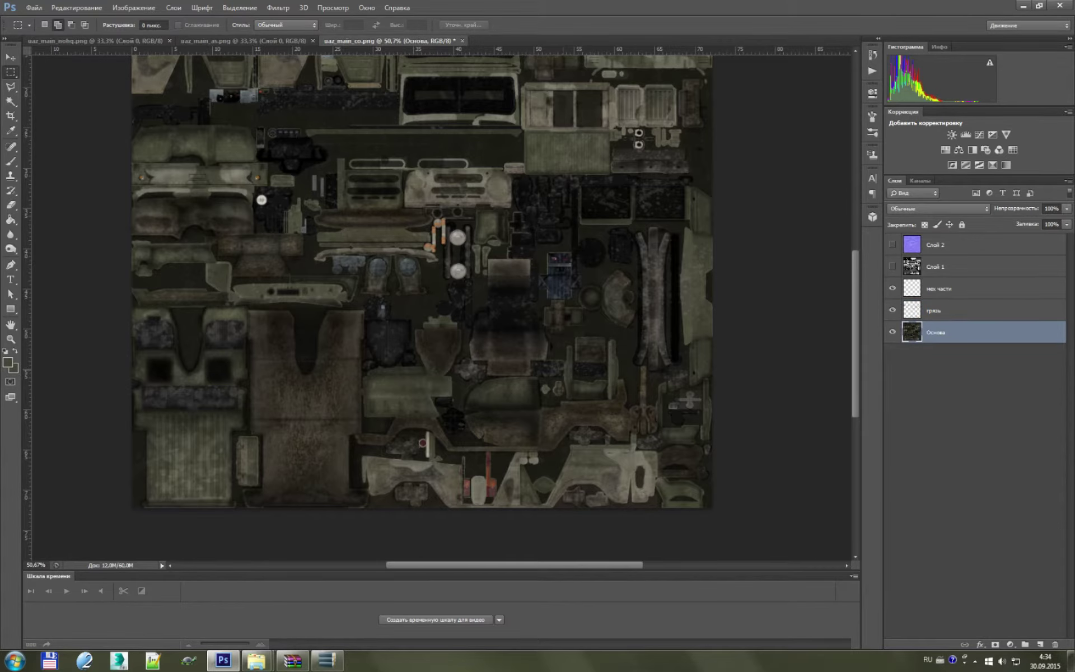
- Apply Replace Color to Основа, sampling the dark olive base colour at fuzziness 19
scroll(543, 352, down, 2)
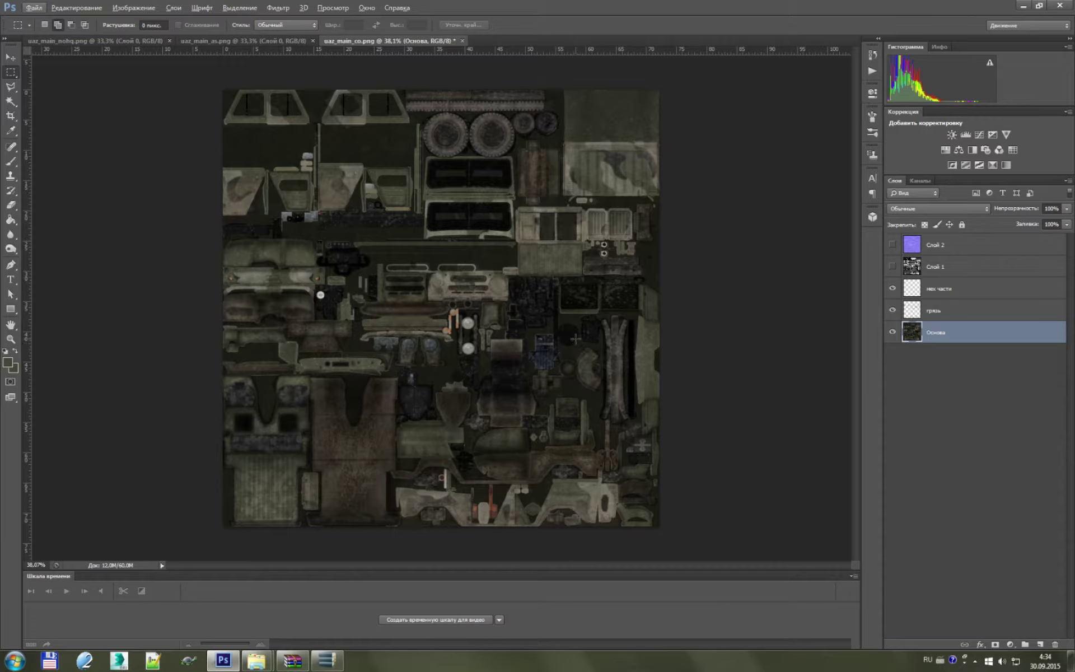
scroll(700, 316, up, 4)
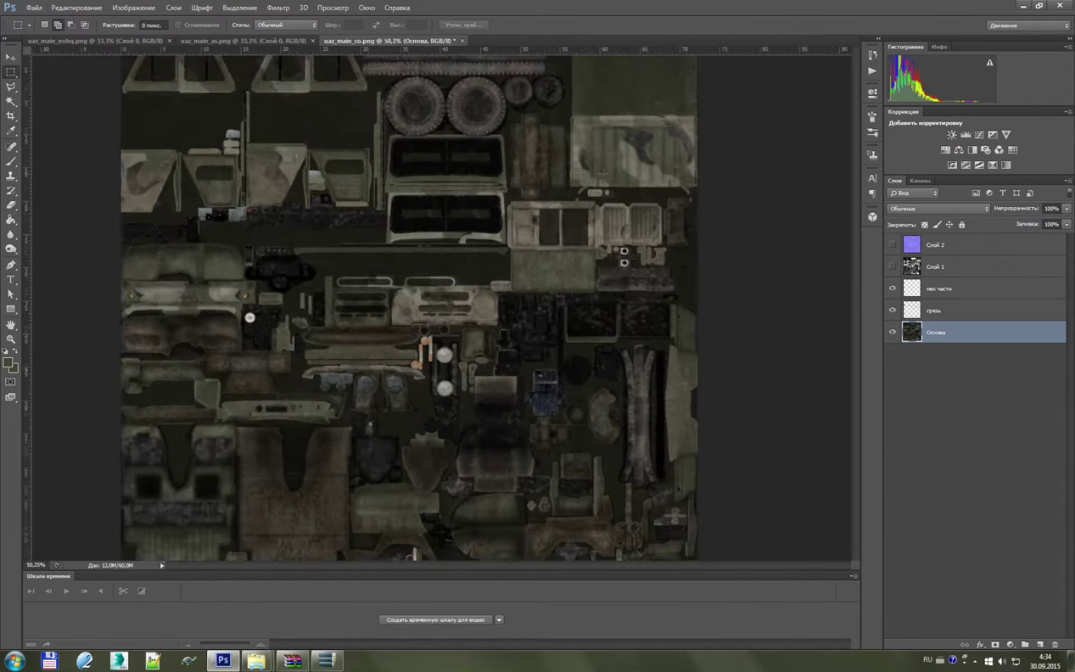
scroll(683, 263, up, 3)
scroll(668, 209, up, 5)
scroll(668, 209, down, 2)
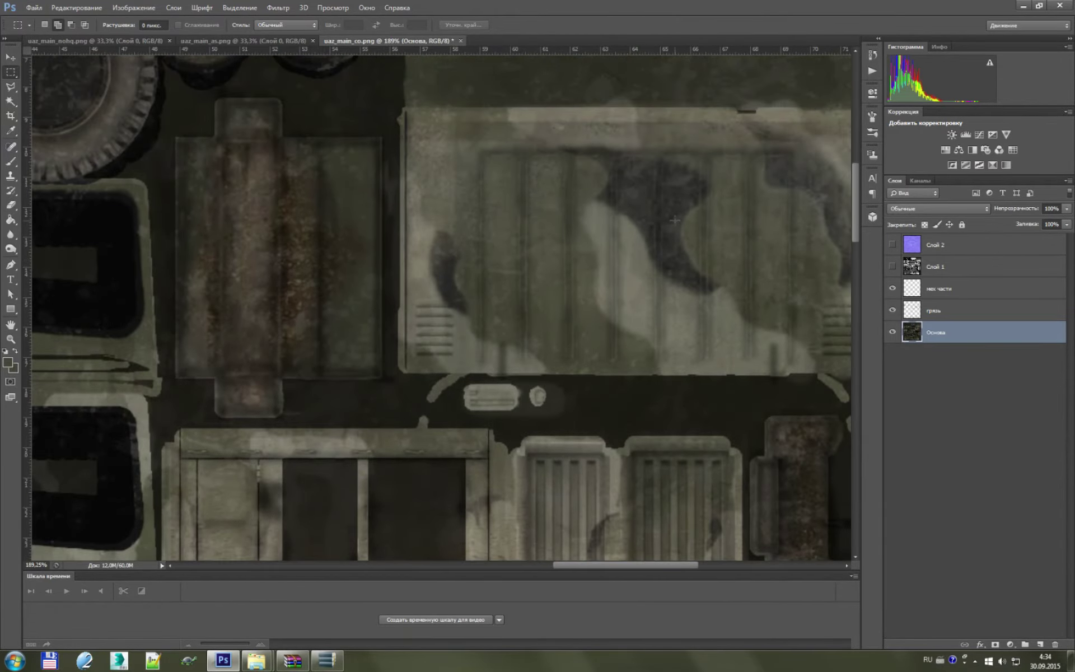
scroll(671, 215, down, 1)
scroll(675, 228, down, 2)
scroll(674, 230, down, 3)
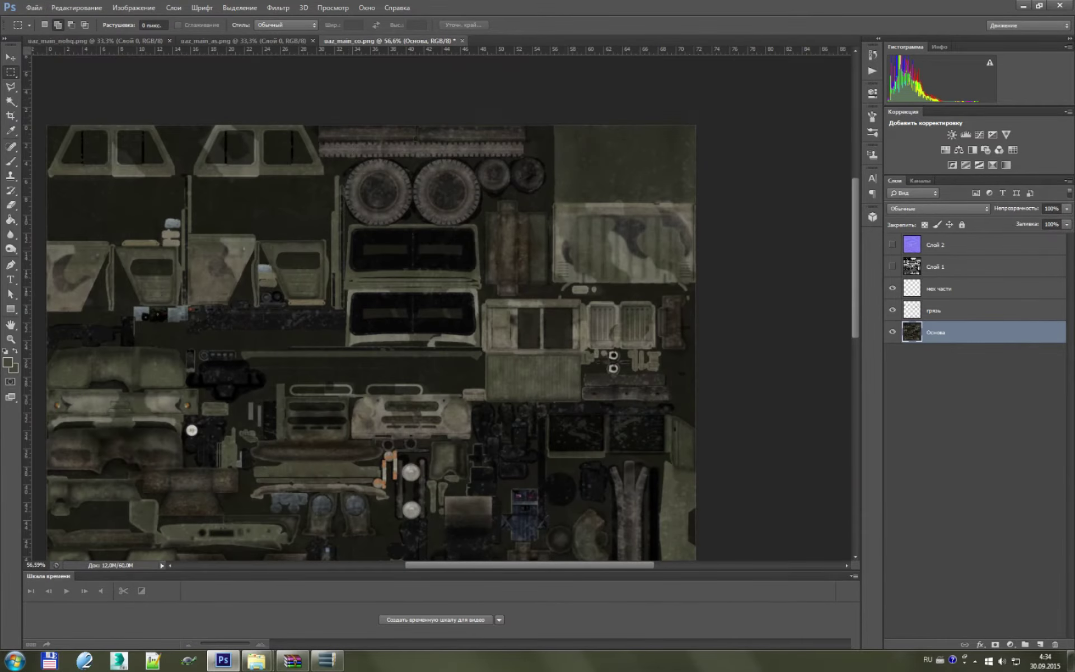
click(134, 7)
mouse_move(202, 36)
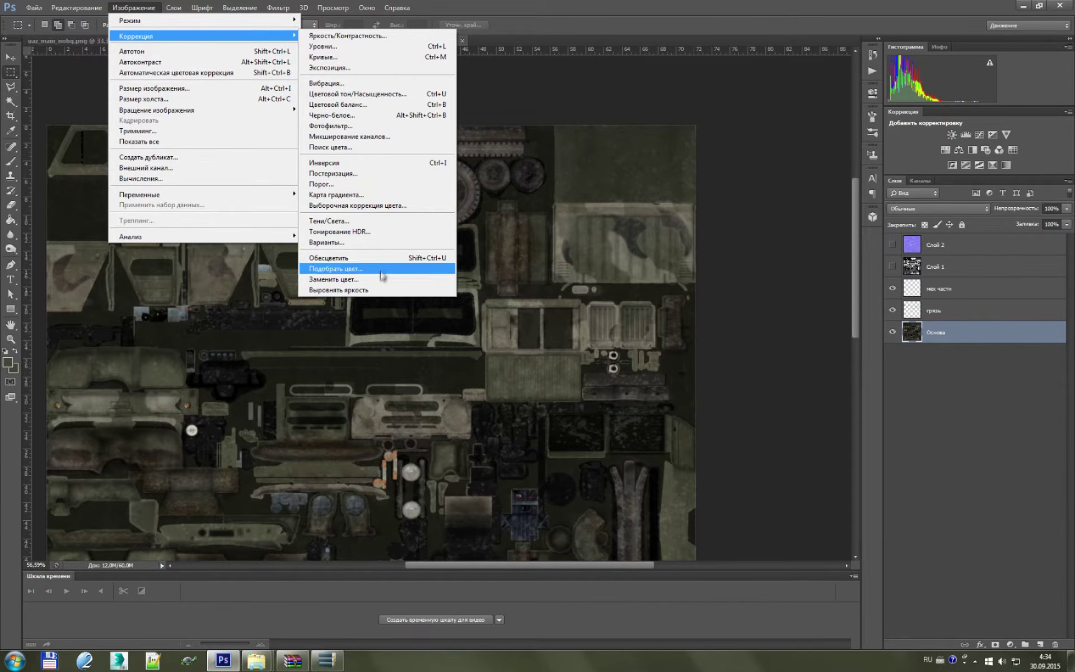
click(308, 278)
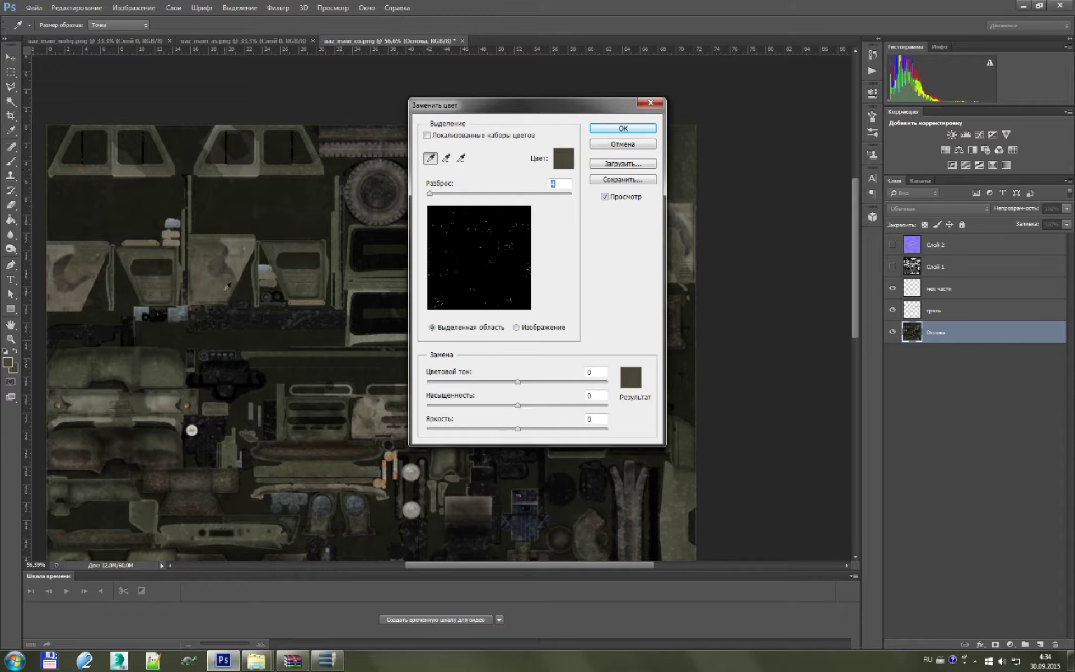
click(446, 158)
click(278, 165)
drag(429, 193, 445, 198)
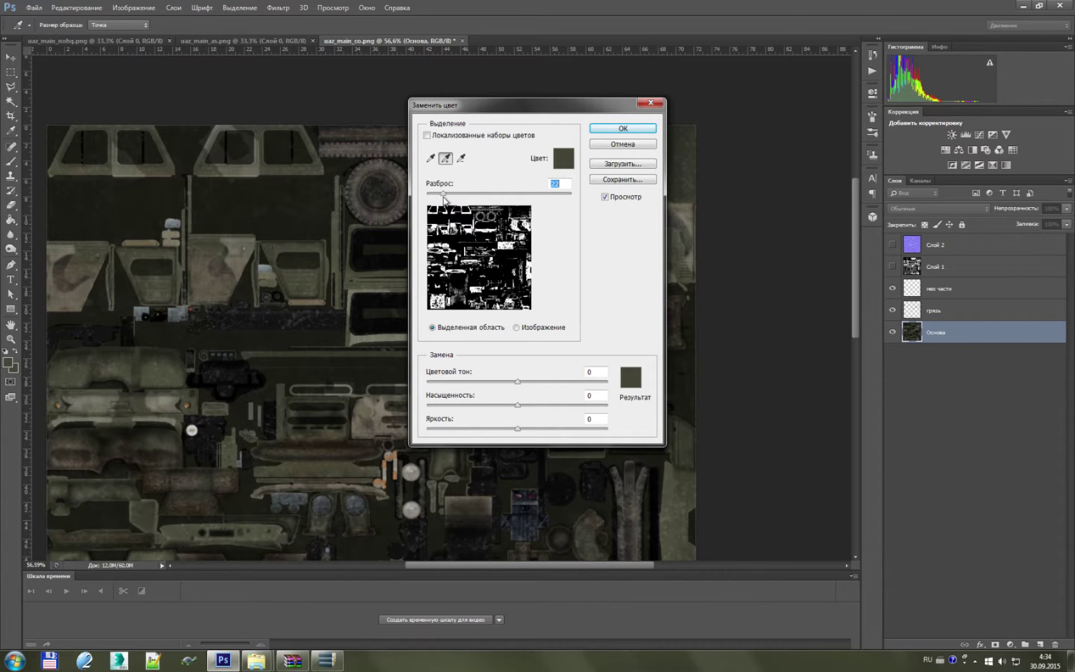
click(616, 129)
- Make the грязь layer active and bring up the image adjustments menu
scroll(728, 198, down, 2)
key(alt+bracketright)
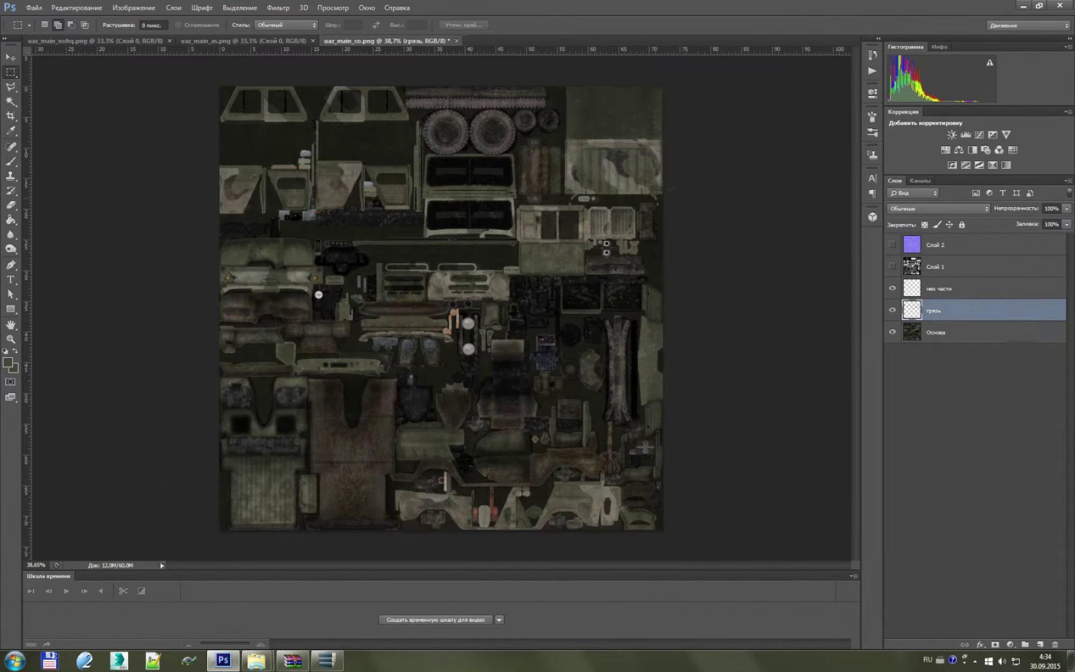
click(133, 8)
mouse_move(201, 36)
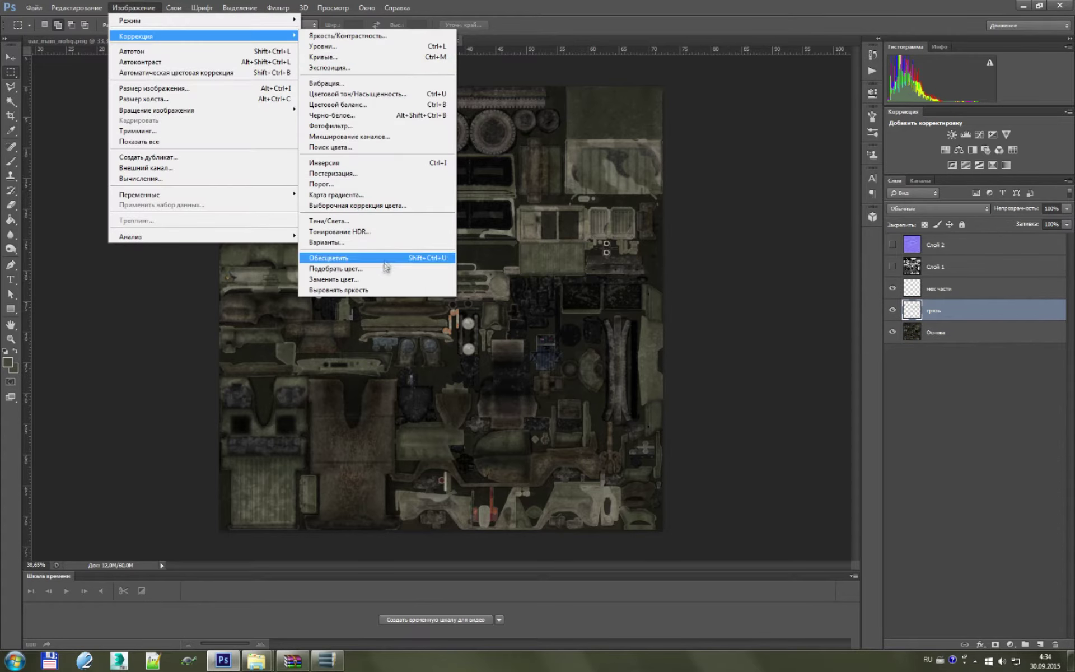
- Try a Replace Color on the грязь layer, widening fuzziness, shifting hue and darkening lightness
click(333, 279)
click(446, 159)
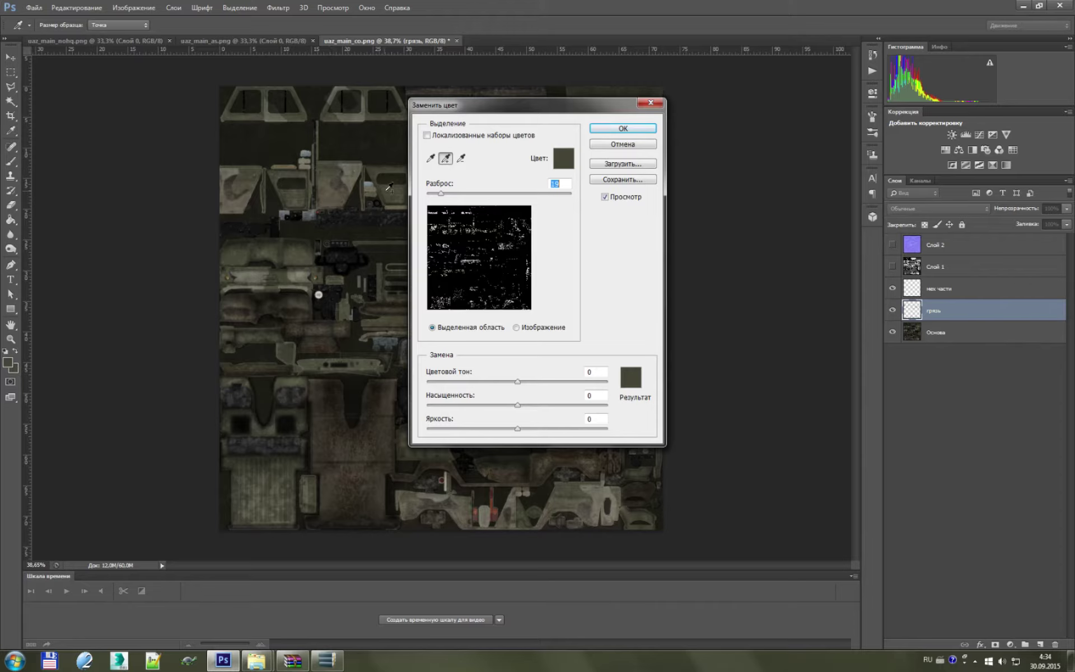
click(449, 194)
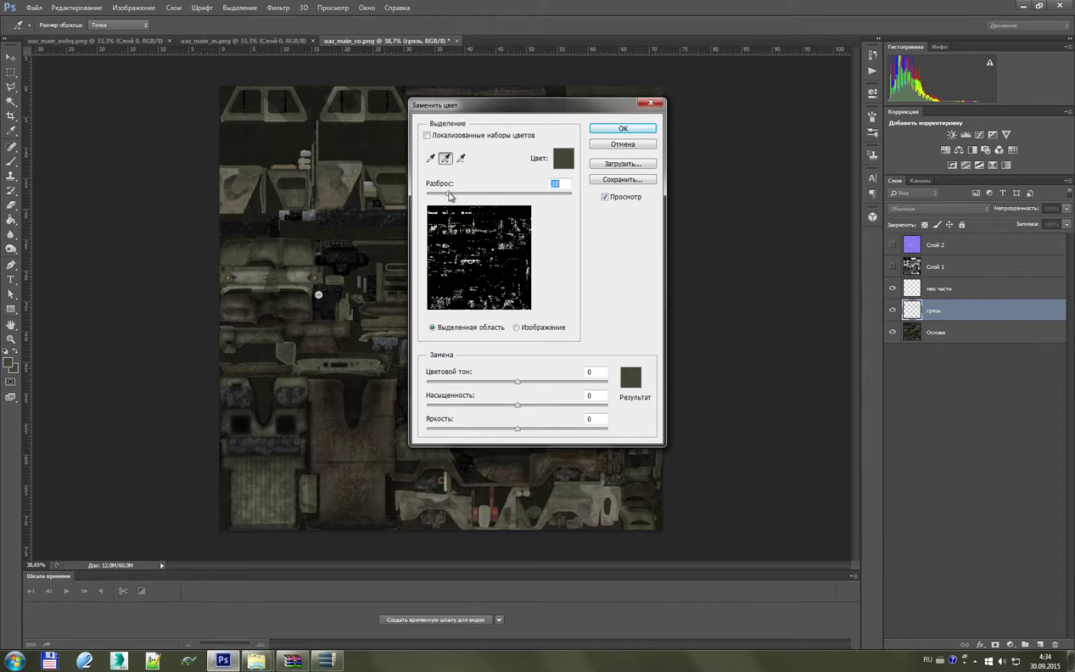
click(570, 486)
mouse_move(568, 112)
mouse_down()
mouse_move(477, 109)
mouse_move(425, 167)
mouse_up()
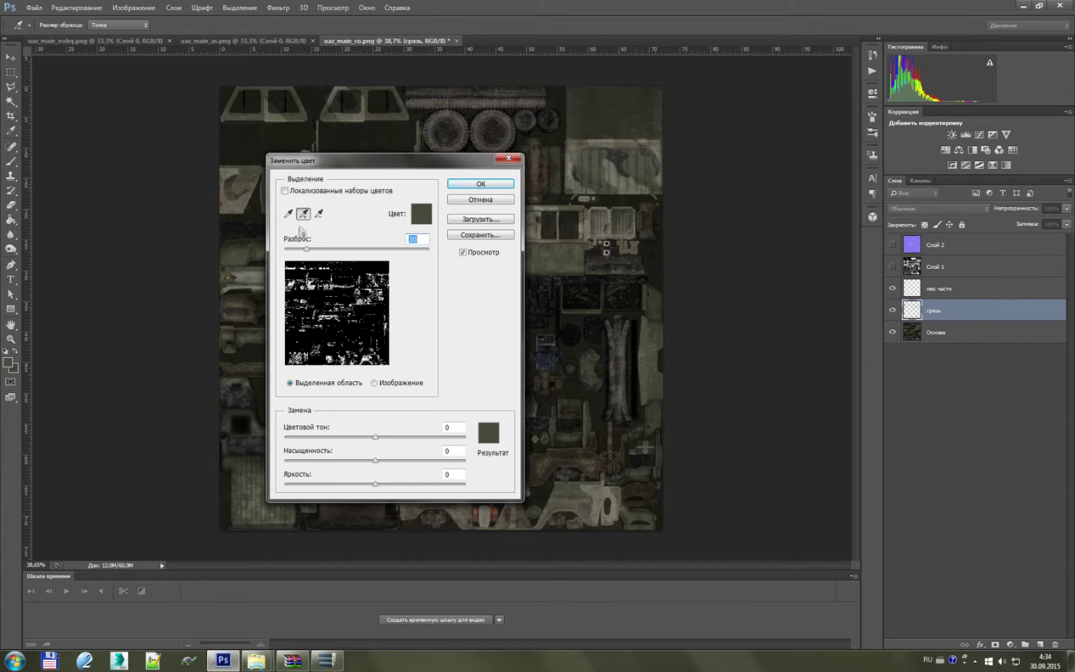
drag(307, 248, 467, 256)
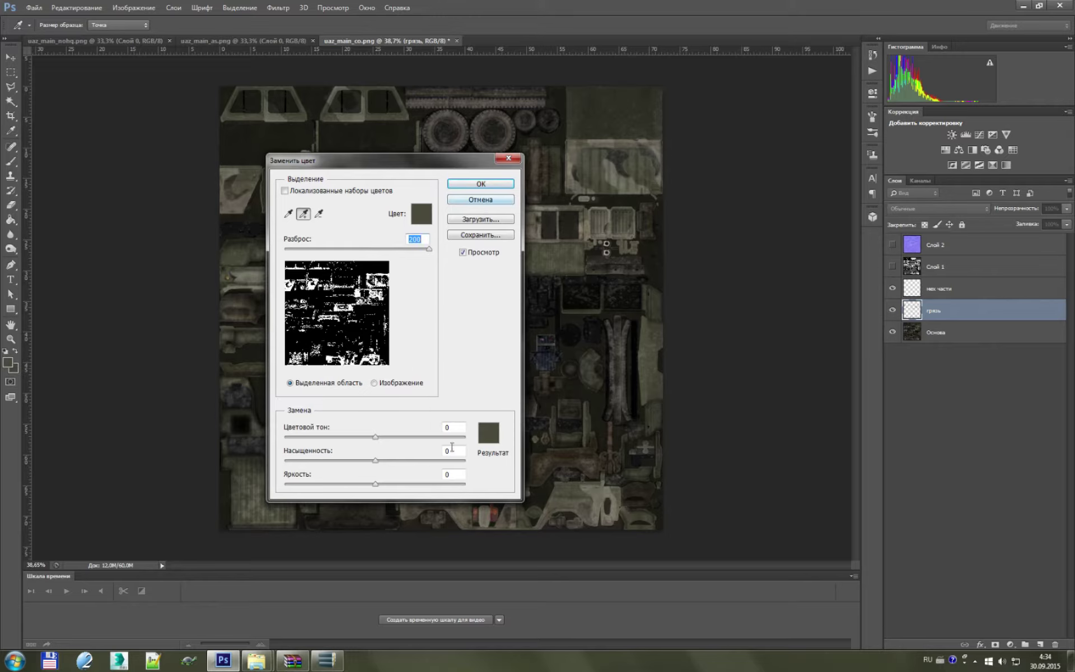
mouse_move(375, 440)
mouse_down()
mouse_move(409, 439)
mouse_move(396, 432)
mouse_up()
mouse_move(429, 249)
mouse_down()
mouse_move(285, 249)
mouse_move(346, 249)
mouse_up()
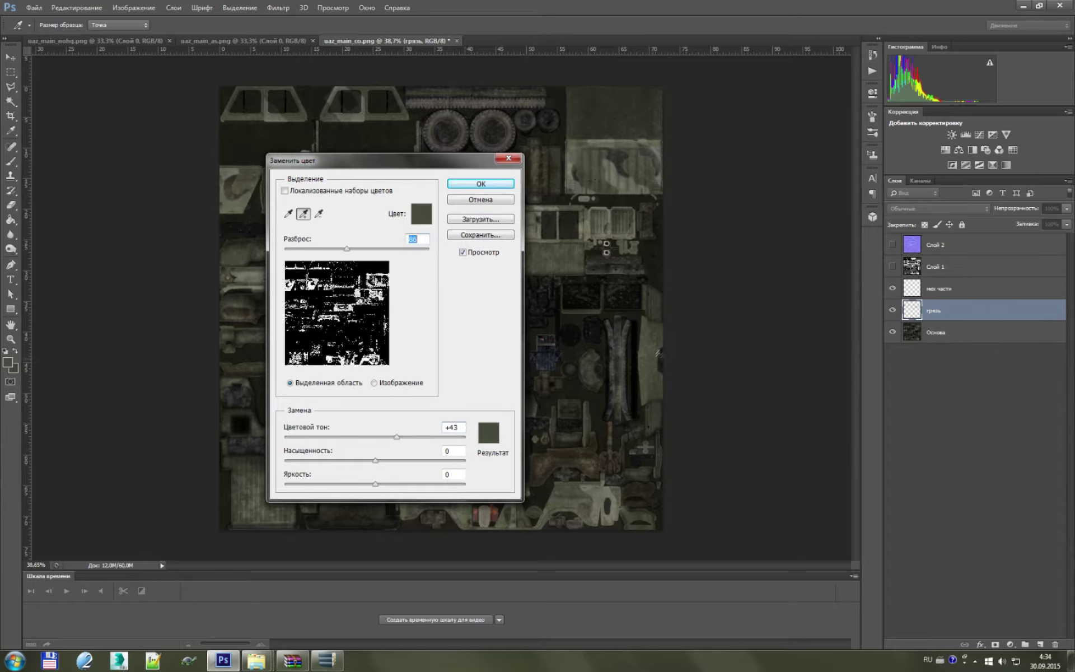
mouse_move(375, 484)
mouse_down()
mouse_move(313, 481)
mouse_move(356, 483)
mouse_up()
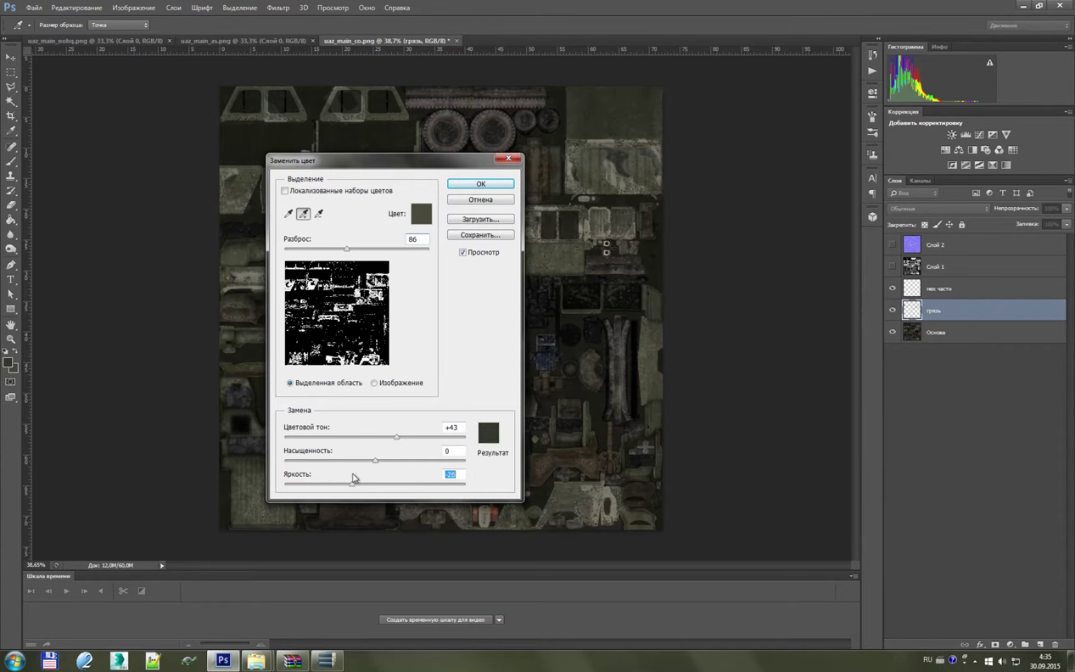
- Cancel the recolour, select the Основа layer and bring up the image adjustments menu
click(481, 200)
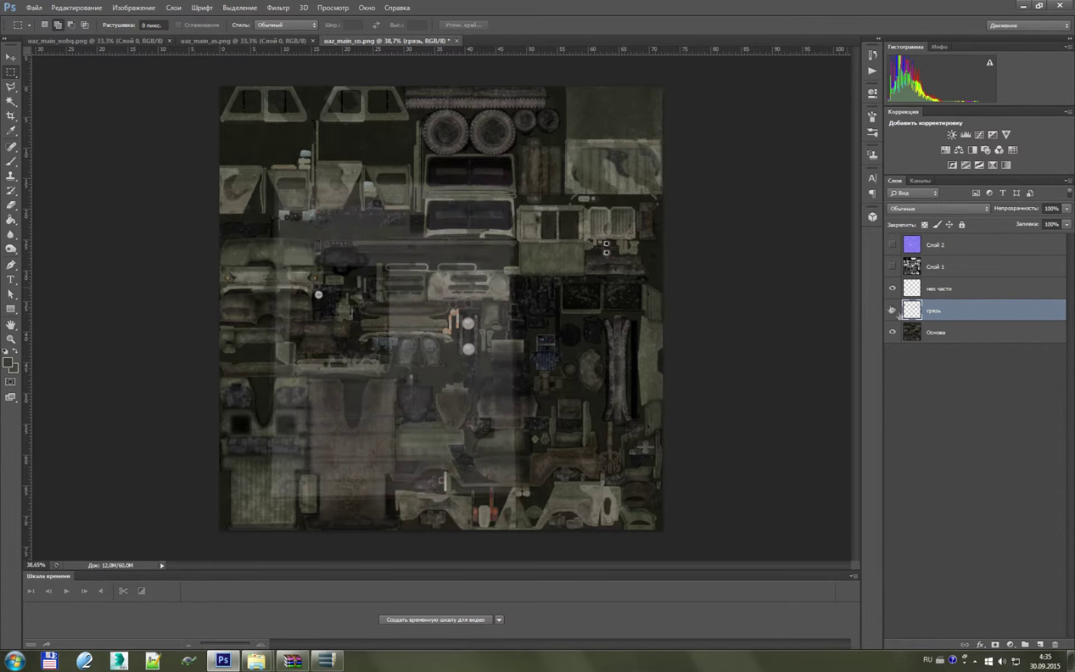
click(935, 332)
click(133, 7)
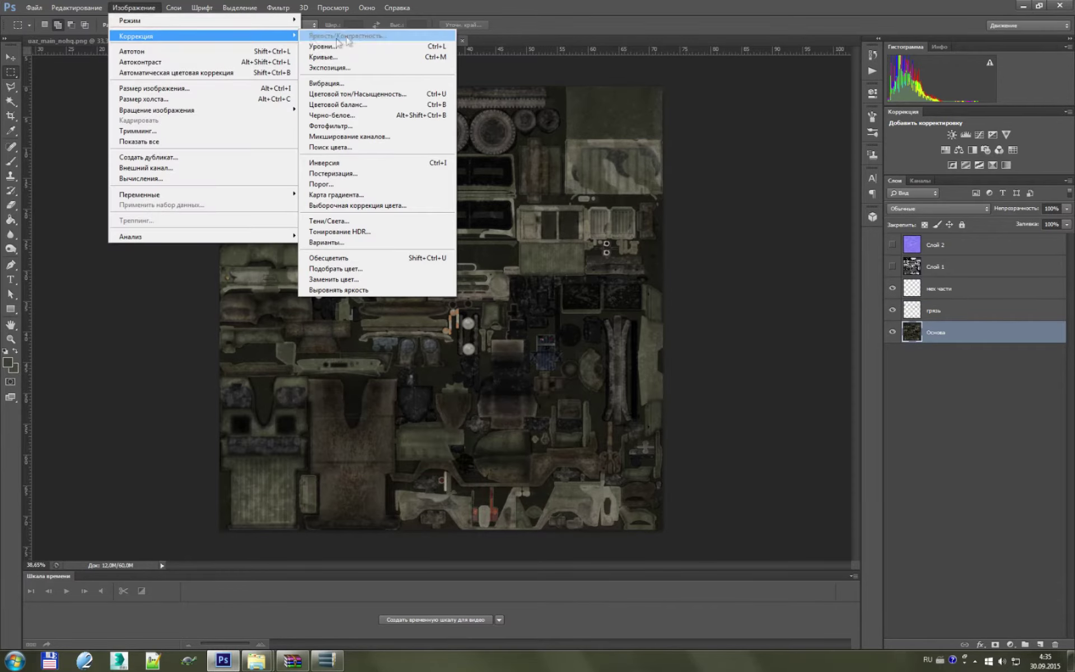
- Replace the sampled olive camouflage colours on Основа with a -180 hue shift
click(350, 274)
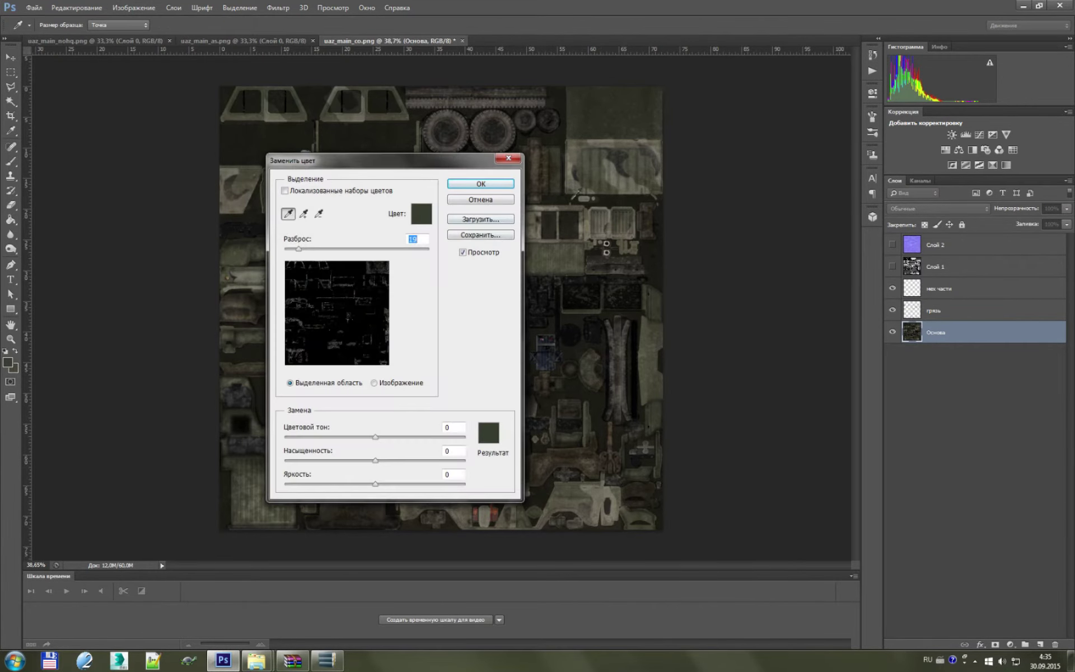
click(598, 174)
click(303, 214)
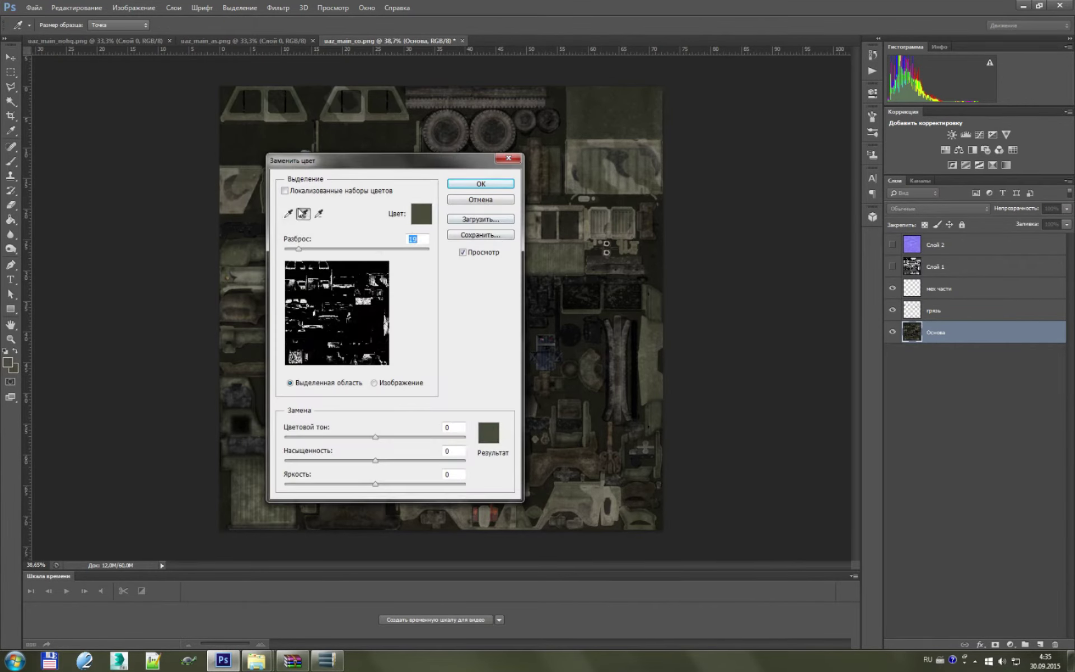
drag(647, 171, 646, 175)
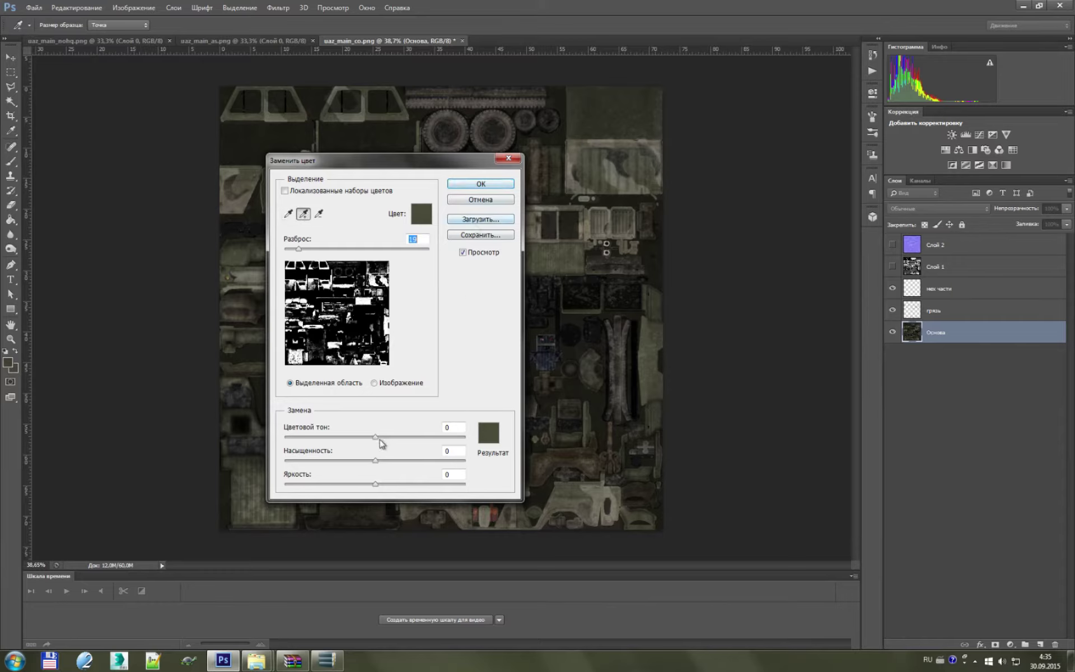
mouse_move(376, 438)
mouse_down()
mouse_move(401, 440)
mouse_move(275, 426)
mouse_up()
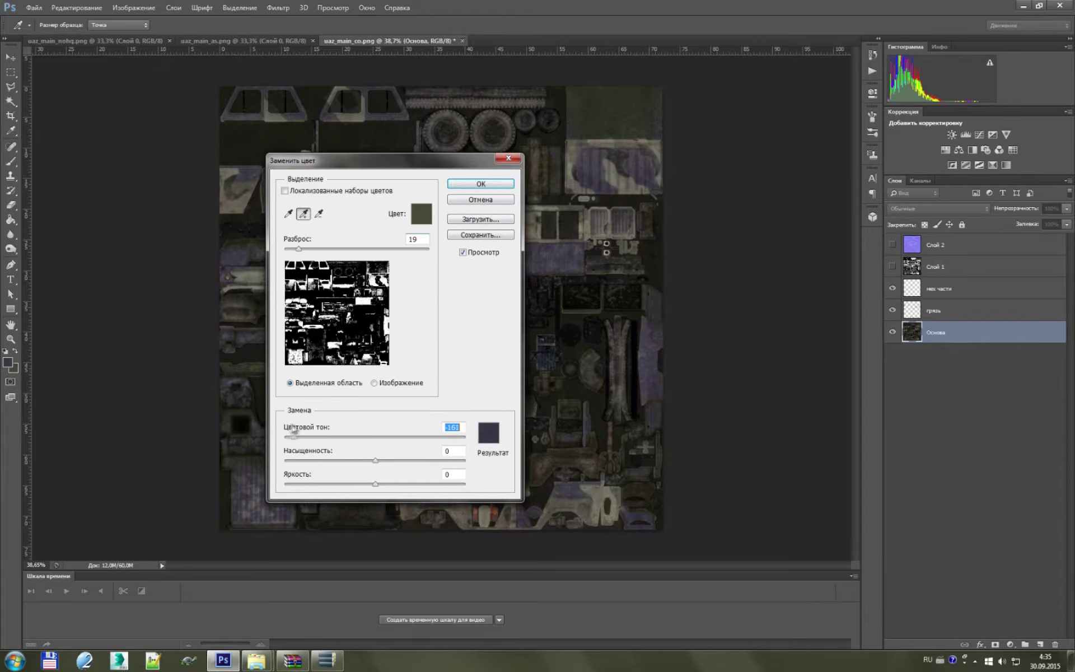
click(486, 187)
- Zoom in and out to inspect the recoloured base texture
key(m)
scroll(549, 245, down, 1)
scroll(549, 245, up, 2)
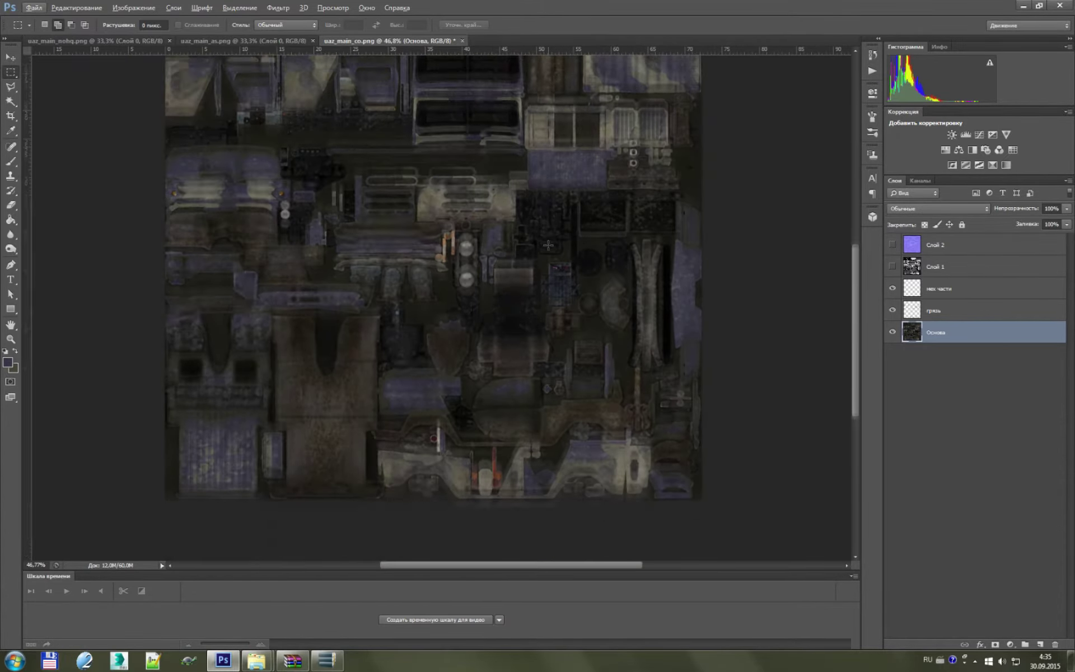
scroll(603, 273, up, 2)
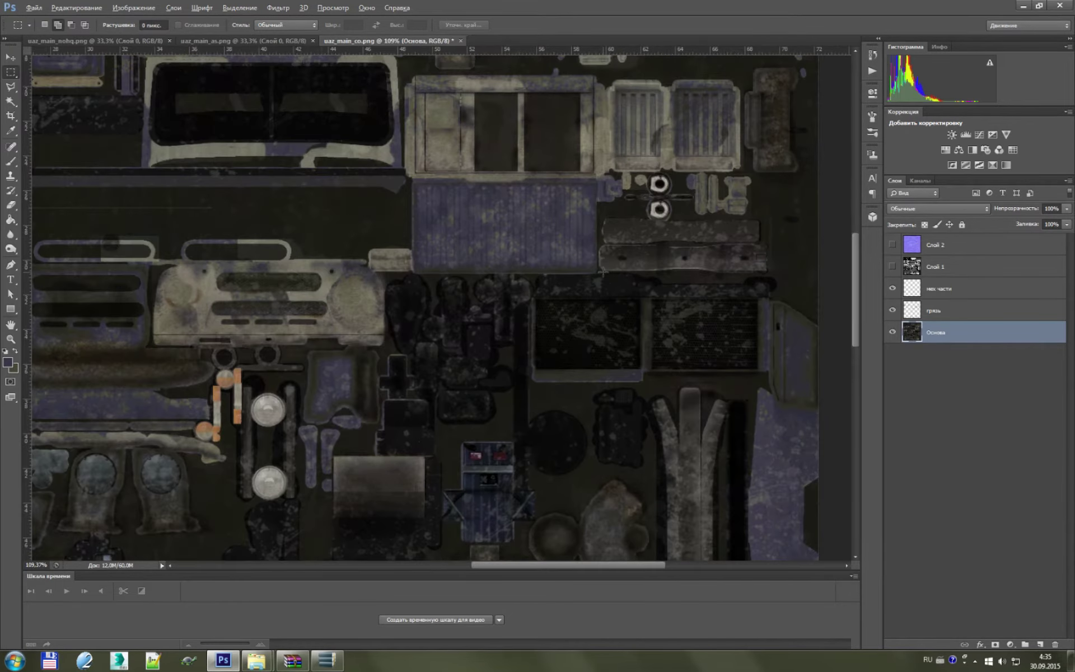
scroll(603, 273, down, 1)
scroll(594, 277, down, 1)
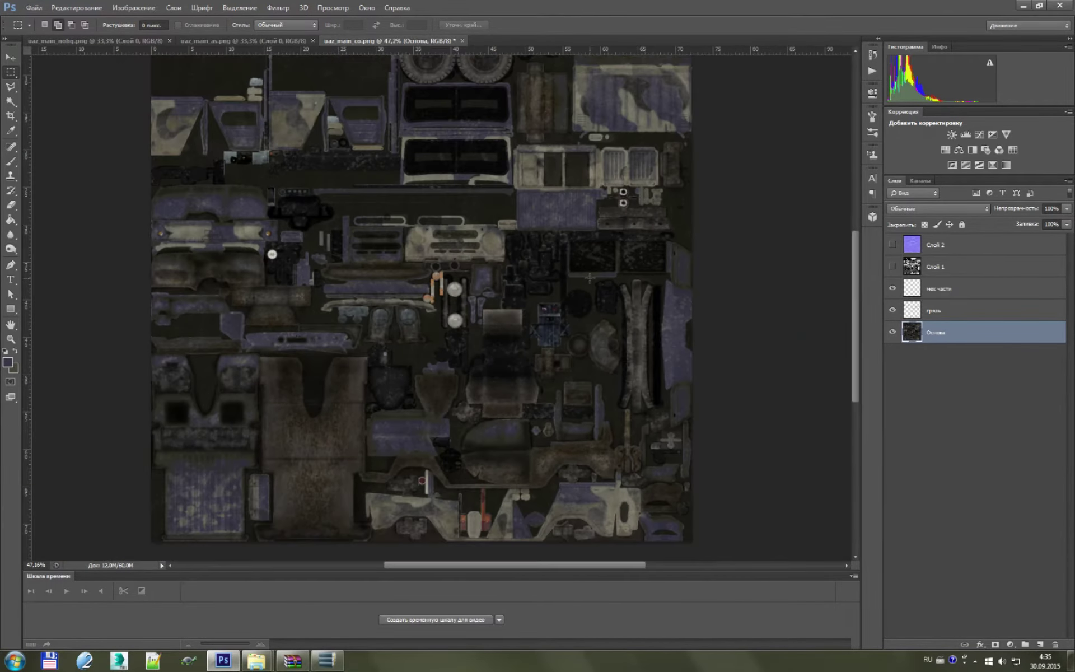
scroll(590, 277, down, 1)
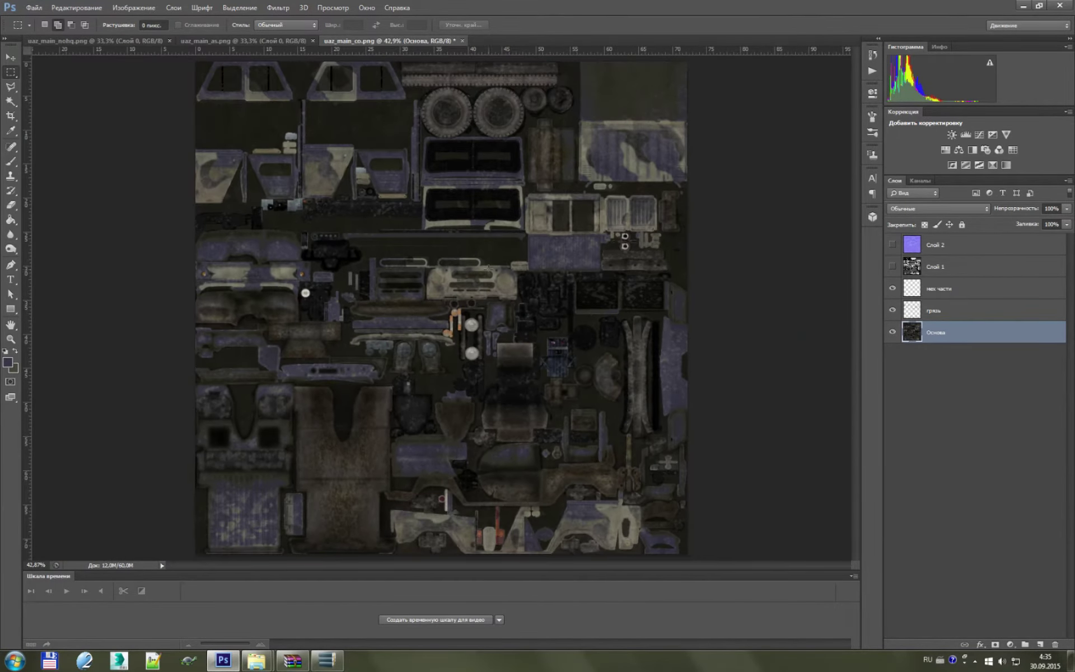
scroll(525, 194, up, 1)
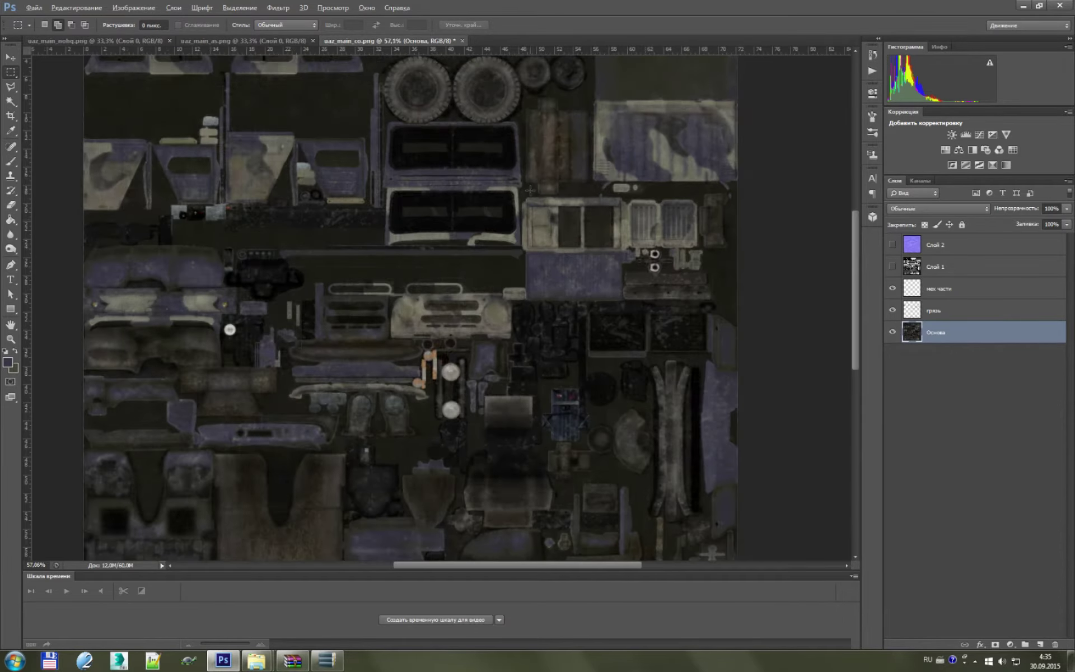
scroll(693, 256, down, 3)
- Add a new layer above Основа and fill it with olive #92792e
click(10, 219)
click(1040, 645)
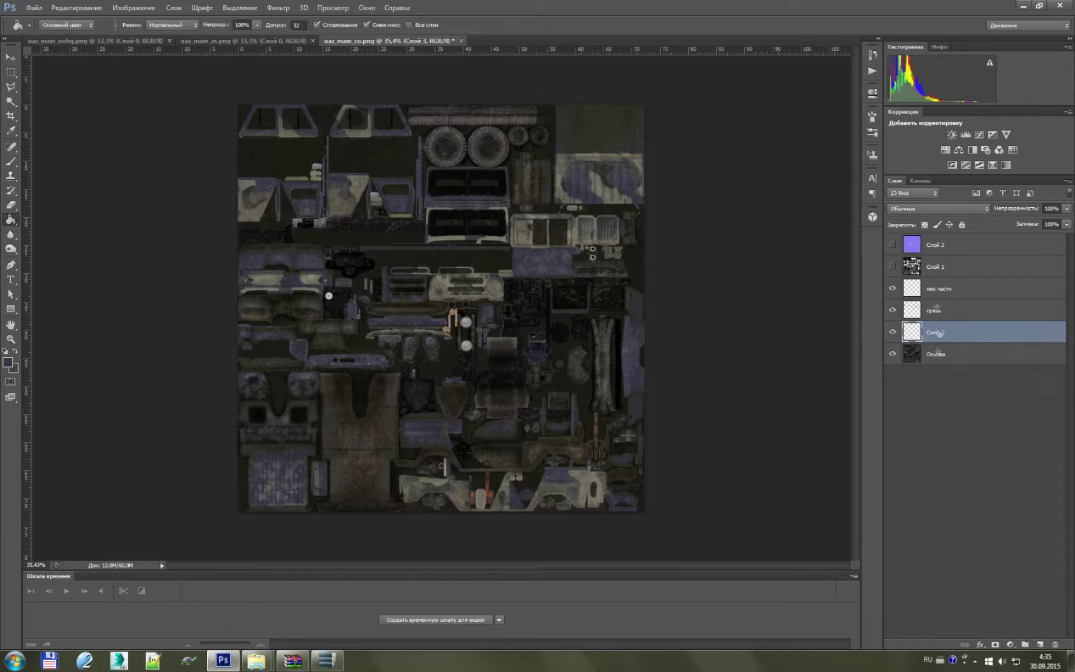
click(8, 364)
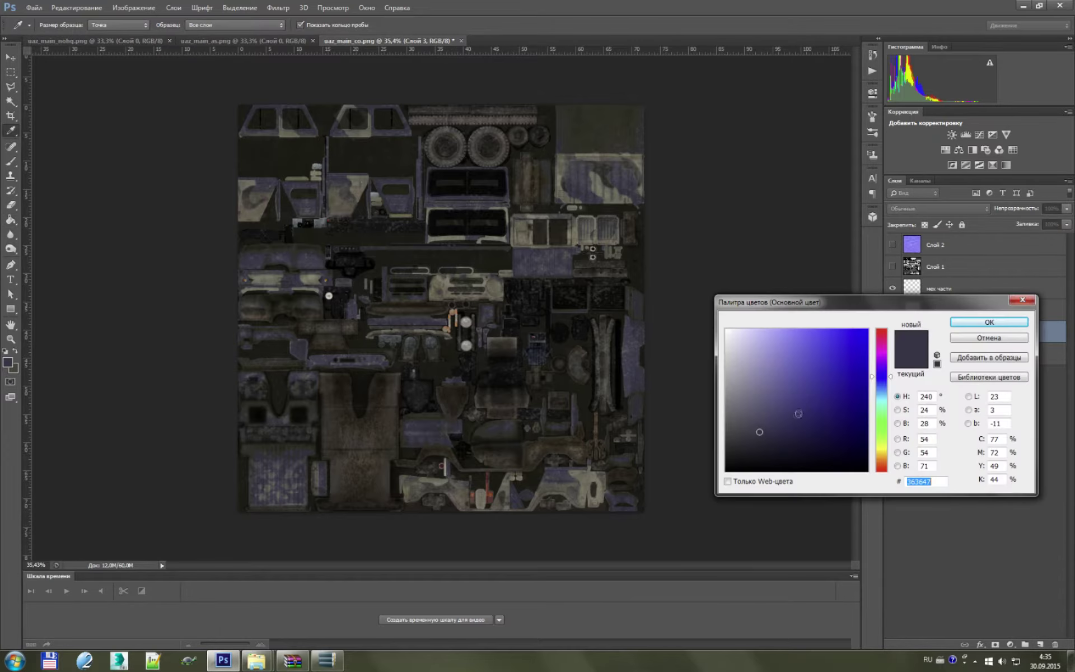
drag(882, 440, 882, 454)
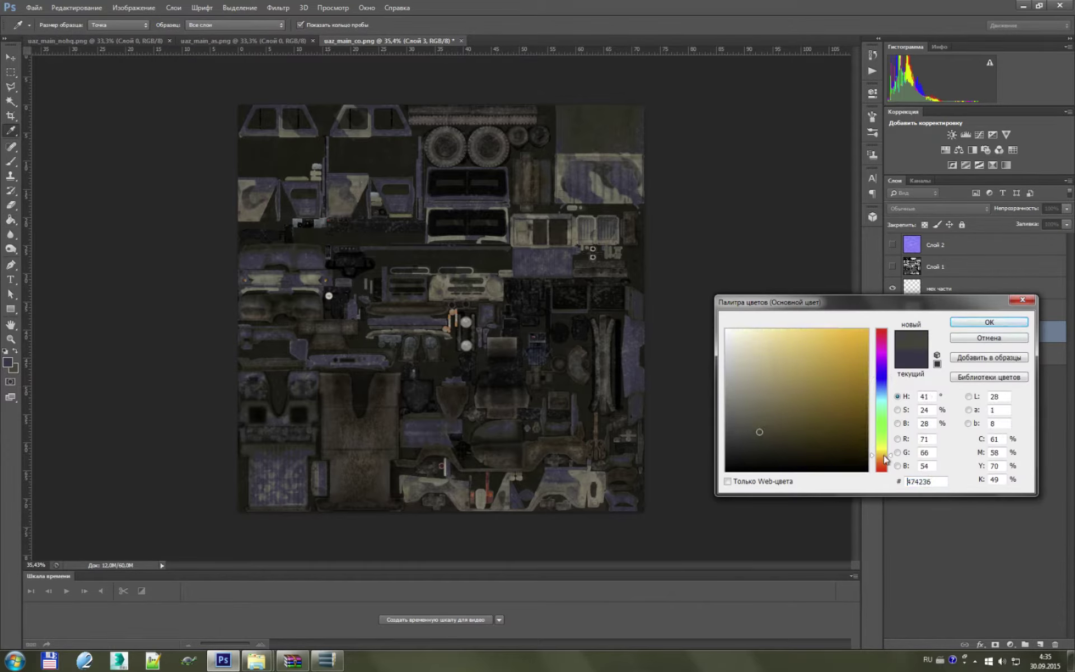
click(831, 409)
drag(831, 409, 824, 390)
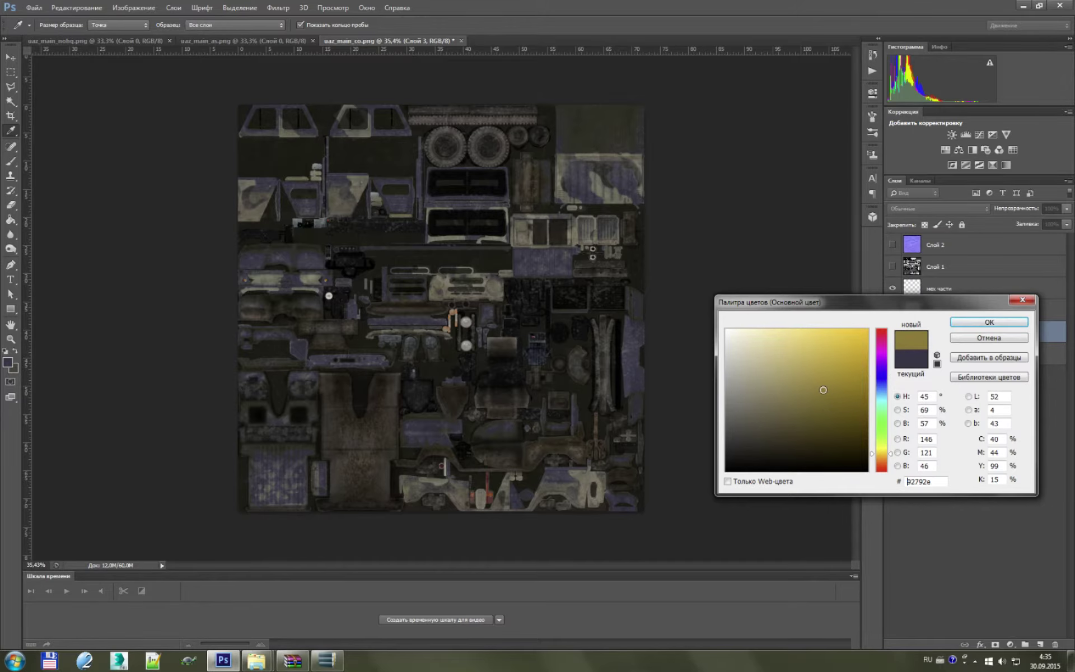
click(988, 322)
click(546, 477)
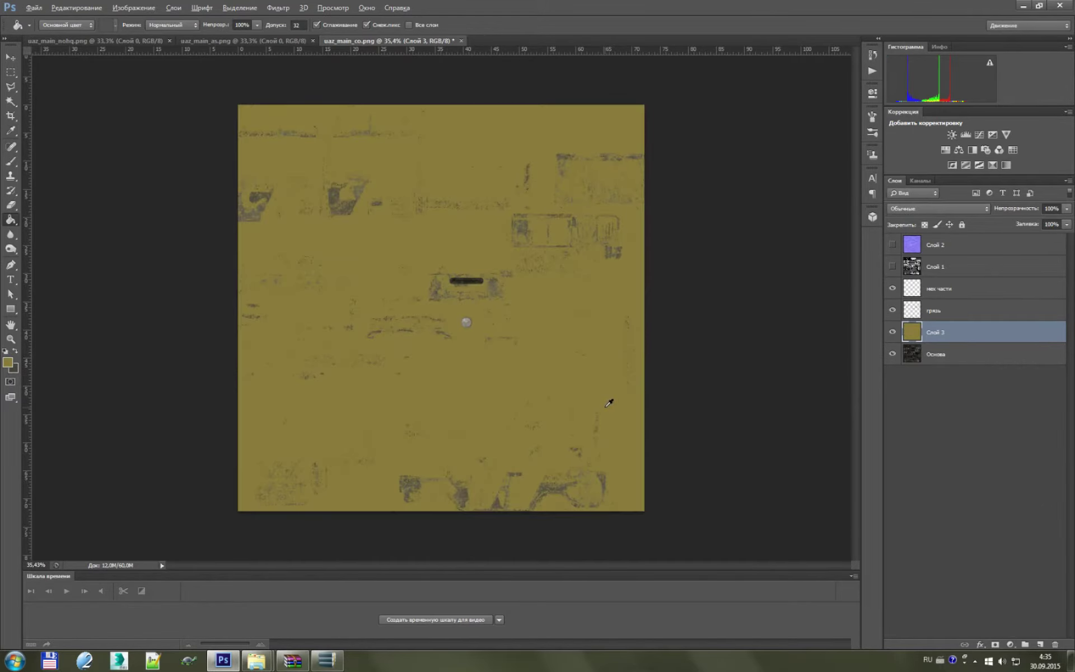
- Show Слой 1 over the olive fill and select the грязь layer
scroll(610, 403, up, 1)
click(892, 267)
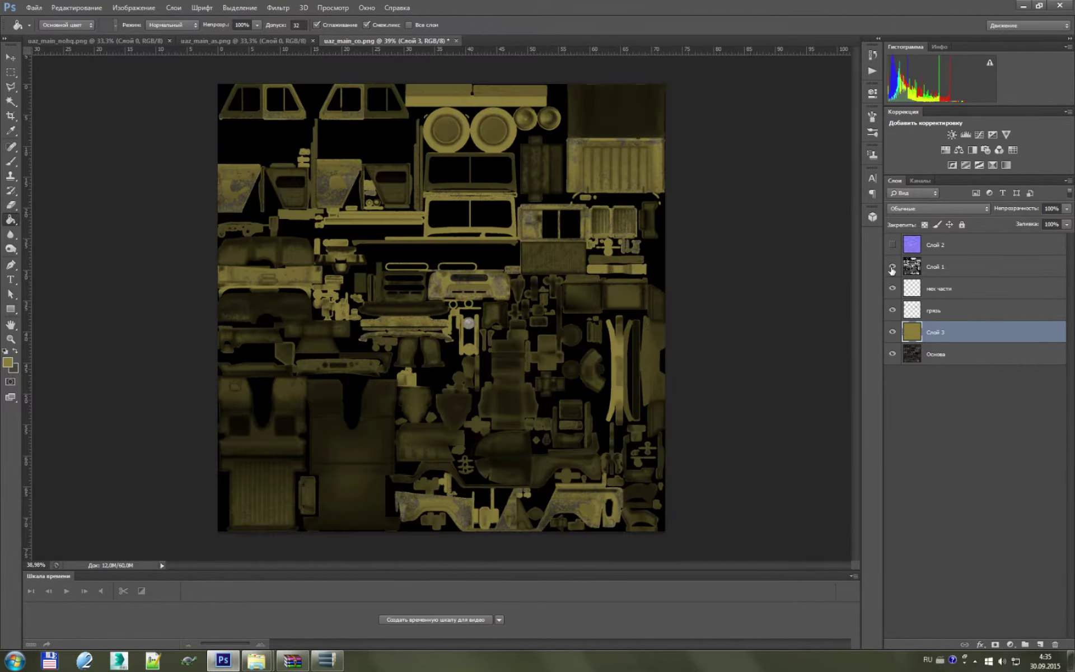
scroll(598, 382, up, 1)
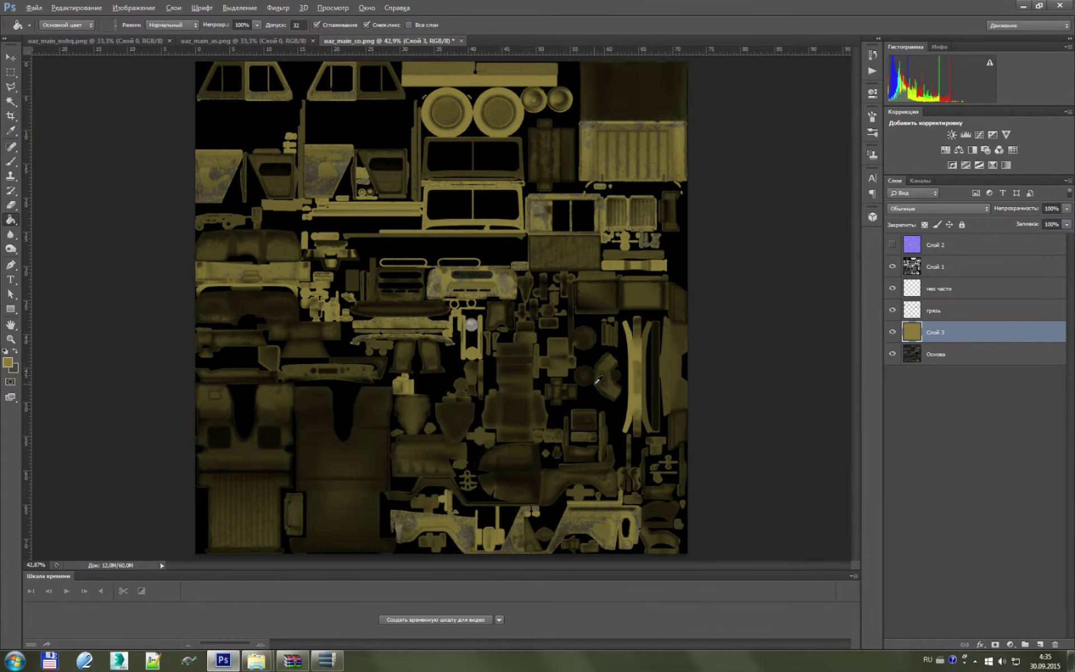
click(936, 311)
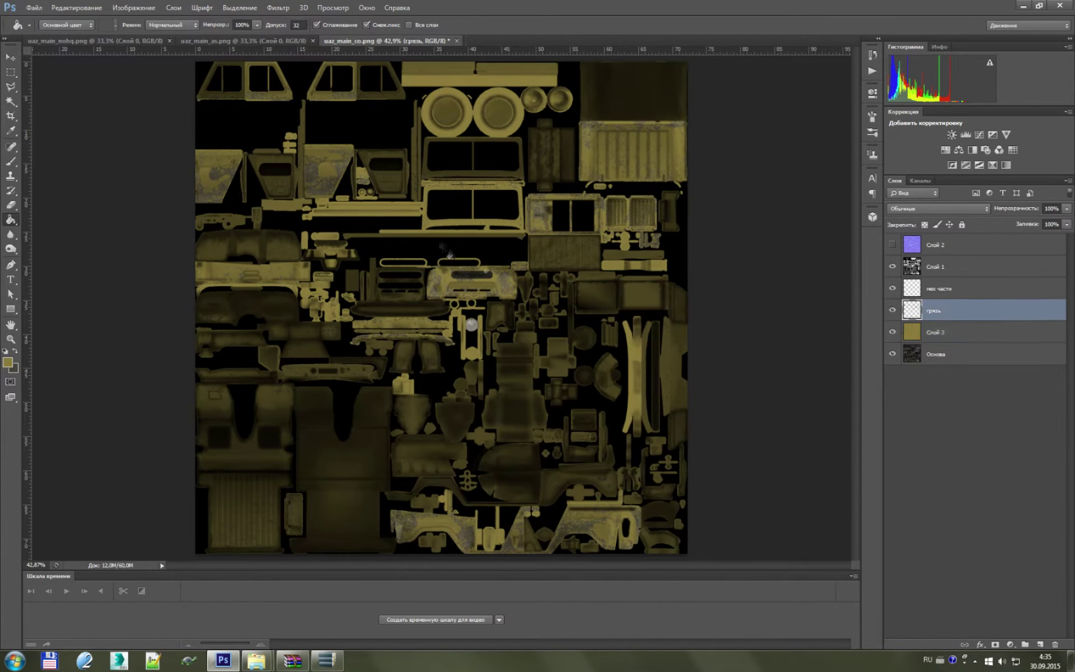
- Blur the грязь layer with a 1,9 px Gaussian blur and lower its brightness
click(278, 8)
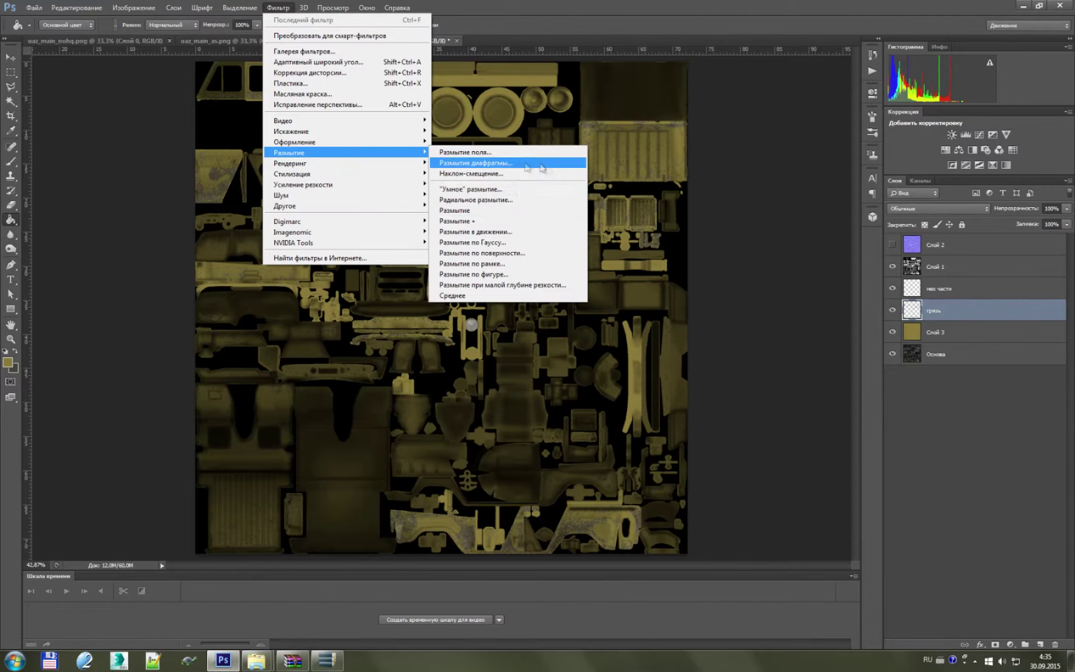
click(513, 243)
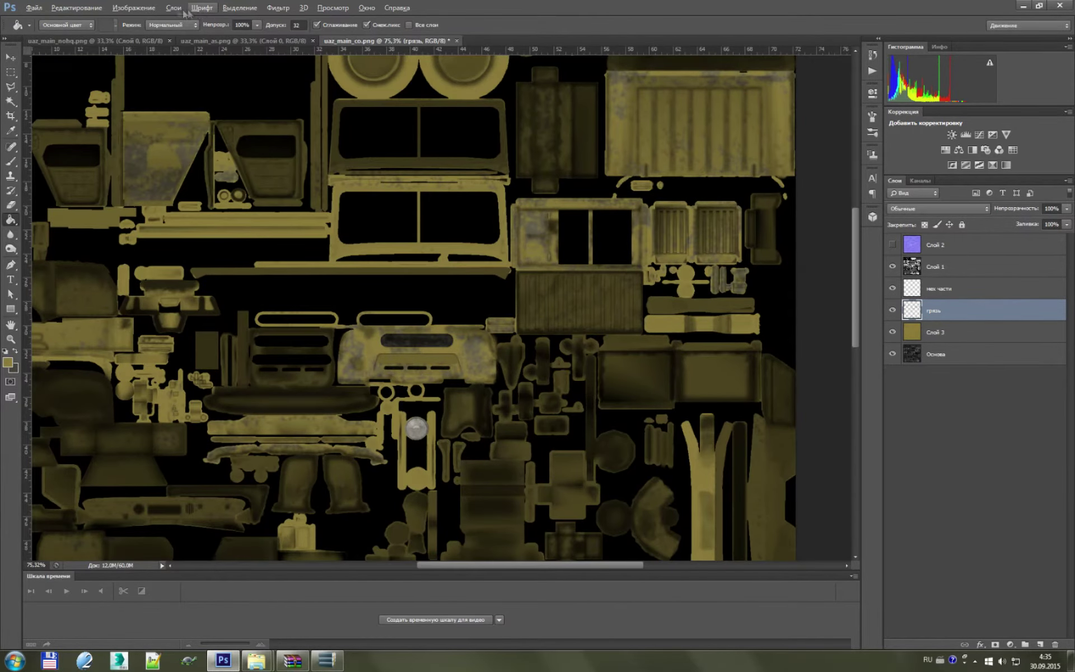
click(134, 7)
mouse_move(136, 36)
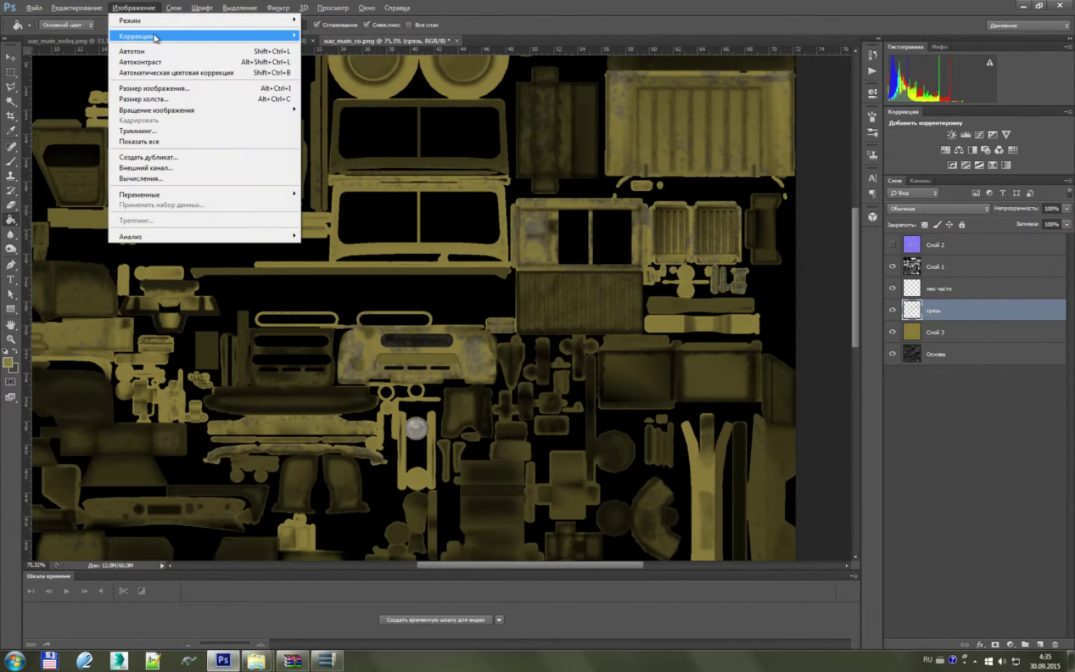
click(336, 35)
drag(849, 116, 831, 117)
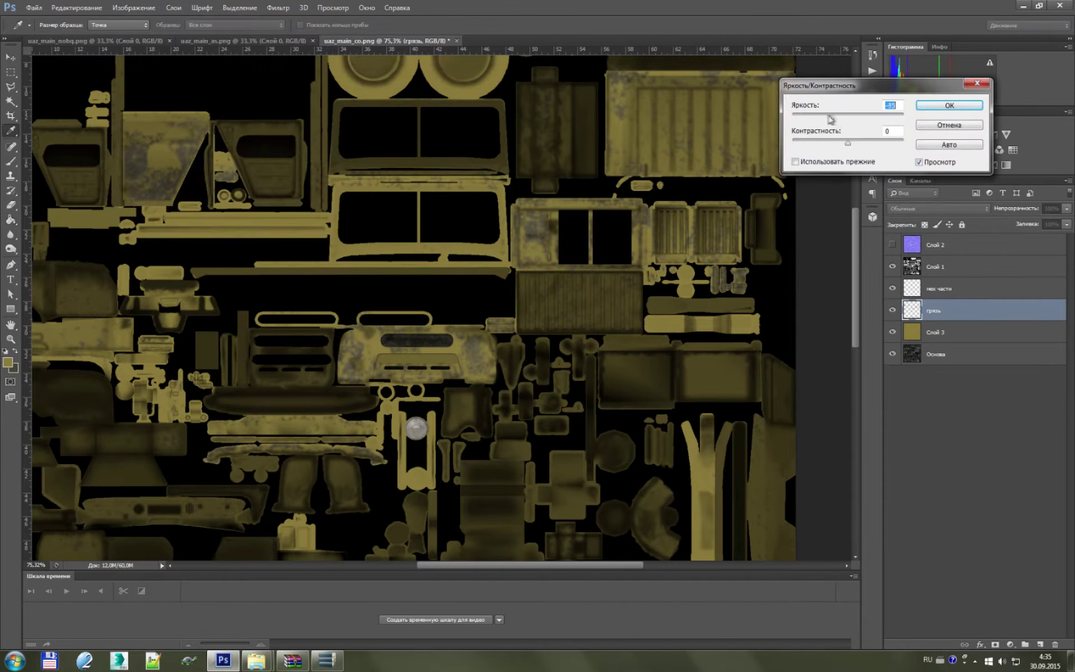
click(949, 105)
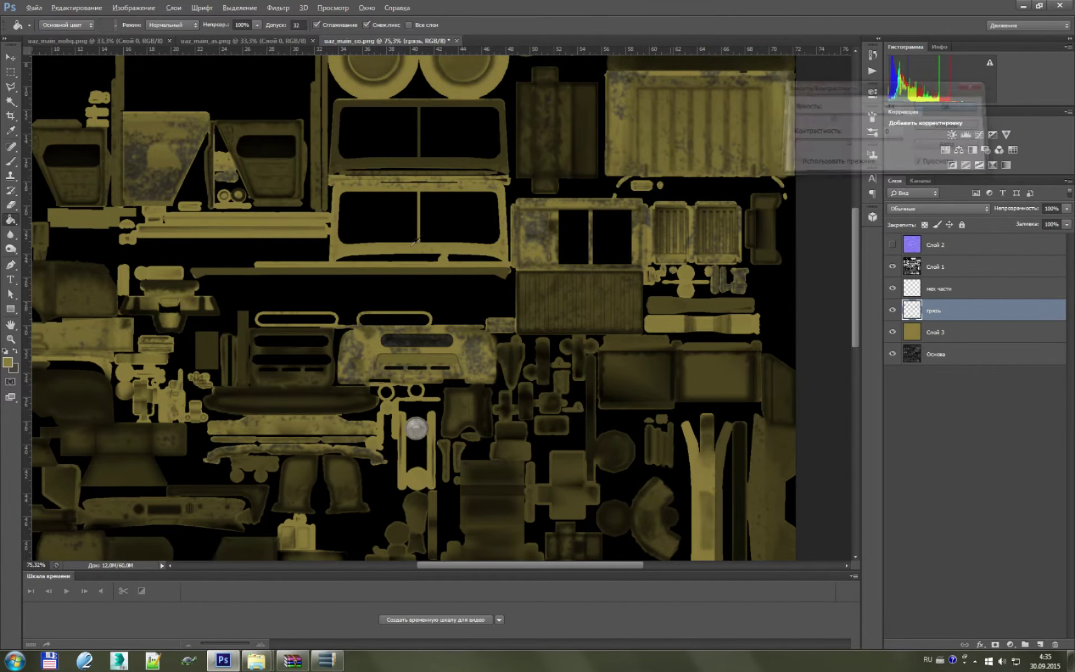
key(alt)
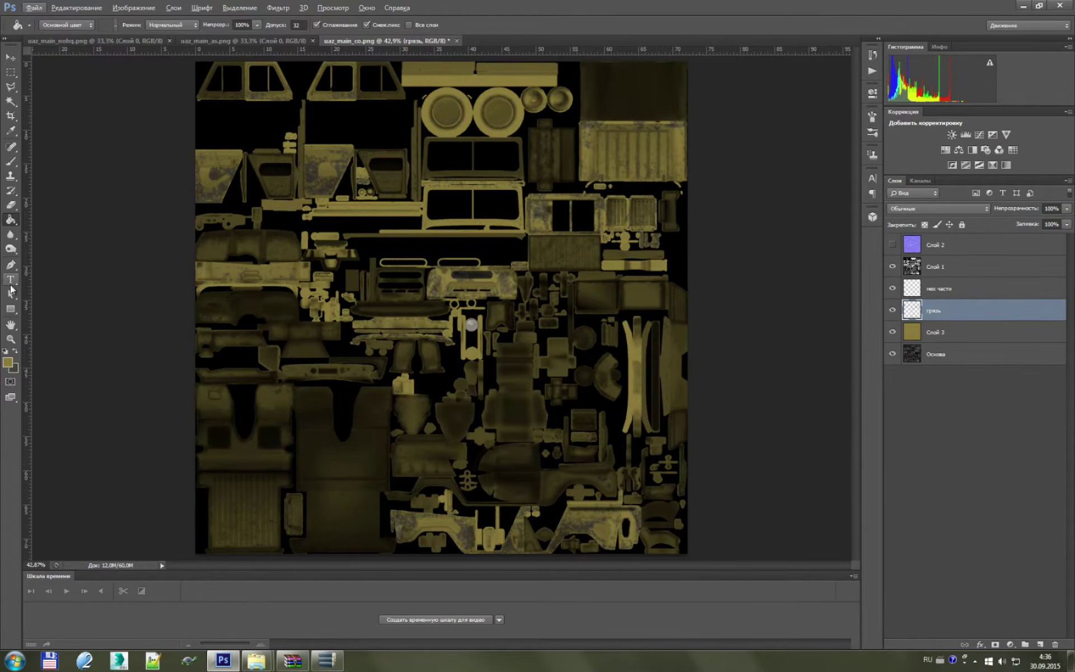
- Start a new text layer above грязь and select all its text
click(11, 280)
scroll(641, 183, up, 5)
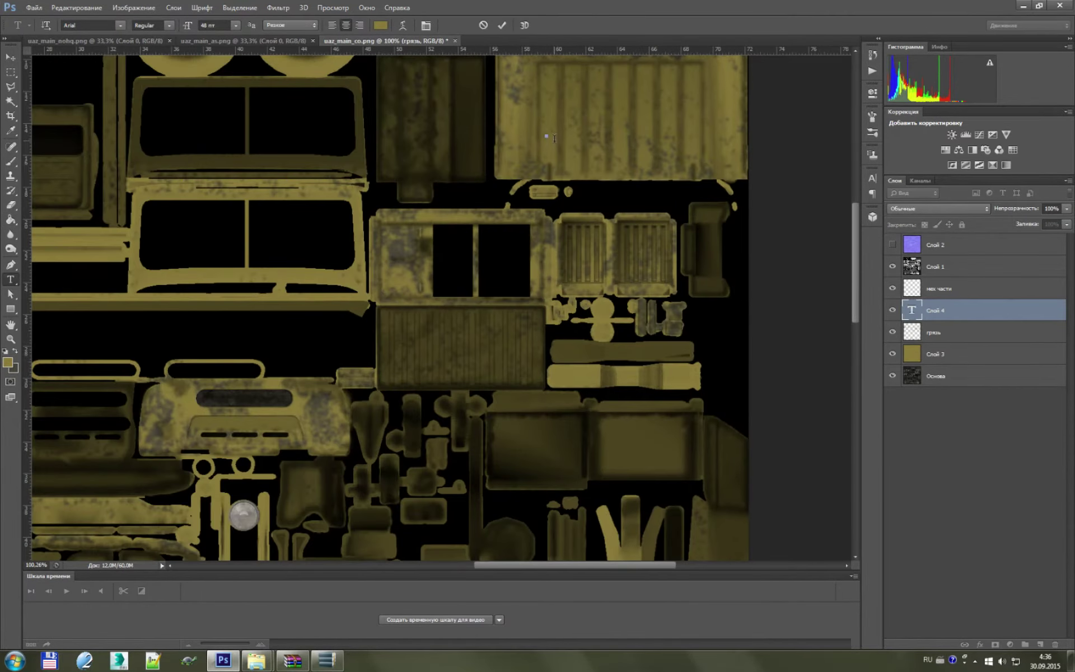
key(ctrl+a)
- Colour the label dark blue and change its last letter М to И, giving ГАИ
click(8, 362)
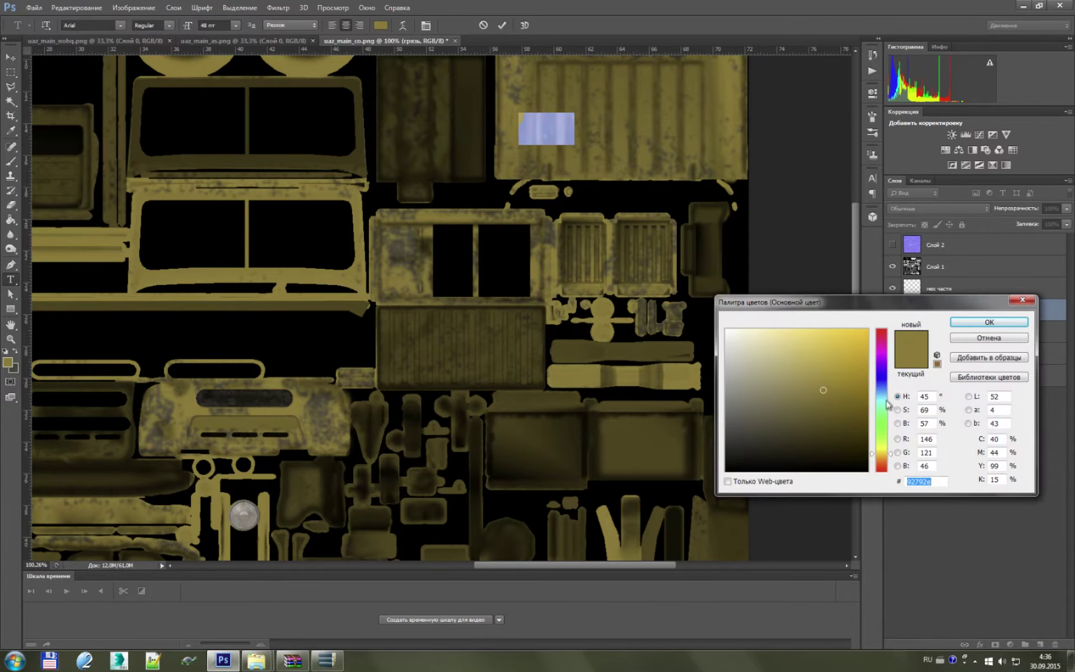
drag(887, 404, 888, 375)
click(989, 322)
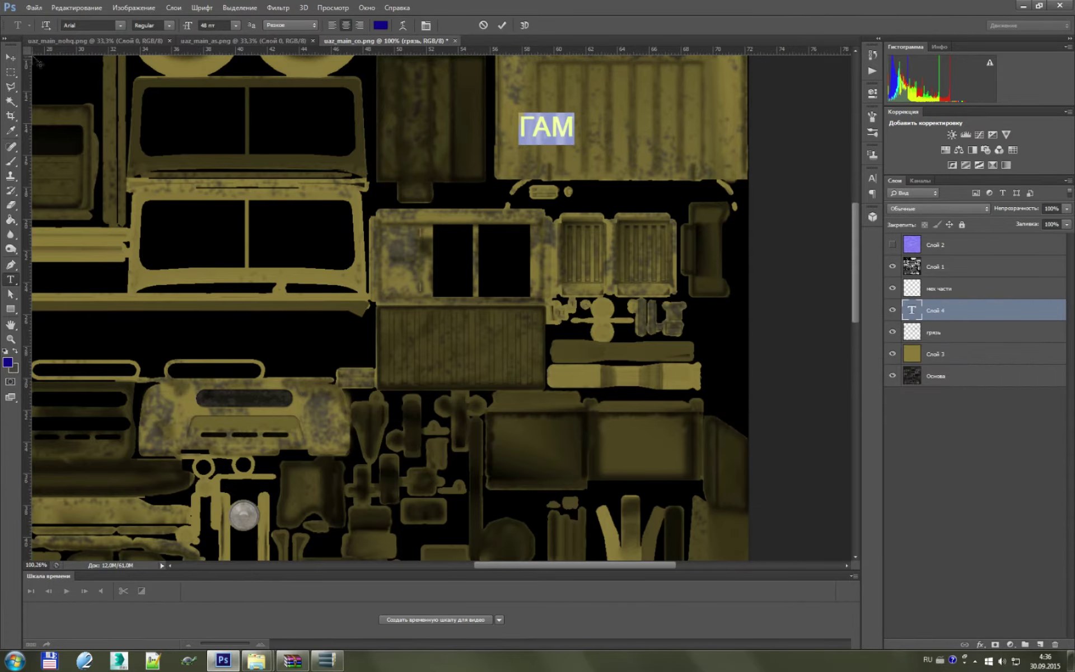
drag(555, 133, 582, 128)
text(и)
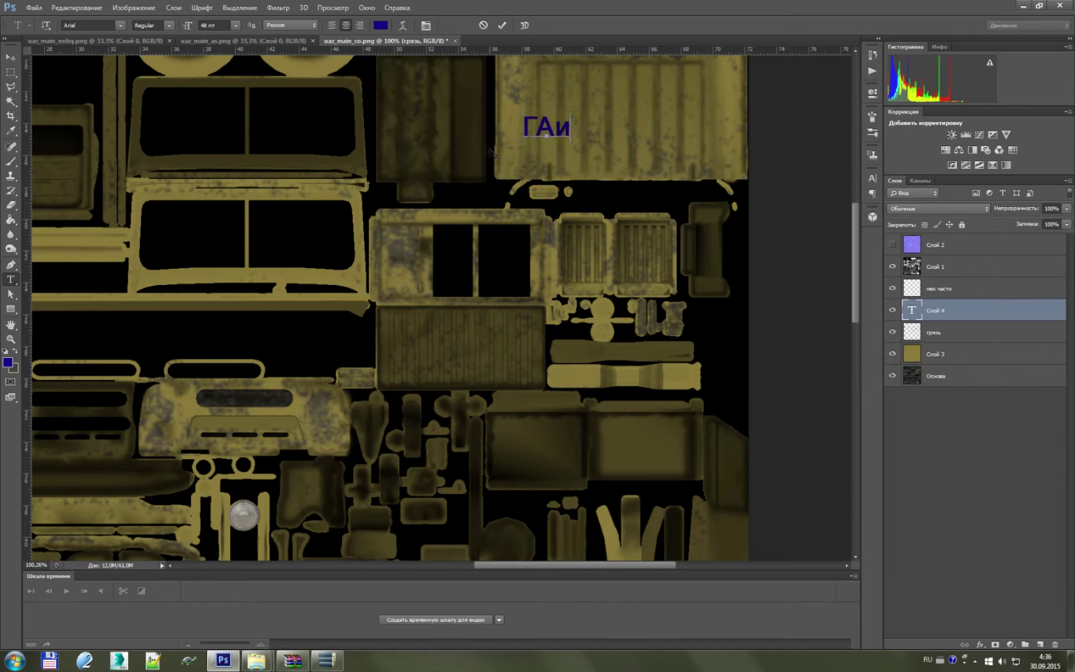
key(BackSpace)
text(И)
click(10, 57)
- Enlarge the ГАИ text about three times across the panel and set 79% opacity
key(ctrl+t)
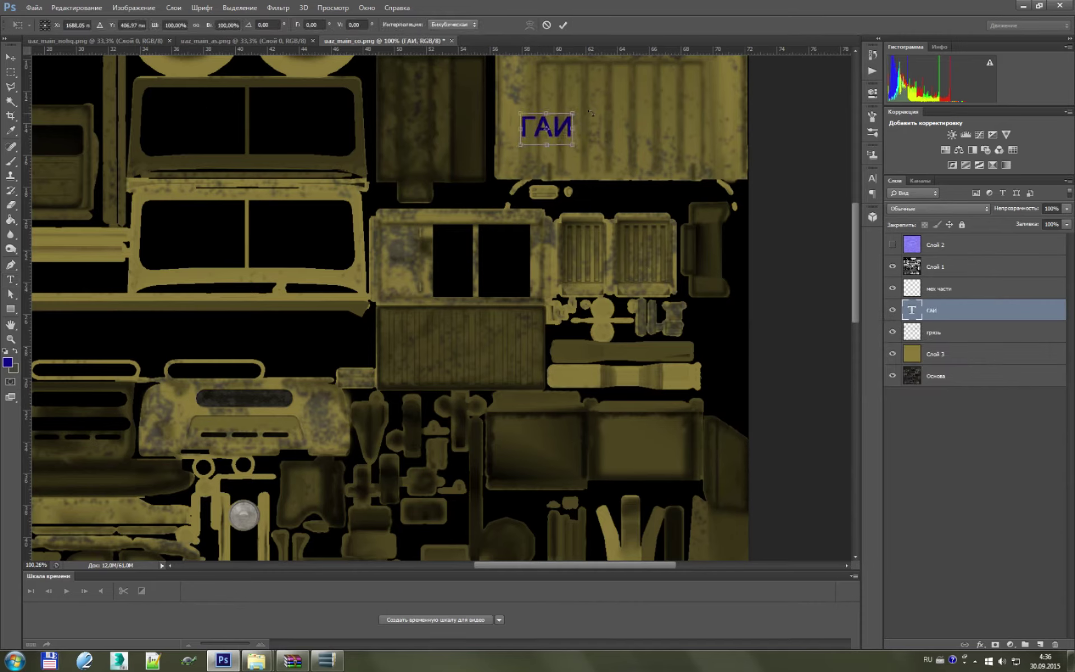
mouse_move(572, 138)
mouse_down()
mouse_move(629, 120)
mouse_move(665, 130)
mouse_move(658, 124)
mouse_up()
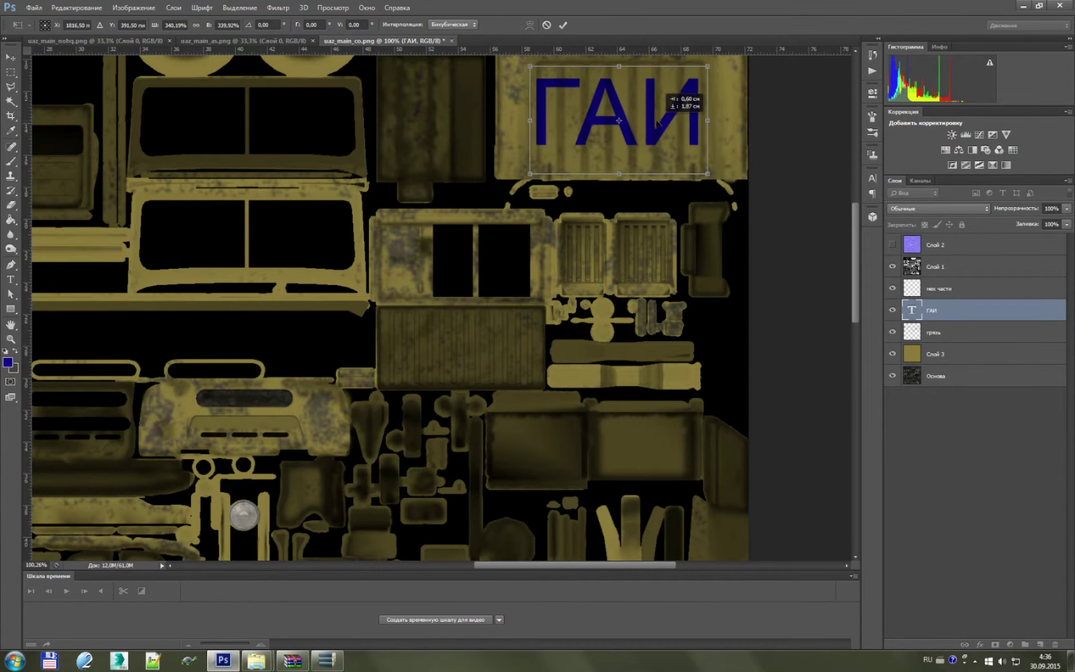
key(Return)
click(1067, 208)
drag(1053, 222, 1057, 224)
scroll(562, 182, down, 3)
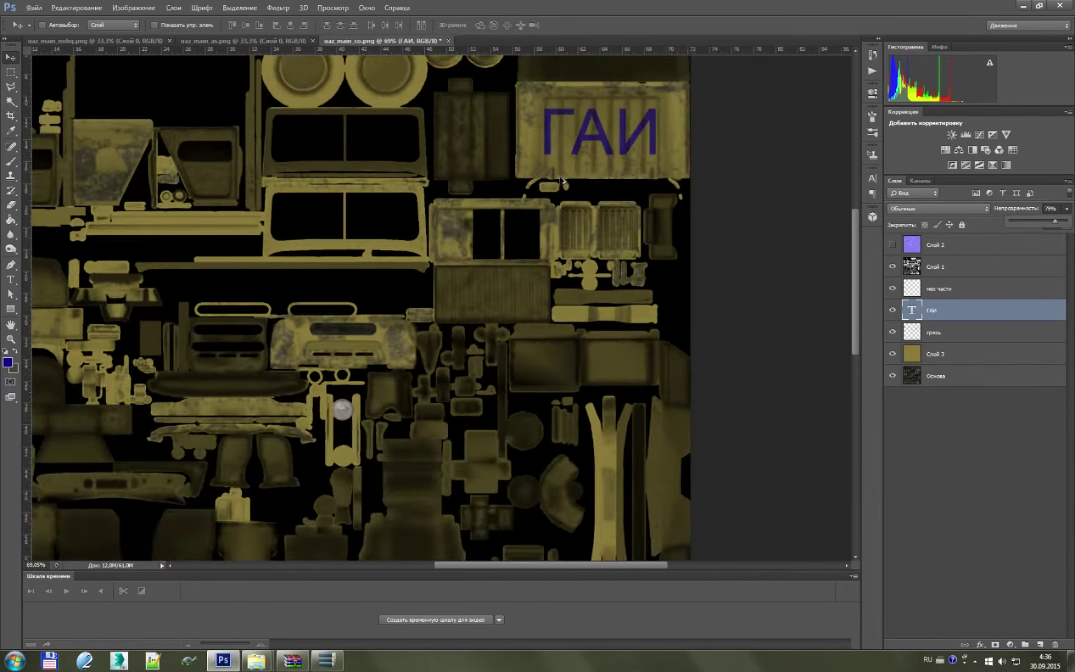
scroll(562, 182, down, 3)
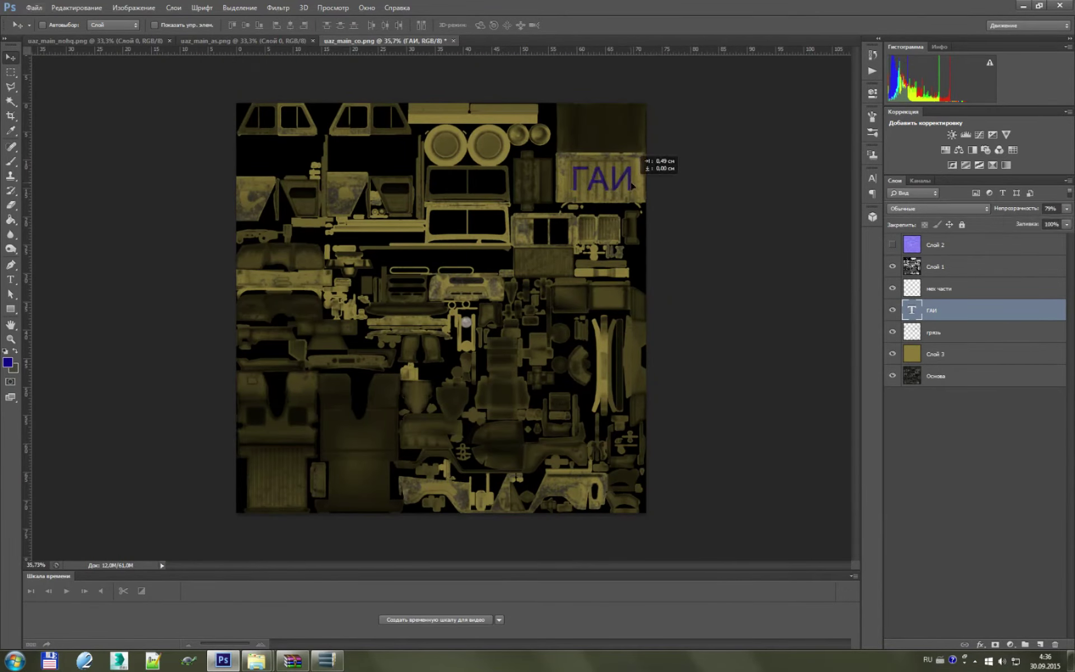
scroll(586, 276, down, 1)
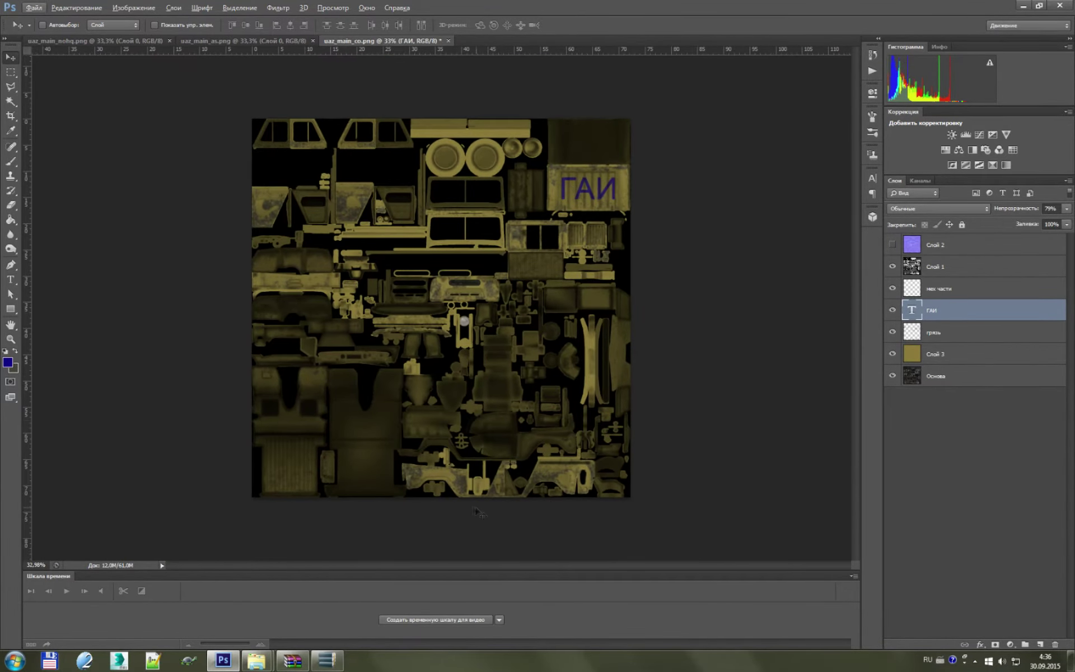
scroll(622, 179, up, 1)
scroll(622, 180, up, 2)
scroll(621, 179, up, 5)
scroll(621, 179, up, 8)
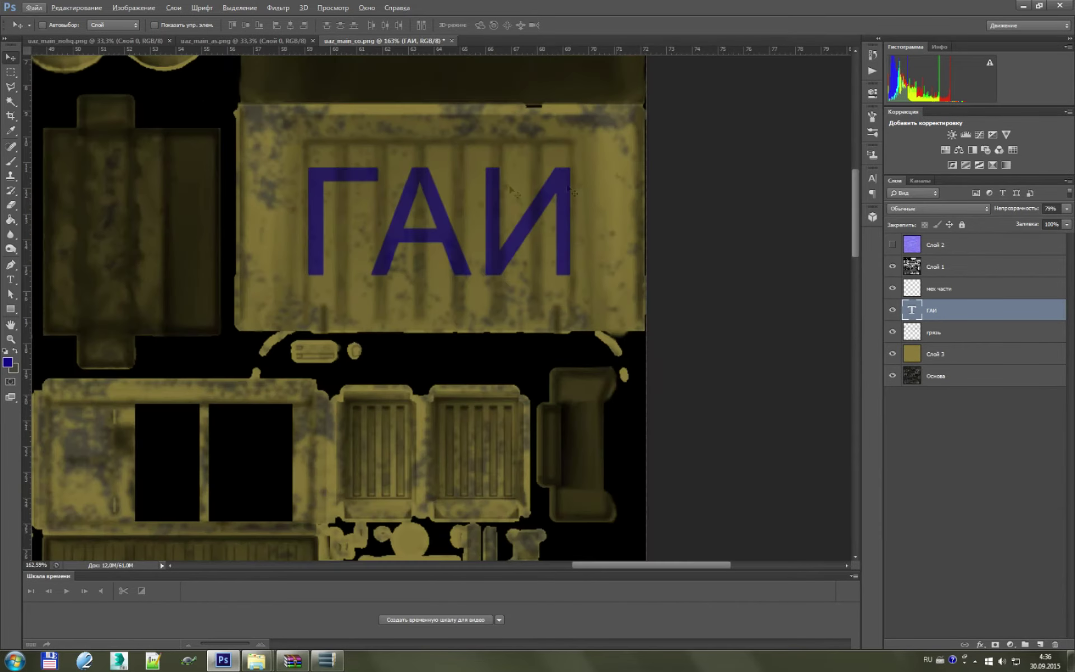
- Draw a curved Pen path around the right part of the ГАИ panel
click(11, 265)
click(368, 106)
drag(388, 206, 430, 256)
drag(520, 259, 553, 304)
click(556, 336)
click(634, 332)
drag(620, 208, 634, 162)
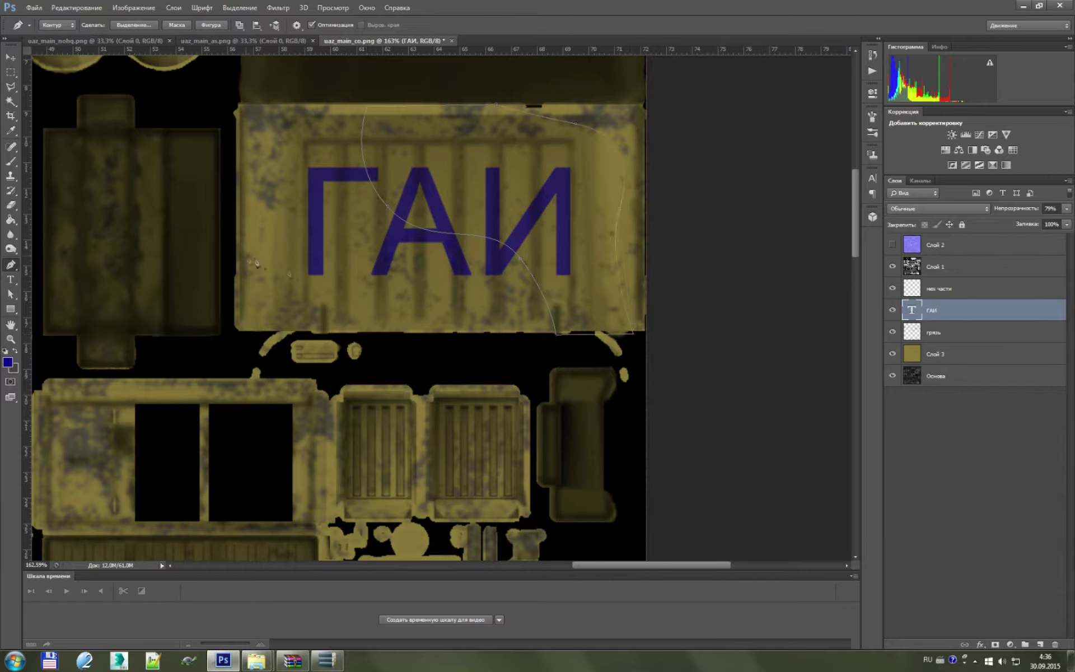
- Fill the path with blue on a new layer, load it as a selection, hide it, select Слой 3
click(9, 293)
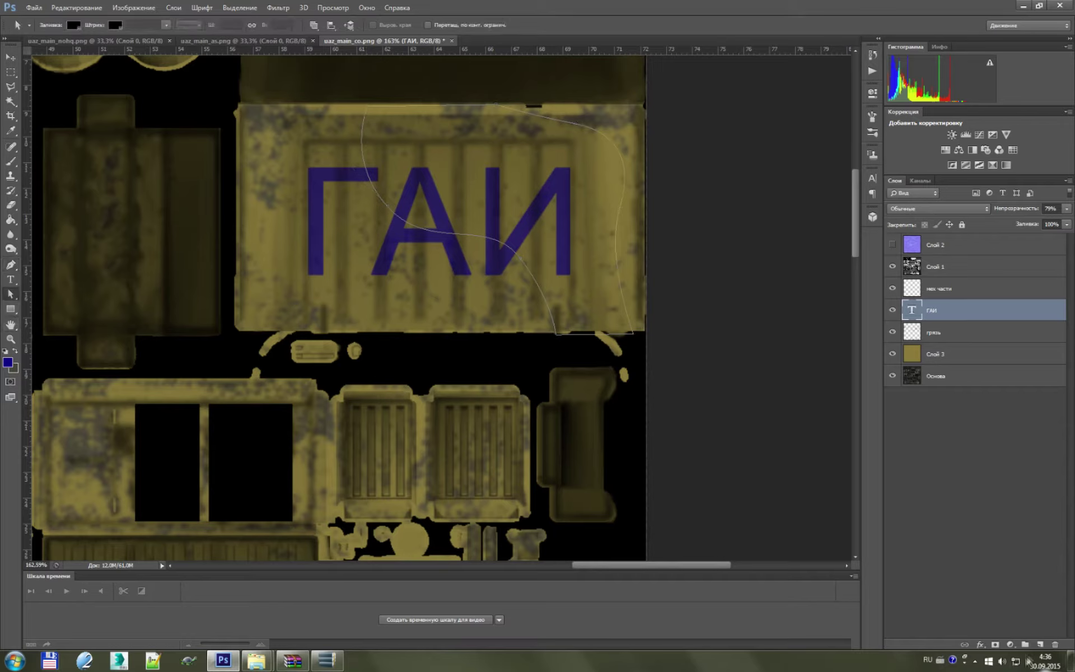
click(1039, 645)
right_click(599, 250)
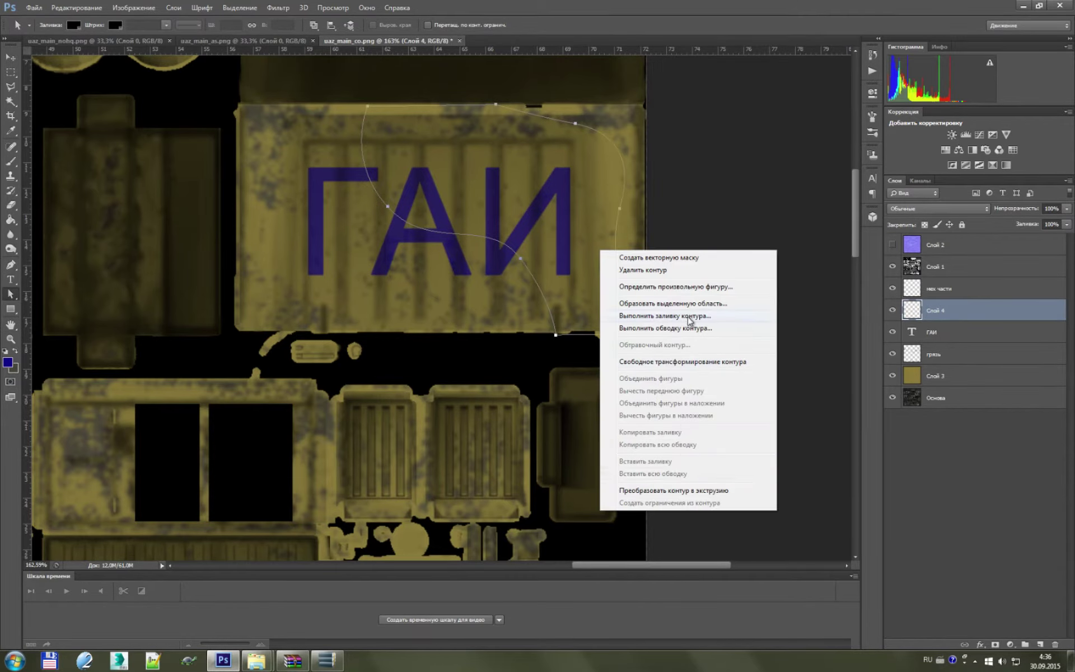
click(688, 316)
click(628, 182)
scroll(661, 397, down, 2)
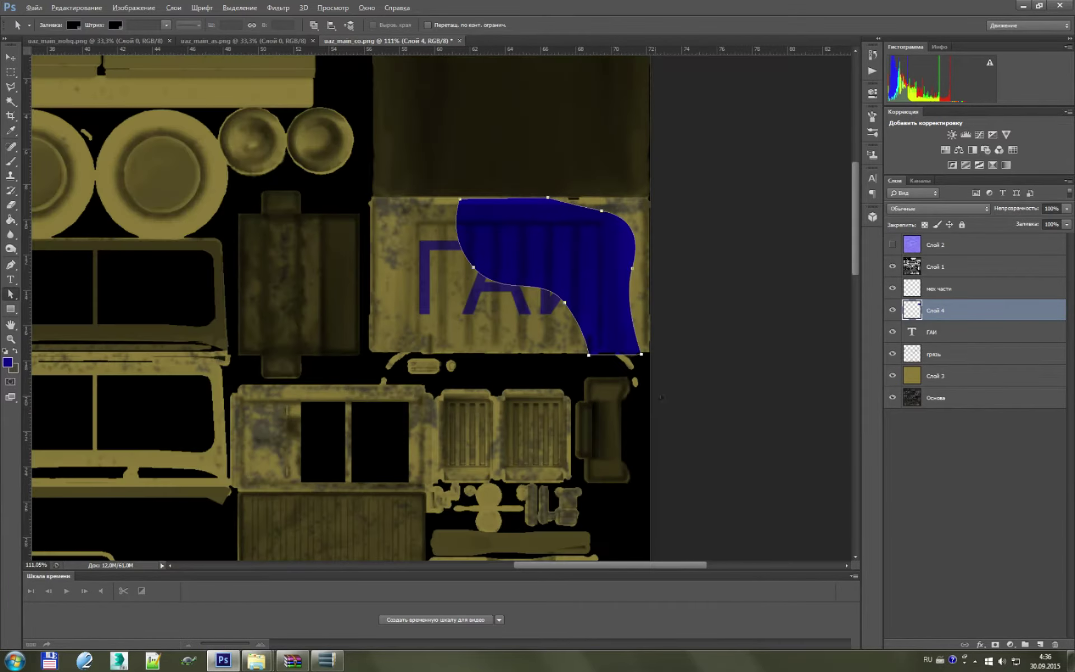
drag(359, 143, 756, 417)
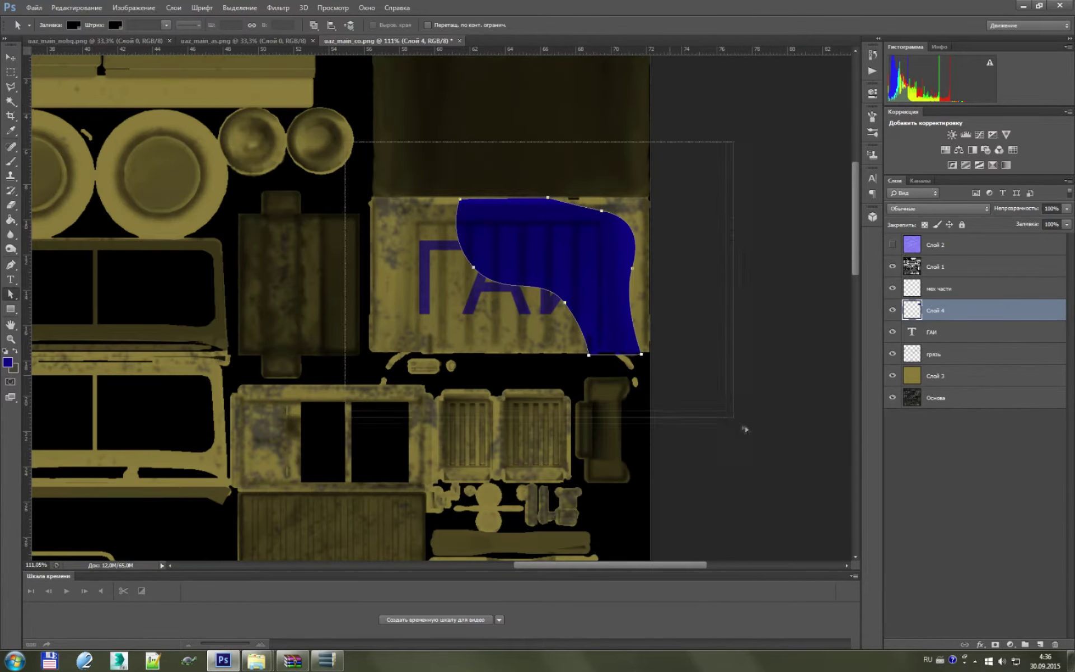
ctrl+click(915, 314)
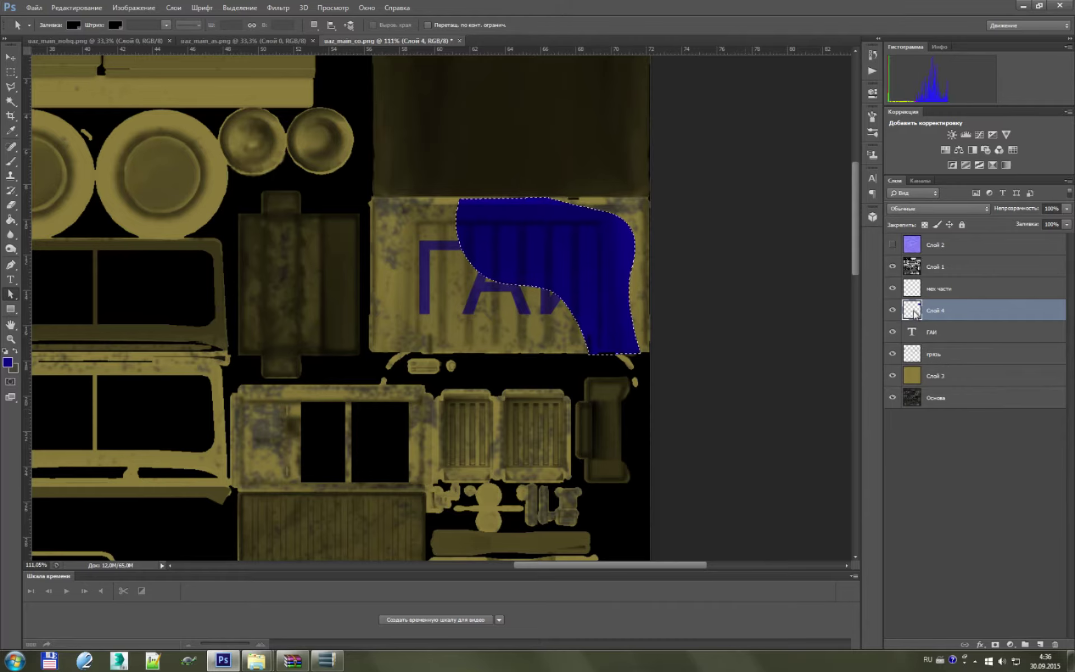
click(892, 310)
click(952, 376)
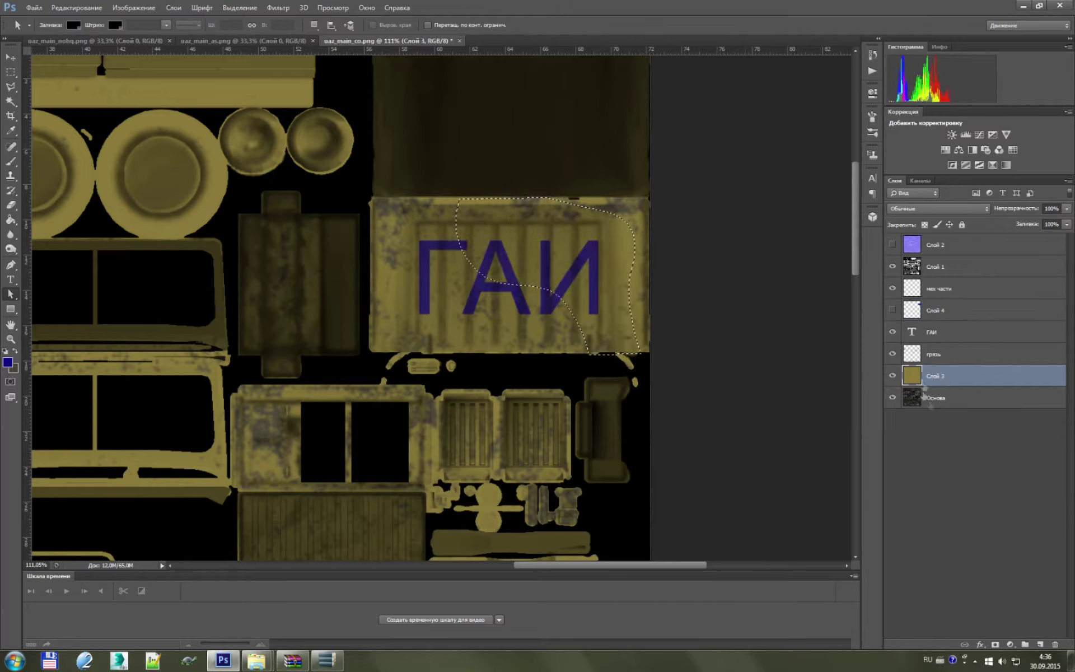
- Apply a +180 Hue/Saturation shift to the selection, then deselect and fit the canvas
click(135, 8)
mouse_move(168, 36)
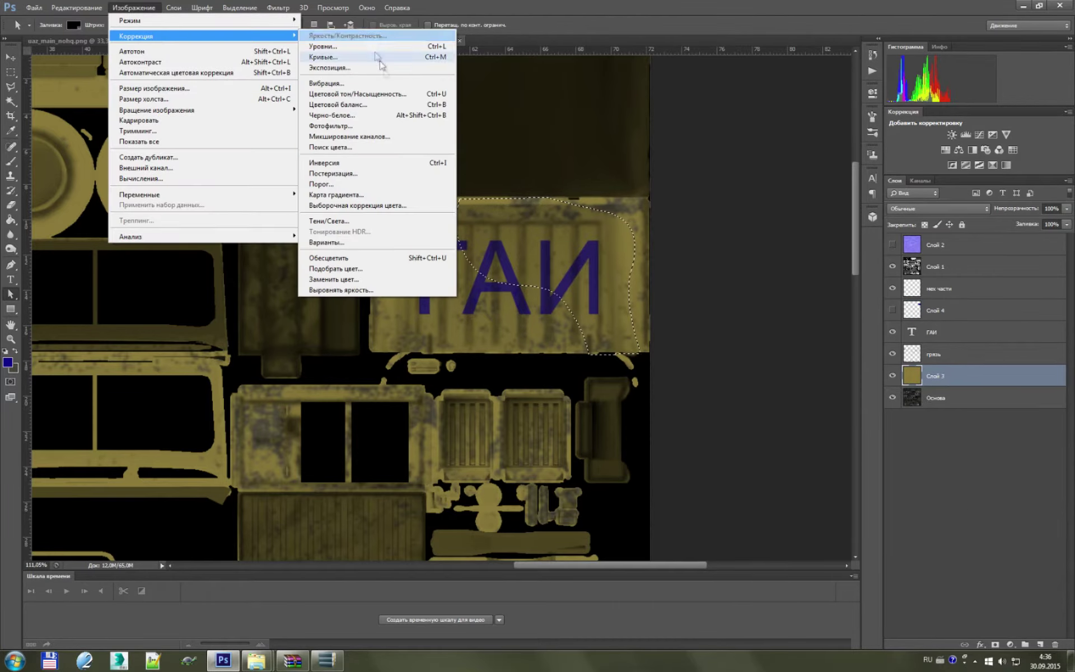
click(388, 94)
drag(807, 169, 870, 169)
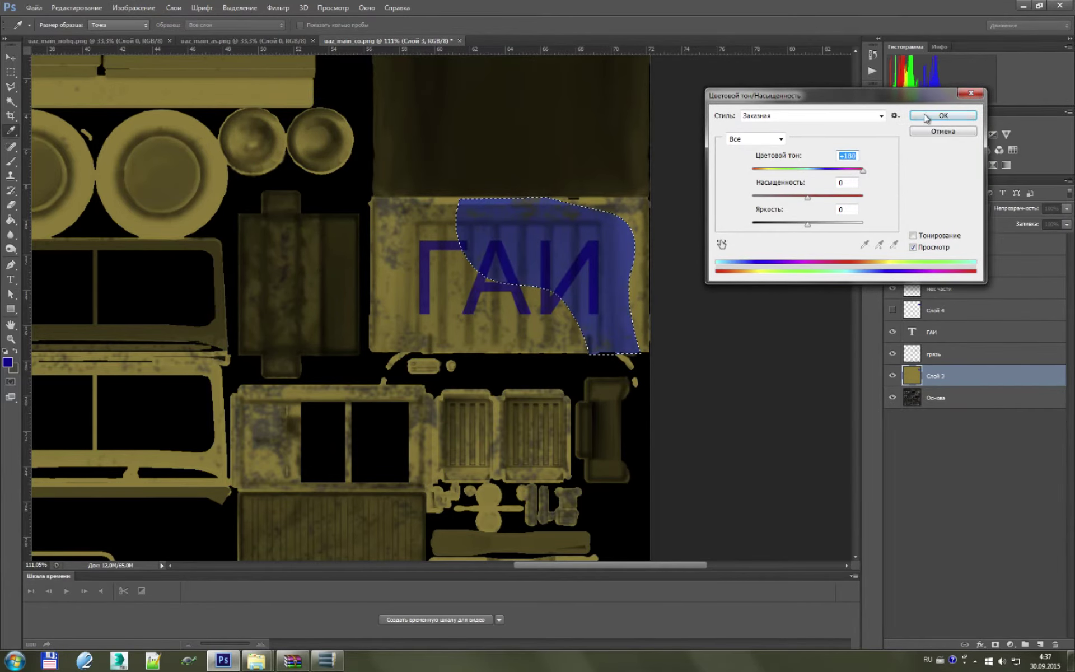
click(944, 115)
key(ctrl+d)
key(ctrl+0)
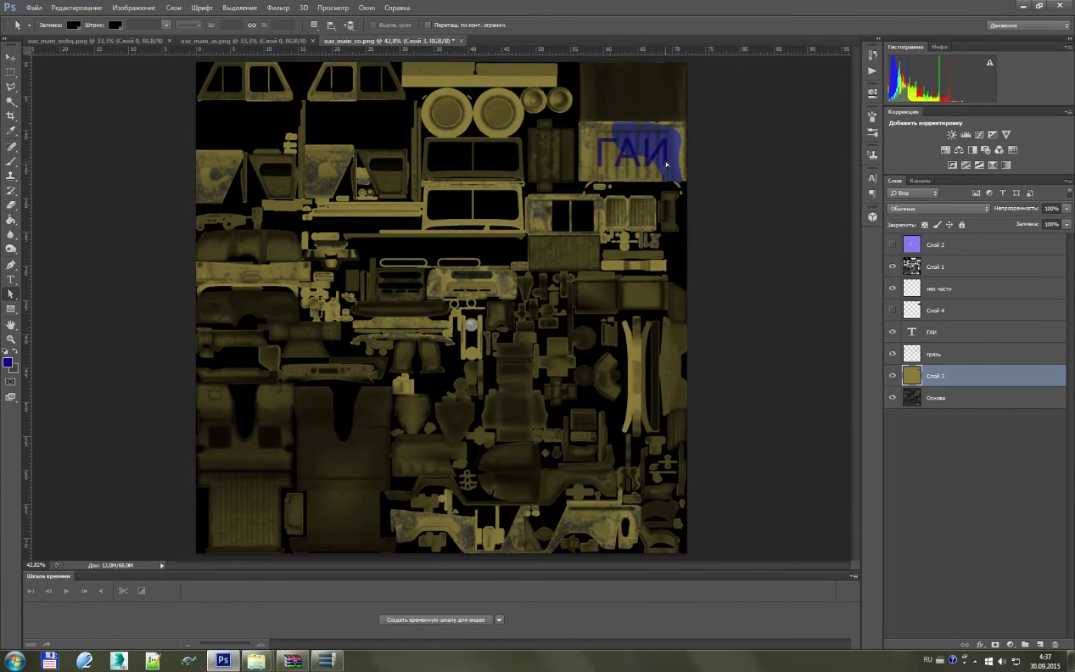
- Zoom around the texture to inspect the blue-tinted panel
key(alt)
scroll(386, 257, up, 1)
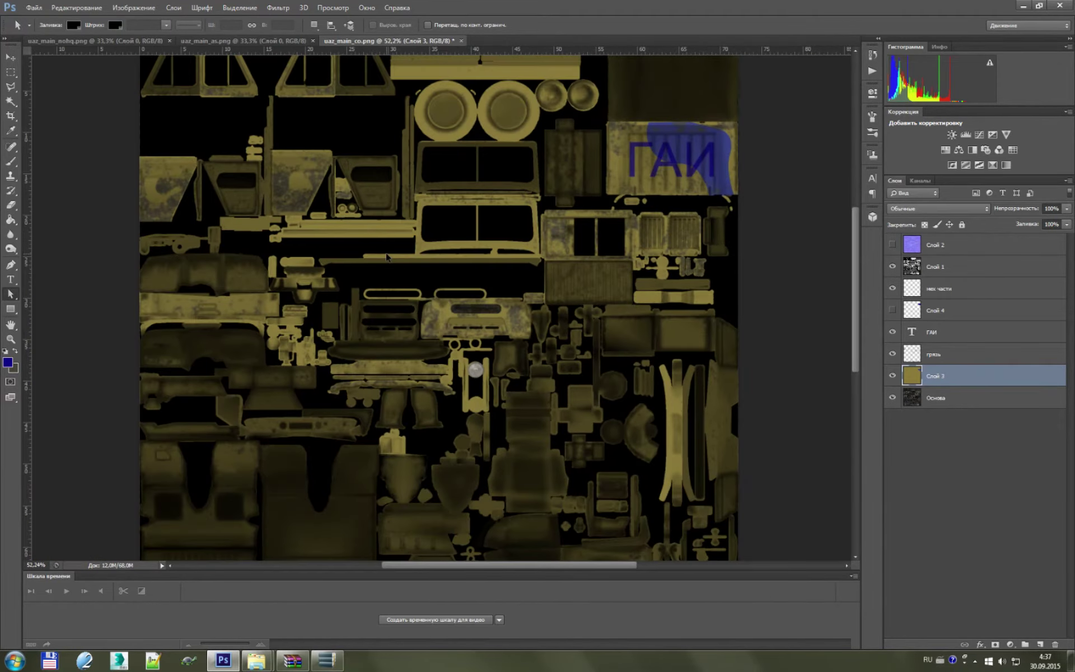
scroll(386, 257, down, 1)
scroll(500, 514, up, 1)
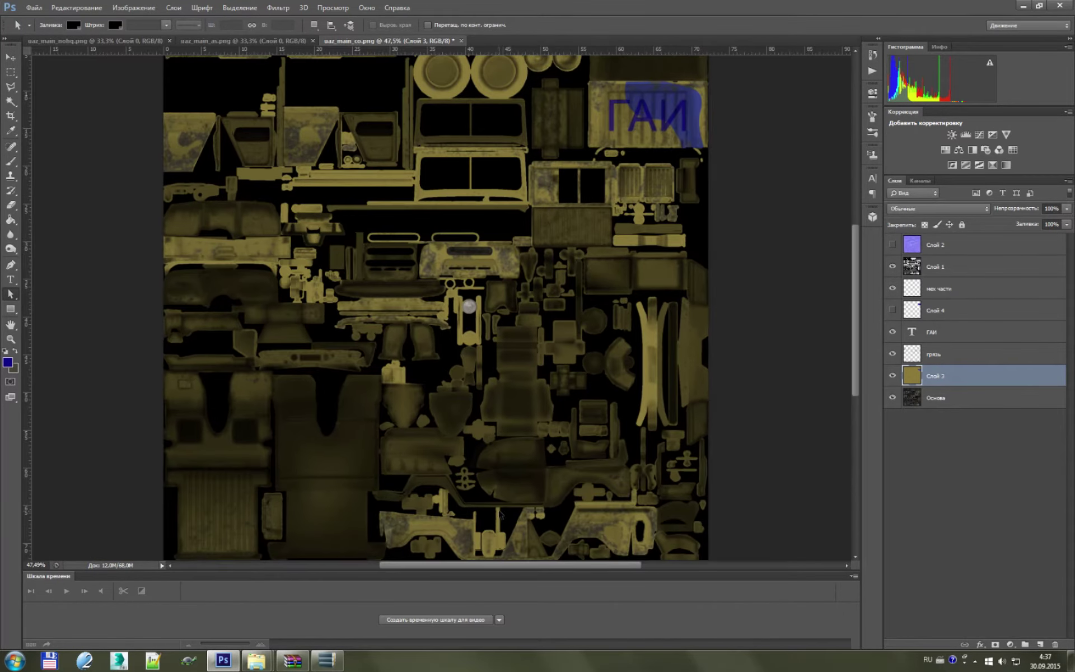
scroll(676, 291, down, 1)
scroll(676, 292, up, 1)
scroll(260, 249, up, 3)
scroll(261, 248, up, 4)
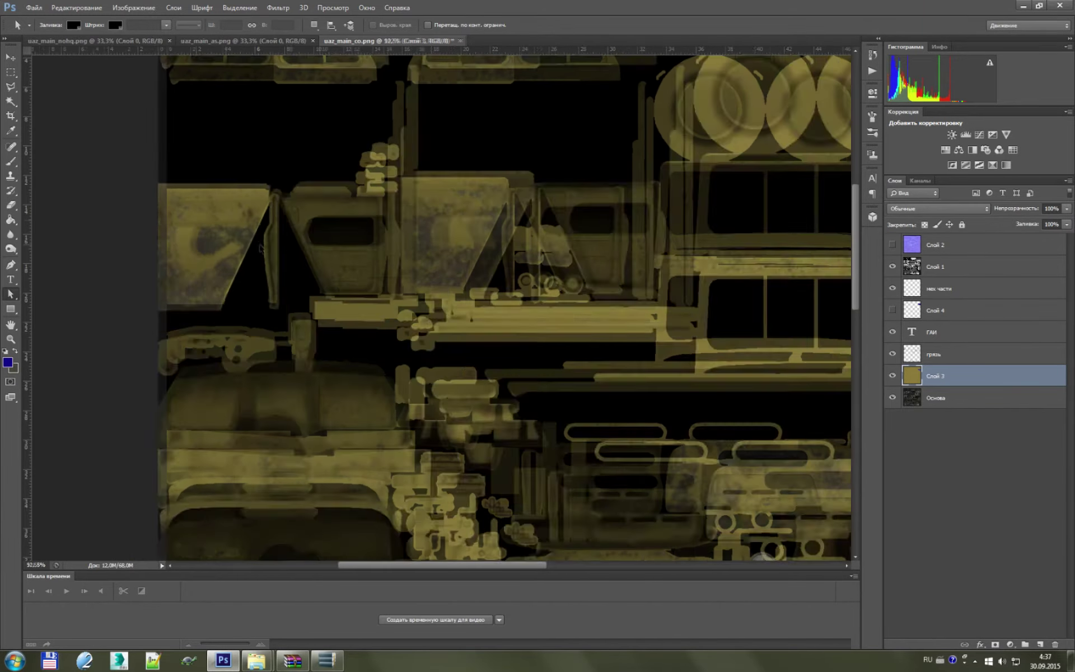
scroll(521, 269, up, 3)
scroll(546, 247, up, 3)
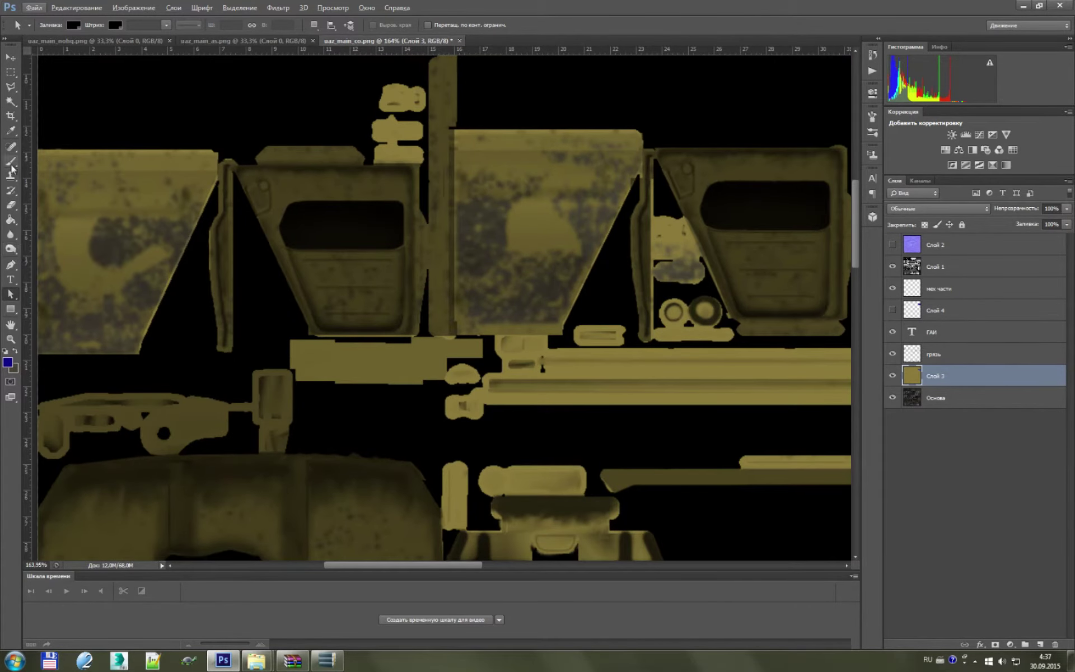
- Choose the 179 splatter brush and try a test stamp, then undo it
click(11, 162)
click(58, 24)
scroll(170, 232, down, 1)
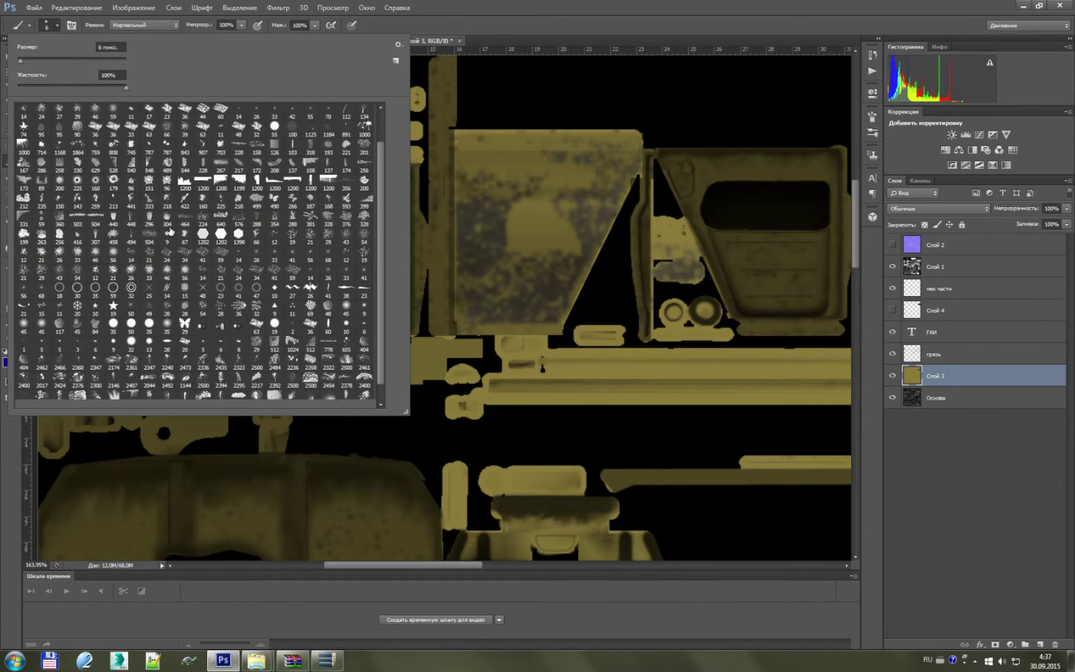
scroll(166, 241, down, 1)
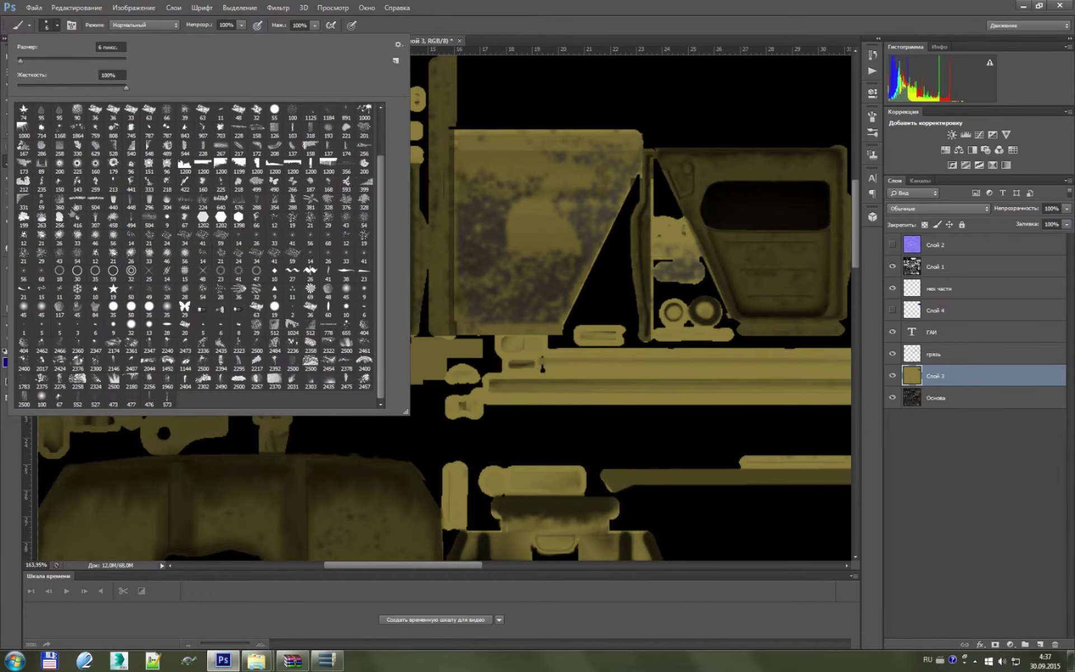
click(113, 164)
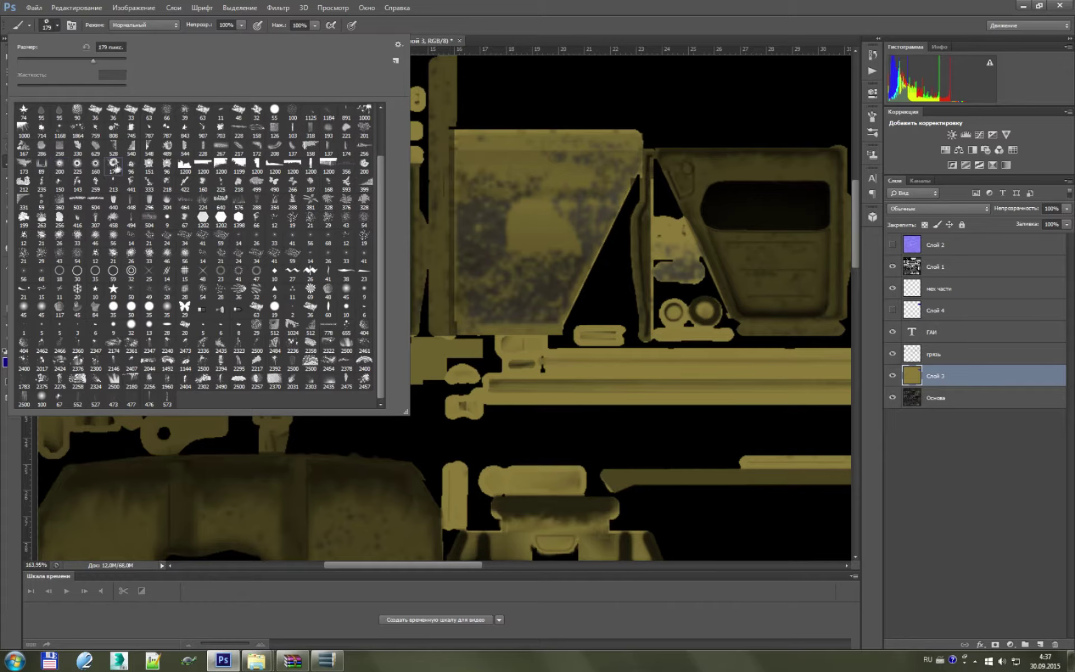
click(529, 196)
key(ctrl+z)
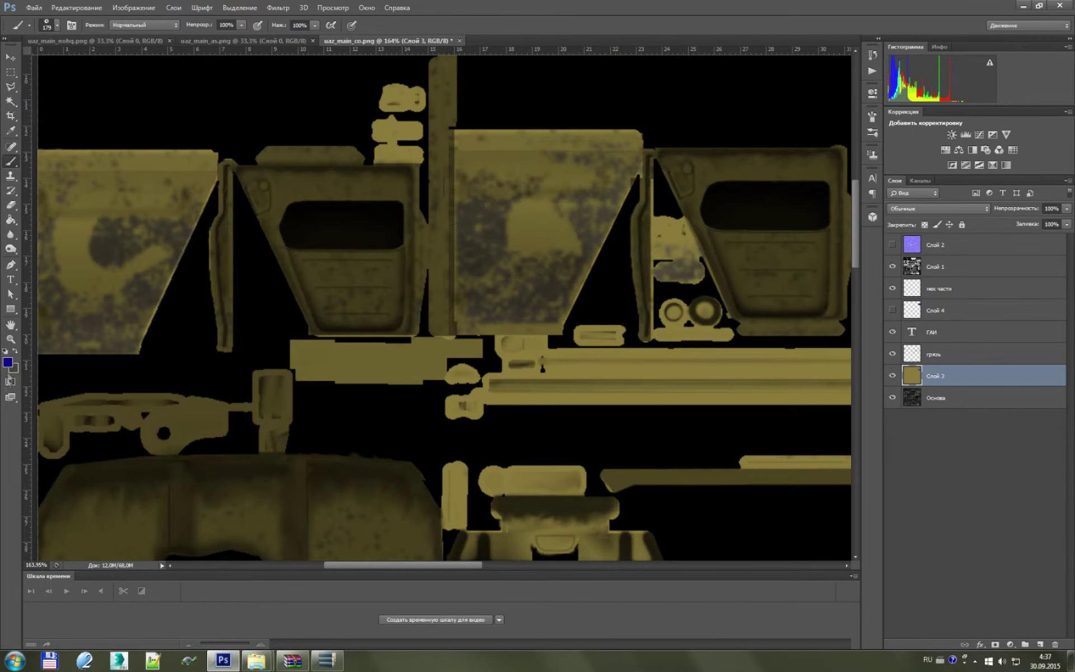
- Try a white 94 px splatter stamp on the door panel, then undo it
click(8, 364)
click(729, 331)
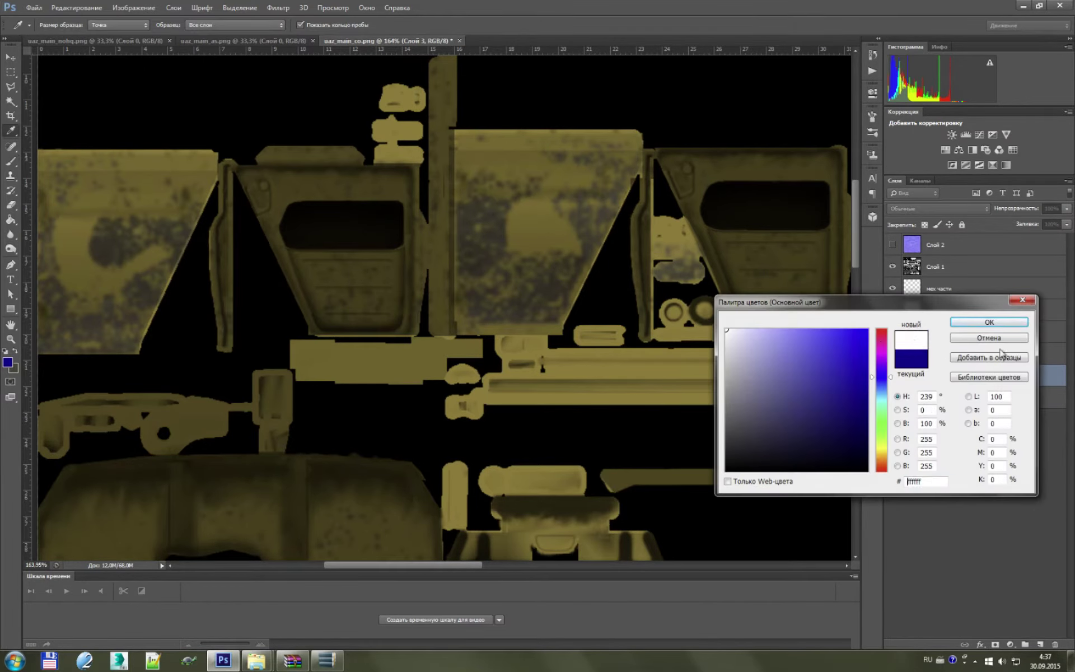
key(Return)
right_click(597, 272)
drag(672, 295, 659, 295)
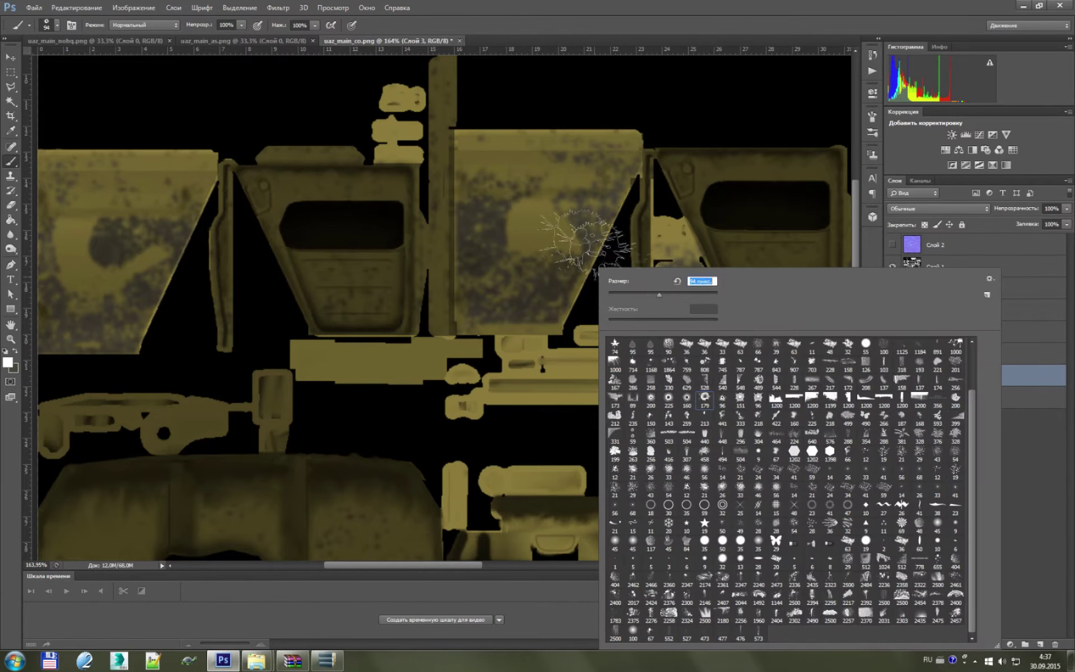
click(543, 226)
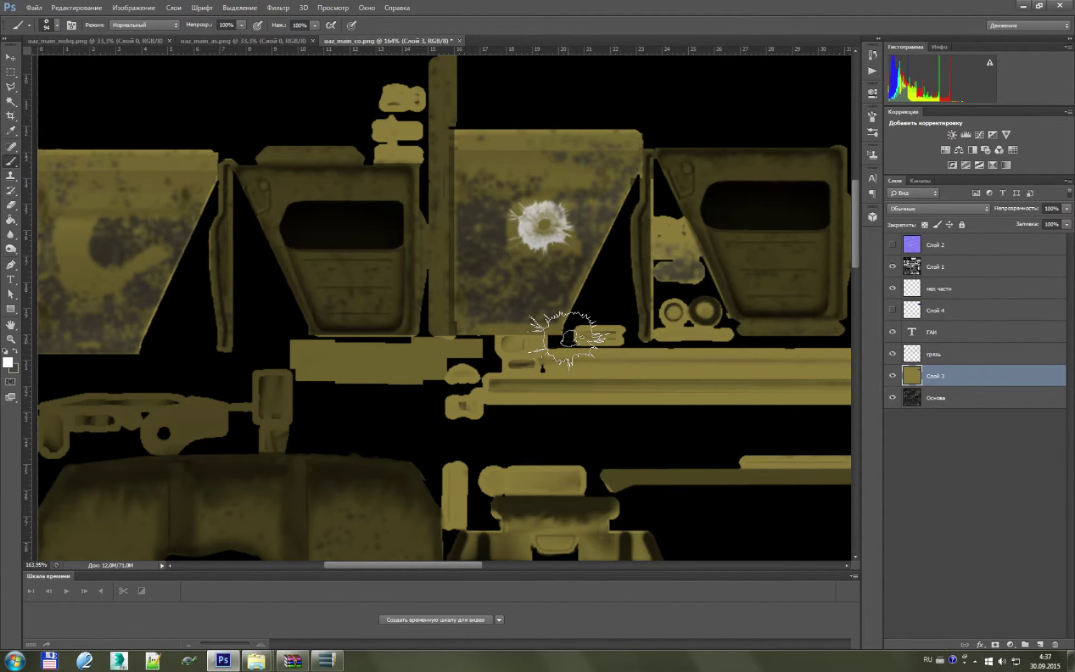
key(ctrl+z)
- Set the paint colour to grey 7e7e7e and stamp it on a new layer
click(8, 362)
click(724, 401)
click(963, 323)
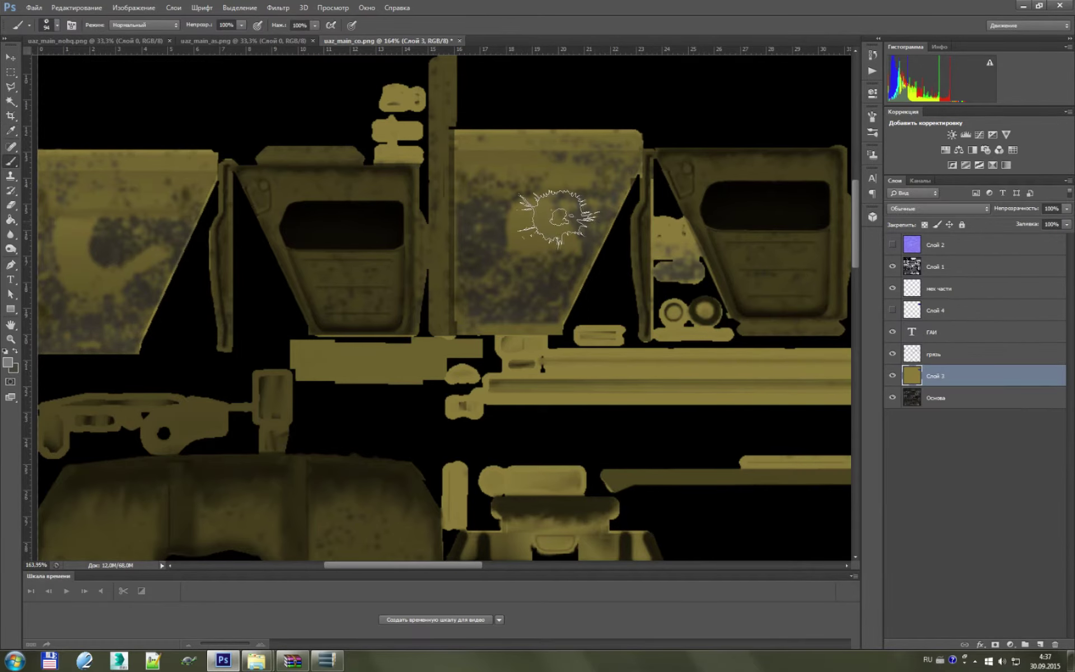
scroll(597, 420, down, 1)
scroll(597, 420, up, 2)
scroll(564, 274, up, 2)
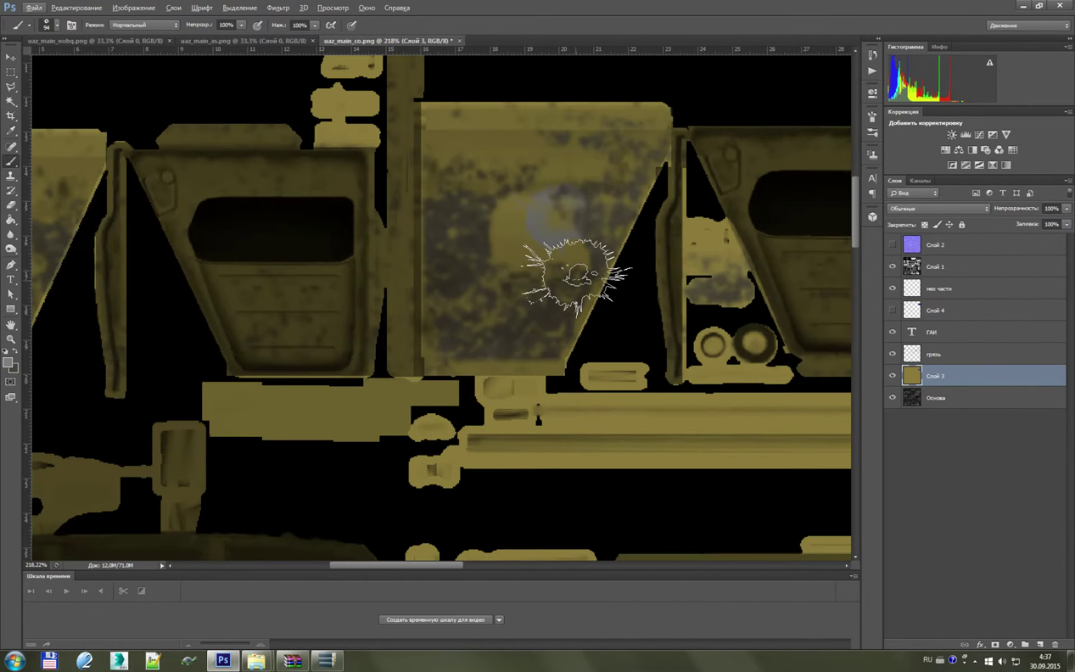
click(1040, 645)
click(535, 226)
scroll(560, 404, down, 3)
scroll(551, 311, up, 2)
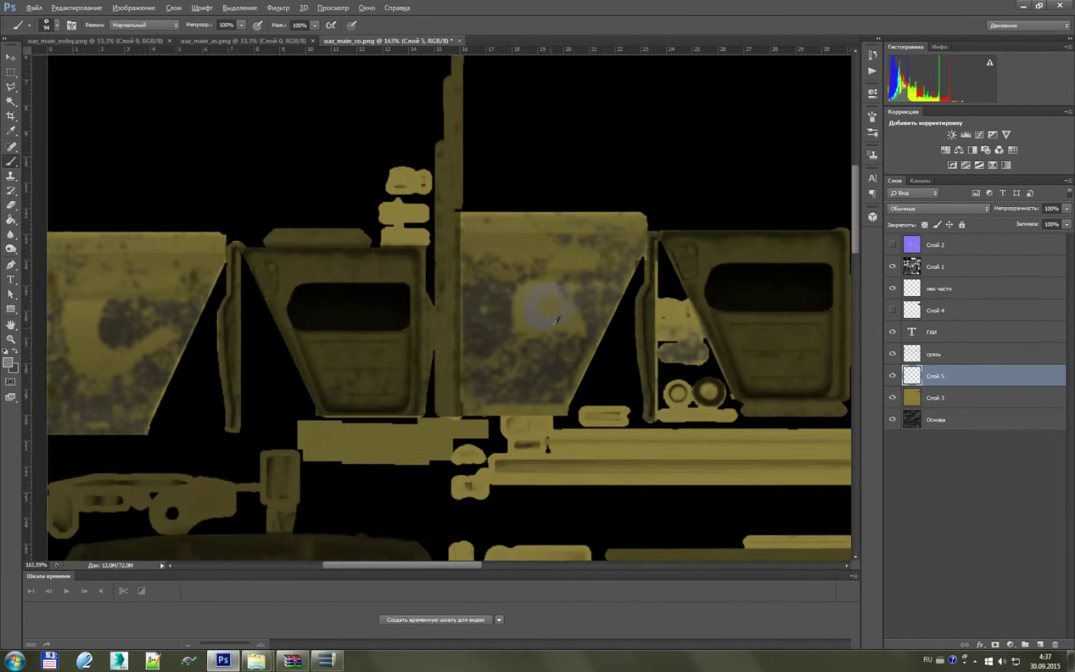
scroll(539, 312, up, 2)
- Shrink the brush to 40 px and stamp the grey bullet hole on the panel
right_click(596, 358)
drag(638, 301, 635, 296)
click(532, 311)
scroll(540, 308, up, 5)
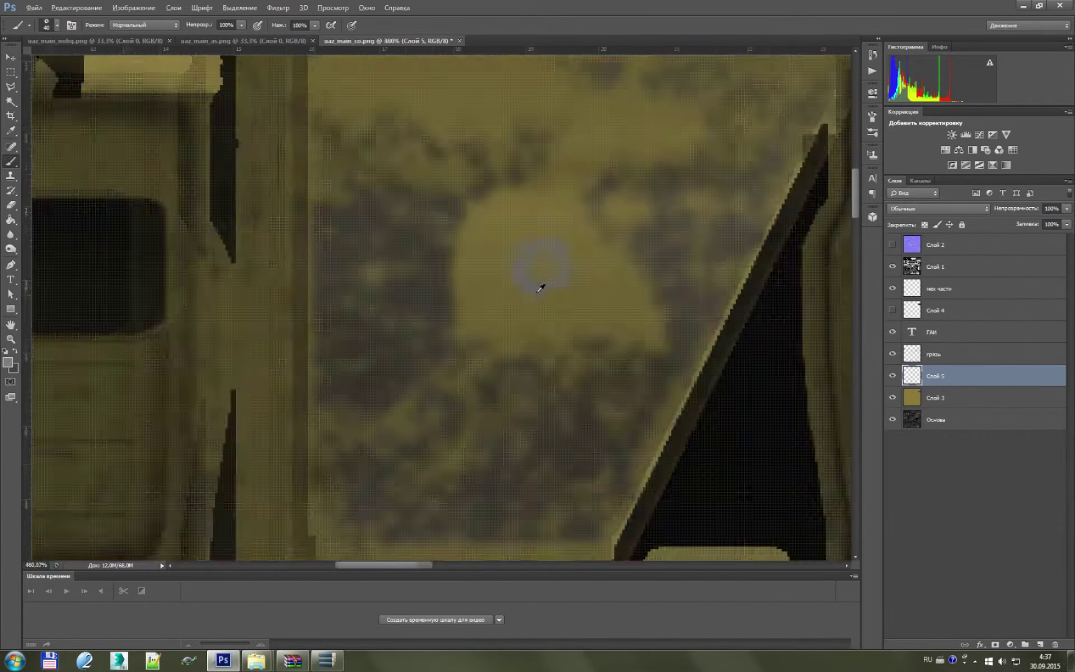
scroll(540, 283, down, 5)
scroll(549, 280, up, 5)
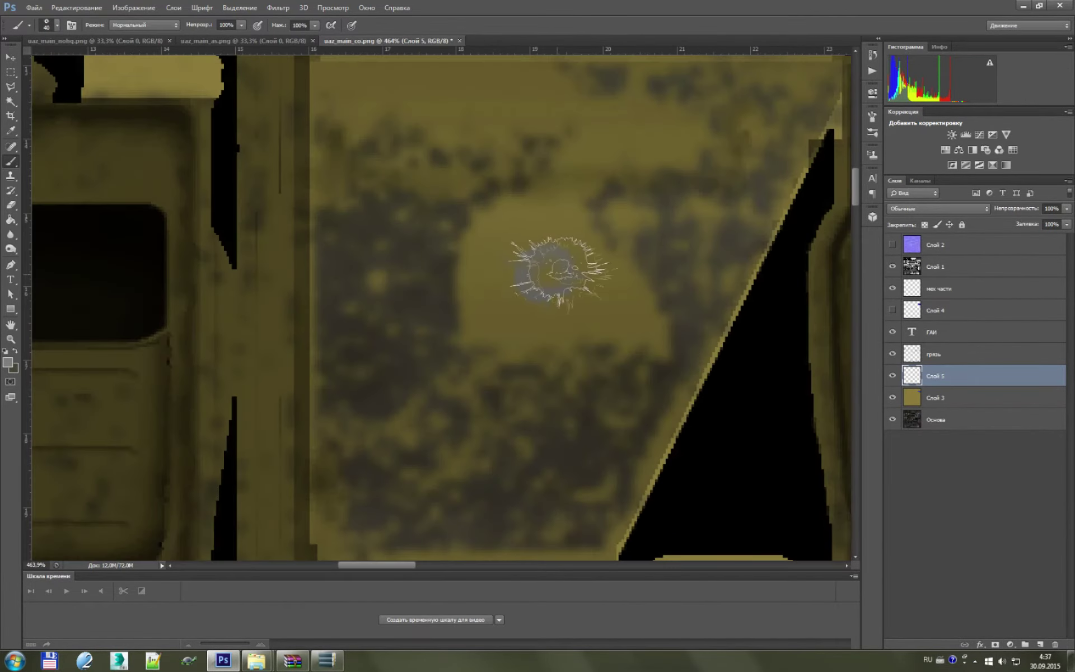
- Check the stamp by toggling Слой 3, then duplicate the bullet-hole layer
click(893, 398)
click(894, 397)
click(893, 398)
ctrl+click(912, 381)
key(ctrl+d)
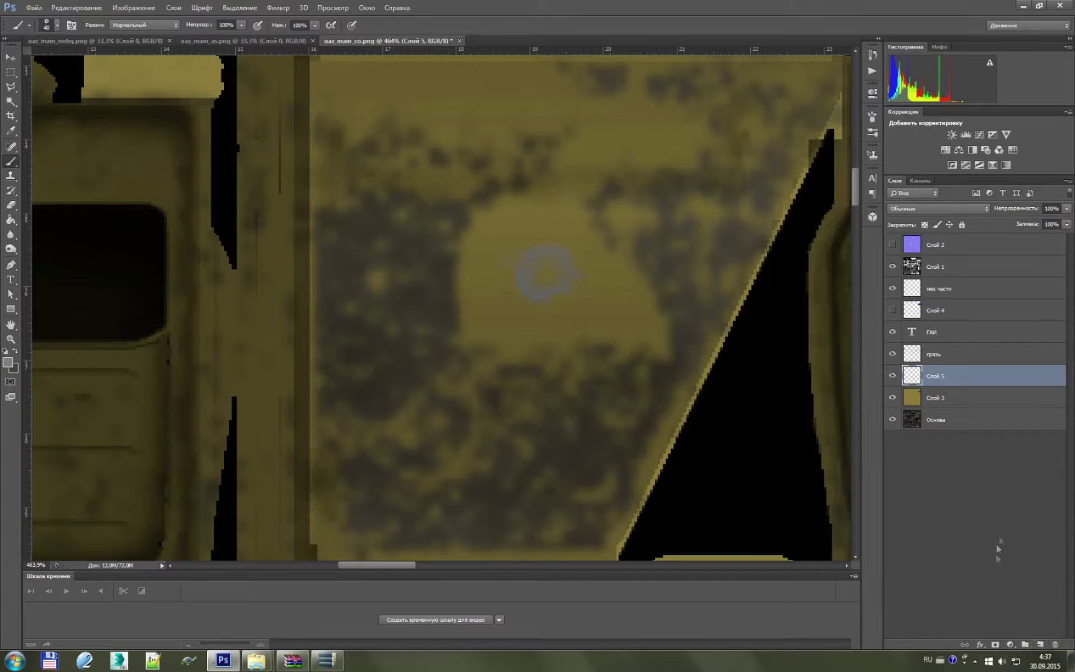
key(ctrl+j)
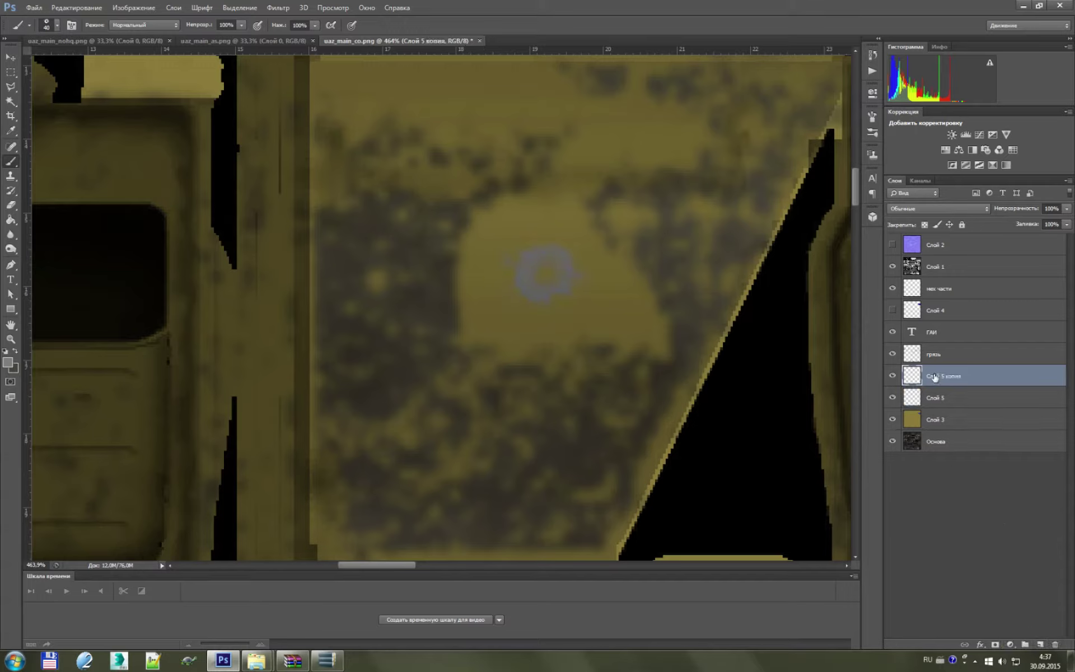
- Raise the duplicated bullet hole's brightness to 150 so it turns white
click(133, 8)
click(347, 36)
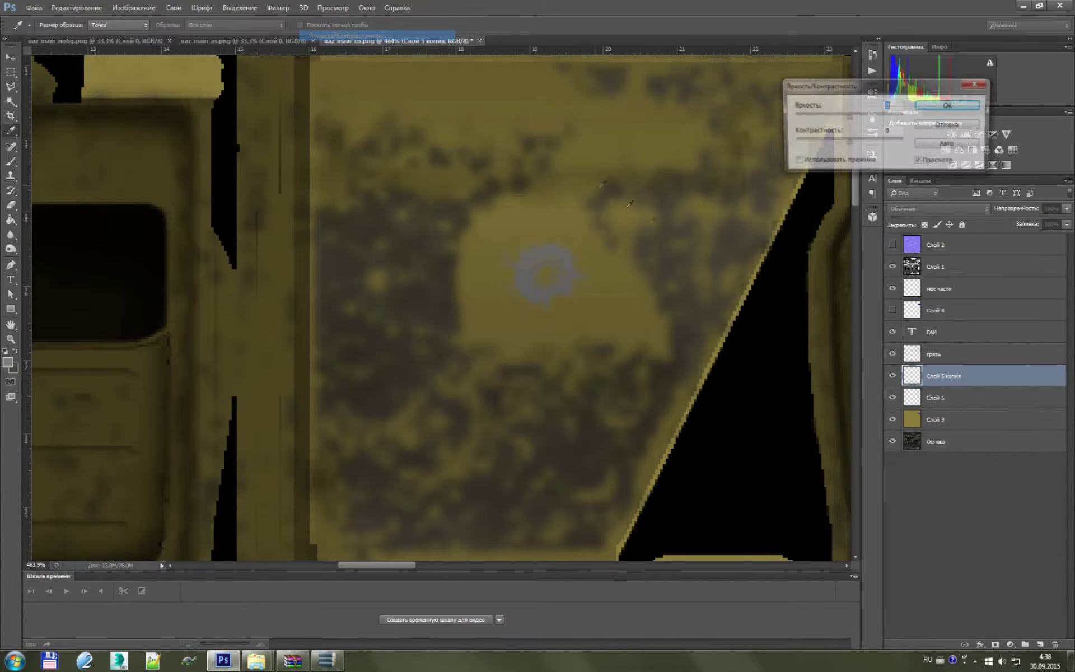
drag(848, 117, 1053, 107)
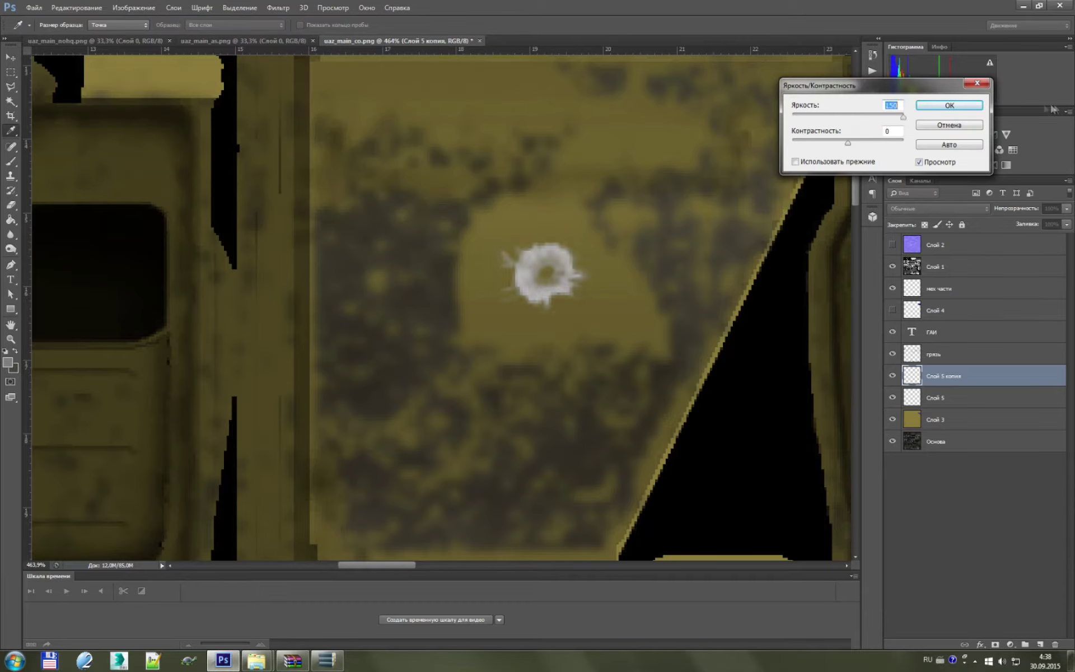
click(938, 106)
click(134, 8)
click(336, 35)
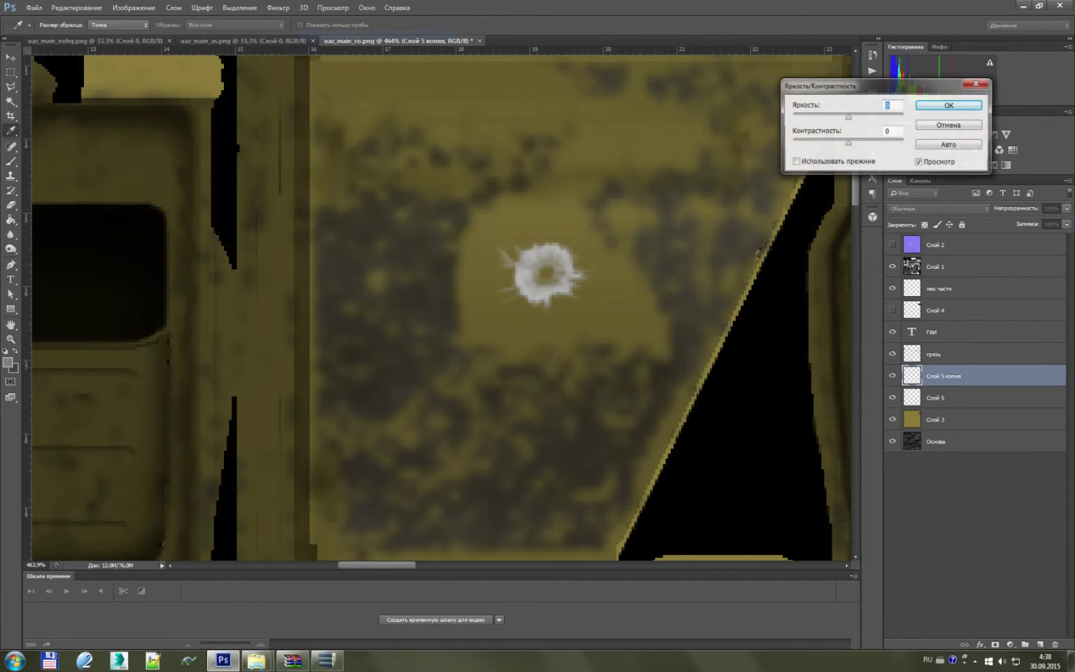
click(948, 106)
- Add a new layer beneath Слой 5 копия, fill it with mid grey 808080, and hide Слой 1
key(b)
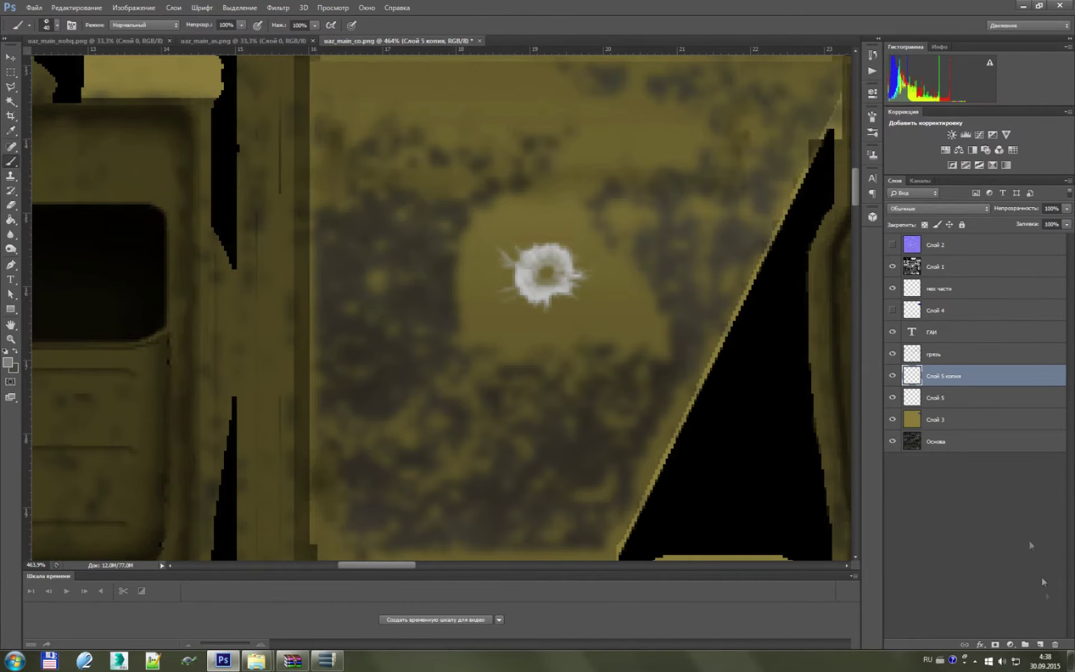
click(1039, 648)
drag(977, 378, 980, 404)
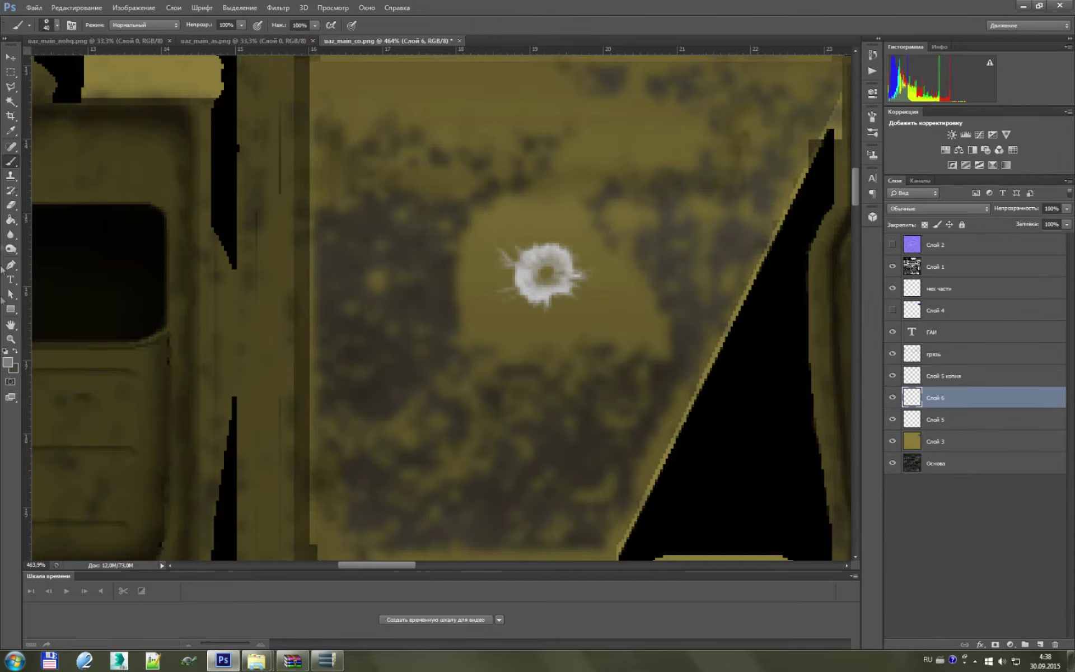
key(i)
click(8, 362)
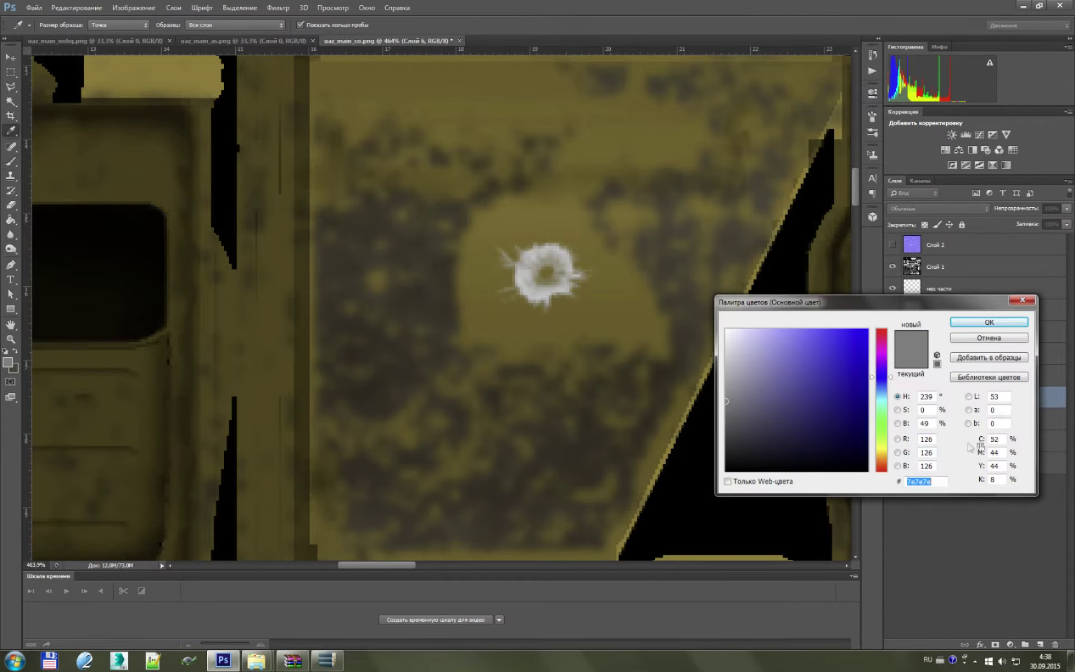
double_click(932, 423)
text(50)
click(966, 325)
key(g)
click(542, 386)
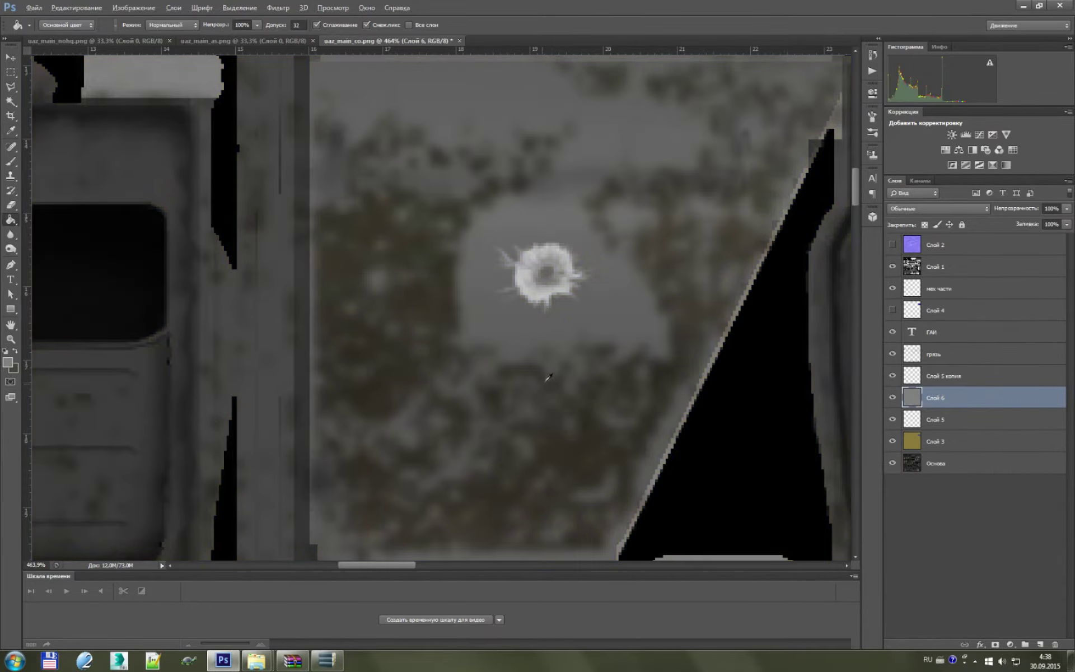
alt+scroll(547, 385, down, 2)
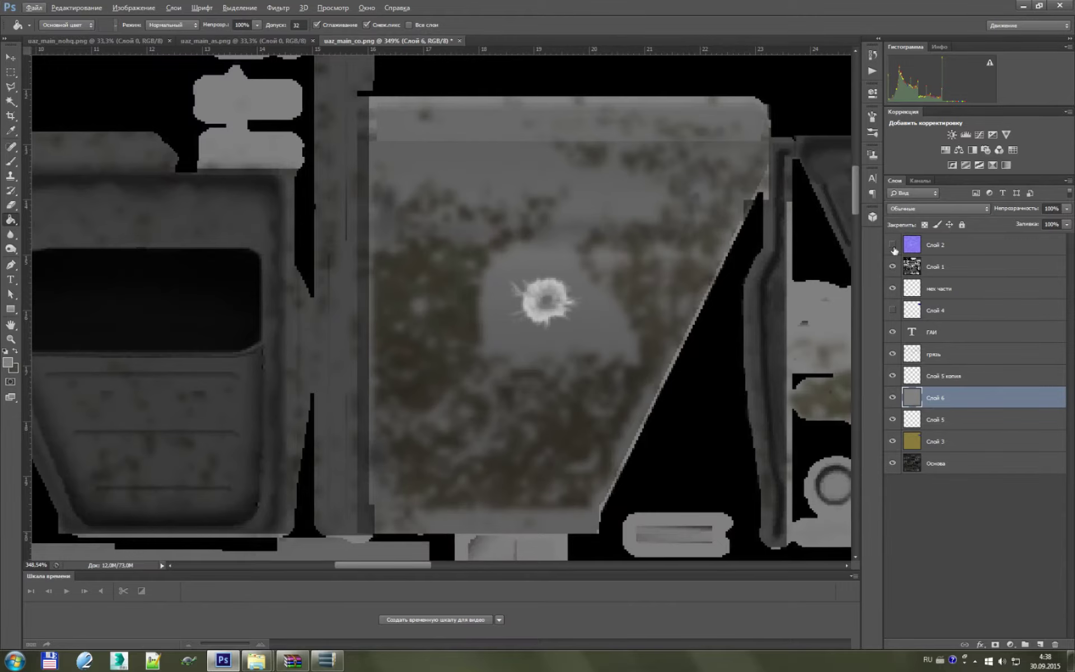
click(893, 267)
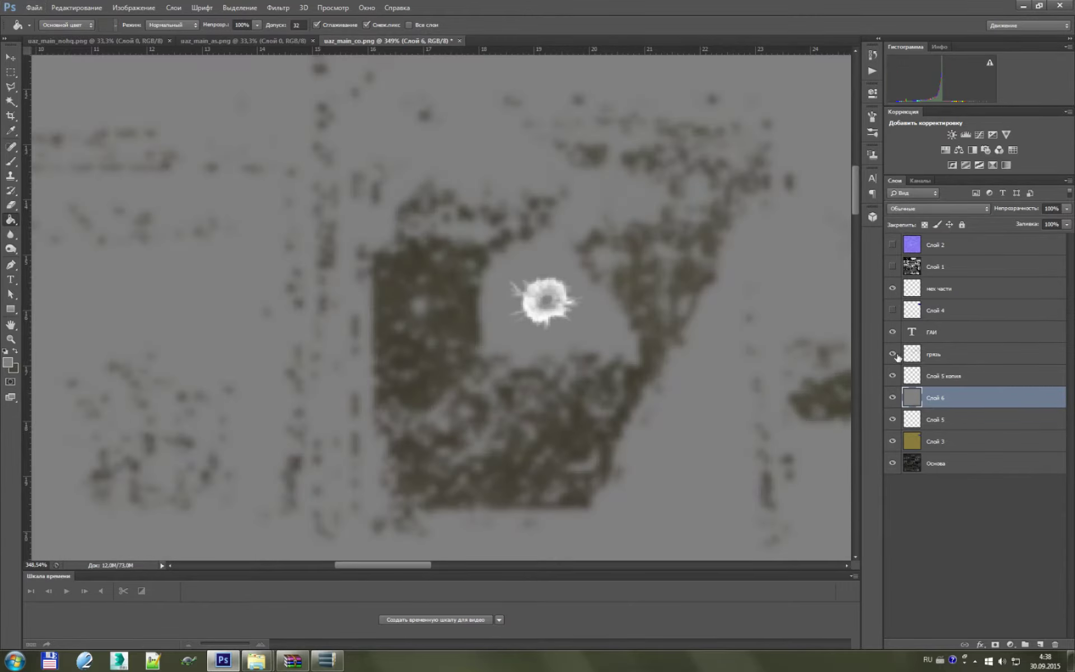
- Hide the грязь dirt layer and switch to the Brush tool
click(894, 354)
scroll(669, 348, up, 3)
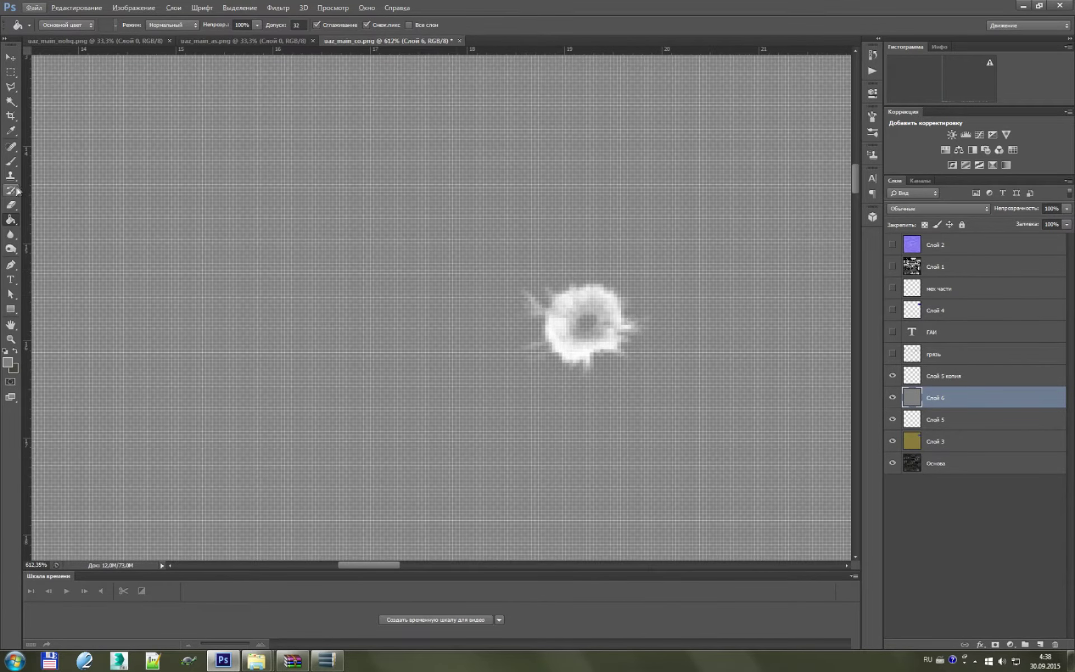
click(11, 161)
click(57, 25)
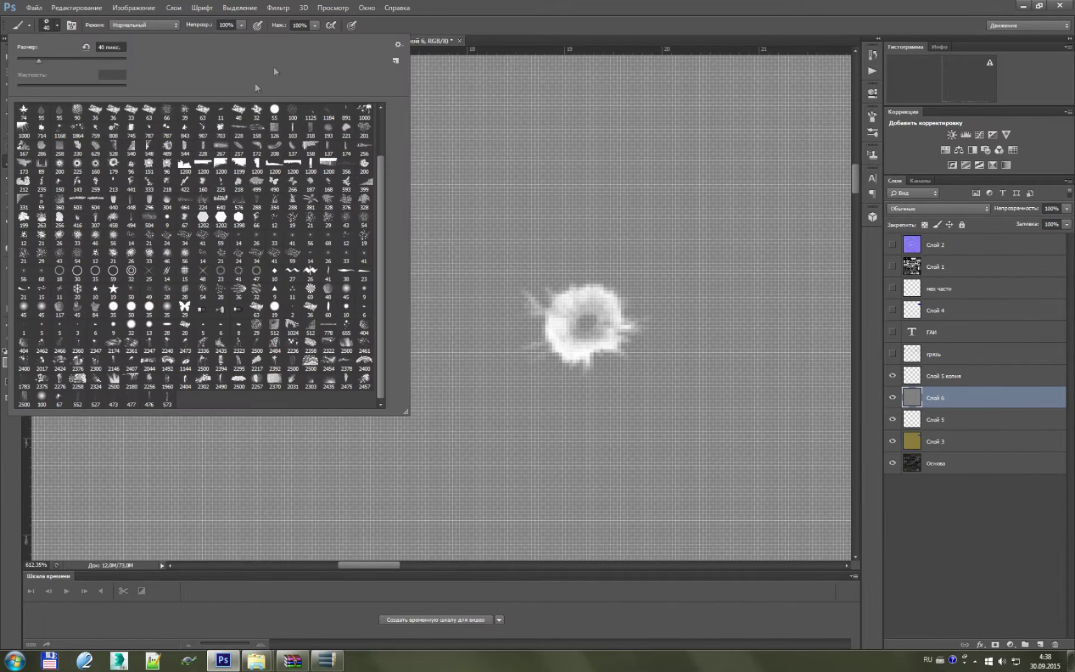
key(Escape)
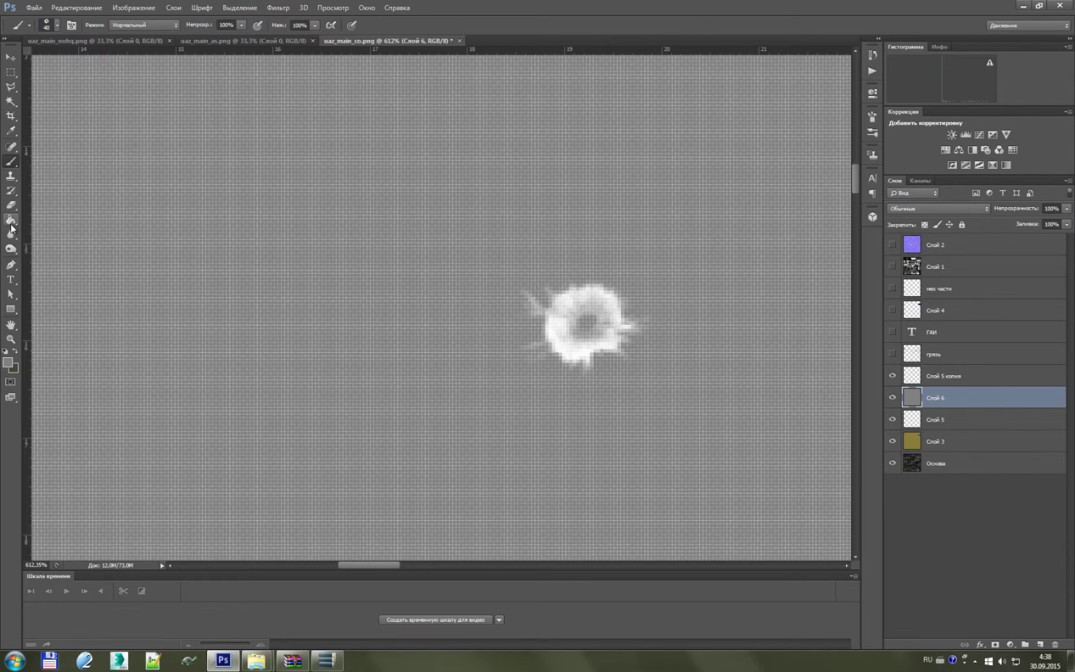
right_click(305, 229)
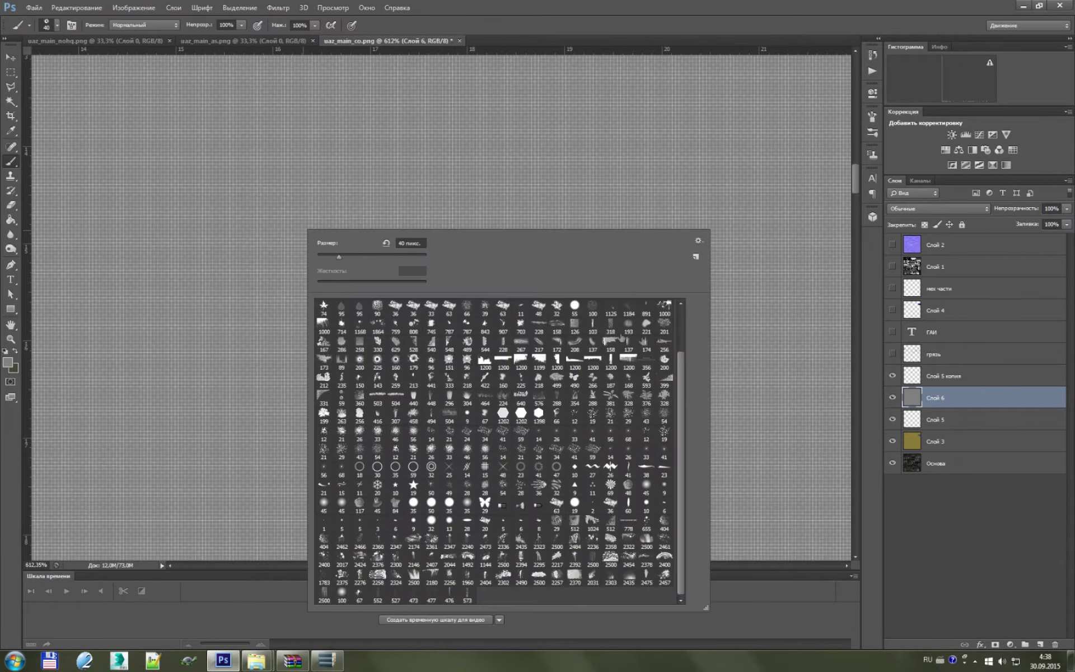
drag(683, 371, 696, 357)
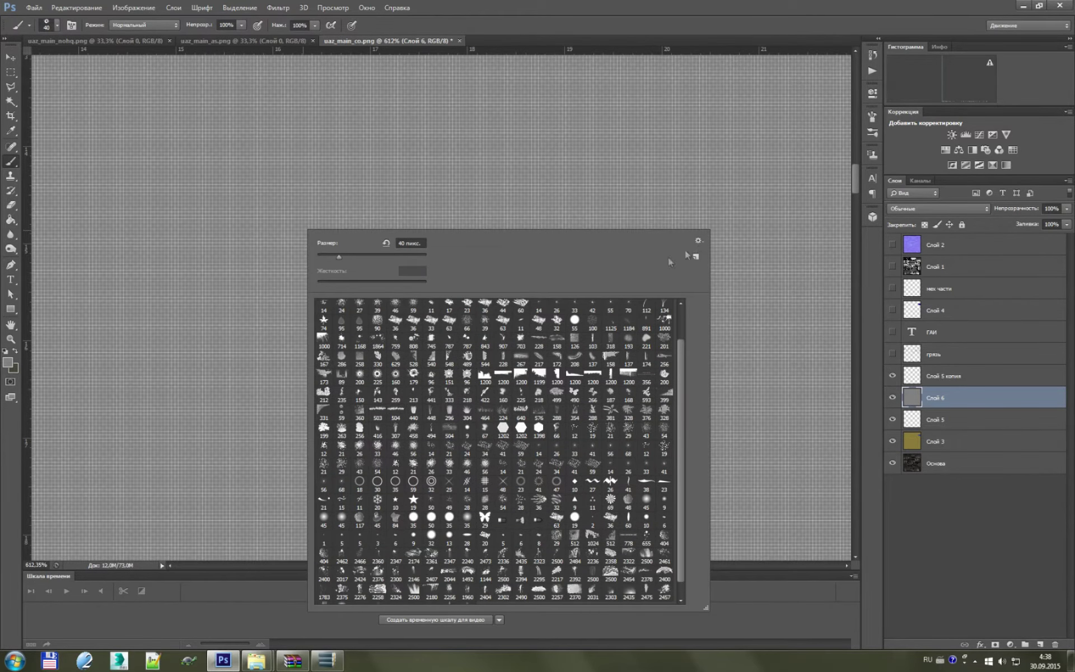
click(10, 294)
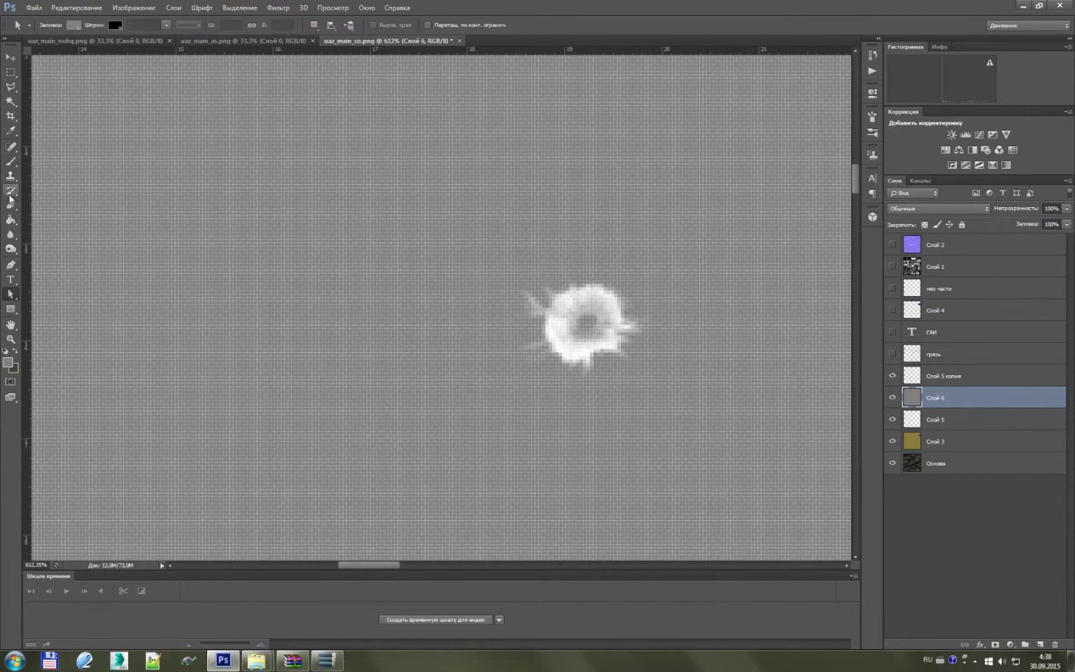
- Set the foreground colour to black 000000
click(10, 131)
click(8, 362)
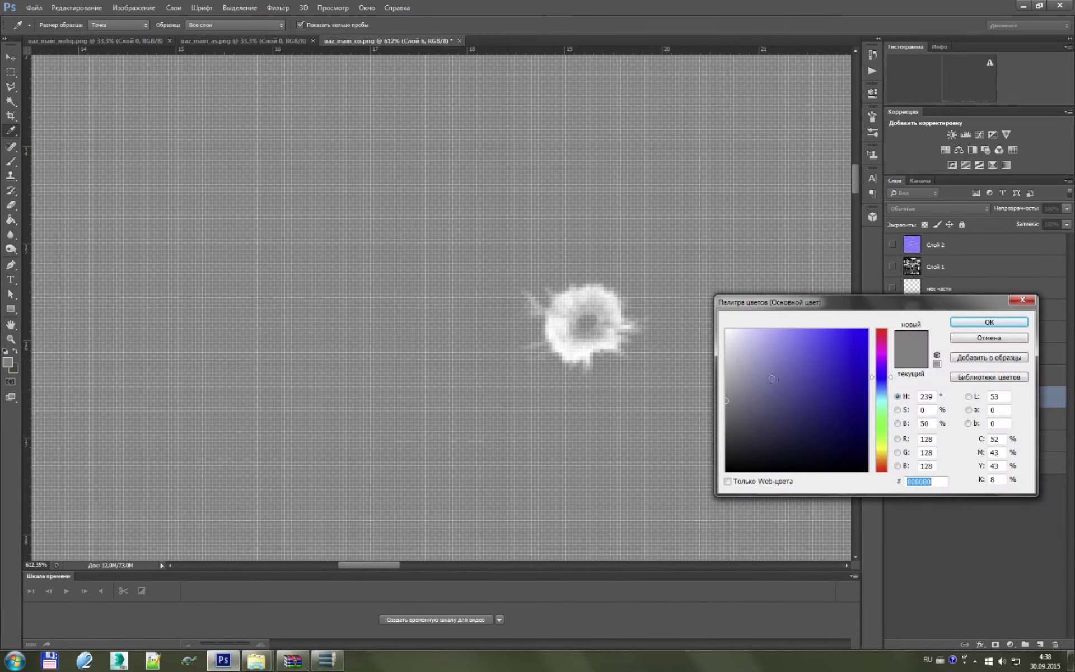
text(000000)
key(Return)
- Paint a black spot in the hole's centre with a hard round 10 px brush
key(b)
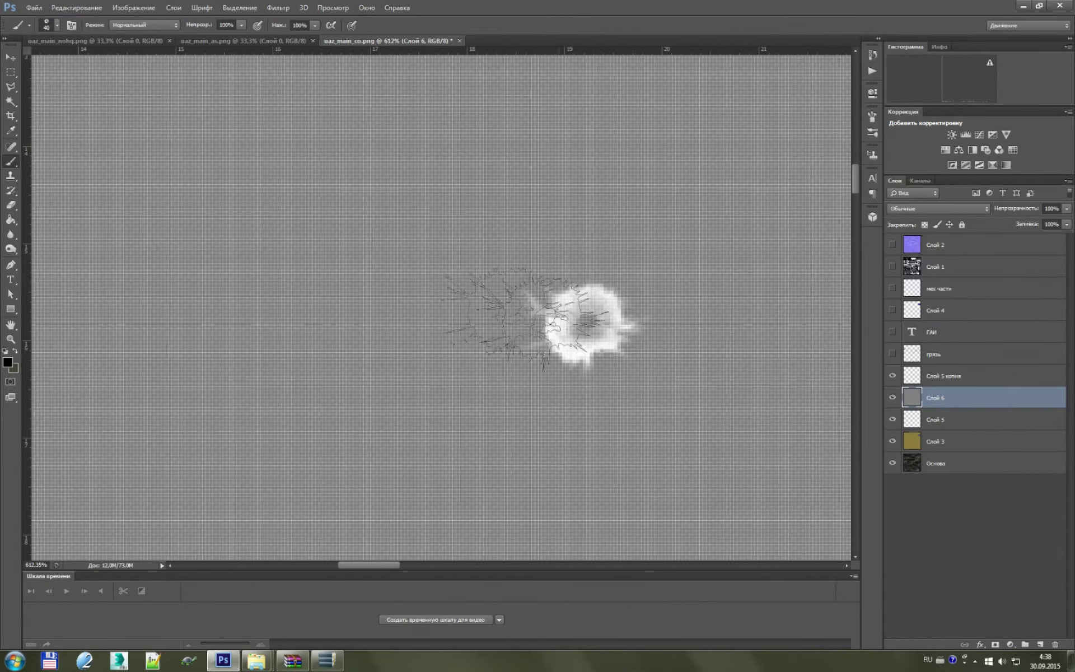
click(53, 24)
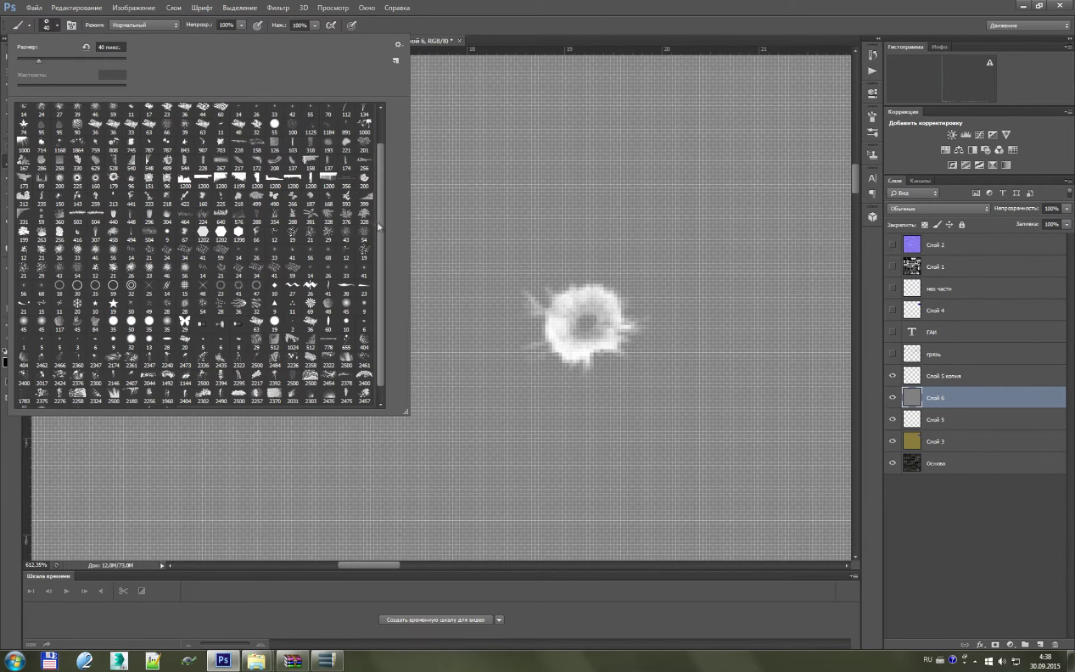
scroll(379, 153, up, 2)
click(113, 111)
right_click(665, 270)
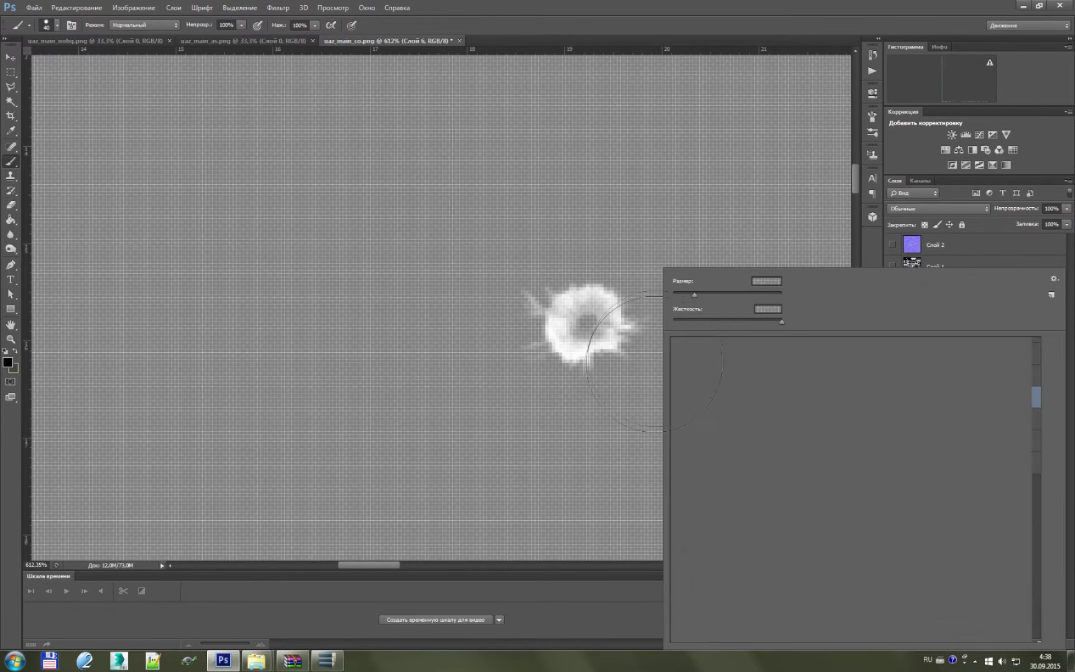
click(679, 294)
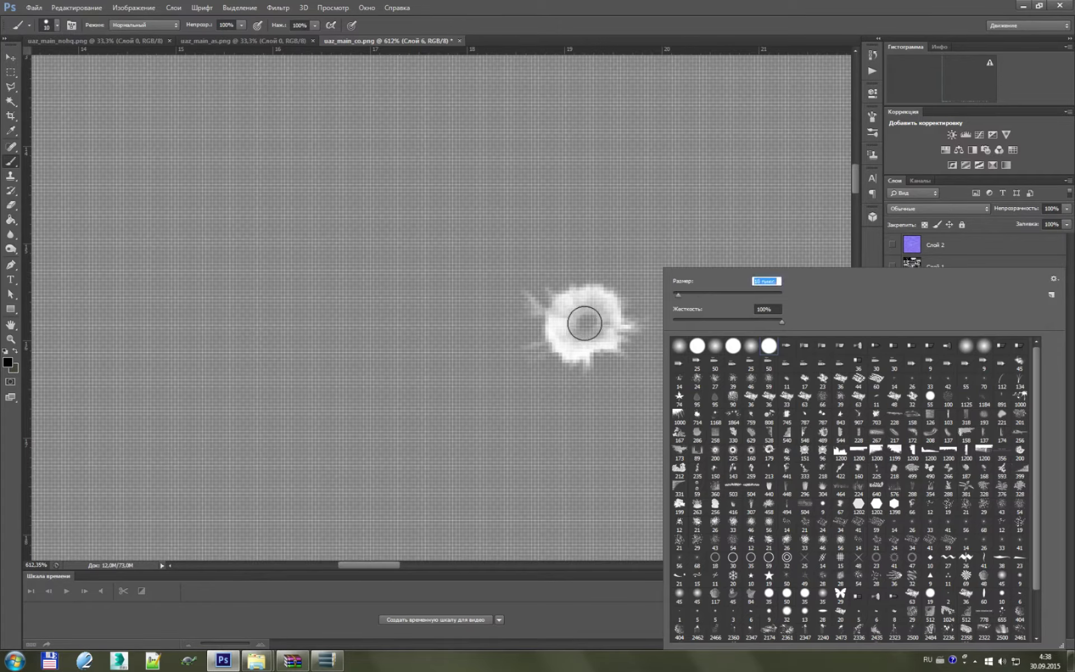
click(586, 321)
drag(586, 321, 588, 318)
scroll(587, 322, down, 3)
scroll(593, 348, down, 2)
scroll(616, 370, down, 3)
scroll(659, 399, up, 2)
scroll(677, 391, up, 1)
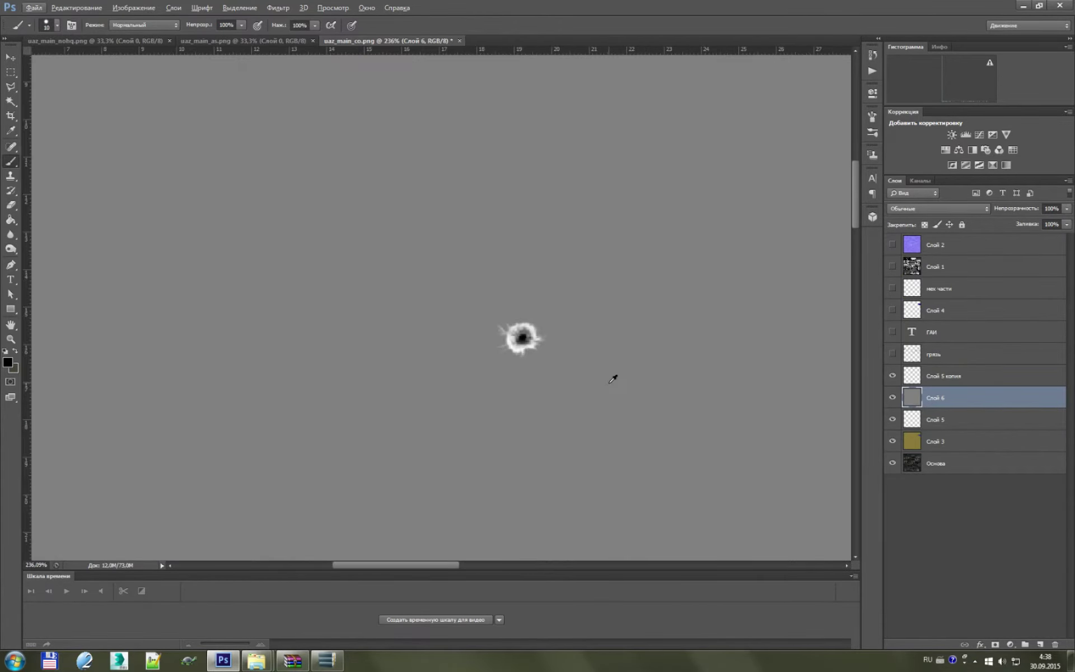
- Merge Слой 6 and Слой 5 копия into a single layer
shift+click(956, 385)
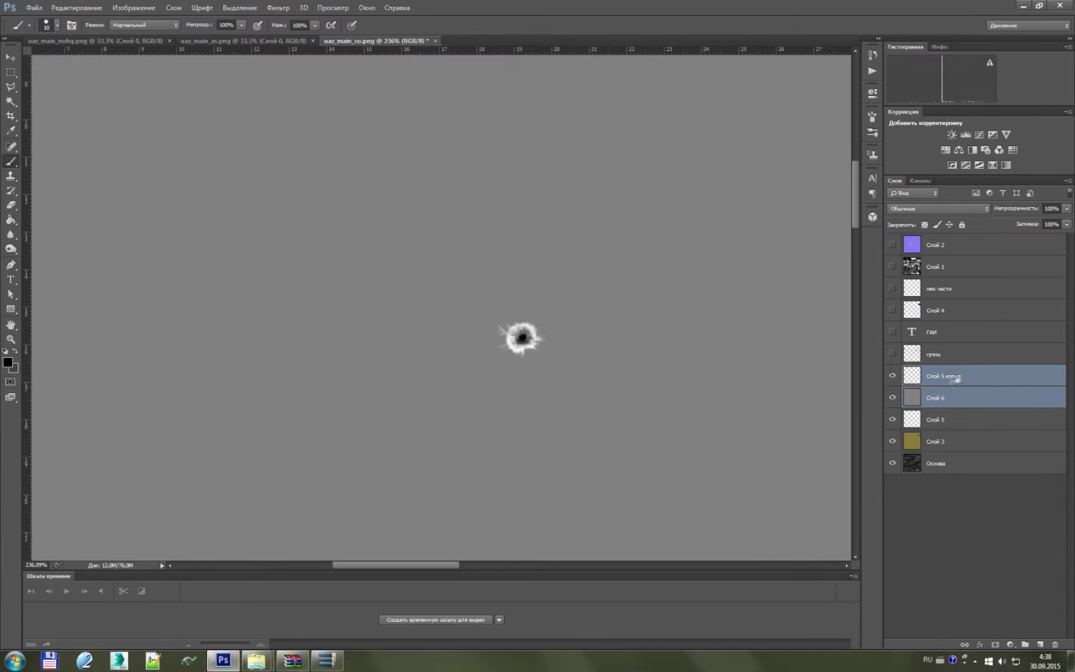
right_click(951, 381)
click(857, 475)
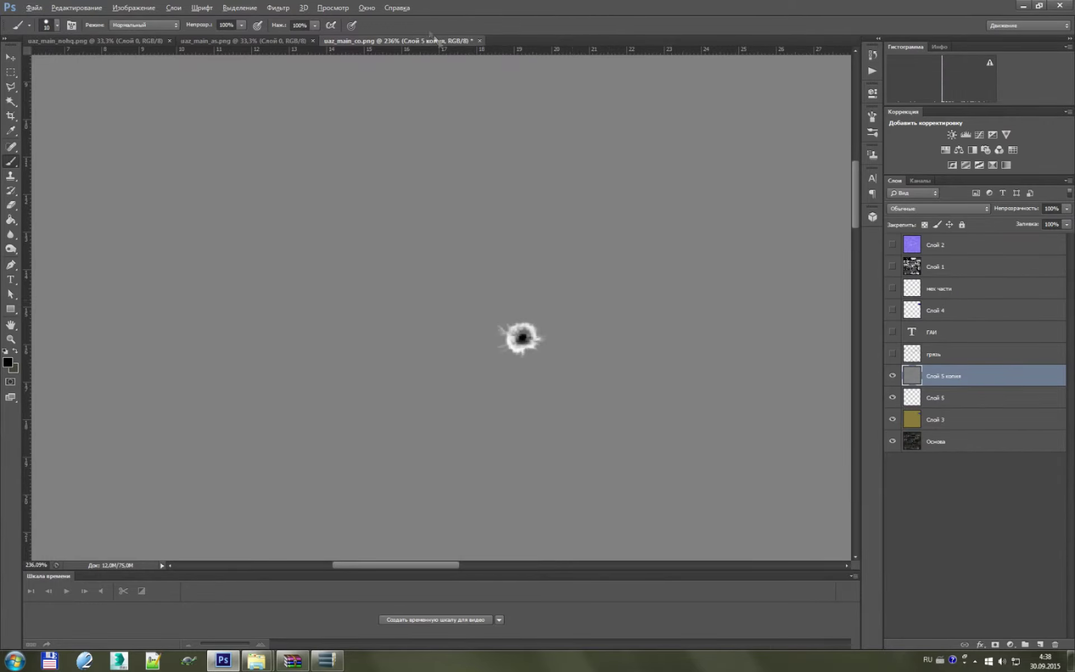
- Apply the NVIDIA NormalMapFilter at scale 4 after checking its 3D preview
scroll(428, 35, up, 1)
click(279, 8)
mouse_move(294, 243)
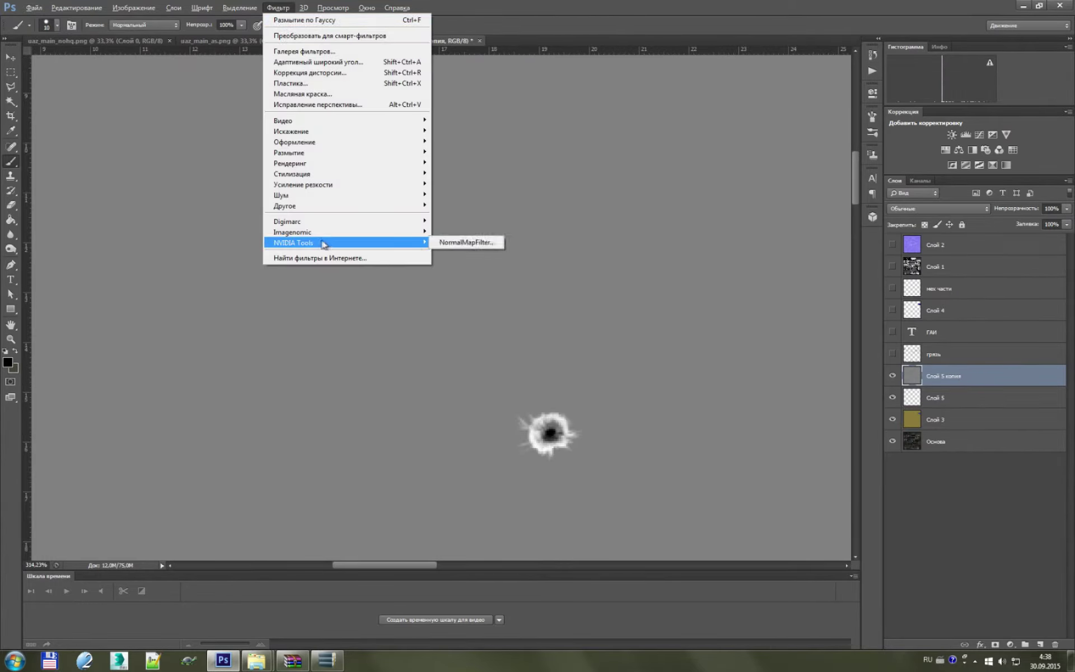
click(474, 244)
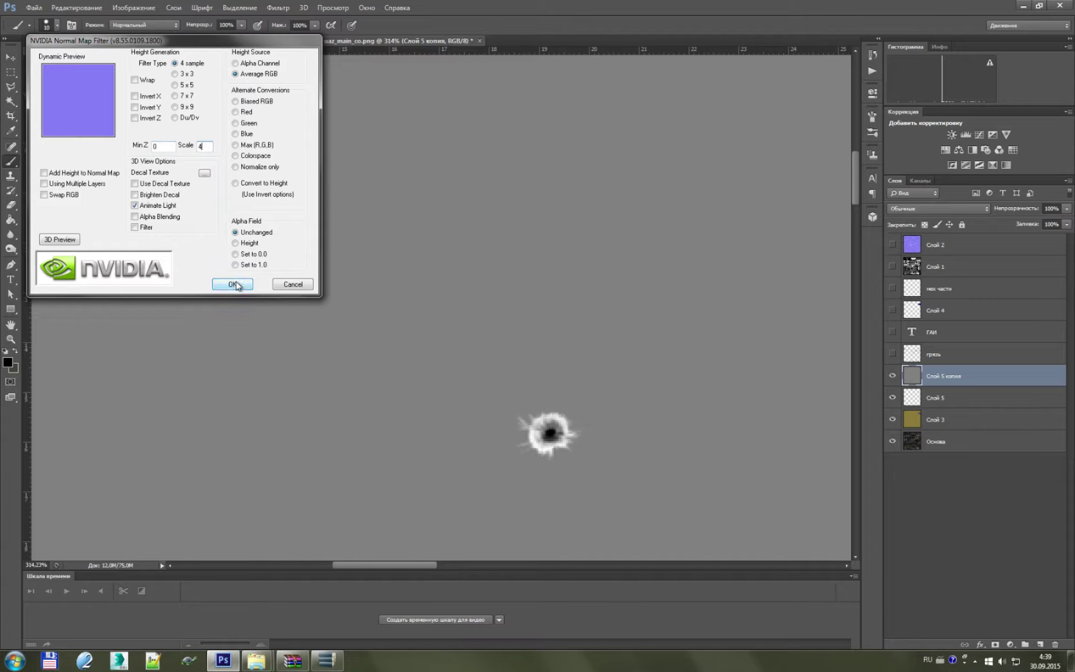
click(63, 240)
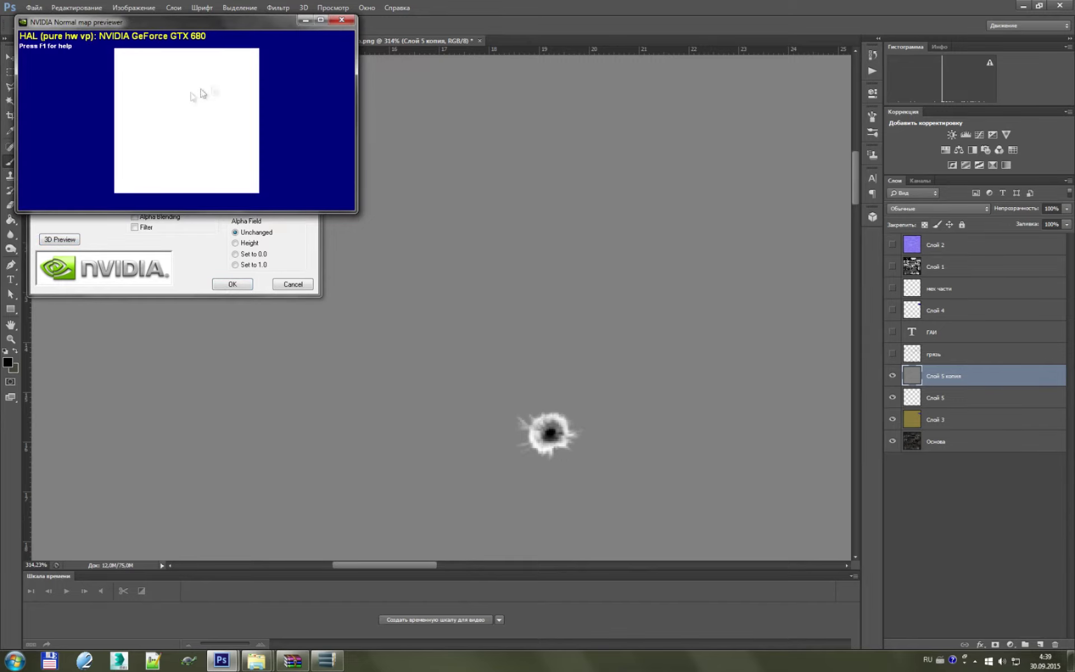
click(347, 23)
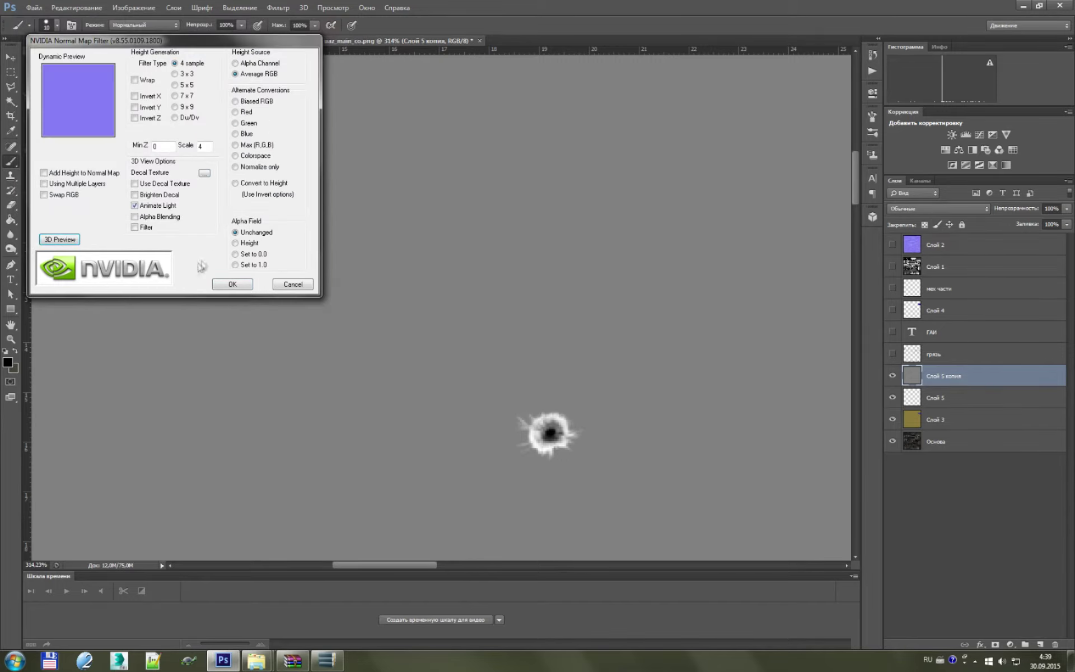
click(232, 284)
- Brush over the lower-right of the bullet-hole decal to touch it up
scroll(608, 408, down, 3)
scroll(610, 439, up, 4)
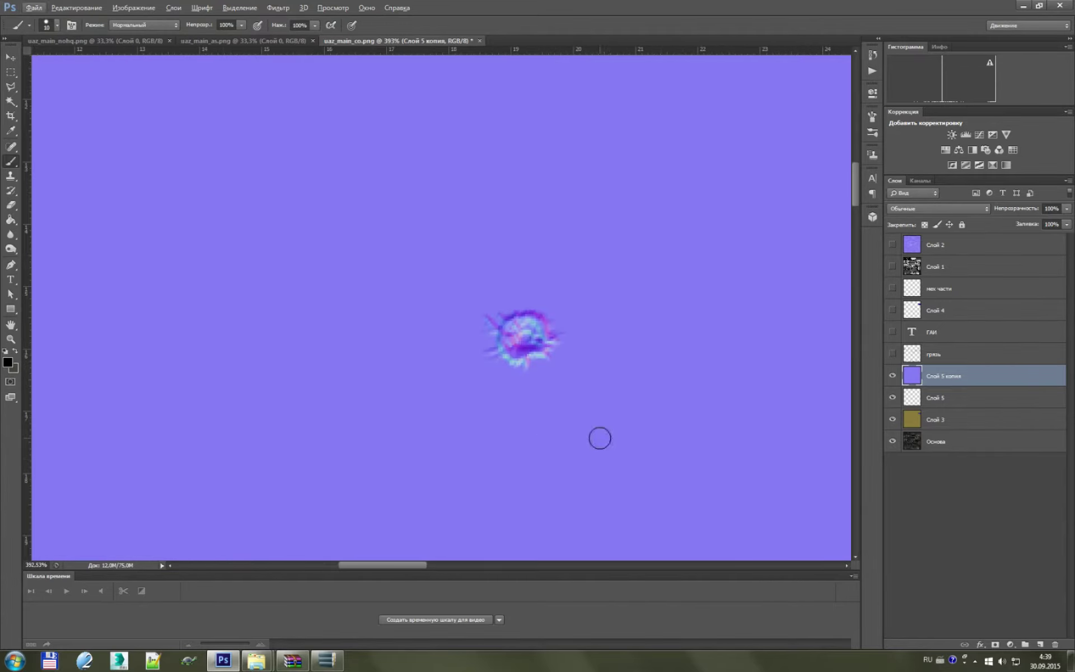
scroll(583, 371, up, 1)
scroll(584, 372, up, 1)
scroll(583, 372, down, 2)
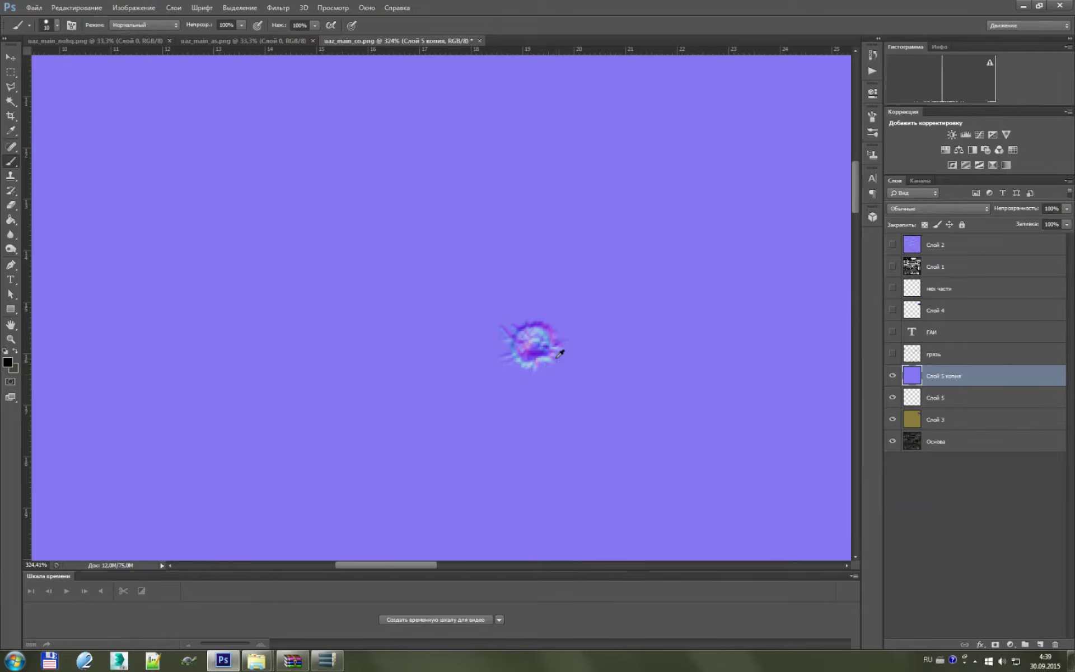
mouse_move(549, 346)
mouse_down()
mouse_move(518, 359)
mouse_move(547, 345)
mouse_move(532, 336)
mouse_move(542, 357)
mouse_move(538, 348)
mouse_move(624, 356)
mouse_up()
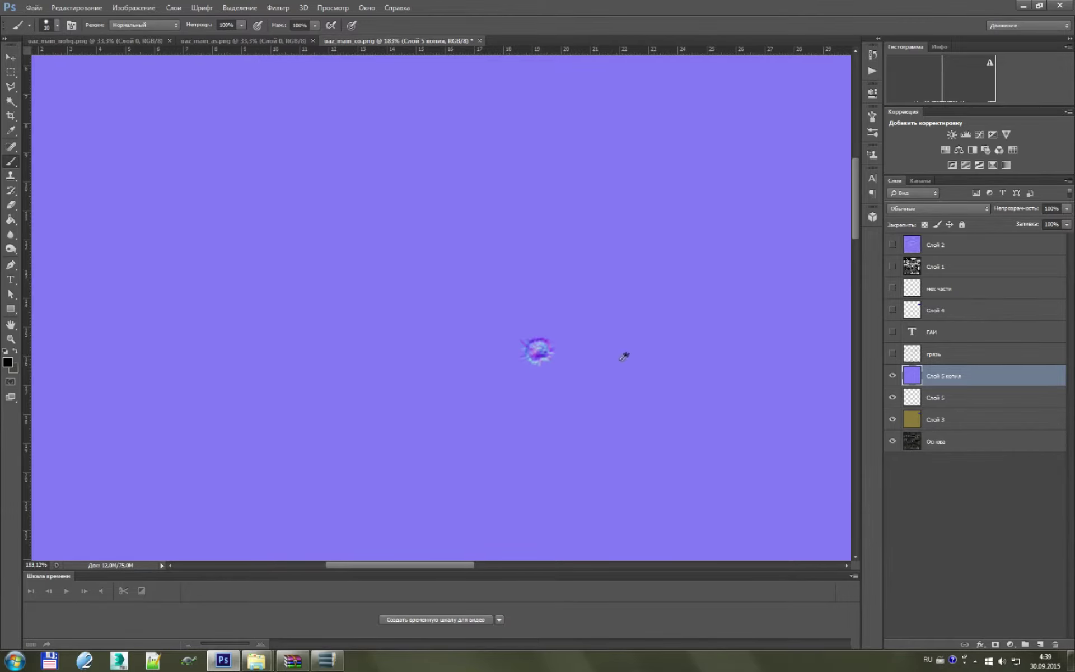
scroll(574, 363, down, 4)
scroll(574, 363, down, 1)
scroll(574, 363, up, 1)
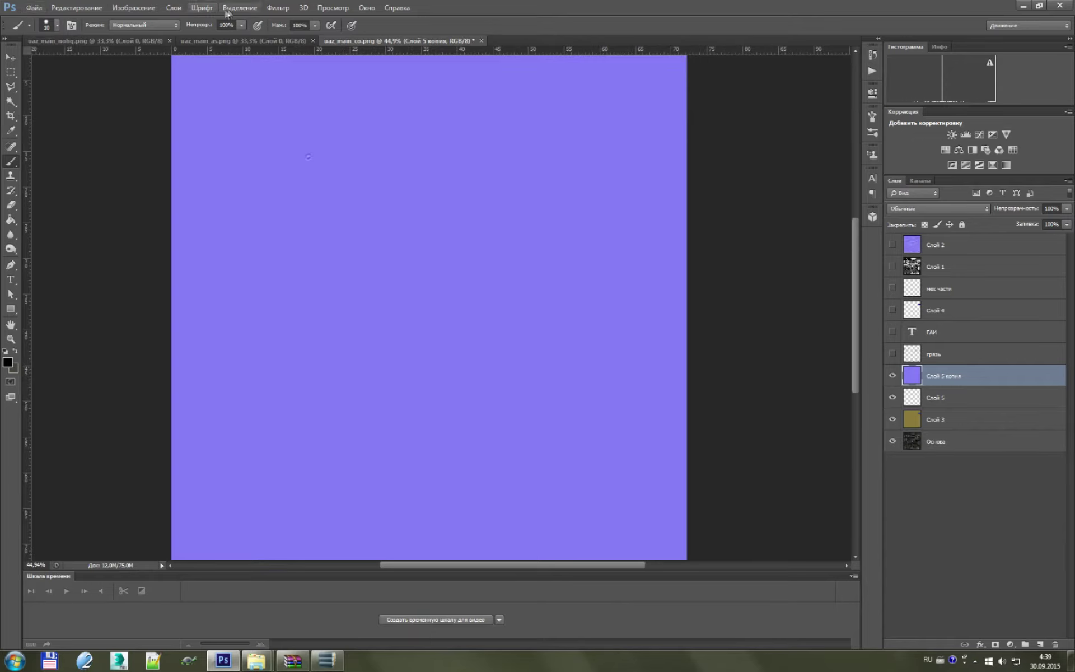
- Select the flat purple background with Color Range at fuzziness 1 and delete it
click(240, 8)
click(260, 105)
drag(552, 83, 547, 83)
click(437, 182)
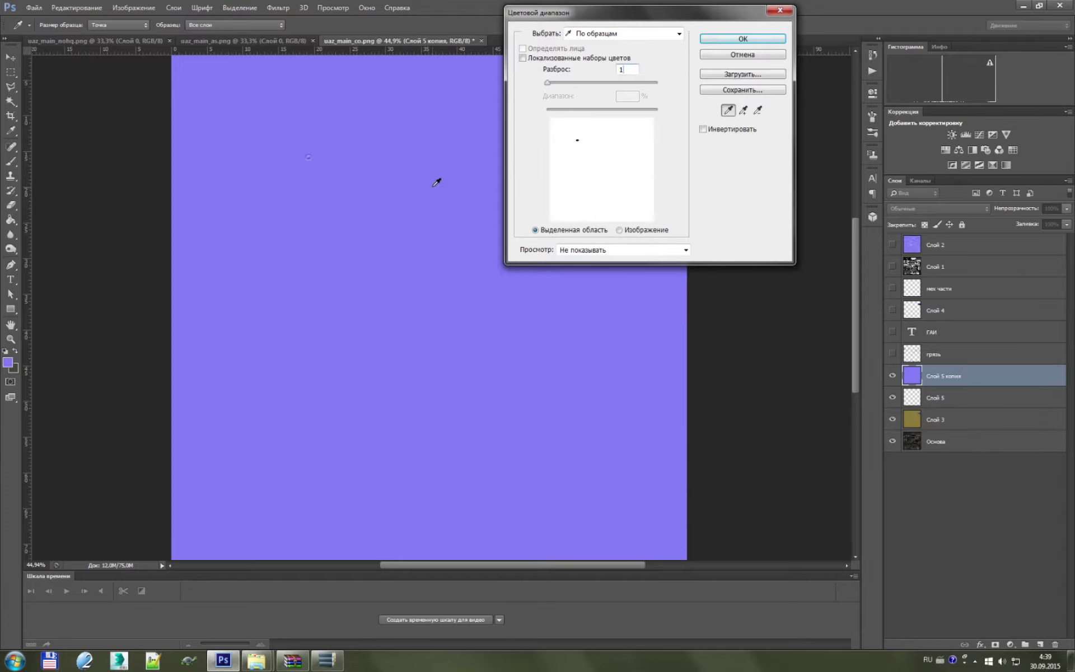
click(742, 39)
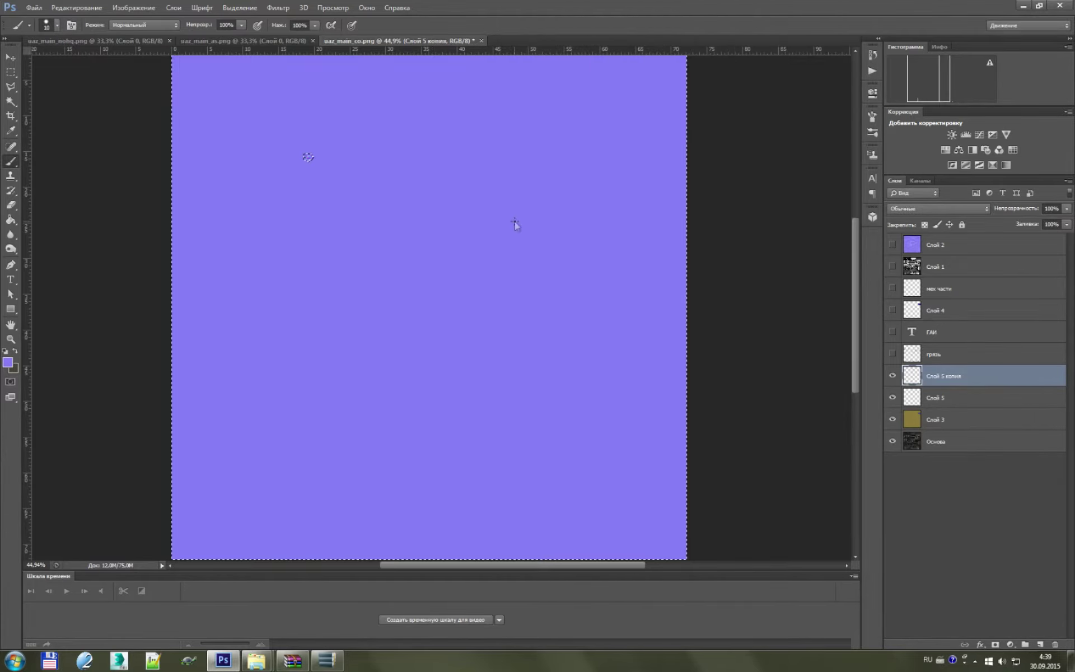
key(Delete)
key(b)
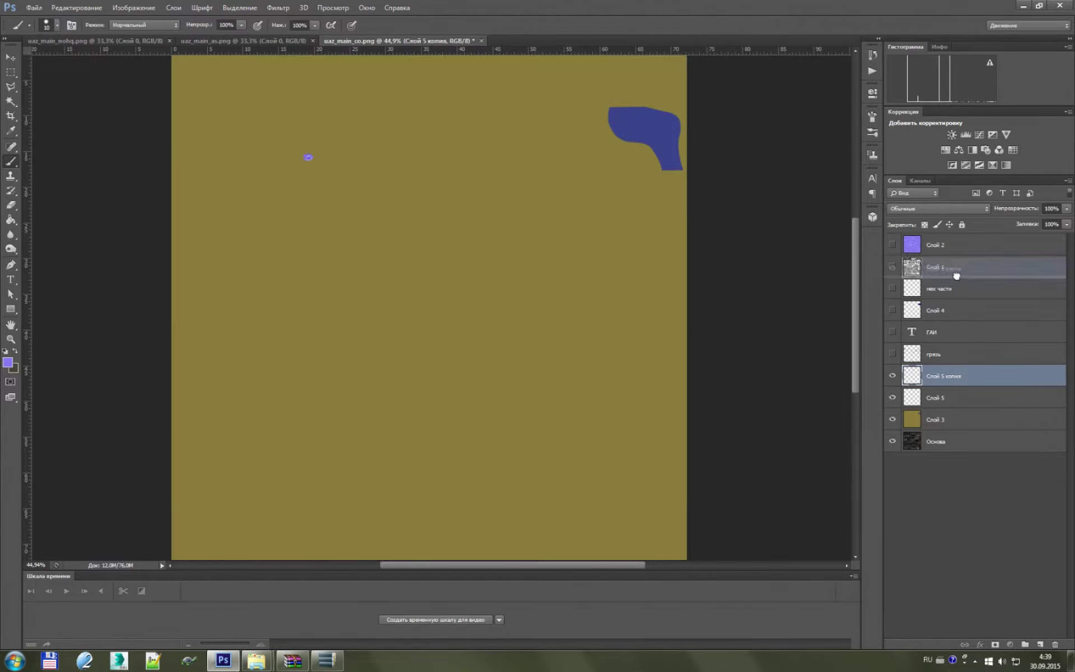
- Move Слой 5 копия to the top, show Слой 2, and merge the two layers
drag(947, 379, 953, 241)
click(893, 266)
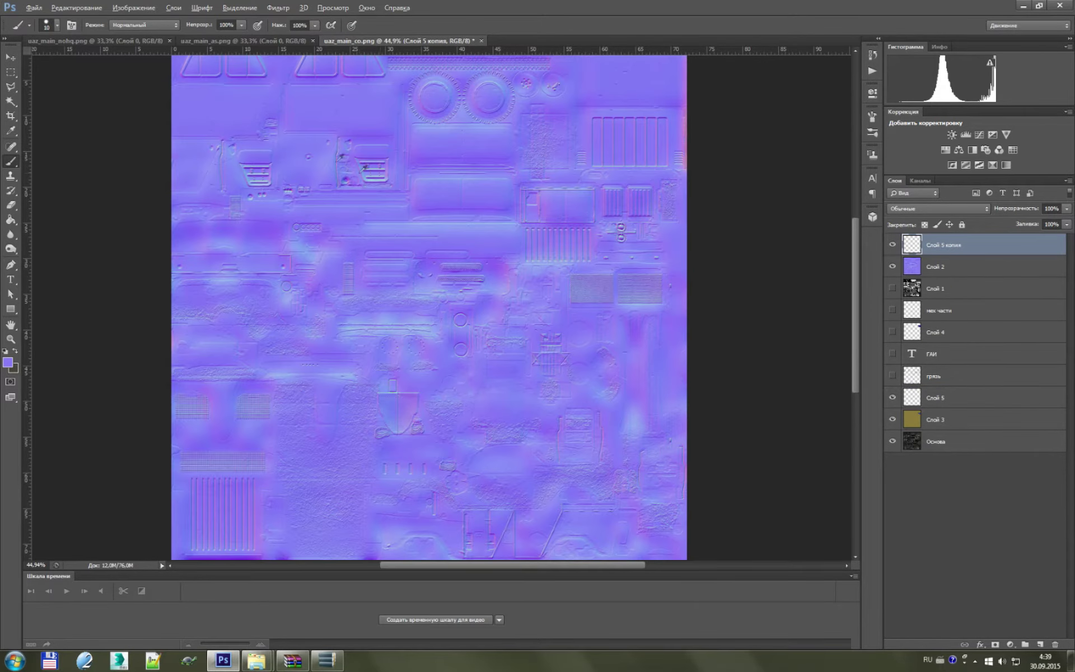
scroll(407, 195, up, 5)
click(952, 267)
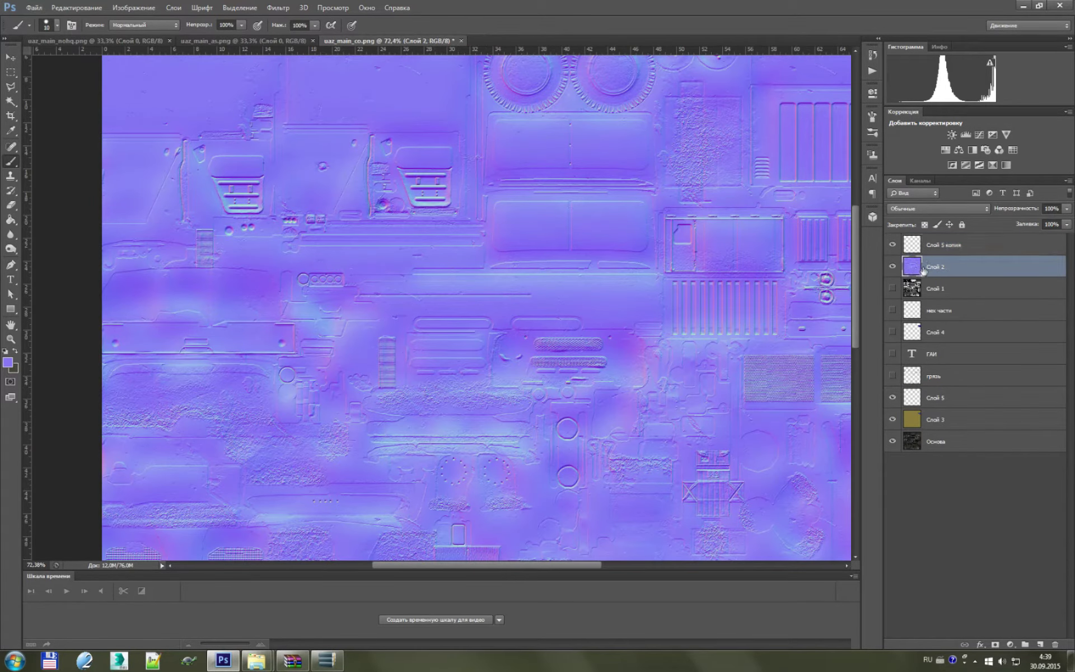
scroll(353, 163, up, 2)
scroll(350, 159, up, 2)
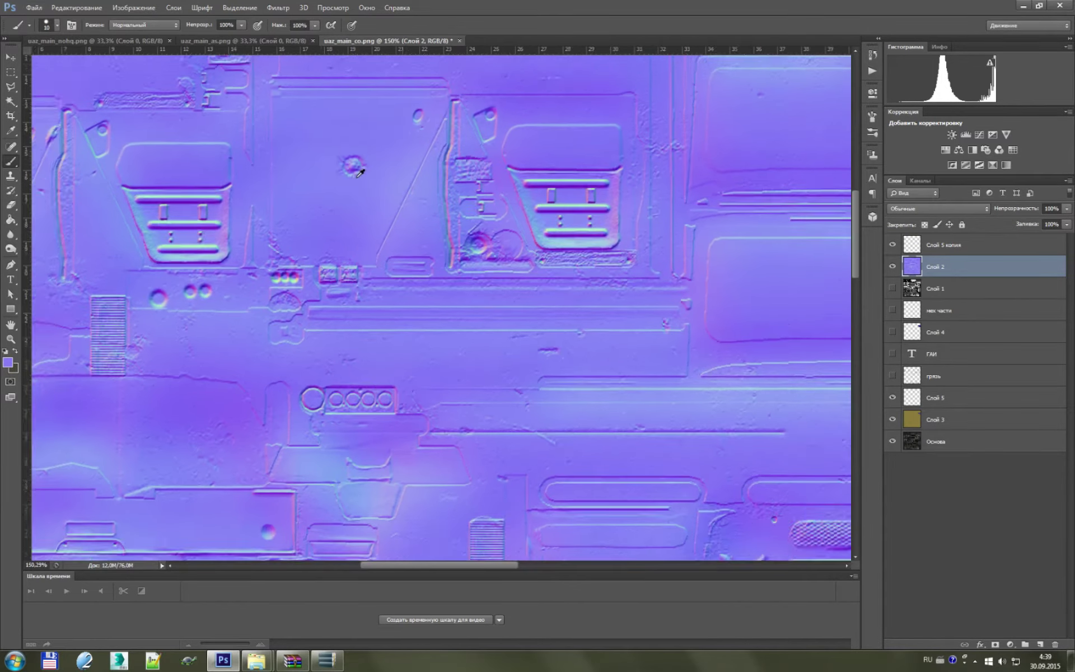
scroll(364, 184, up, 1)
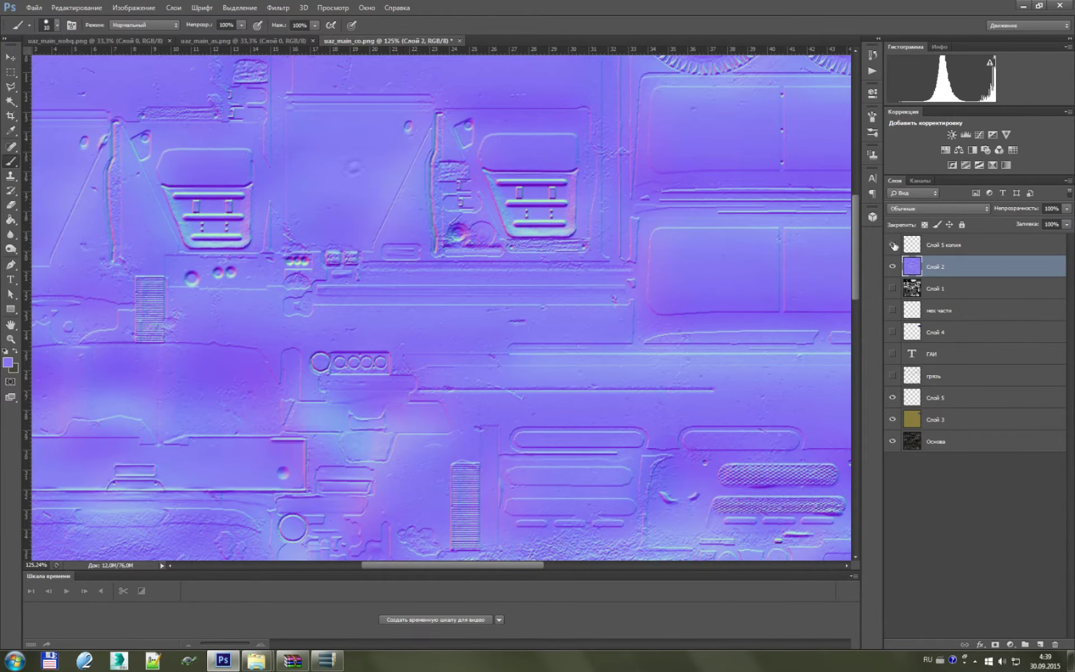
ctrl+click(957, 246)
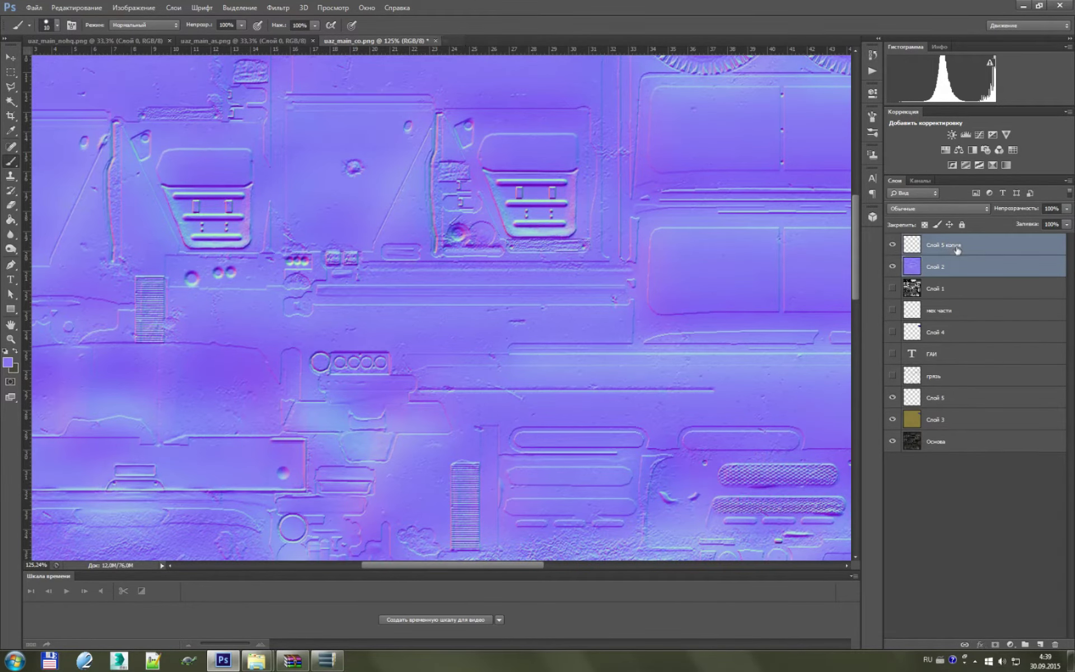
right_click(958, 246)
click(871, 475)
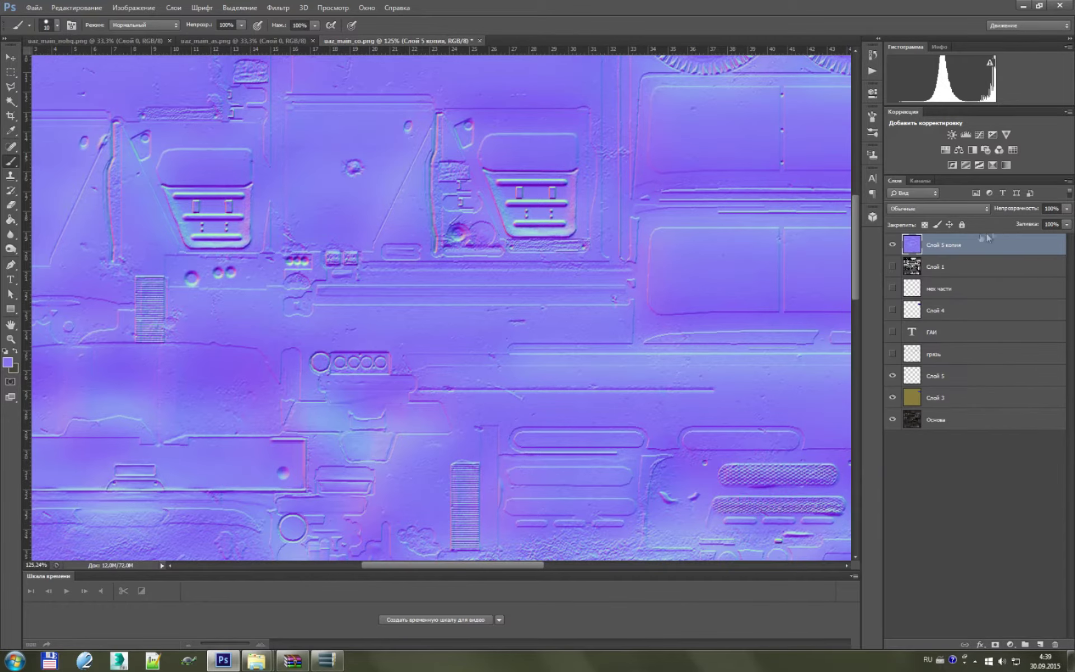
scroll(451, 307, down, 6)
scroll(448, 308, down, 4)
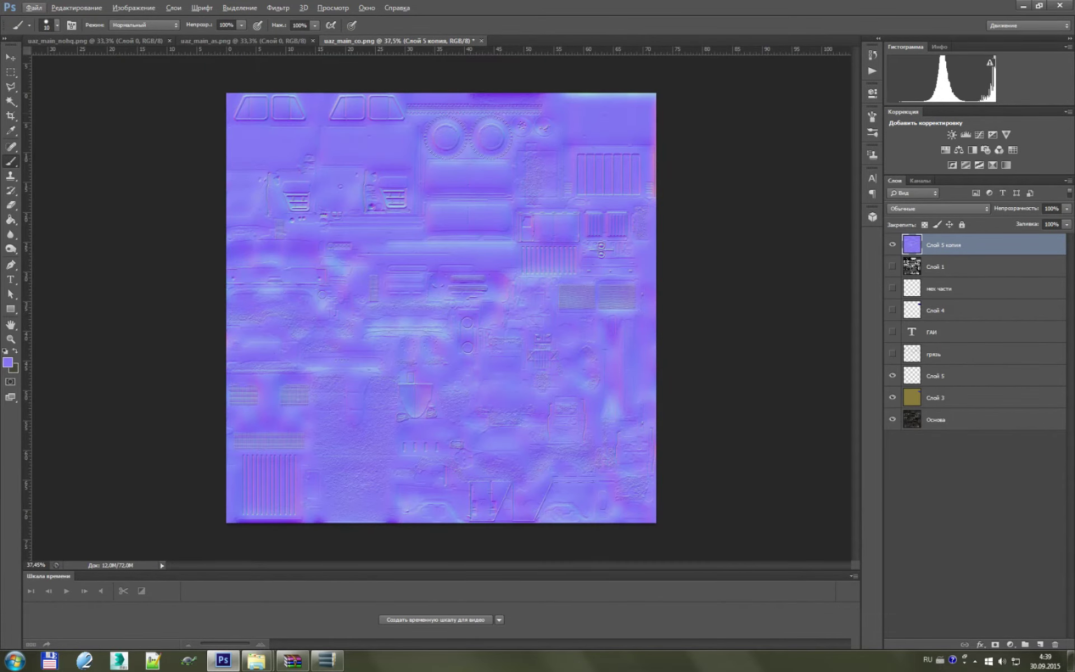
- Attempt a PNG Save As over uaz_main_nohq.png, which fails because that file is open
click(34, 8)
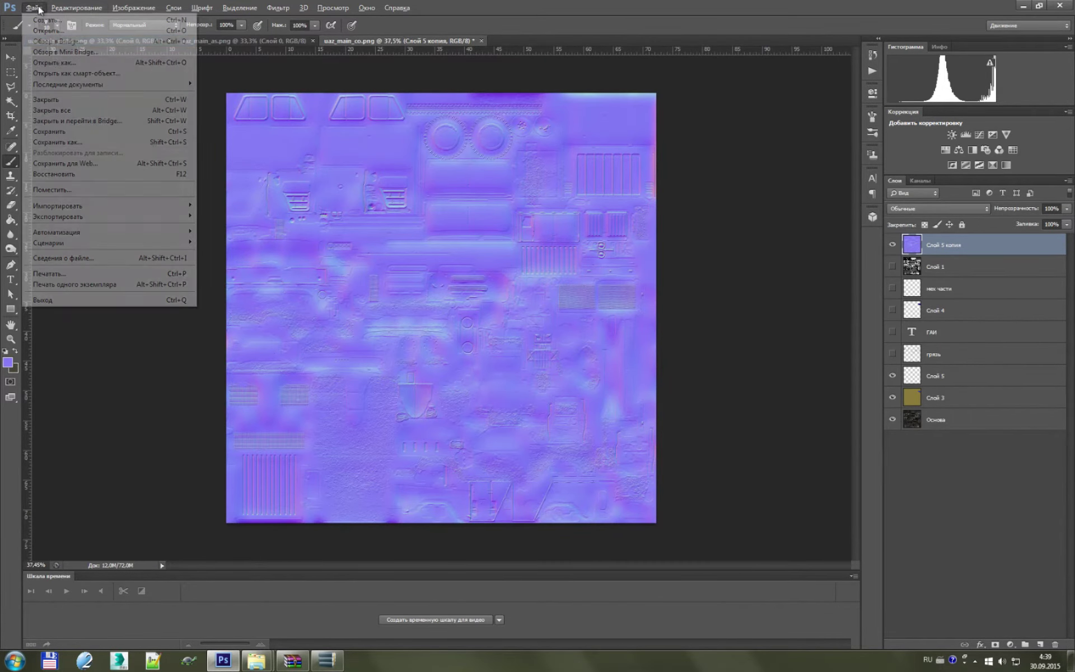
click(62, 141)
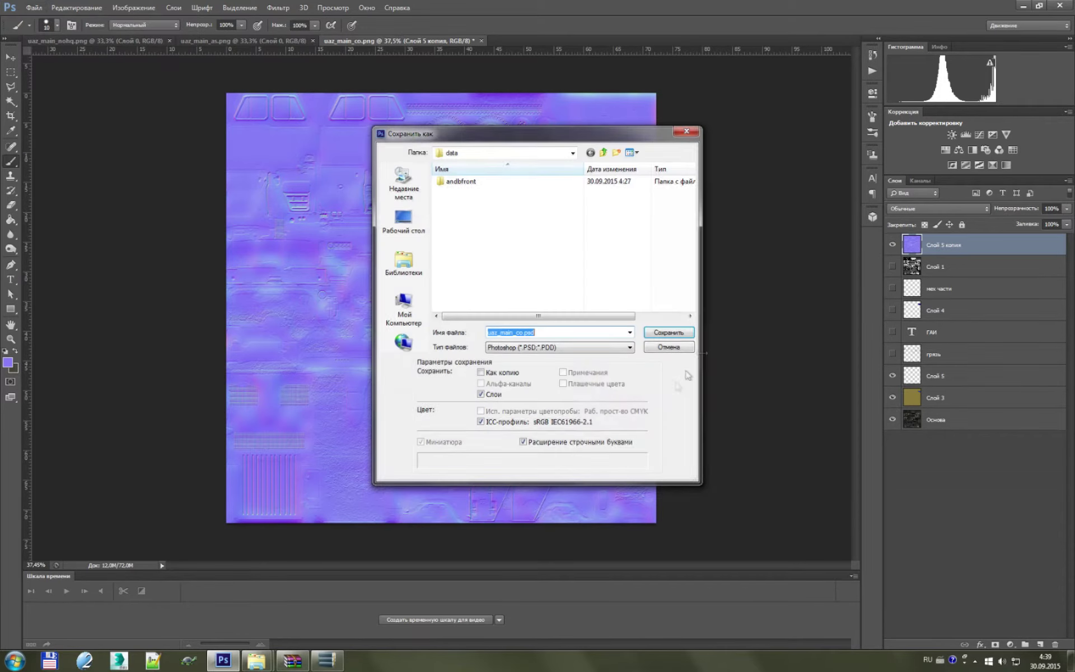
click(554, 347)
click(527, 482)
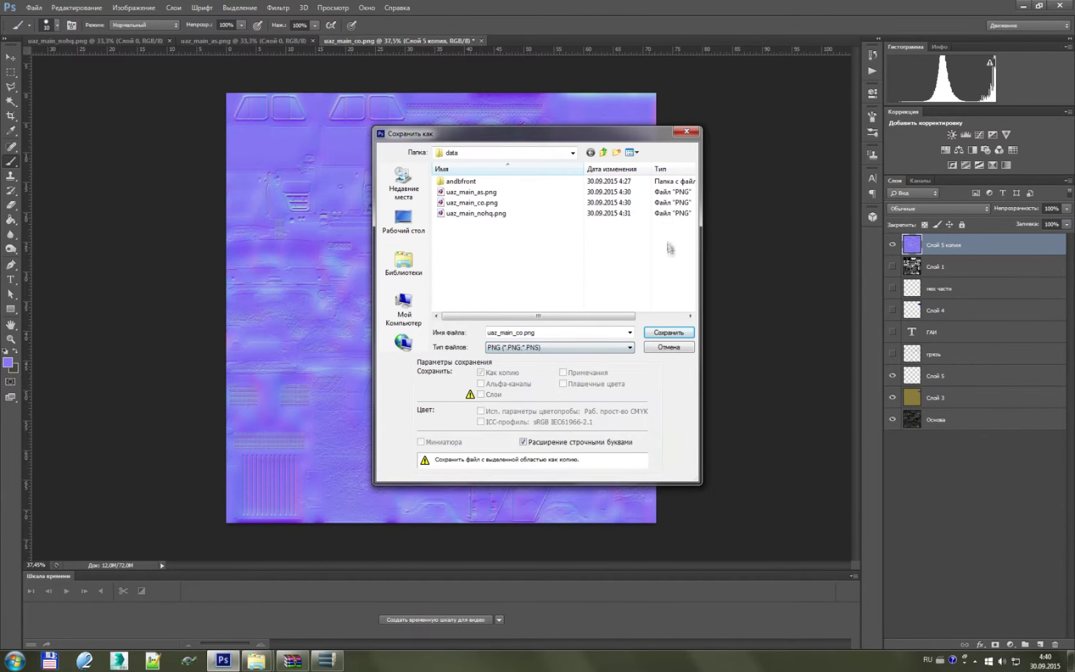
click(535, 214)
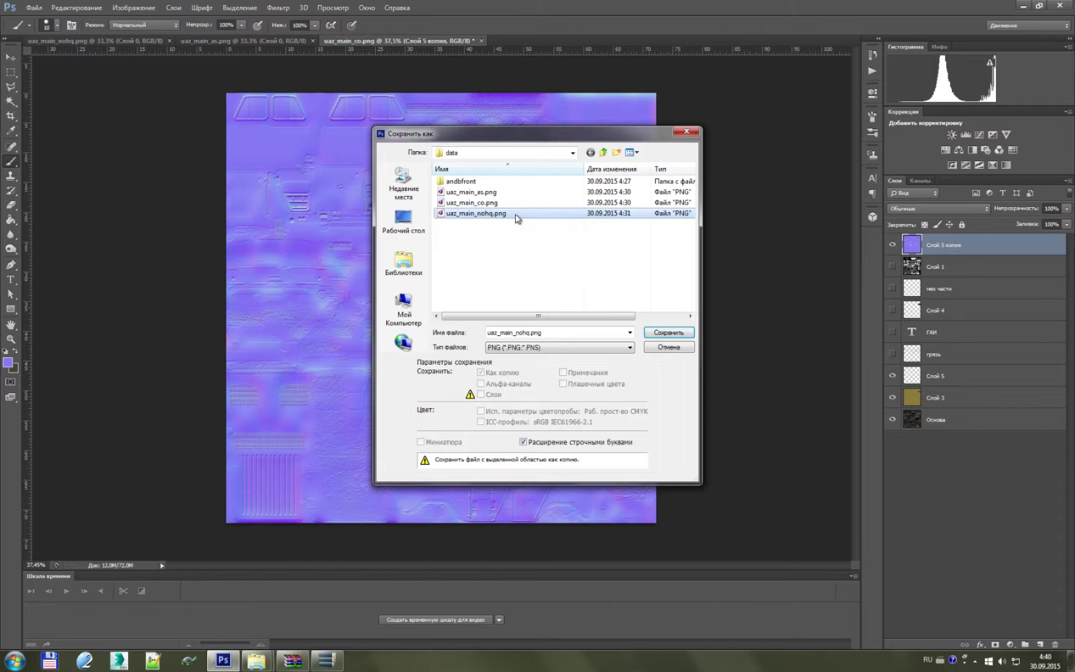
double_click(516, 215)
click(507, 240)
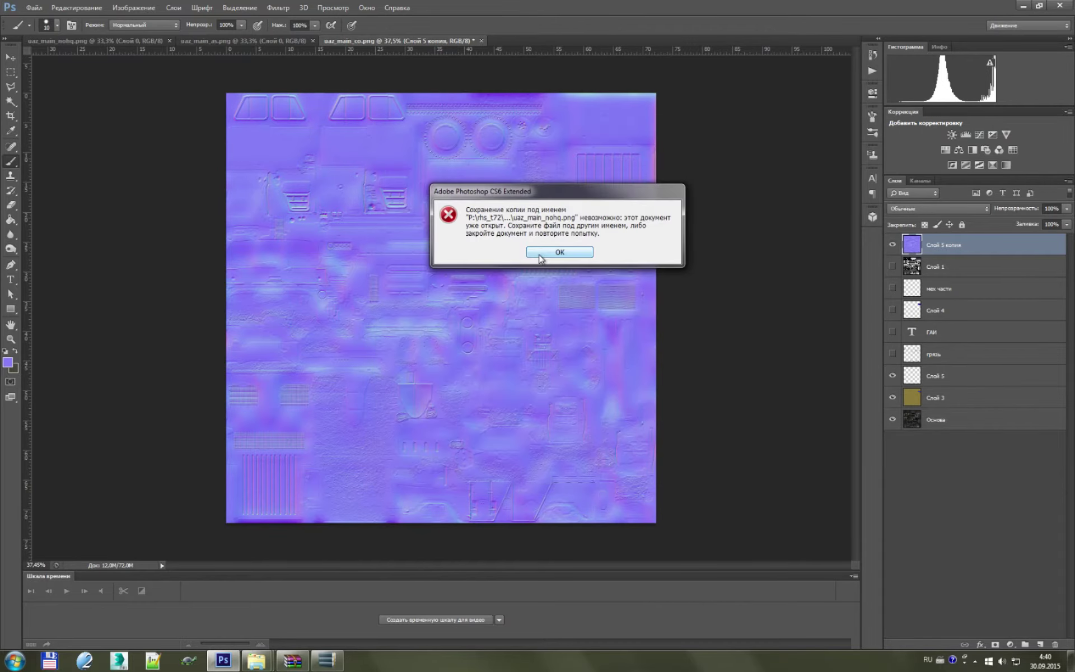
click(540, 255)
- Close the uaz_main_nohq.png and uaz_main_as documents
click(116, 40)
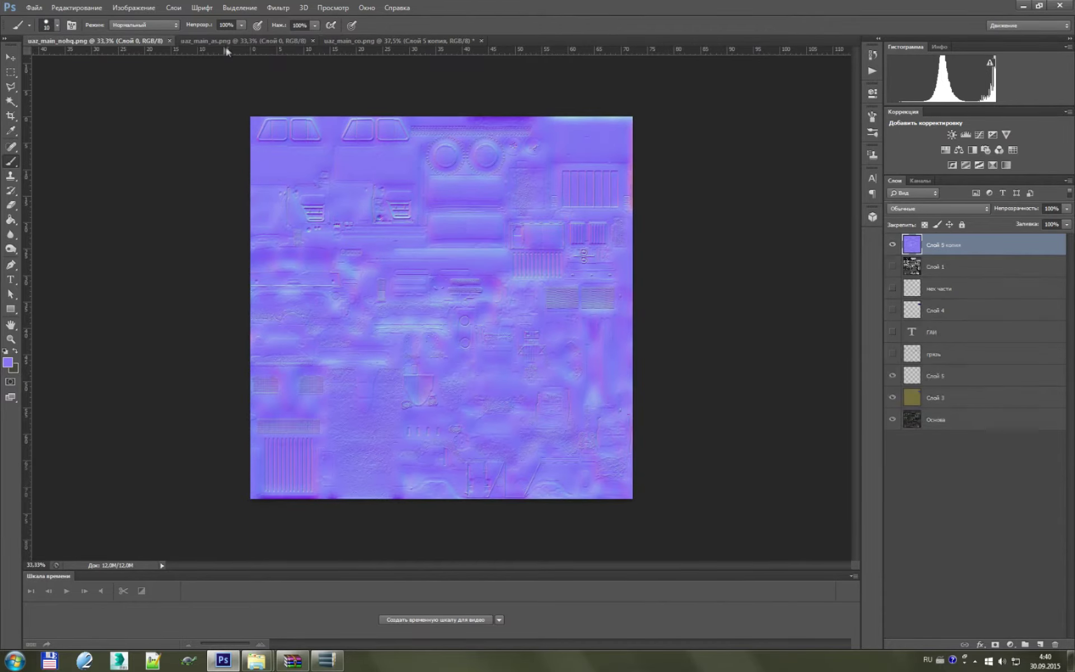
click(169, 41)
click(150, 42)
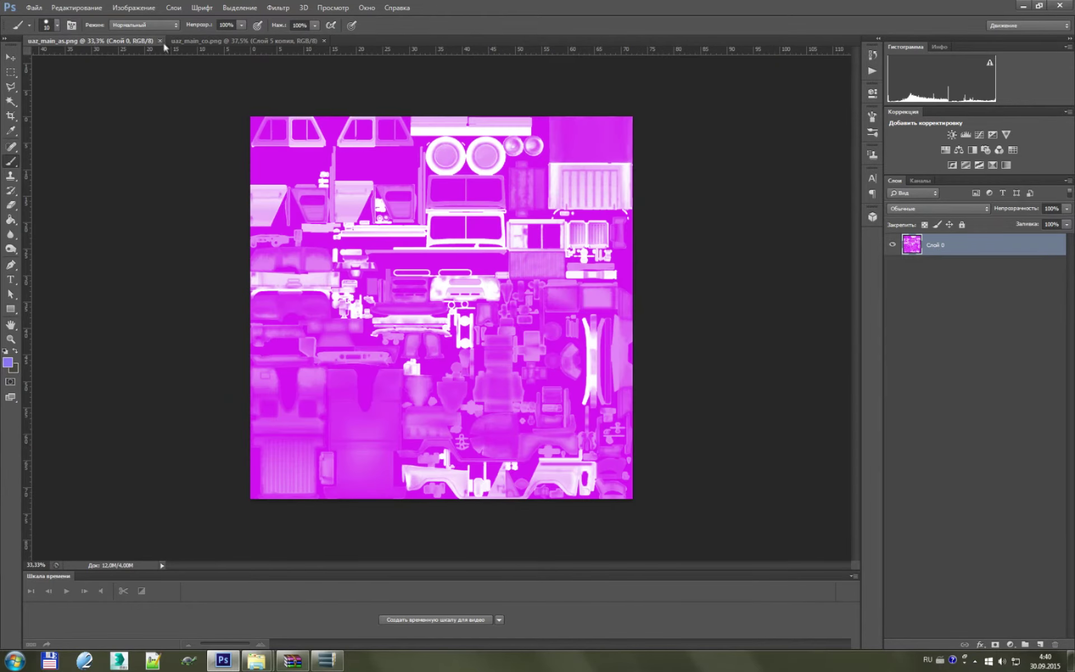
click(34, 8)
- Save the merged normal map as PNG, overwriting uaz_main_nohq.png
click(57, 141)
click(504, 348)
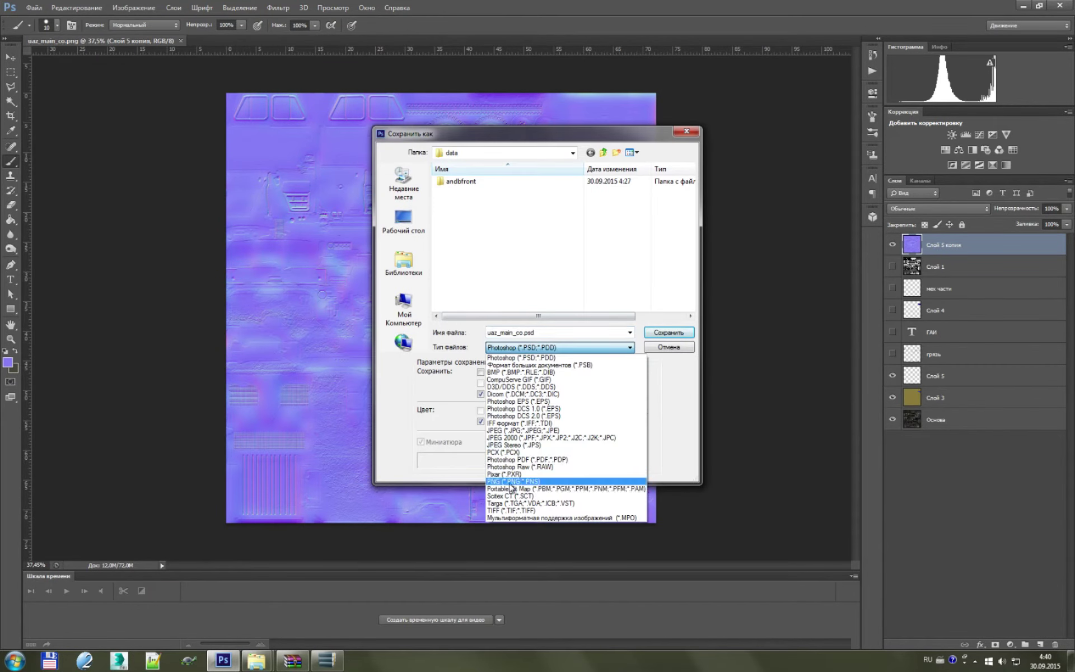
click(510, 481)
double_click(493, 214)
click(524, 240)
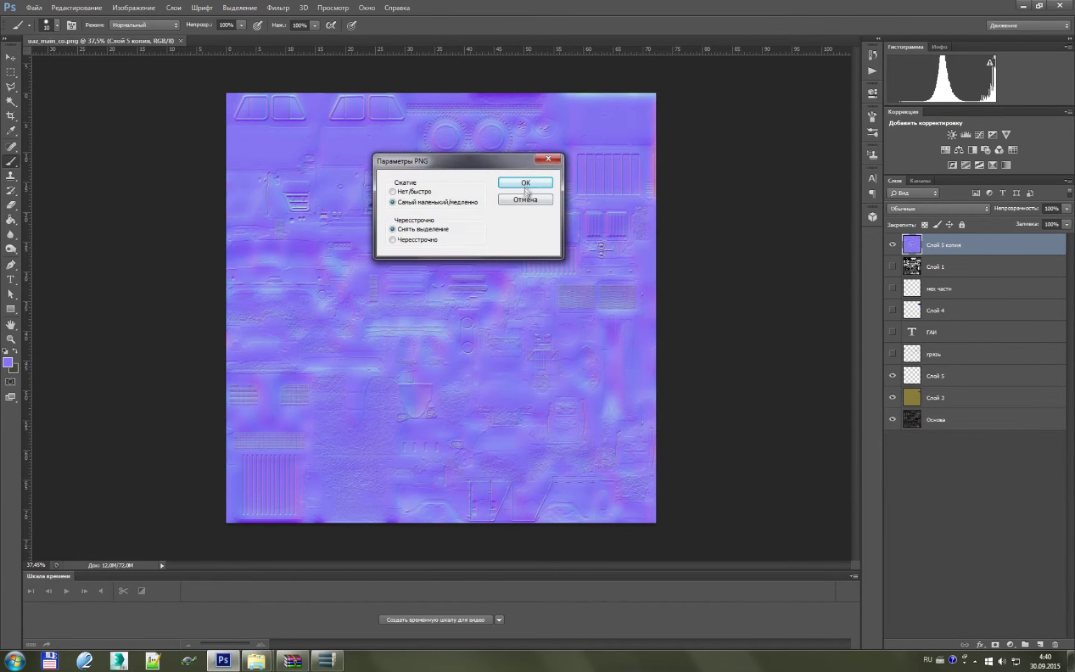
click(518, 179)
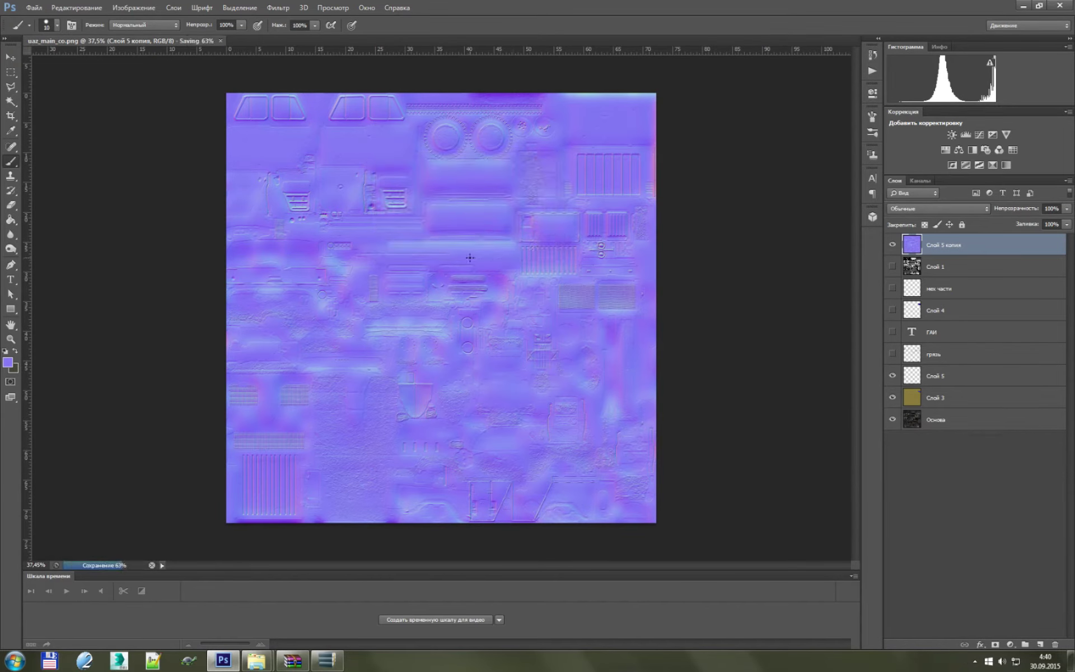
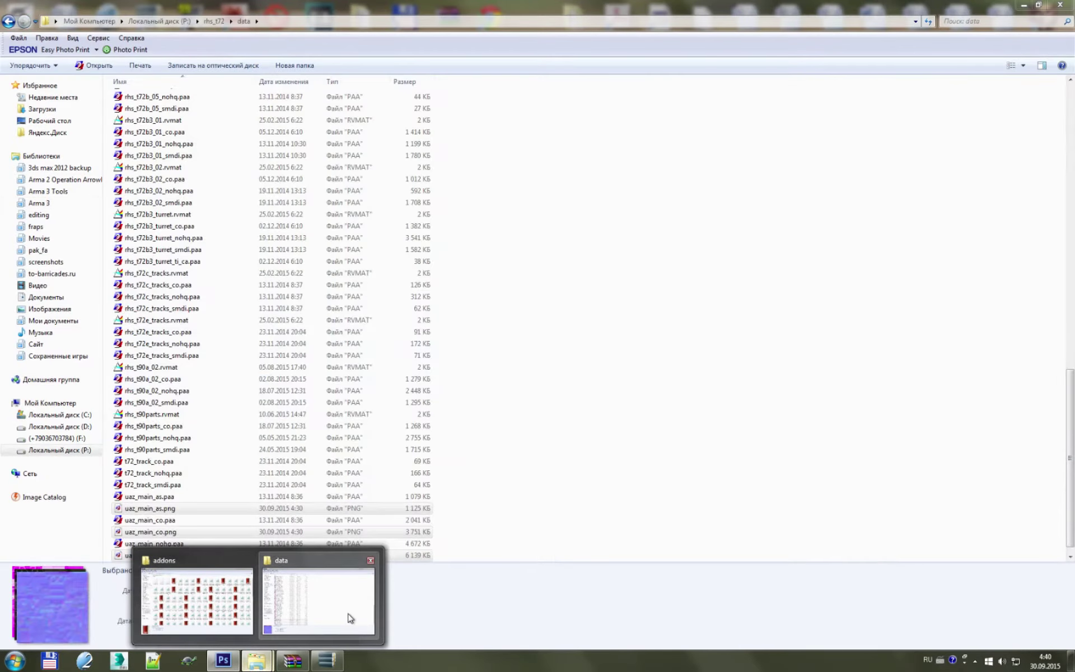
- In the rhs_t72 data folder, open uaz_main_smdi.paa in TexView 2
click(351, 618)
scroll(202, 499, down, 1)
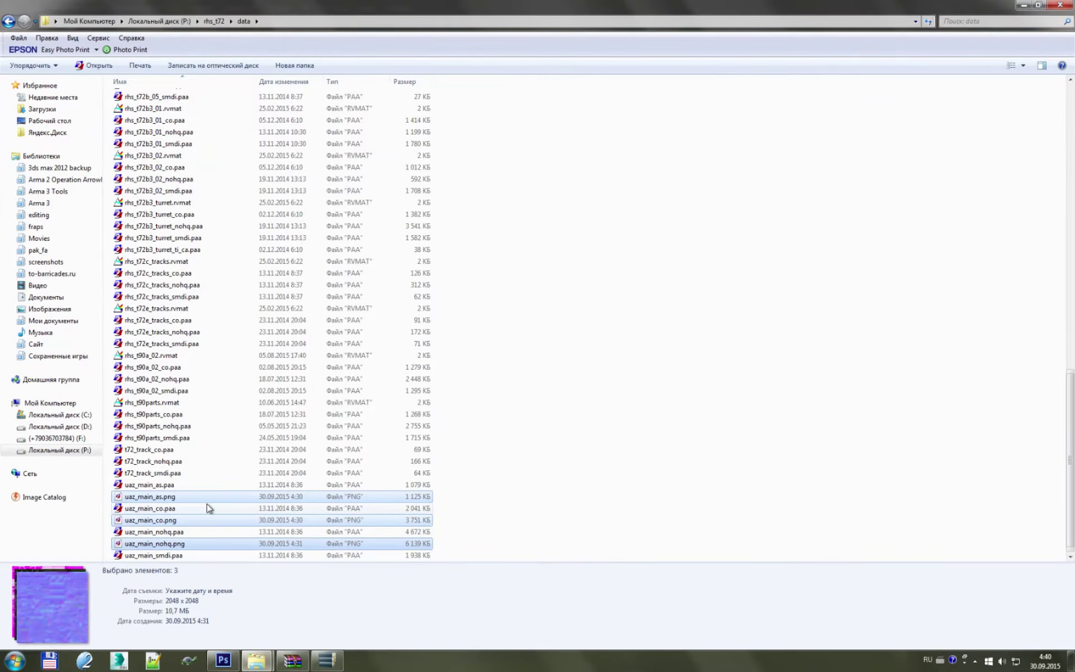
click(173, 498)
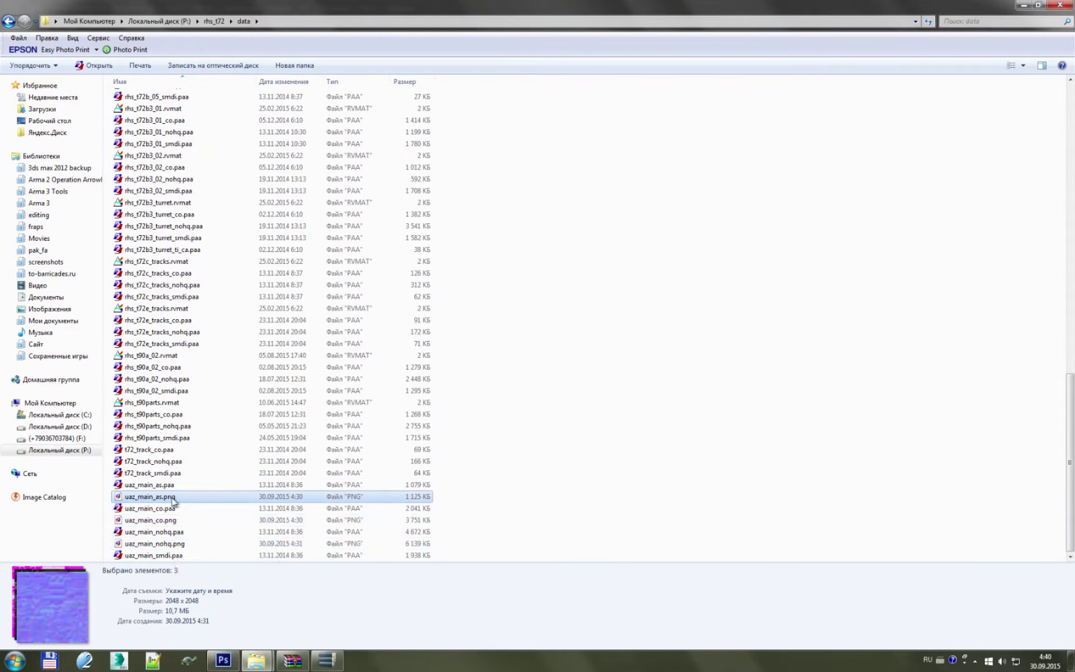
double_click(185, 556)
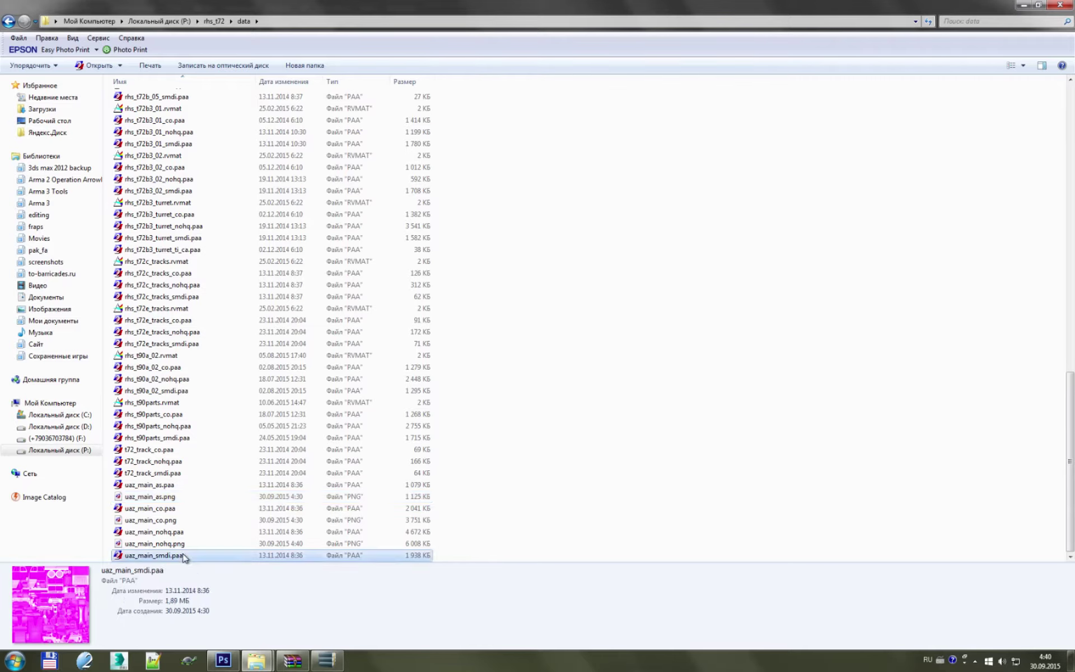
scroll(266, 395, down, 1)
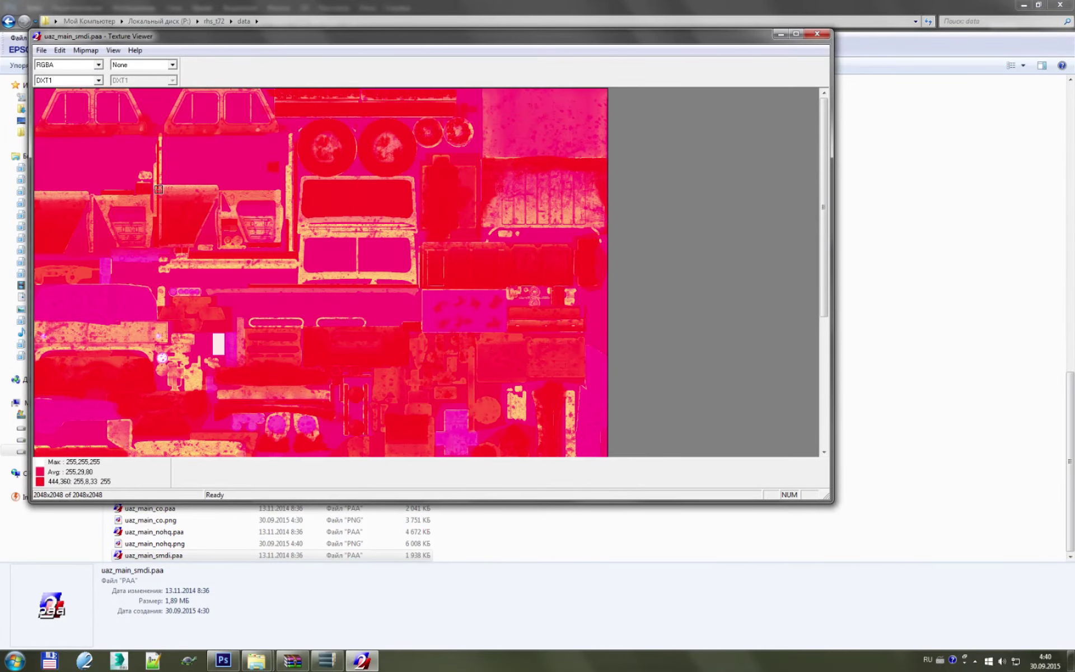
- Export the texture from TexView 2 as uaz_main_smdi.png, then close the viewer
scroll(265, 395, down, 1)
click(41, 50)
click(65, 99)
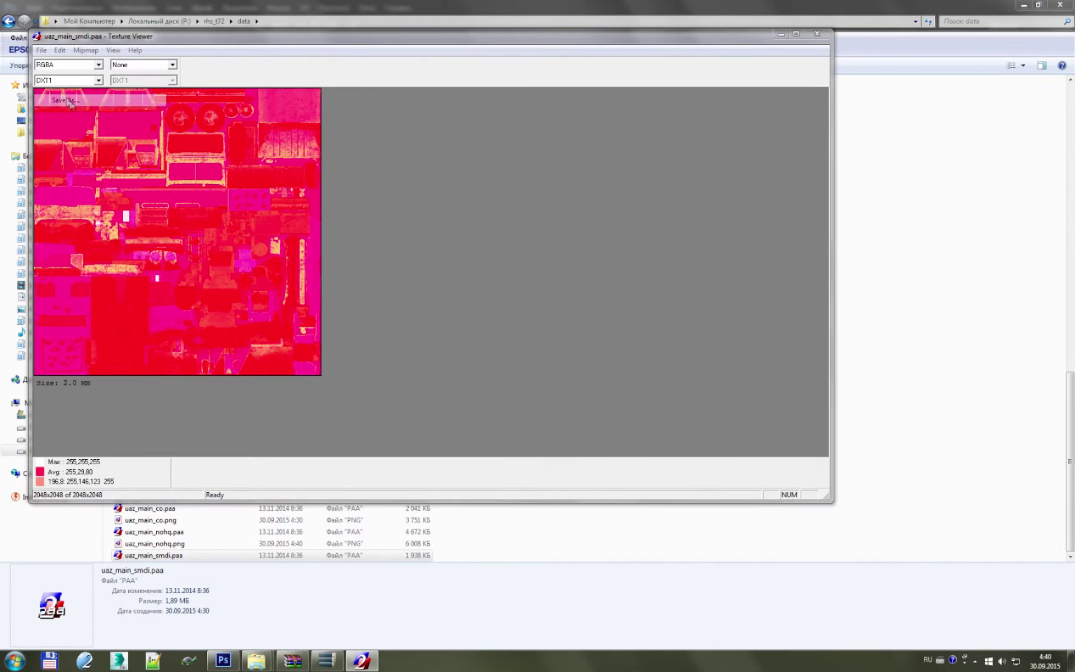
drag(434, 355, 450, 355)
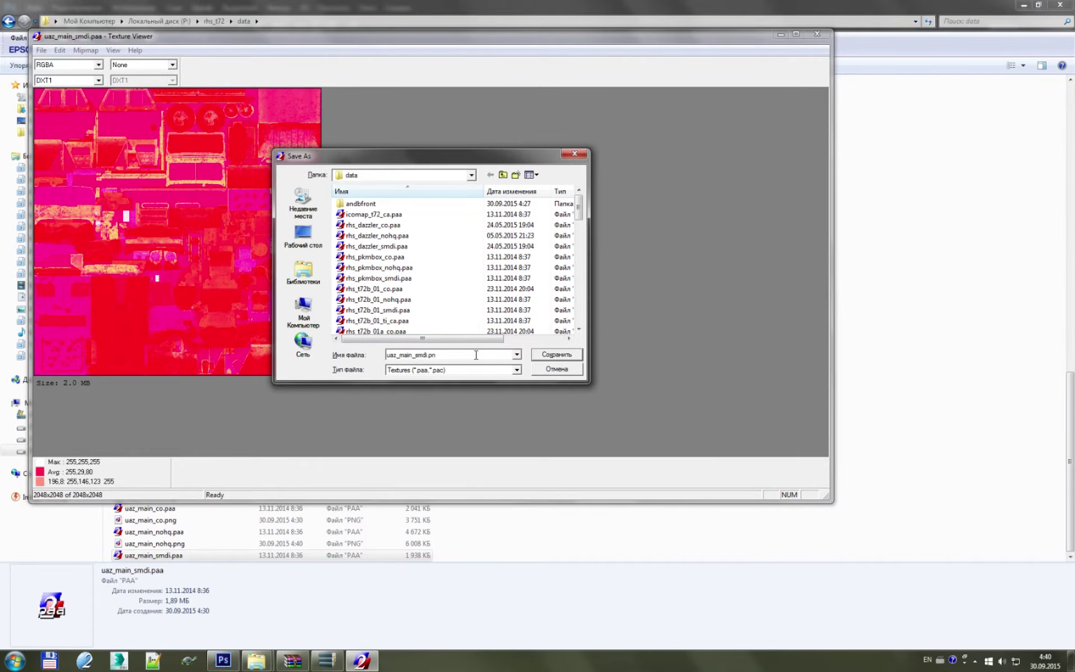
click(558, 356)
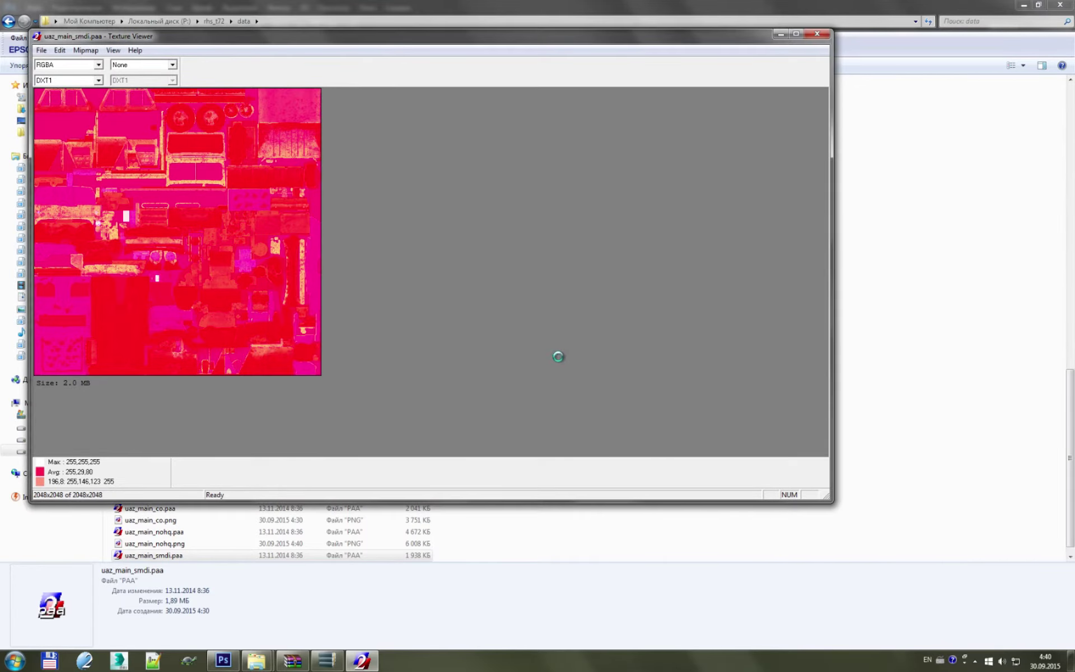
click(824, 37)
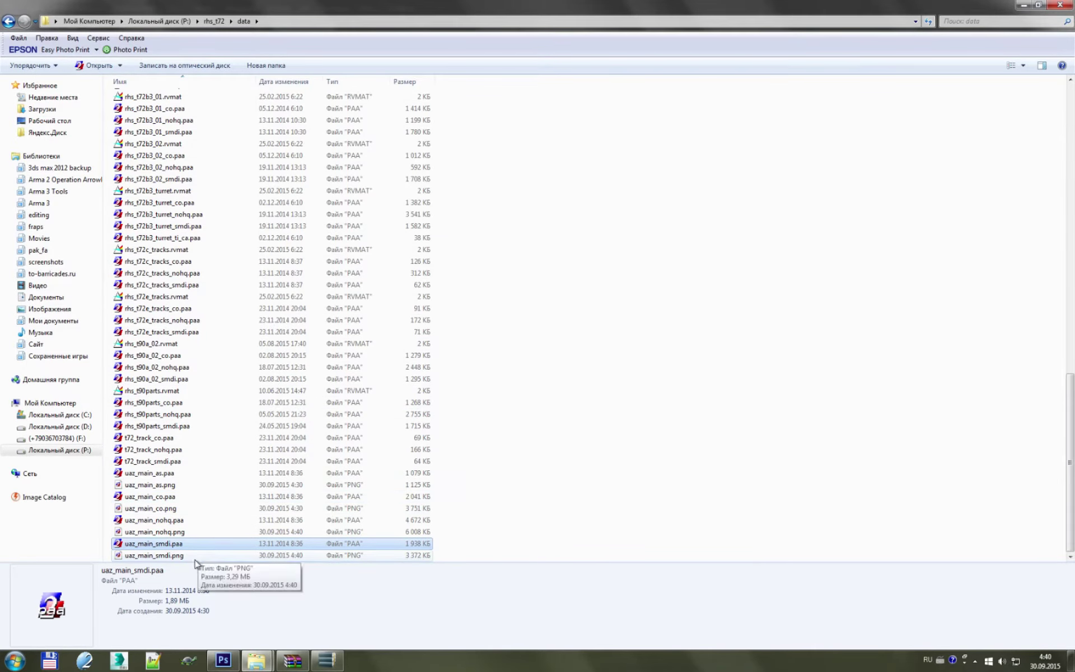
- Open uaz_main_smdi.png in Photoshop and duplicate its layer into uaz_main_co.png
mouse_move(224, 556)
mouse_down()
mouse_move(226, 665)
mouse_move(404, 56)
mouse_up()
right_click(1000, 256)
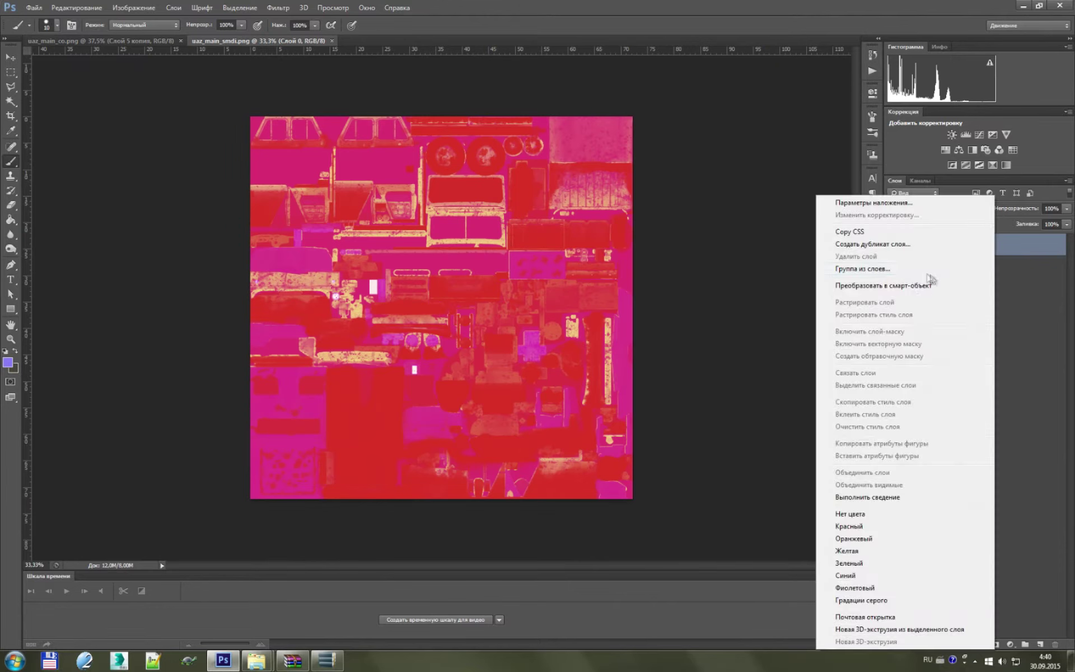
click(912, 249)
click(546, 250)
click(504, 264)
click(643, 206)
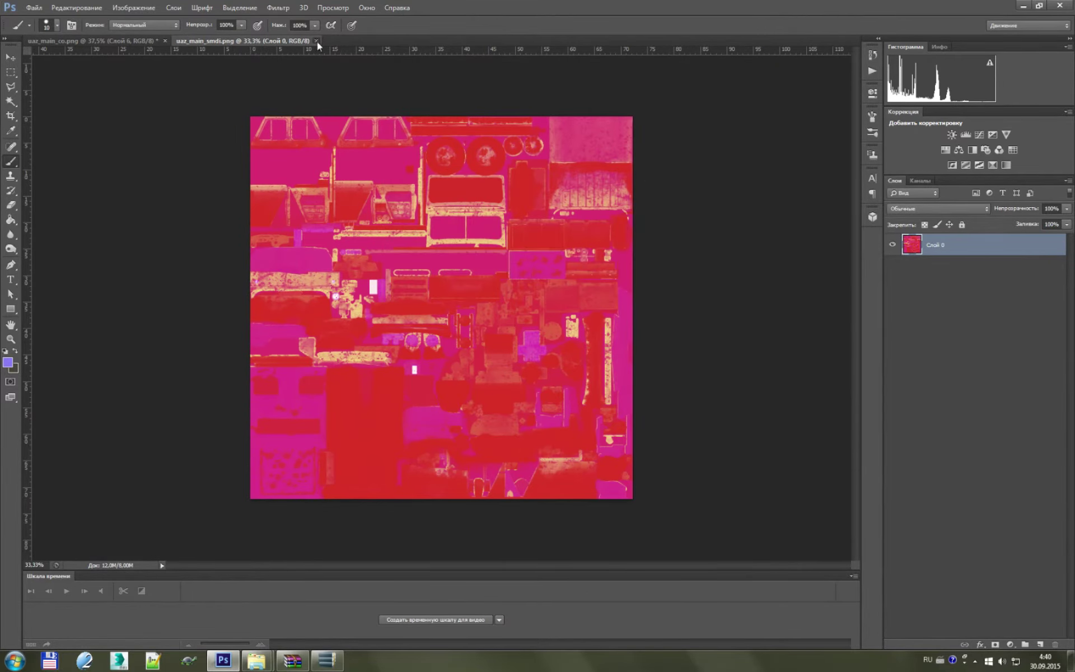
click(317, 41)
- Convert the copied smdi layer to greyscale with Black & White
scroll(511, 267, down, 3)
scroll(511, 268, up, 2)
click(134, 8)
mouse_move(168, 36)
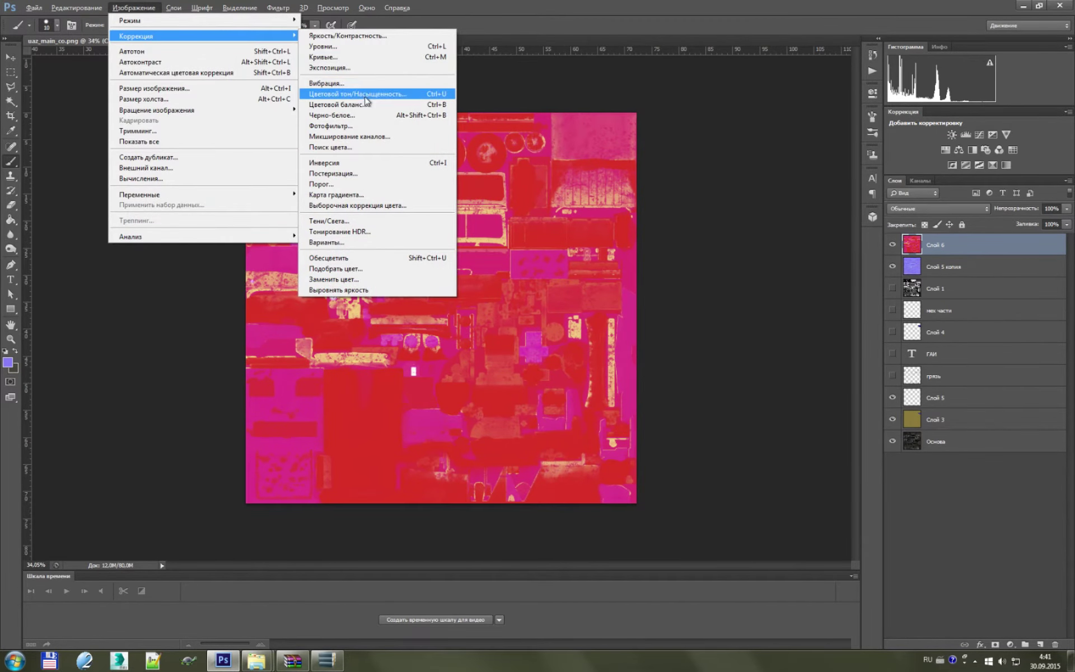
click(336, 115)
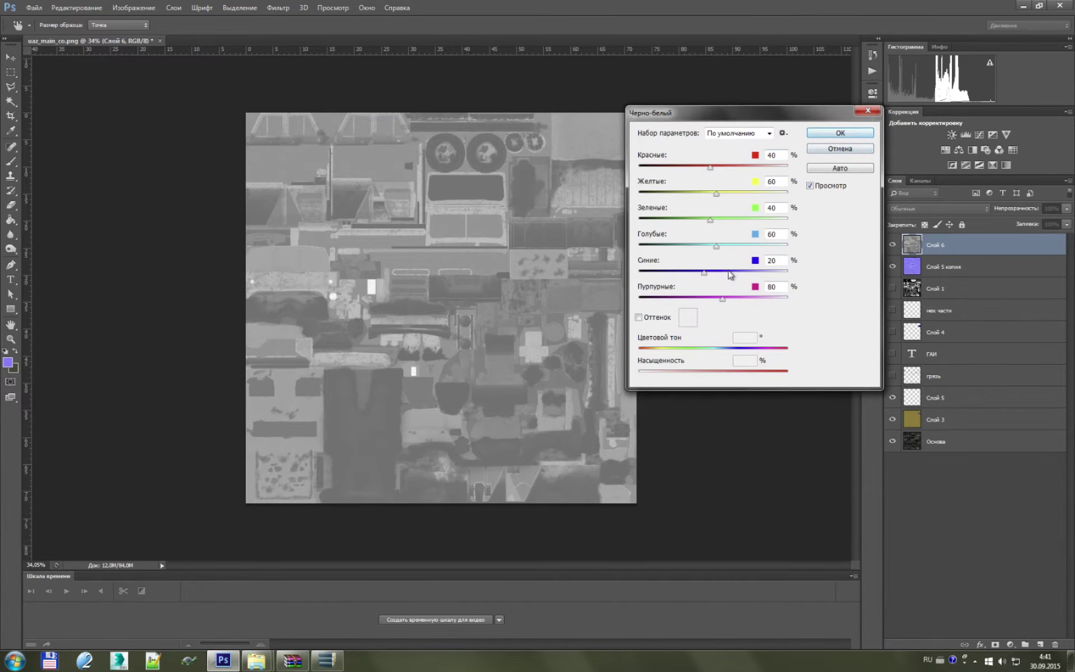
click(817, 149)
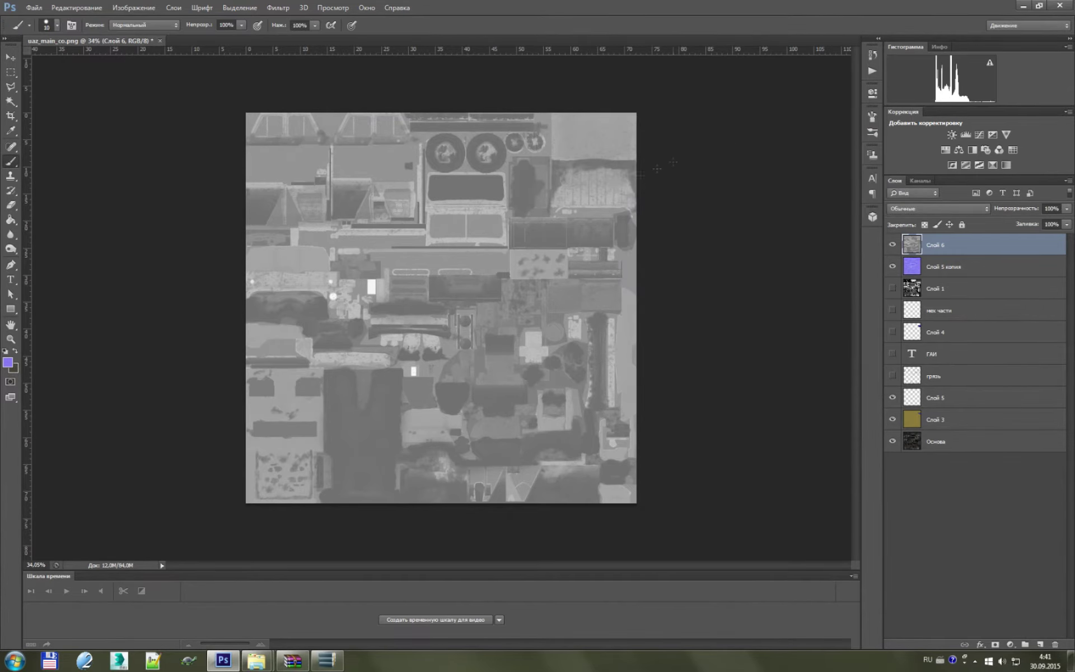
- Darken the greyscale layer with Brightness set to -150
click(133, 7)
mouse_move(136, 36)
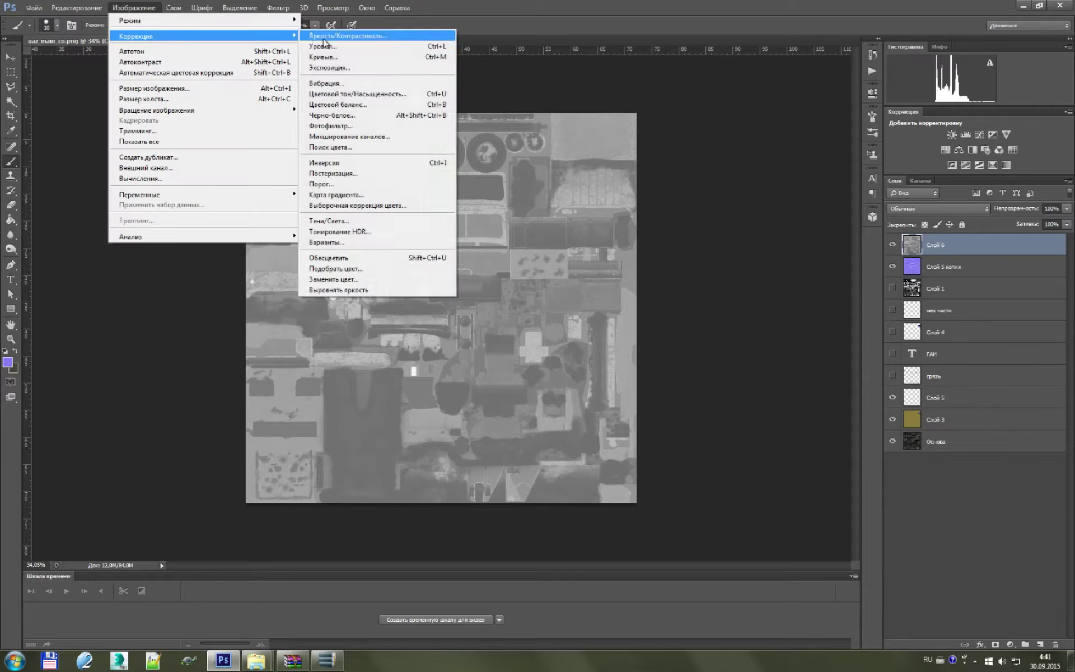
click(347, 39)
drag(846, 119, 789, 120)
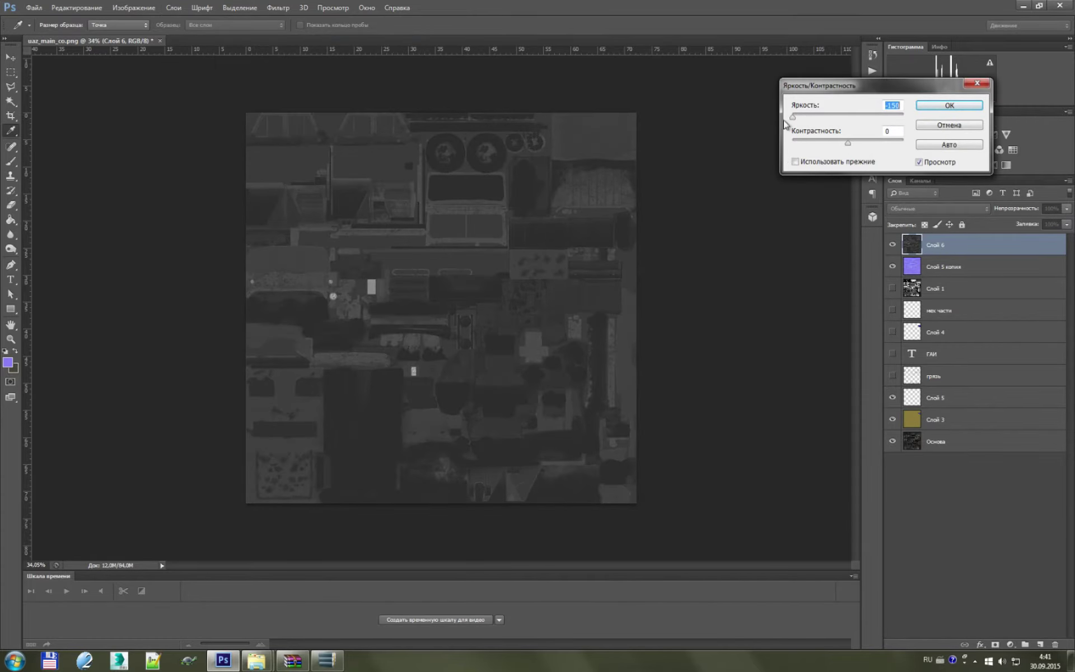
click(950, 105)
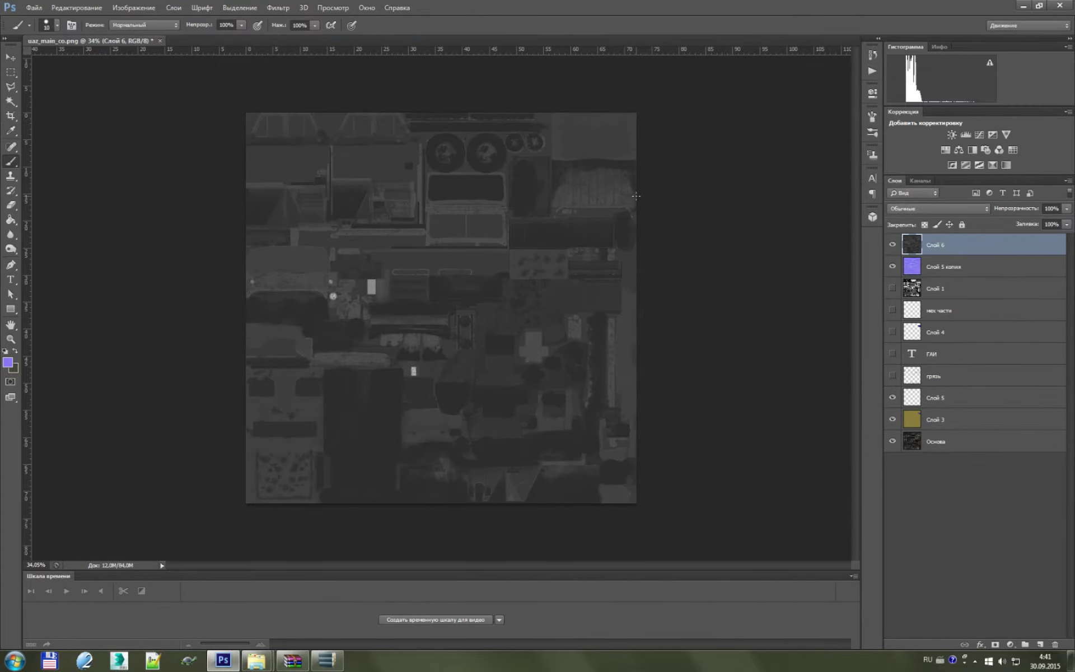
scroll(426, 314, up, 3)
scroll(409, 312, down, 1)
scroll(410, 309, down, 2)
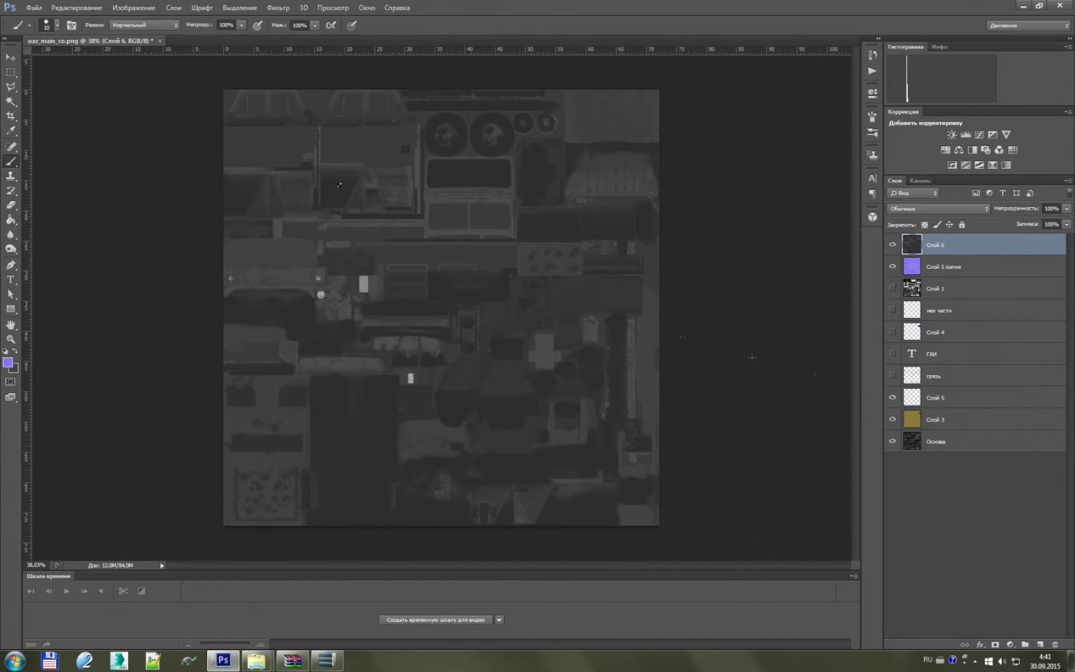
scroll(322, 177, up, 2)
scroll(324, 165, up, 2)
- Add a new empty layer above Слой 5 and merge Слой 6 with Слой 7
click(936, 399)
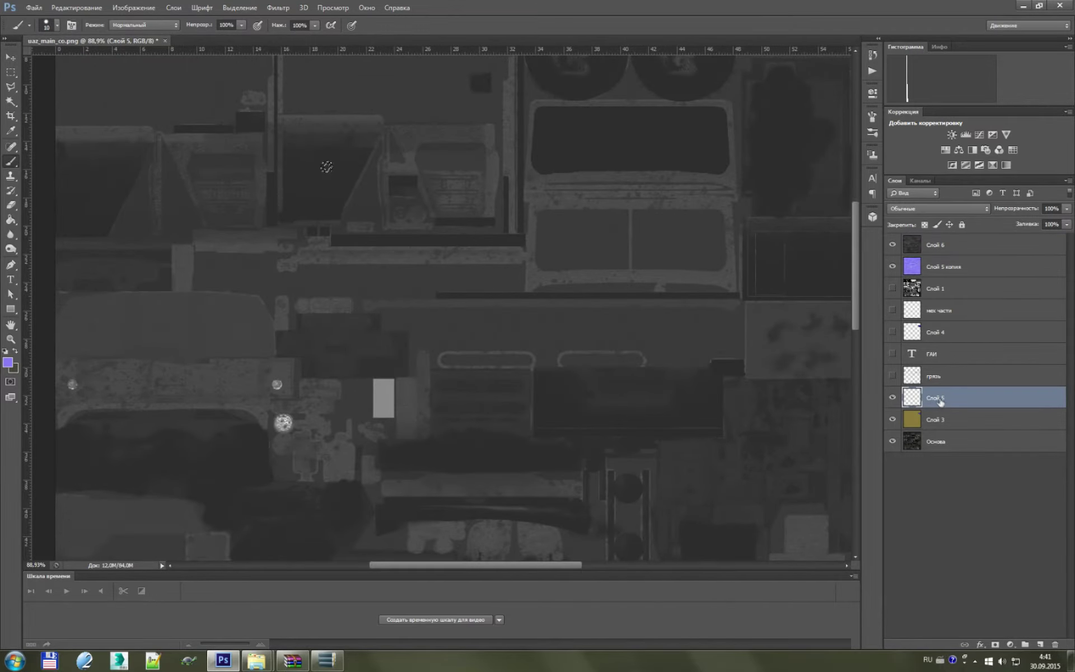
key(ctrl+shift+alt+n)
scroll(235, 150, up, 2)
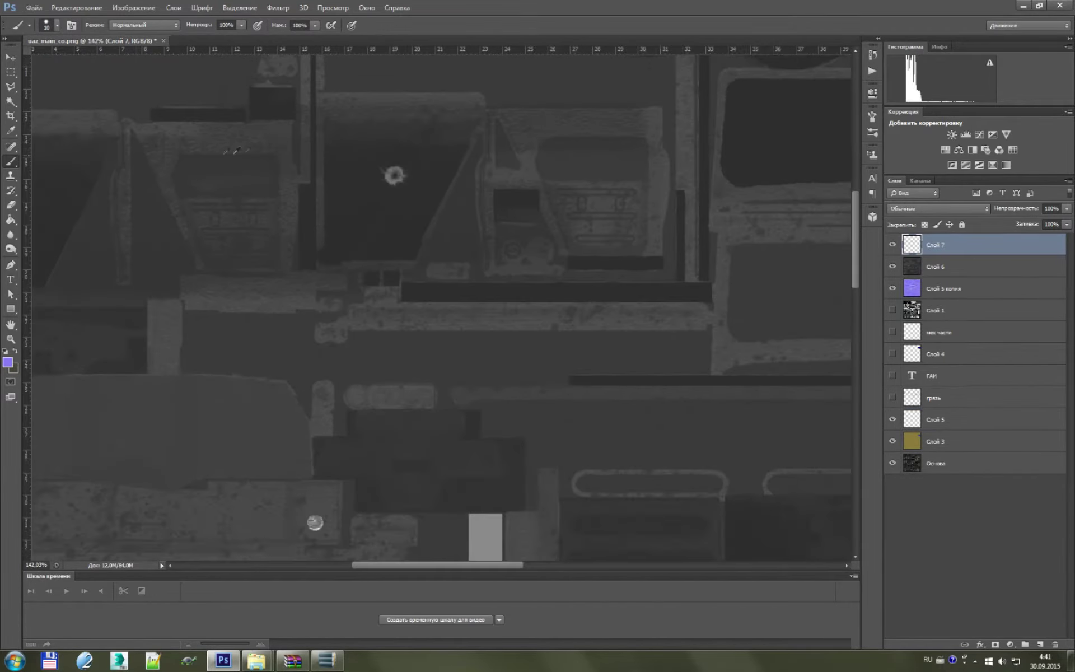
scroll(276, 146, up, 1)
click(134, 8)
click(347, 35)
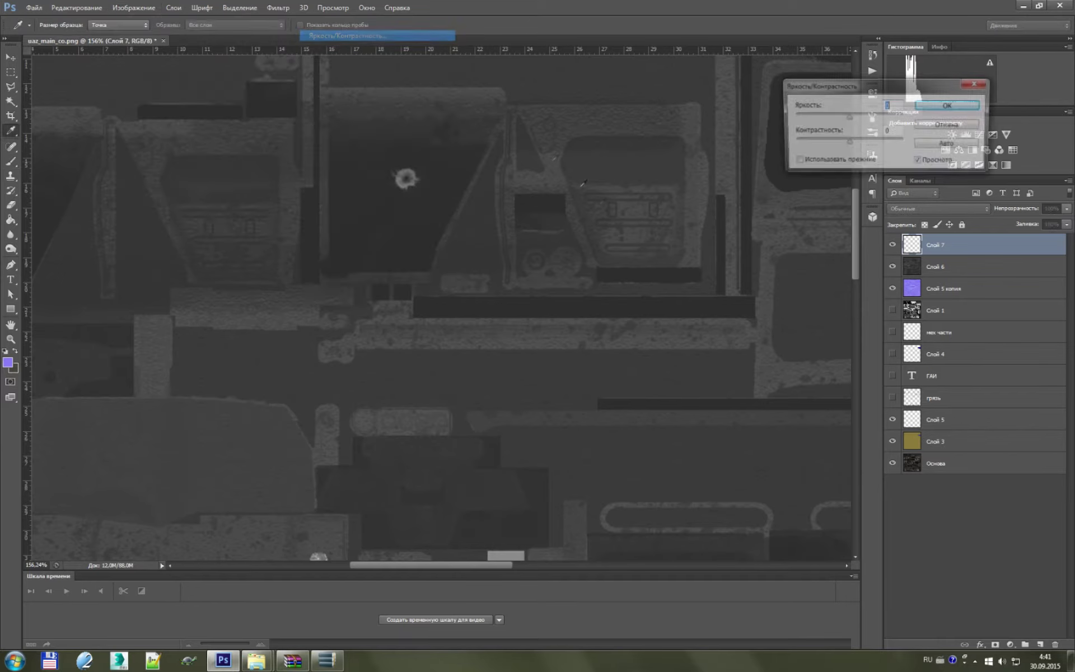
click(945, 105)
key(b)
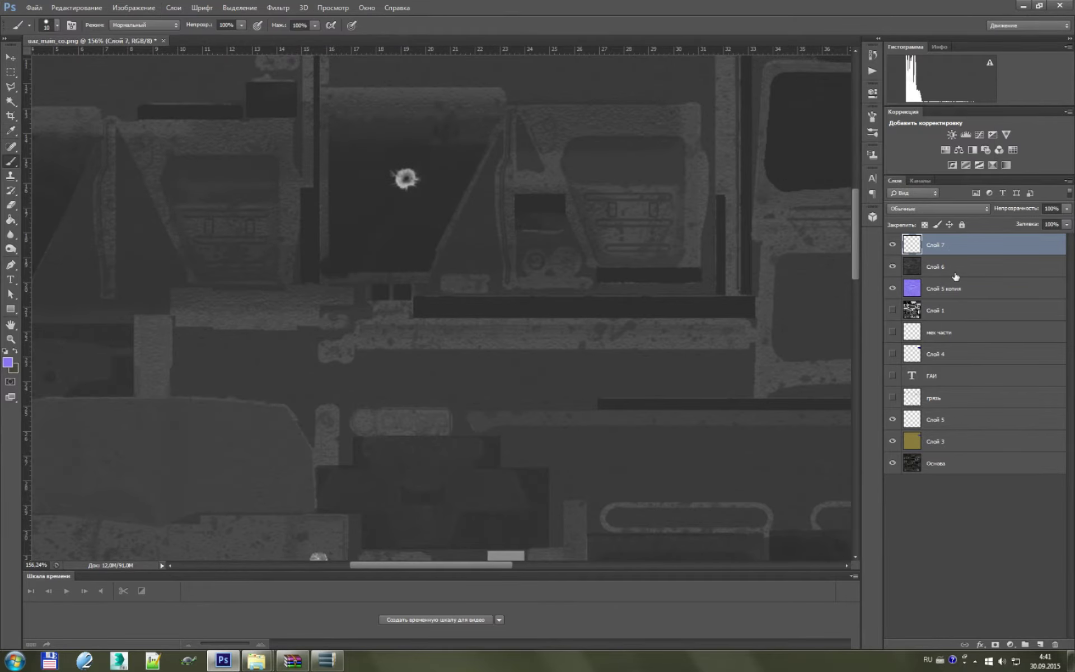
ctrl+click(955, 269)
right_click(955, 269)
click(846, 476)
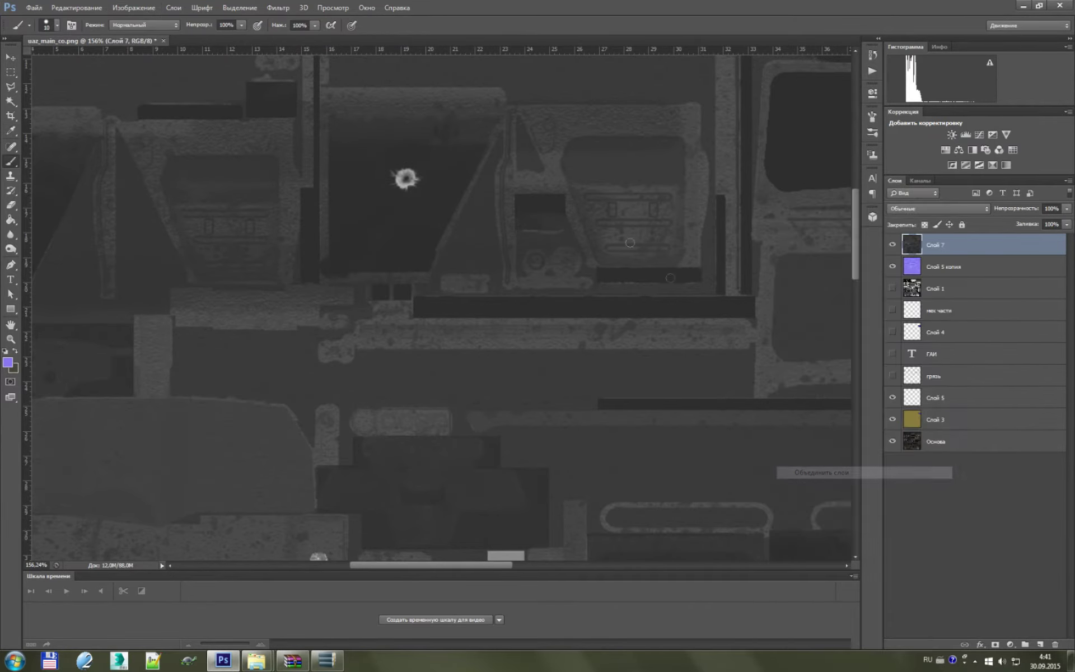
- Save a PNG copy of the result over uaz_main_smdi.png
click(34, 8)
click(90, 143)
click(560, 347)
click(538, 486)
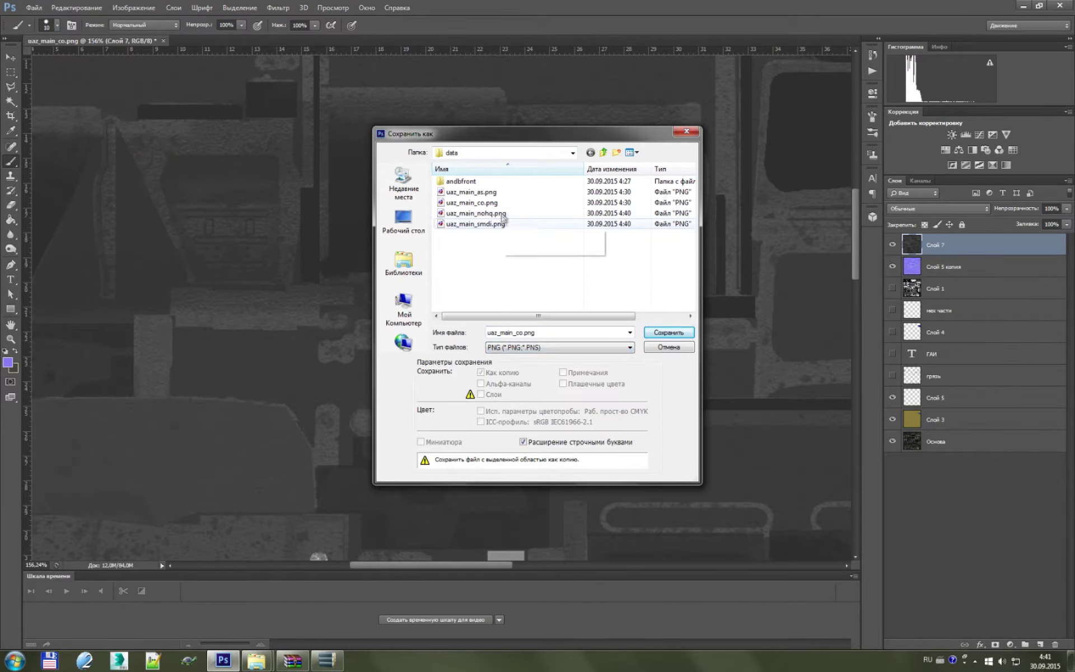
double_click(493, 192)
click(594, 241)
double_click(504, 224)
click(502, 238)
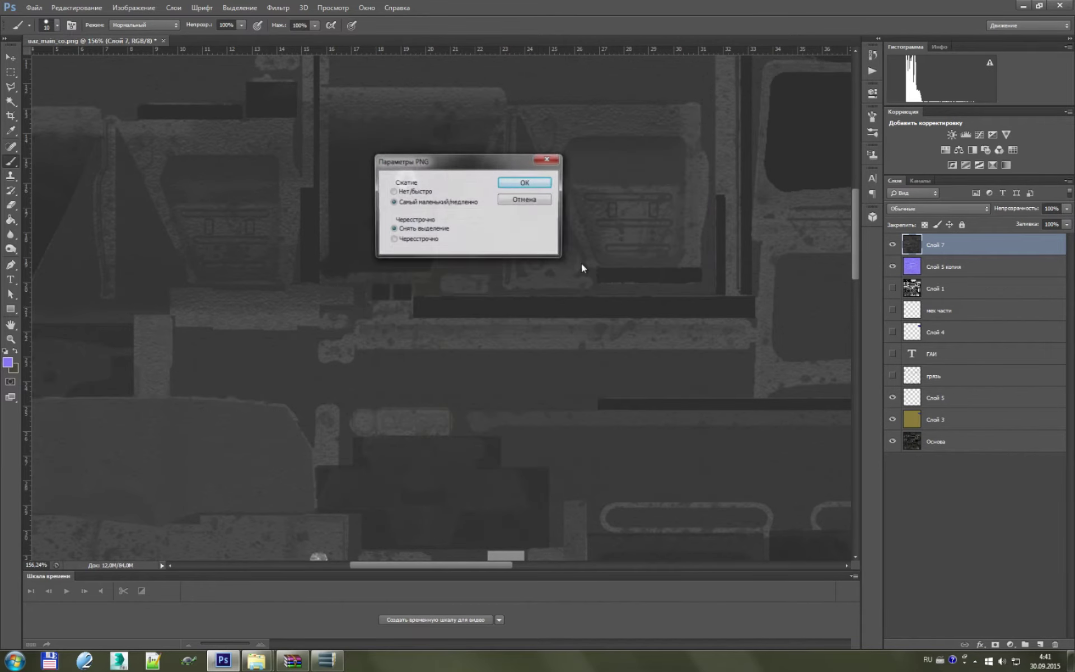
click(524, 182)
mouse_move(255, 660)
click(313, 611)
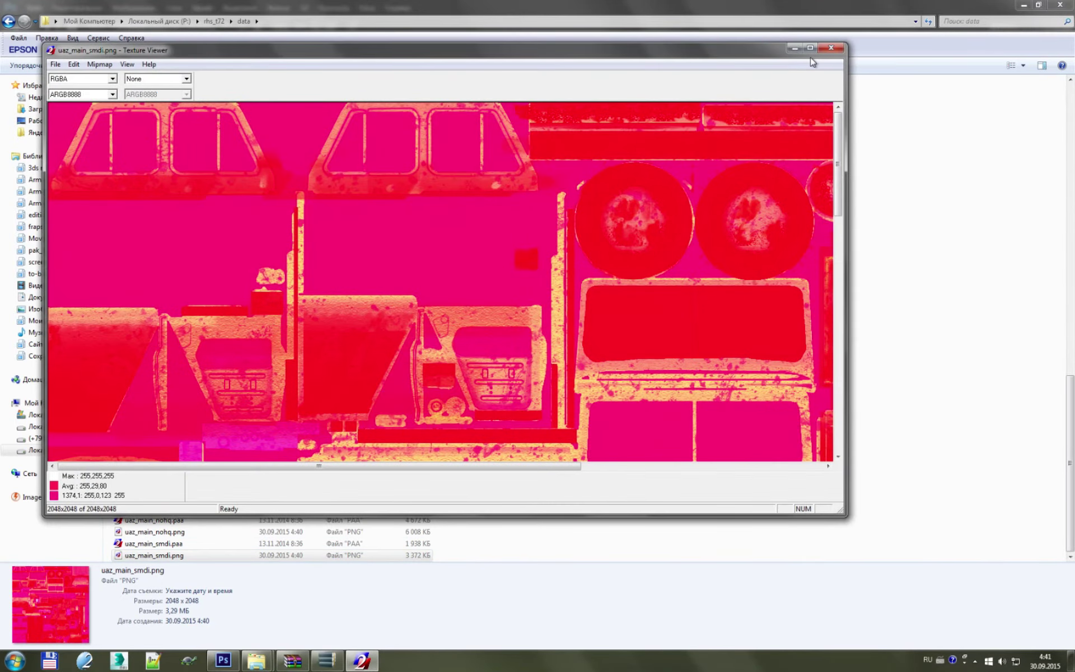
- Preview the re-saved uaz_main_smdi.png in TexView 2 to confirm it is dark greyscale
click(832, 45)
click(696, 391)
click(233, 660)
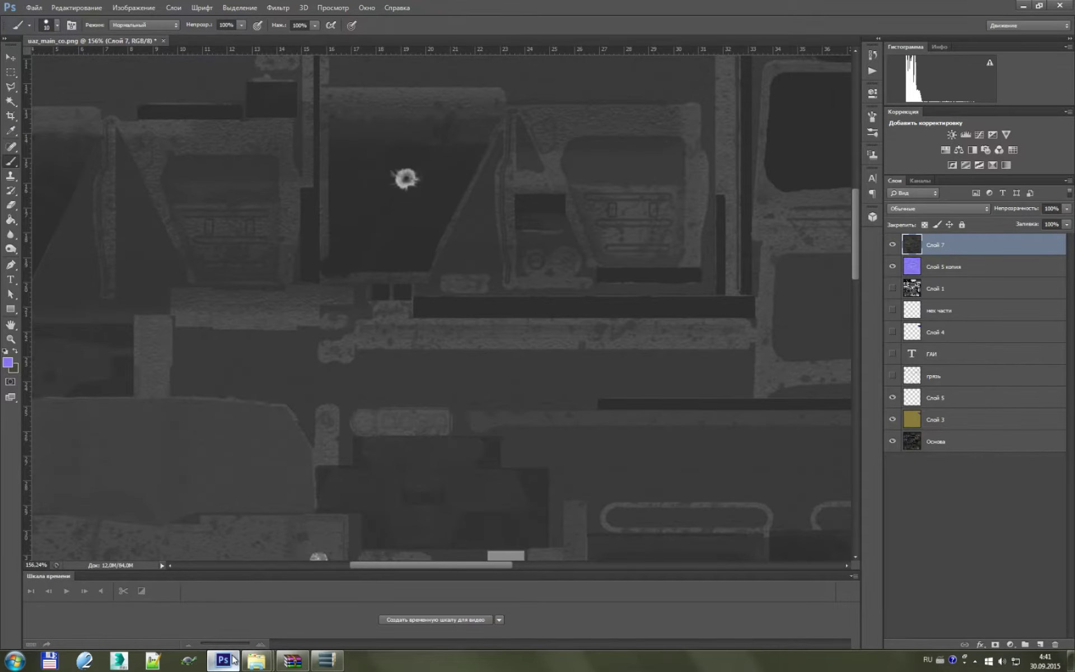
click(234, 659)
click(196, 556)
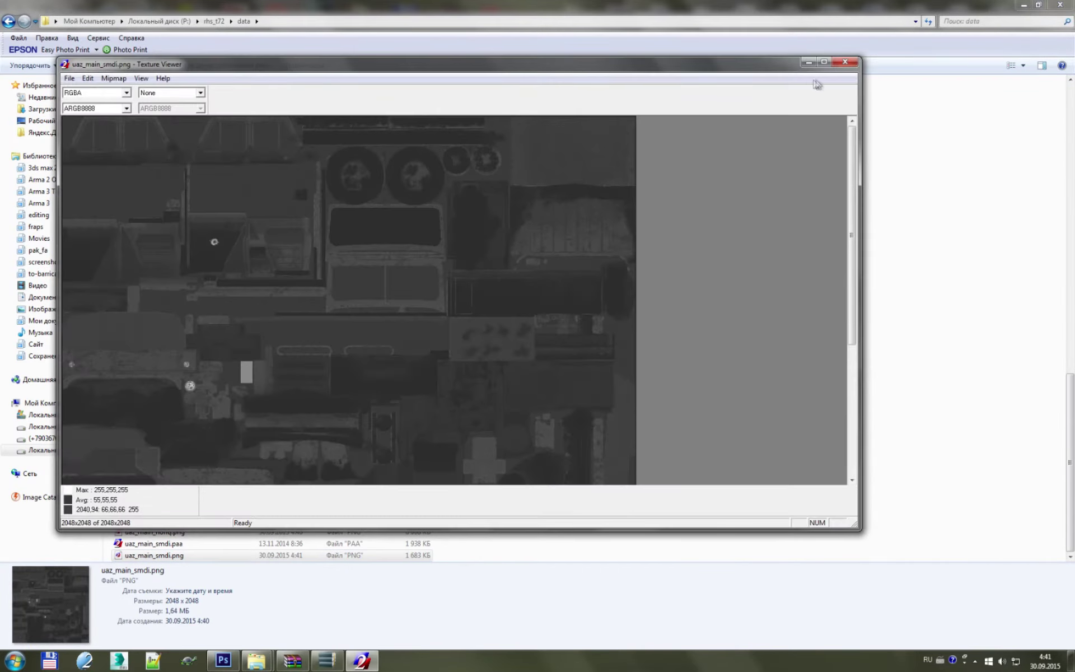
click(826, 74)
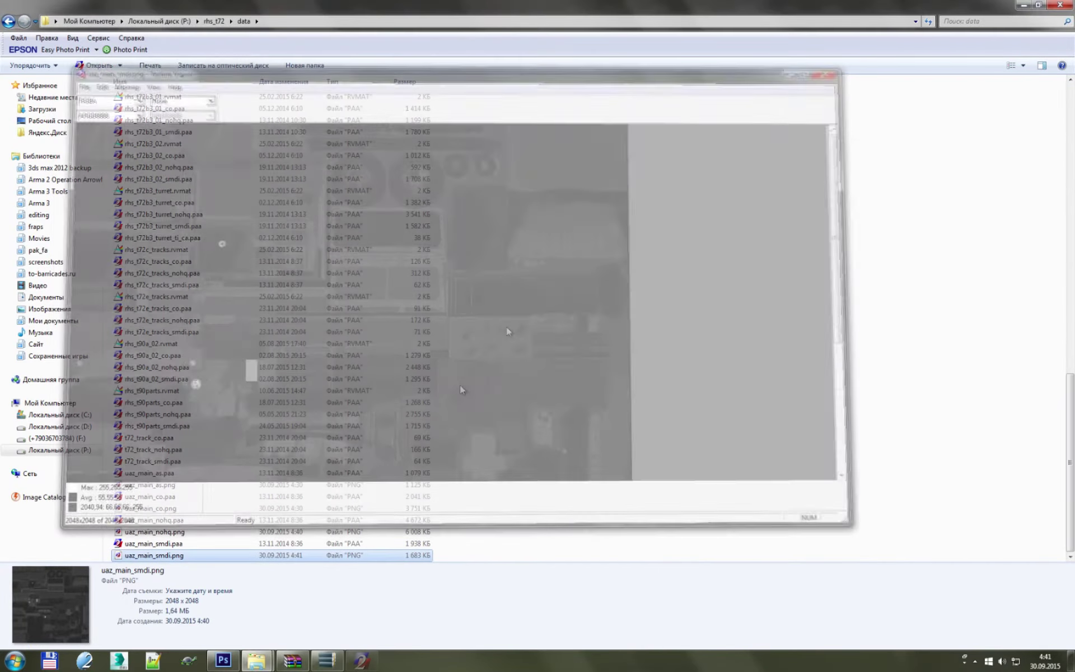
click(223, 659)
click(133, 7)
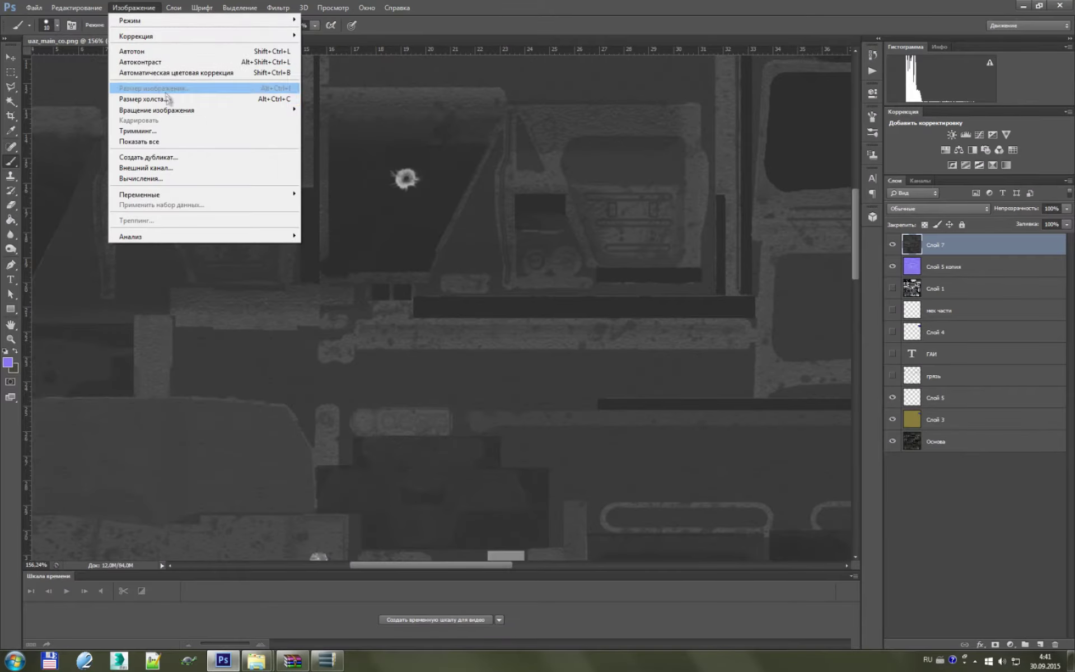
- Resize the texture to 512 px wide in Image Size
click(160, 89)
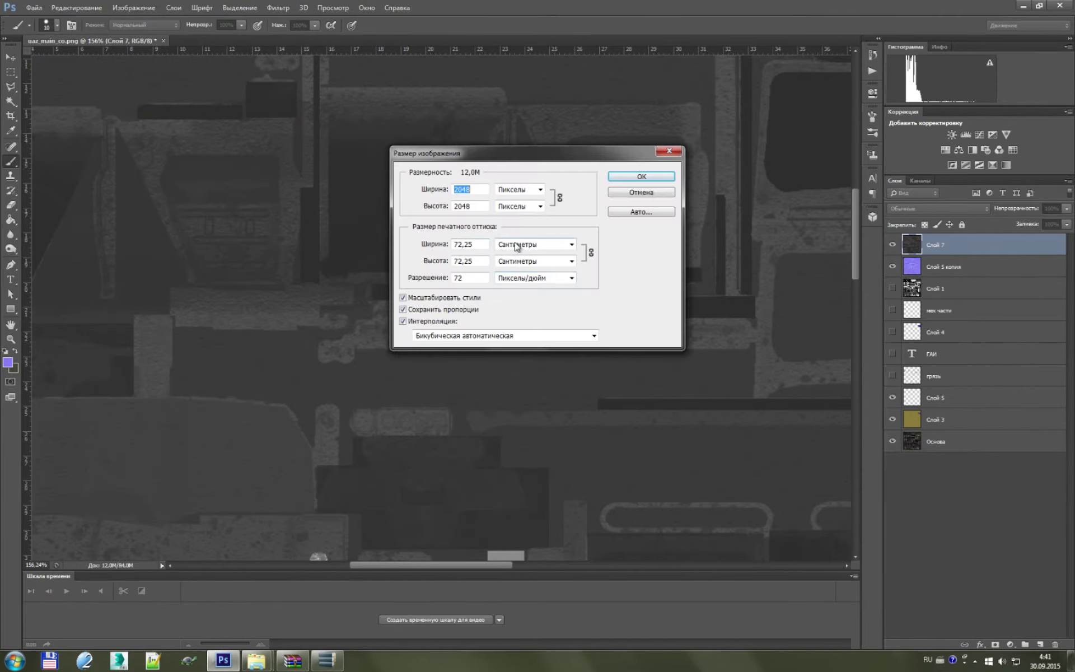
text(512)
click(641, 176)
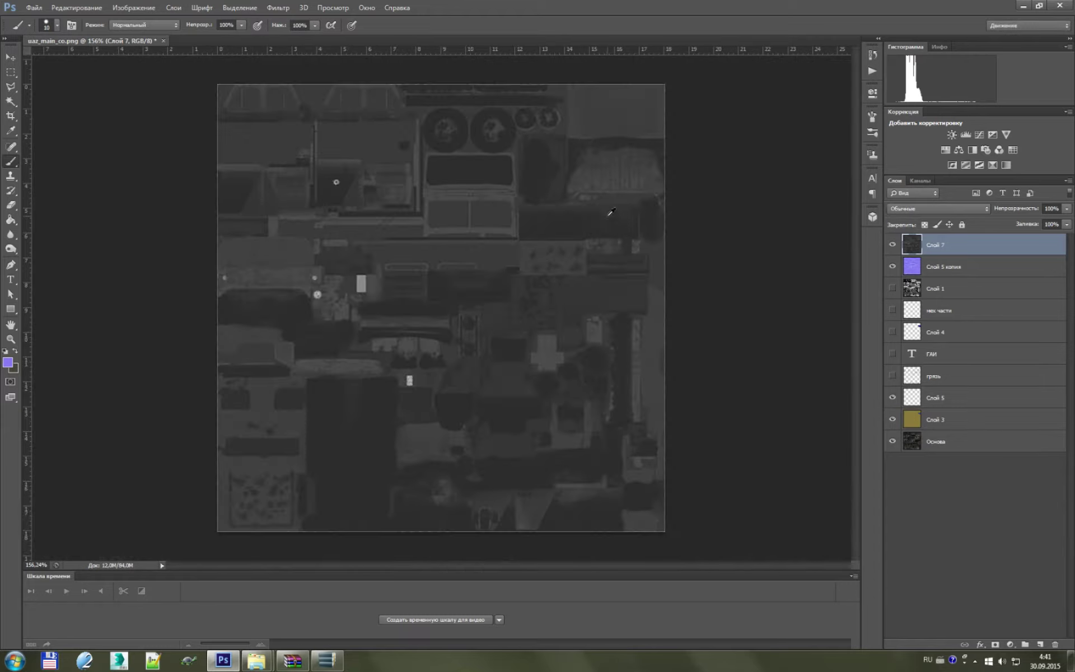
- Save the 512 px texture as PNG over uaz_main_smdi.png
click(74, 8)
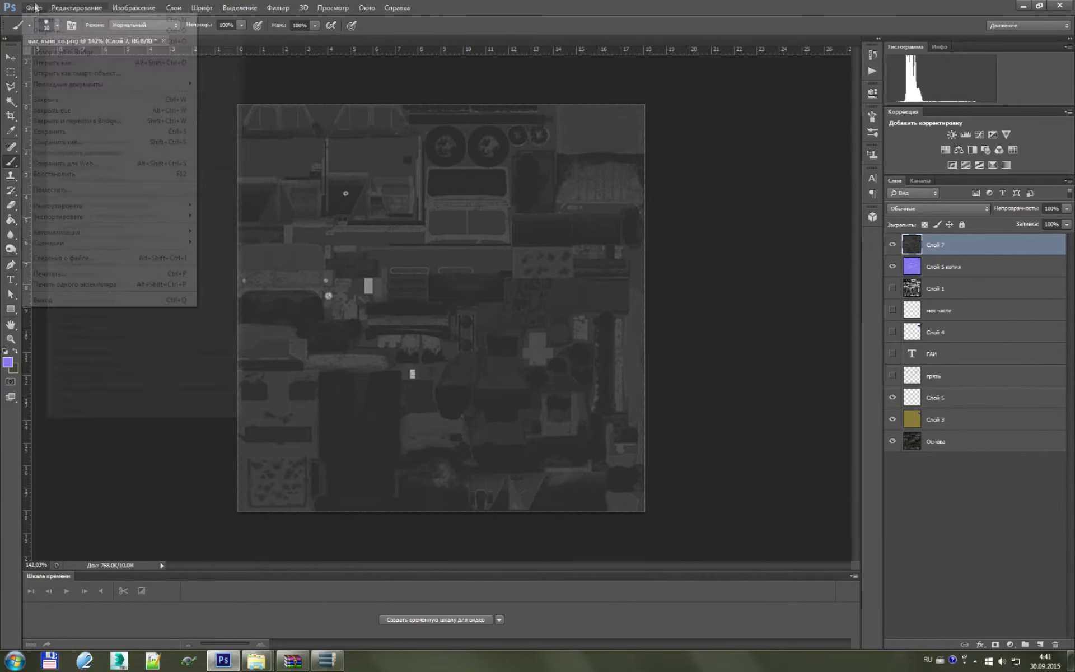
click(84, 141)
click(554, 347)
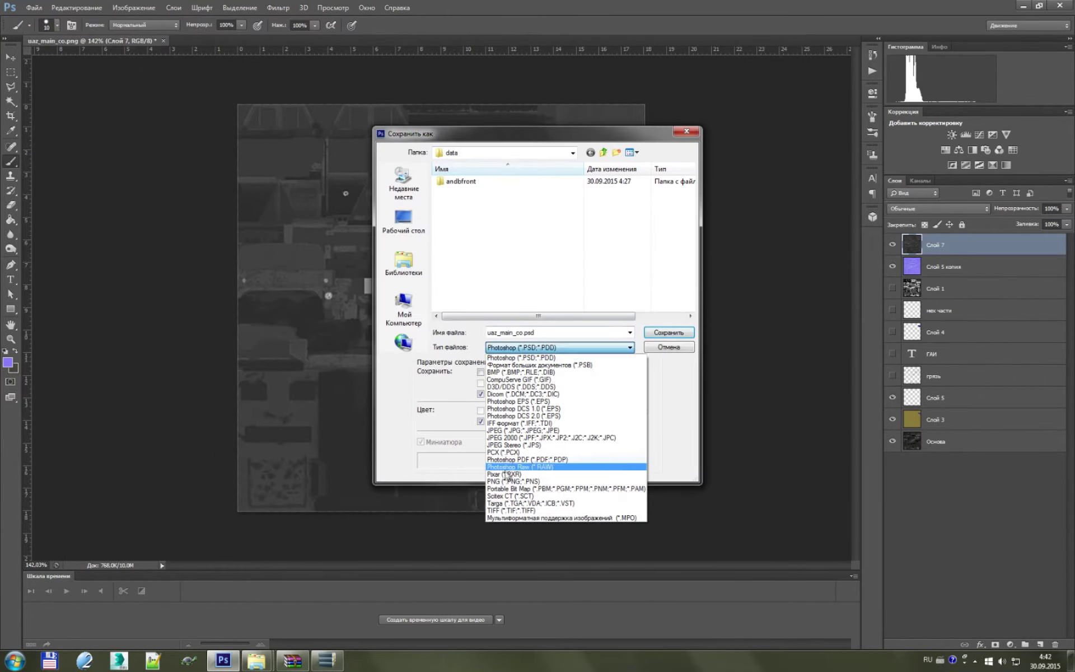
click(504, 481)
double_click(513, 224)
click(503, 238)
click(515, 181)
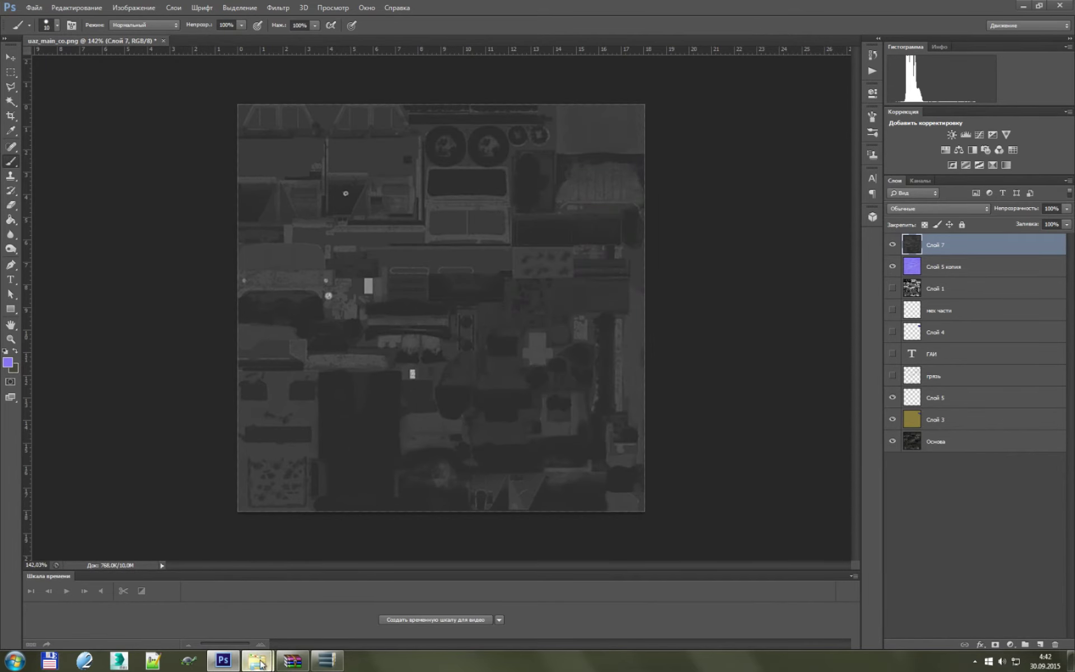
click(187, 604)
click(185, 555)
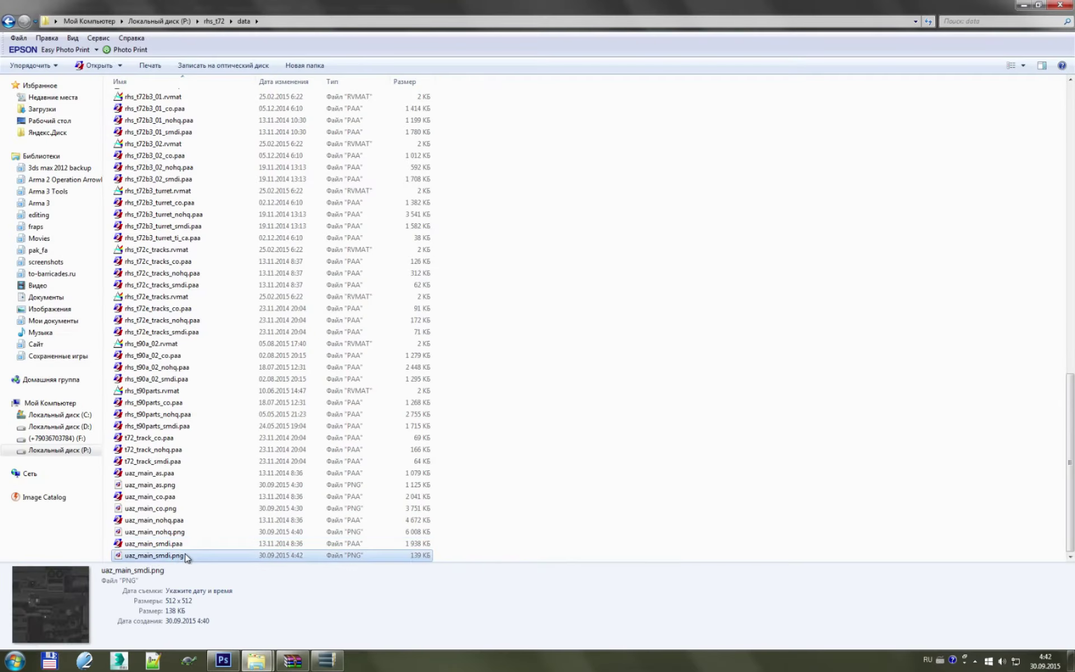
- Open uaz_main_smdi.png in TexView 2 and run specularMapFinish.bitfilt from Arma 3 Tools\TexView2\Filters
right_click(186, 555)
double_click(154, 556)
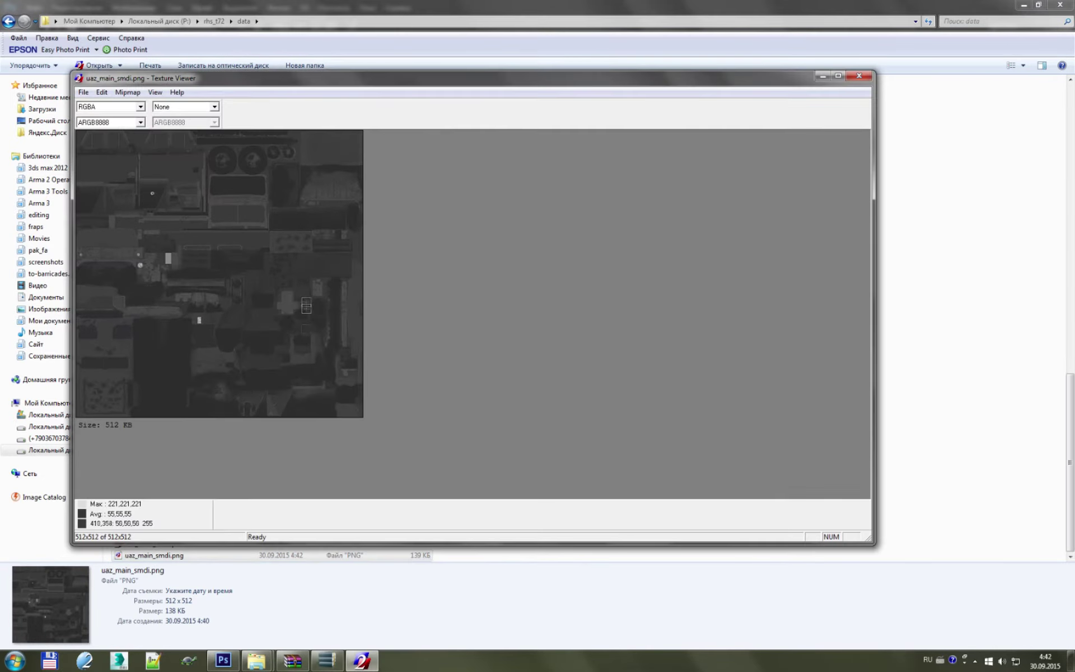
click(101, 92)
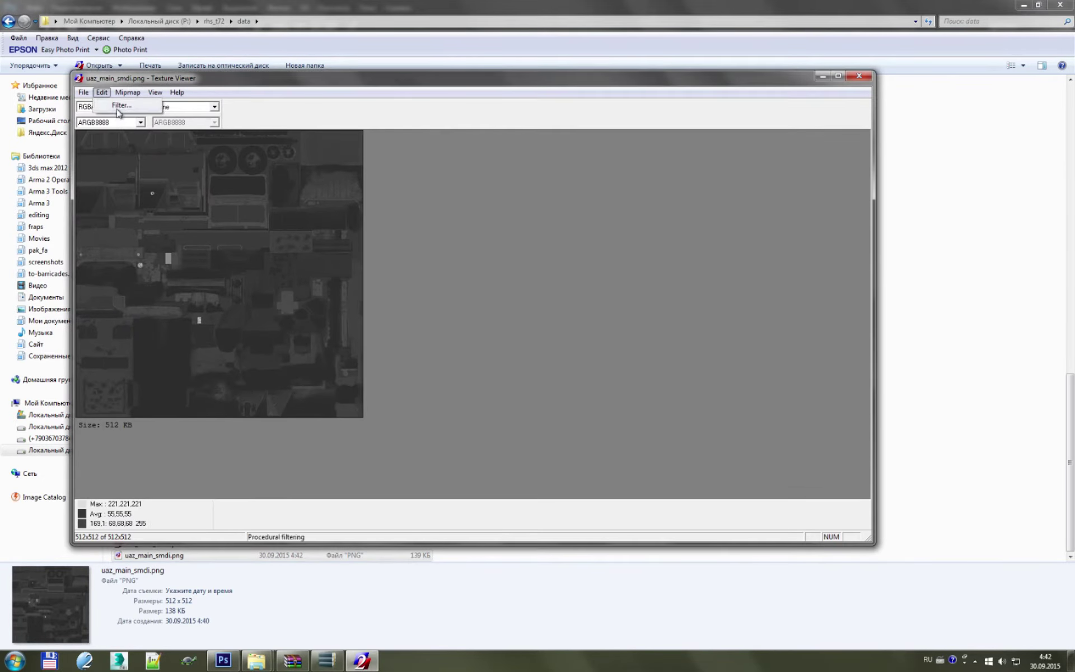
click(224, 332)
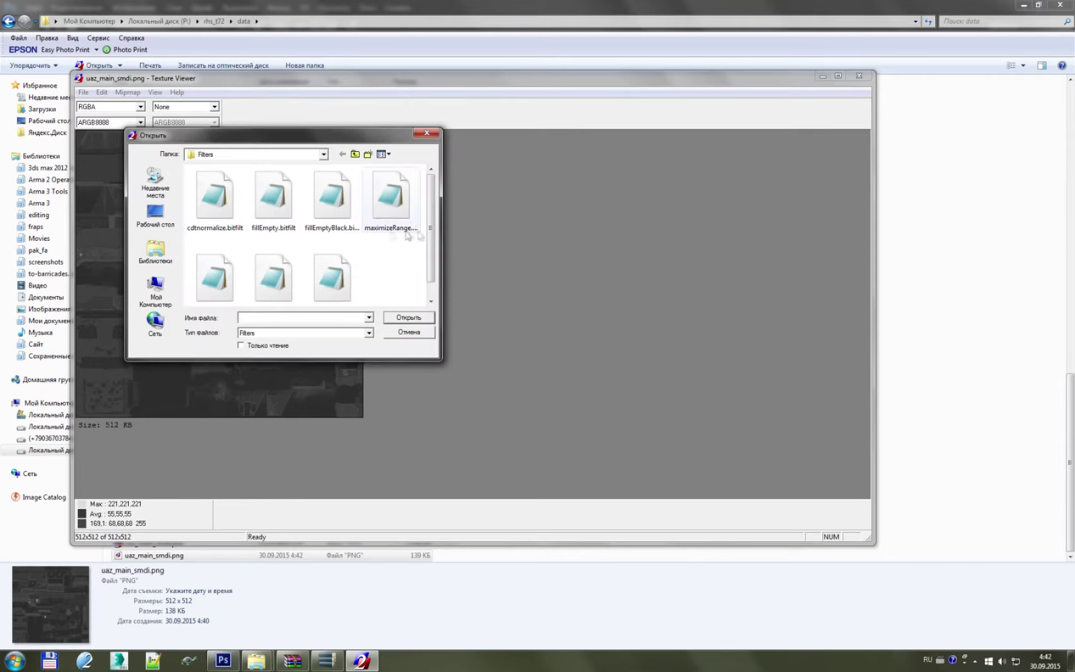
click(256, 157)
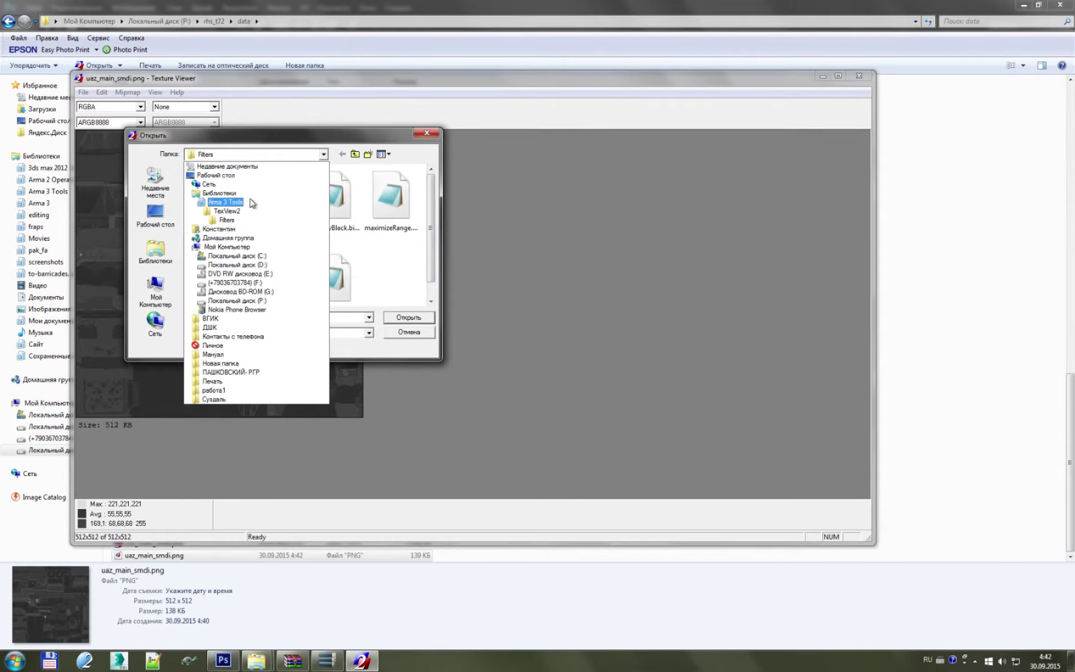
click(225, 202)
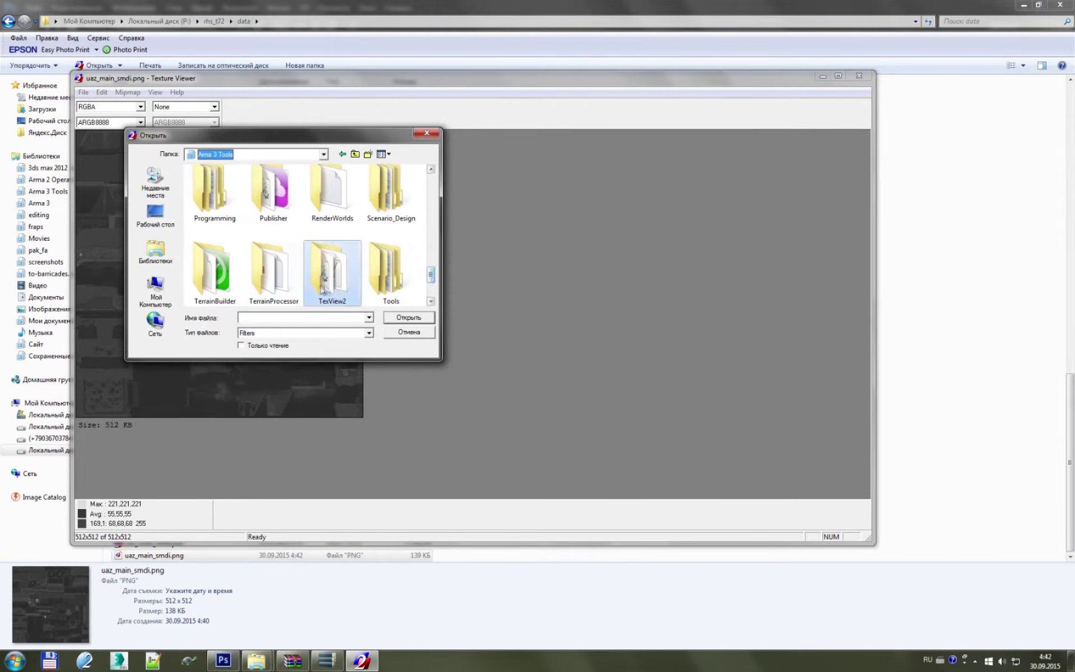
double_click(327, 274)
double_click(212, 202)
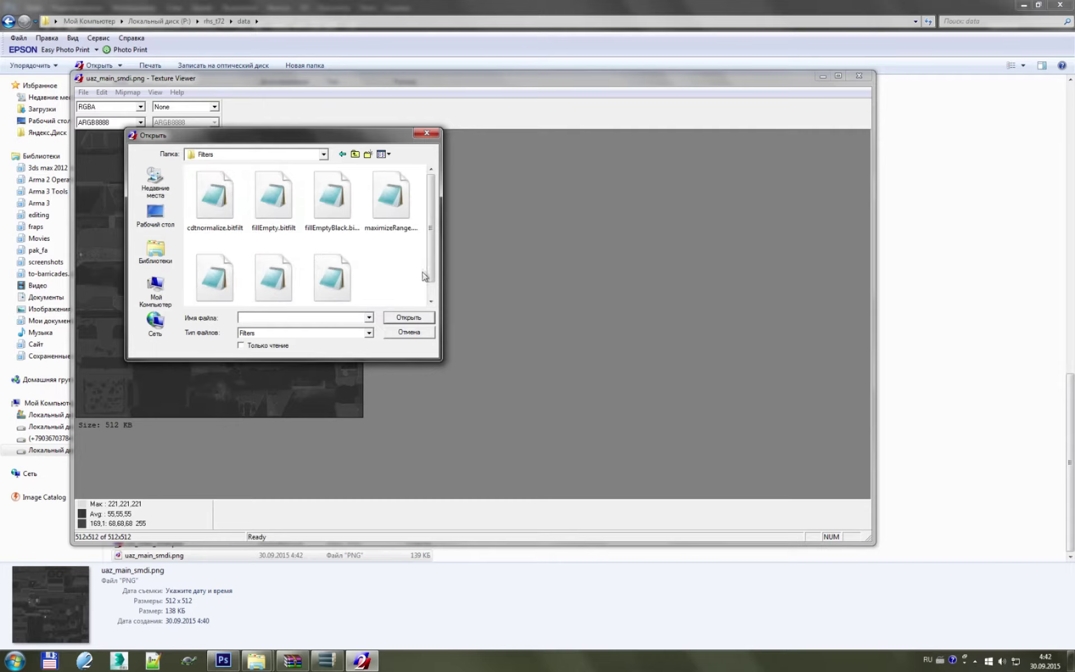
scroll(424, 275, down, 1)
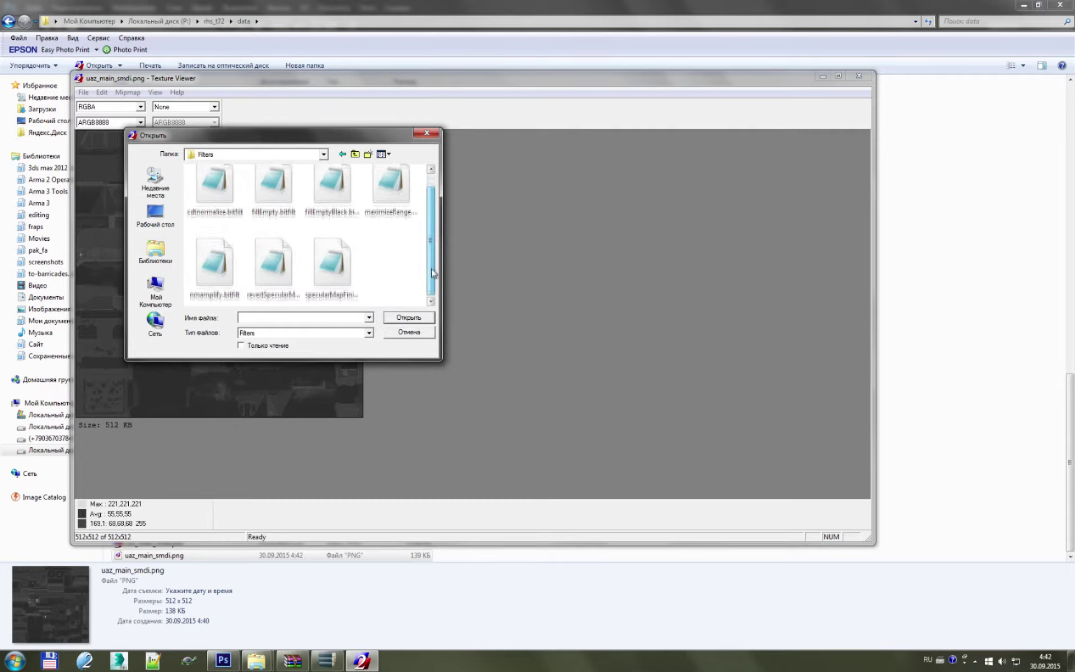
click(331, 279)
double_click(337, 265)
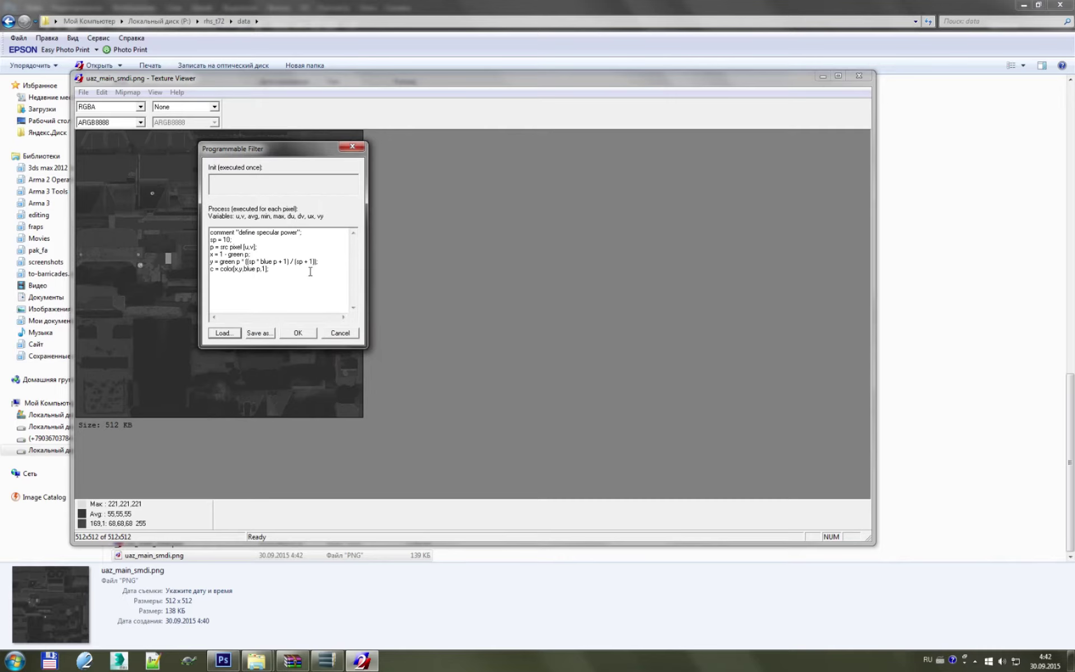
click(299, 333)
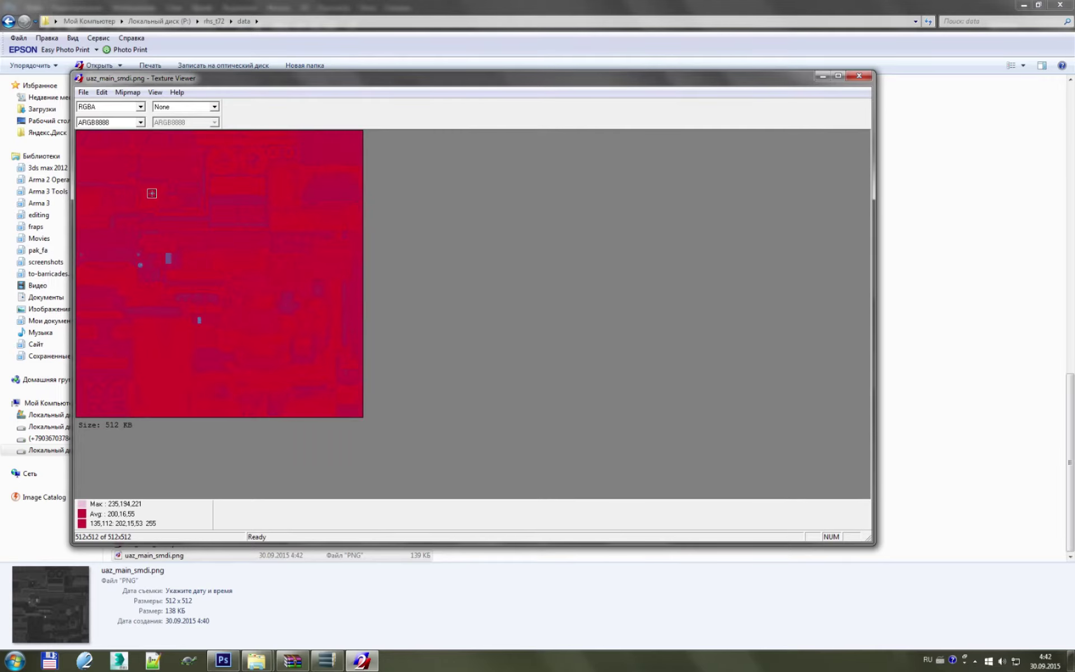
- Save the red-tinted texture as uaz_main_smdi.paa, overwriting the old file, and close TexView 2
scroll(255, 207, up, 2)
scroll(223, 144, down, 1)
scroll(222, 142, up, 1)
scroll(223, 143, up, 1)
click(82, 93)
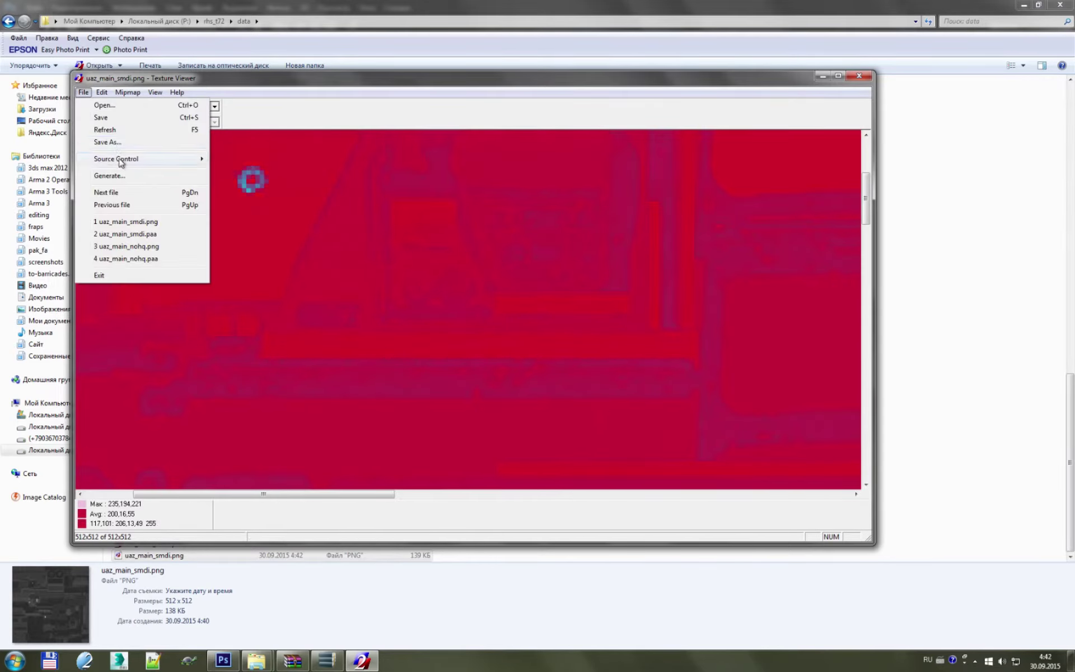
click(120, 146)
click(480, 400)
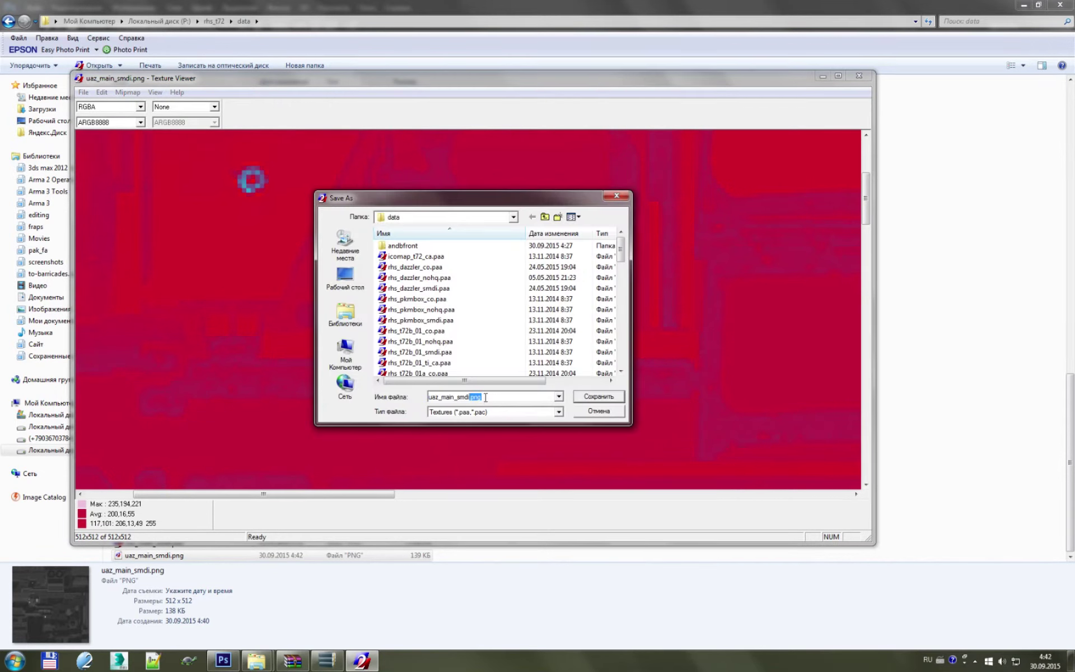
text(paa)
click(599, 396)
click(585, 340)
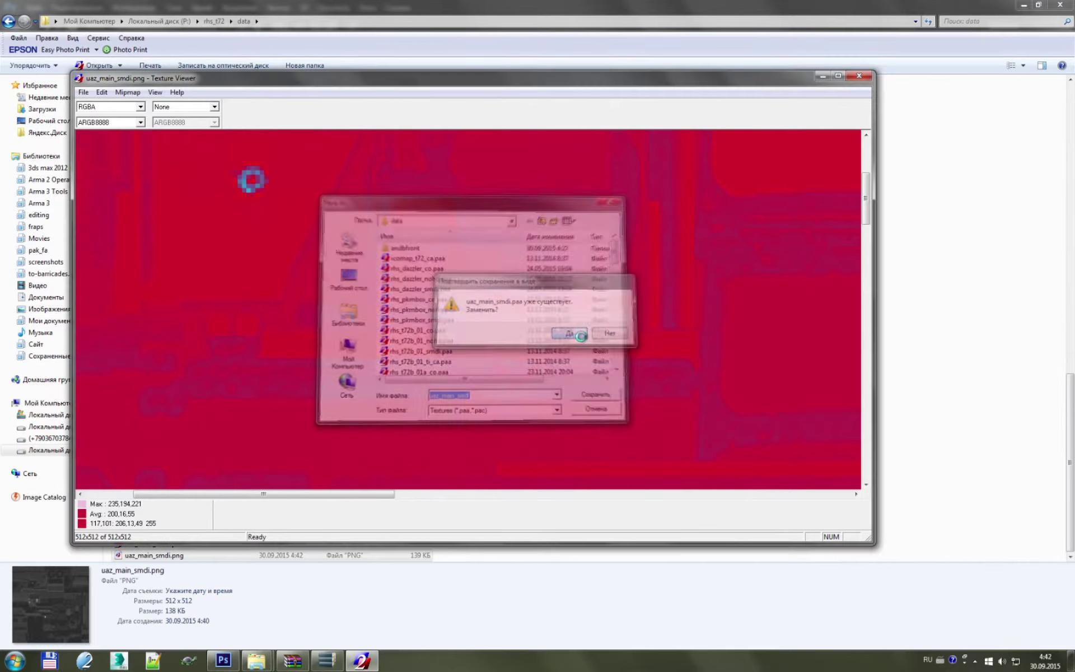
click(854, 84)
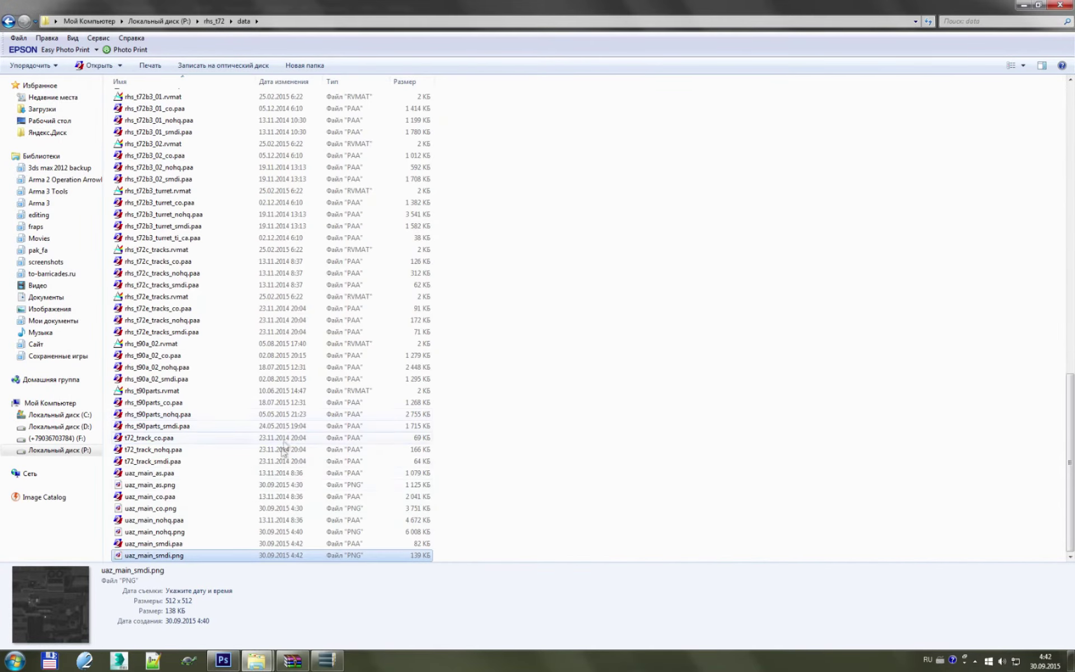
double_click(203, 545)
scroll(209, 208, up, 2)
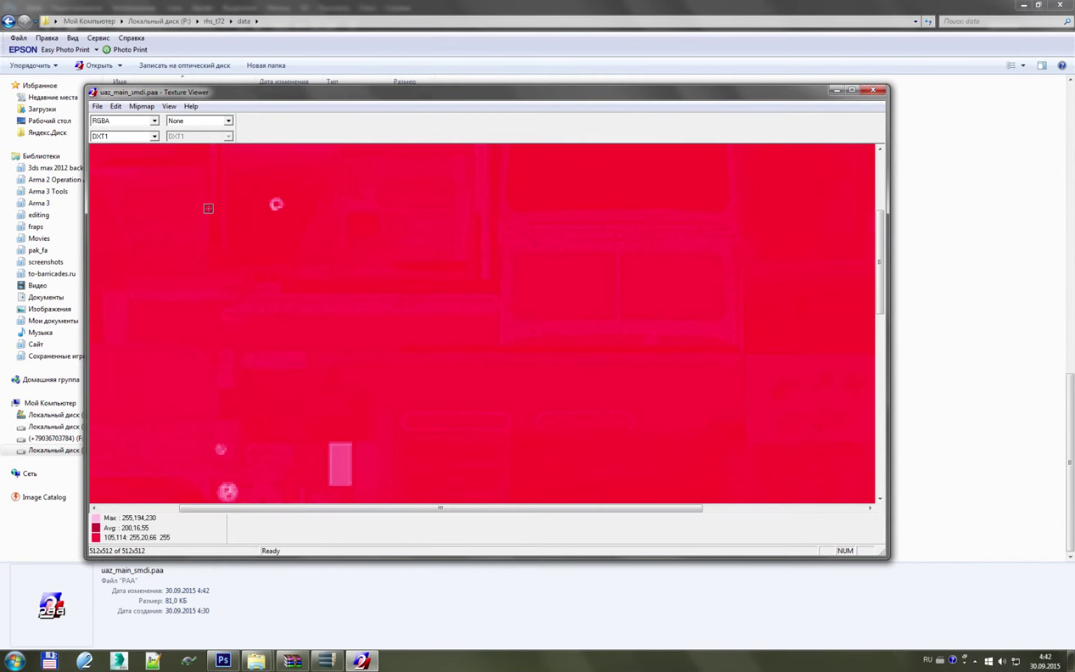
scroll(246, 186, up, 1)
scroll(268, 245, up, 1)
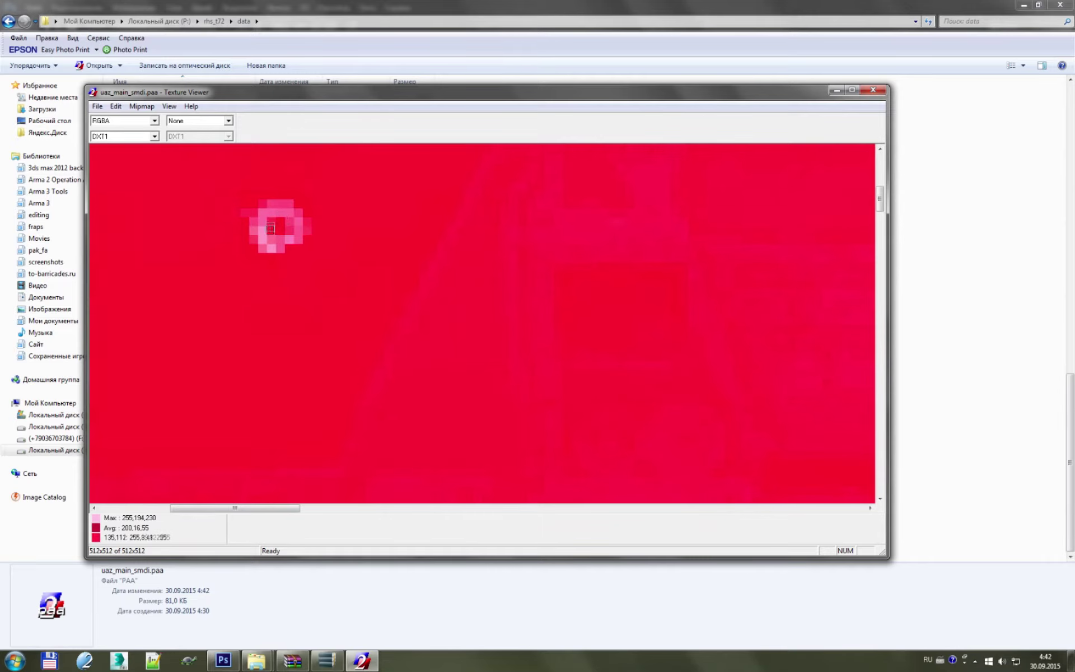
scroll(270, 229, down, 3)
scroll(242, 257, down, 1)
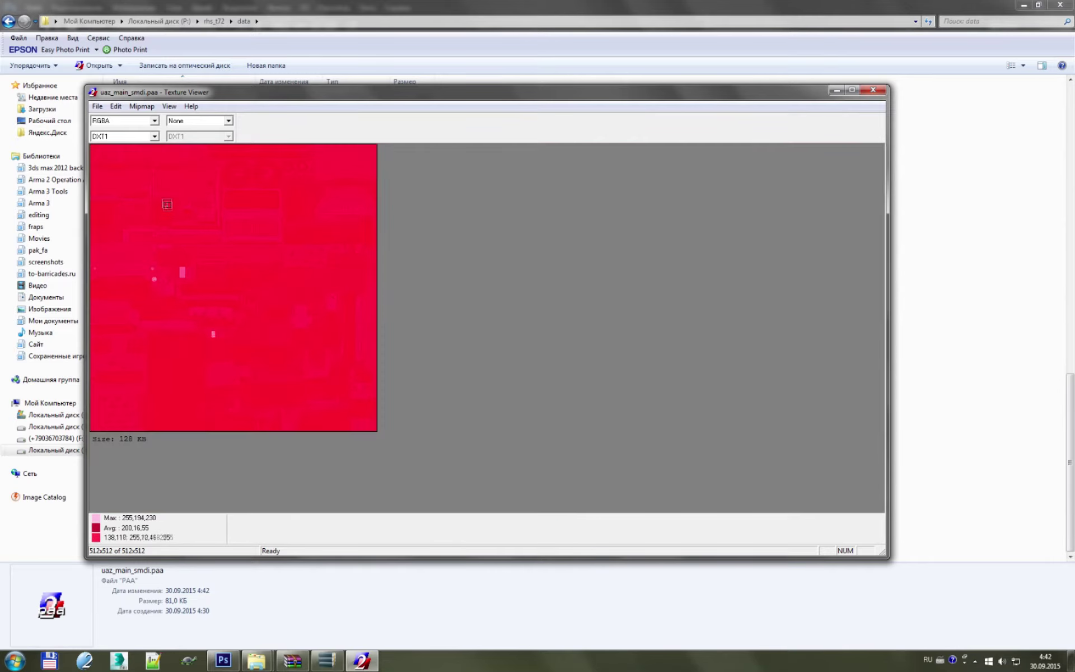
scroll(167, 204, up, 1)
scroll(247, 215, up, 1)
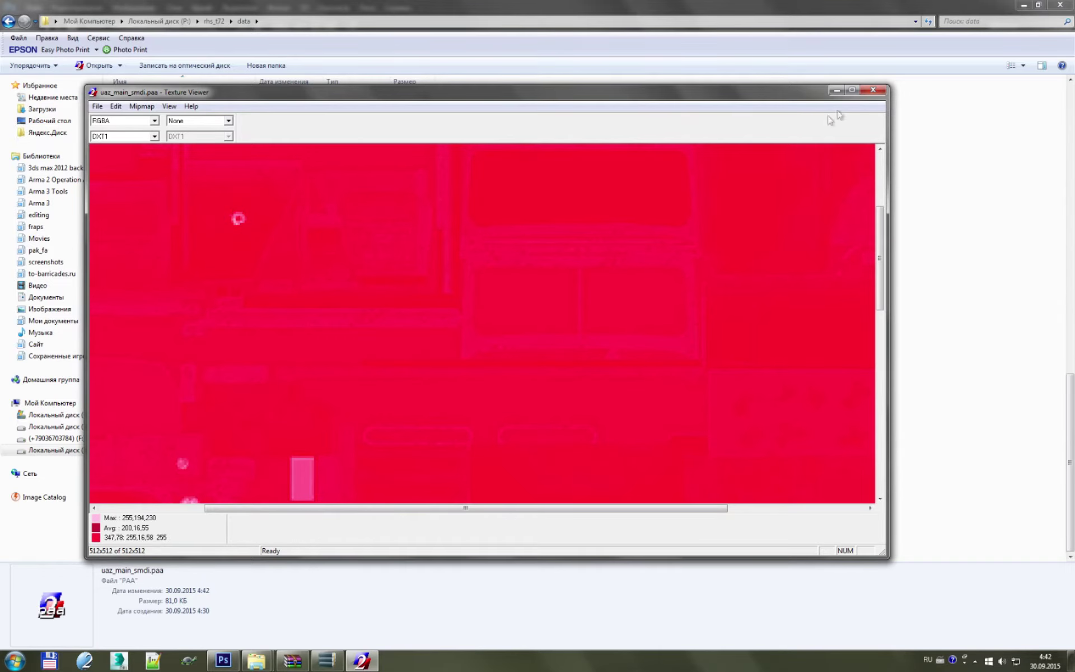
click(873, 90)
click(202, 532)
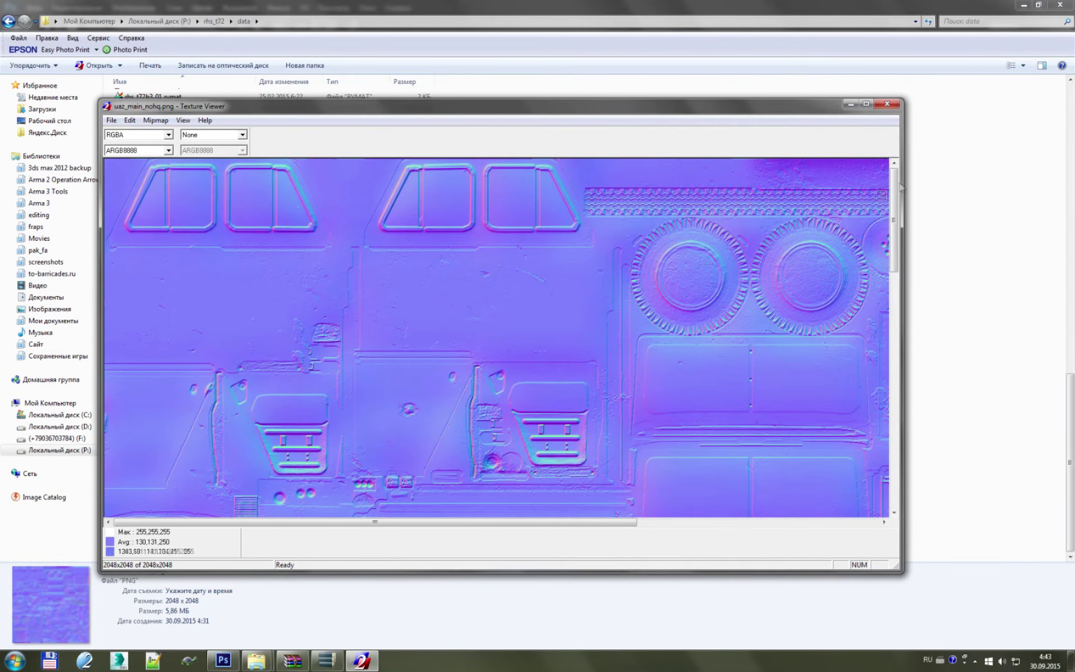
click(887, 104)
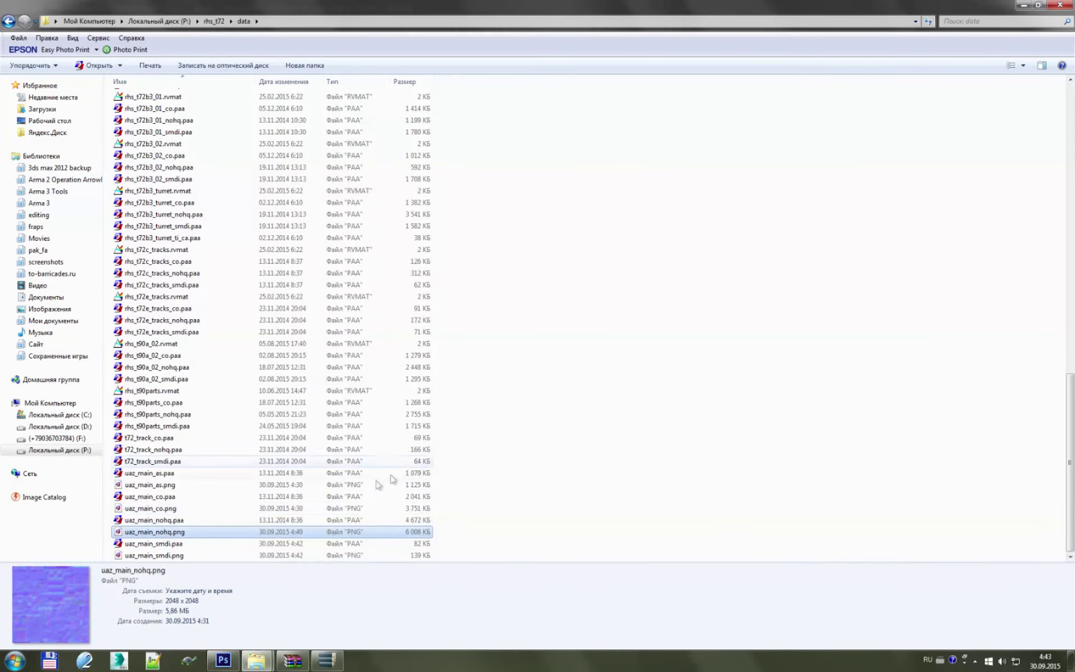
double_click(205, 508)
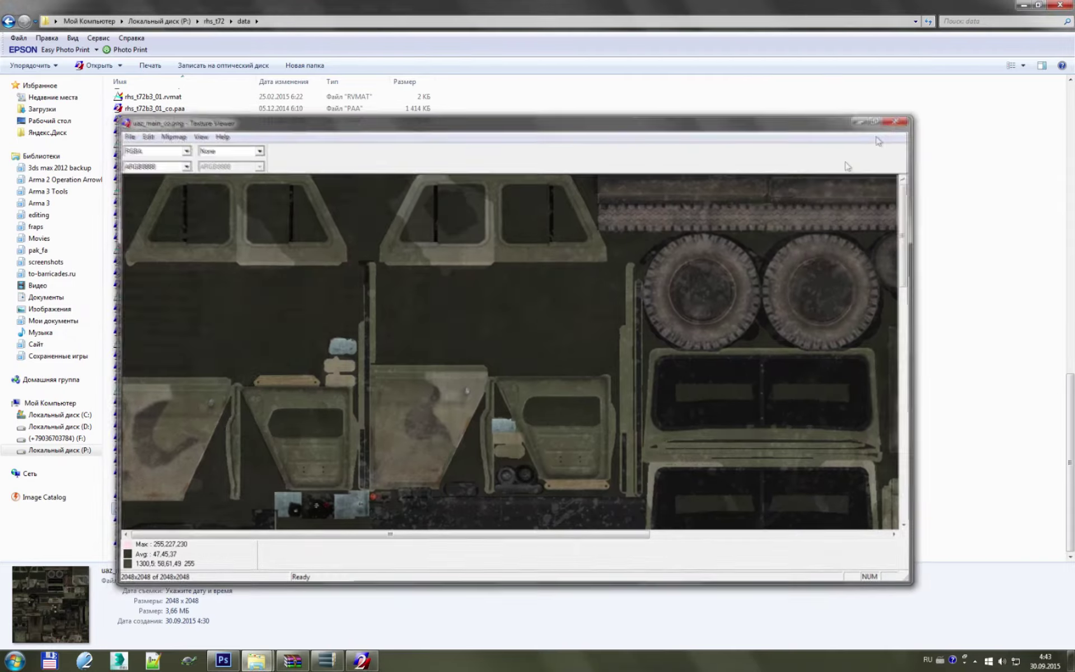
click(897, 122)
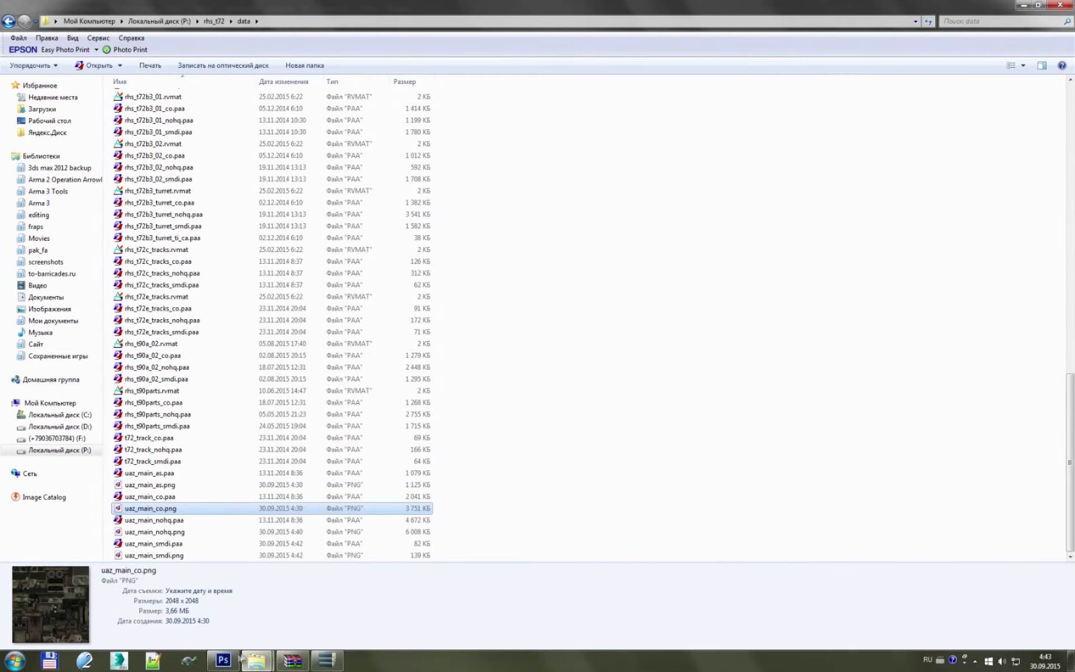
- Hide the grey top layers and show the Слой 1 vehicle texture layer
key(alt+Tab)
click(892, 267)
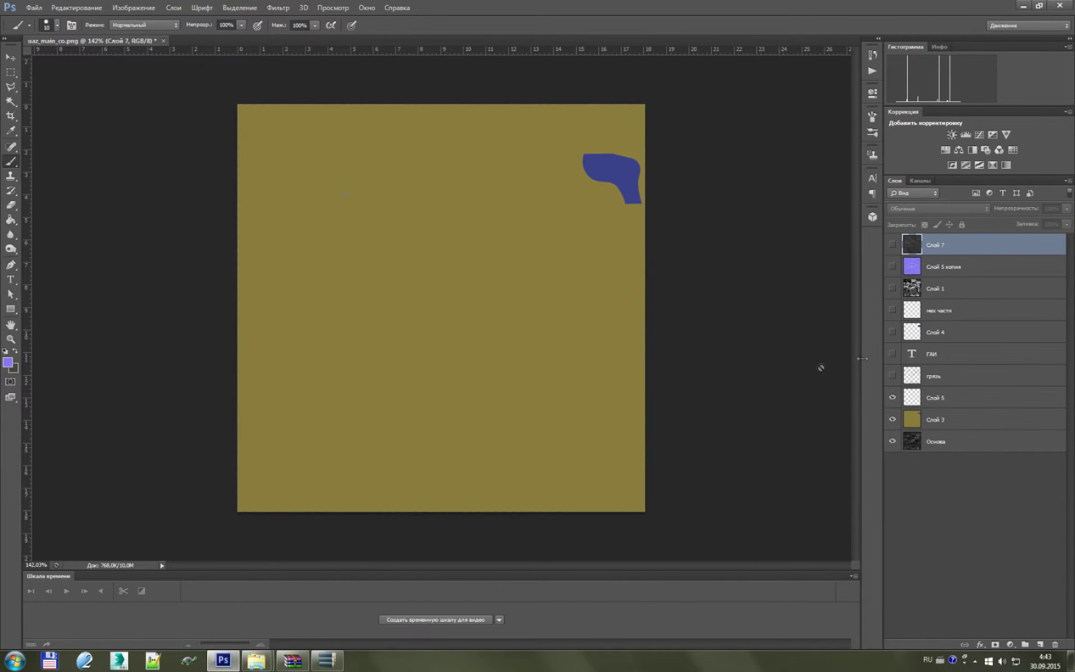
click(893, 289)
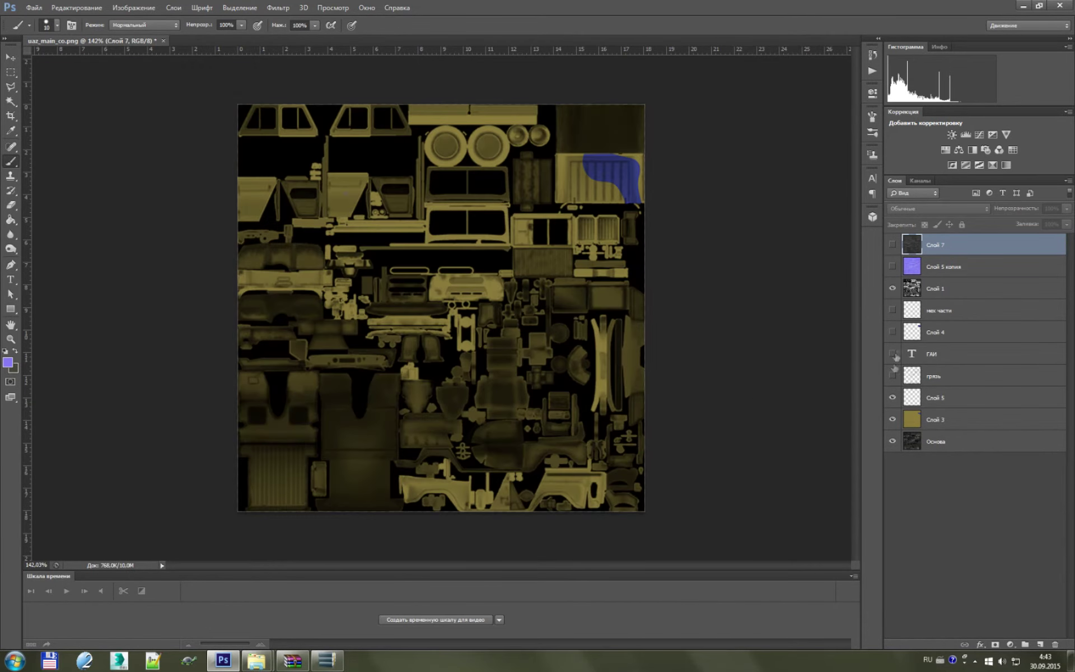
scroll(347, 196, up, 5)
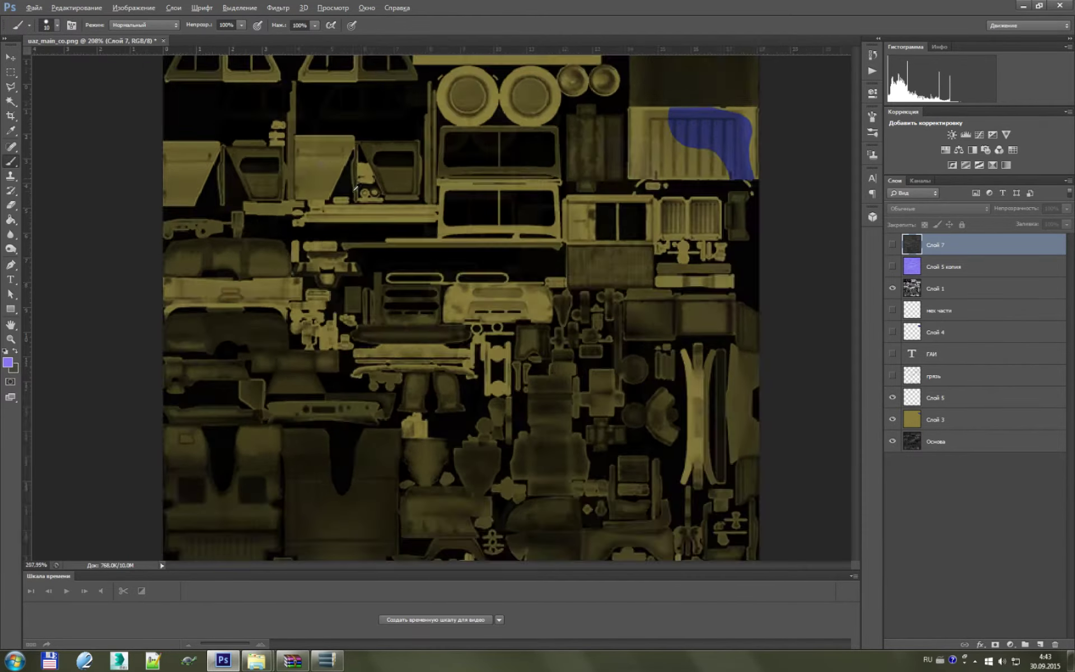
scroll(331, 164, up, 2)
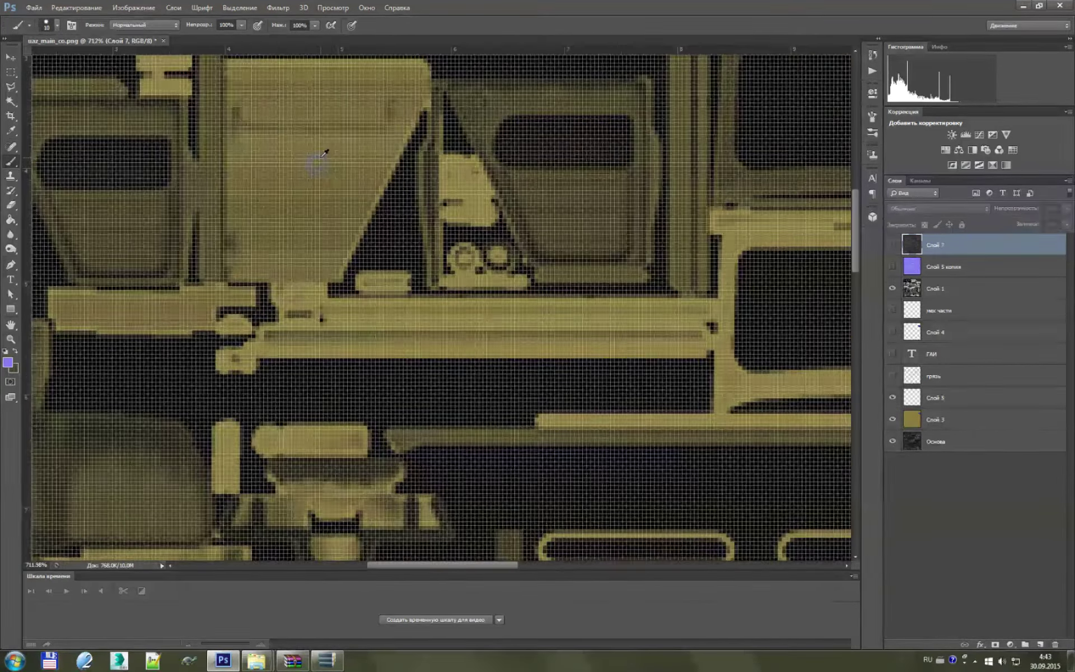
scroll(318, 163, down, 3)
scroll(319, 162, down, 2)
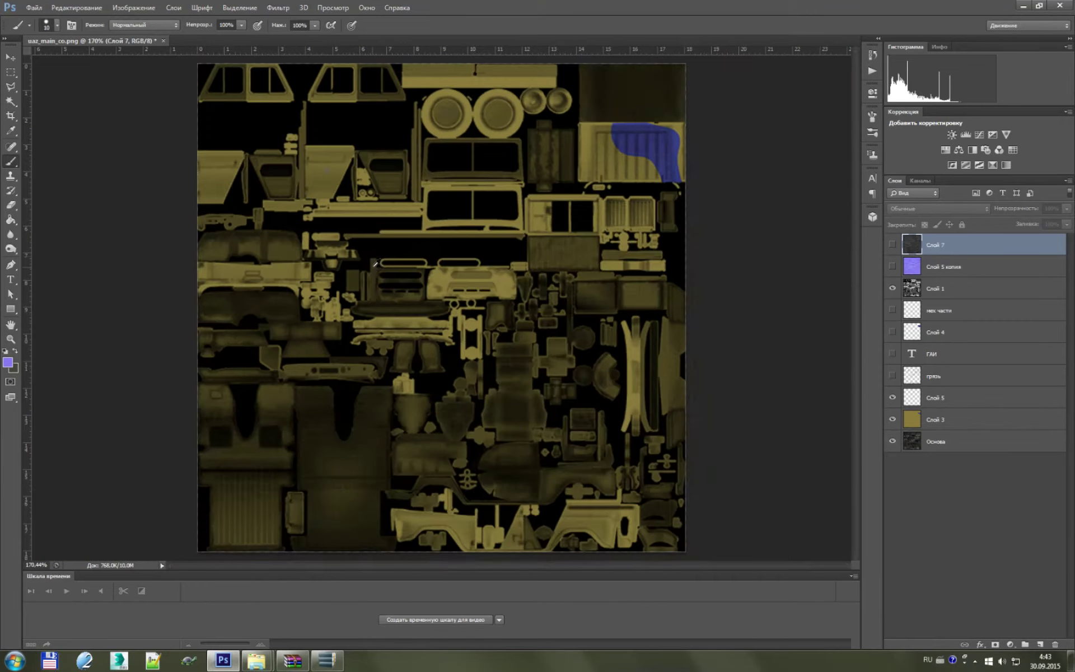
- Show the ГАИ text and грязь dirt layers, then quit Photoshop without saving
click(892, 354)
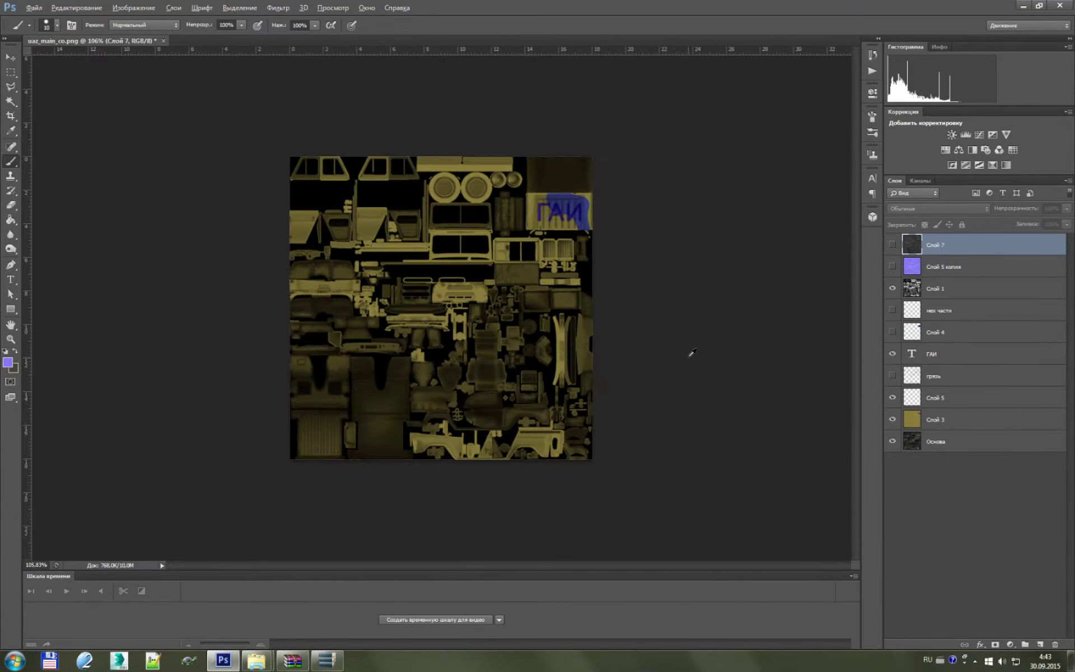
scroll(692, 353, down, 3)
scroll(693, 353, up, 3)
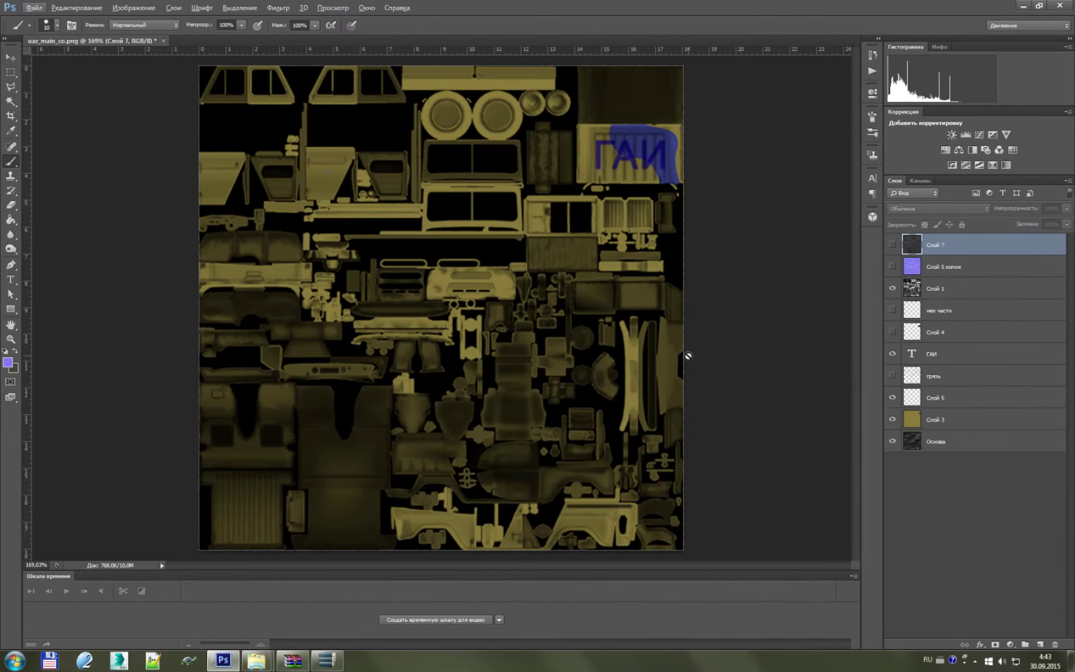
scroll(691, 354, down, 1)
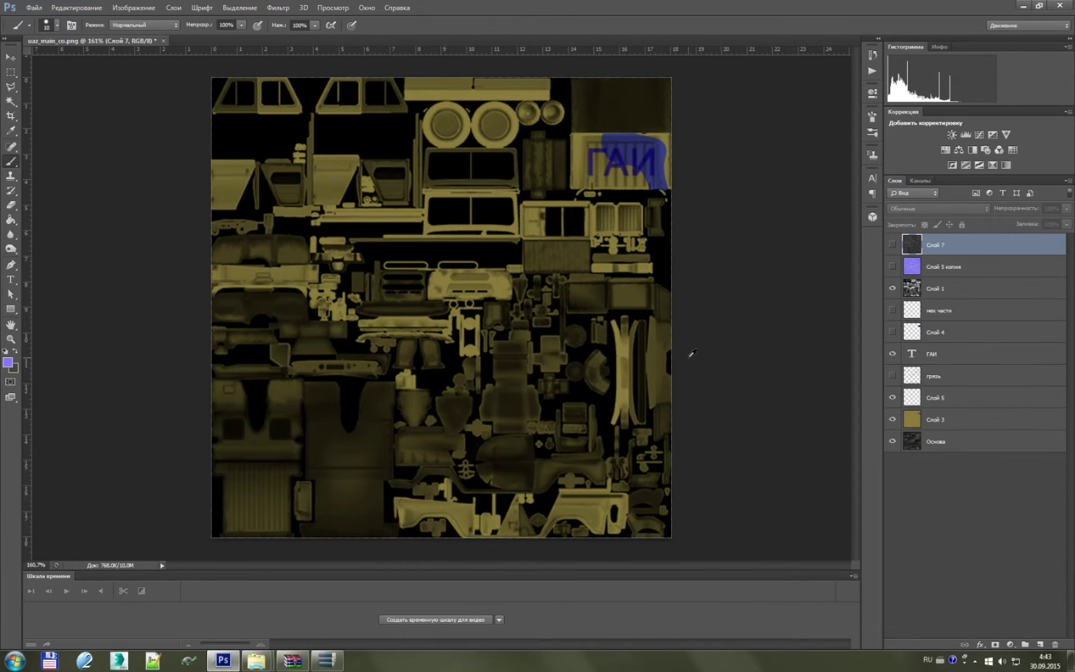
click(893, 375)
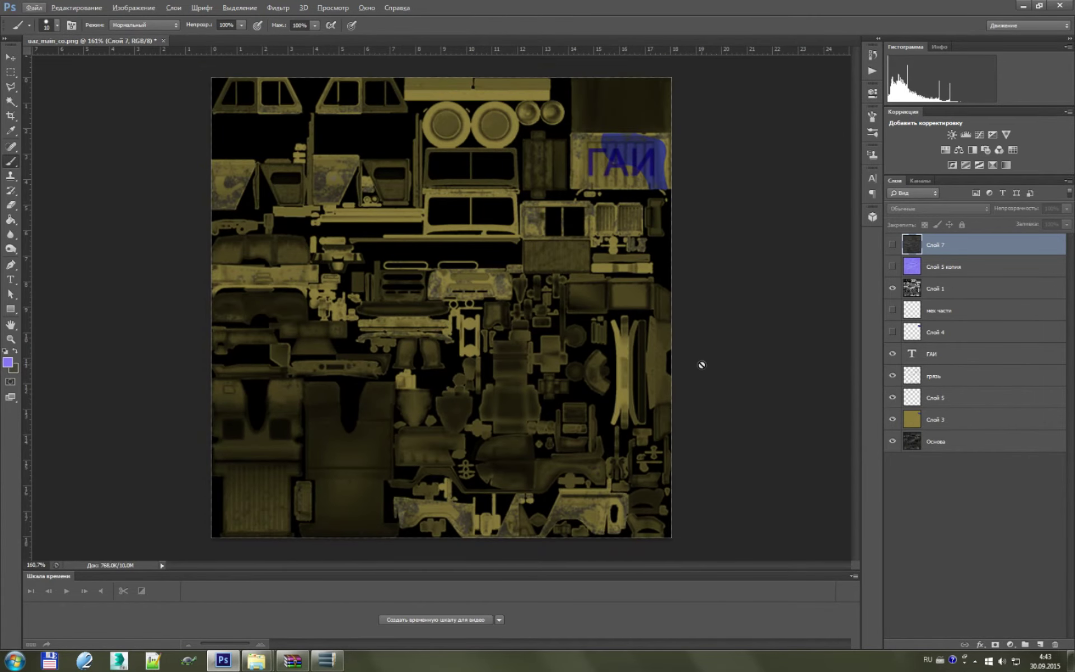
click(1059, 5)
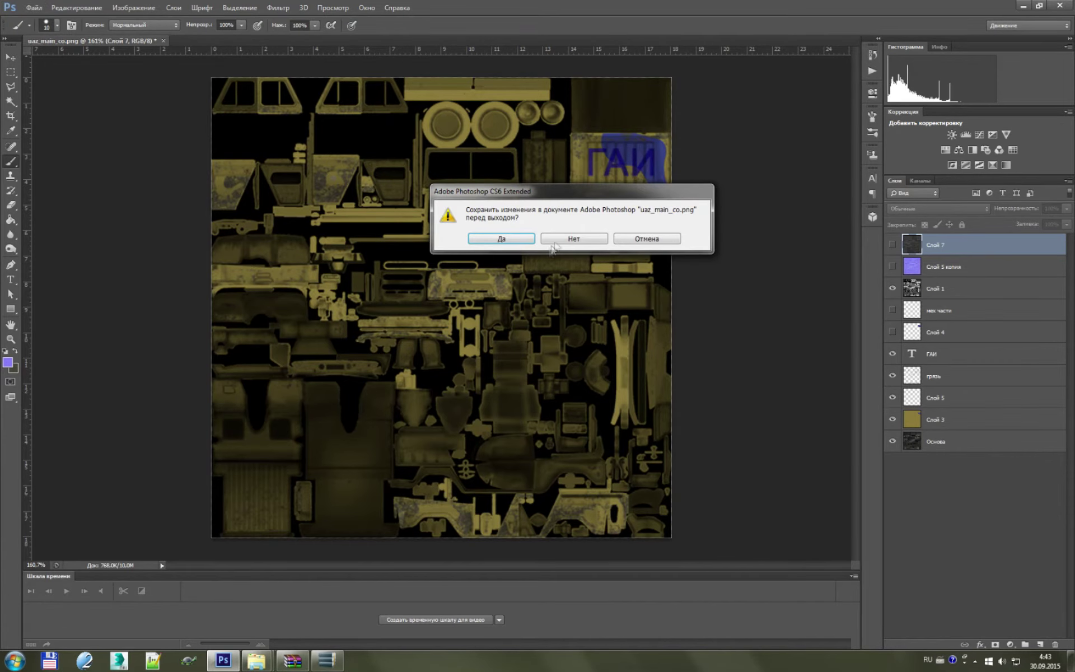
click(553, 243)
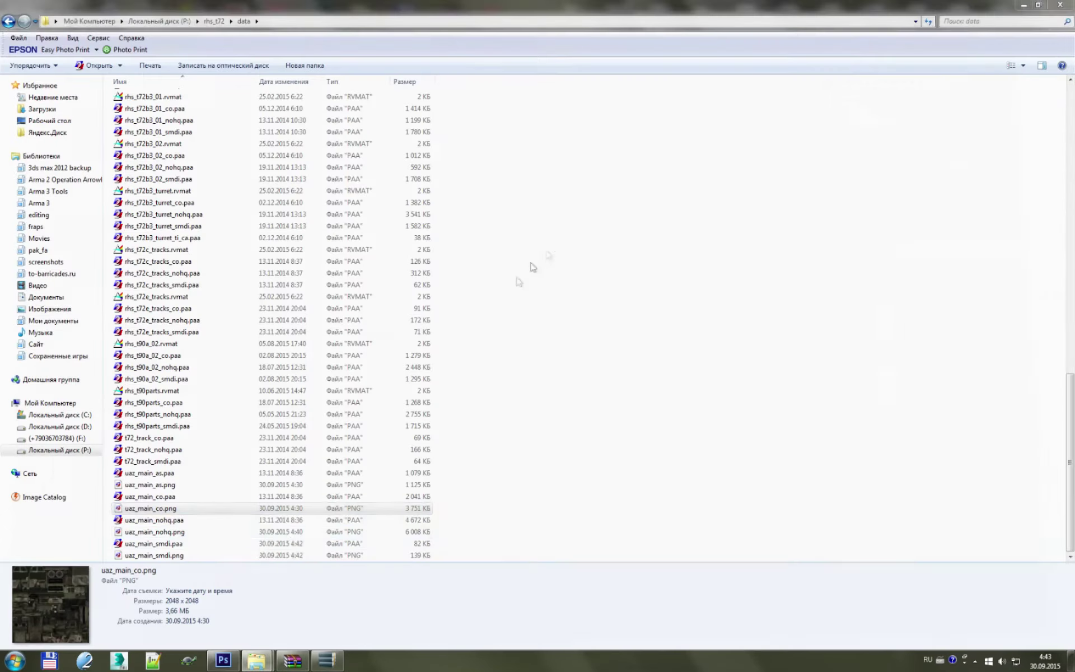
- Permanently delete the eight uaz_main files with Shift+Delete
click(186, 476)
shift+click(188, 555)
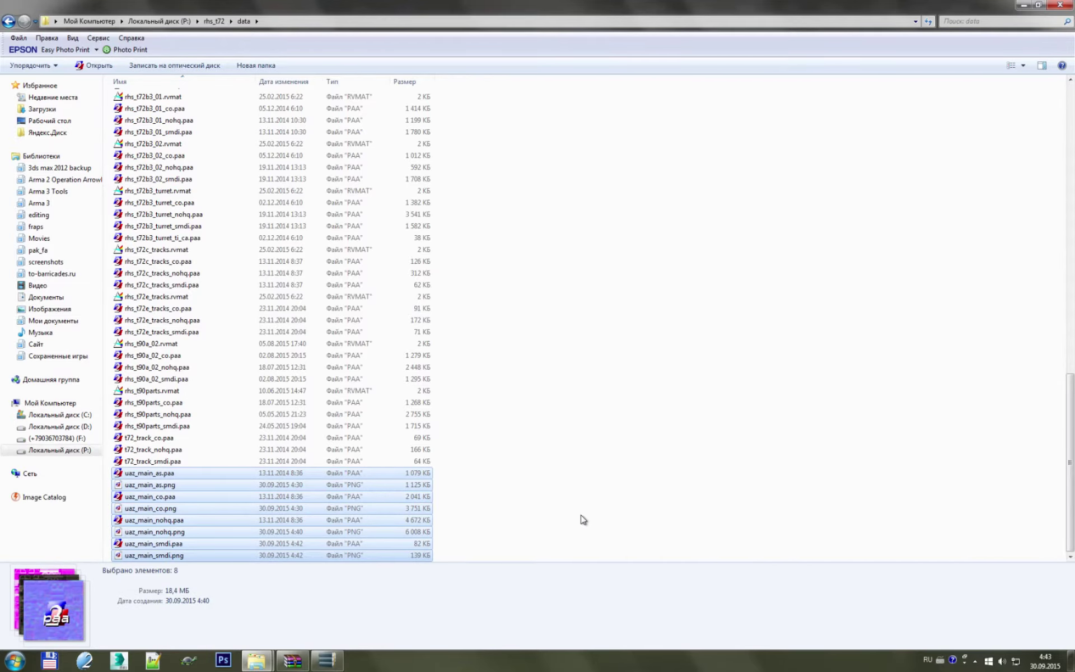
key(Delete)
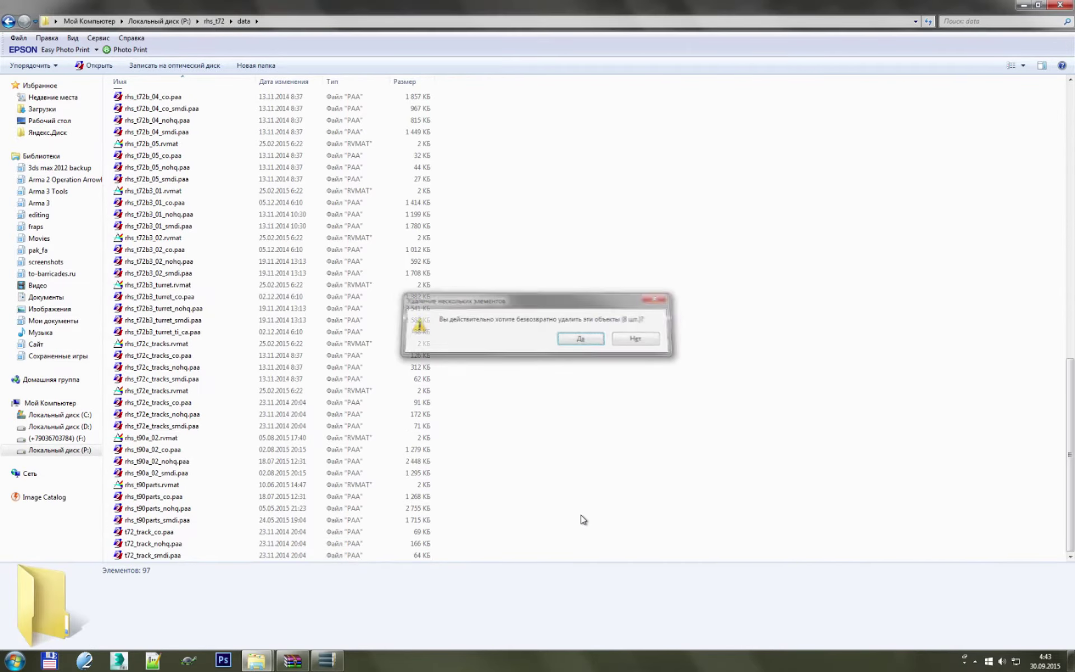
key(Return)
- Preview rhs_t72b3_turret_co.paa in Texture Viewer
click(356, 497)
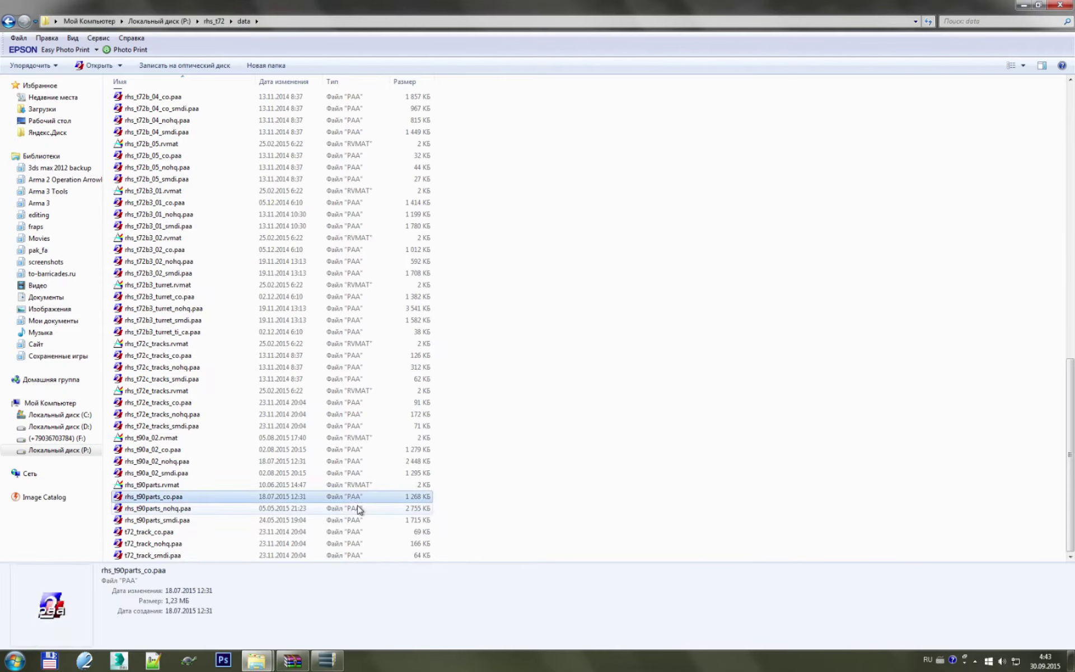
click(553, 483)
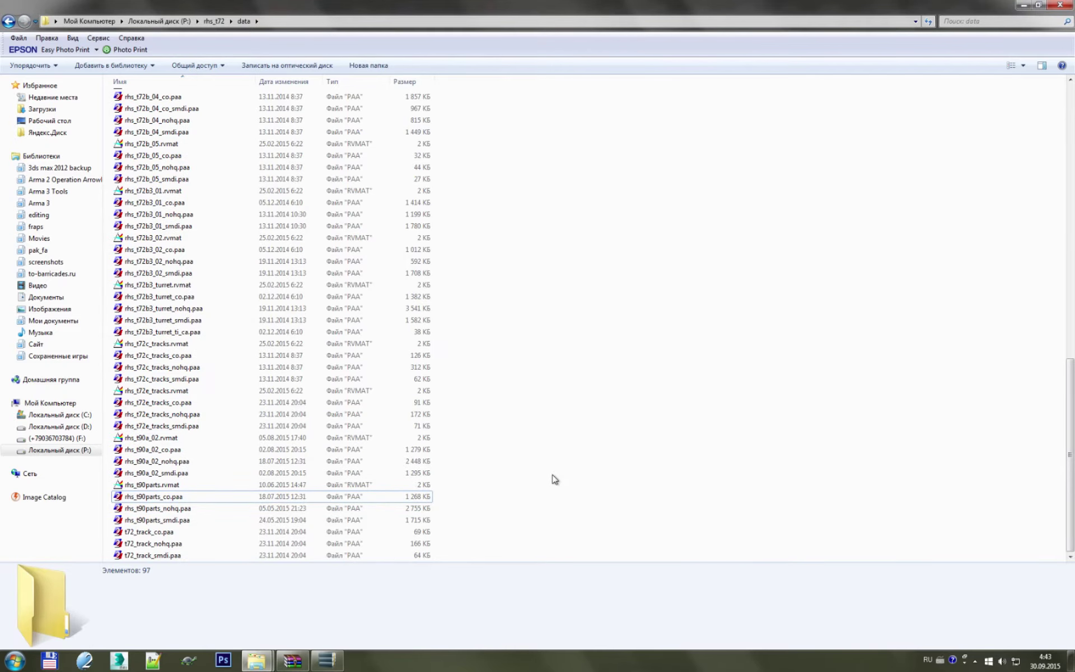
scroll(554, 485, up, 4)
scroll(554, 485, up, 7)
scroll(553, 493, up, 7)
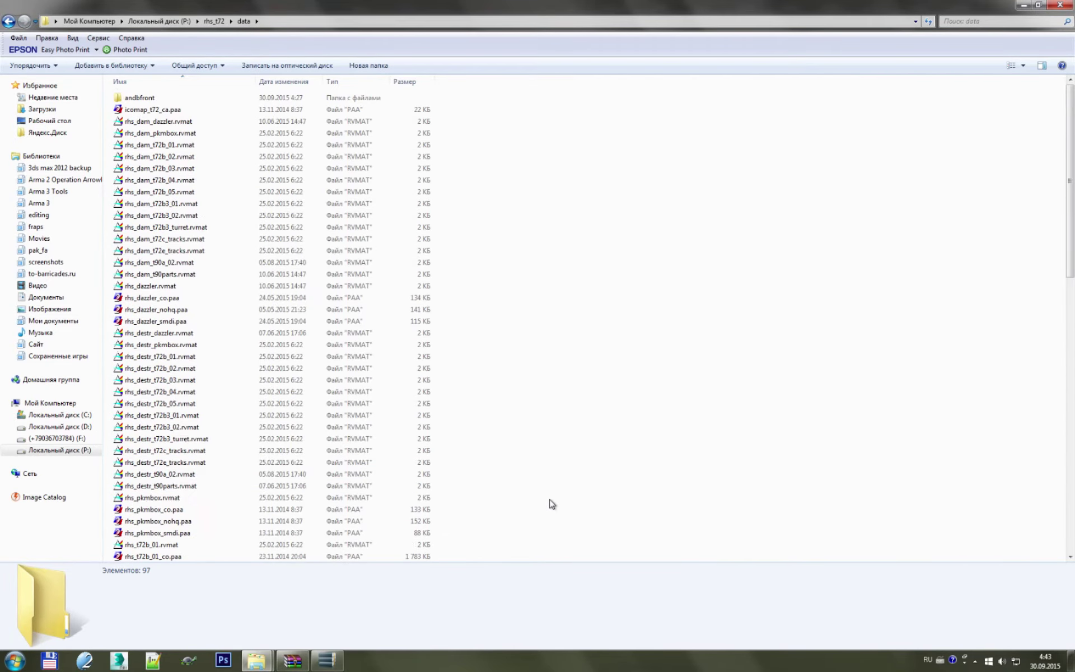
scroll(551, 504, down, 7)
scroll(549, 507, down, 6)
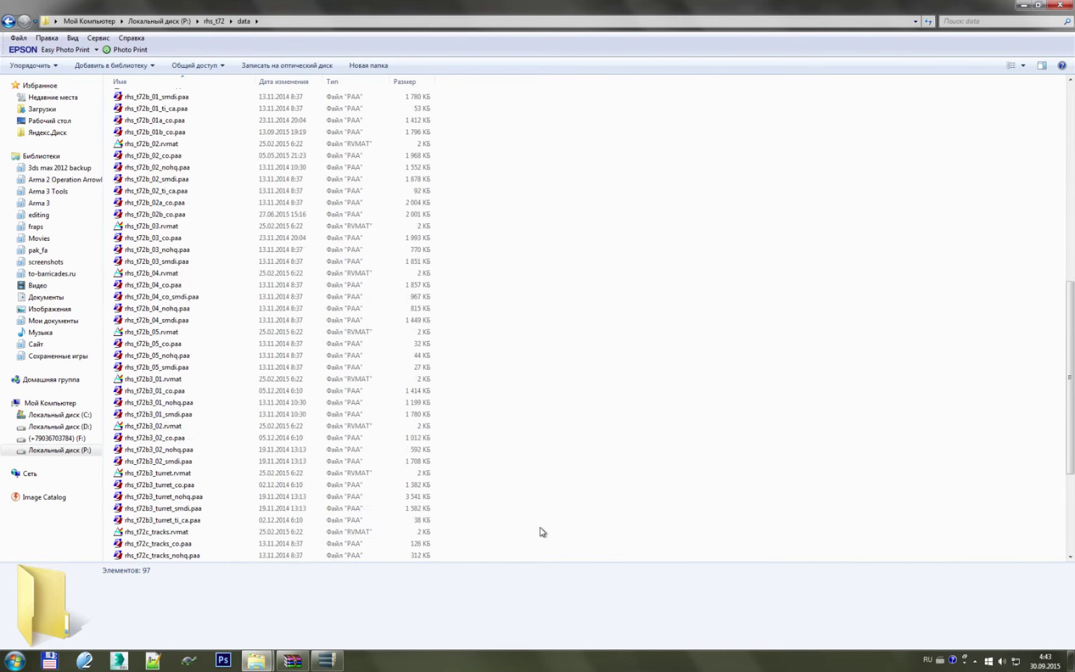
scroll(543, 529, down, 6)
double_click(207, 297)
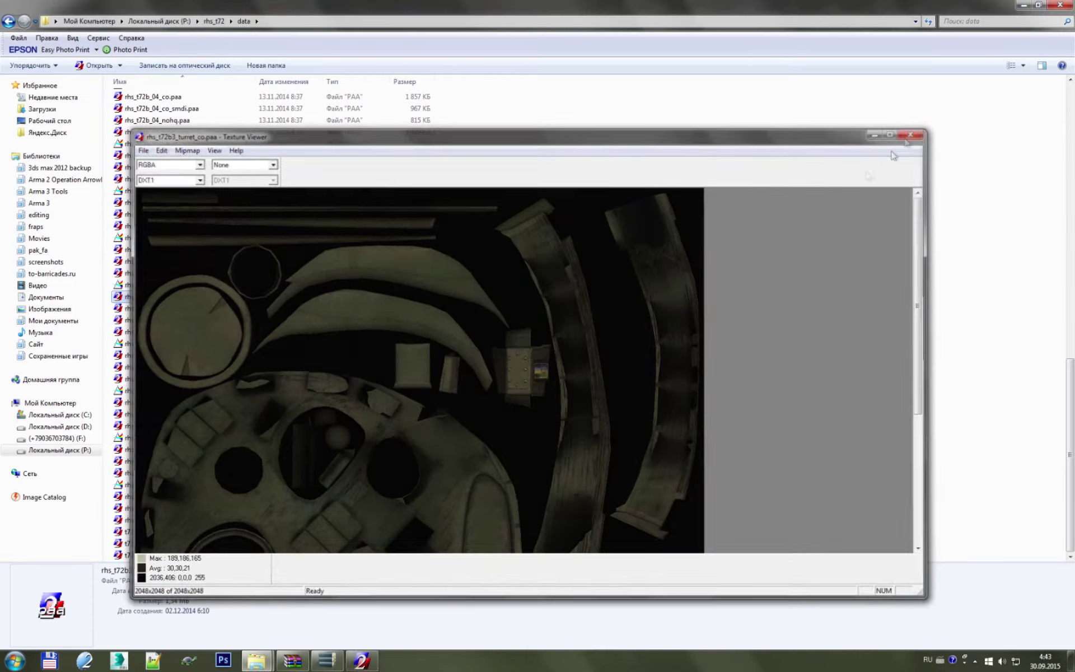
- Close the texture preview and select all 96 texture files in the PAA.rar archive
click(915, 132)
click(292, 661)
click(203, 190)
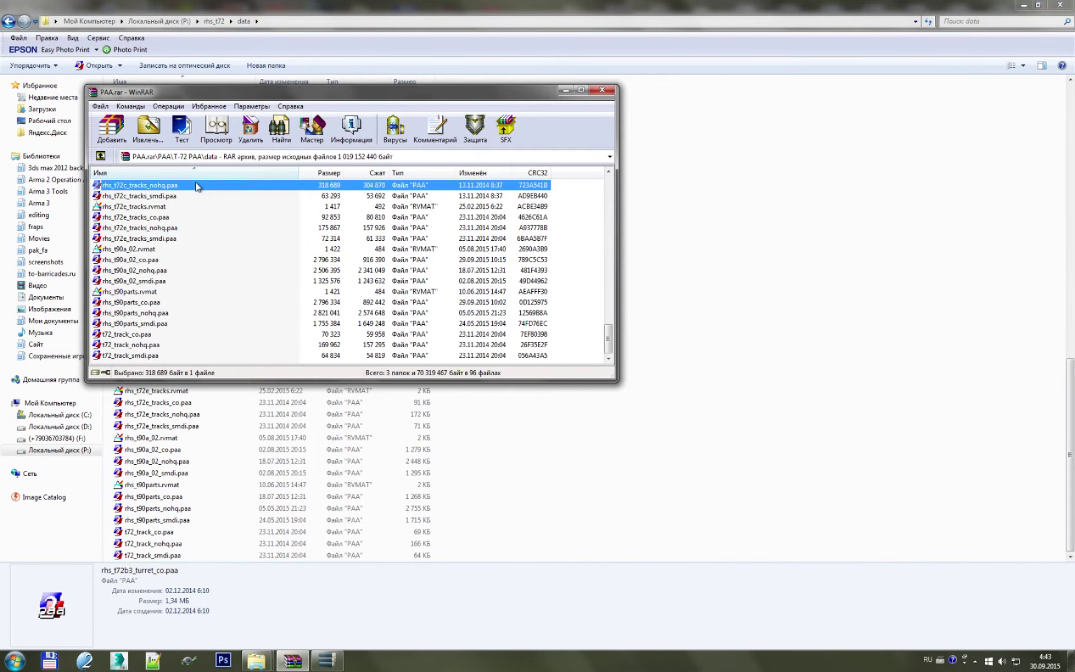
scroll(224, 269, up, 4)
scroll(235, 284, up, 6)
scroll(236, 284, up, 8)
scroll(235, 284, up, 5)
scroll(235, 284, up, 1)
click(187, 228)
scroll(211, 281, down, 7)
scroll(211, 280, down, 7)
scroll(212, 281, down, 7)
scroll(211, 281, down, 6)
shift+click(154, 356)
- Move the archive textures into the rhs_t72 data folder, replacing existing files for all conflicts
drag(157, 305, 800, 296)
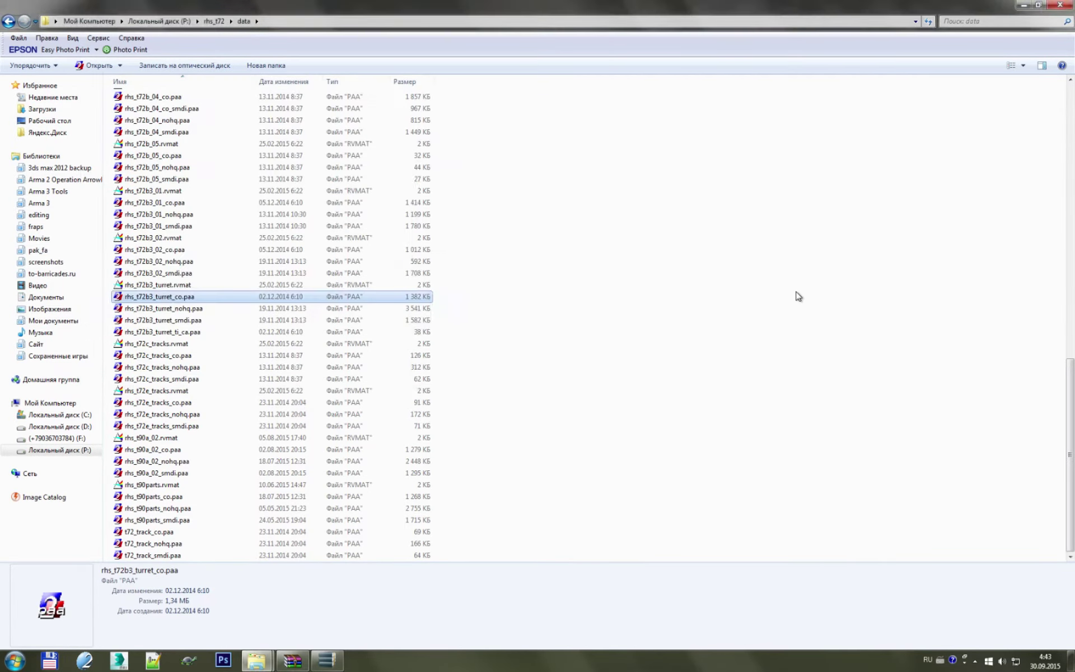
click(493, 457)
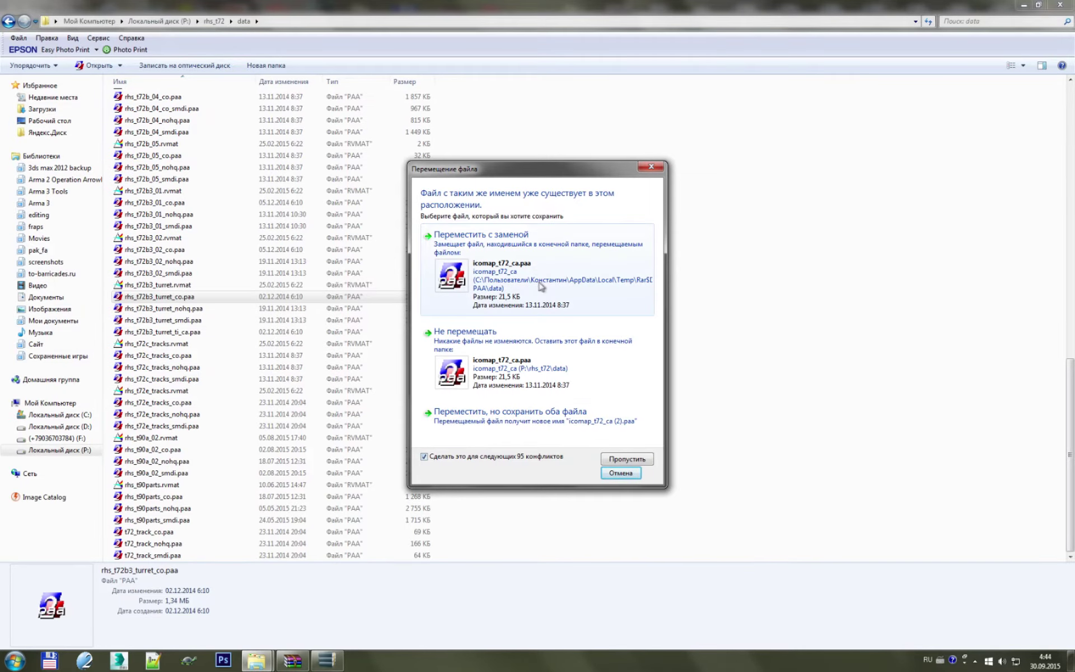
click(481, 240)
click(189, 309)
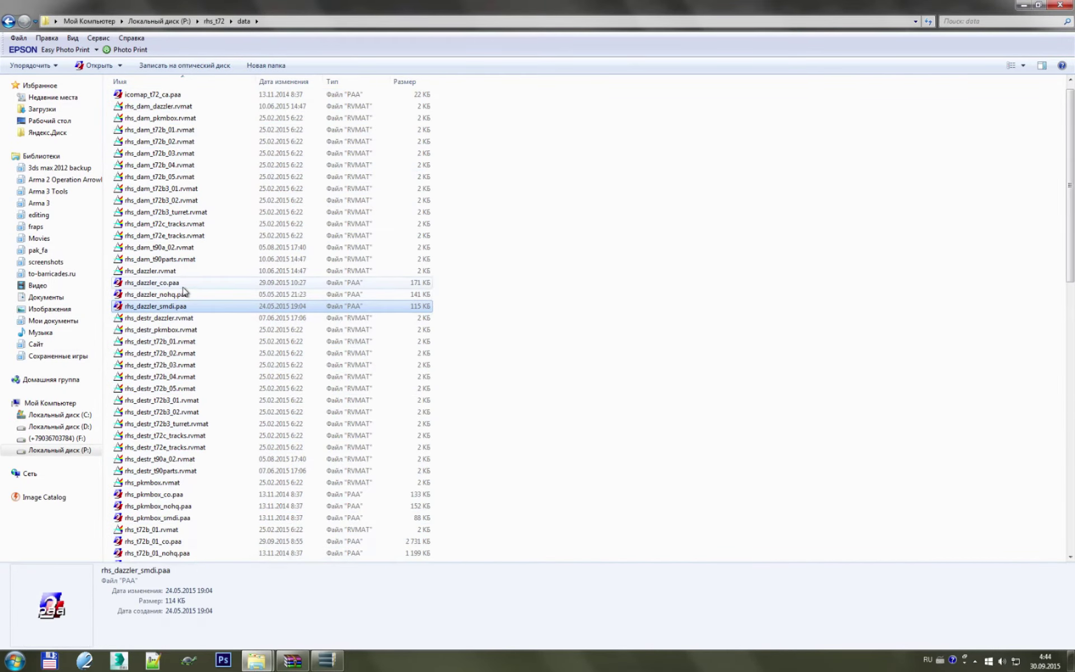
- Preview rhs_dazzler_co.paa to check the replaced texture
double_click(163, 282)
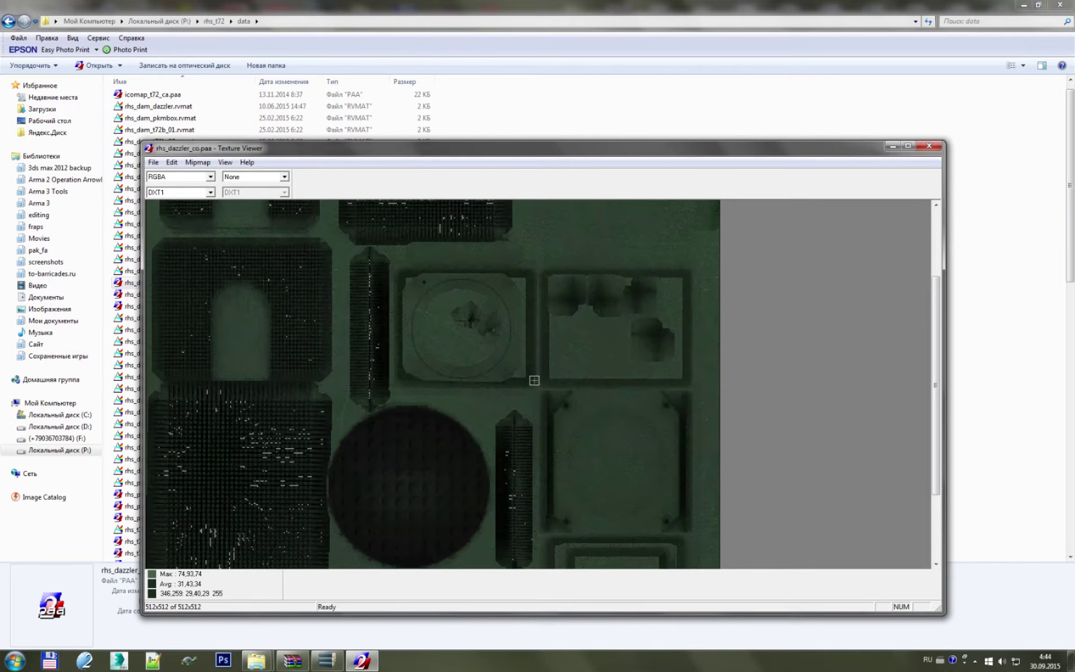
click(929, 146)
scroll(287, 364, down, 15)
scroll(285, 380, down, 4)
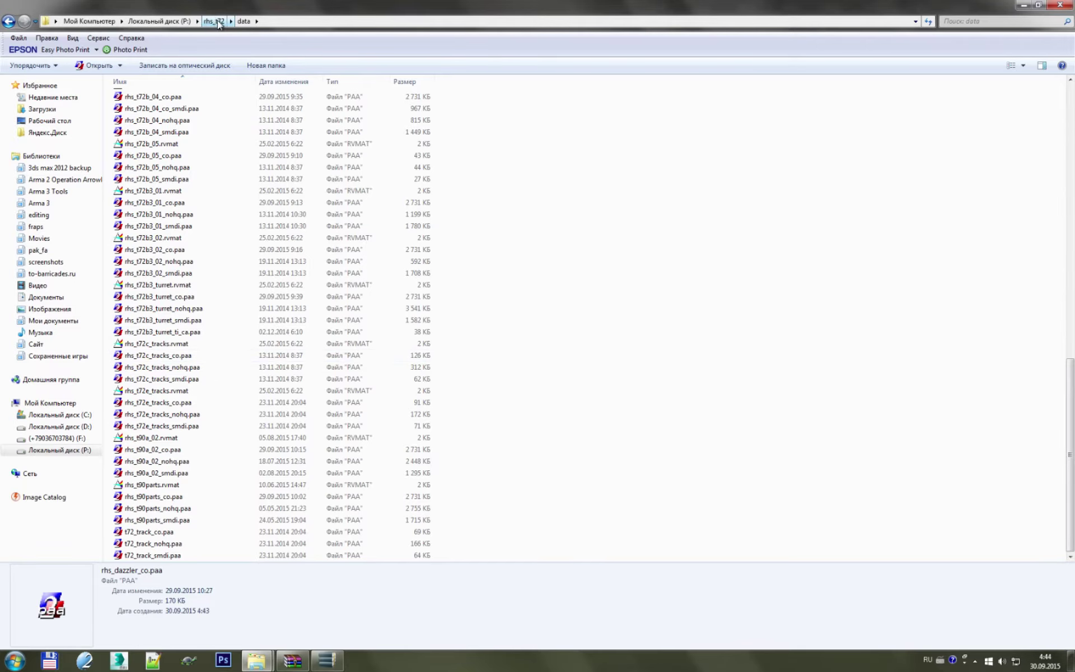
- Go up to drive P: and open the rhs_t72 folder, selecting B3ERA.p3d
click(159, 20)
scroll(470, 296, down, 3)
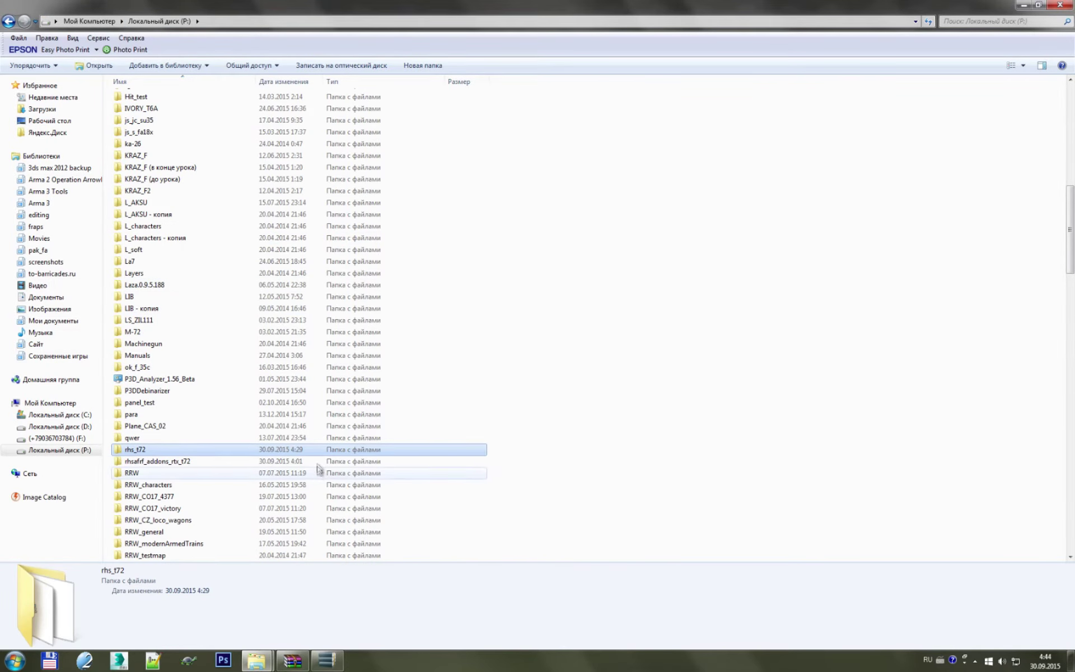
double_click(317, 449)
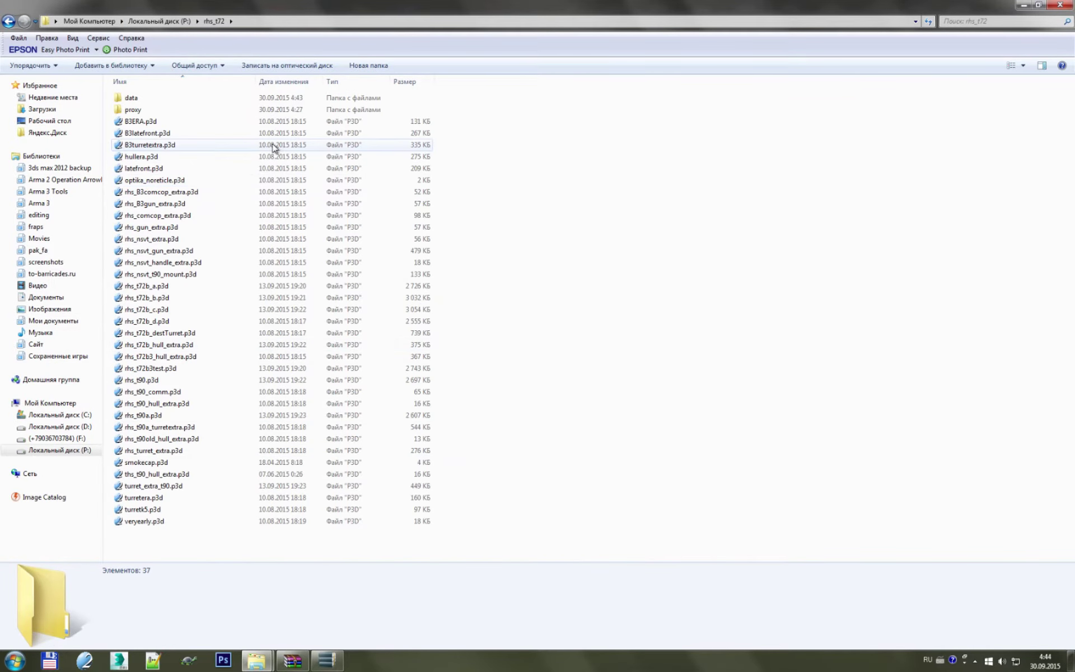
right_click(179, 125)
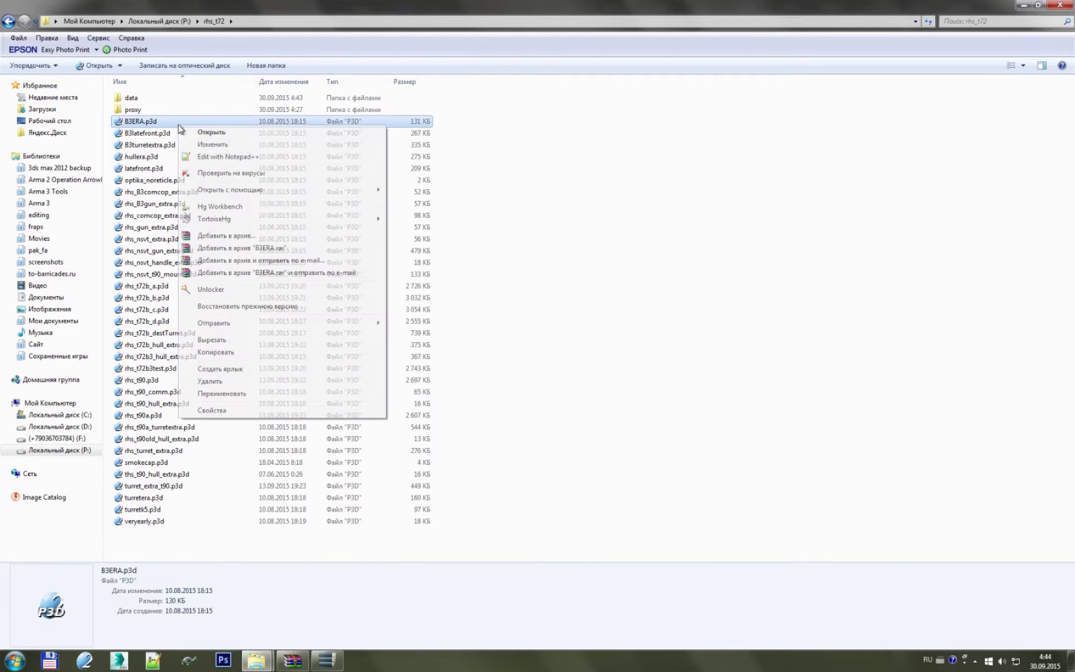
- Open rhs_t72b_a.p3d as text in Notepad++
click(161, 285)
right_click(161, 288)
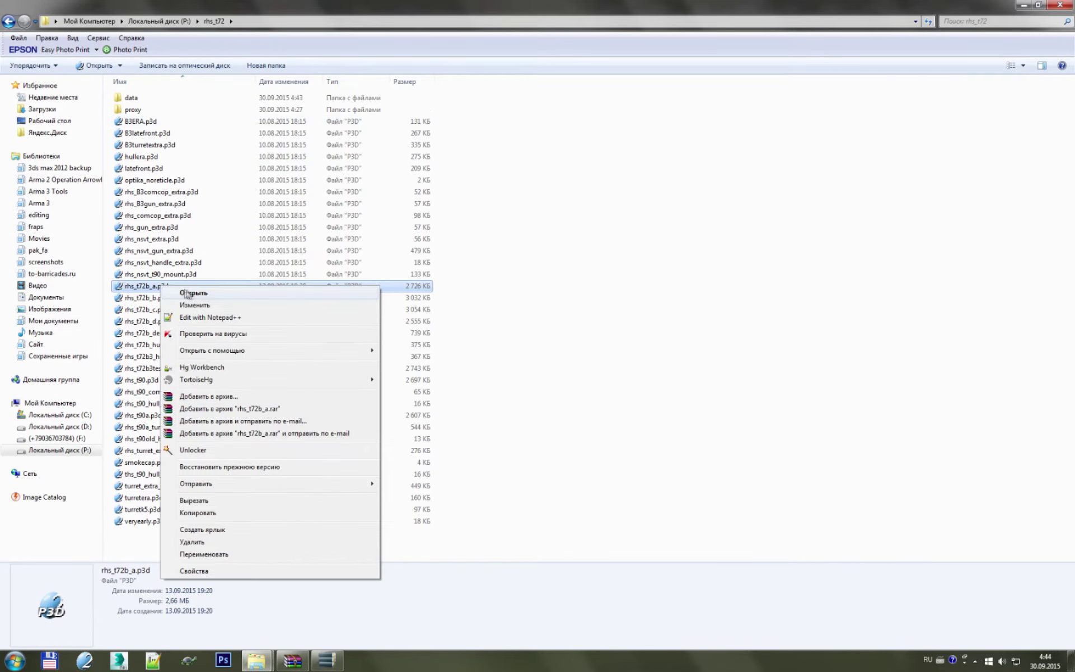
click(208, 318)
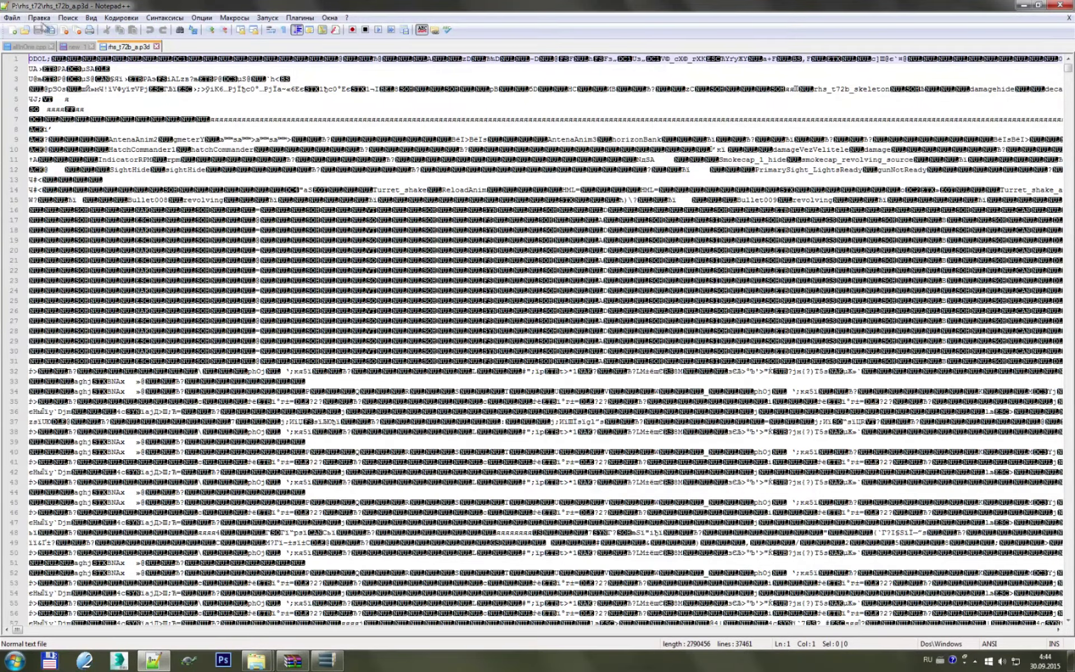
- Search the model file for 'paa' texture references
click(67, 17)
click(457, 70)
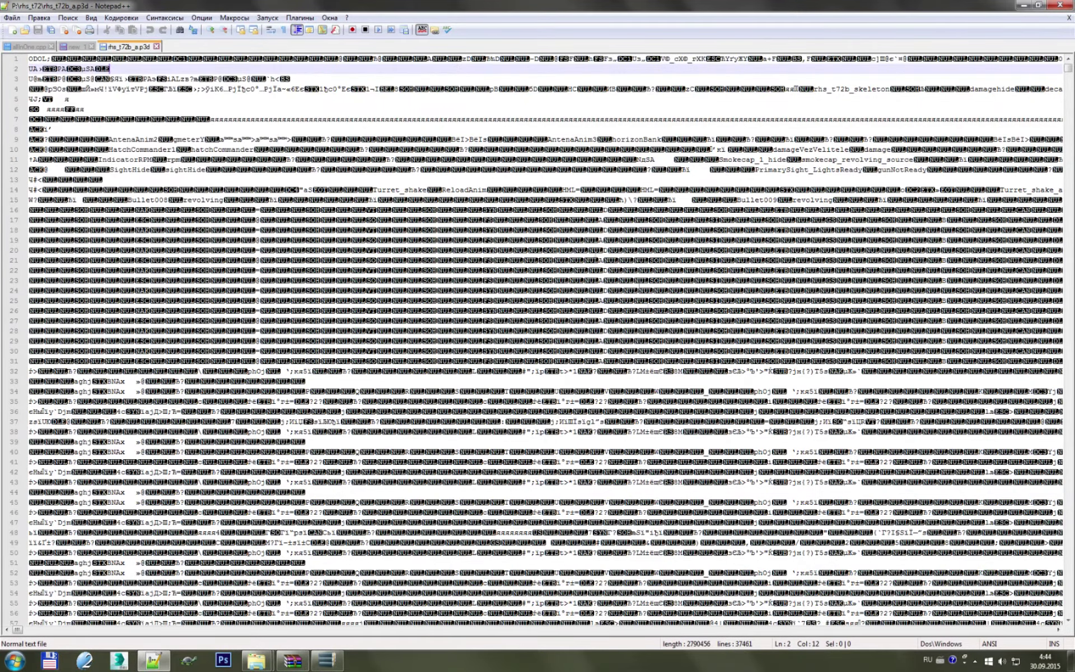
click(68, 17)
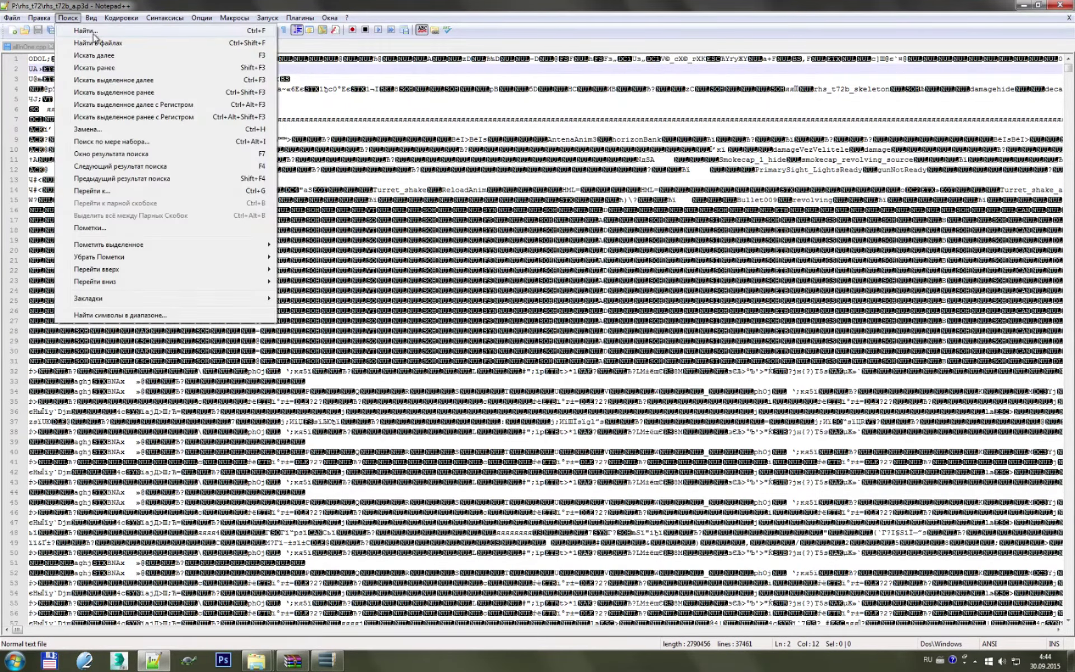
click(87, 31)
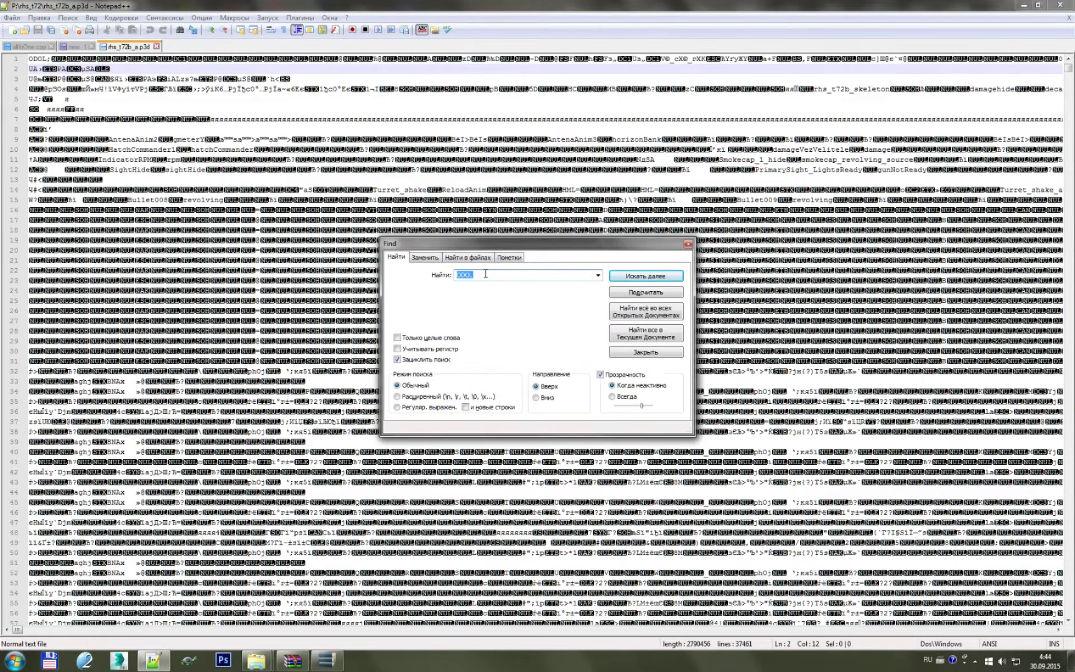
text(paa)
click(660, 277)
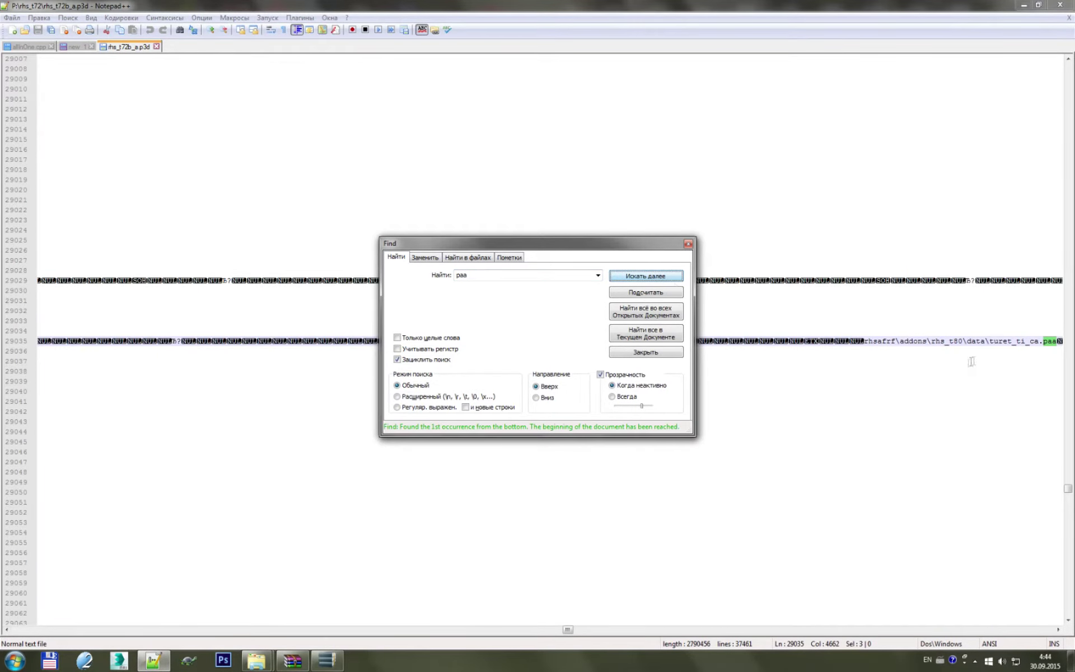
click(671, 277)
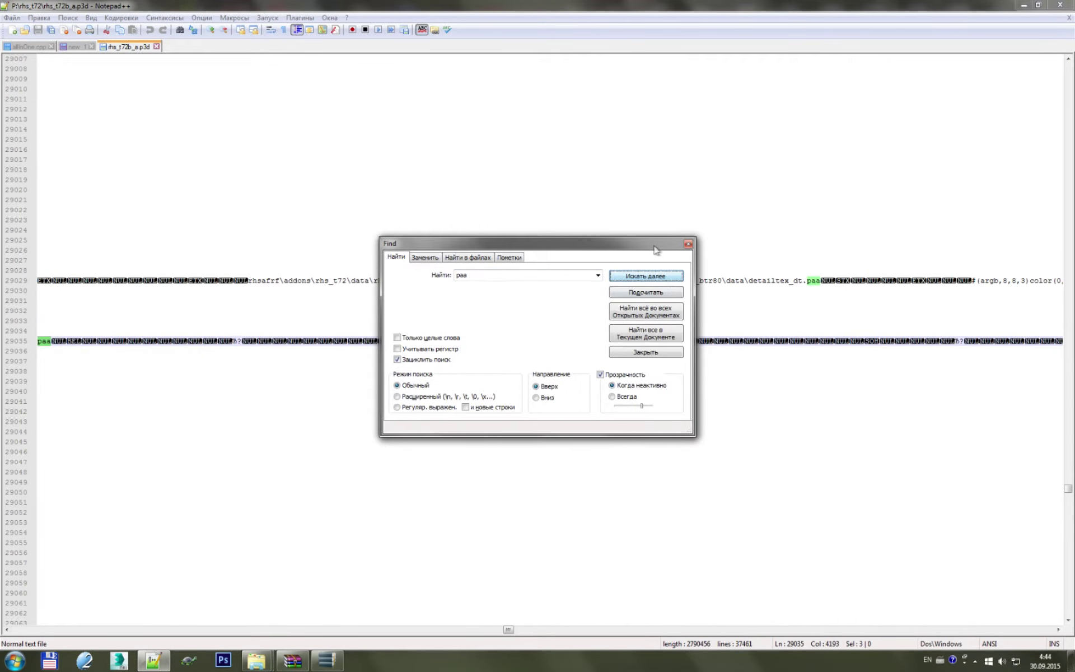
click(671, 277)
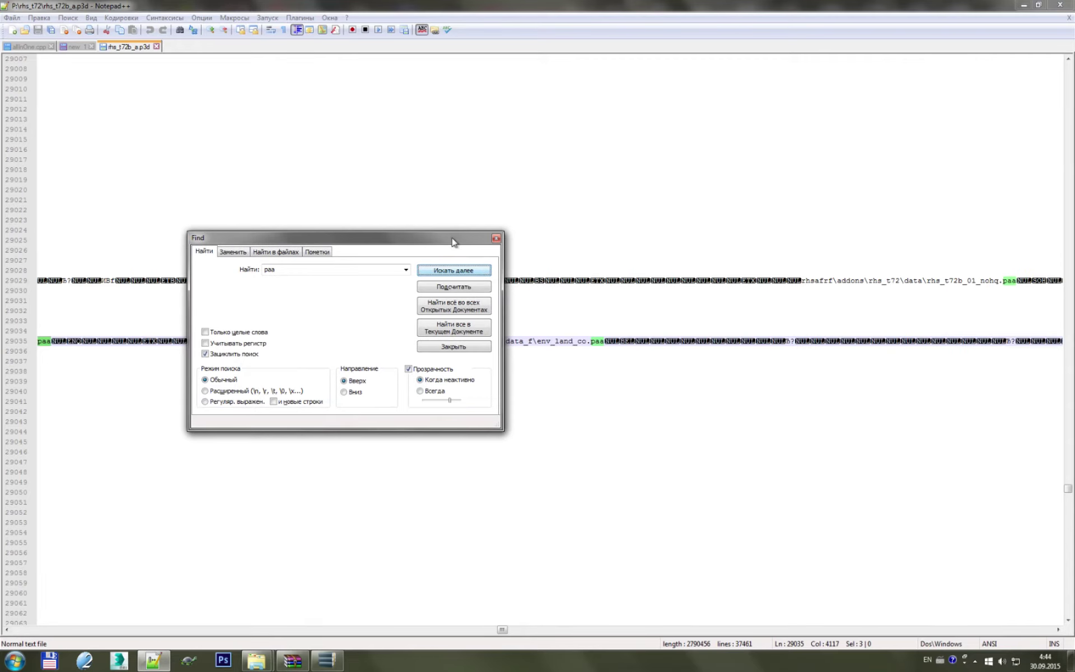
- Step through the paa references and select the rhsafrf\addons\rhs_t80\ path
drag(455, 241, 397, 110)
click(402, 140)
click(402, 140)
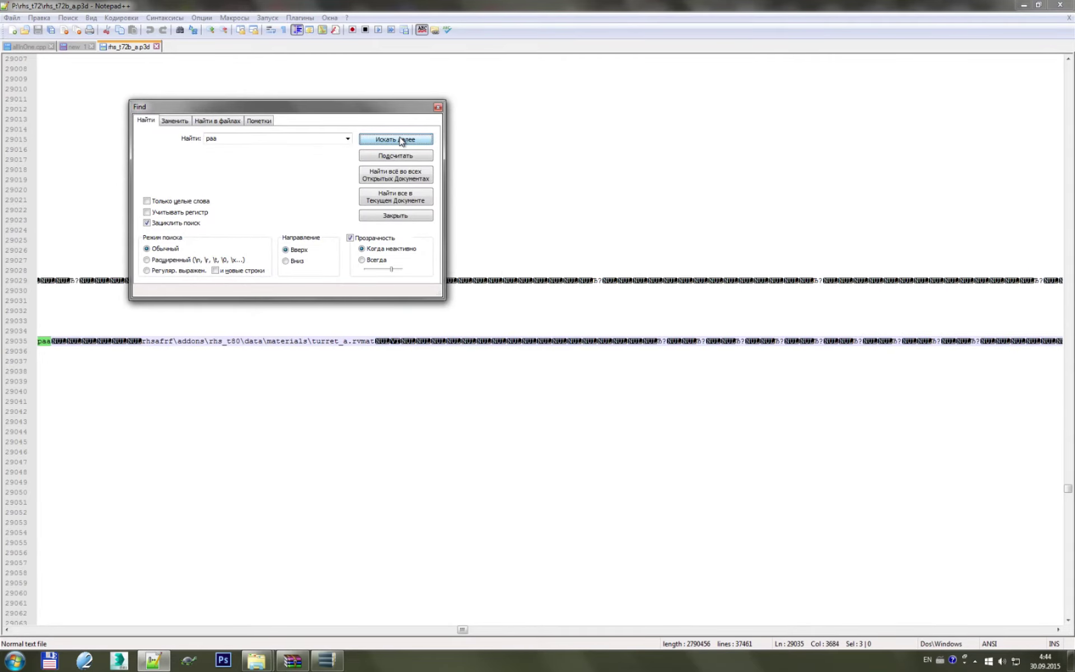
click(402, 140)
click(402, 140)
click(402, 140)
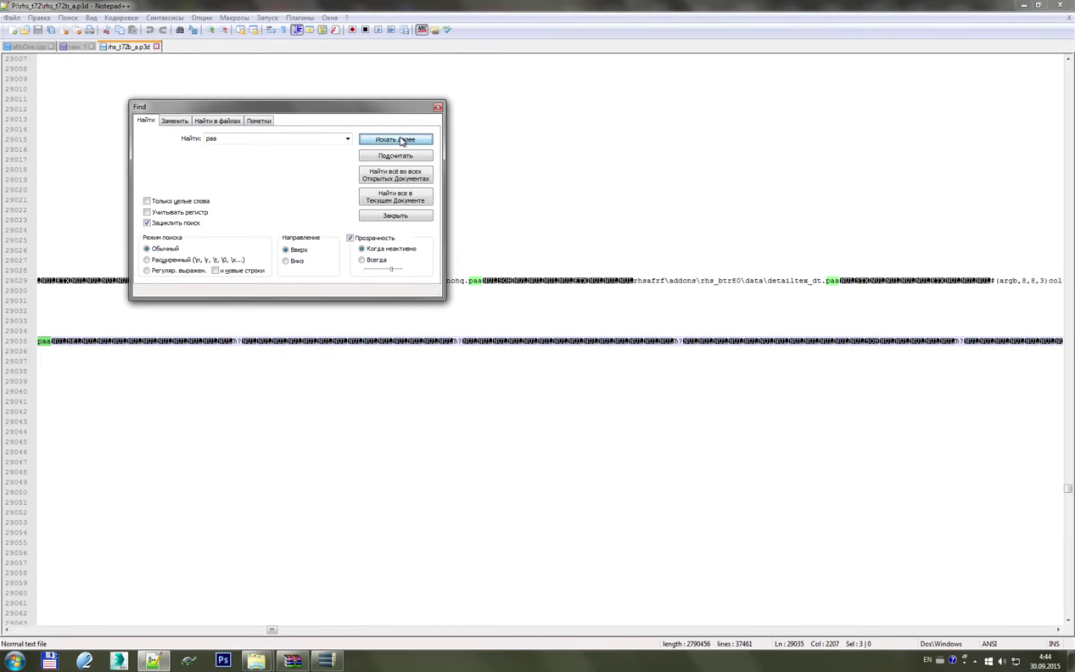
click(402, 140)
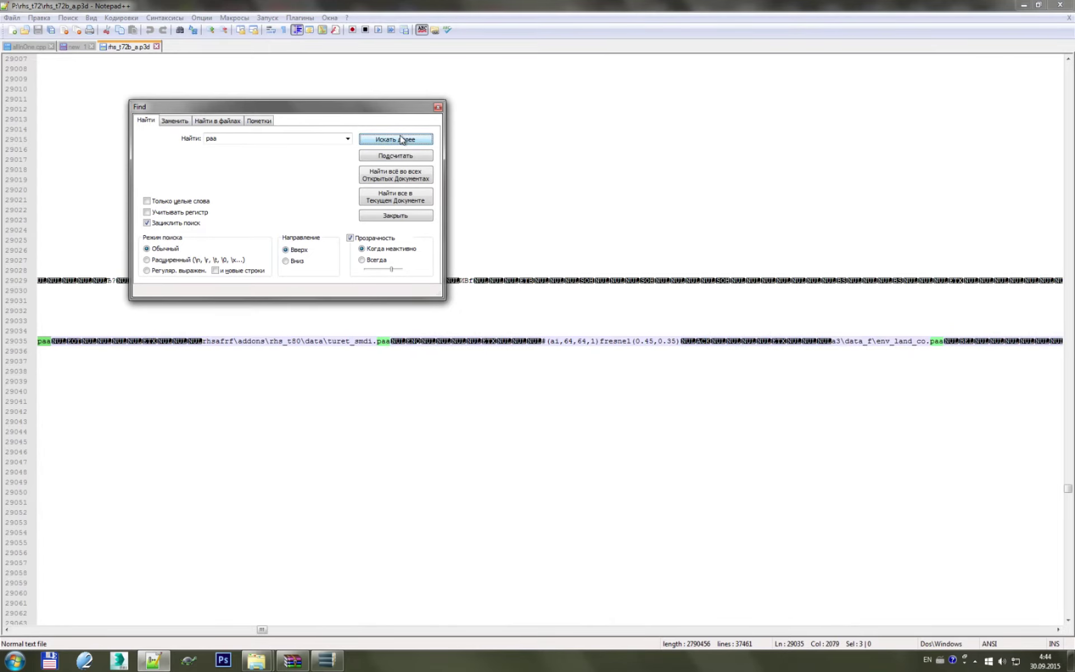
click(402, 139)
click(402, 139)
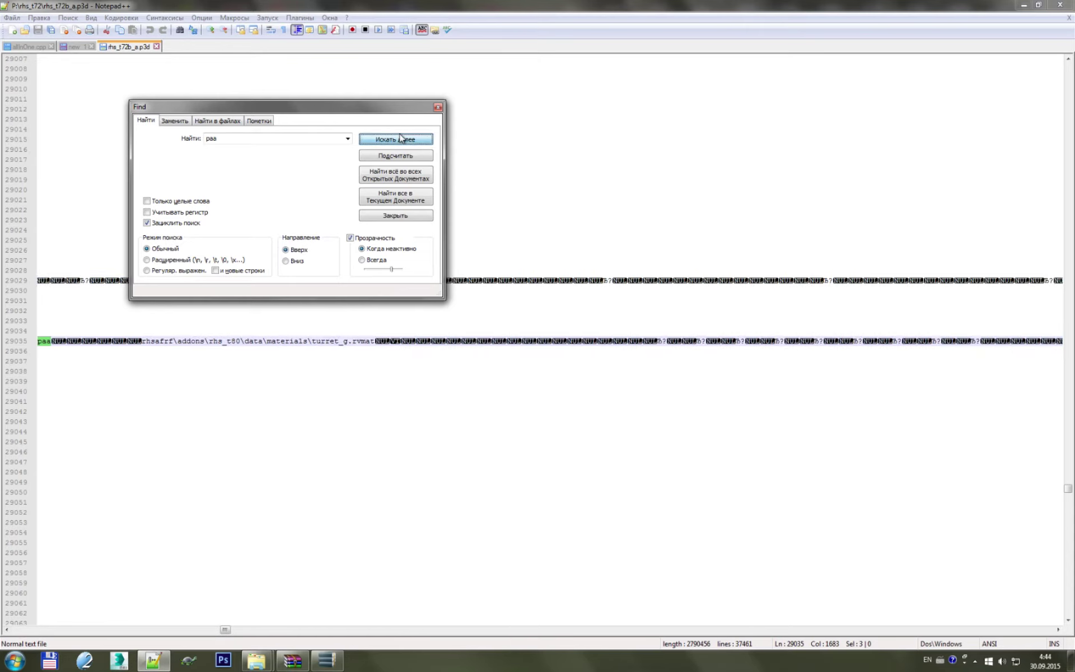
drag(144, 341, 244, 341)
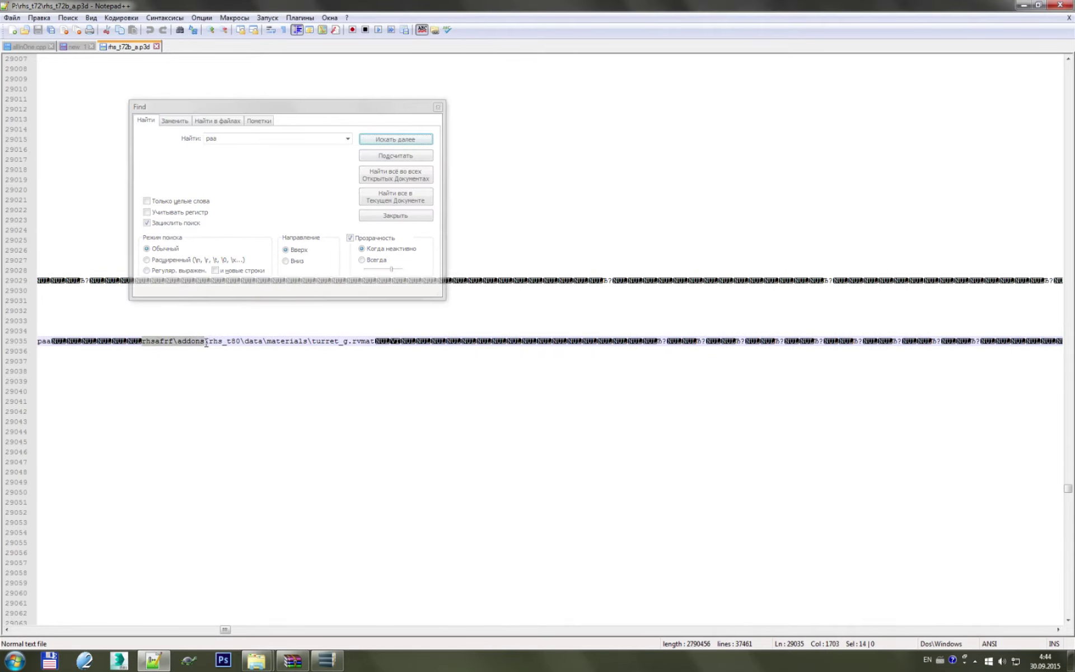
- Find and select the rhsafrf\addons\rhs_t72\data\rhs_t72e_tracks_smdi.paa path in the model
click(159, 141)
text(rhsafrf\addons\rhs_t80\)
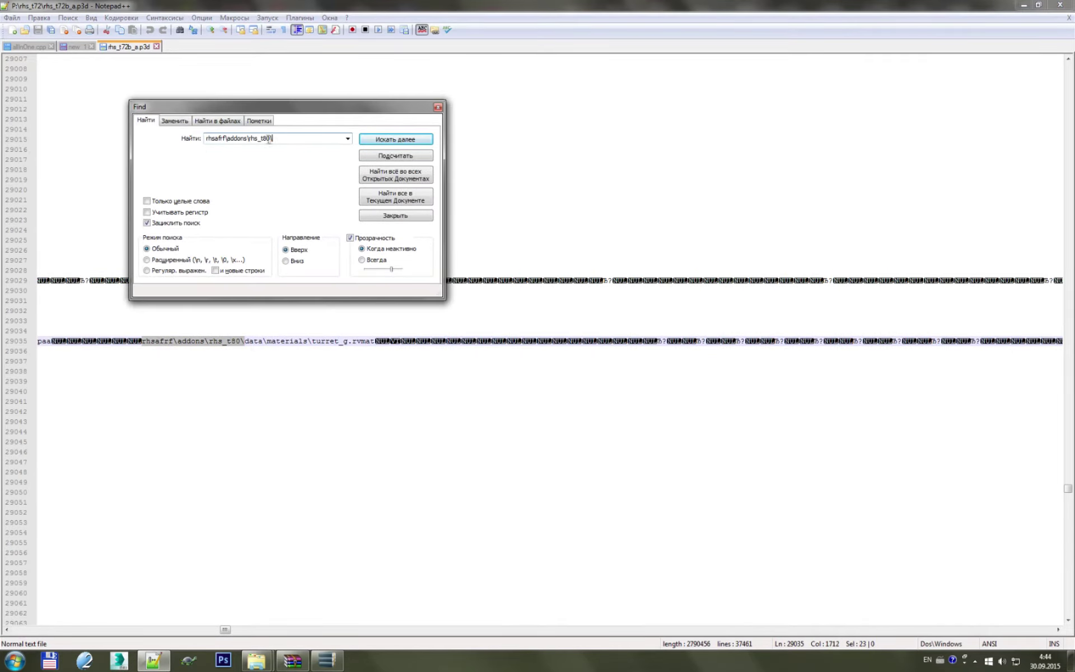
text(72)
text(2)
click(396, 139)
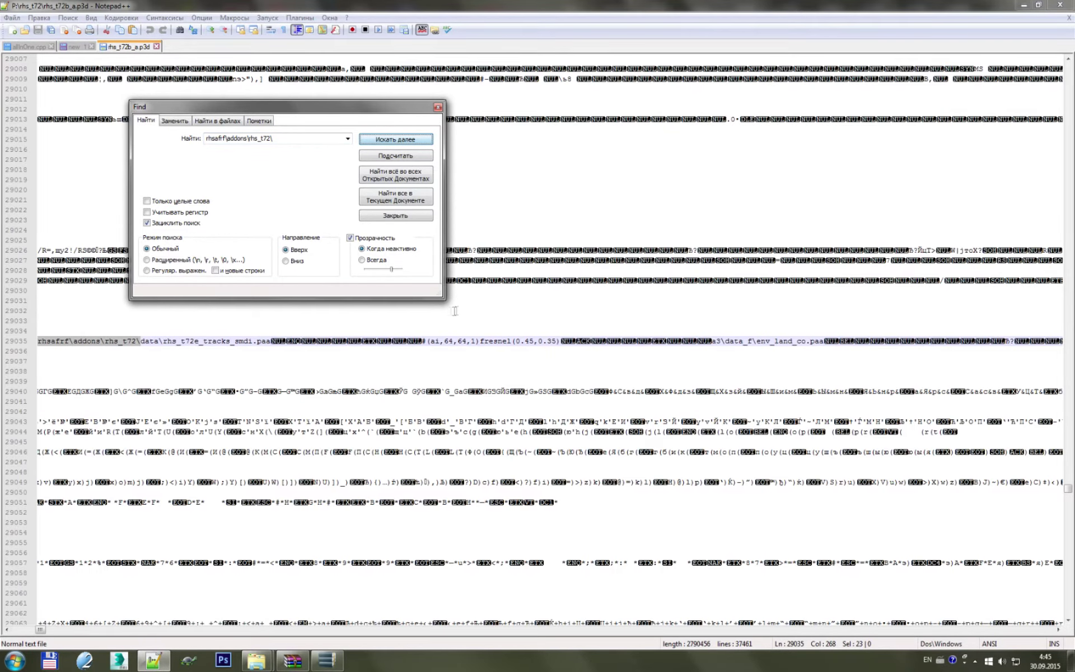
drag(41, 631, 37, 632)
click(266, 337)
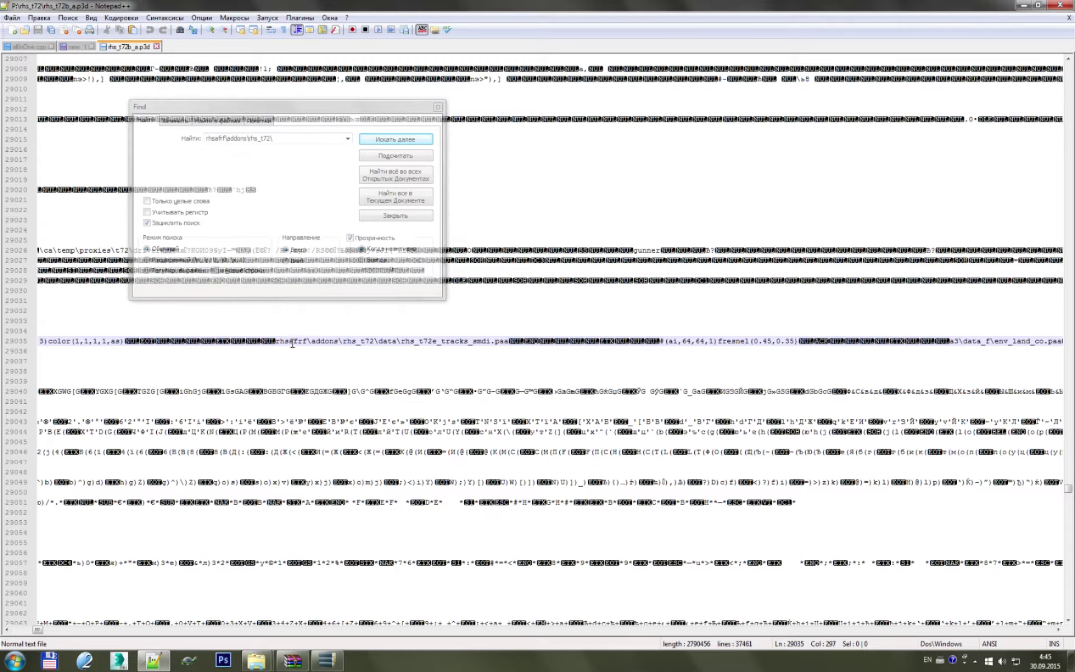
click(374, 341)
shift+click(277, 341)
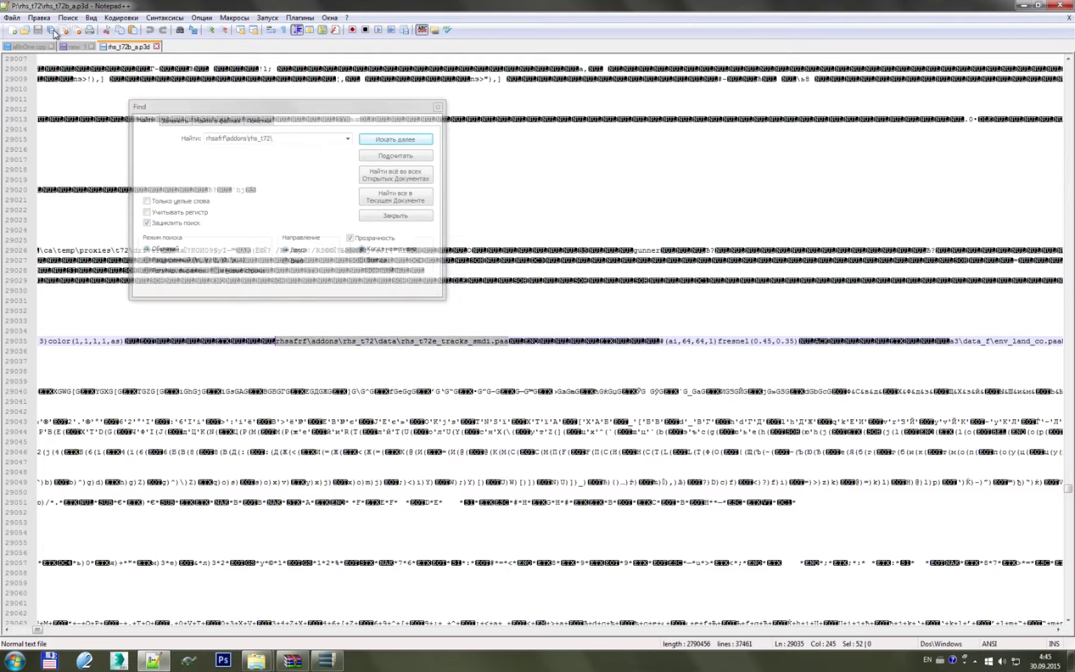
- Copy the path and paste it over the contents of the new 1 tab
key(ctrl+c)
click(66, 47)
key(ctrl+a)
key(ctrl+v)
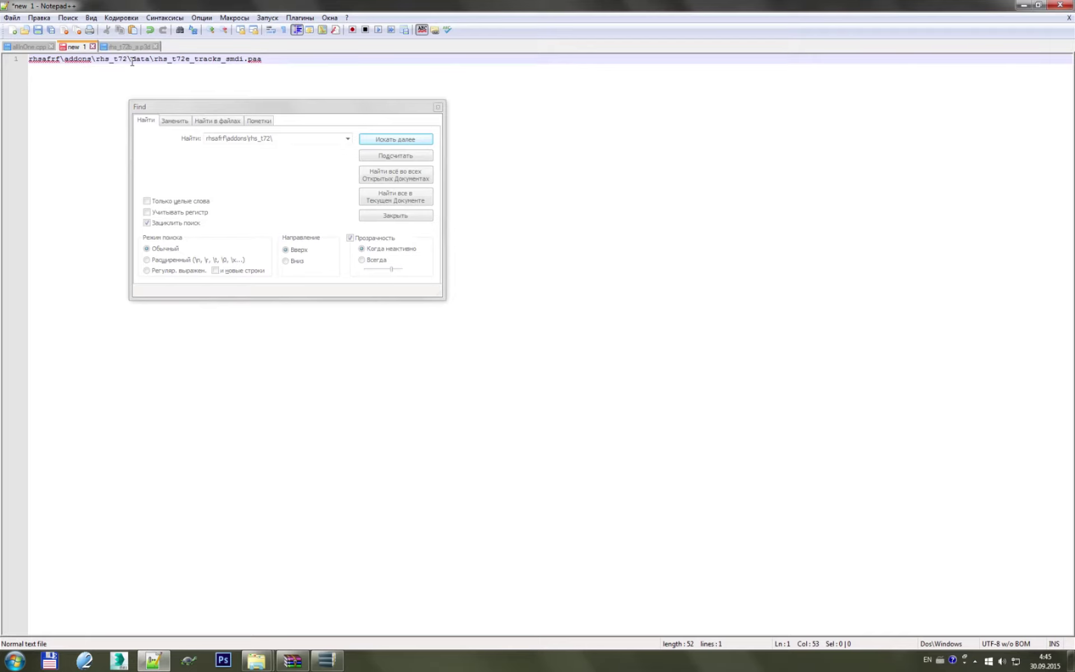
- Trim the path to rhsafrf\addons\rhs_t72\ and duplicate it onto line 2
drag(132, 60, 269, 59)
key(Delete)
drag(148, 61, 5, 59)
click(140, 62)
key(Return)
key(ctrl+v)
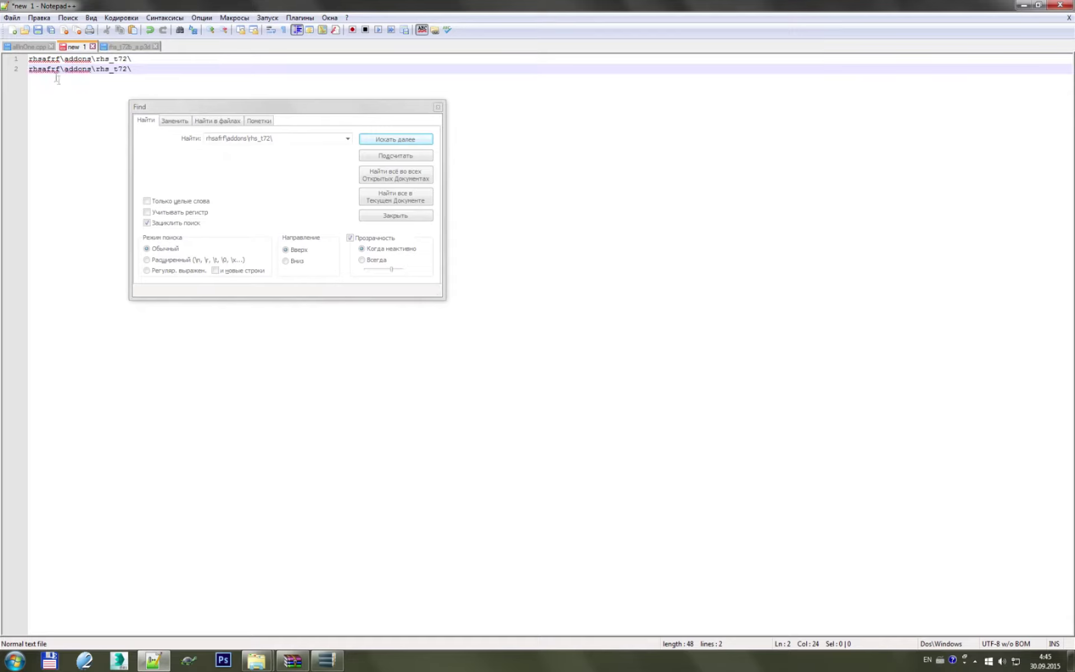
- Change line 2 to rhsafrf\addons\rtx_t72\
drag(100, 68, 106, 69)
text(tx)
drag(97, 68, 114, 69)
drag(133, 59, 29, 58)
click(29, 59)
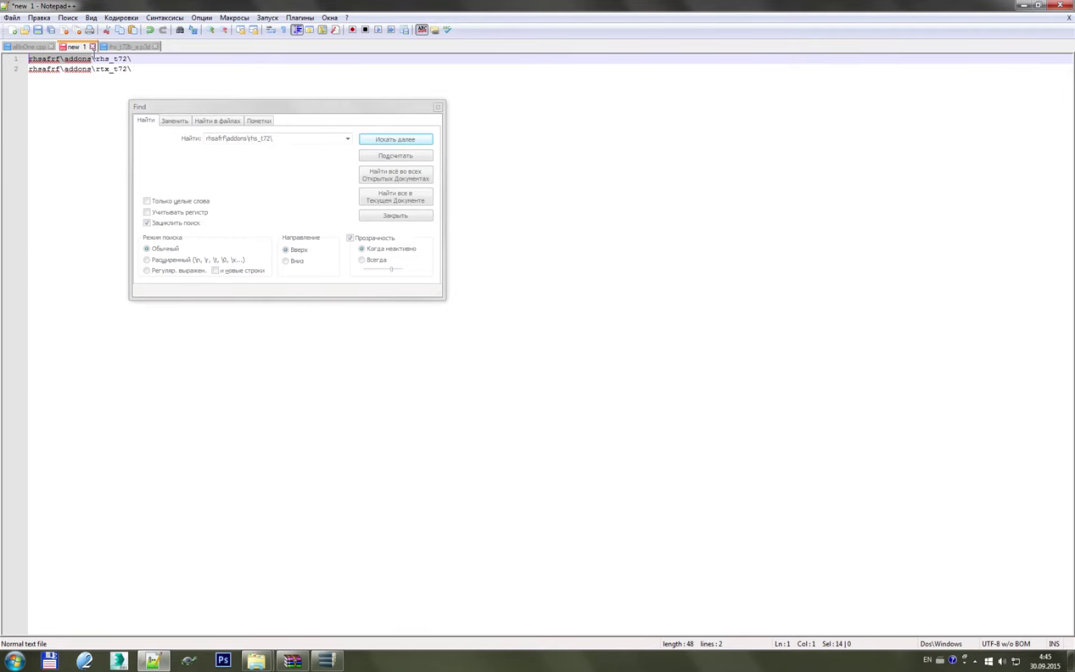
- Try deleting the rhsafrf\addons\ prefix from both lines, then restore it
drag(97, 59, 33, 59)
double_click(38, 59)
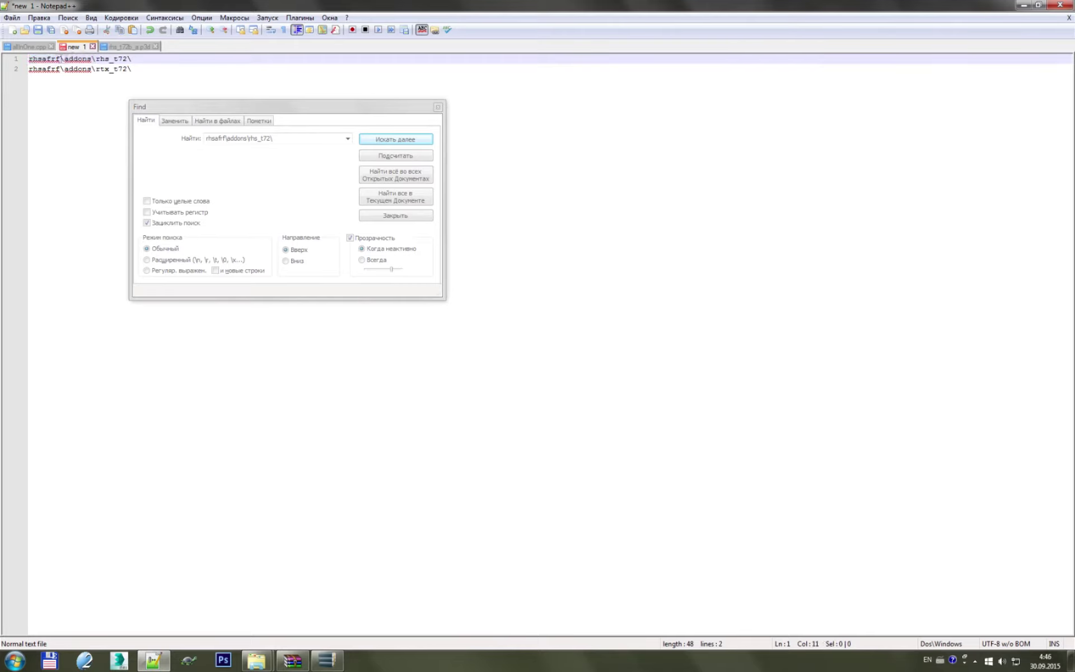
double_click(77, 59)
double_click(107, 59)
click(95, 59)
drag(95, 59, 23, 62)
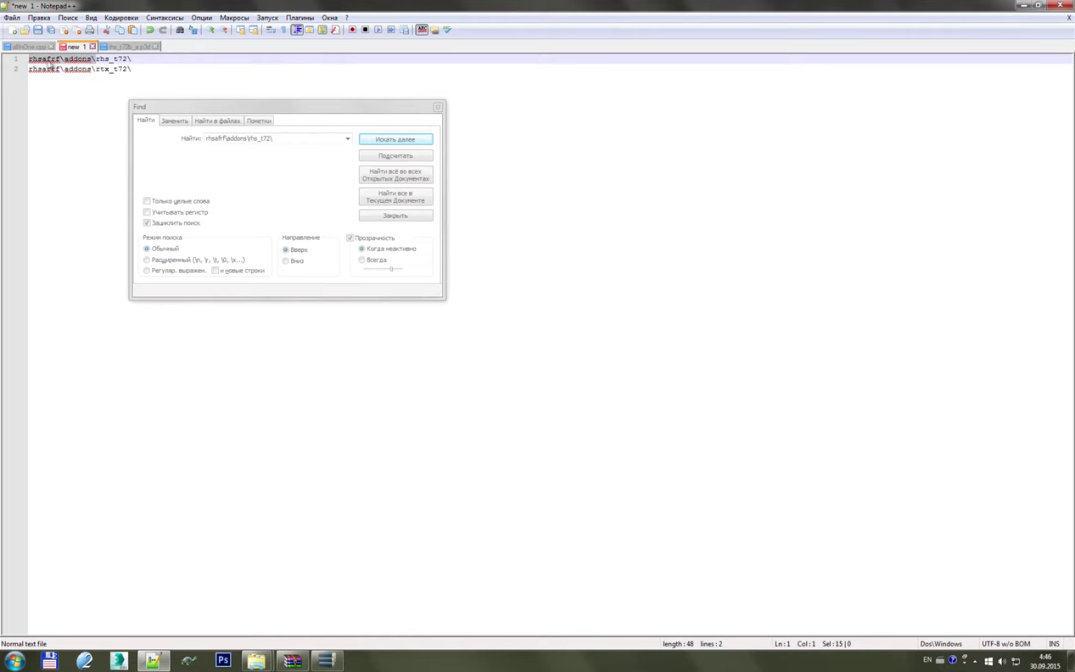
click(93, 59)
drag(99, 59, 25, 60)
key(BackSpace)
drag(99, 69, 25, 70)
key(BackSpace)
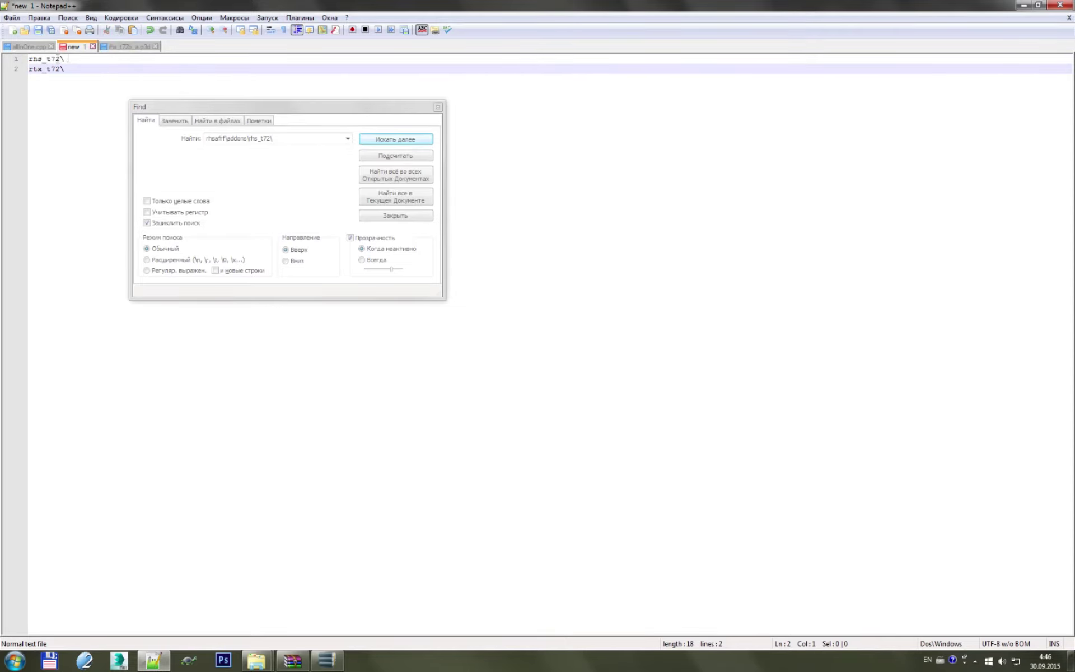
key(ctrl+v)
key(ctrl+Home)
key(ctrl+v)
- Review both lines, ending with rtx_t72 selected on line 2
click(137, 58)
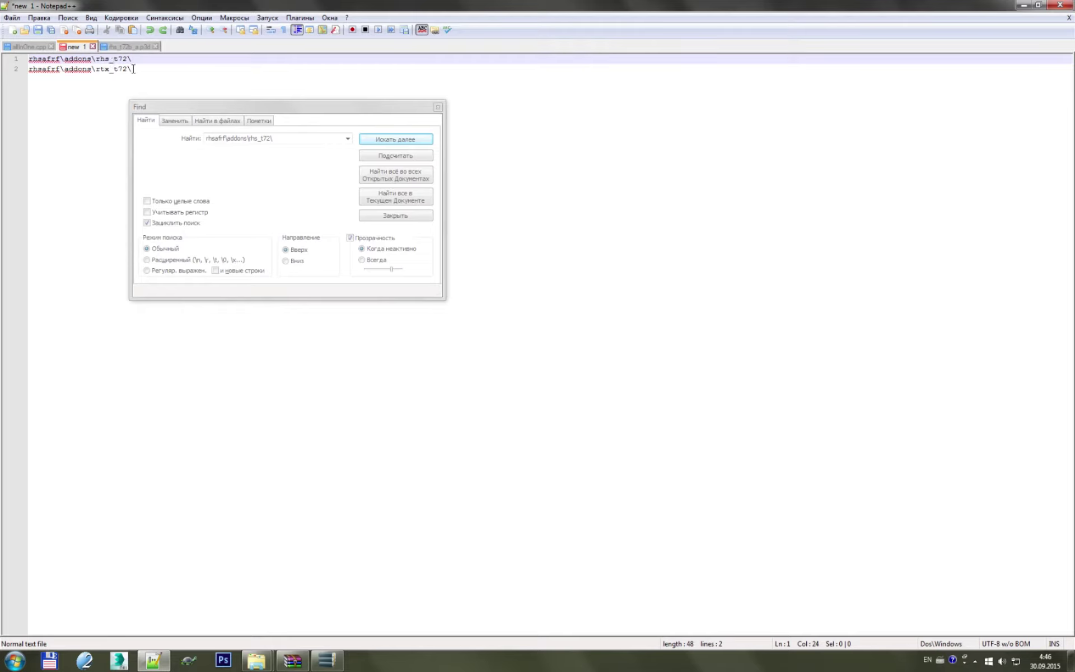
key(shift+Home)
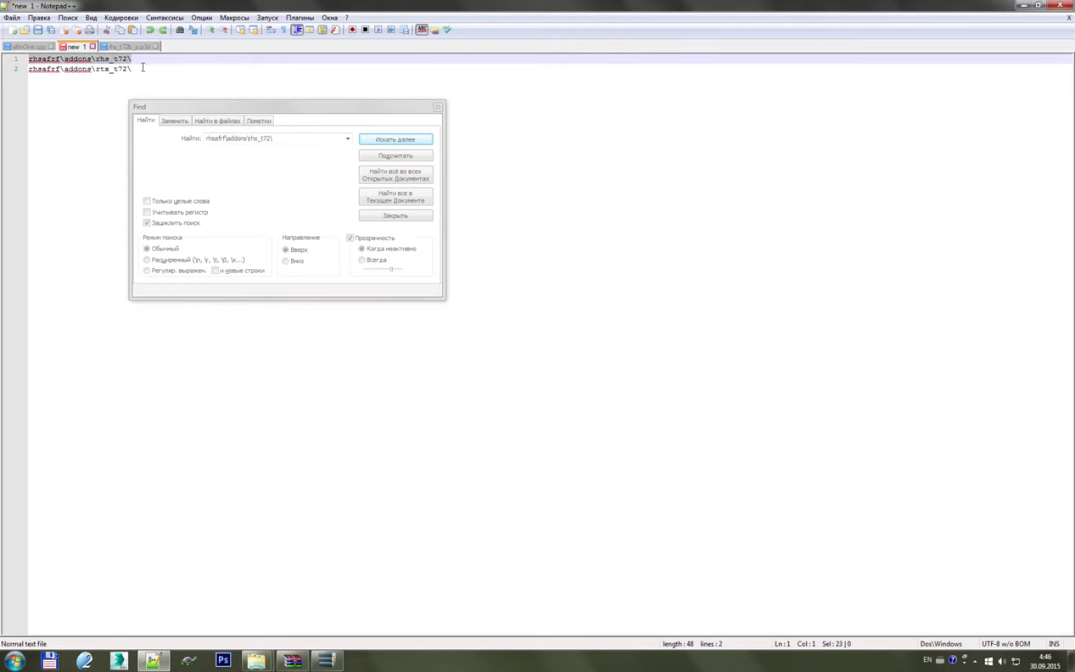
drag(143, 68, 23, 69)
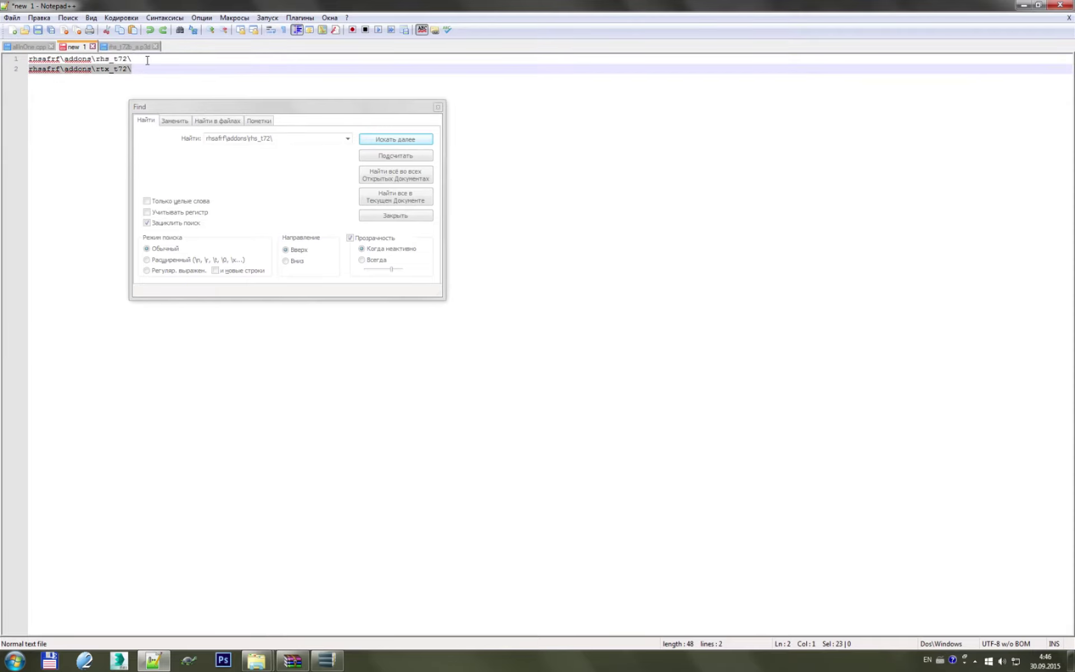
click(147, 60)
click(129, 68)
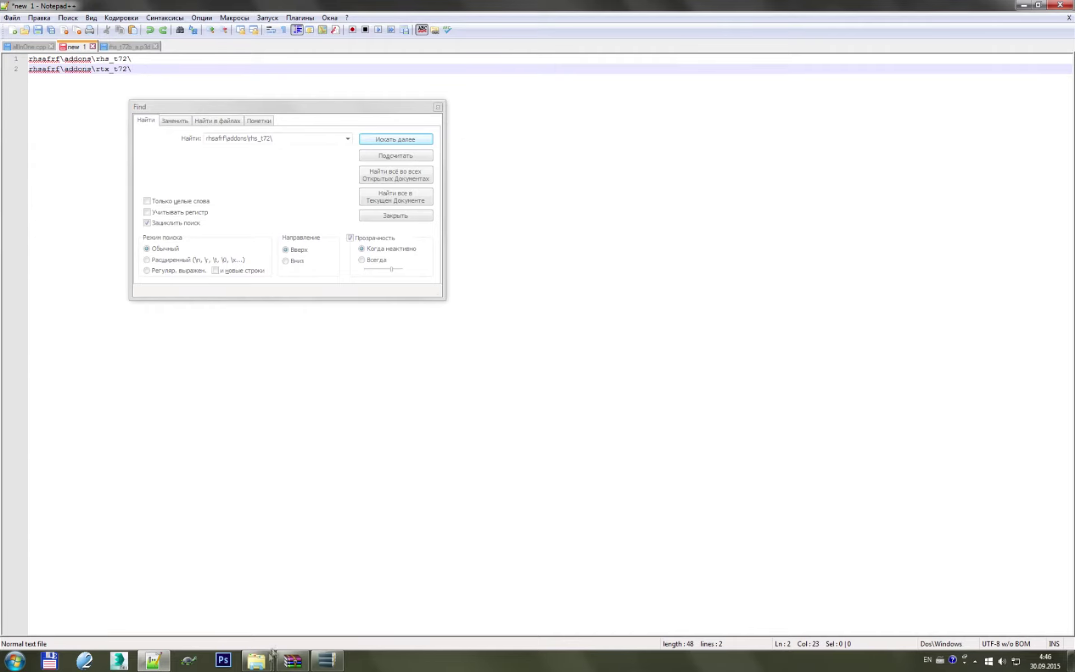
double_click(103, 69)
- Close the rhs_t72b_a.p3d tab while keeping the new 1 note open
click(155, 46)
click(93, 46)
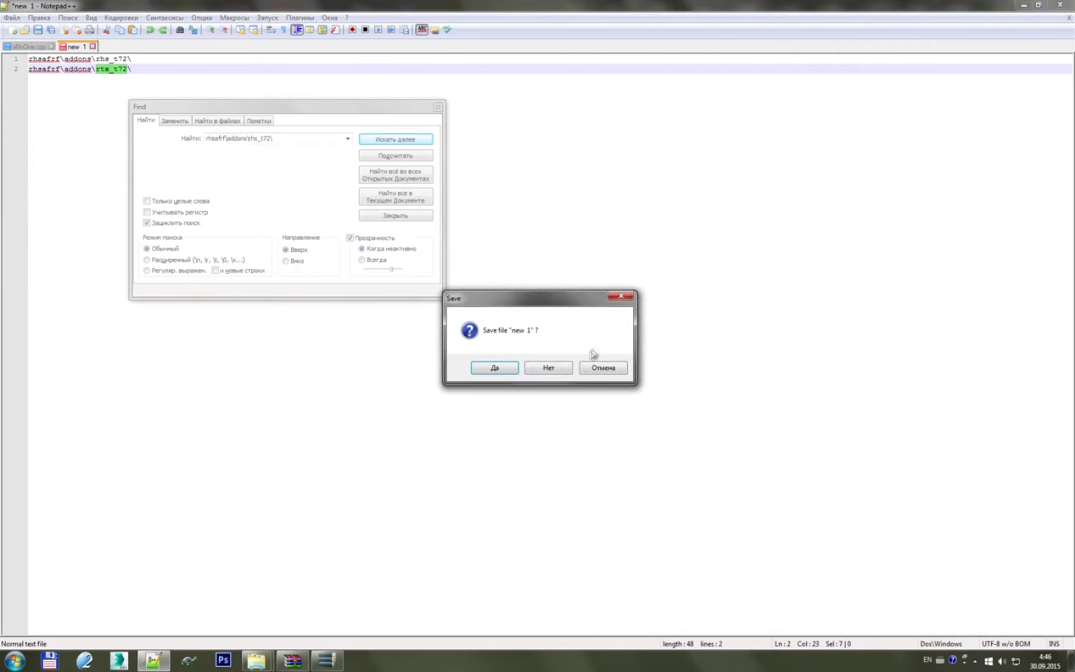
click(599, 368)
mouse_move(257, 660)
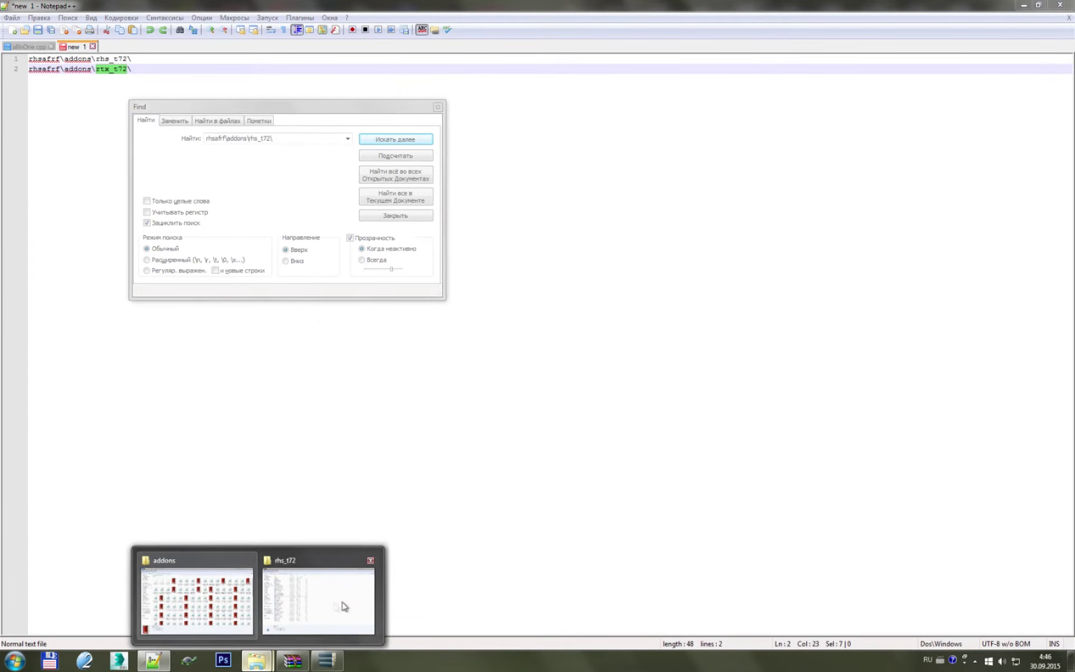
- Rename the rhs_t72 folder on P: to rtx_t72 and open it
click(344, 606)
click(159, 21)
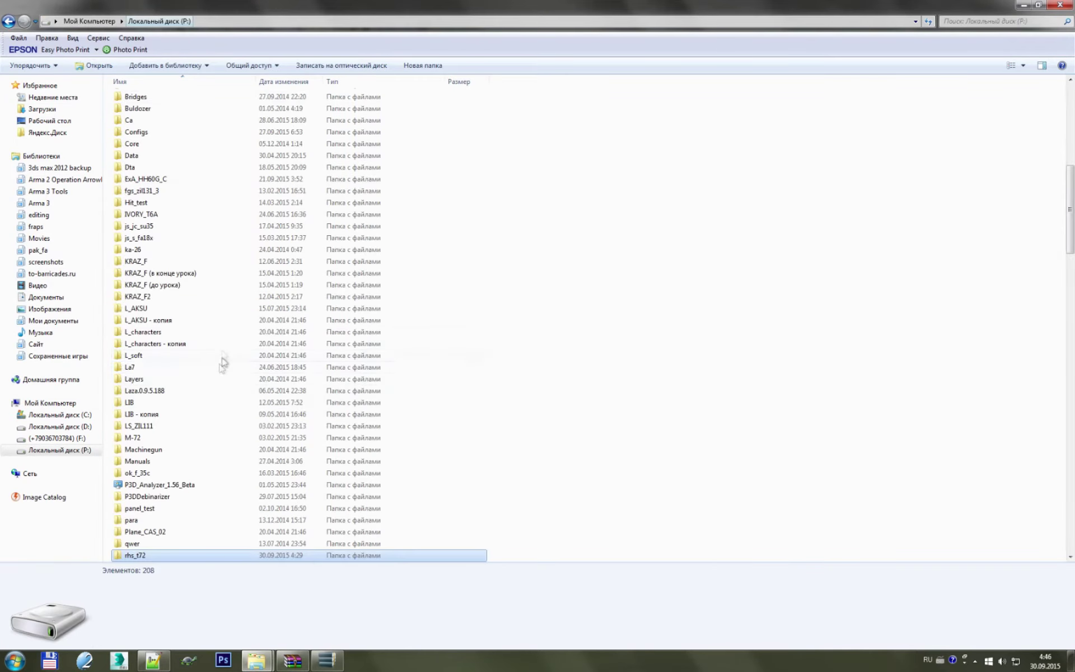
click(159, 557)
text(rtx_t72)
key(Return)
double_click(171, 557)
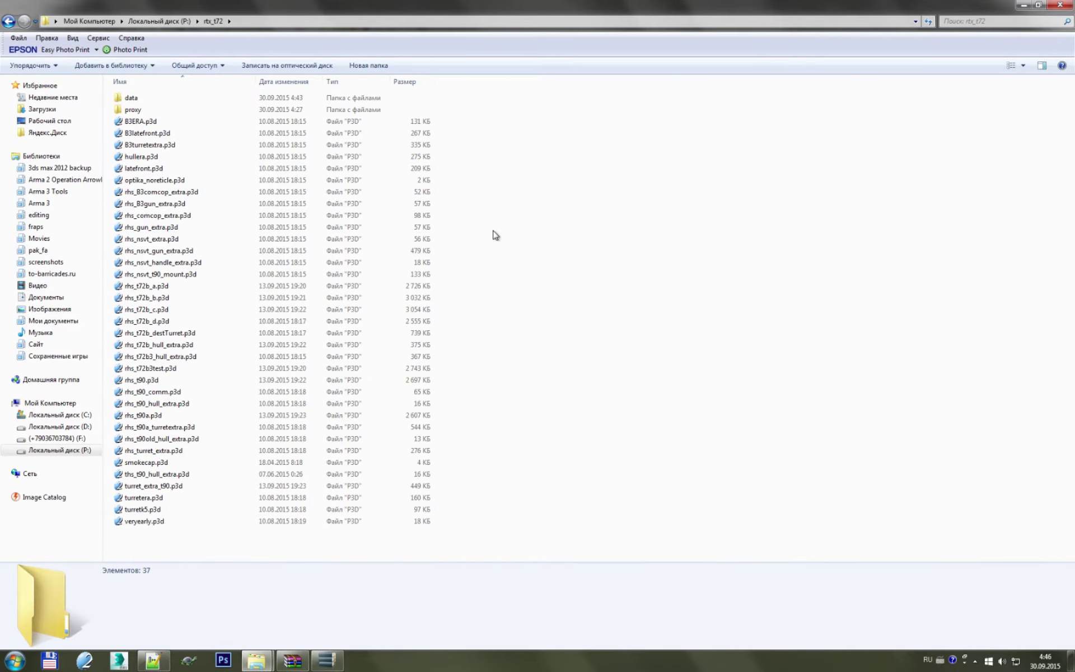
click(170, 124)
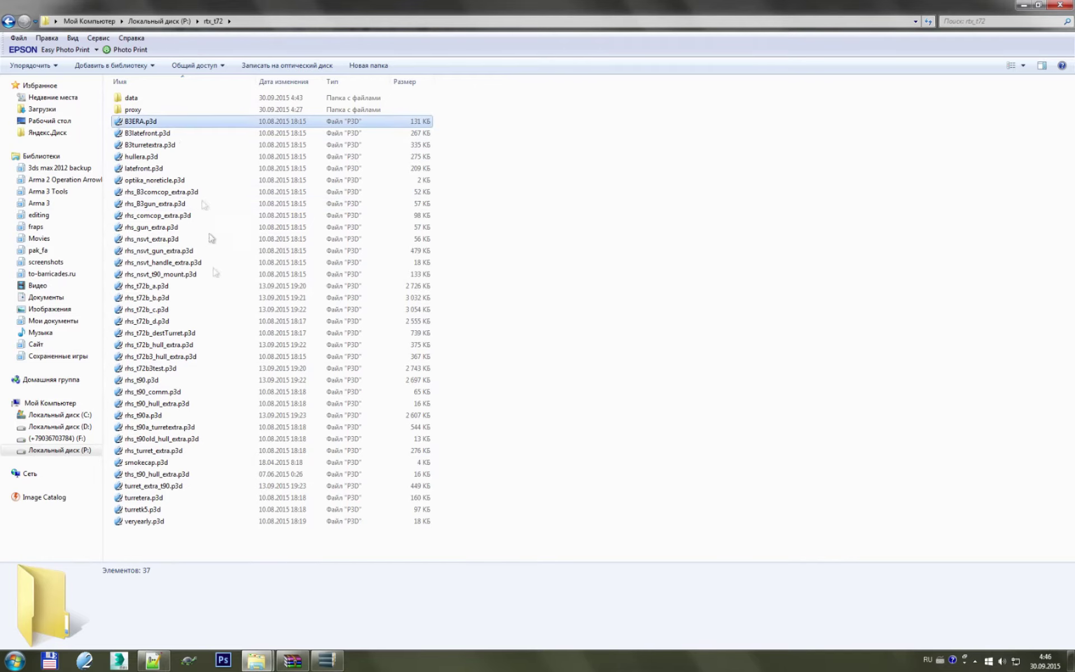
- Open all p3d models in rtx_t72 with Notepad++, dismissing the error messages
shift+click(224, 521)
right_click(251, 298)
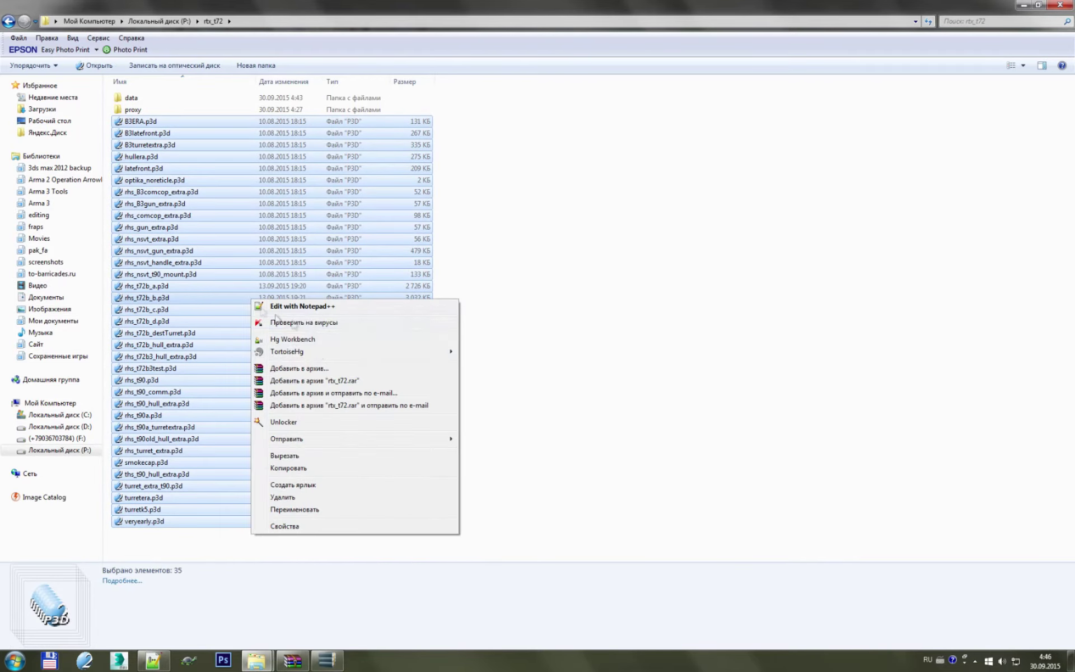
click(303, 307)
click(626, 365)
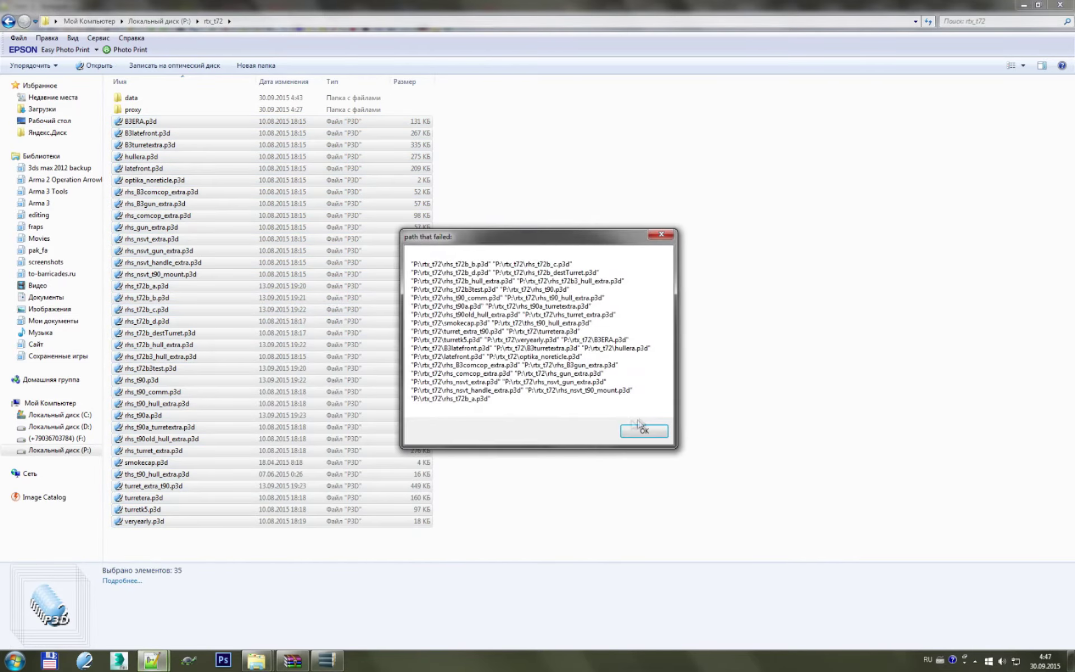
click(643, 430)
click(336, 602)
- Open all p3d models in the proxy folder with Notepad++
double_click(149, 111)
click(162, 109)
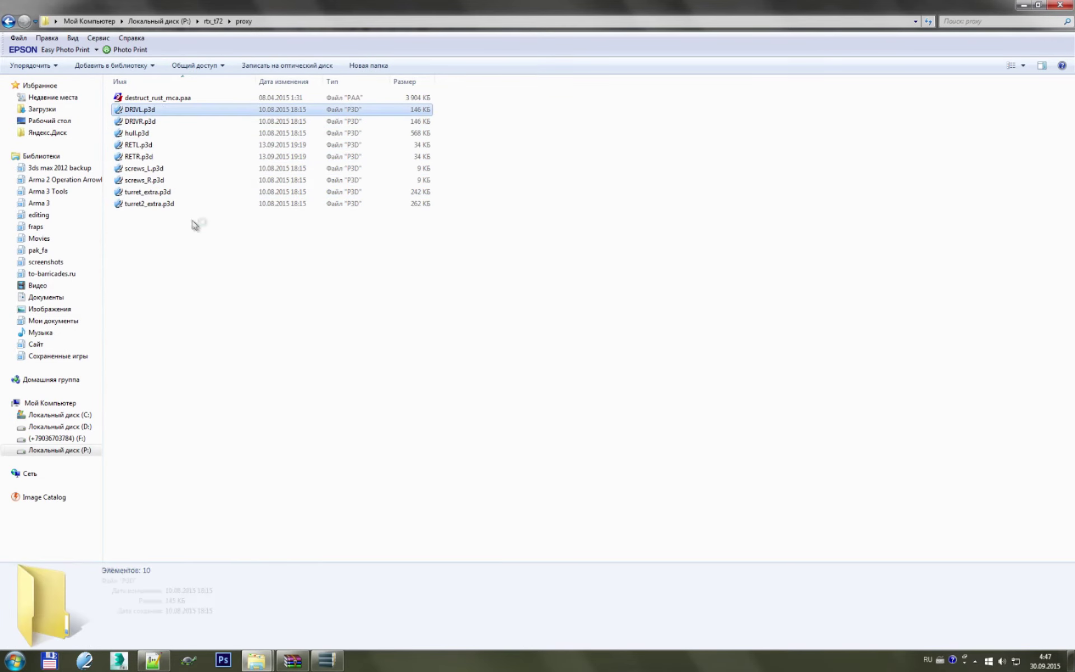
shift+click(190, 209)
right_click(190, 213)
click(257, 242)
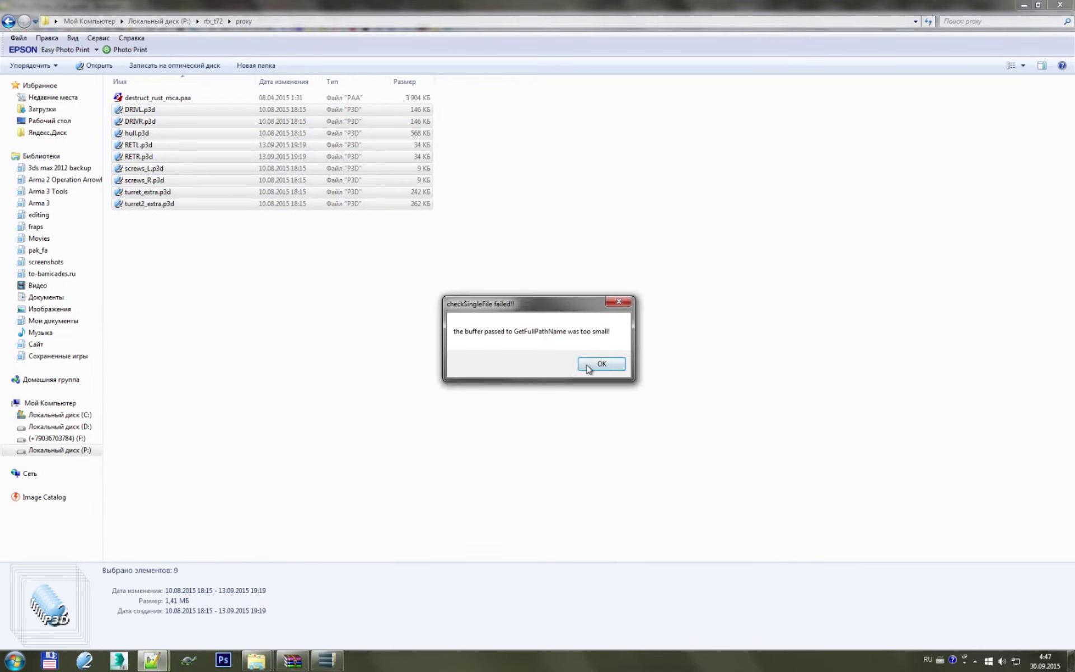
click(606, 384)
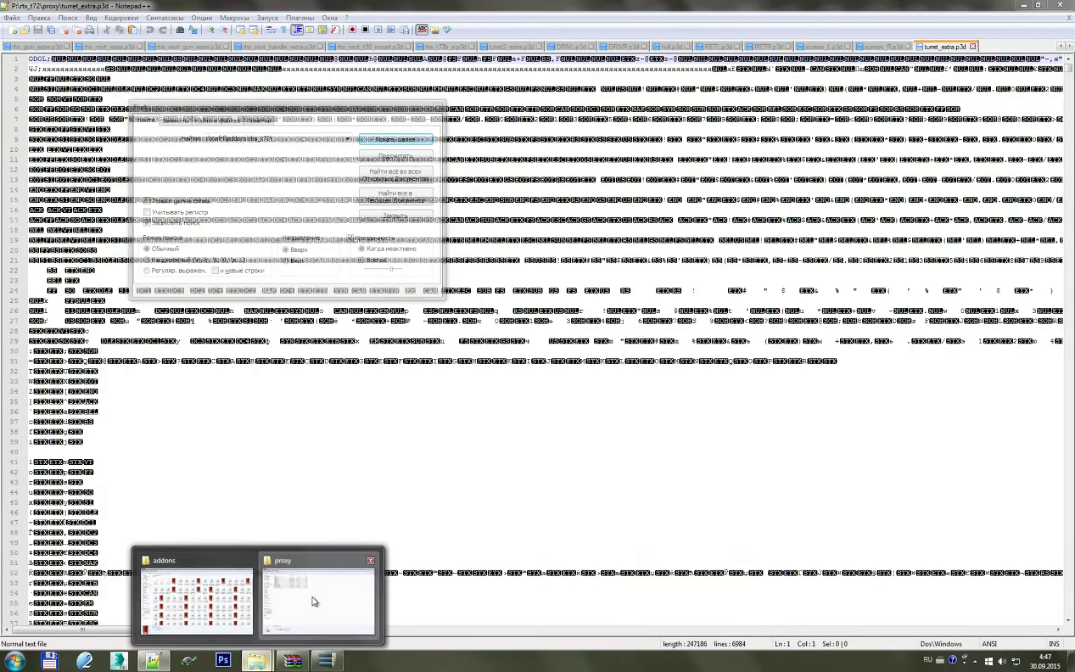
click(313, 598)
- Open data\andbfront\andbfront.p3d in Notepad++, then return to the data folder
key(BackSpace)
double_click(172, 99)
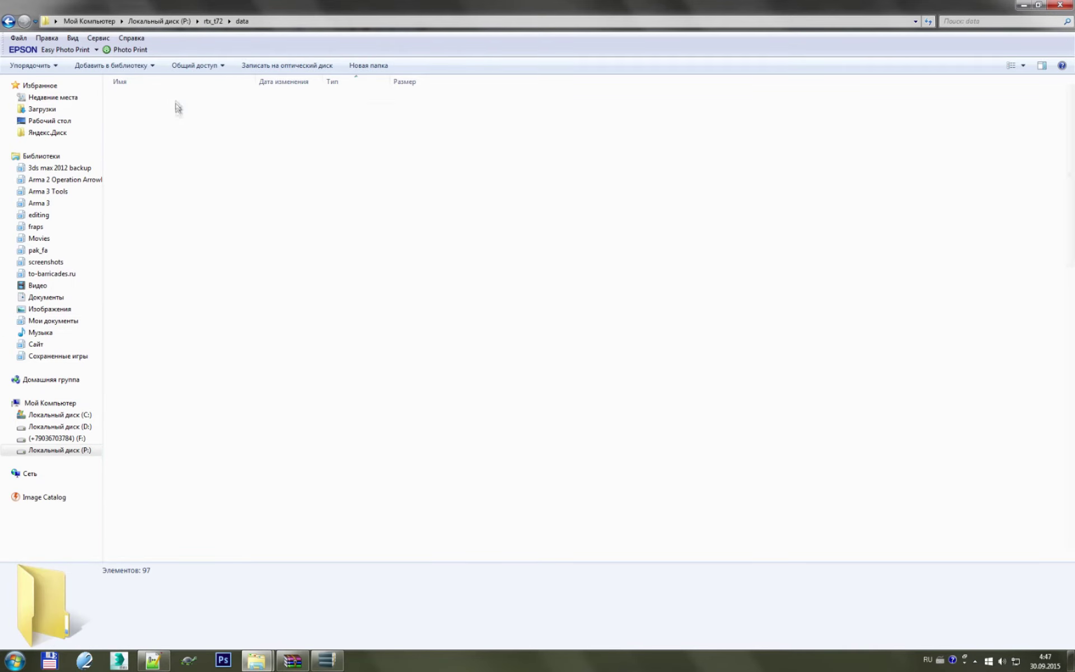
double_click(178, 116)
right_click(175, 115)
click(221, 141)
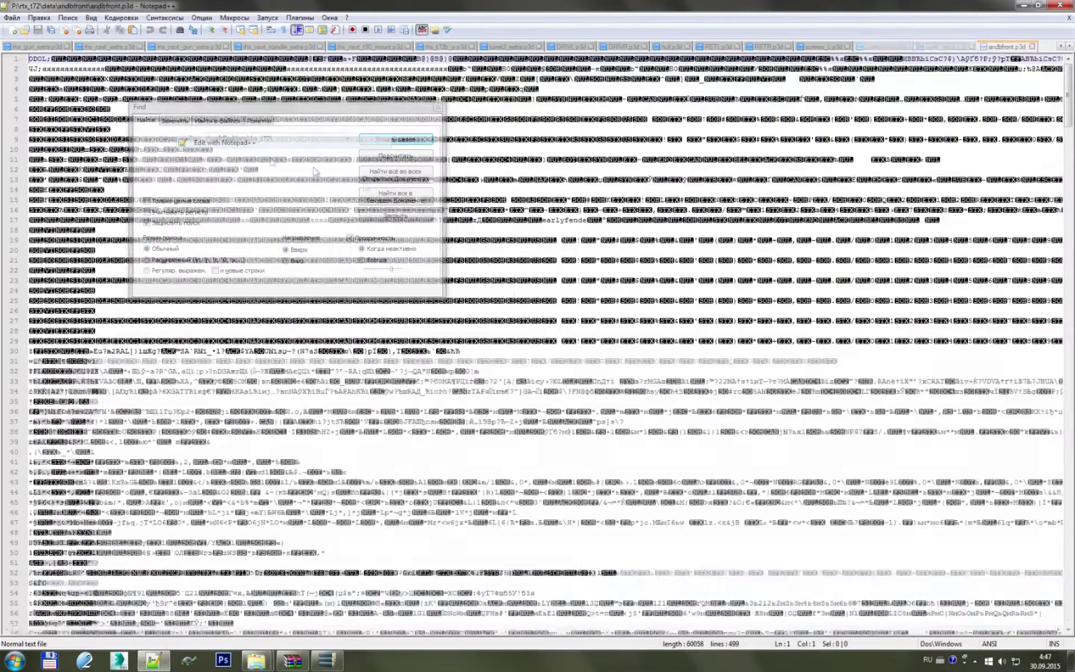
click(280, 627)
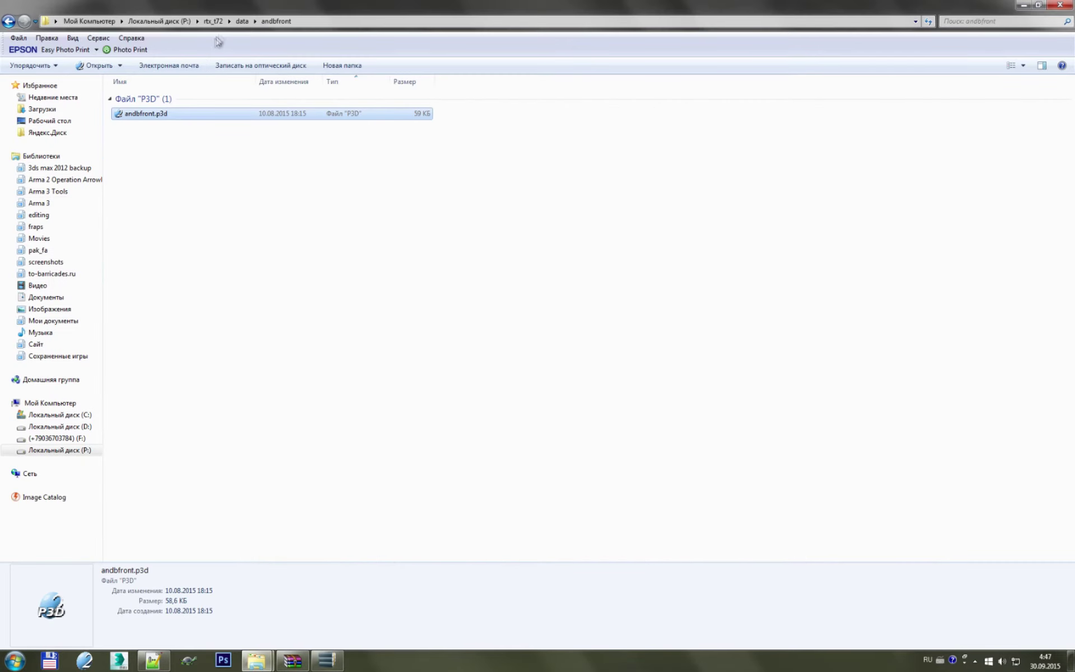
click(242, 20)
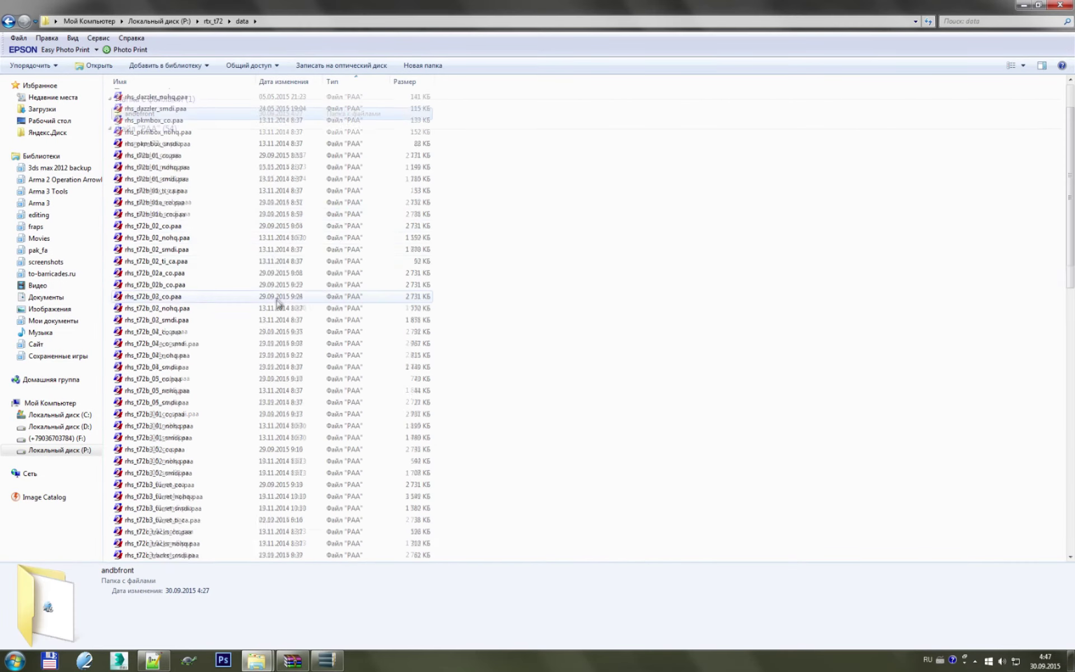
- Open every .rvmat file through rhs_t90parts.rvmat in Notepad++, dismissing the checkSingleFile error
click(268, 332)
scroll(347, 347, down, 2)
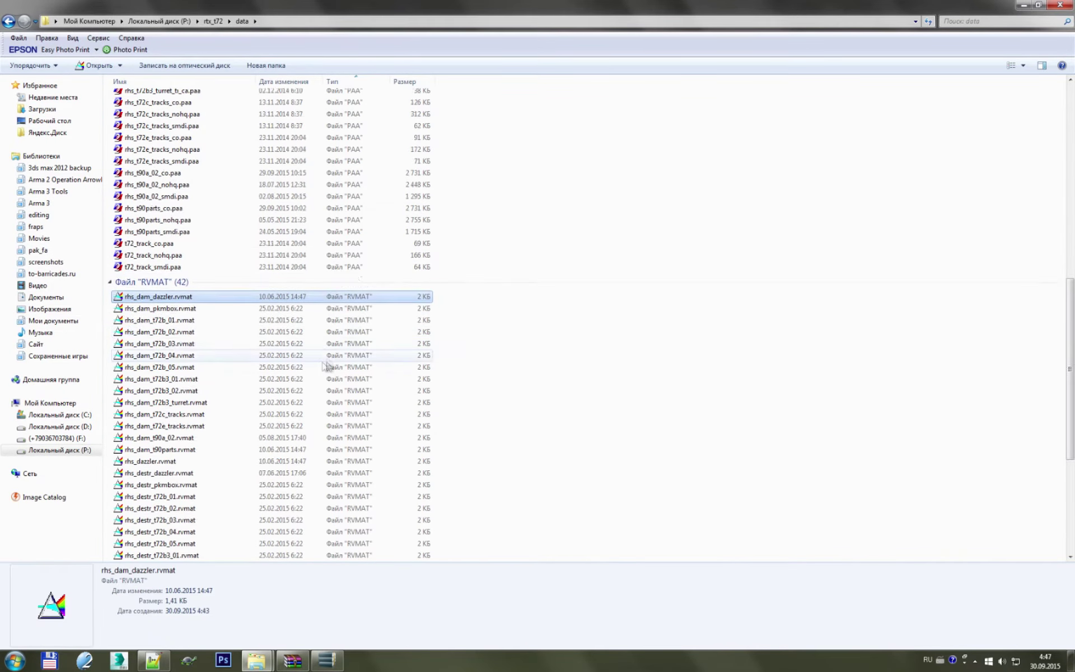
scroll(324, 369, down, 5)
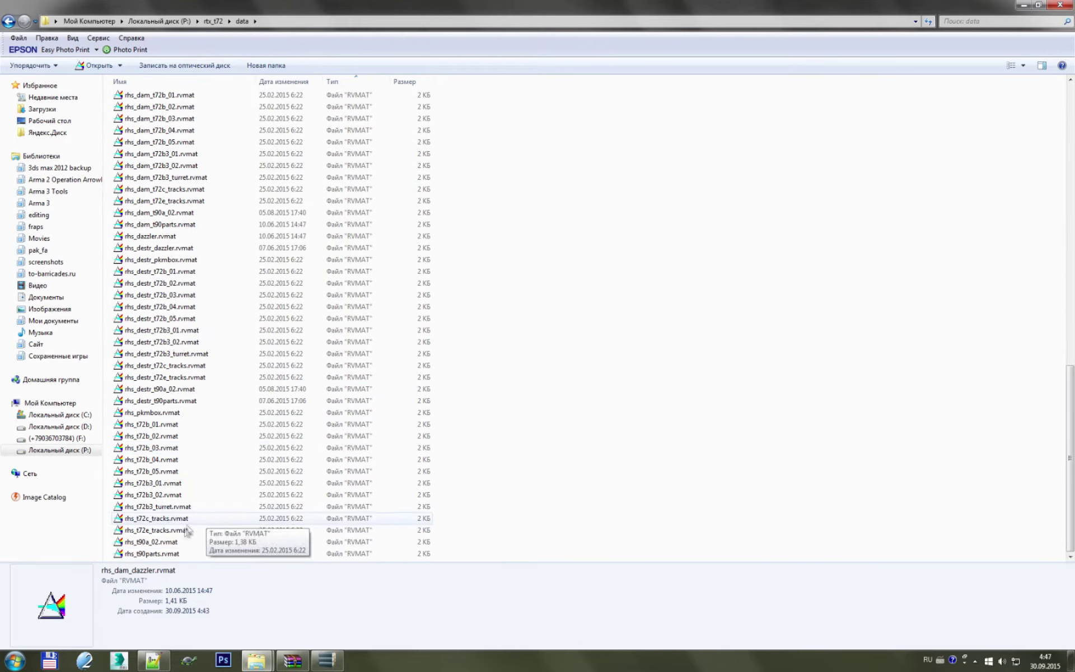
shift+click(186, 553)
right_click(302, 197)
click(336, 203)
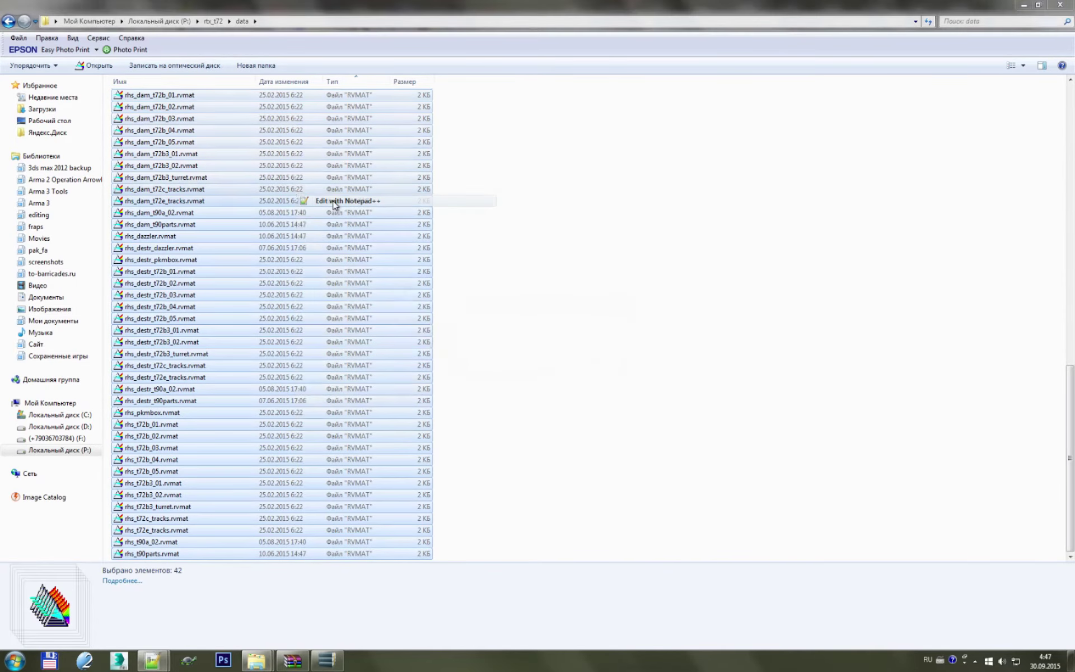
click(591, 357)
click(636, 502)
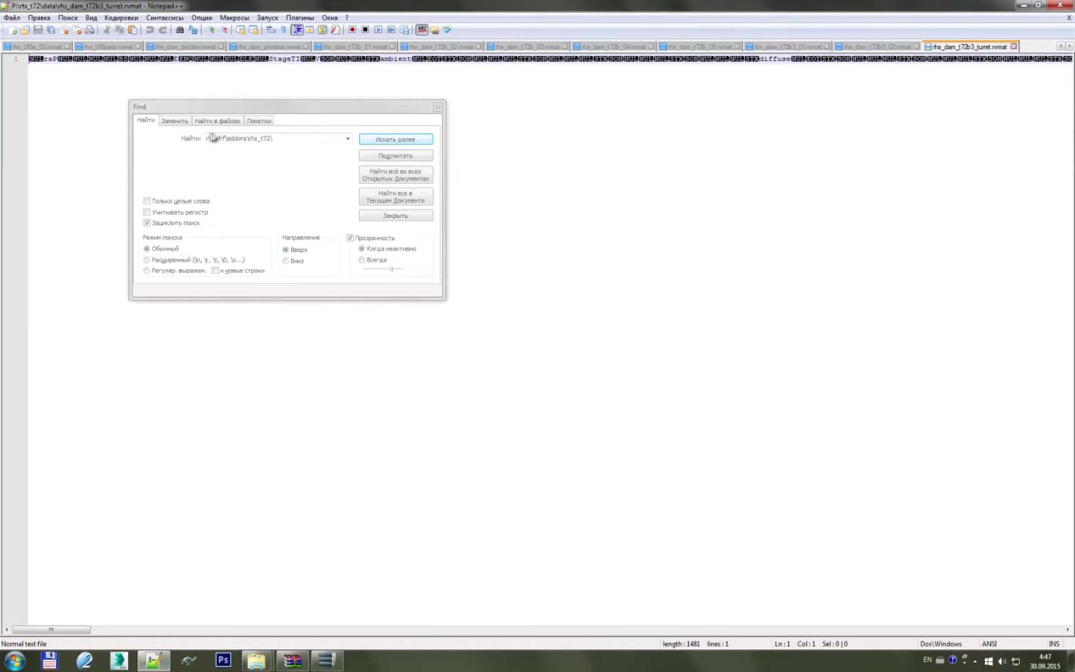
- Set the Replace fields to find rhsafrf\addons\rhs_t72\ and replace with rhsafrf\addons\rtx_t72\
click(184, 121)
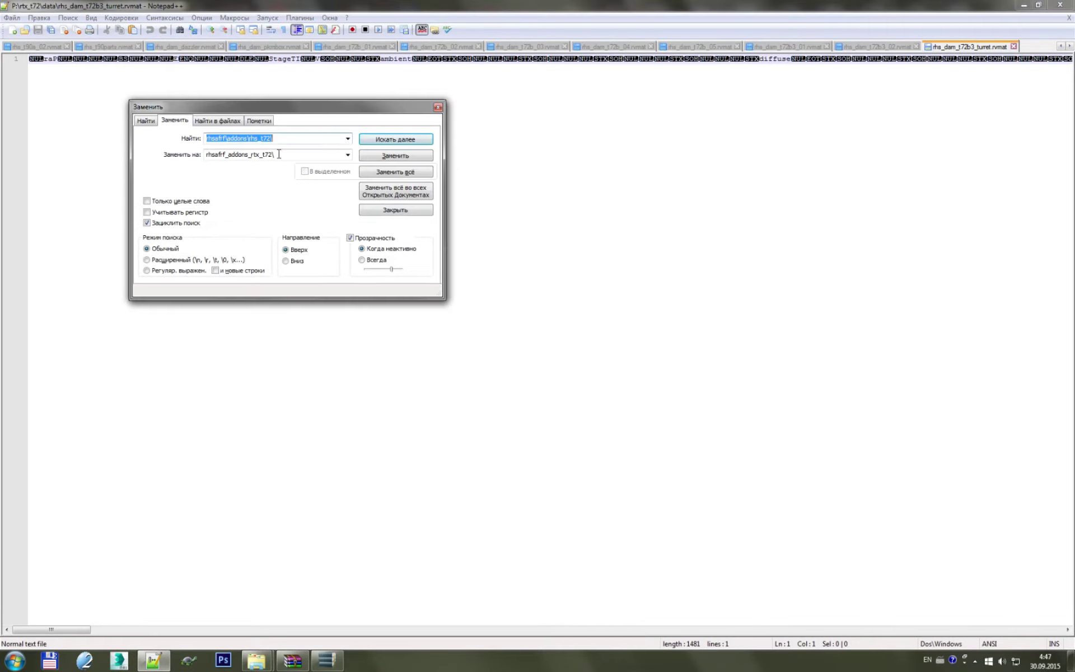
key(Tab)
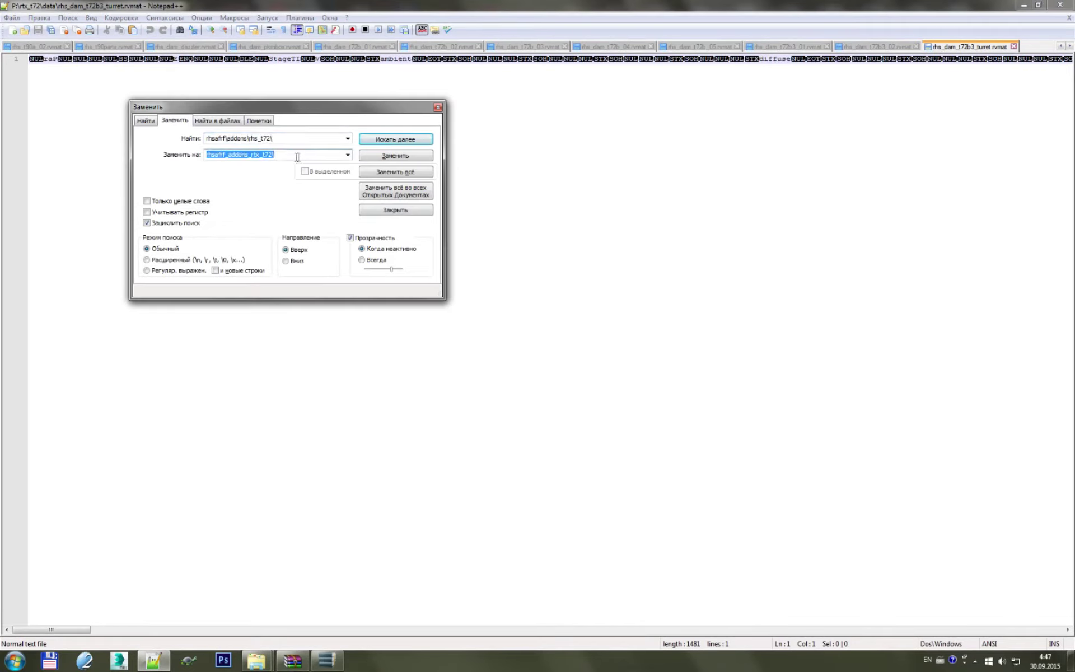
text(rtx_t72)
click(248, 138)
drag(232, 140, 191, 141)
key(ctrl+c)
key(Tab)
key(ctrl+v)
click(277, 140)
click(278, 156)
click(277, 155)
click(284, 139)
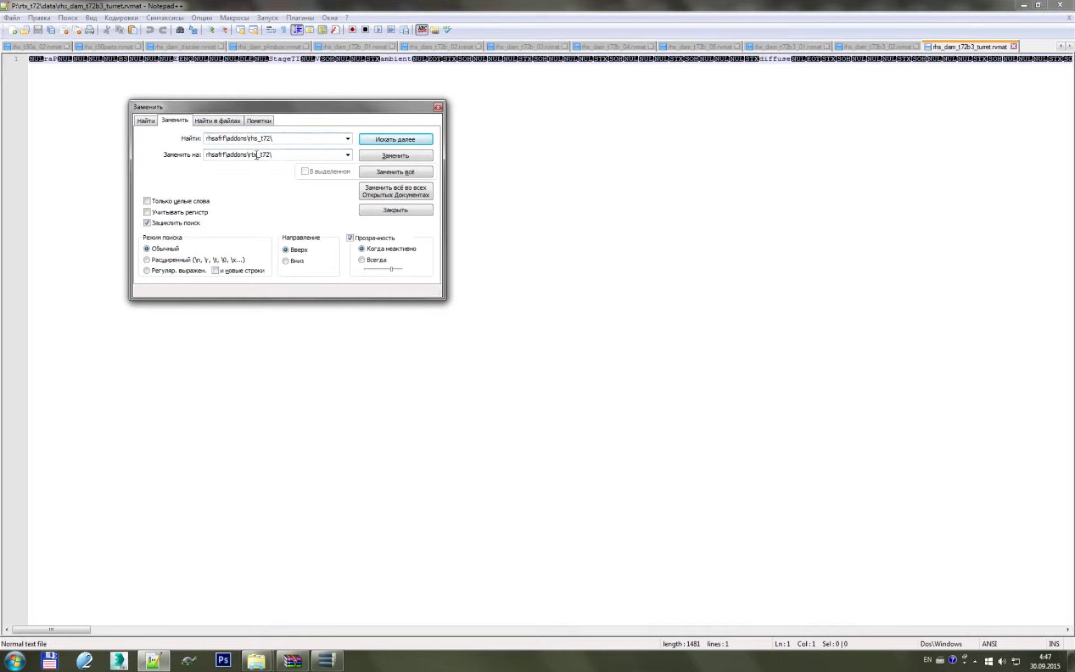
click(279, 157)
- Replace all 2788 occurrences in all opened documents and close the Replace dialog
click(425, 195)
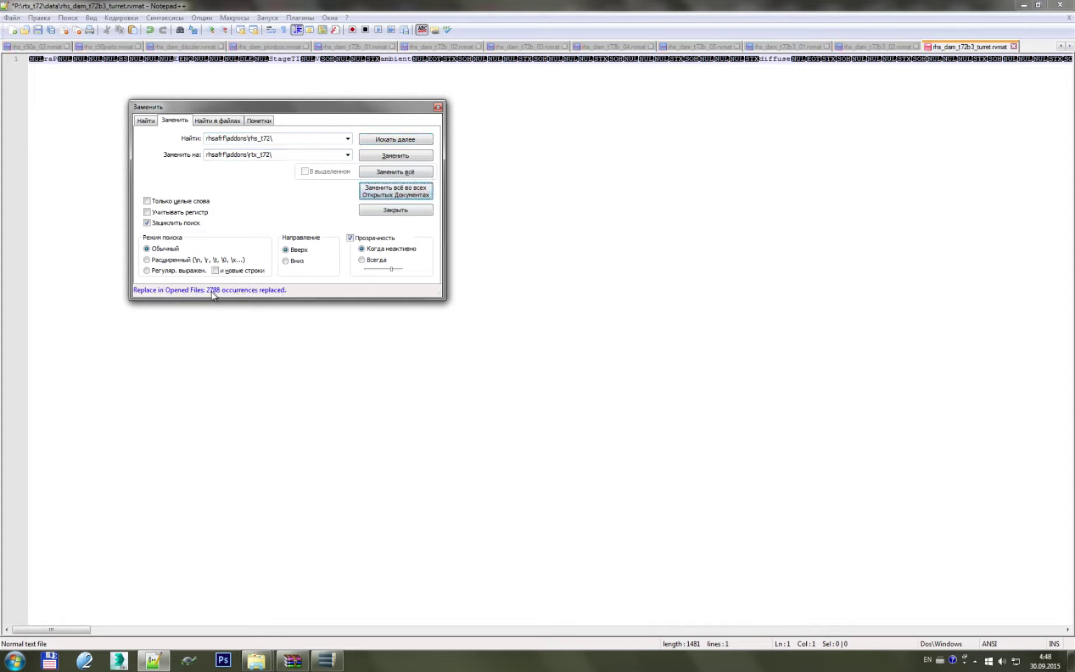
double_click(280, 153)
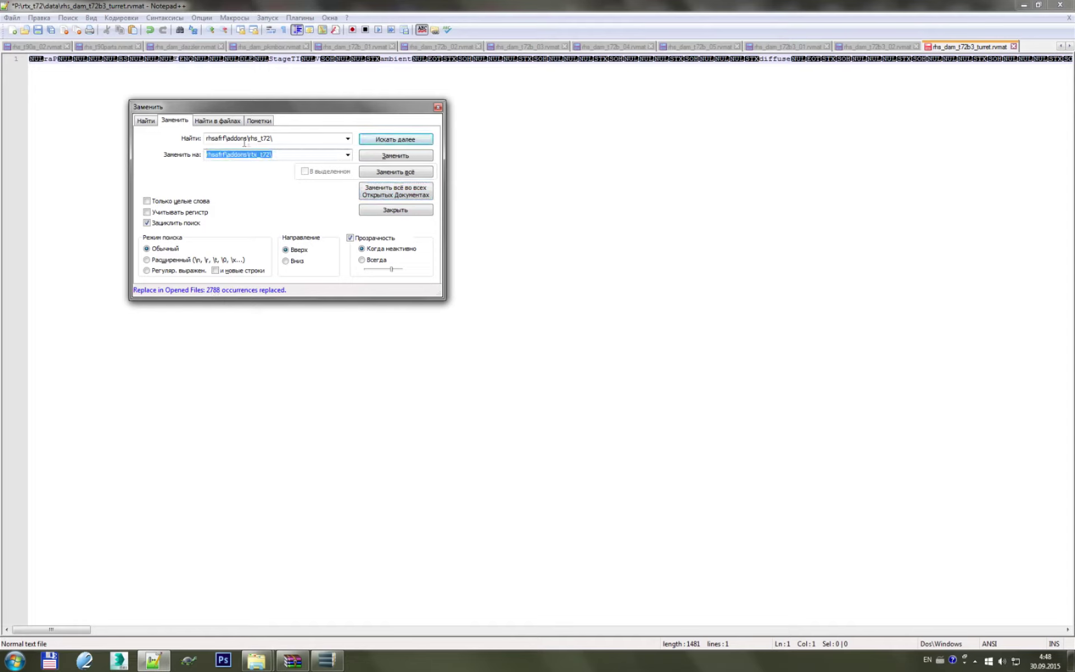
click(437, 107)
click(12, 18)
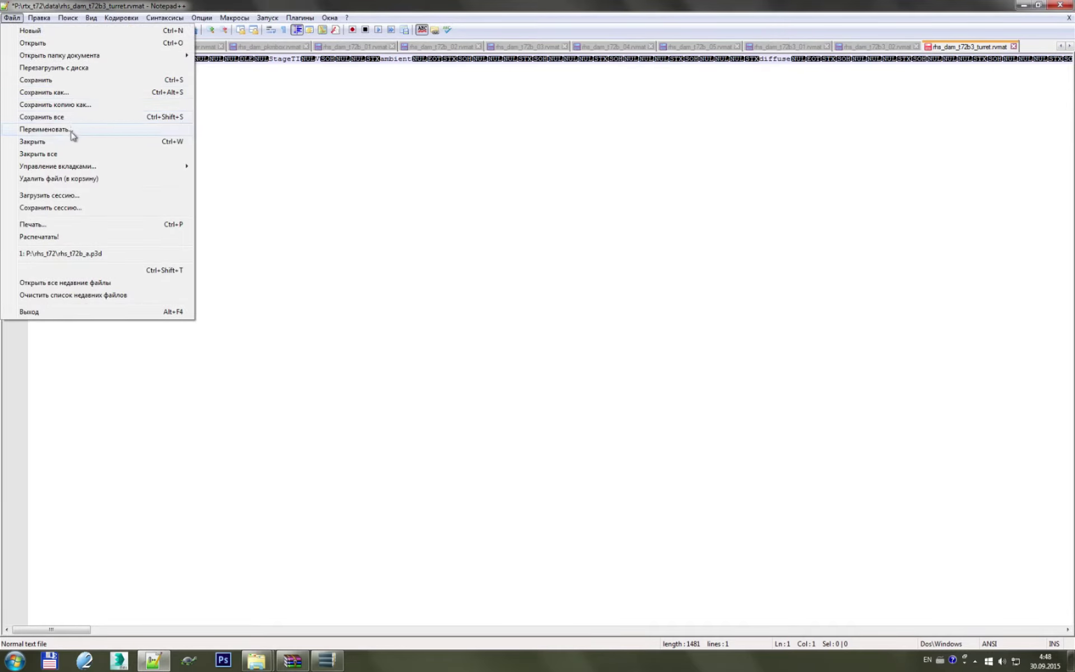
- Close all RVMAT documents and save all edits, leaving the new 1 note unsaved
click(77, 154)
click(603, 368)
click(12, 17)
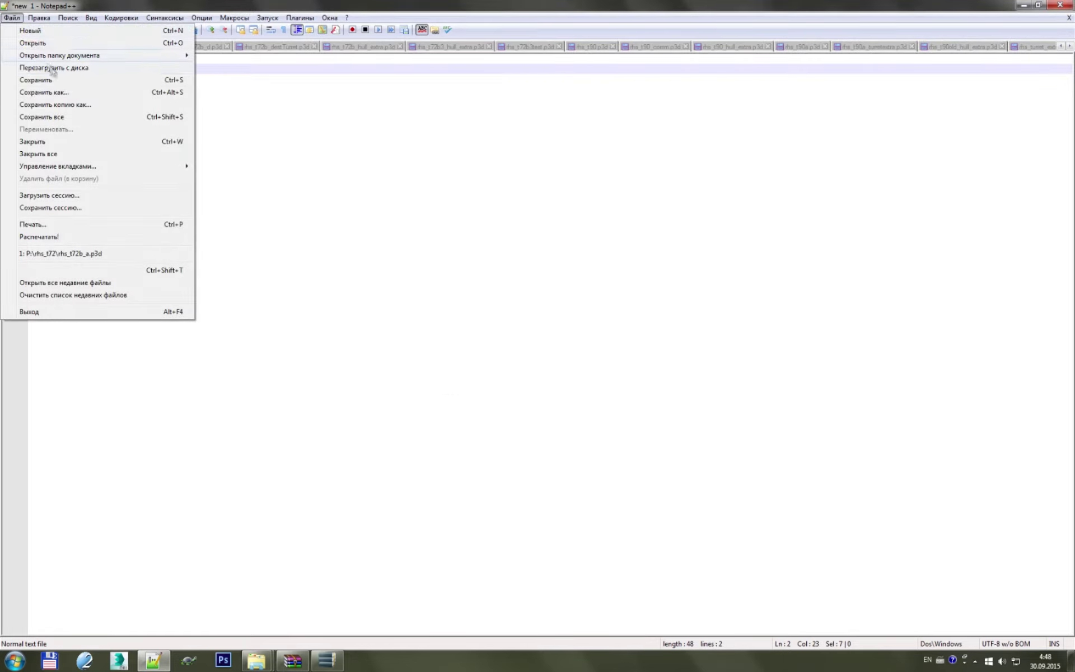
click(72, 117)
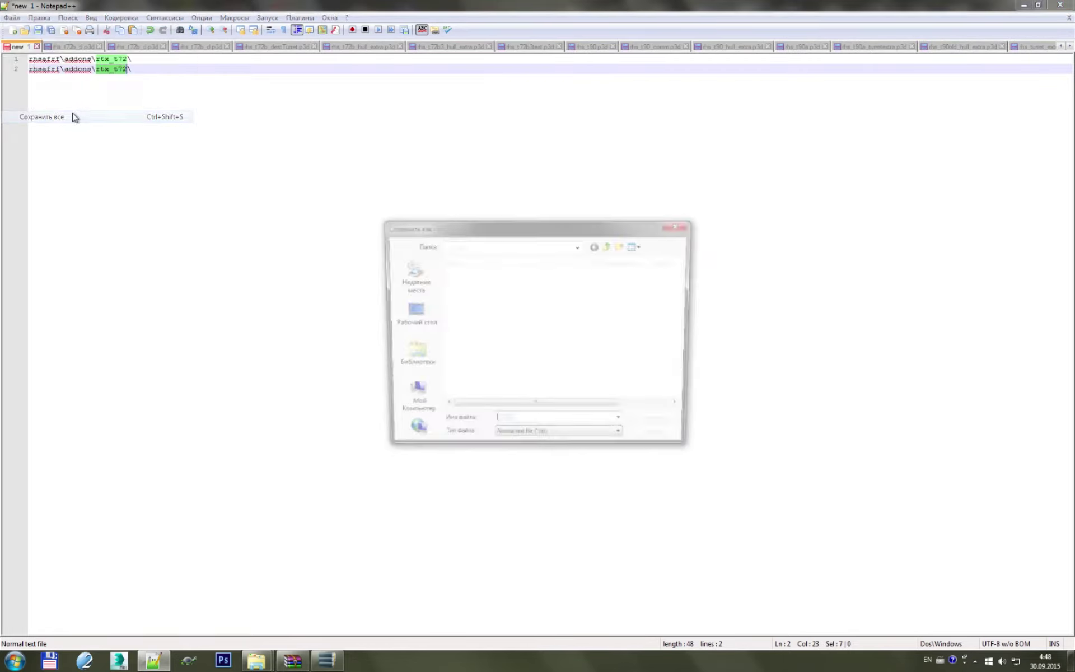
click(662, 442)
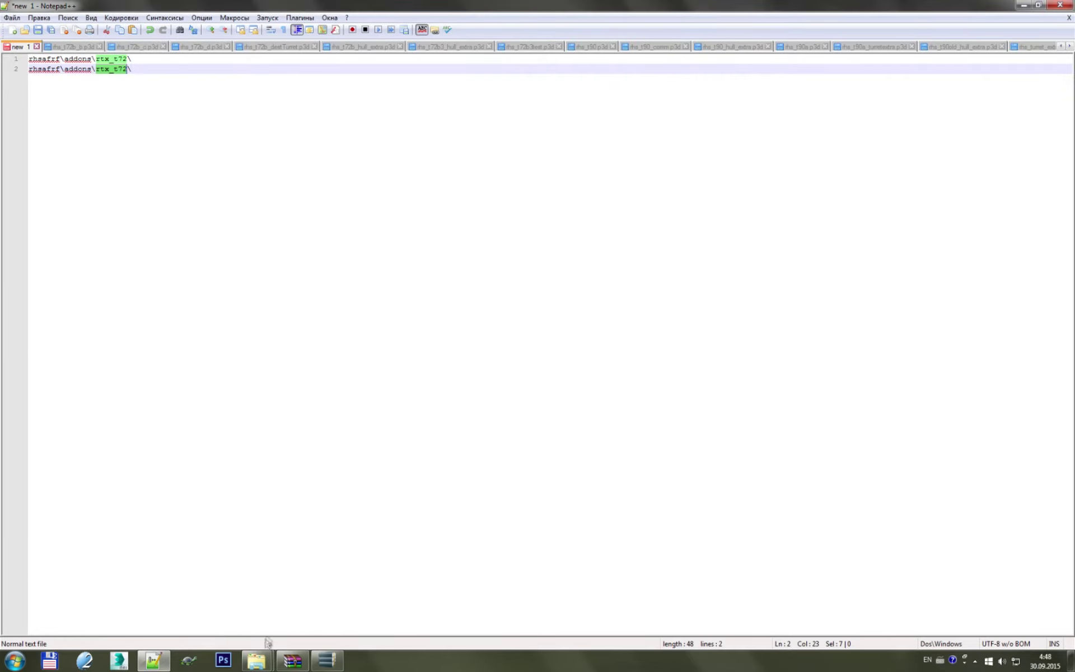
click(14, 661)
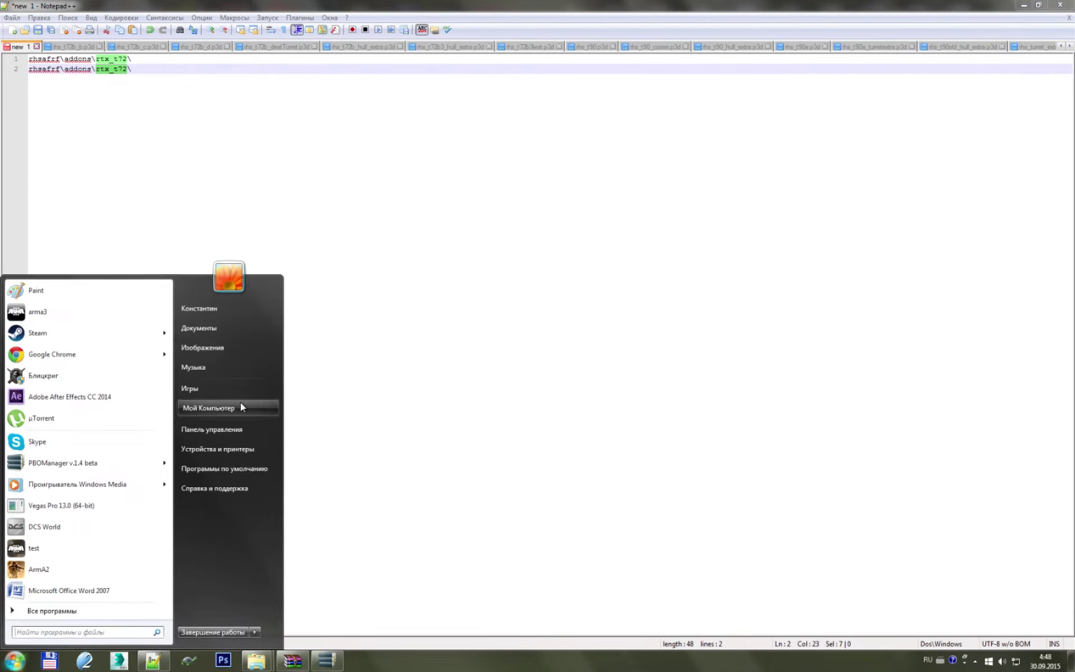
- Launch AddonBuilder from Arma 3 Tools and paste rhsafrf\addons\rtx_t72\ into its AddonPrefix option
click(209, 408)
click(68, 191)
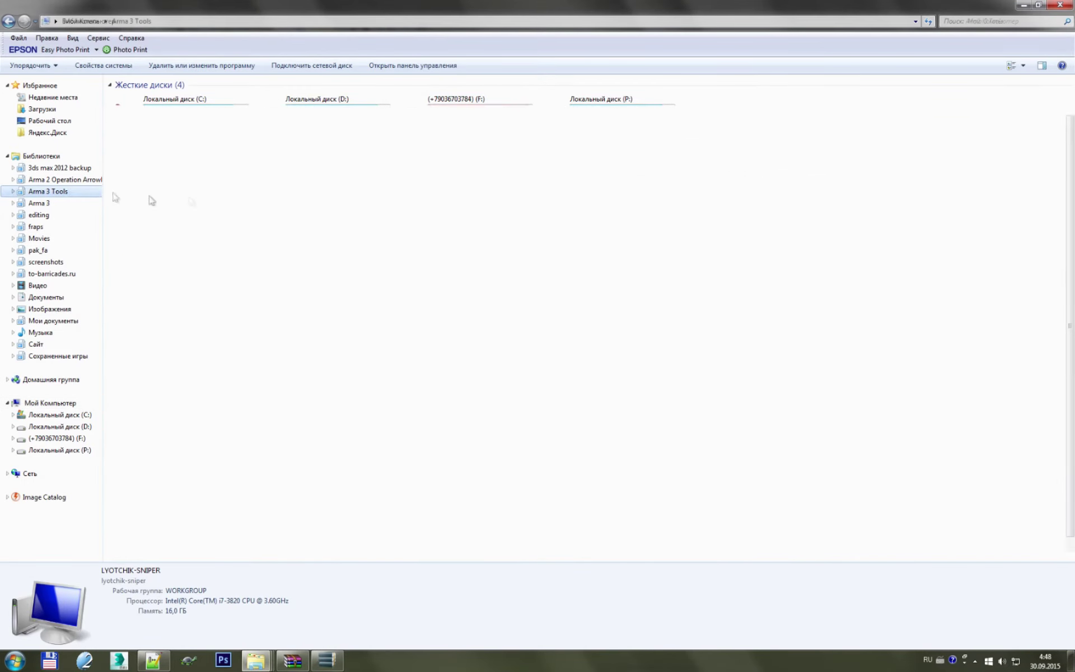
double_click(256, 135)
click(199, 140)
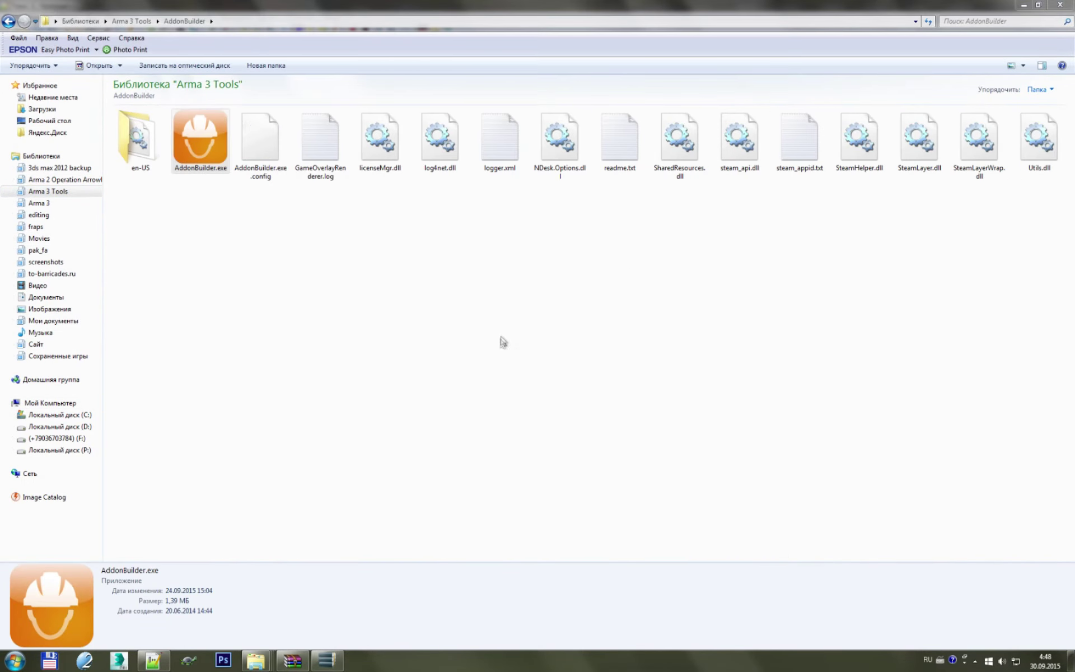
click(609, 337)
click(624, 187)
key(ctrl+v)
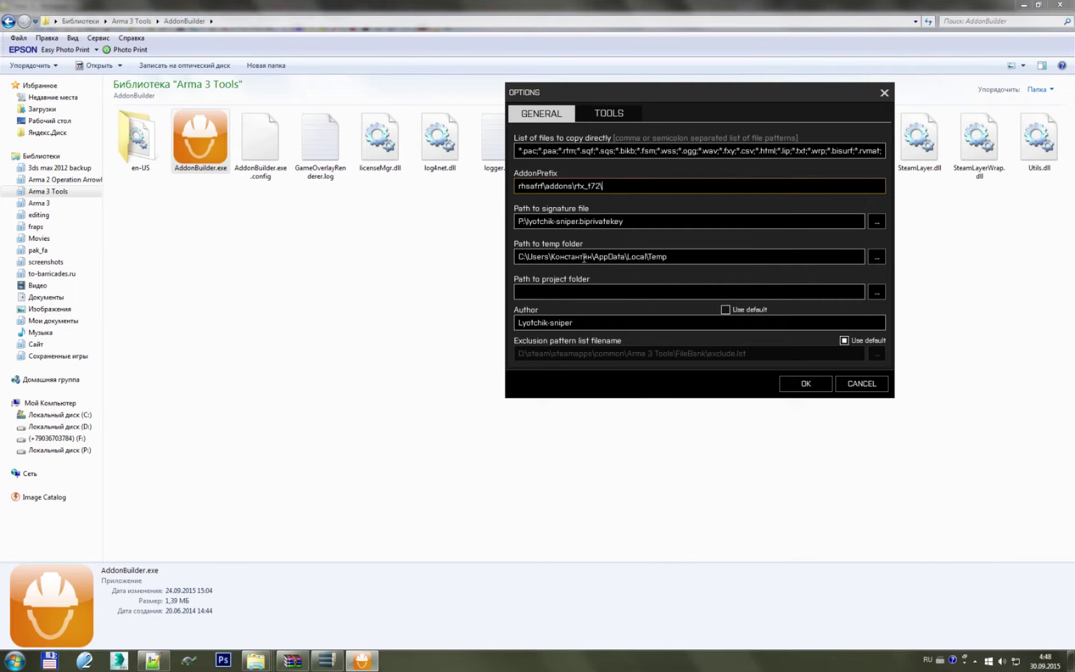
drag(614, 185, 513, 182)
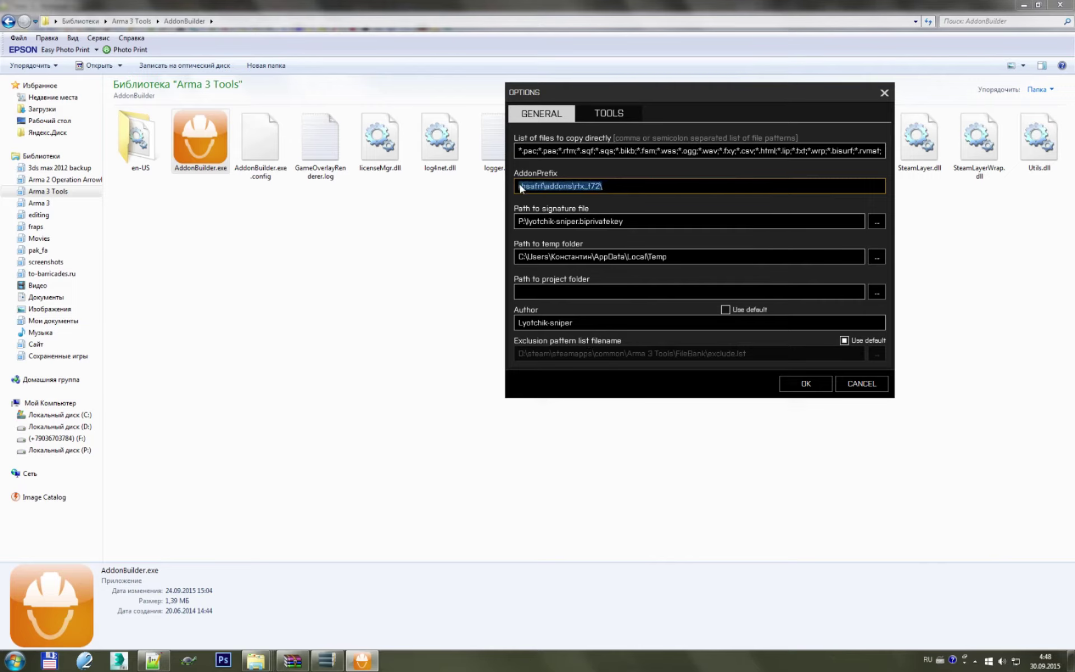
click(514, 185)
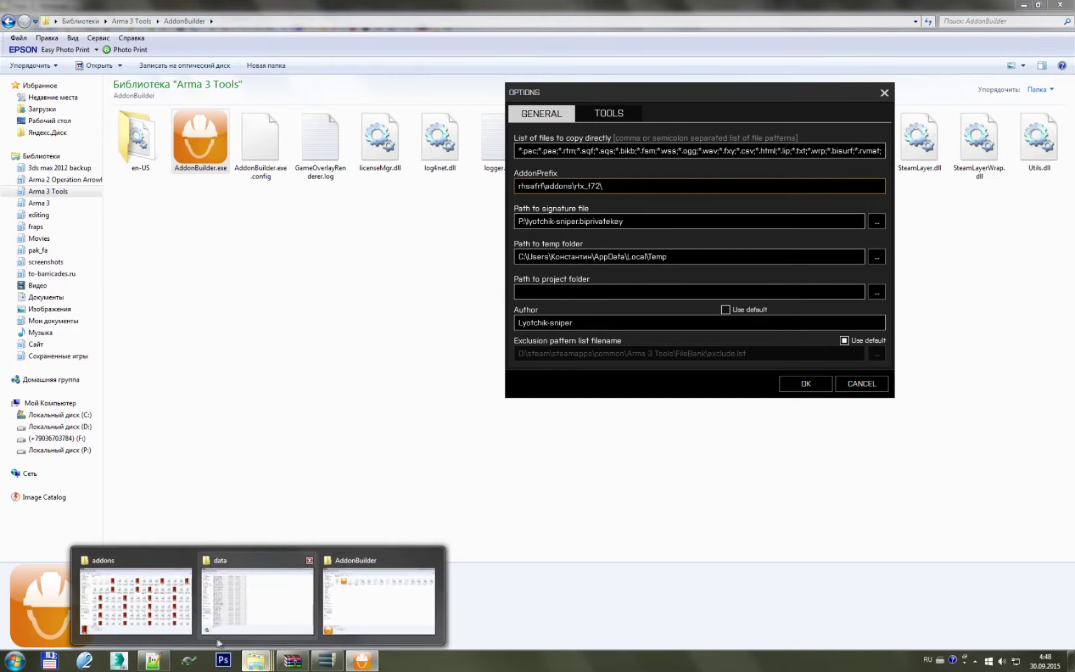
mouse_move(255, 661)
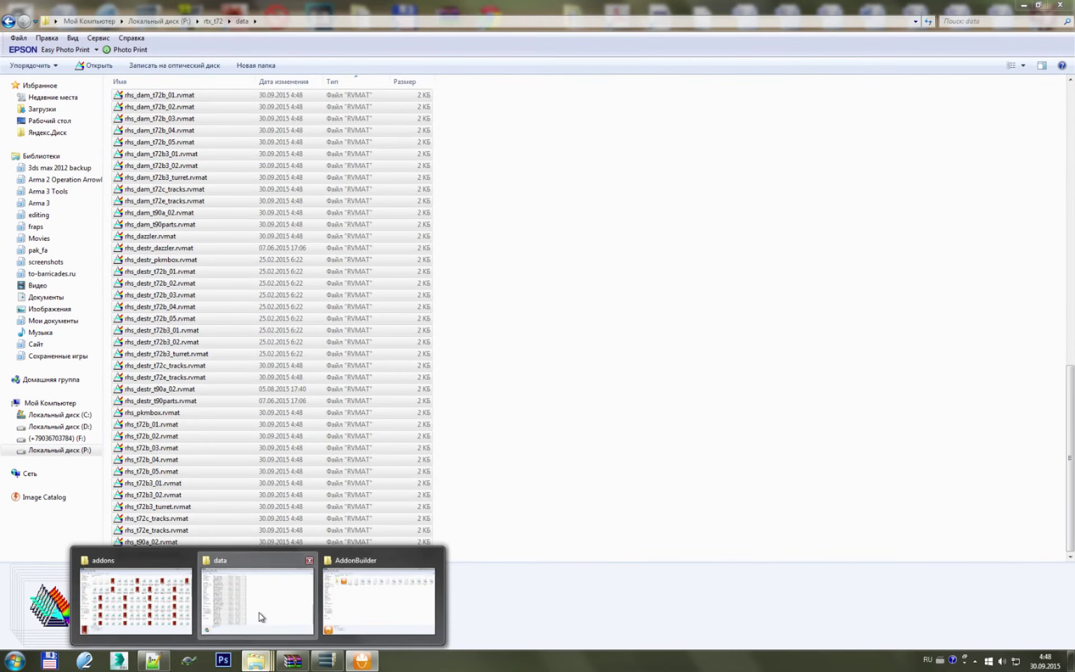
click(261, 617)
key(BackSpace)
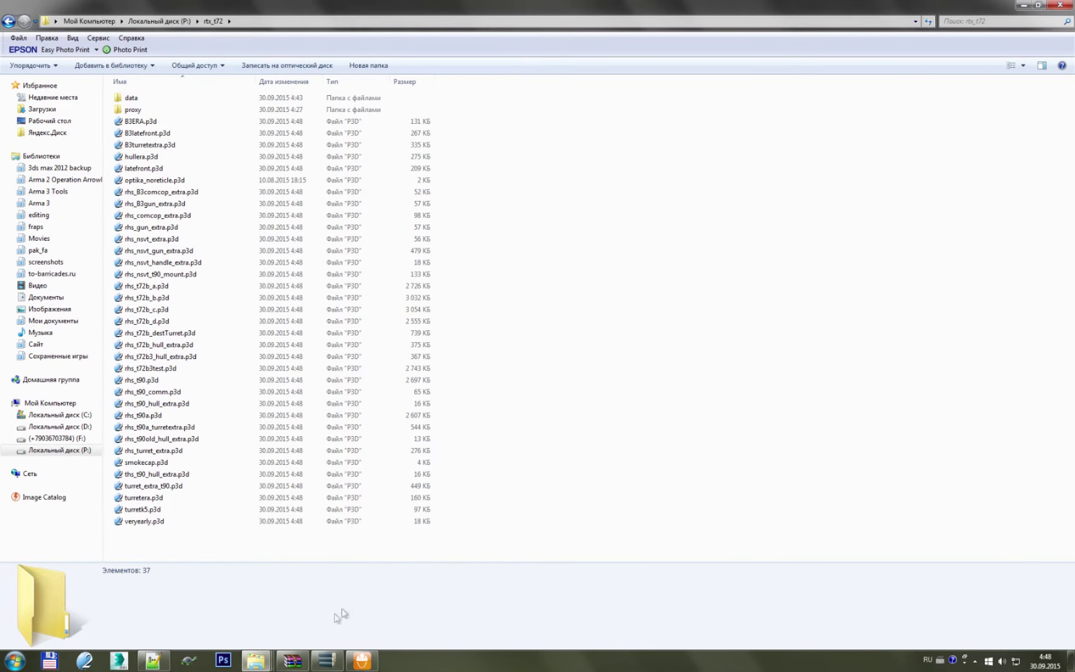
mouse_move(256, 661)
click(380, 594)
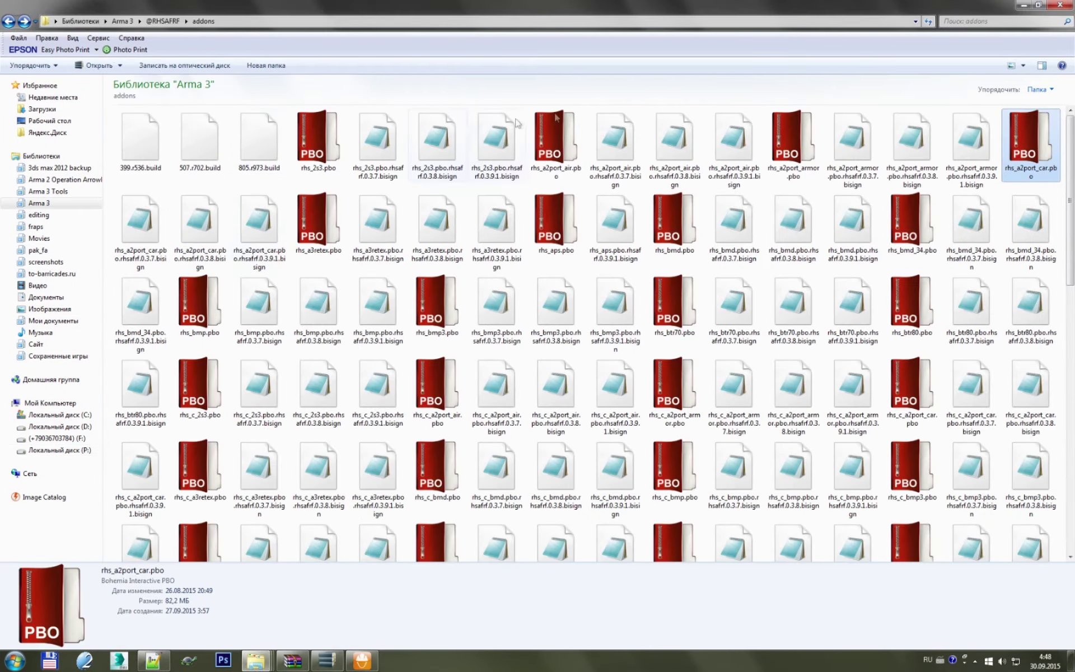
click(984, 21)
text(t72)
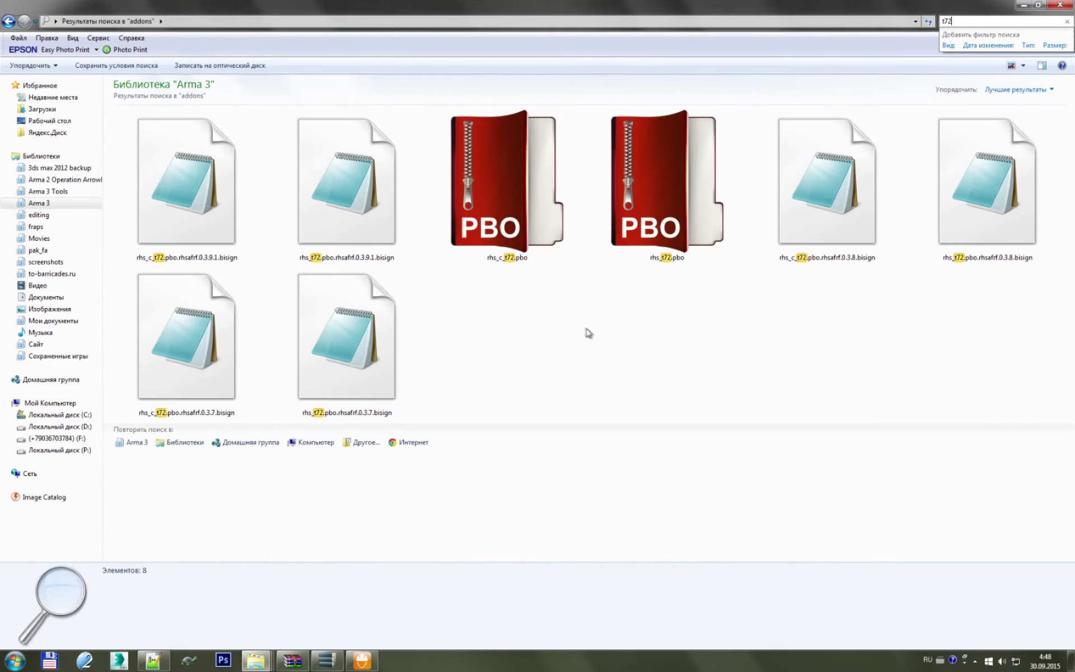
click(540, 162)
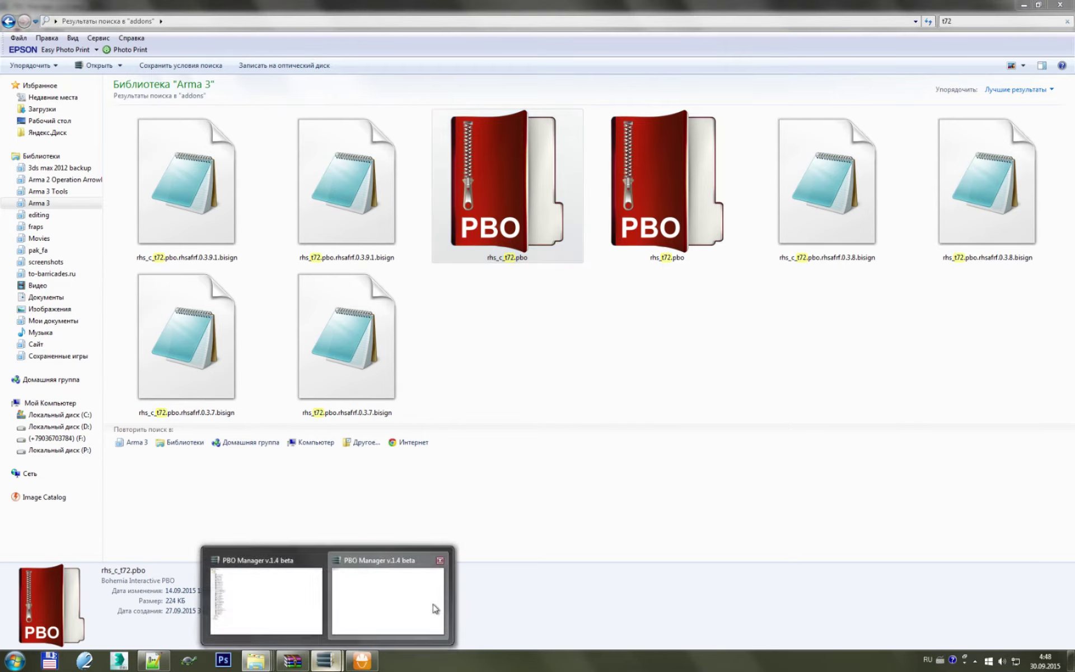
mouse_move(326, 661)
click(434, 607)
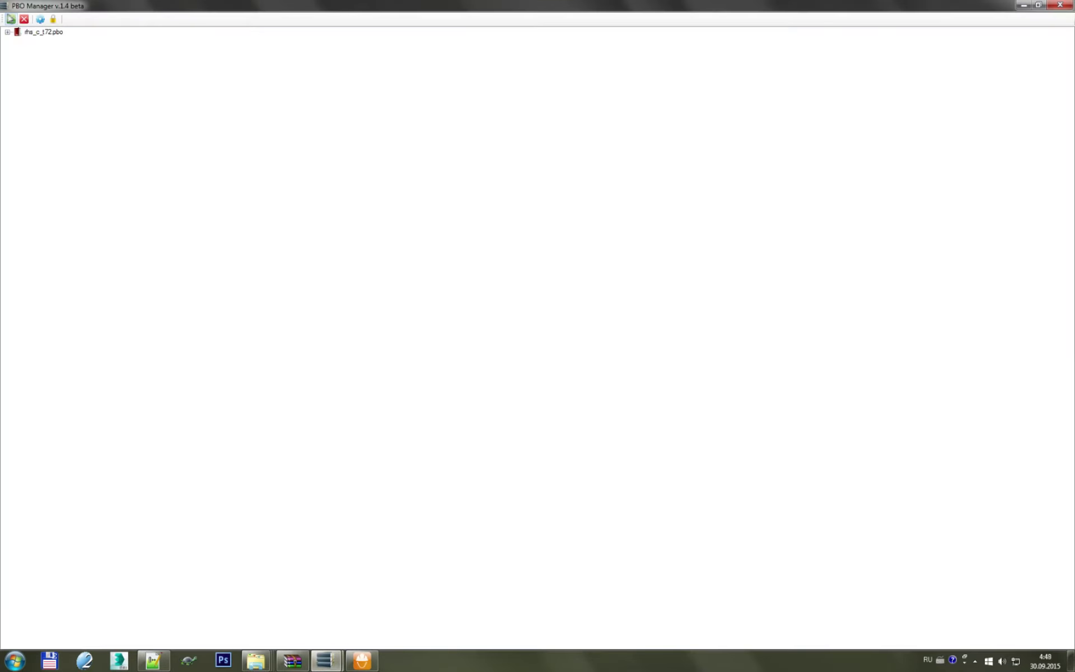
- Select config.bin inside rhs_c_t72.pbo and drag it toward the rtx_t72 Explorer window
click(45, 68)
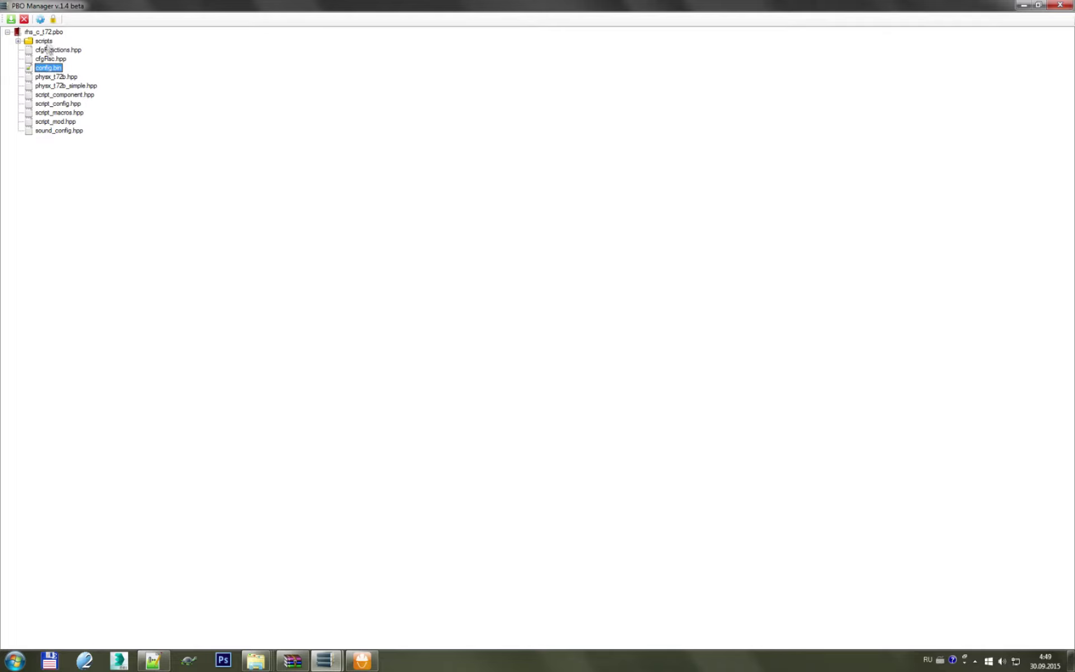
drag(49, 71, 269, 611)
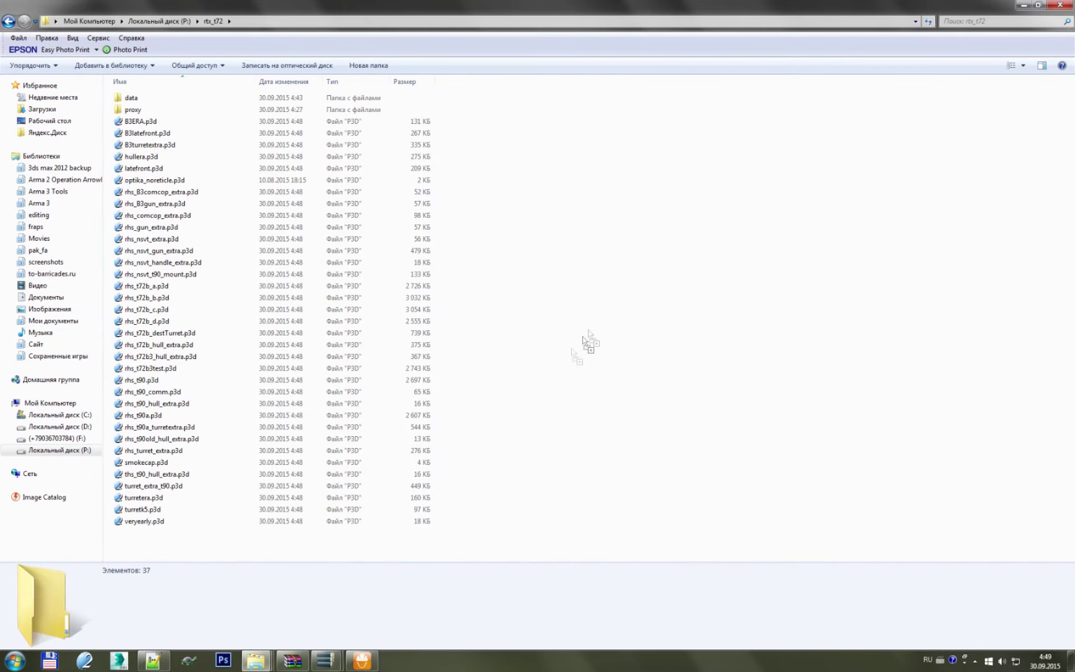
- Drop config.bin into rtx_t72 and decompile it to config.cpp with unRap
drag(270, 612, 590, 324)
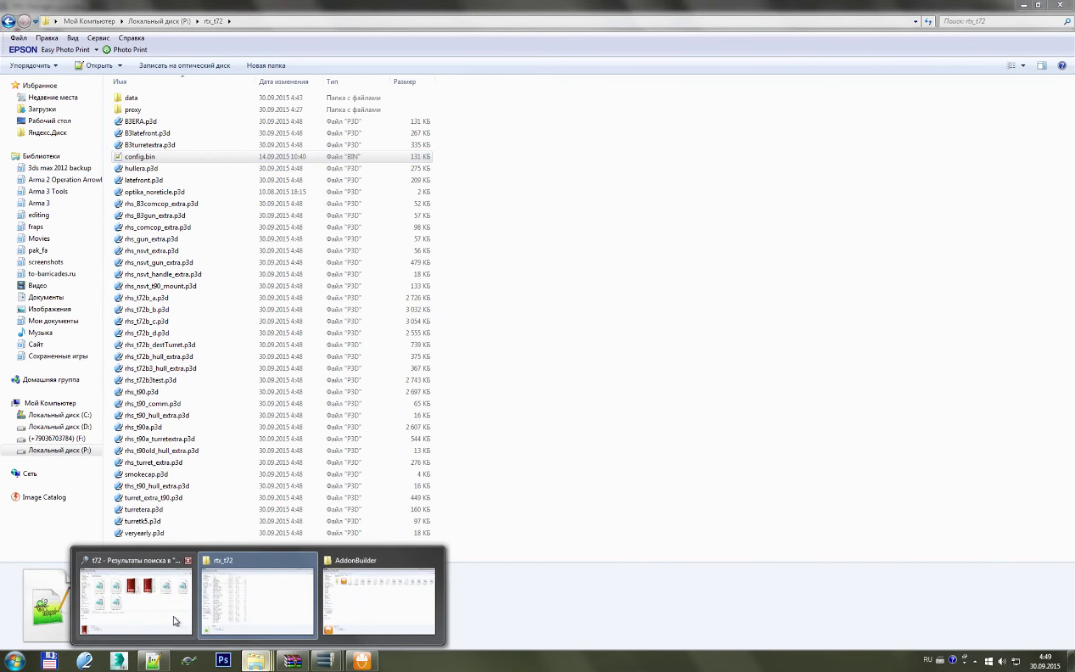
mouse_move(256, 661)
click(84, 616)
click(59, 450)
click(232, 451)
scroll(233, 452, down, 12)
scroll(233, 451, down, 12)
scroll(230, 464, down, 12)
scroll(227, 487, down, 12)
scroll(218, 436, down, 8)
scroll(202, 425, down, 6)
double_click(178, 525)
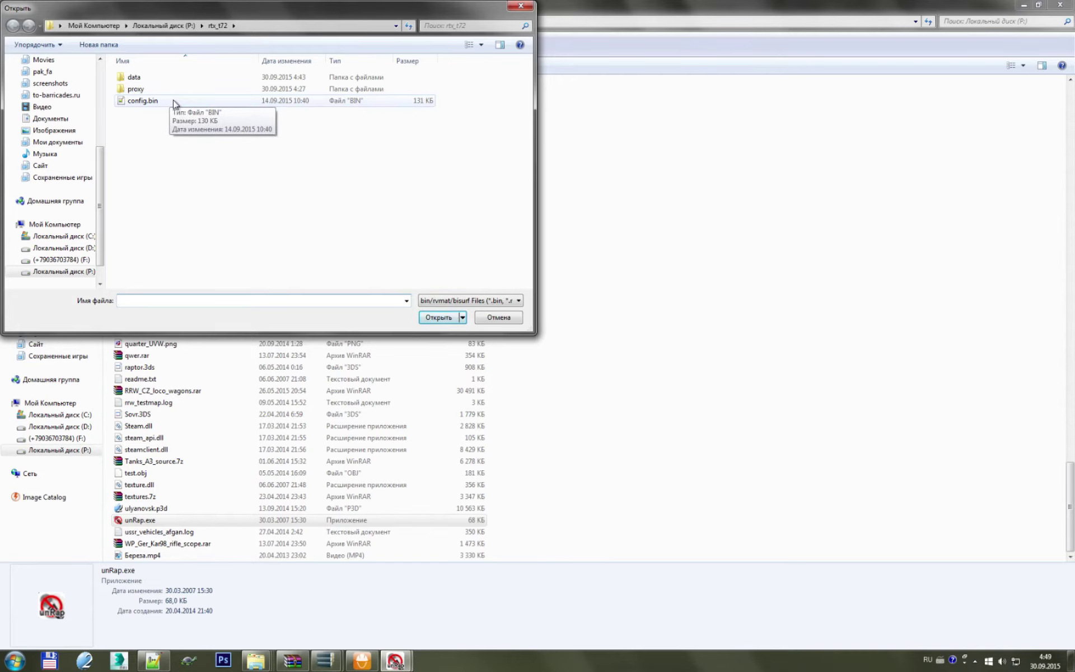
double_click(190, 102)
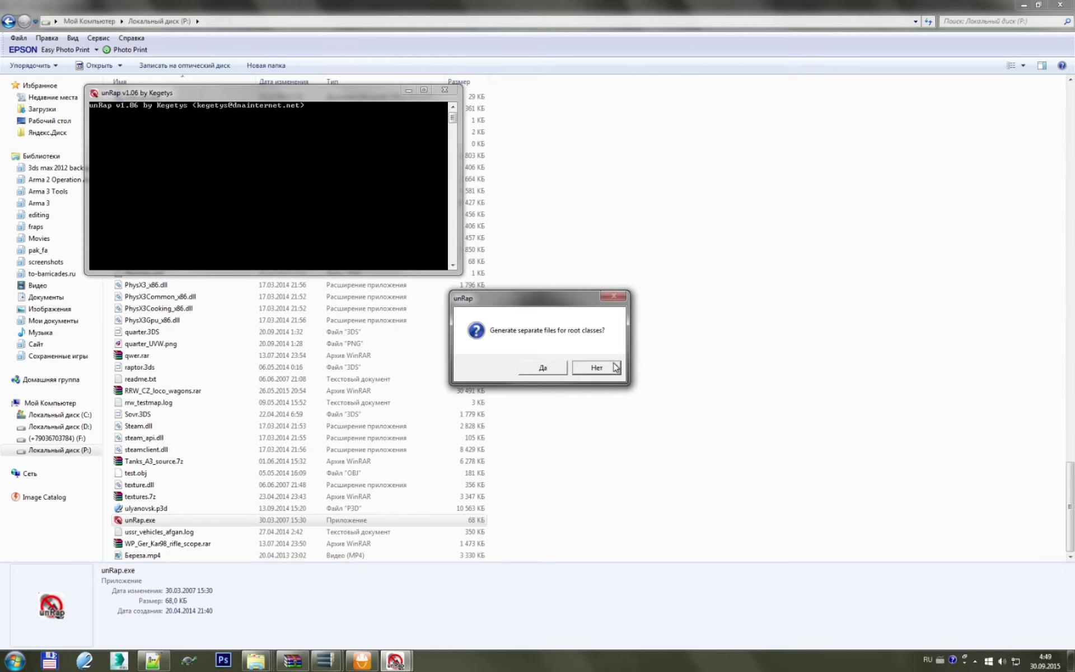
click(616, 373)
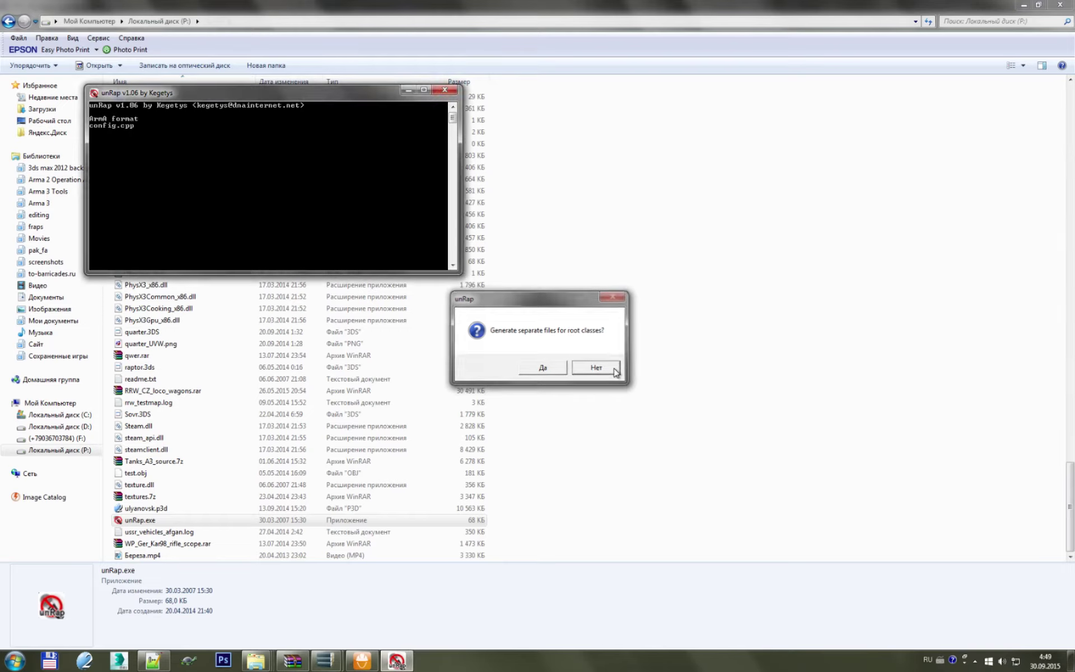
click(622, 364)
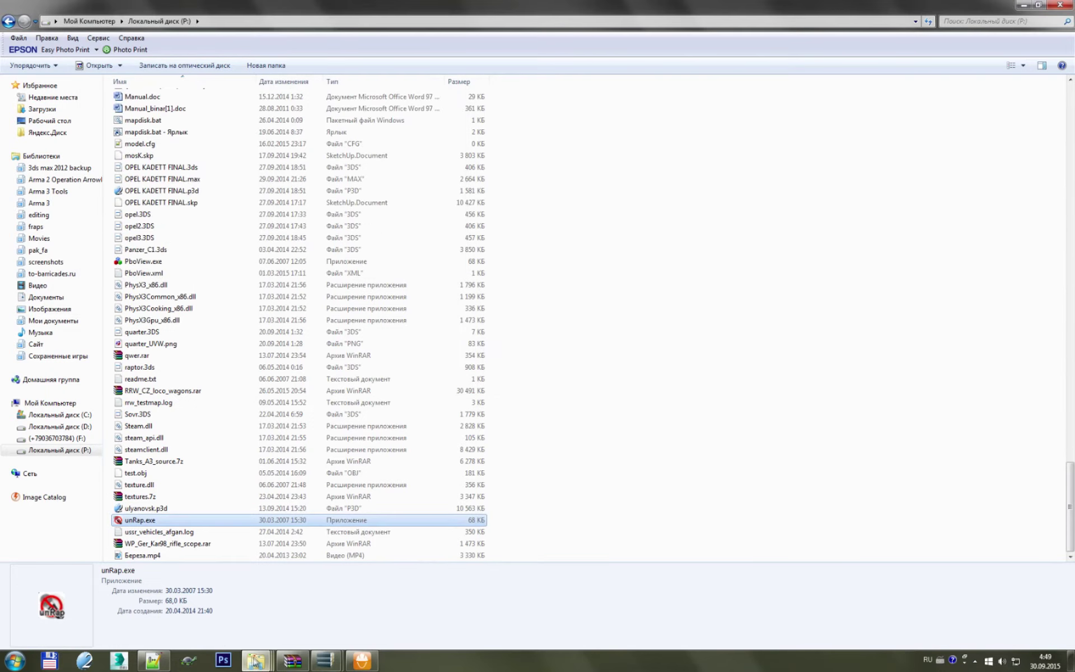
- Delete the original config.bin and open config.cpp in Notepad++
mouse_move(255, 661)
click(252, 593)
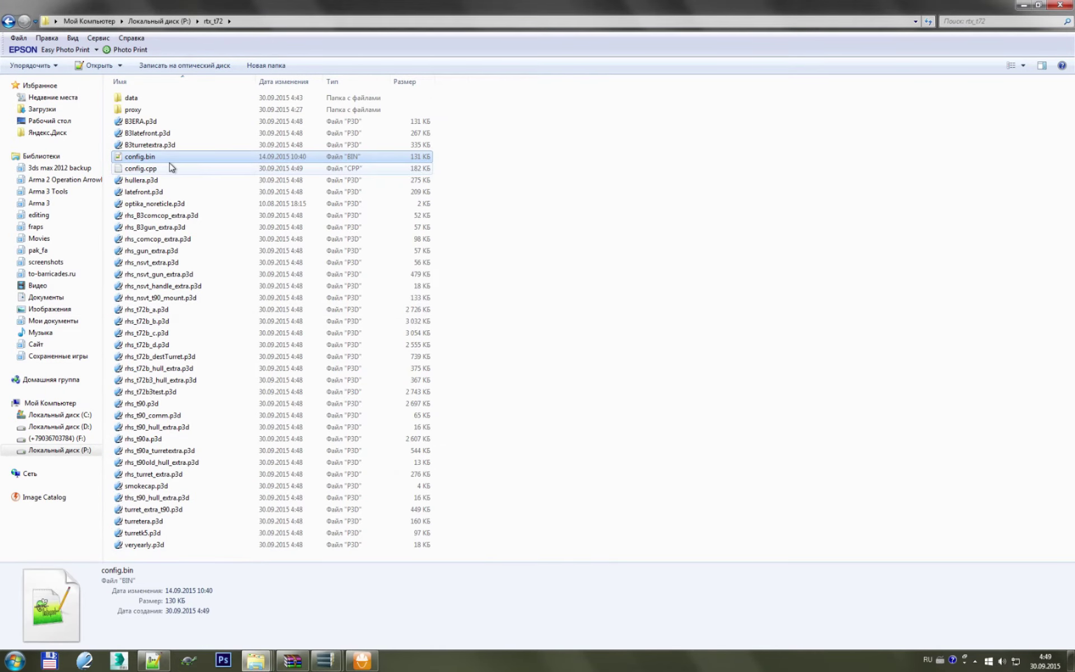
key(Delete)
key(Return)
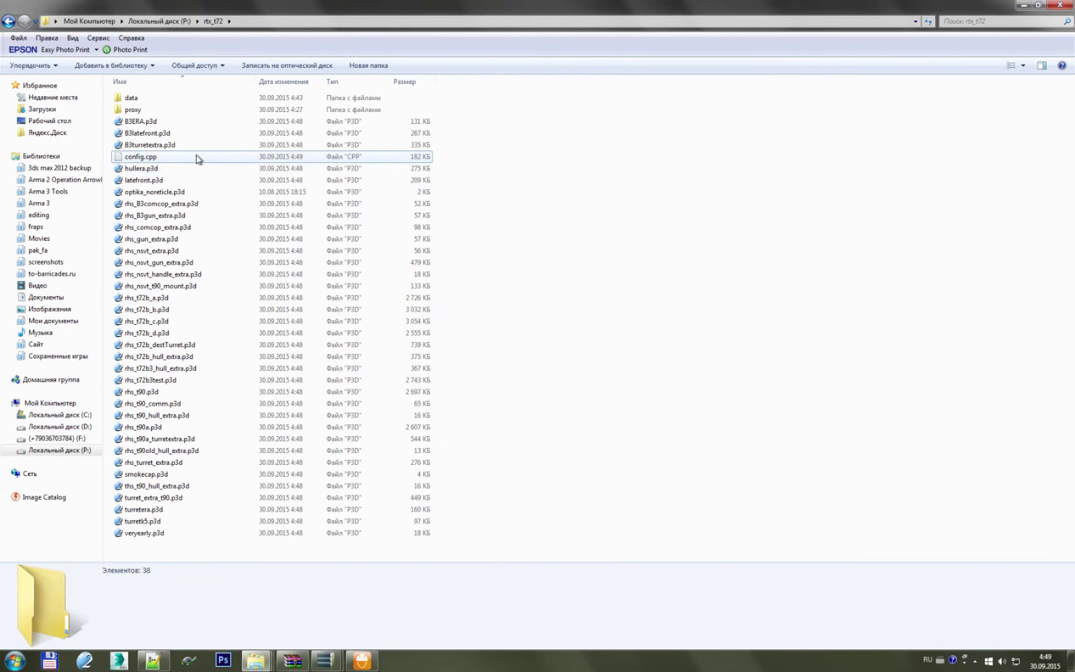
double_click(368, 158)
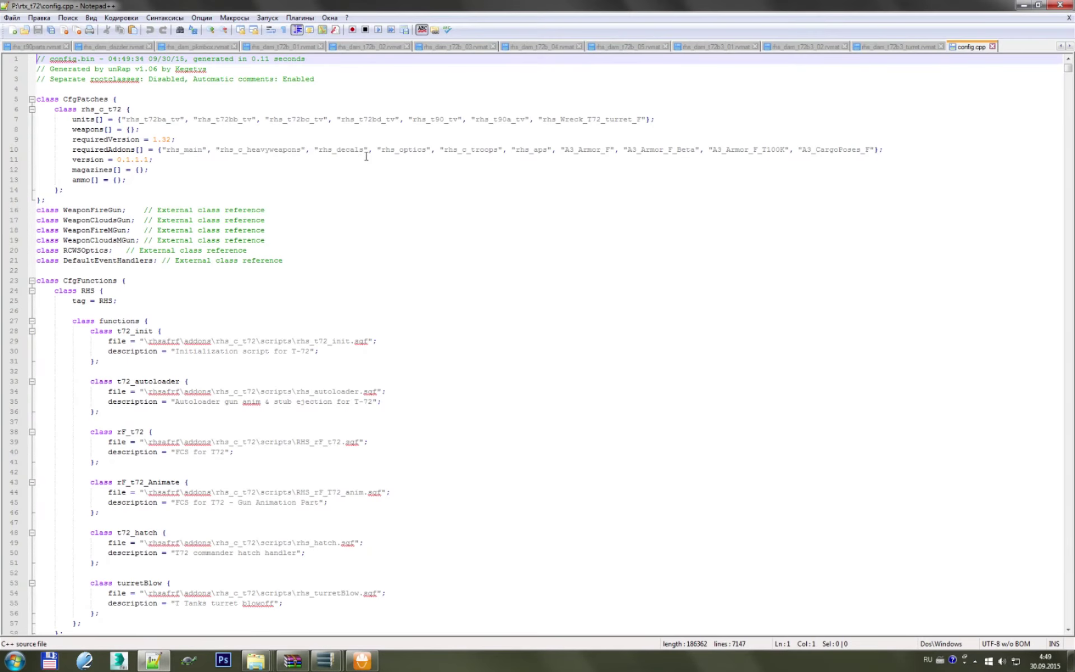
- Delete the generated header comment lines from config.cpp and save
drag(343, 84, 36, 58)
key(Delete)
key(Delete)
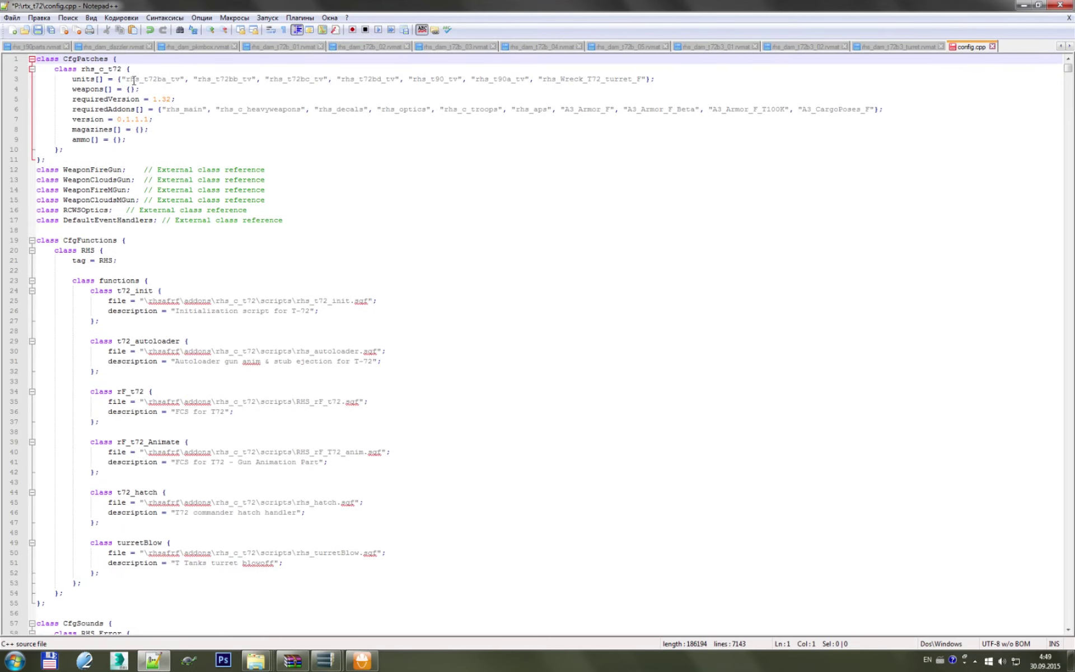
key(ctrl+s)
- Check the rtx_t72 folder name in Explorer before renaming the patch class
click(98, 68)
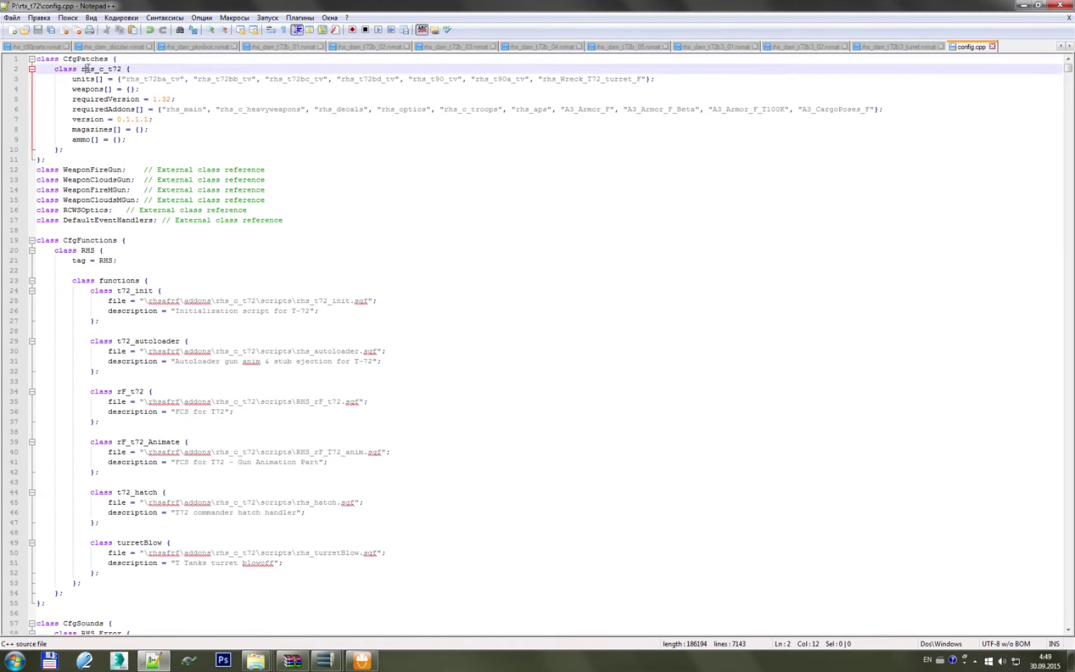
drag(85, 68, 96, 68)
click(256, 662)
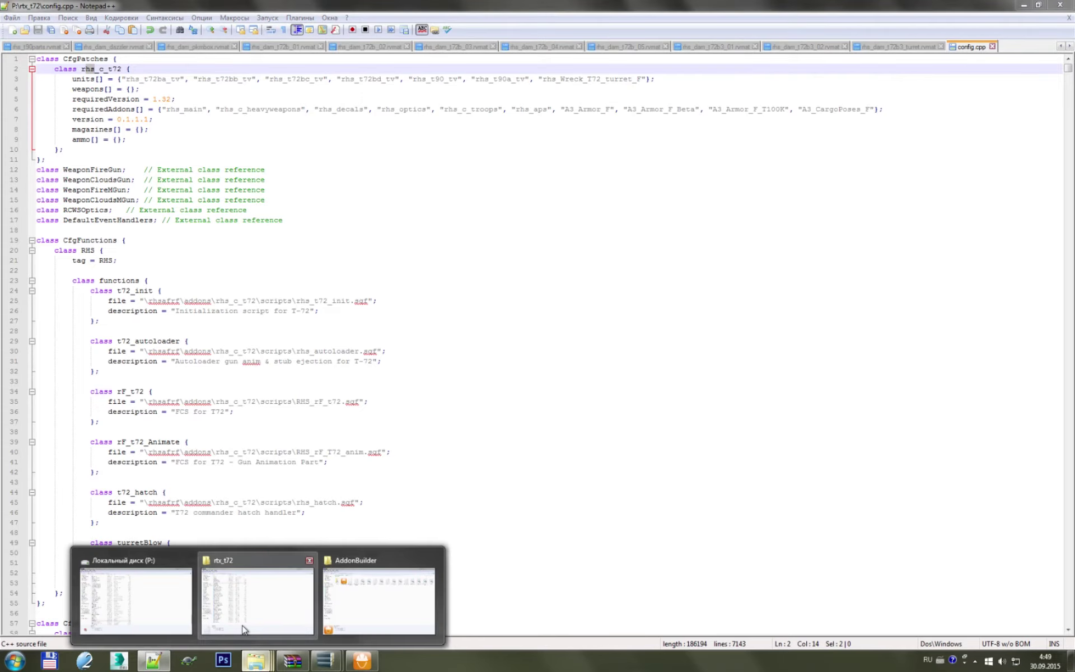
click(270, 621)
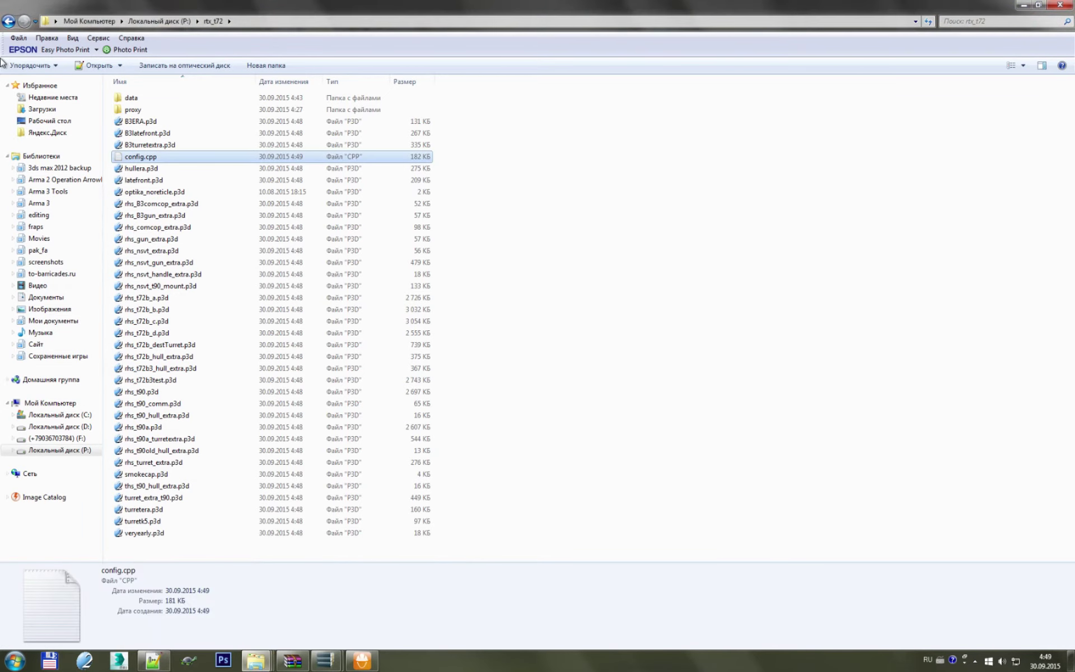
click(9, 20)
click(159, 20)
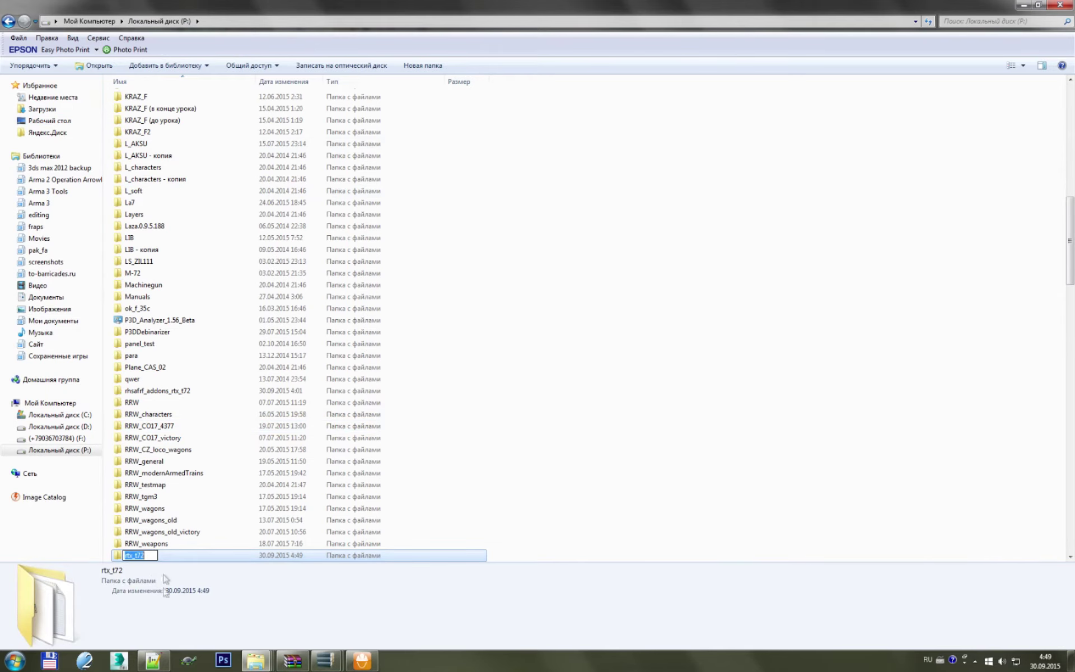
click(154, 661)
- Rename the CfgPatches class to rtx_t72 and the first unit to rtx_t72ba_tv, then save
double_click(91, 68)
text(rtx_t72)
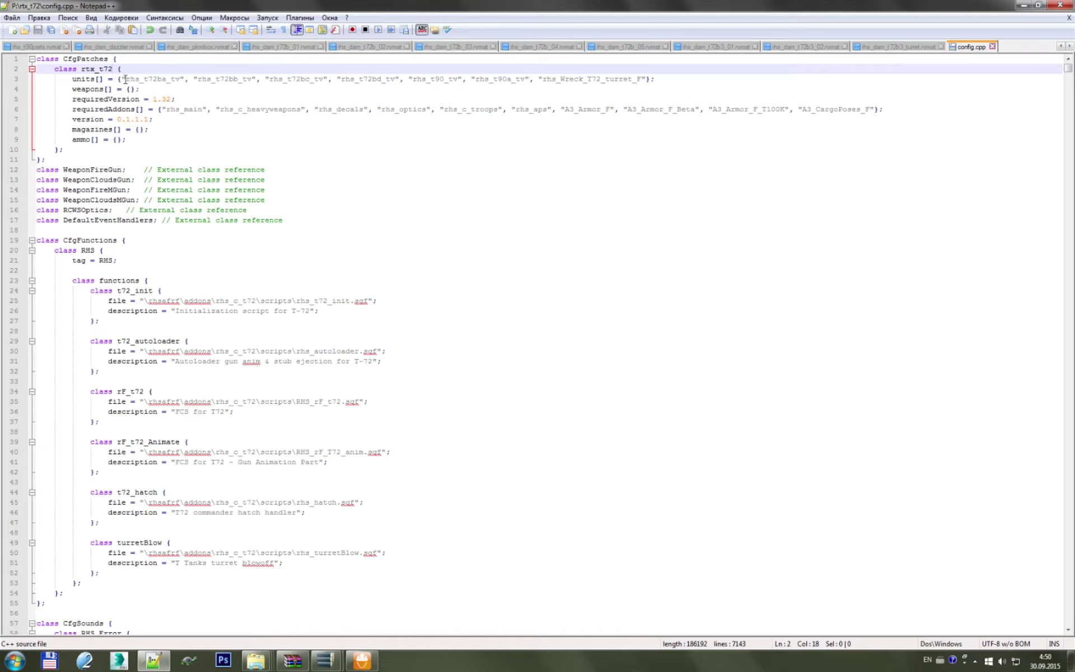
drag(81, 68, 138, 79)
key(ctrl+c)
key(ctrl+v)
key(ctrl+s)
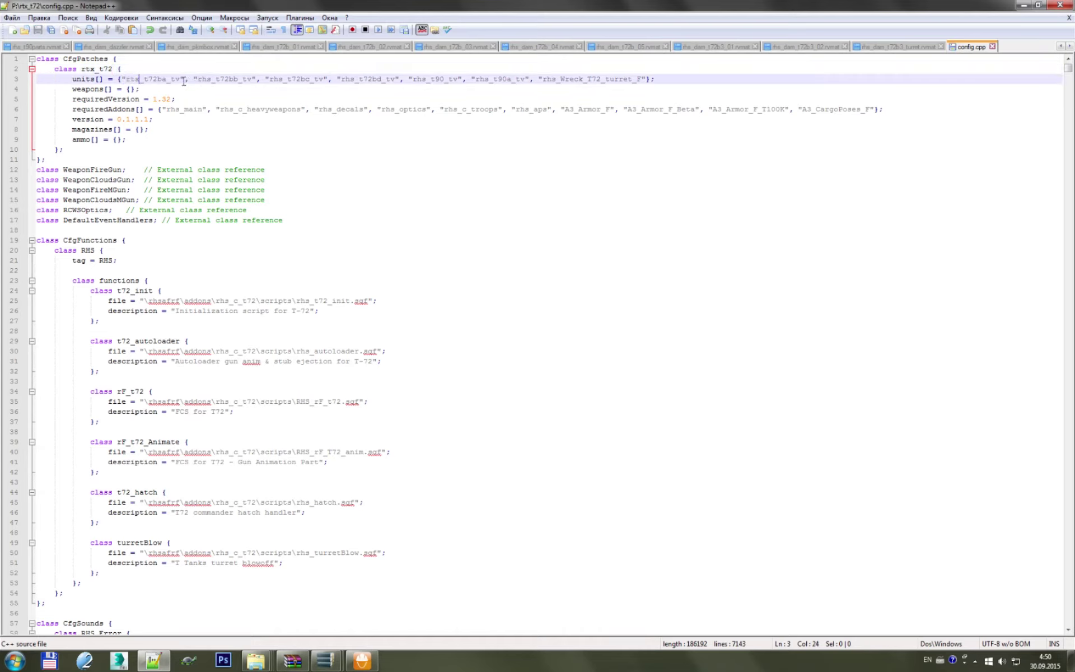
- Trim units[] down to only "rtx_t72ba_tv" and save
drag(186, 79, 653, 79)
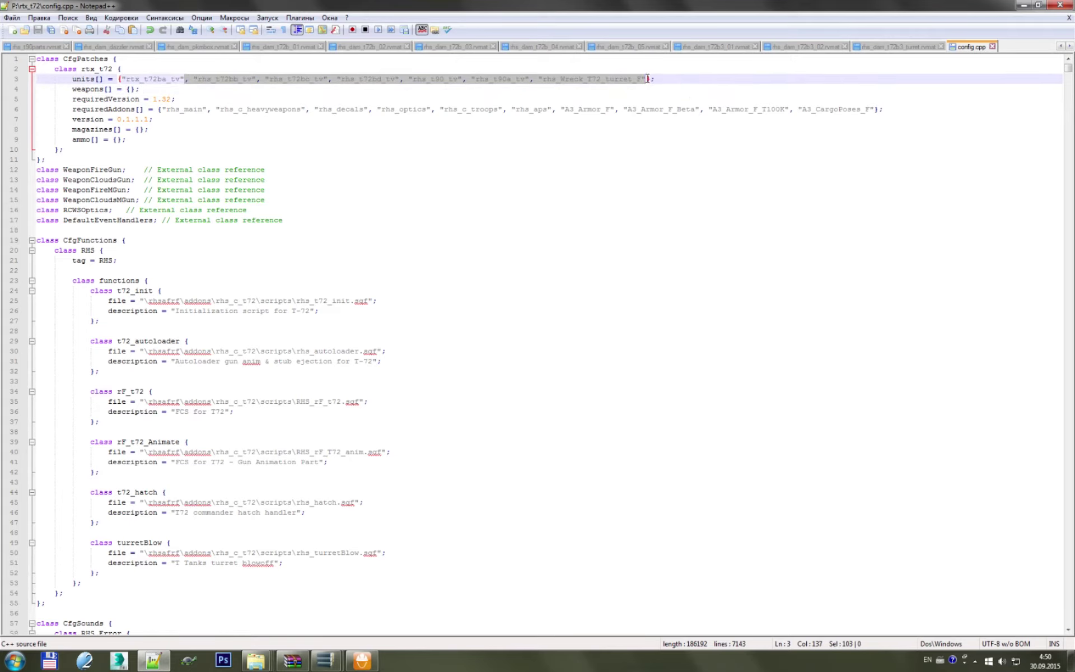
key(Delete)
key(ctrl+s)
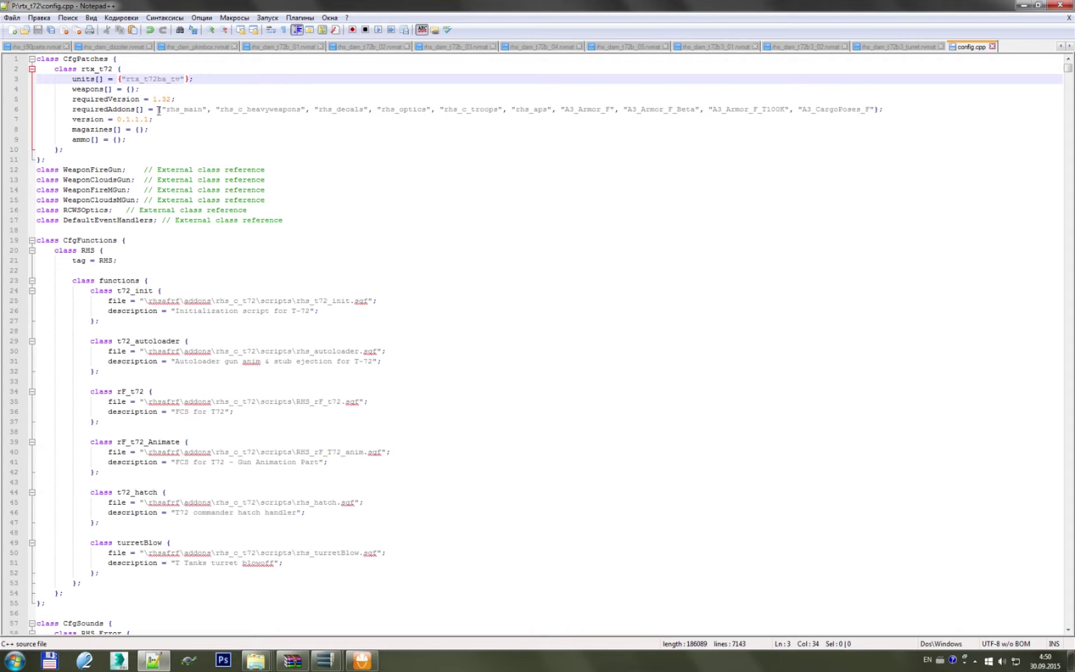
click(876, 110)
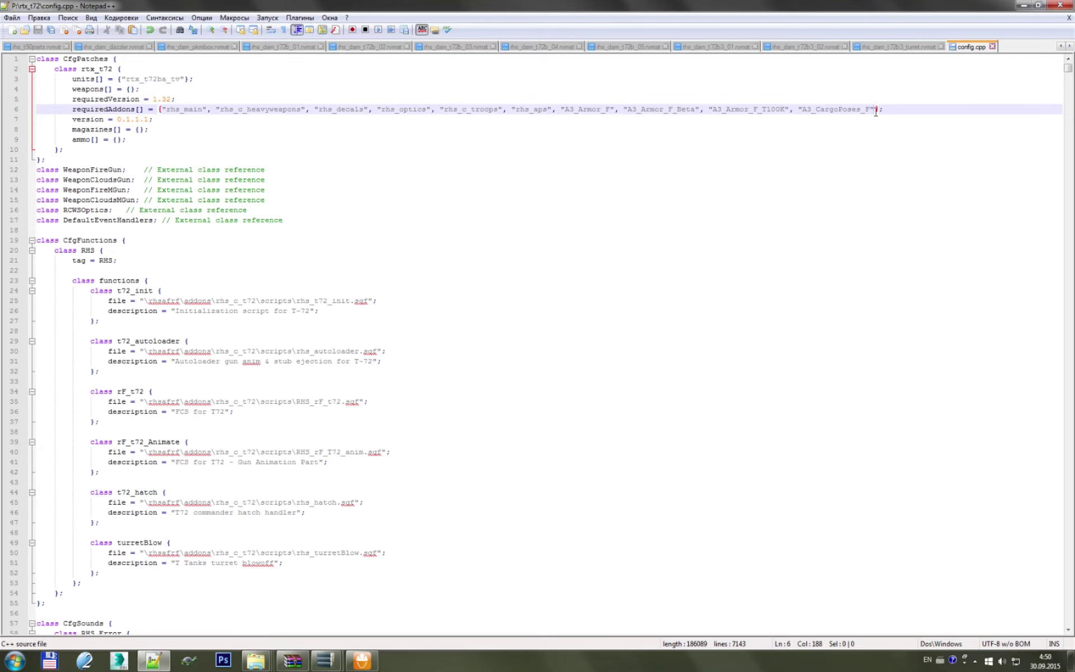
click(184, 79)
key(ctrl+v)
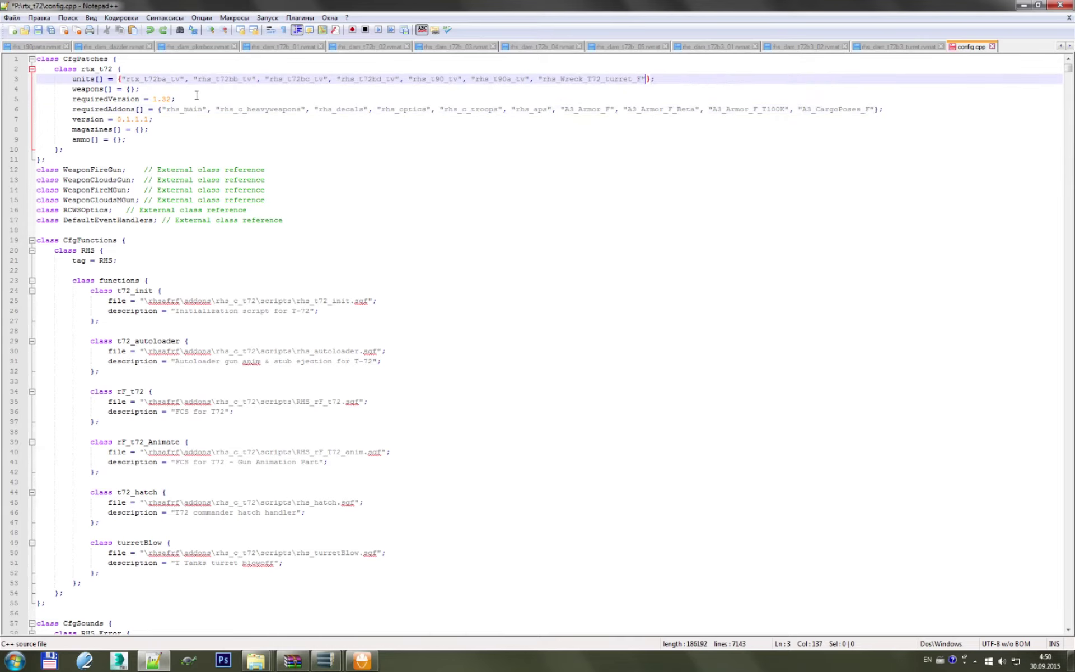
key(ctrl+z)
double_click(96, 69)
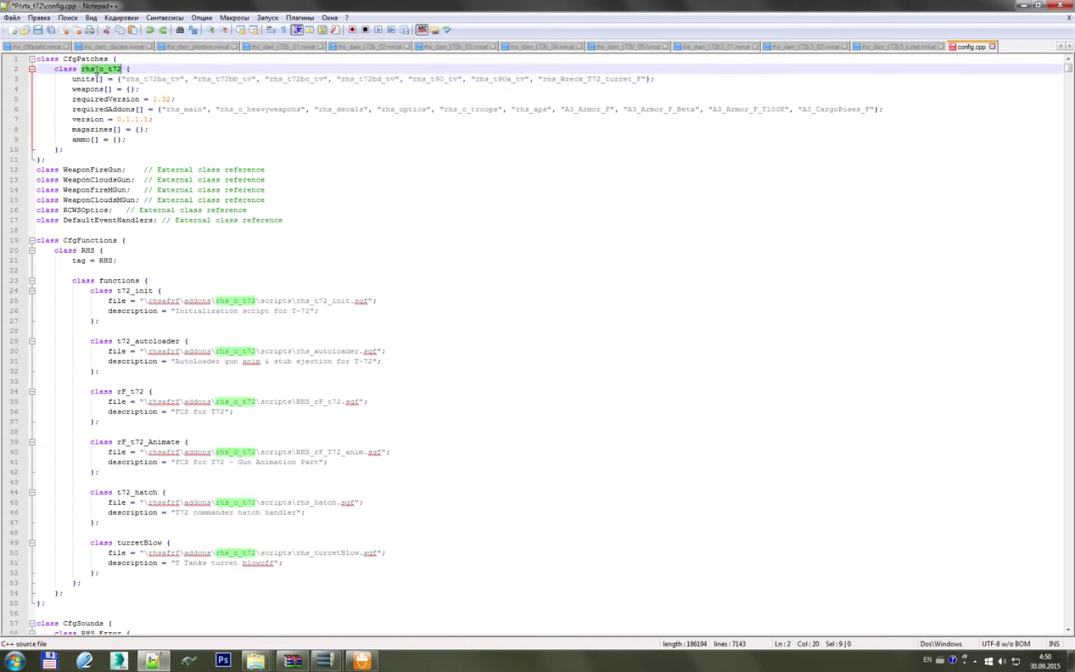
key(ctrl+z)
key(ctrl+z)
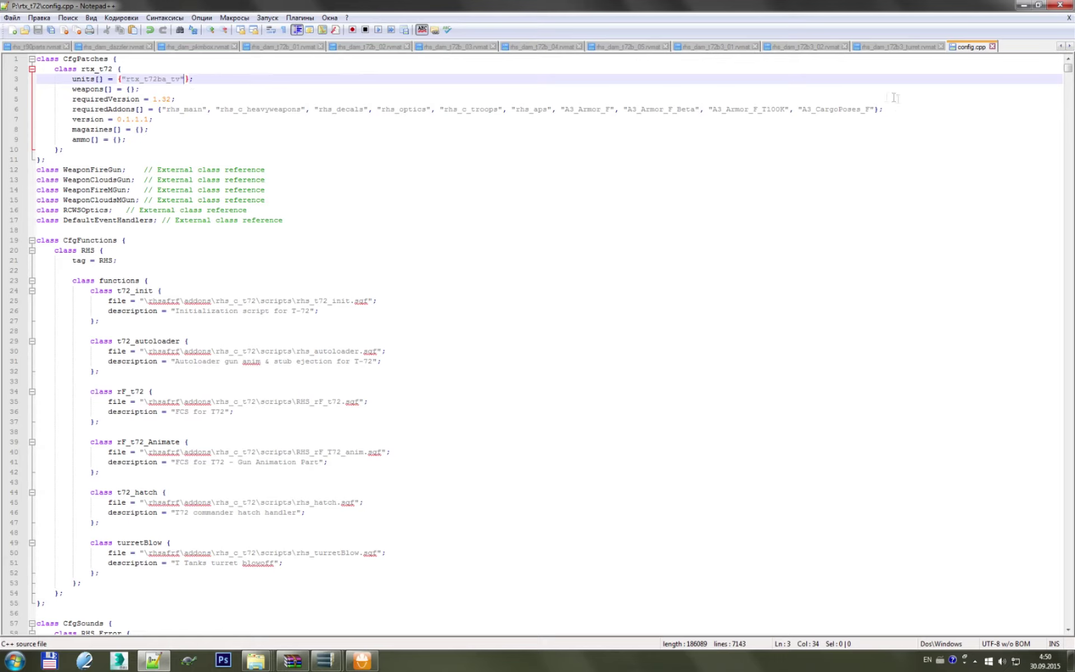
- Append "rhs_c_t72","rhs_t72" to requiredAddons and save
click(874, 109)
text(,")
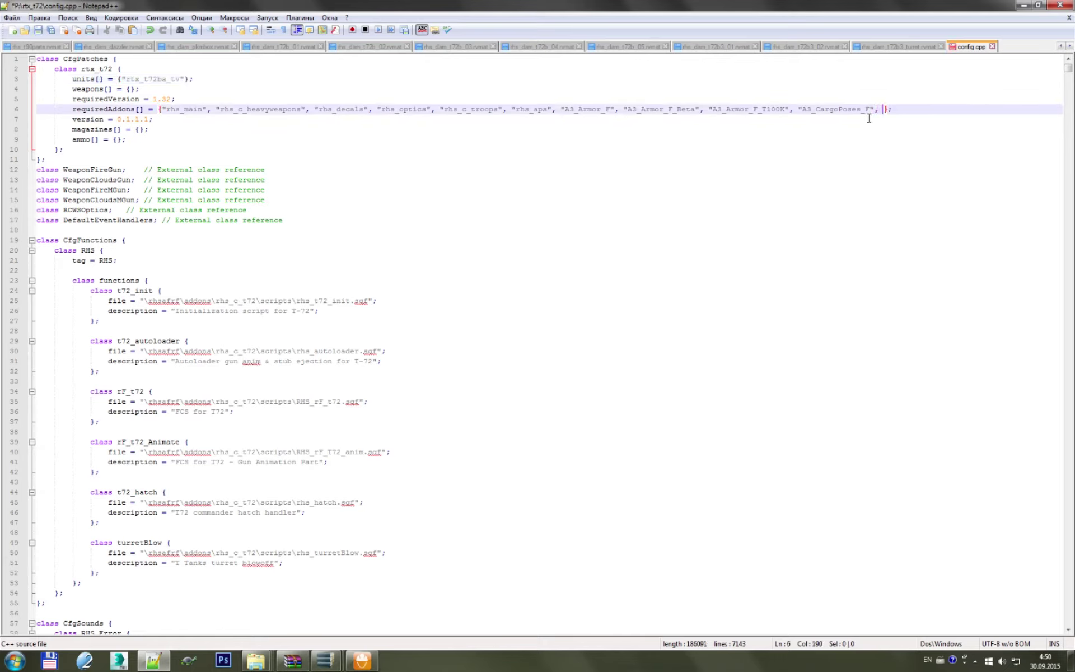
text(rhs_c_t72")
text(,"rhs_c_t72")
click(956, 110)
key(Delete)
key(Delete)
key(ctrl+s)
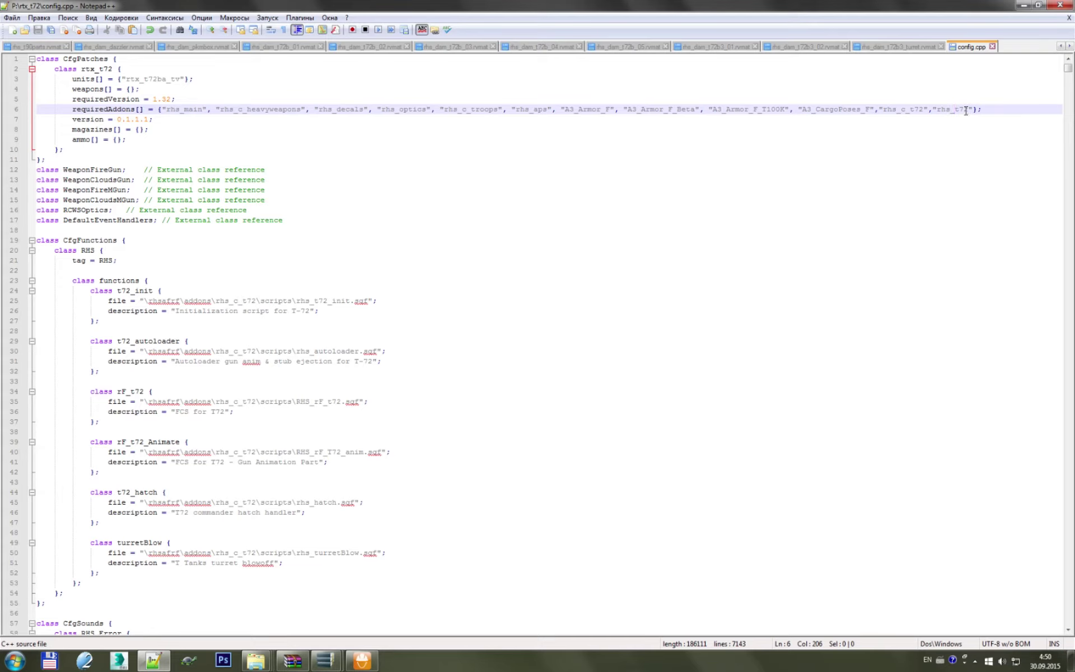
- Delete the external class reference lines following the CfgPatches block
scroll(137, 330, down, 1)
scroll(148, 286, down, 3)
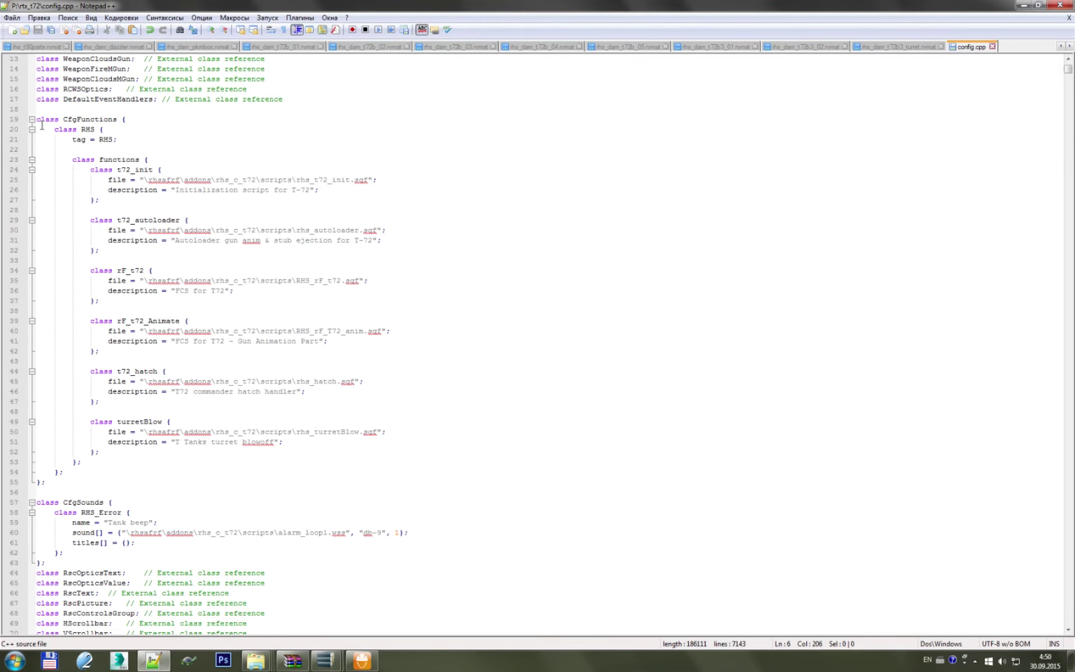
scroll(67, 150, up, 4)
mouse_move(36, 169)
mouse_down()
mouse_move(106, 245)
mouse_move(173, 278)
mouse_up()
scroll(107, 244, down, 1)
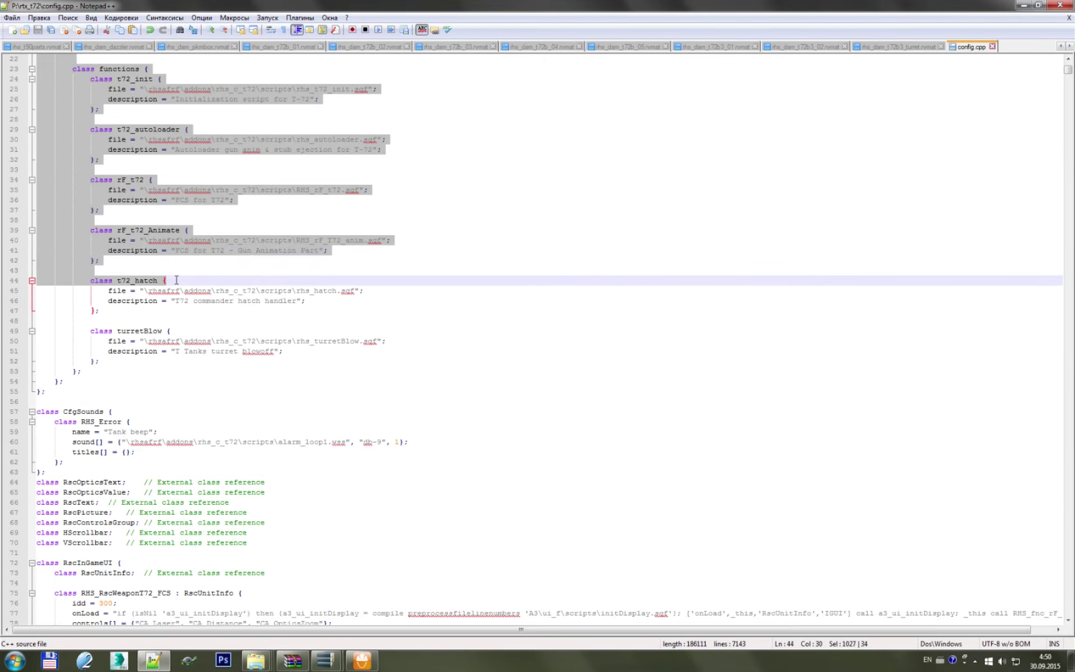
scroll(173, 278, down, 5)
drag(173, 278, 185, 275)
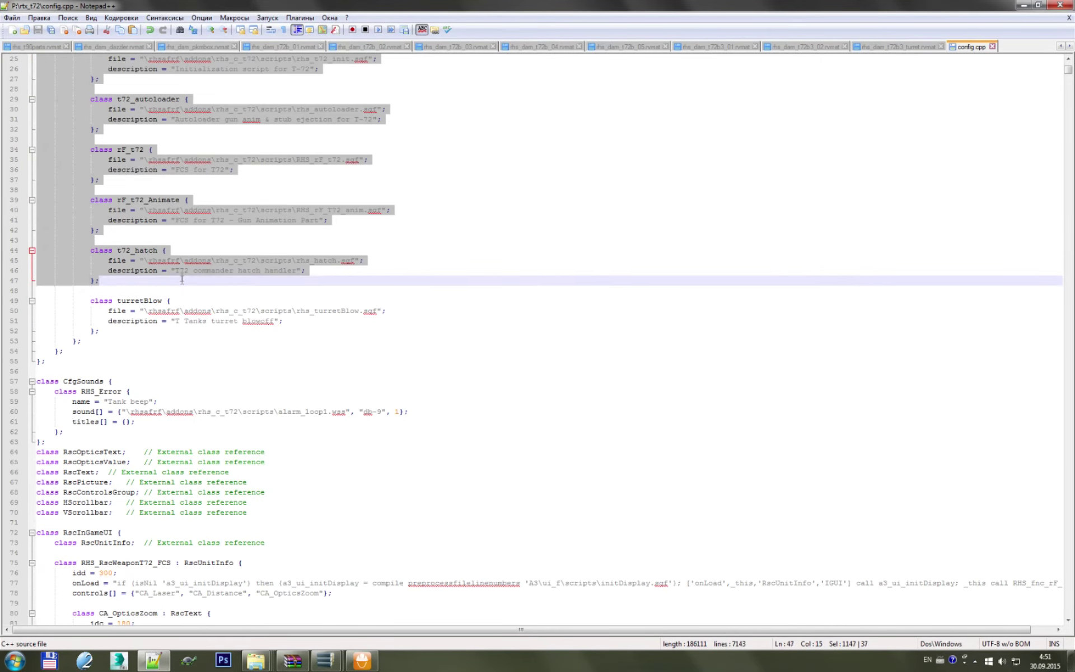
scroll(185, 275, down, 1)
scroll(185, 274, up, 6)
drag(46, 129, 285, 191)
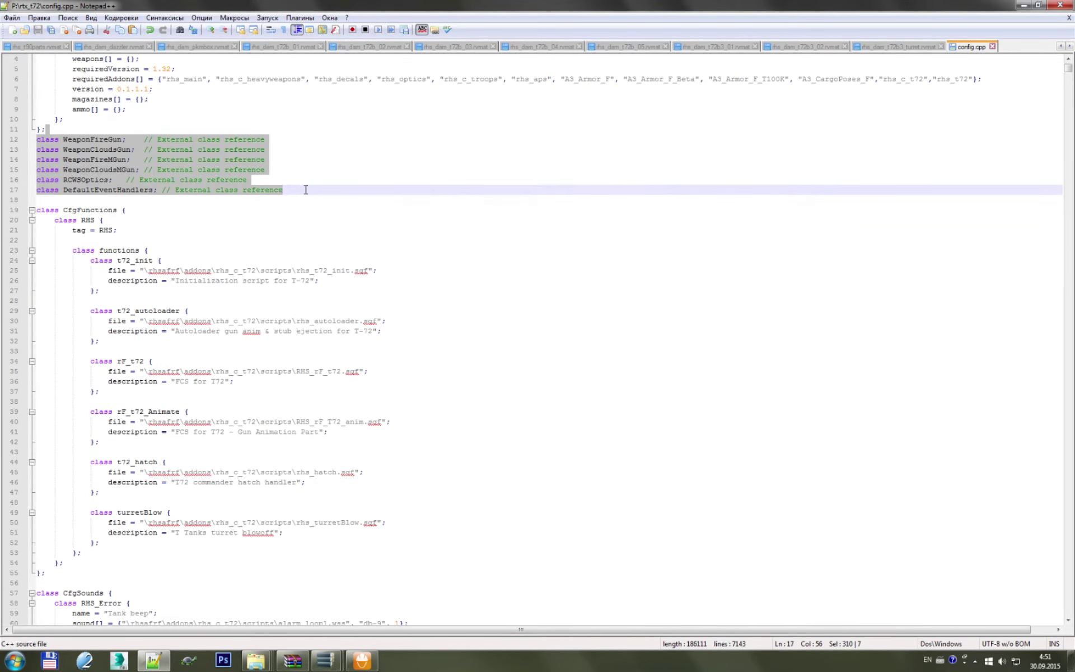
key(Delete)
- Fold and delete CfgFunctions, CfgSounds, RscInGameUI, CfgMovesBasic and CfgMovesMaleSdr, then save
click(32, 149)
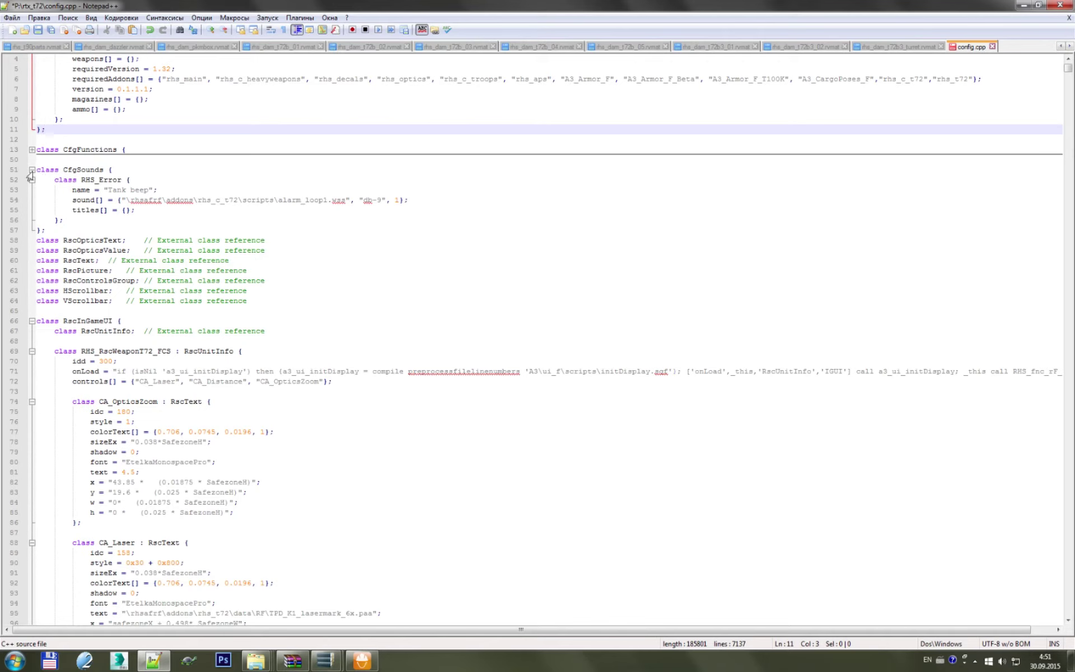
click(32, 170)
click(32, 261)
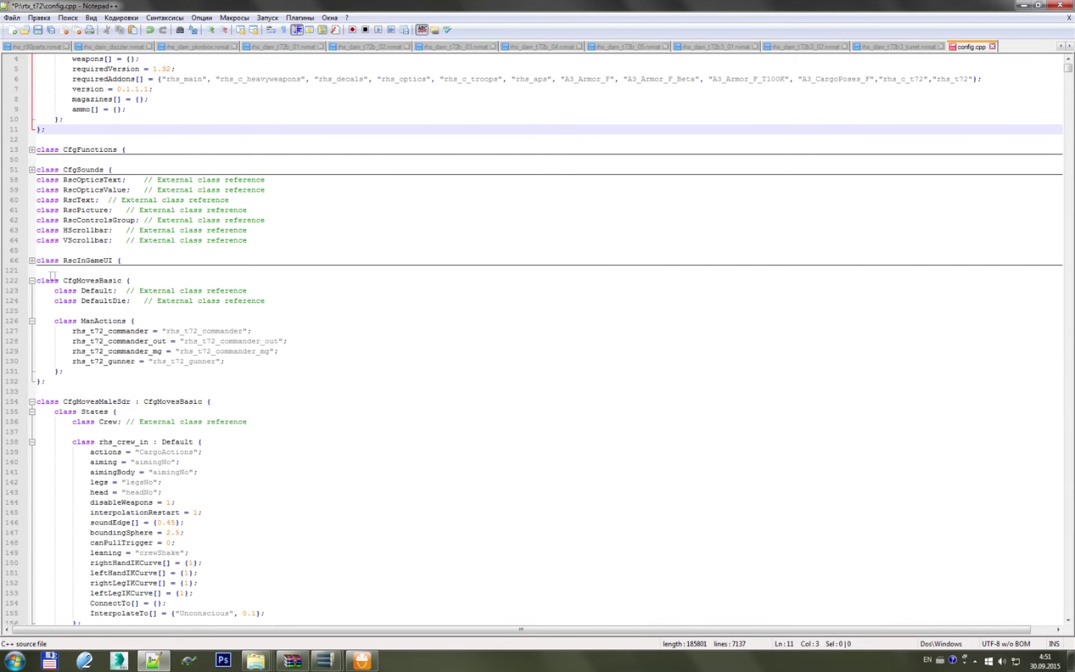
click(32, 281)
click(32, 301)
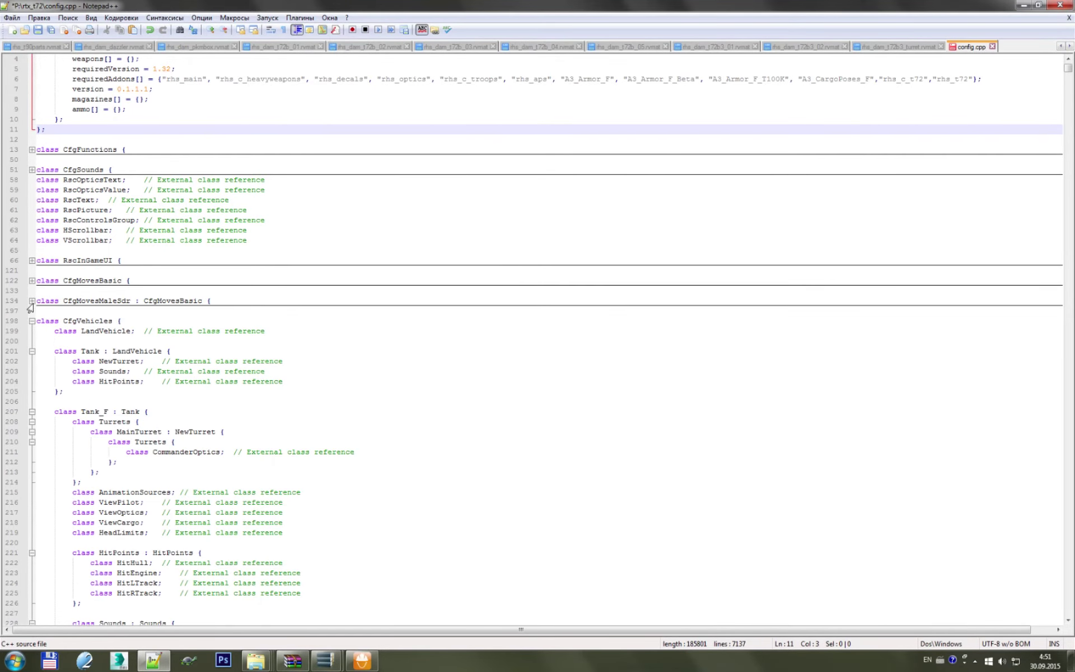
drag(51, 310, 35, 139)
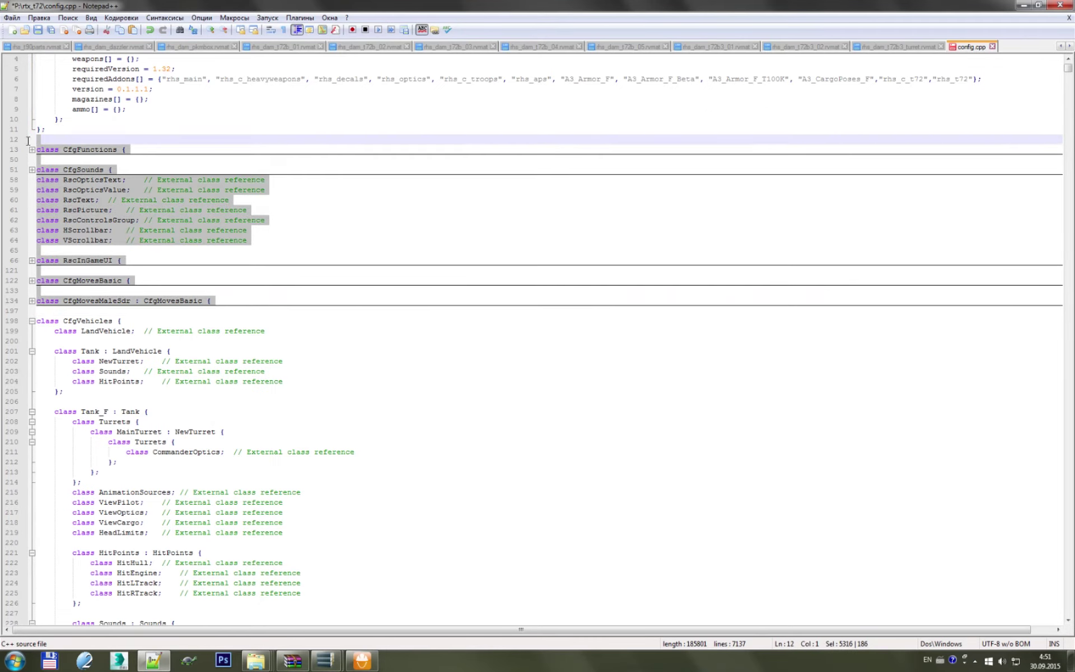
key(Delete)
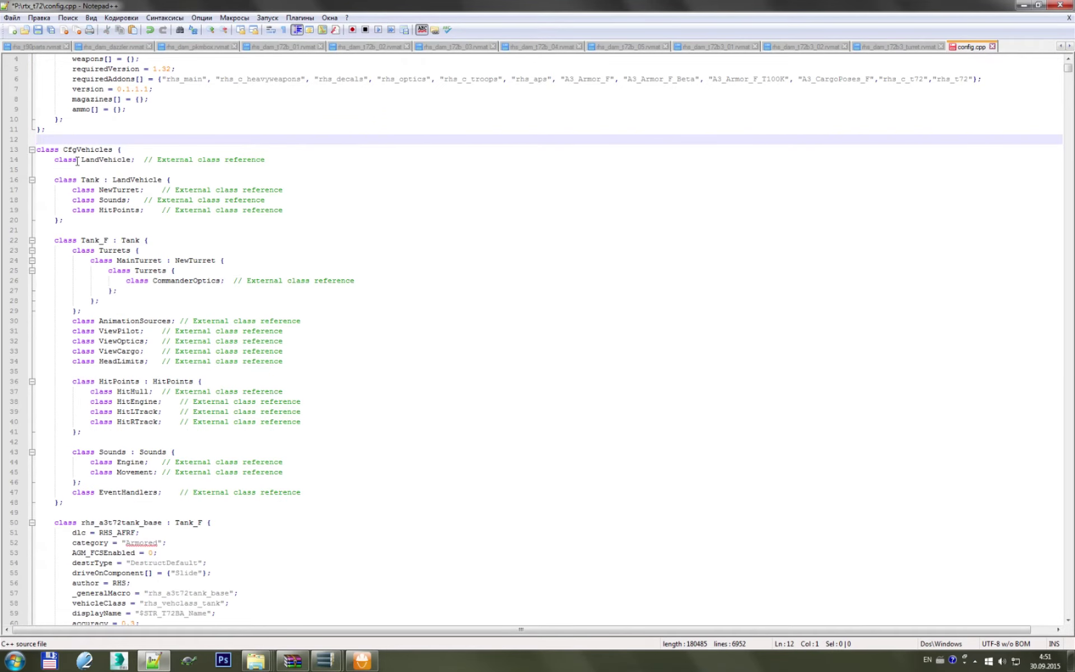
key(ctrl+s)
- Delete the LandVehicle, Tank and Tank_F base classes at the start of CfgVehicles and save
mouse_move(54, 159)
mouse_down()
mouse_move(167, 200)
mouse_move(238, 330)
mouse_up()
key(Delete)
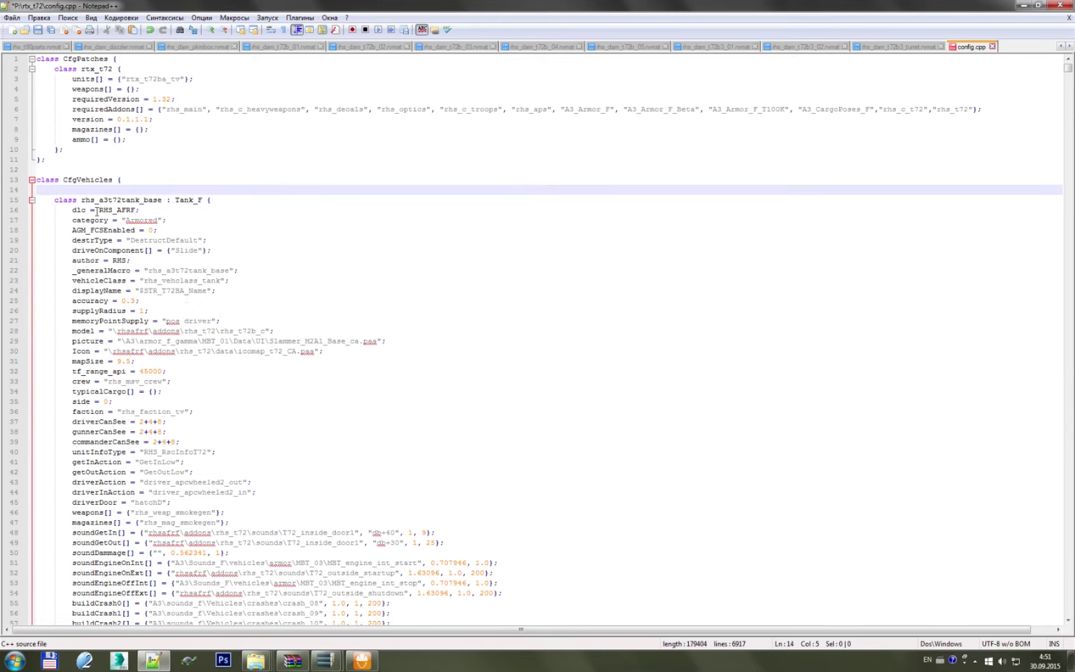
key(ctrl+s)
drag(73, 401, 114, 402)
key(ctrl+c)
- Add a //side = 0; comment line below CfgPatches
click(142, 171)
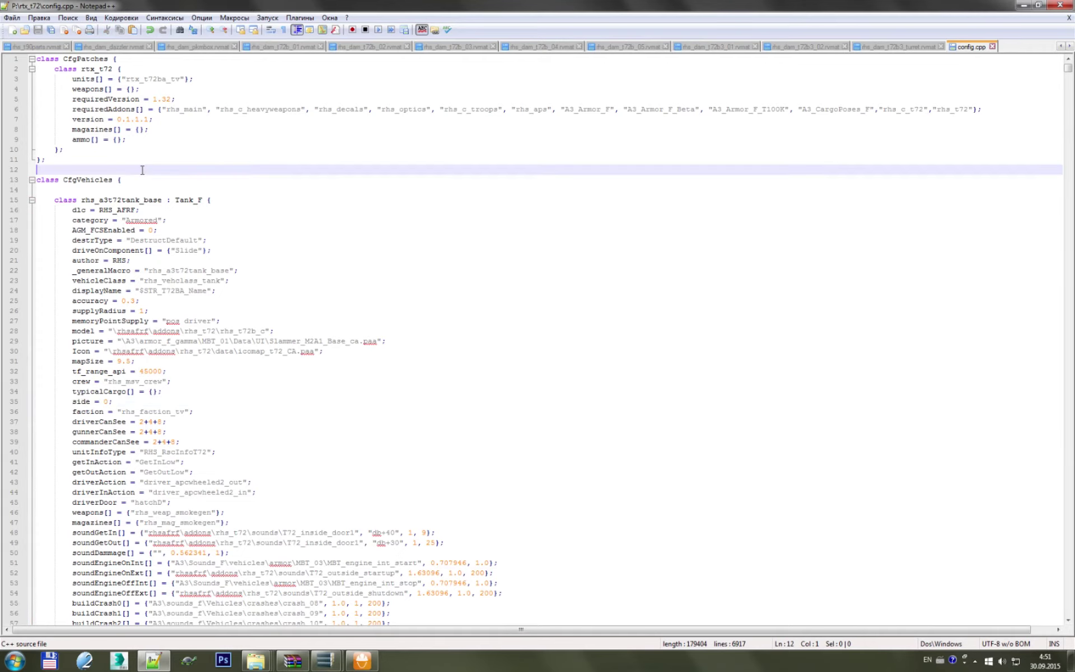
key(Return)
key(ctrl+v)
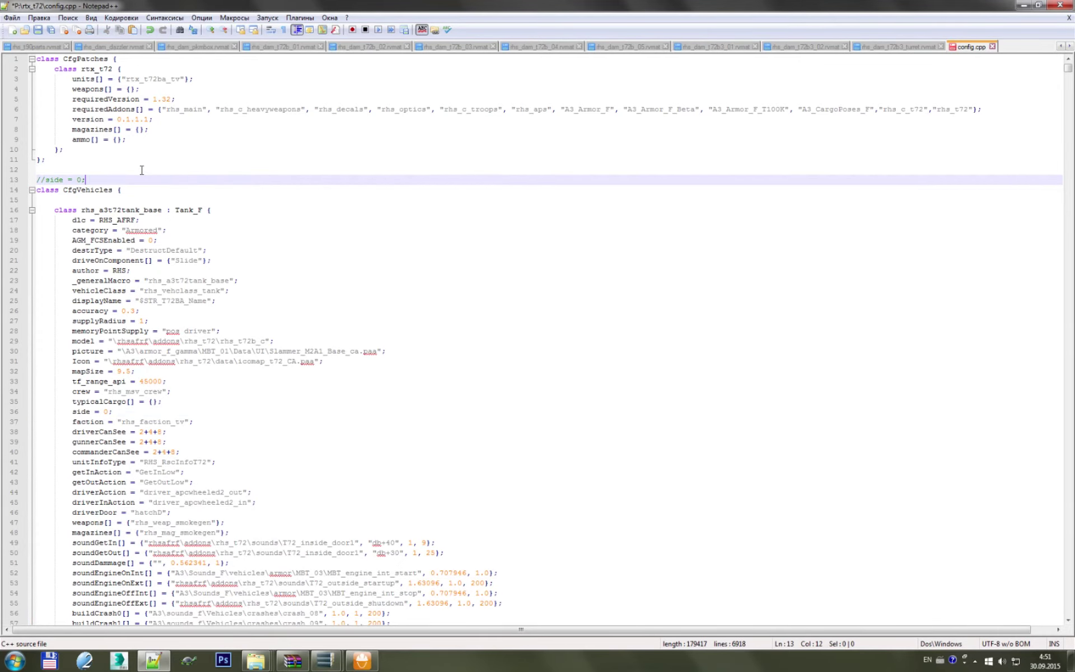
key(Return)
key(Return)
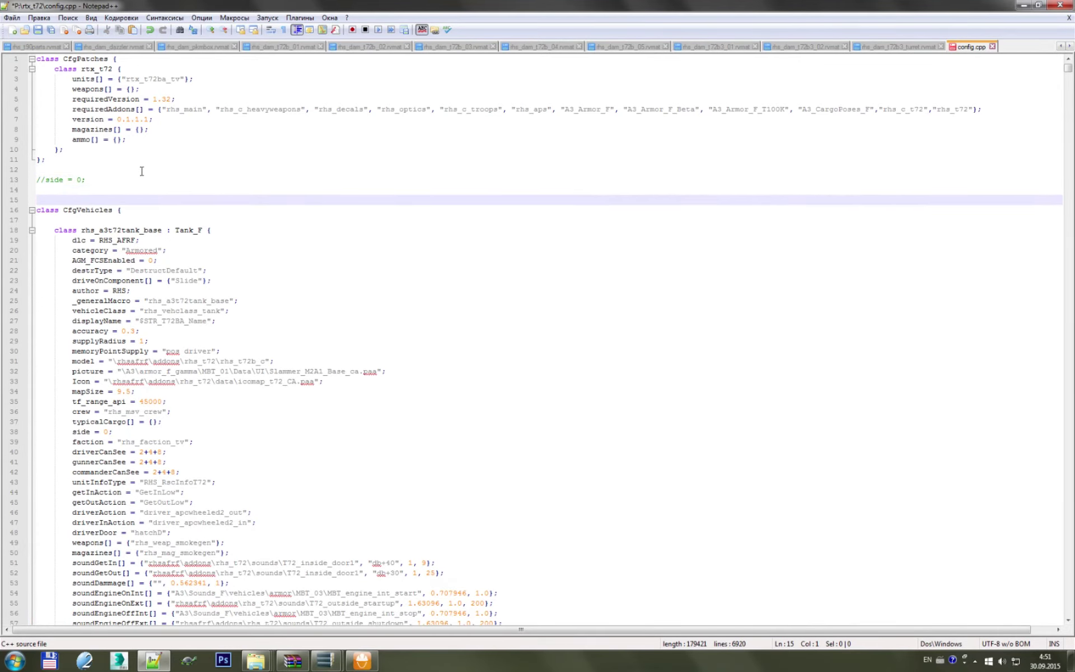
click(90, 191)
text(//)
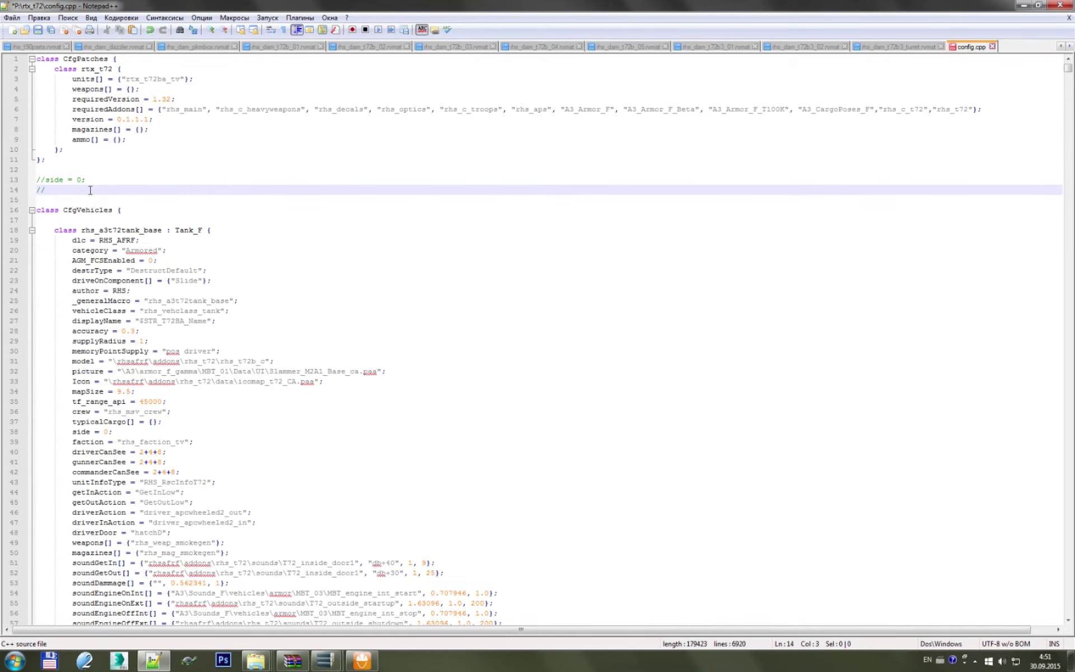
- Add //crew = "rhs_msv_crew"; as a second comment line and save
scroll(90, 190, down, 3)
drag(77, 321, 233, 323)
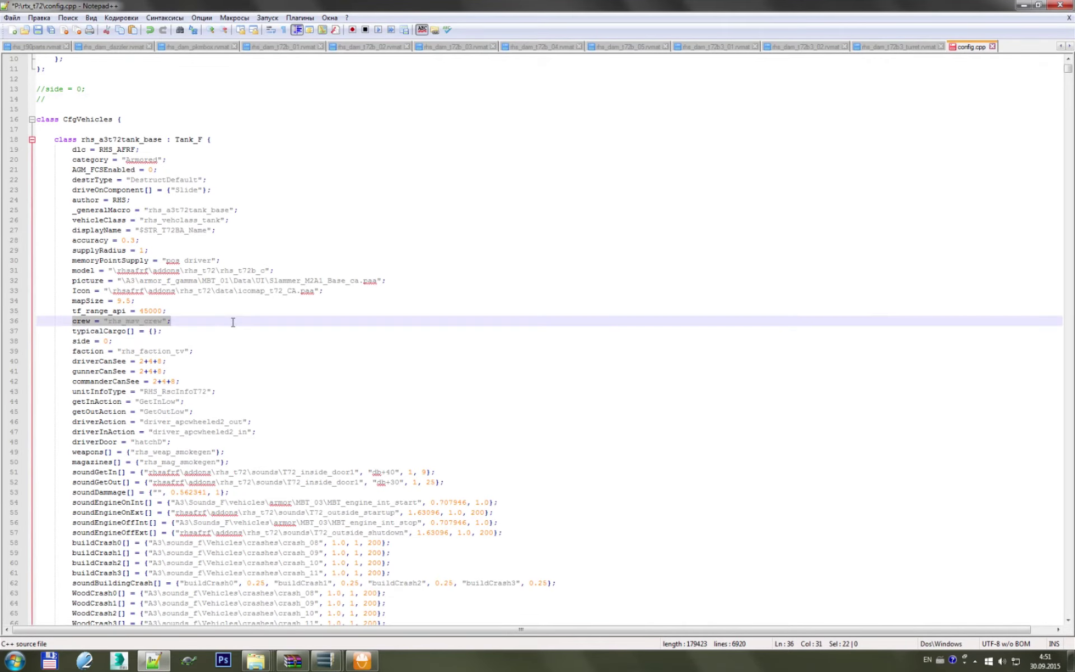
key(ctrl+c)
click(54, 88)
key(ctrl+v)
key(ctrl+z)
click(67, 99)
key(ctrl+v)
key(ctrl+s)
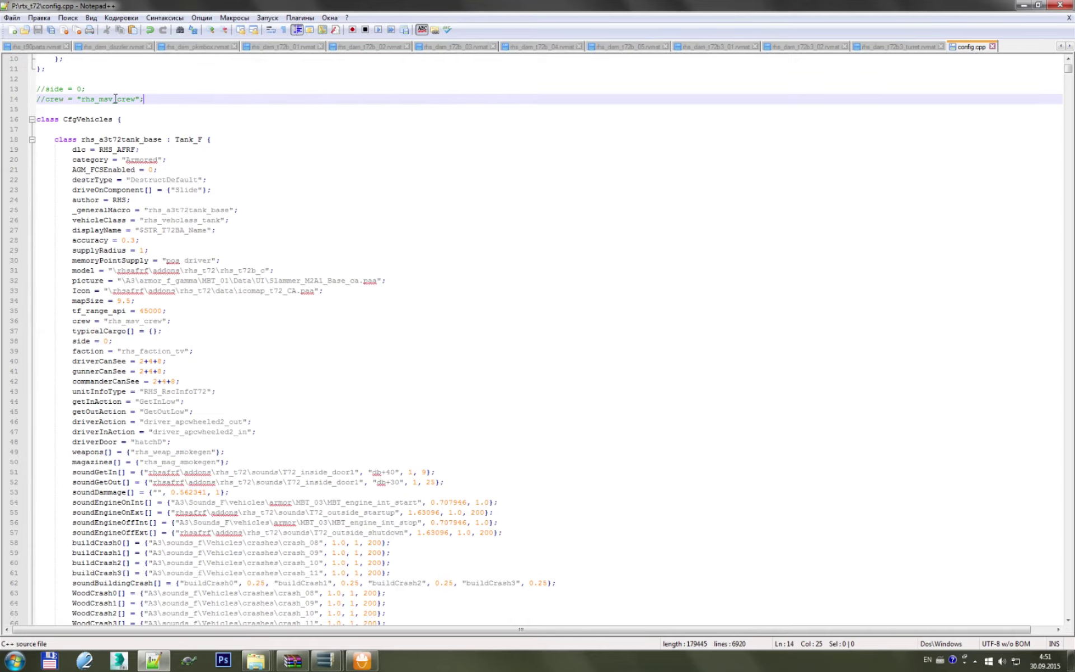
drag(50, 133, 112, 156)
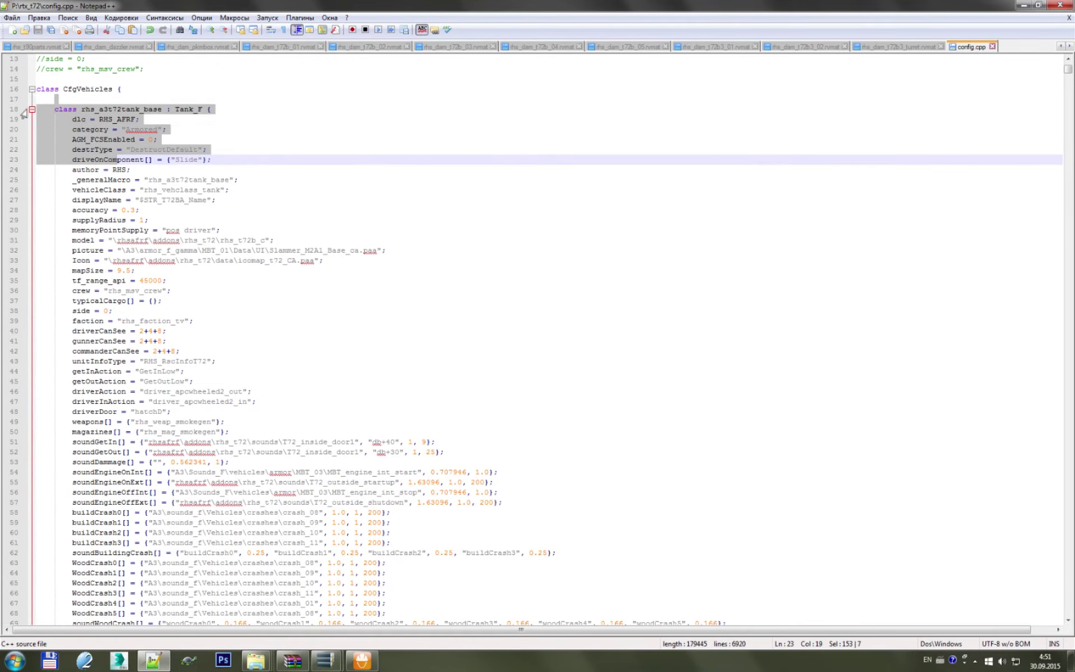
- Fold and delete the entire rhs_a3t72tank_base class
click(32, 109)
click(51, 99)
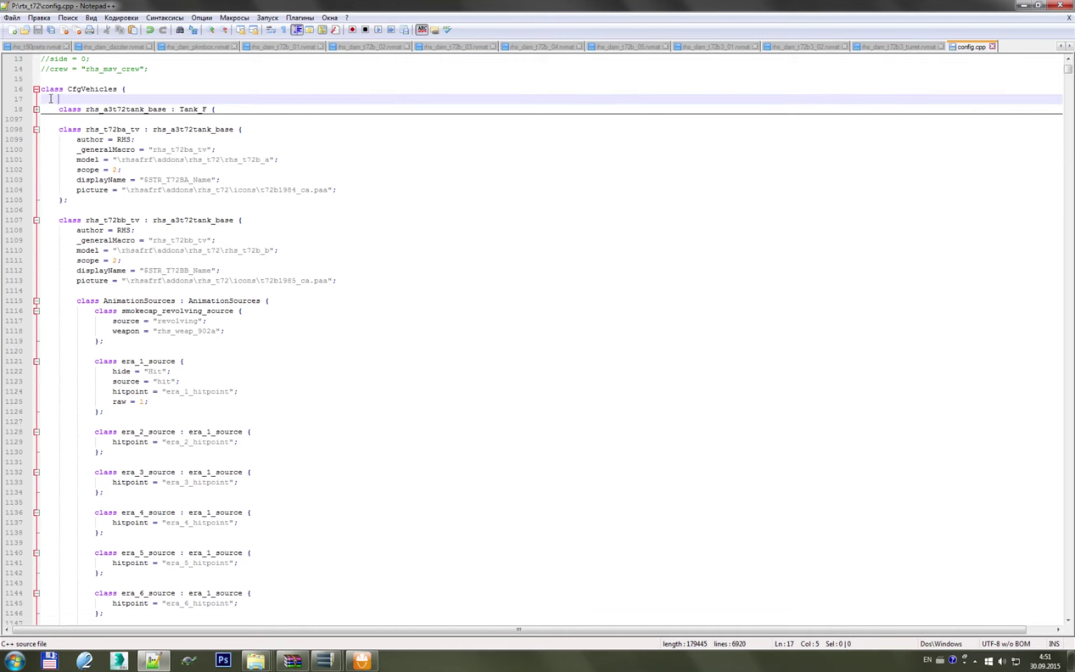
drag(51, 99, 66, 124)
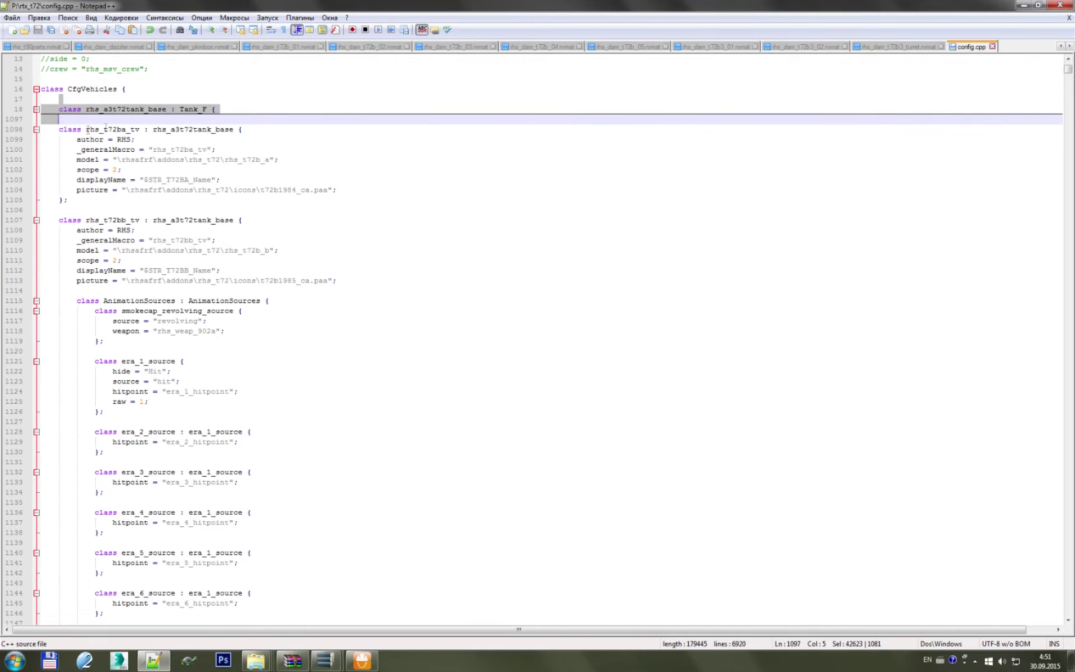
key(Delete)
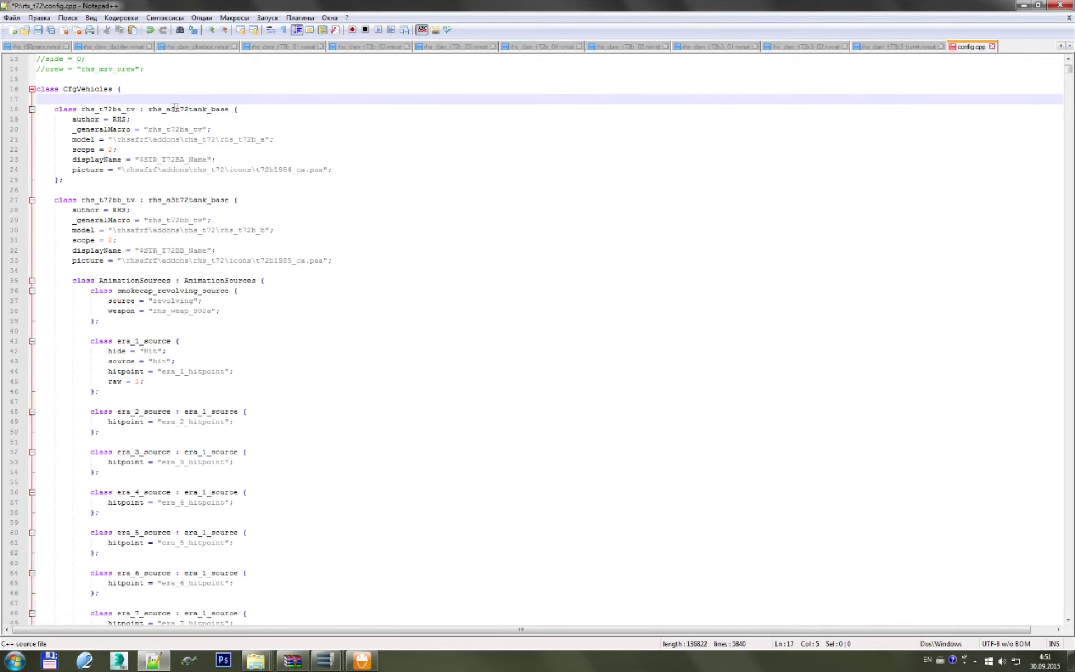
- Delete every class after rhs_t72ba_tv through the end of the file and save
scroll(120, 127, up, 3)
scroll(121, 127, up, 1)
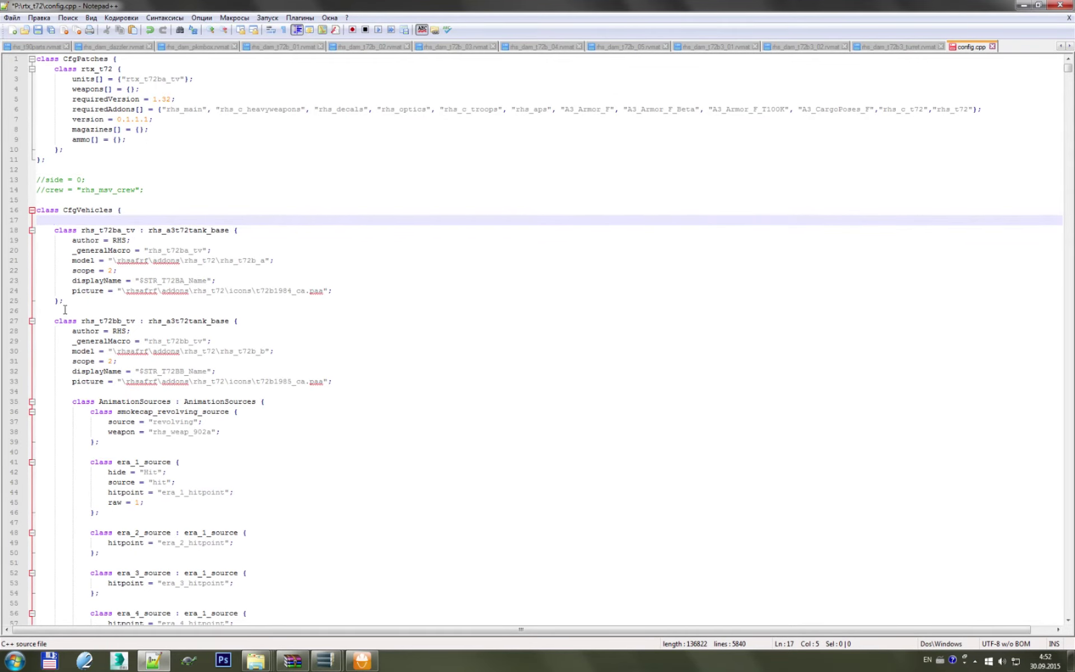
mouse_move(53, 316)
mouse_down()
mouse_move(66, 397)
mouse_move(61, 667)
mouse_up()
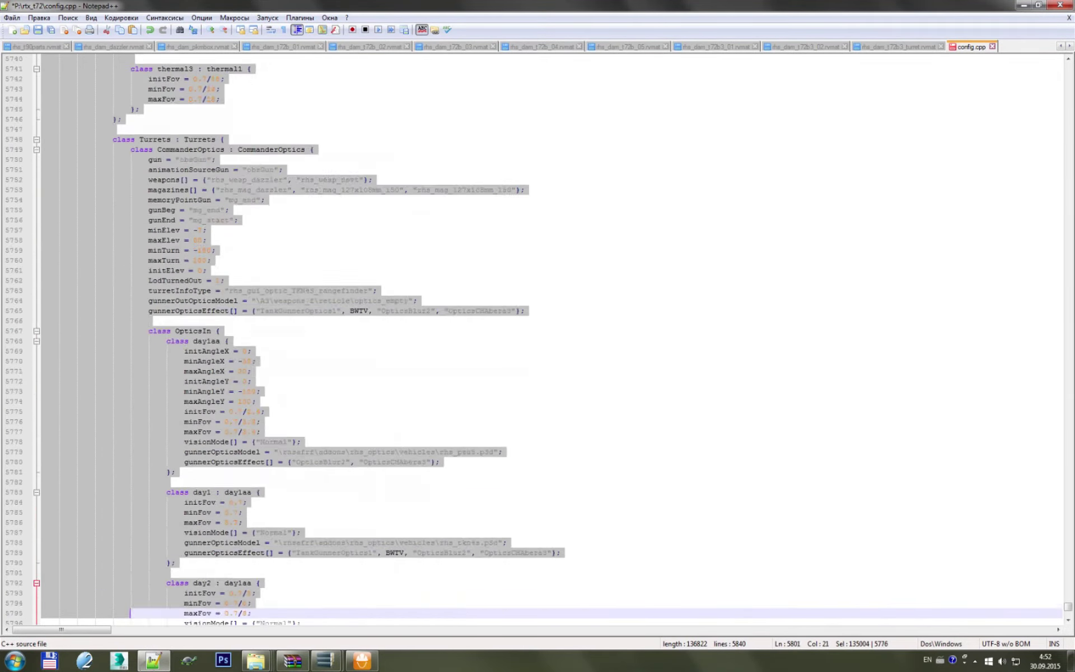
mouse_move(62, 667)
mouse_down()
mouse_move(55, 597)
mouse_move(94, 596)
mouse_up()
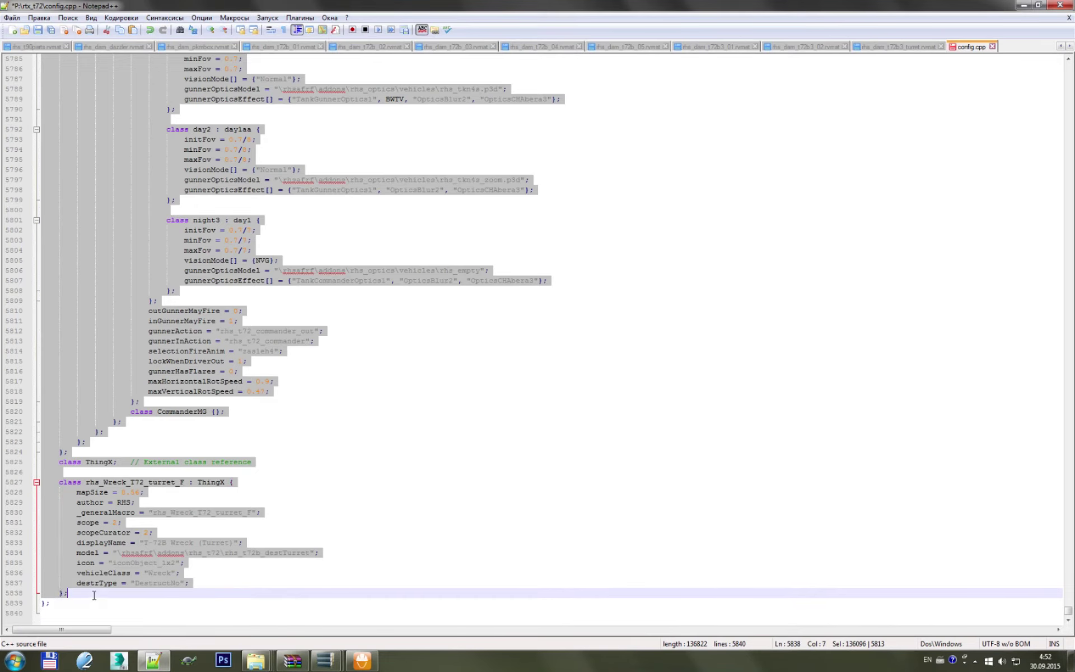
key(Delete)
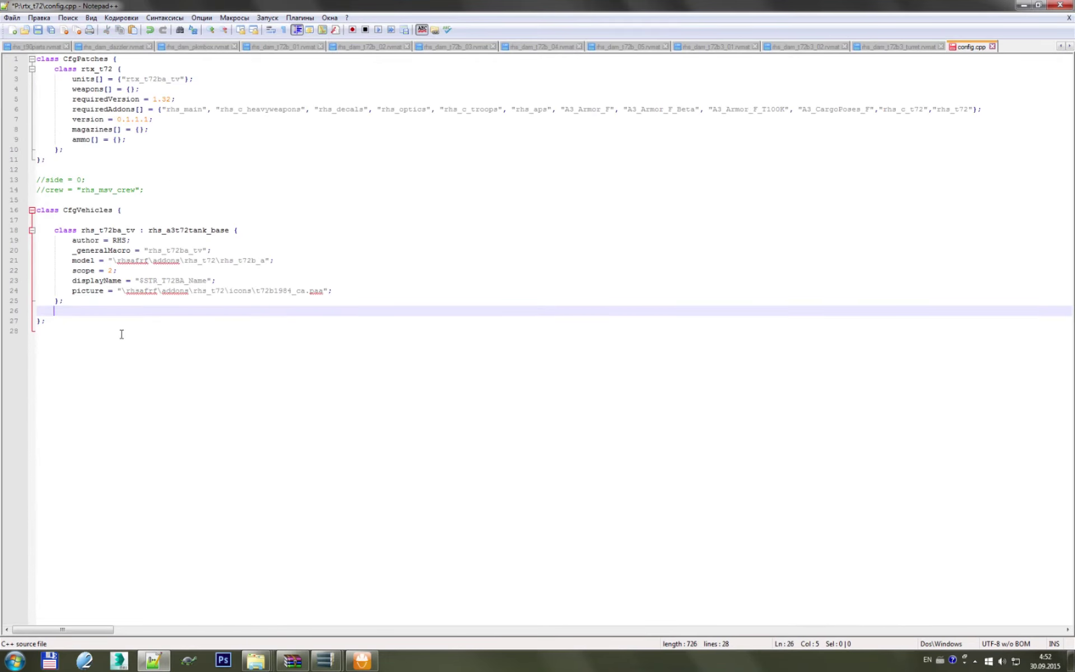
key(BackSpace)
key(ctrl+s)
double_click(106, 229)
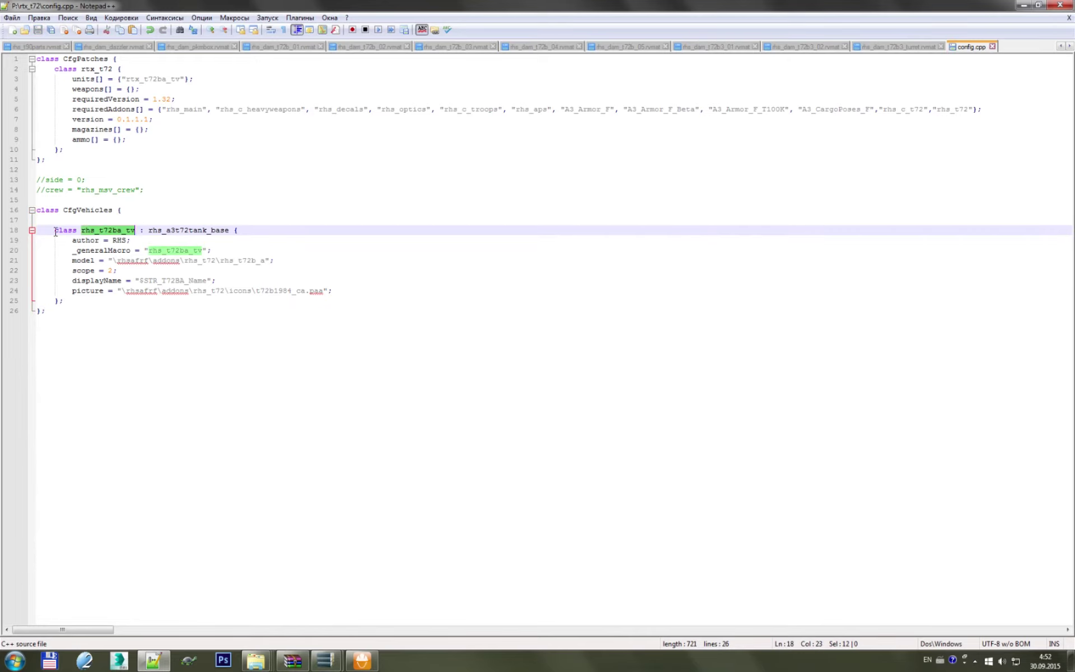
- Add the line 'class rhs_t72ba_tv; //External config reference' above the vehicle class
drag(55, 230, 137, 230)
click(140, 221)
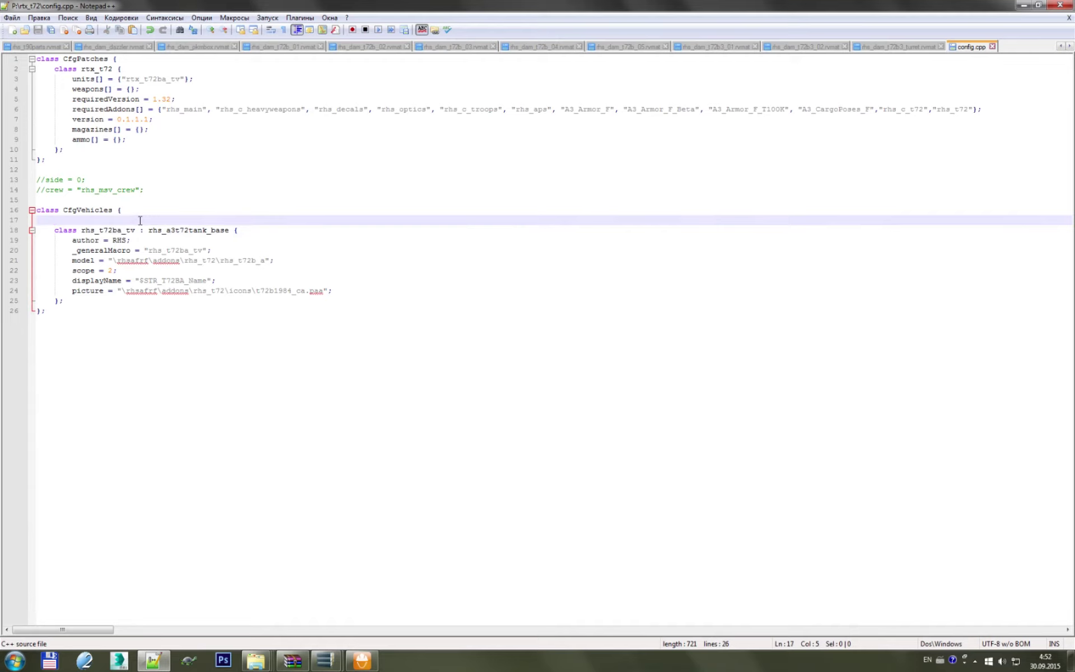
key(ctrl+v)
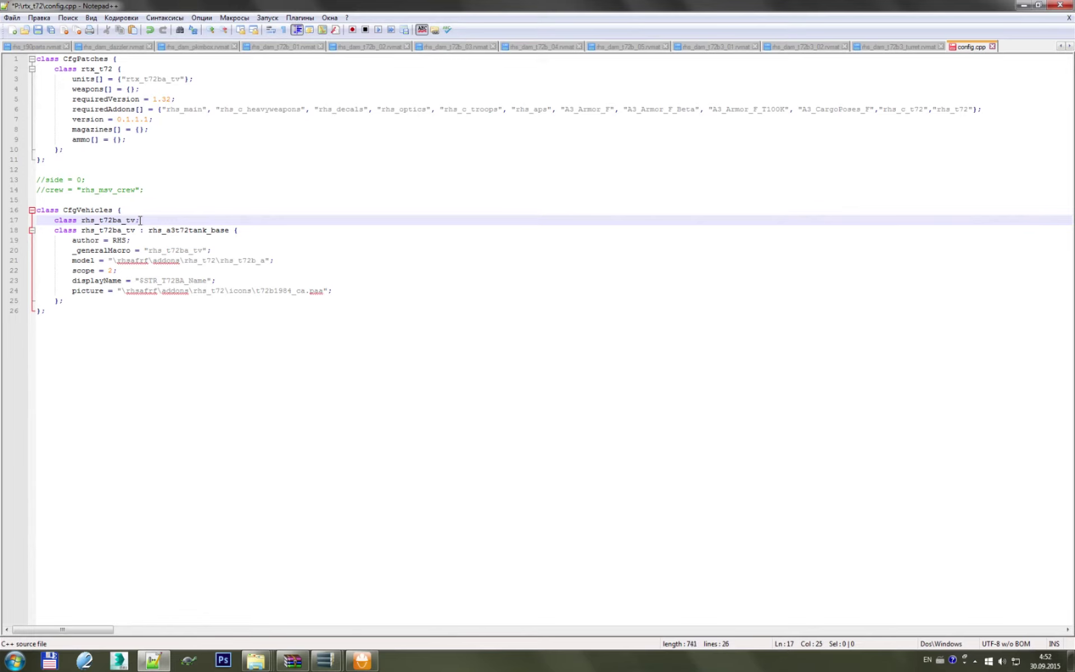
text(//)
text(l c)
text(o)
- Rename the class to rtx_t72ba_tv inheriting from rhs_t72ba_tv, and save
click(200, 240)
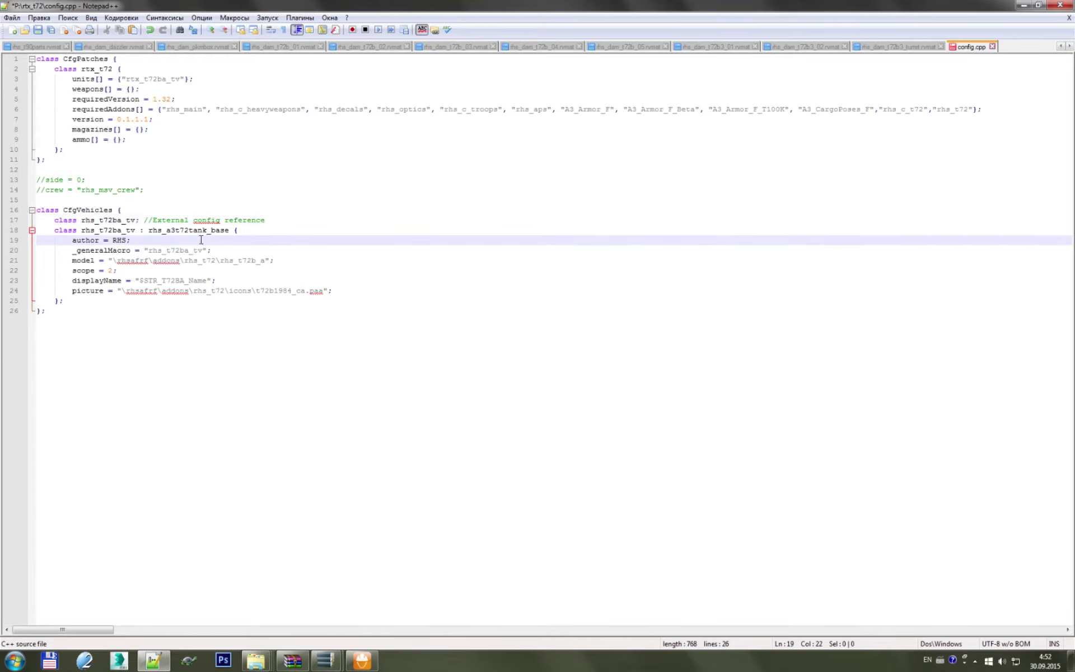
double_click(109, 220)
key(ctrl+c)
double_click(164, 230)
key(ctrl+v)
key(ctrl+s)
drag(86, 231, 96, 231)
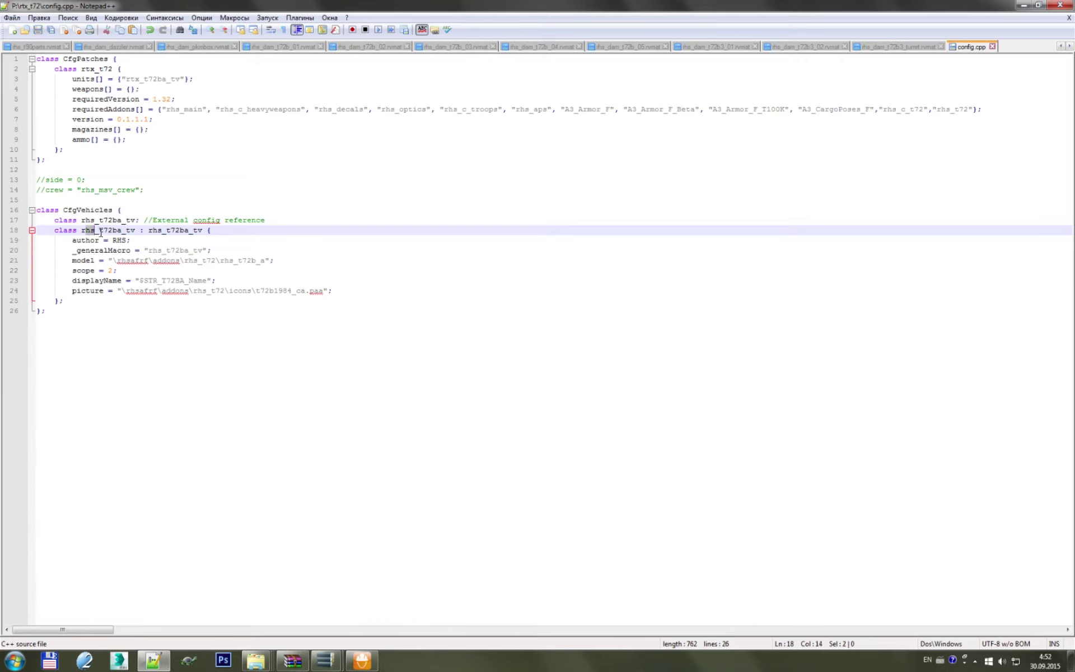
text(tyx)
text(x)
key(ctrl+s)
- Delete the author line and set _generalMacro to rtx_t72ba_tv, then save
click(144, 240)
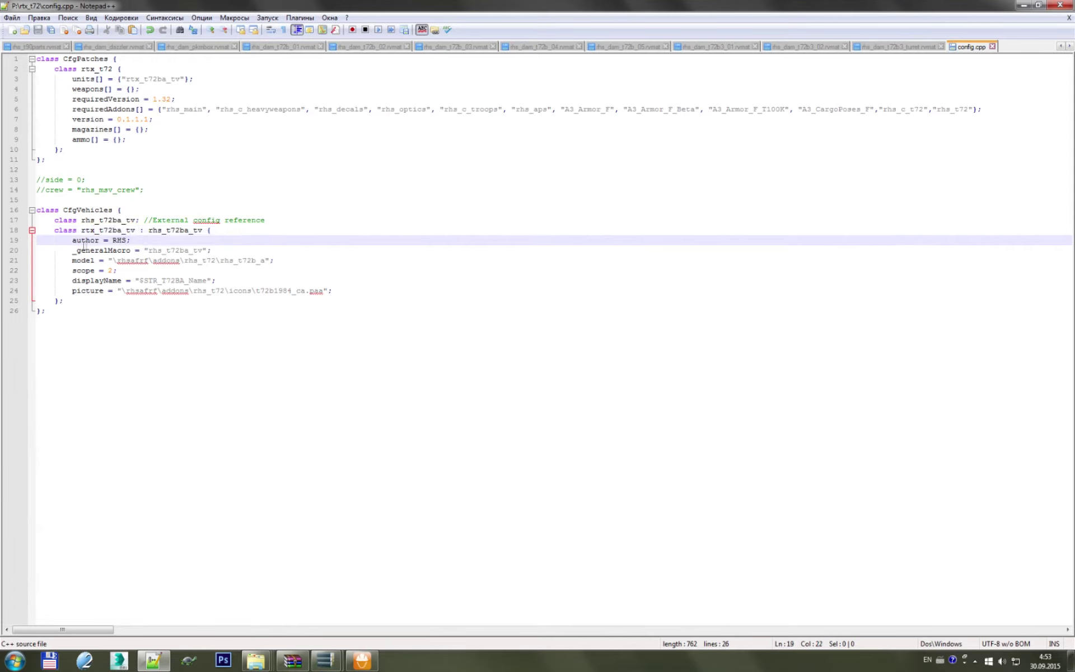
key(shift+Home)
key(shift+Home)
key(BackSpace)
key(BackSpace)
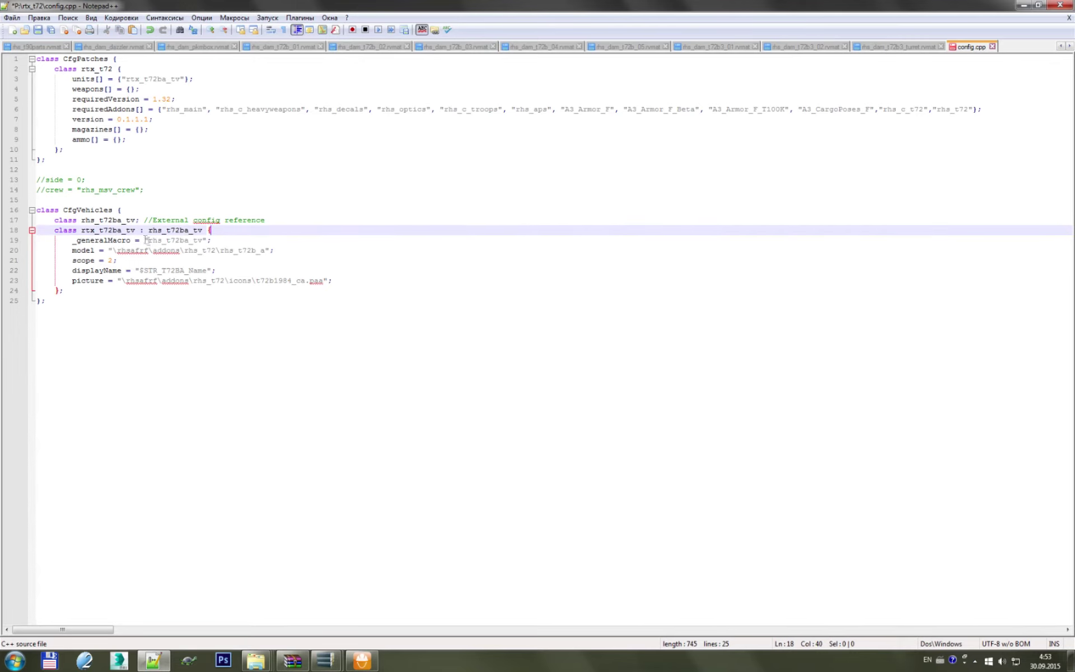
double_click(113, 230)
key(ctrl+c)
double_click(172, 239)
key(ctrl+v)
key(ctrl+s)
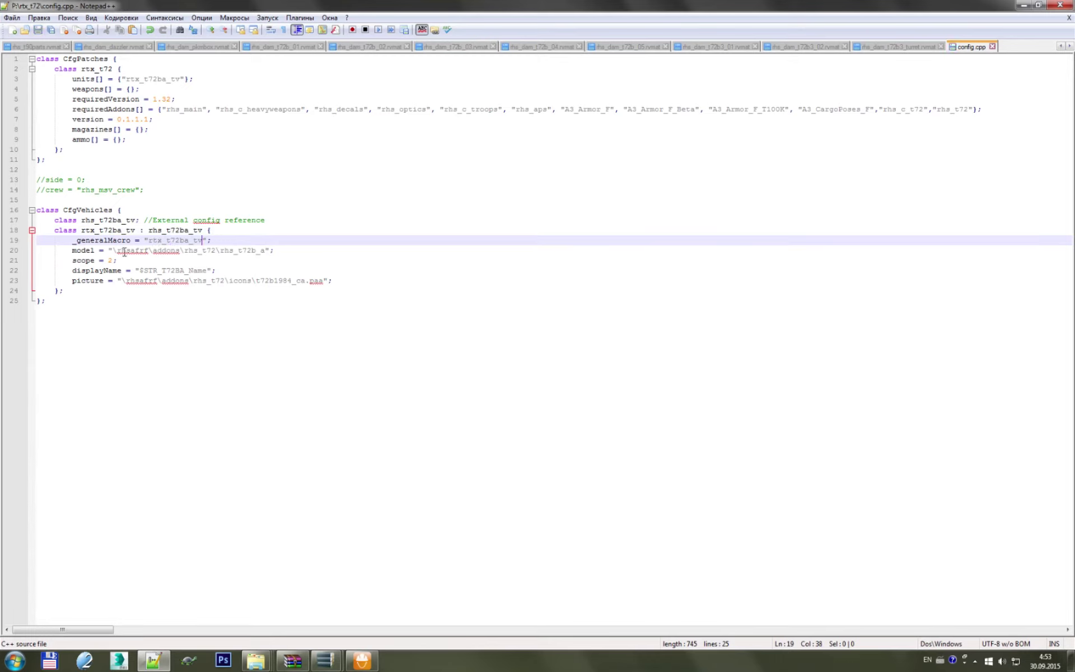
- Change the model path from rhs_t72 to rtx_t72 and save
double_click(194, 250)
text(rtx_t72)
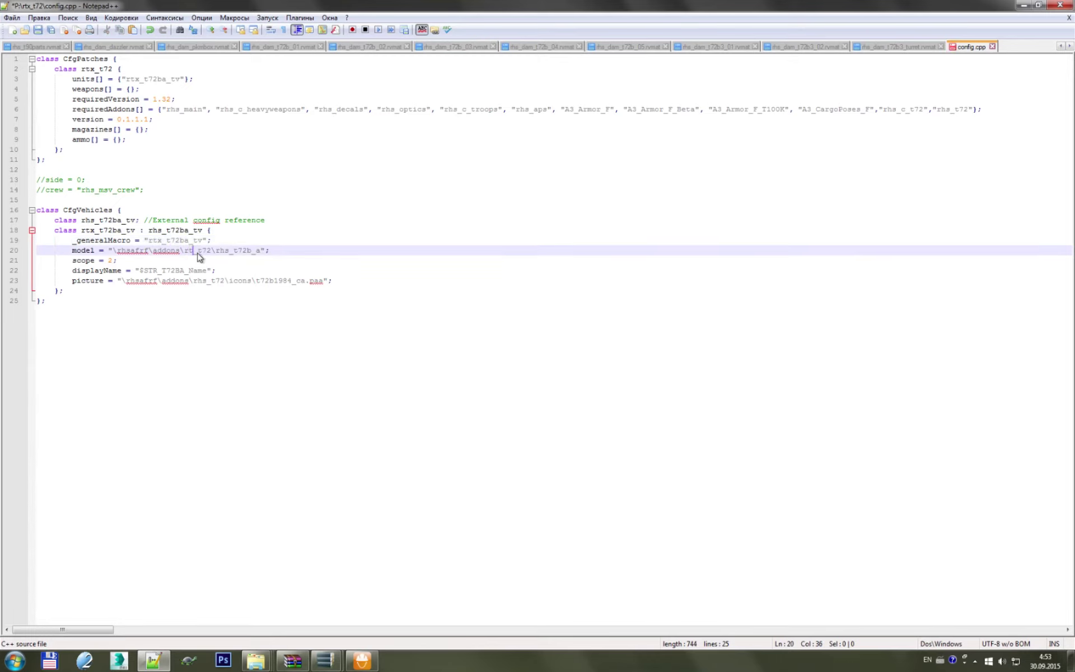
key(ctrl+a)
click(200, 259)
key(ctrl+s)
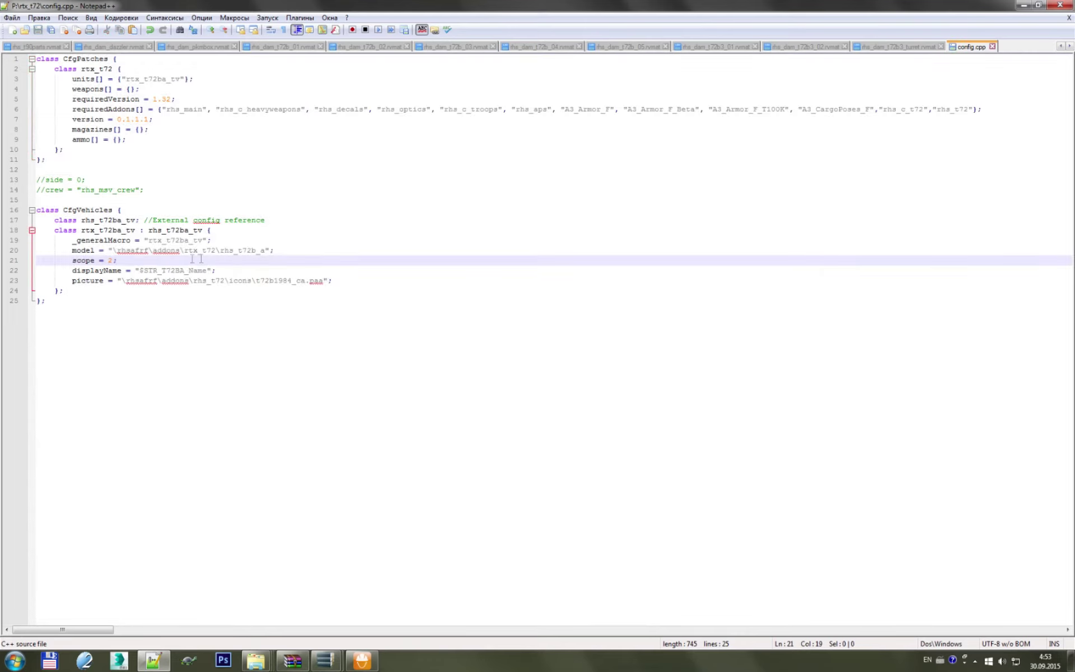
- Delete the scope, displayName and picture lines, save, and select the commented side and crew lines
key(shift+Home)
key(shift+Home)
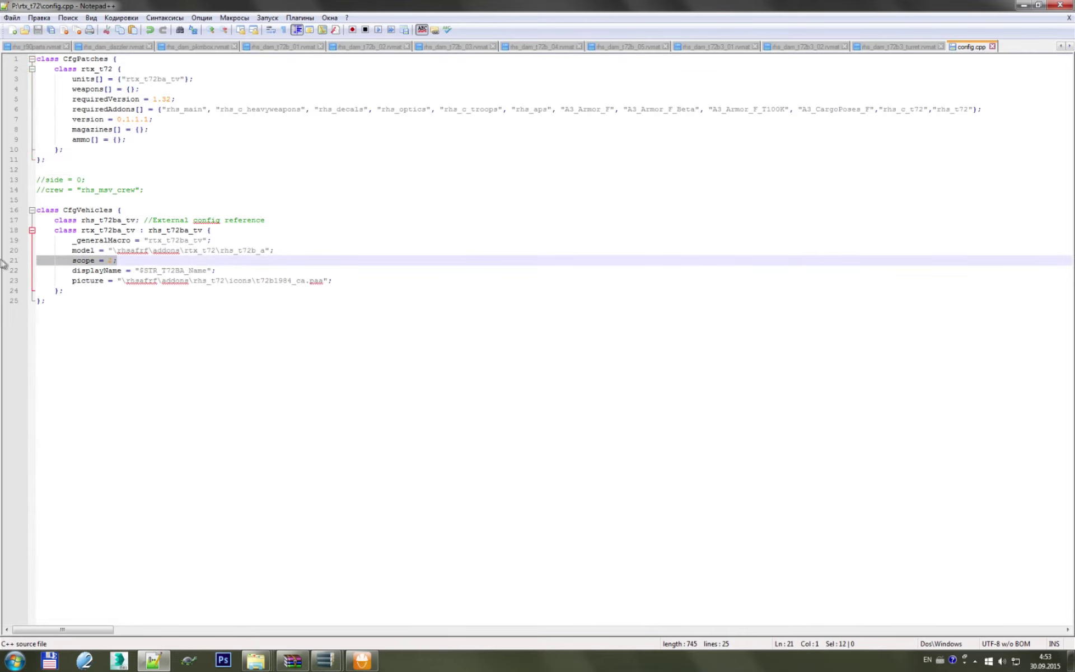
key(BackSpace)
key(BackSpace)
key(shift+Down)
key(BackSpace)
key(shift+Down)
key(shift+End)
key(BackSpace)
key(ctrl+s)
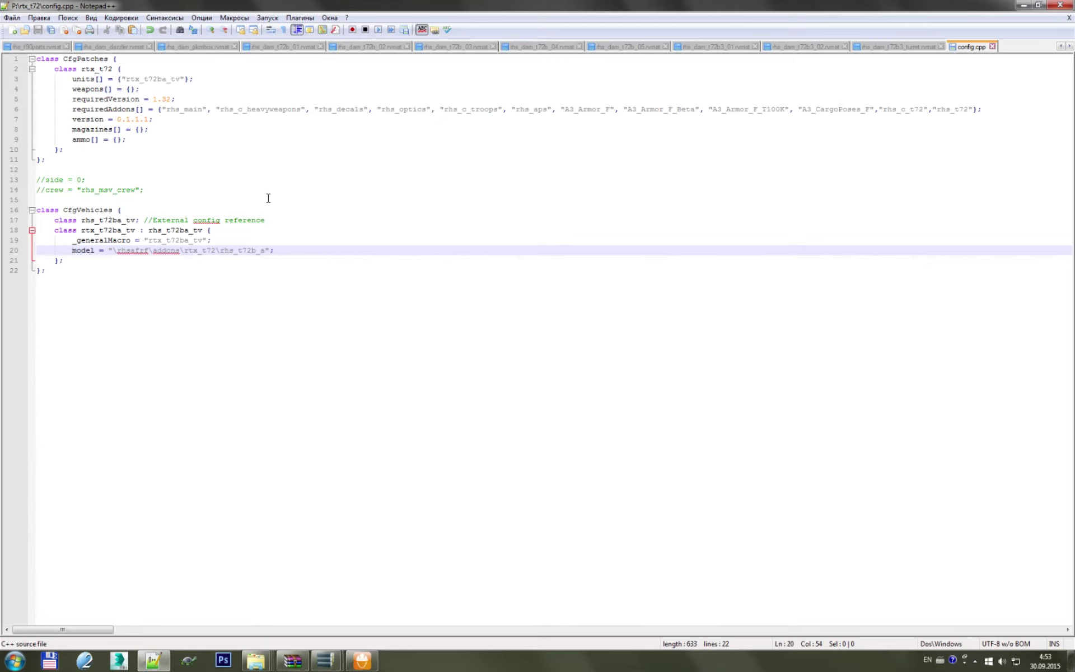
drag(146, 190, 39, 180)
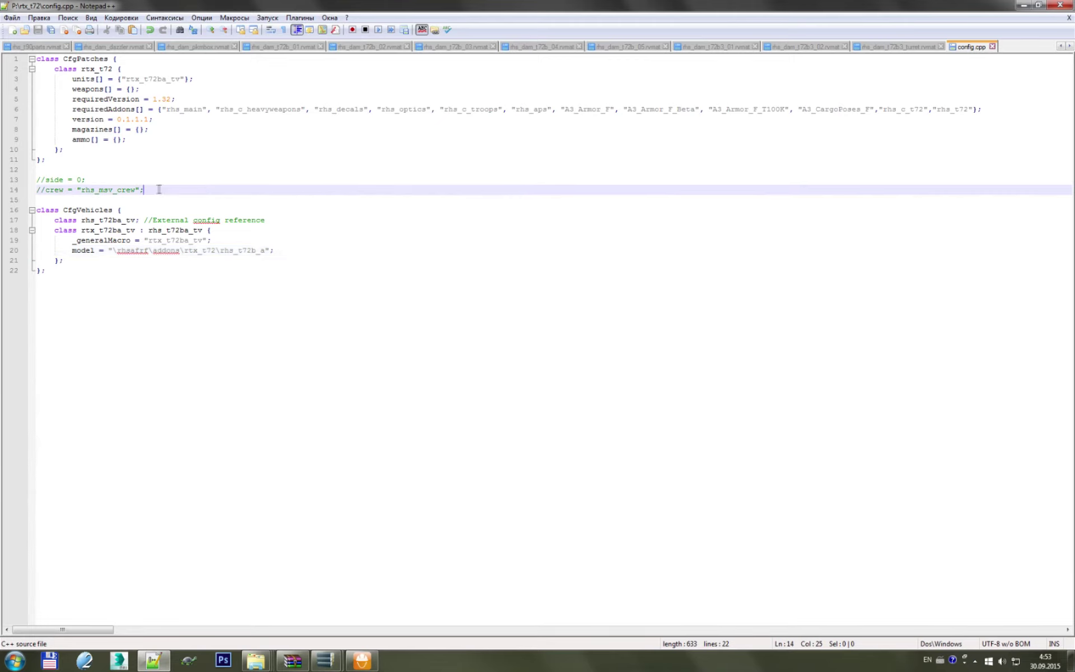
drag(144, 190, 37, 181)
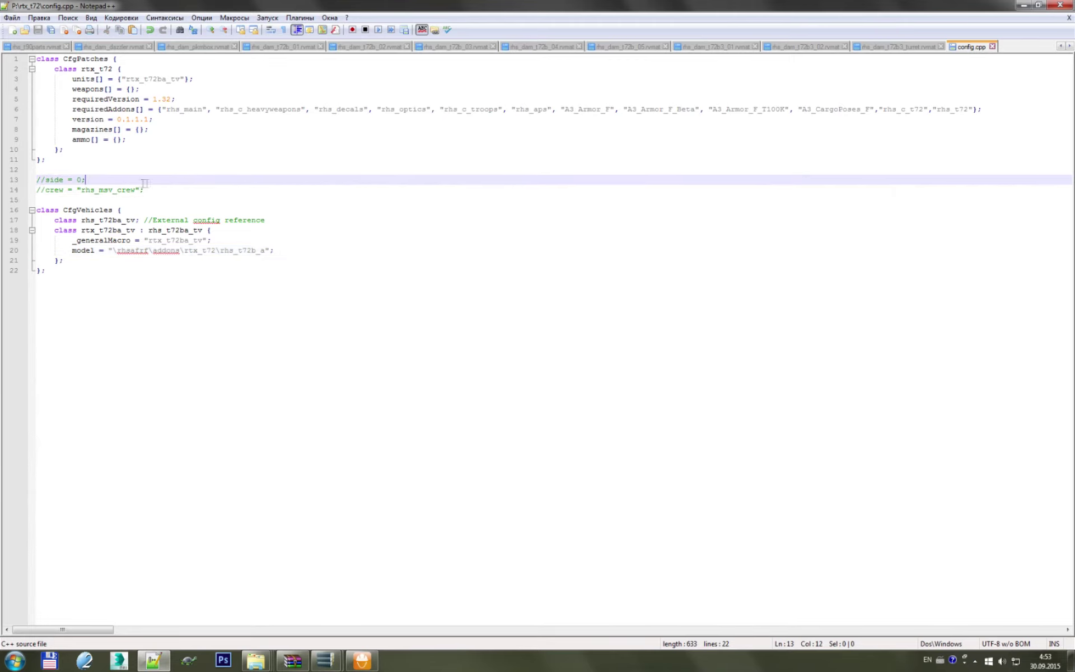
- Paste the side and crew lines after the model line, indent and uncomment them, and save
click(290, 250)
key(Return)
key(ctrl+v)
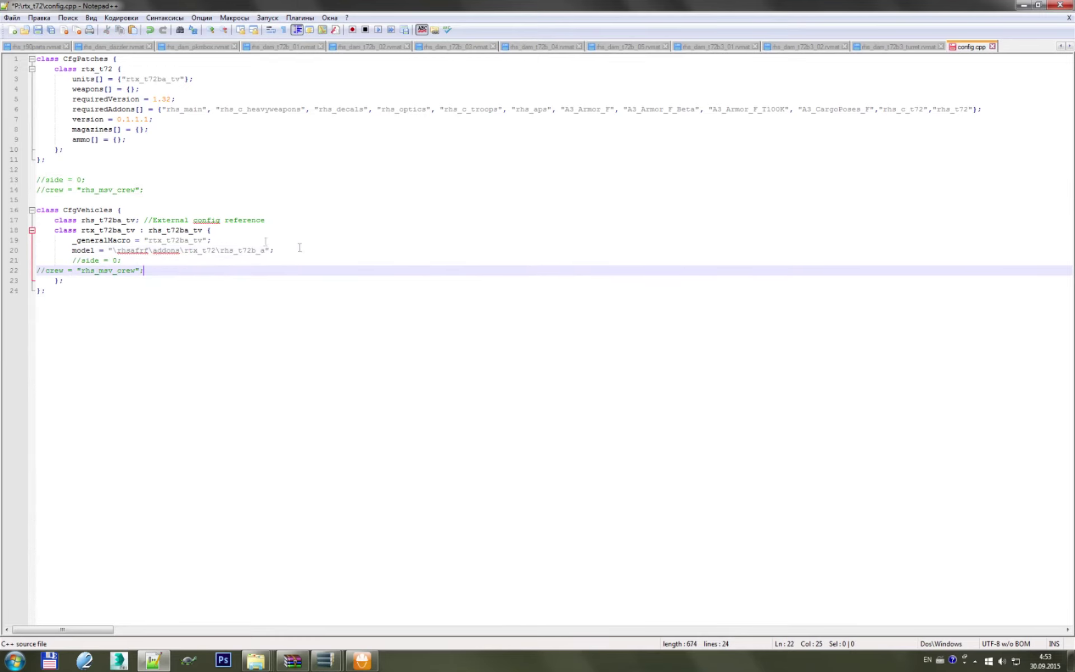
click(37, 271)
key(Tab)
key(Tab)
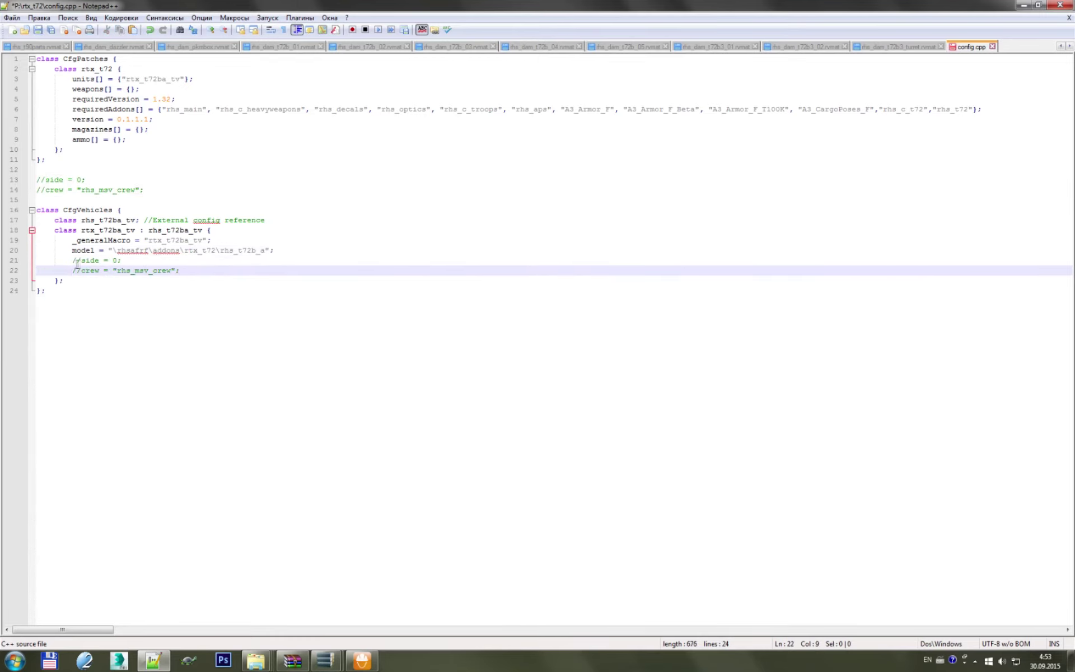
drag(77, 261, 82, 261)
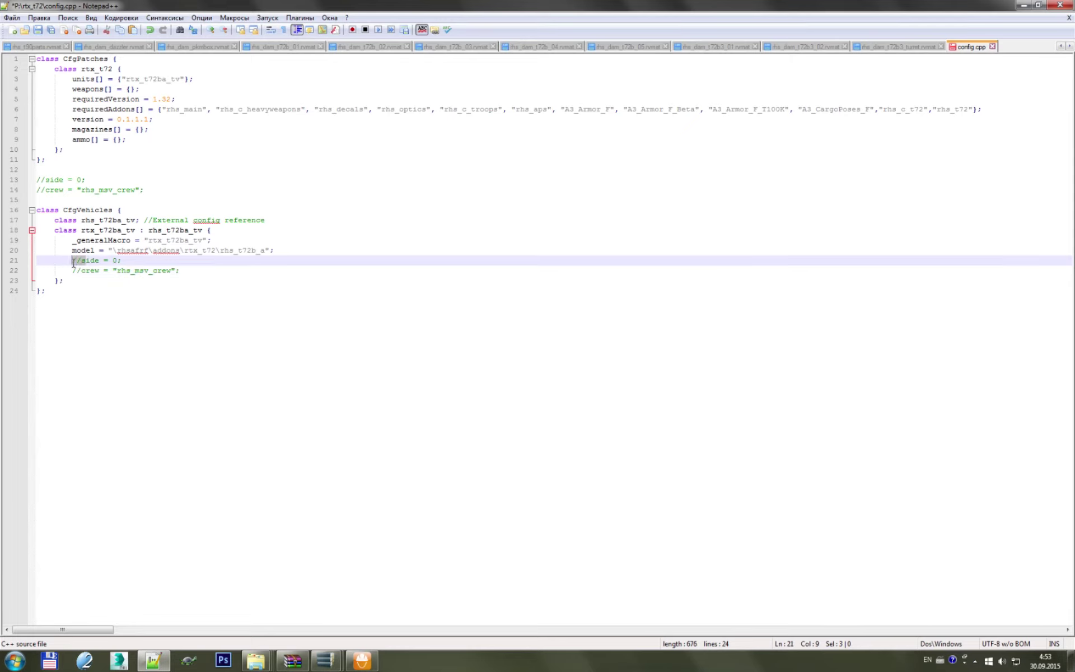
key(BackSpace)
key(BackSpace)
click(82, 270)
key(BackSpace)
key(BackSpace)
key(ctrl+s)
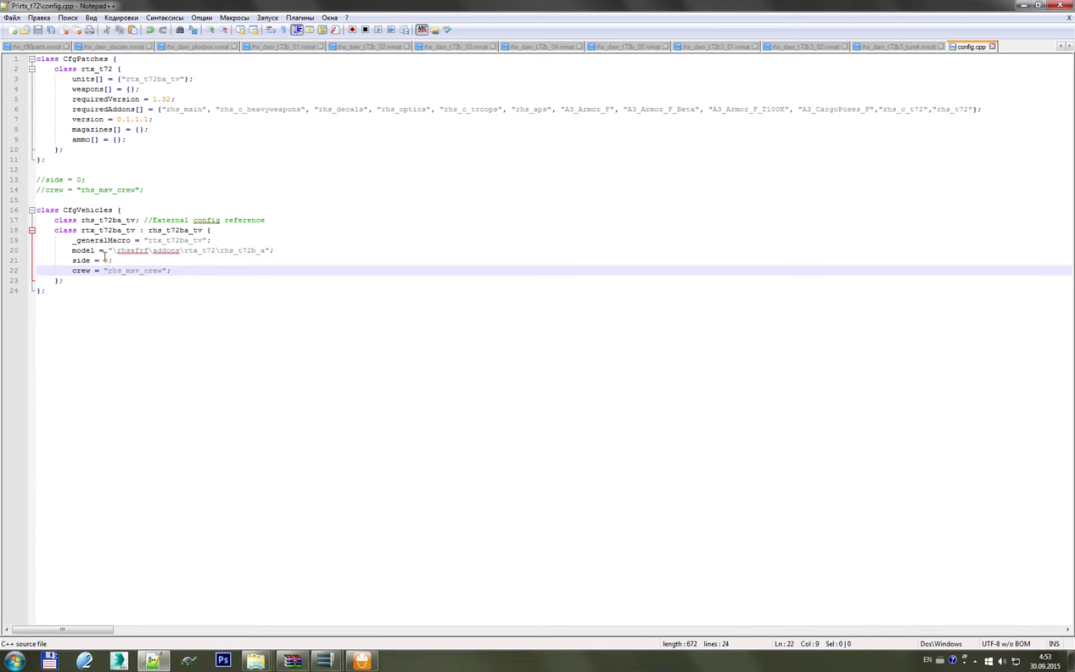
- Set side = 1 and crew = "B_crew_f", save config.cpp, and close Notepad++
double_click(106, 260)
text(1)
key(ctrl+s)
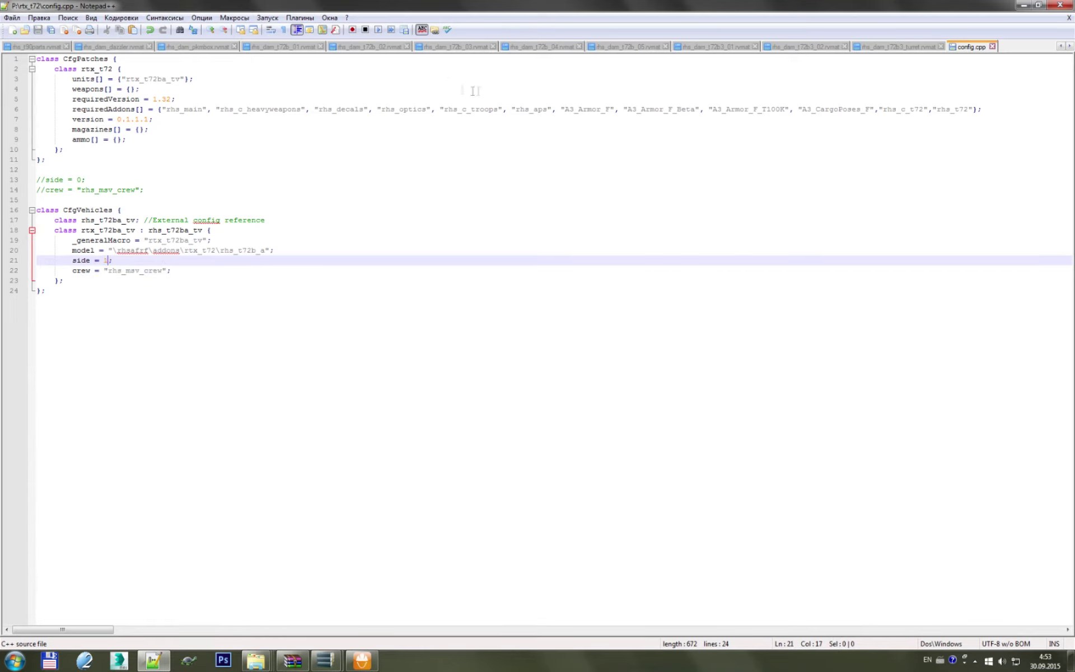
double_click(124, 271)
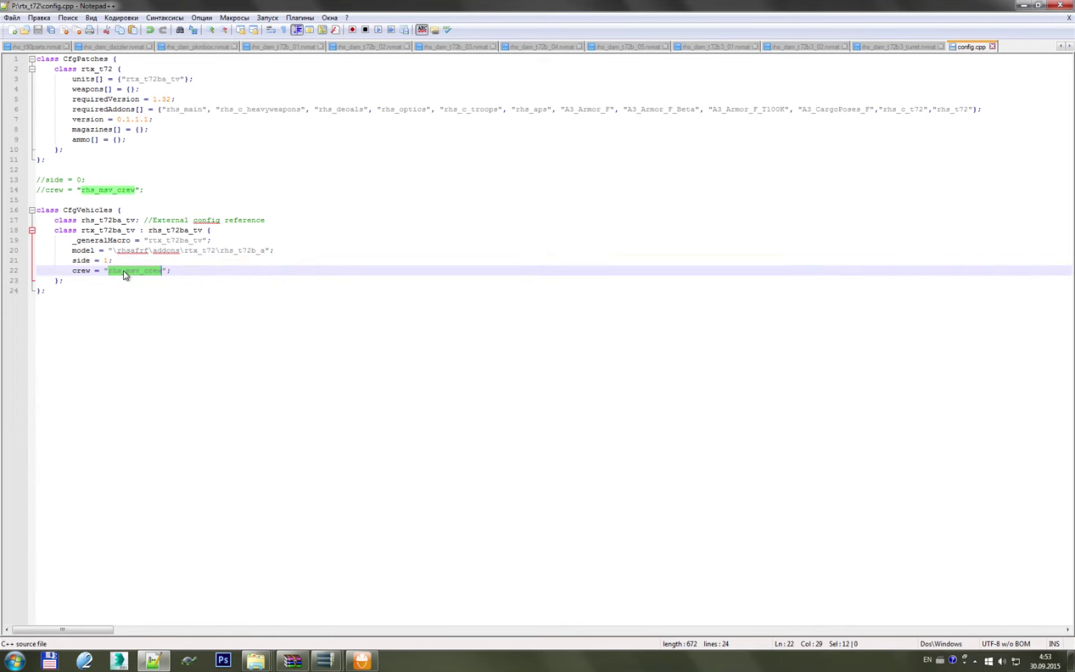
text(B_c)
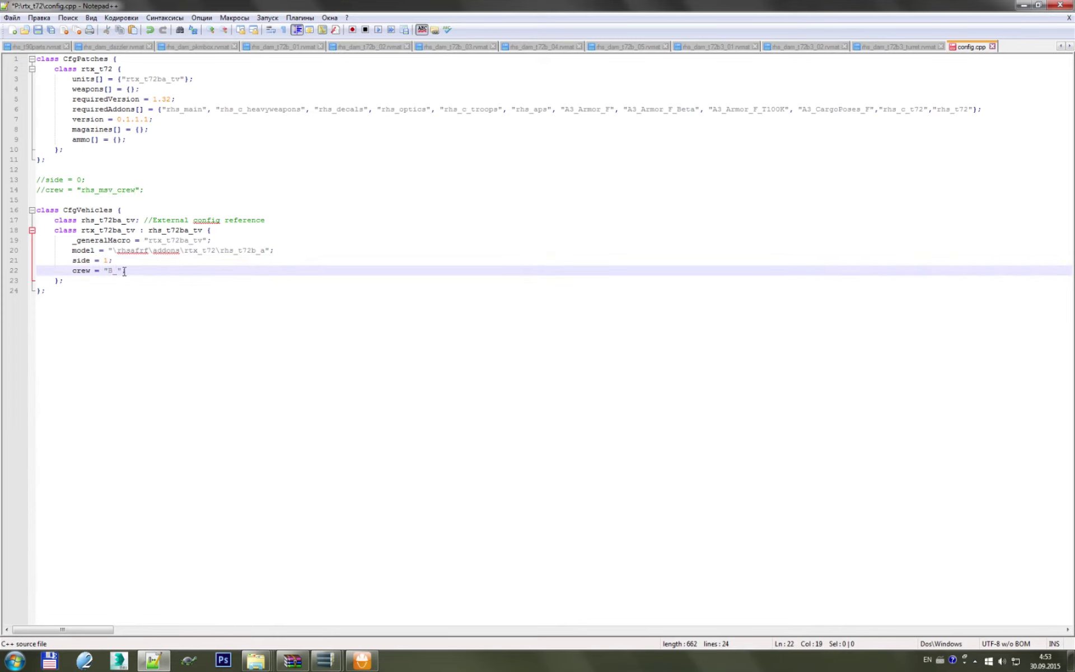
text(re)
key(ctrl+s)
click(208, 293)
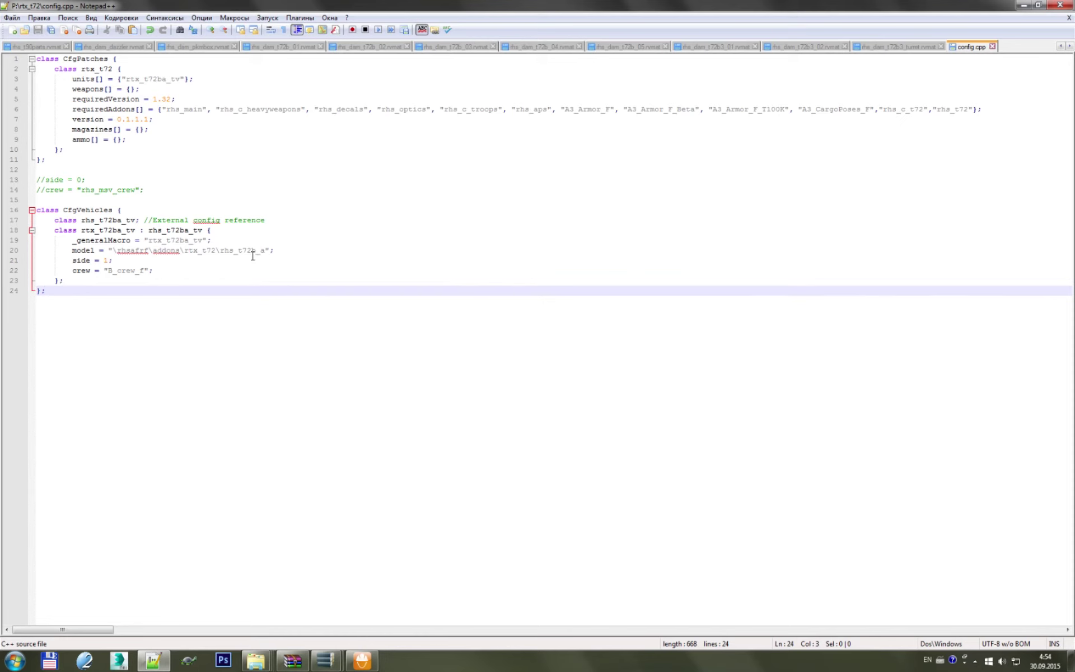
click(1060, 5)
click(373, 660)
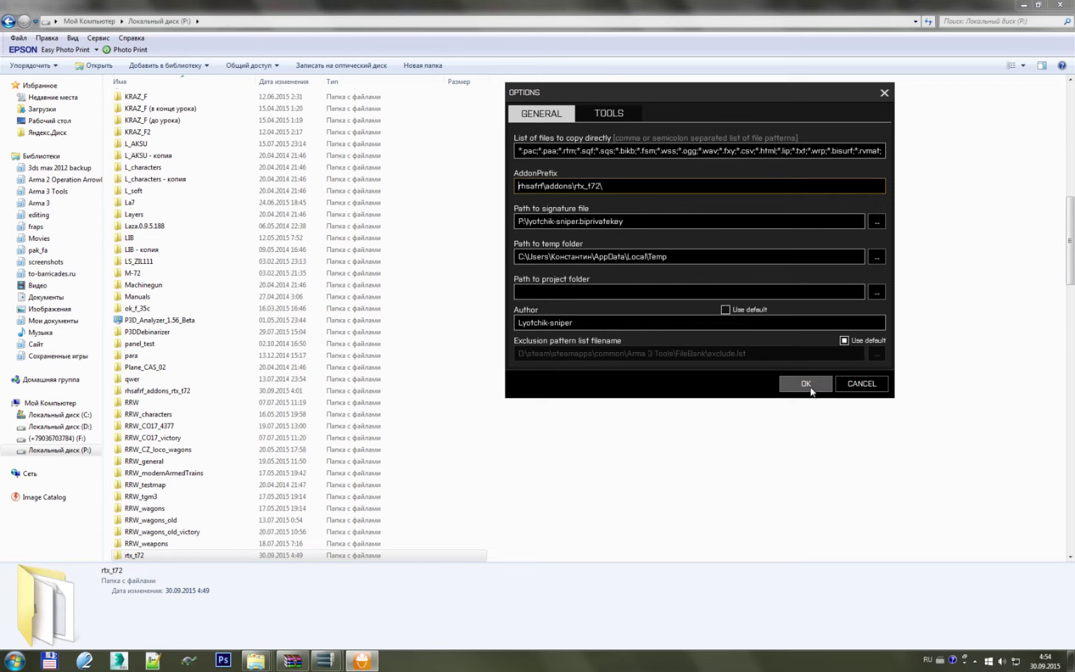
- Confirm the addon prefix rhsafrf\addons\rtx_t72\ in Options and keep binarization off
click(616, 186)
click(862, 383)
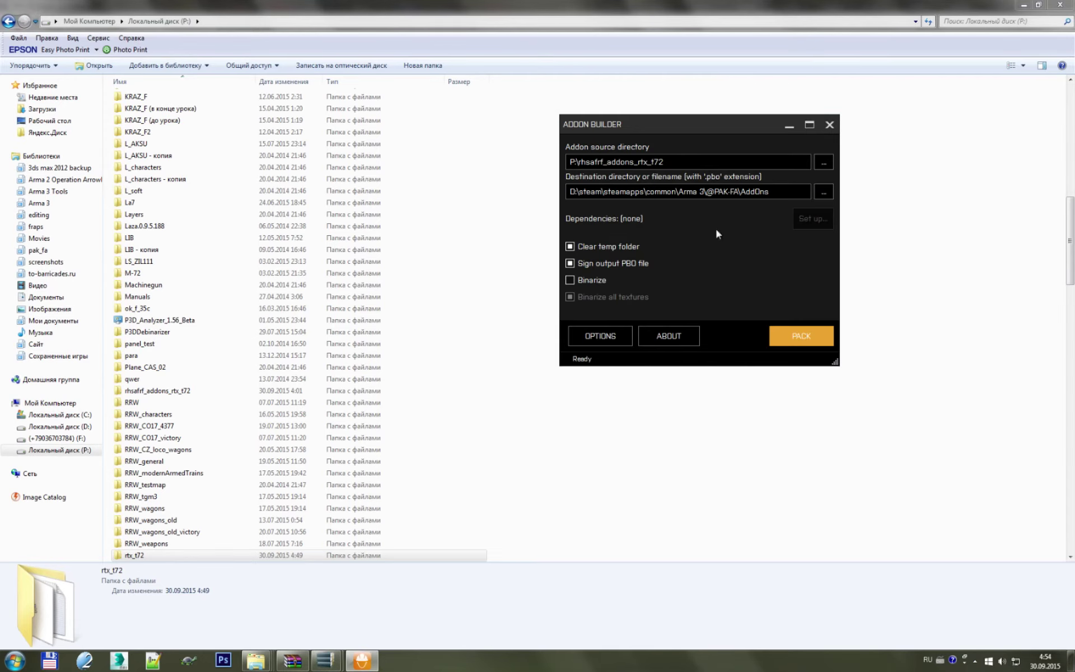
click(587, 281)
click(825, 164)
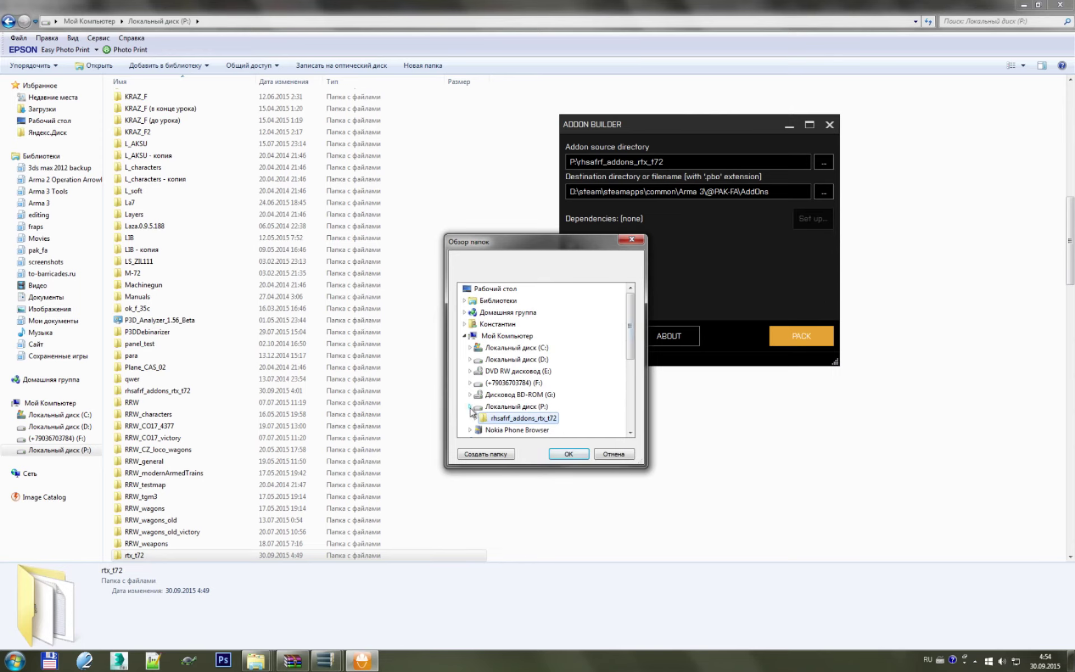
- Browse the drive P: folder tree for the source folder, then cancel without choosing
scroll(543, 354, down, 3)
scroll(542, 354, down, 3)
scroll(544, 355, down, 2)
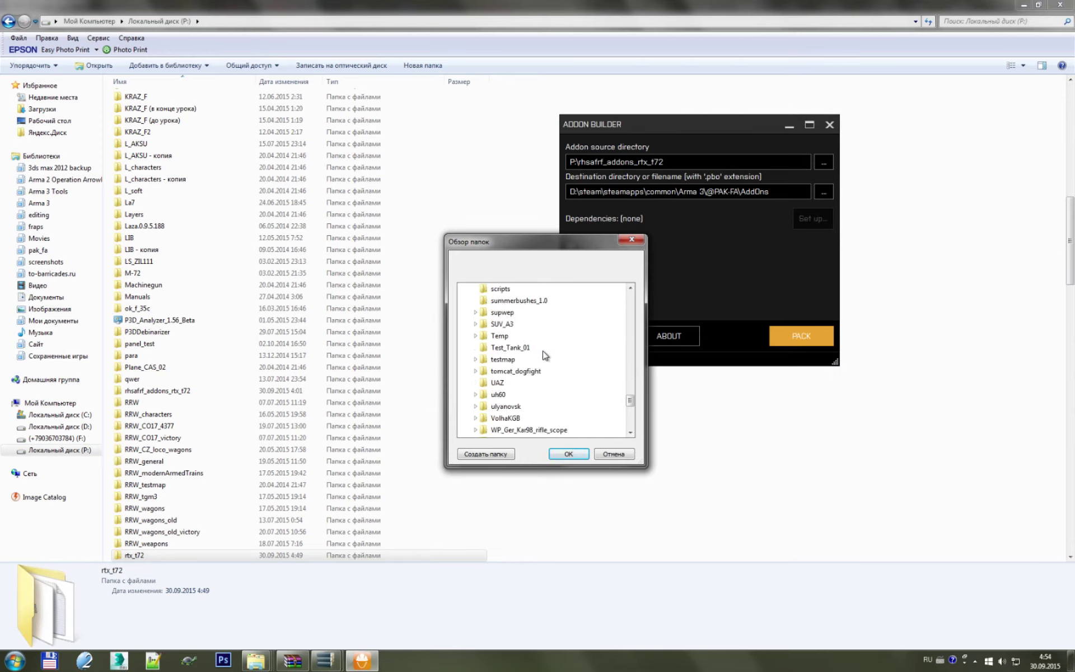
scroll(545, 355, down, 2)
scroll(546, 358, down, 2)
scroll(560, 367, up, 5)
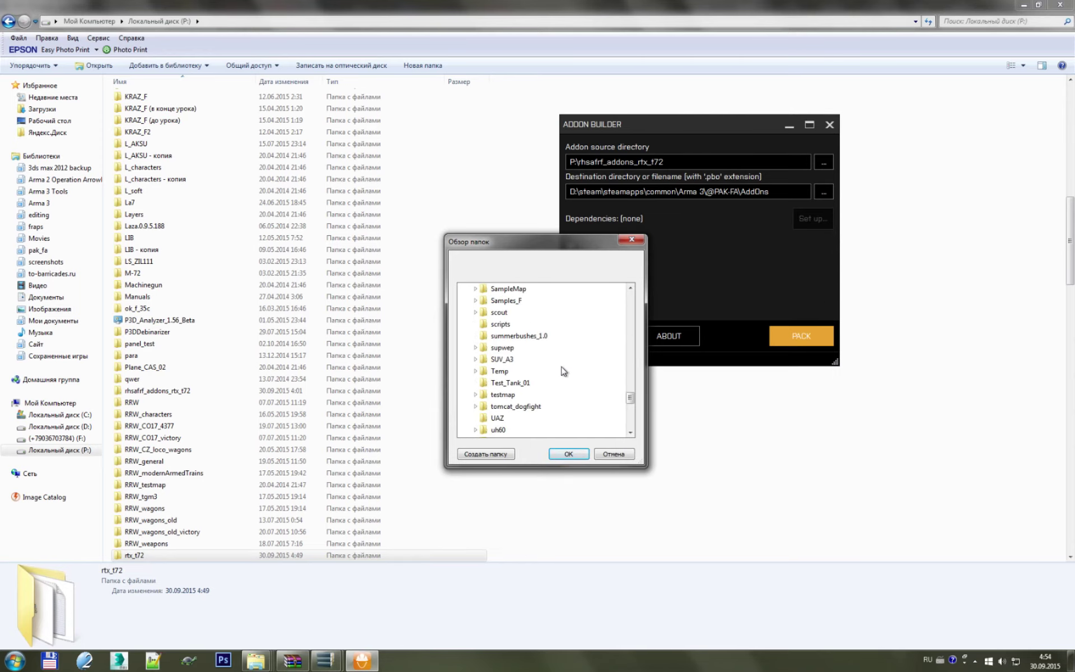
scroll(564, 371, up, 2)
scroll(564, 371, up, 4)
scroll(564, 370, up, 2)
scroll(564, 370, up, 2)
scroll(564, 371, up, 4)
scroll(569, 367, up, 6)
scroll(570, 365, down, 3)
scroll(572, 365, down, 2)
scroll(570, 364, down, 2)
scroll(571, 364, down, 1)
scroll(572, 364, up, 2)
scroll(574, 363, up, 4)
scroll(557, 386, down, 1)
scroll(557, 386, down, 1)
scroll(556, 385, down, 3)
scroll(556, 385, down, 2)
scroll(556, 386, down, 1)
scroll(556, 386, down, 1)
scroll(556, 385, down, 1)
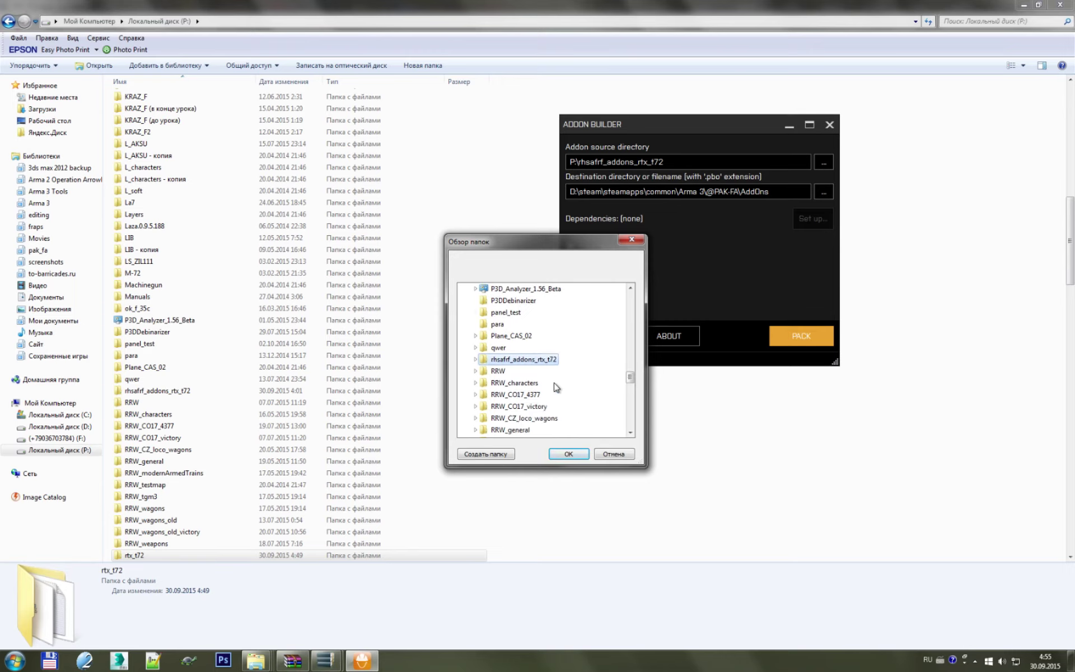
click(532, 385)
scroll(532, 394, up, 1)
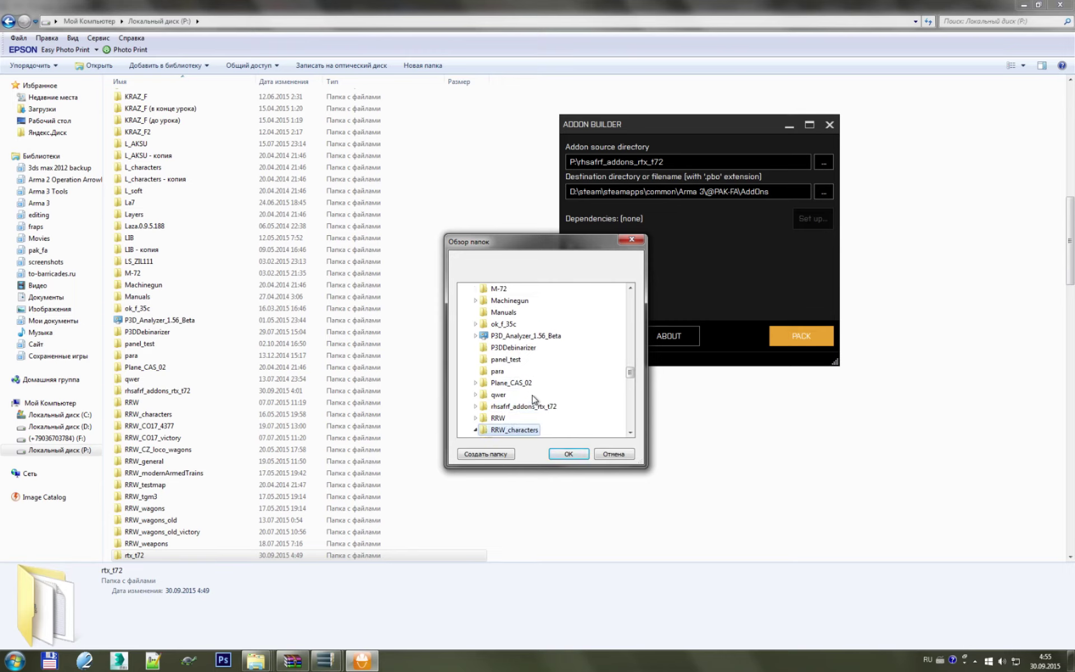
click(614, 454)
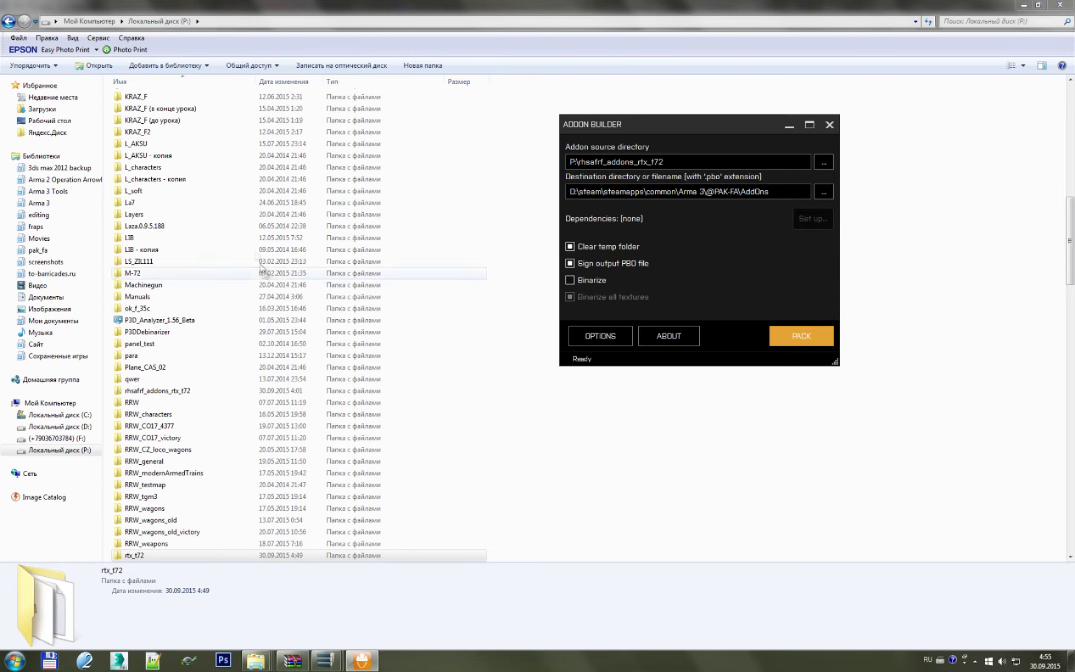
- Reopen the source folder browser and expand Локальный диск (P:)
click(209, 556)
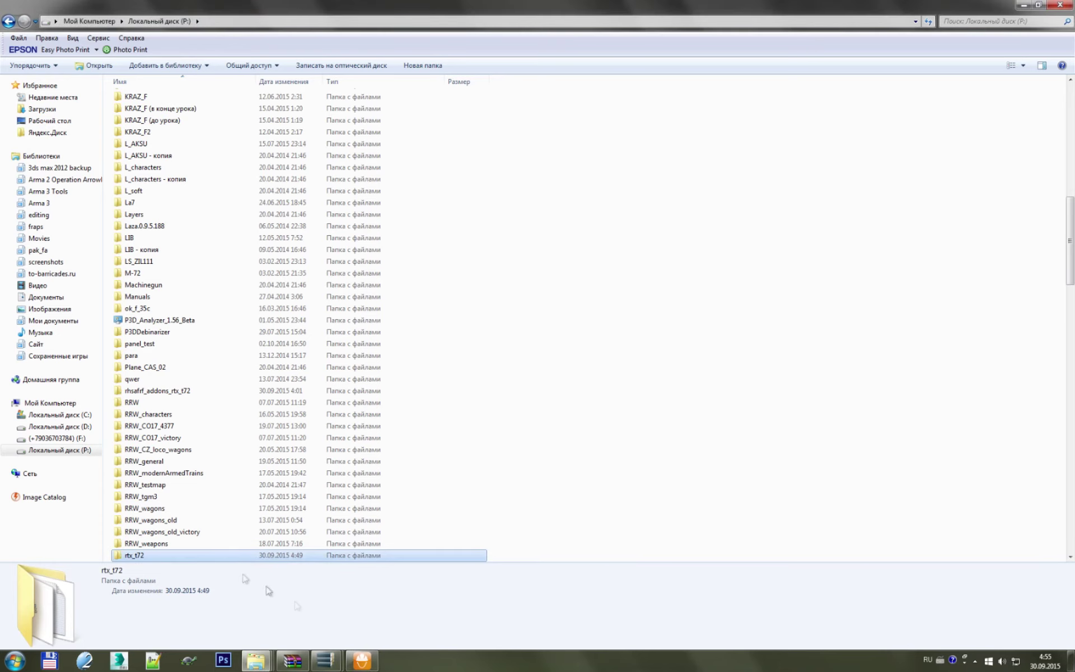
click(362, 660)
click(822, 163)
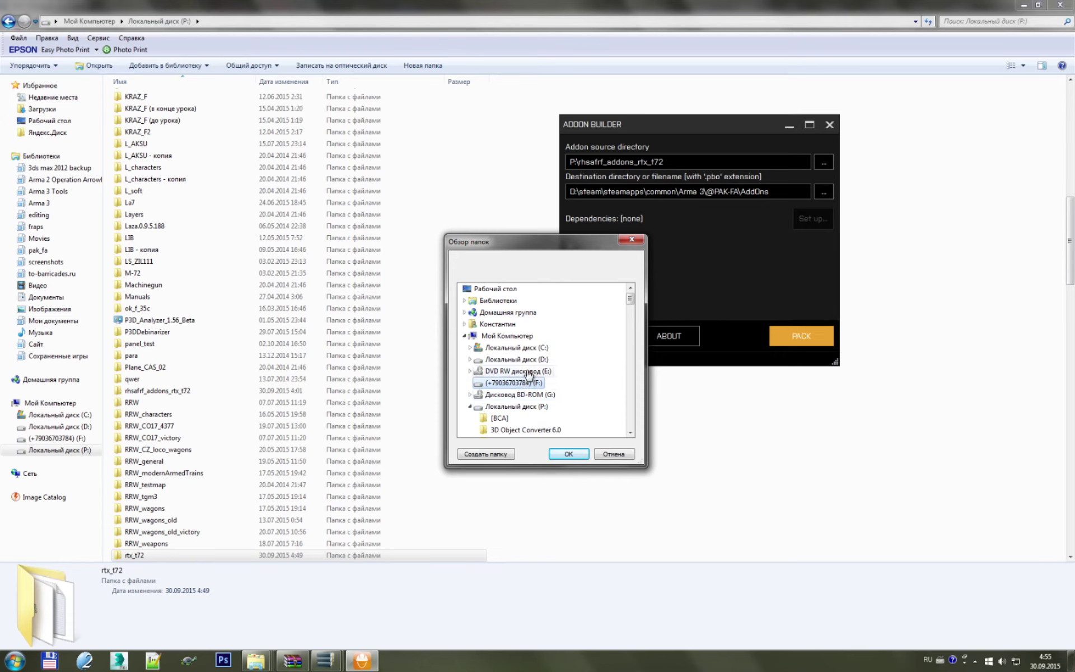
click(471, 407)
scroll(542, 348, down, 3)
scroll(545, 358, up, 10)
scroll(545, 358, down, 2)
scroll(583, 392, down, 2)
- Close the folder browser and shorten the source path to P:\rtx_t72
click(620, 455)
drag(639, 162, 582, 162)
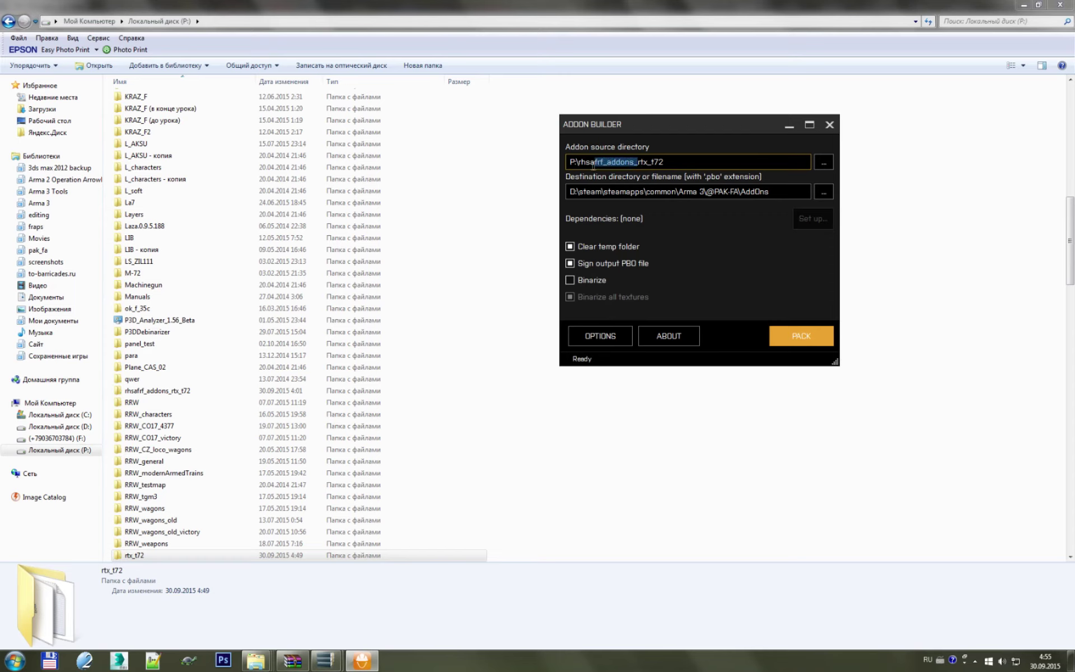
key(Delete)
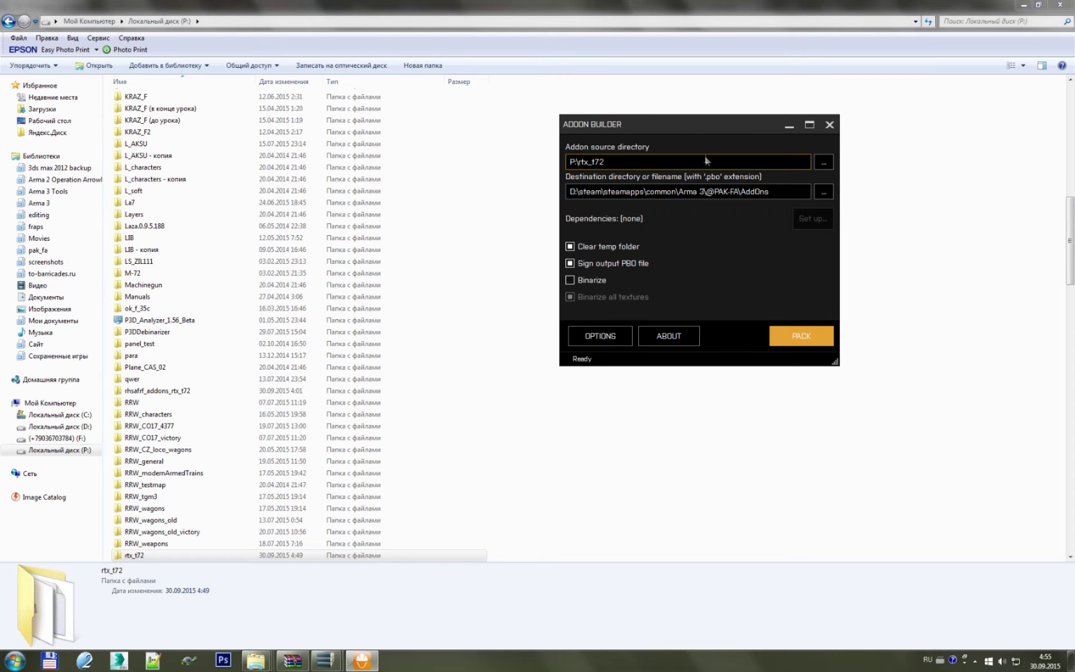
- Pack the addon, confirming overwrite of the existing rtx_t72.pbo
click(369, 520)
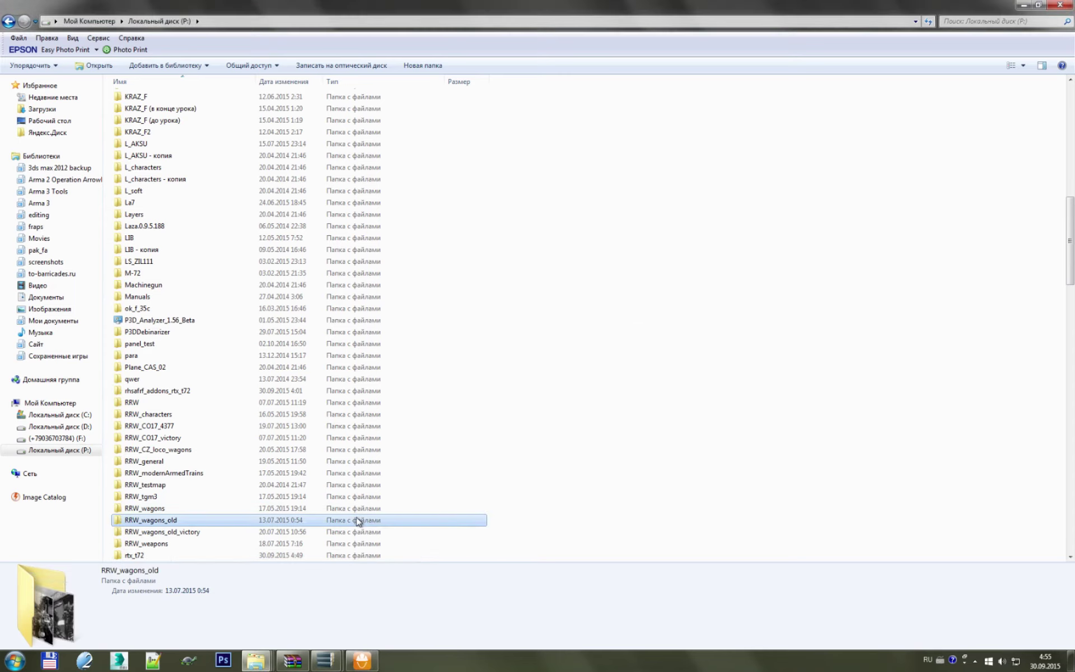
scroll(343, 554, down, 1)
click(361, 661)
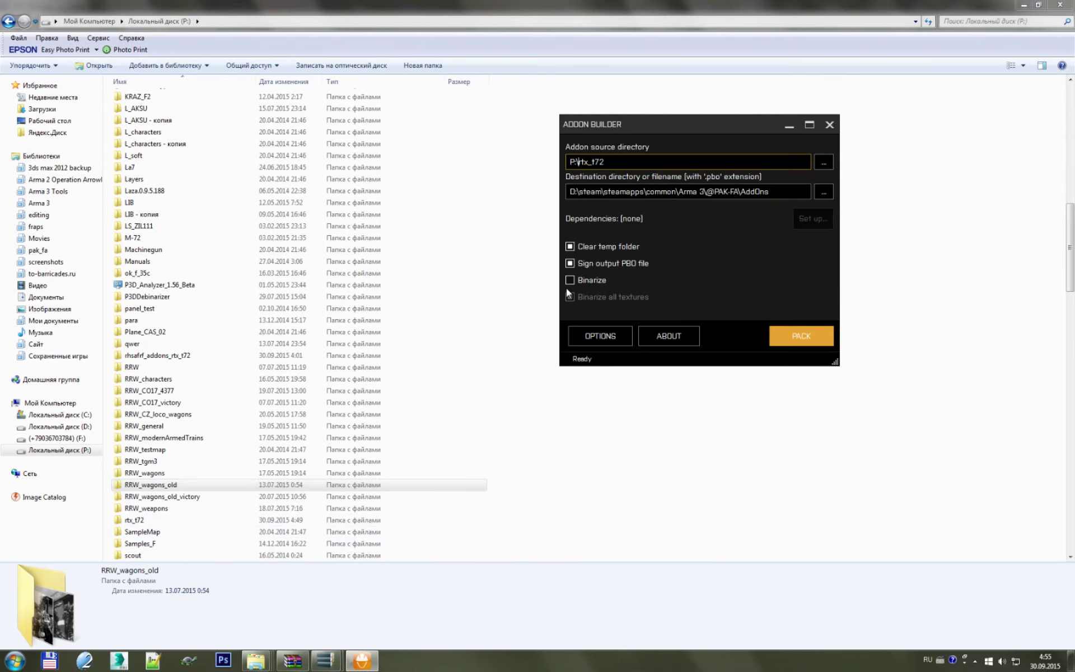
click(806, 338)
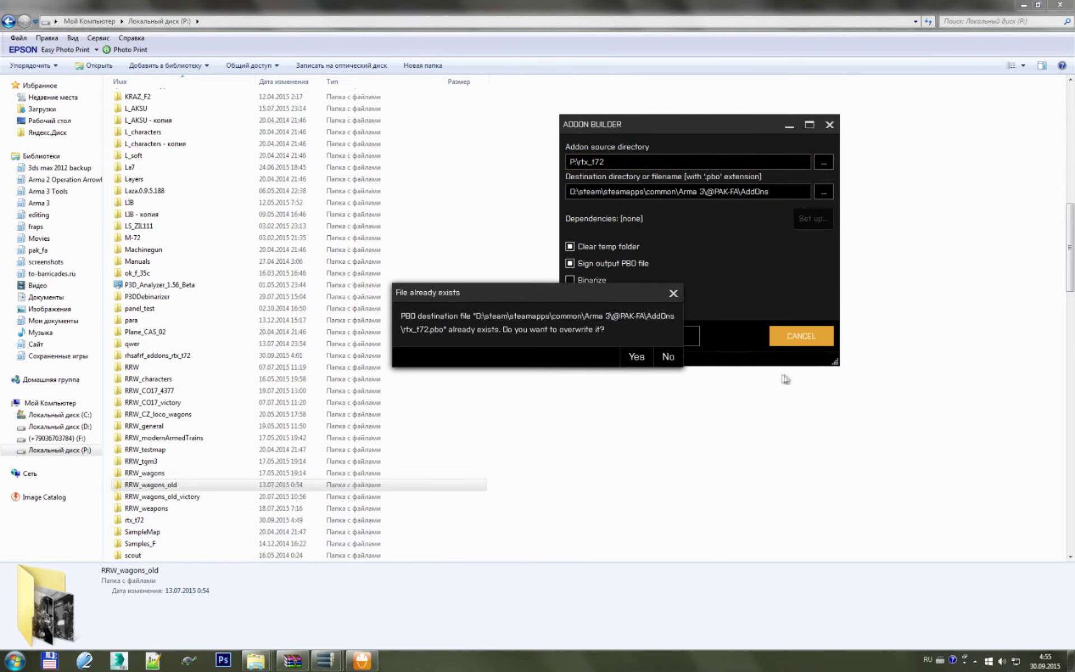
click(630, 360)
mouse_move(257, 660)
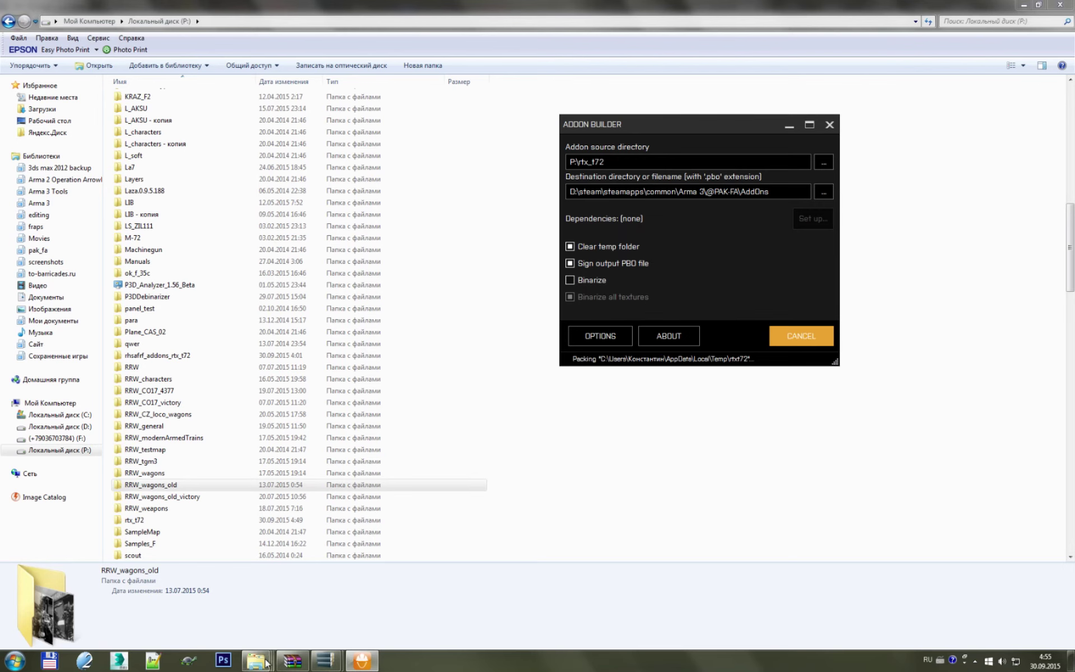
key(super)
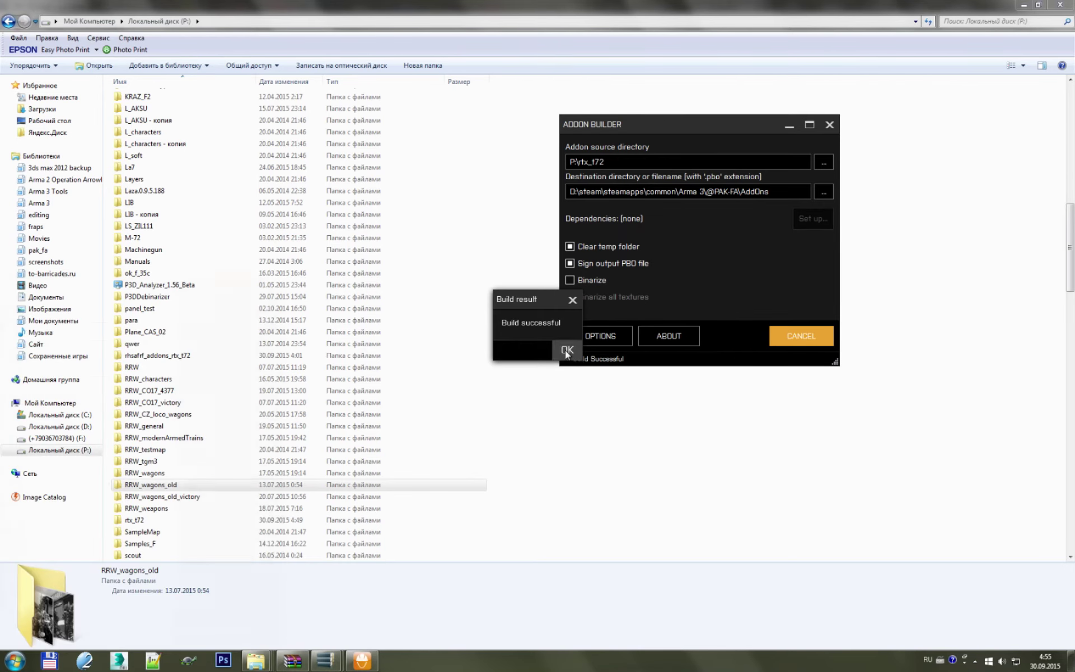
click(240, 412)
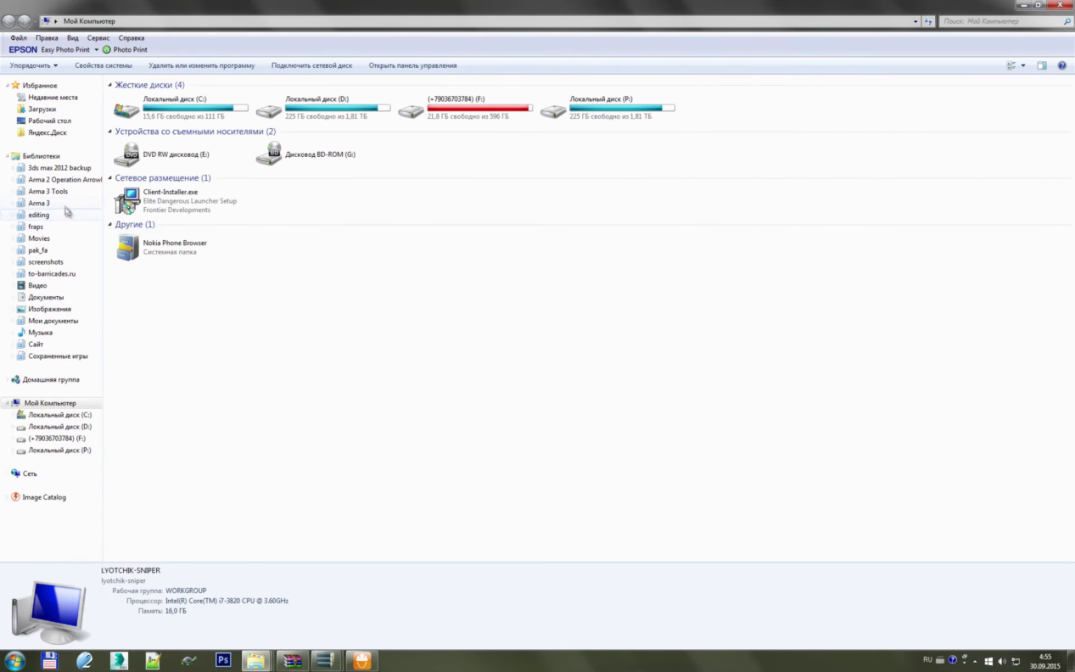
click(56, 203)
double_click(493, 288)
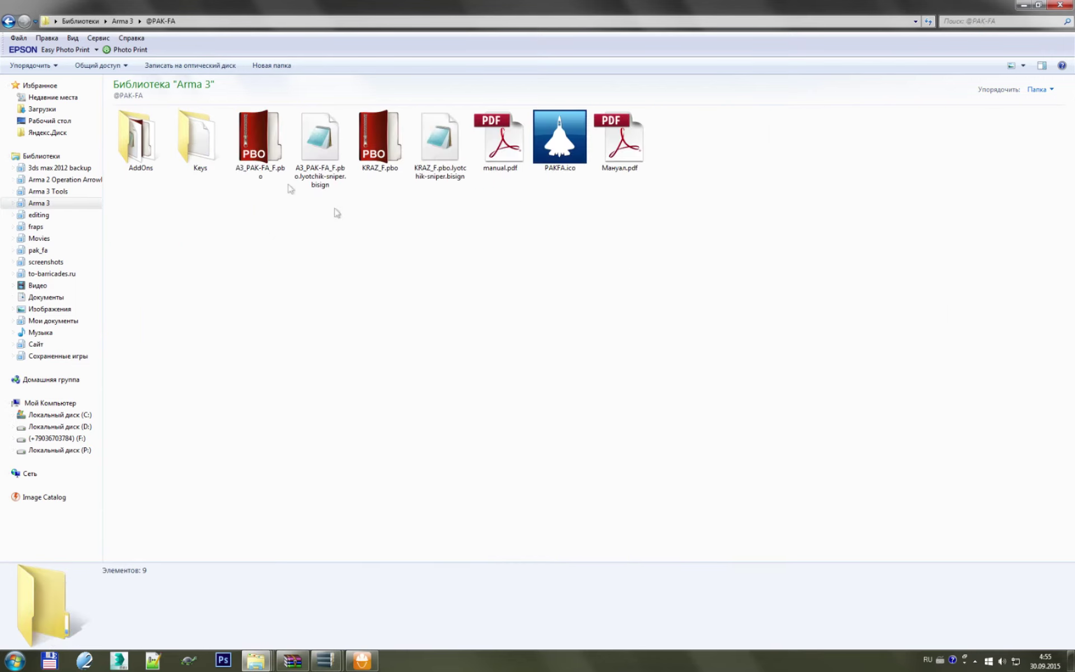
double_click(162, 151)
click(504, 171)
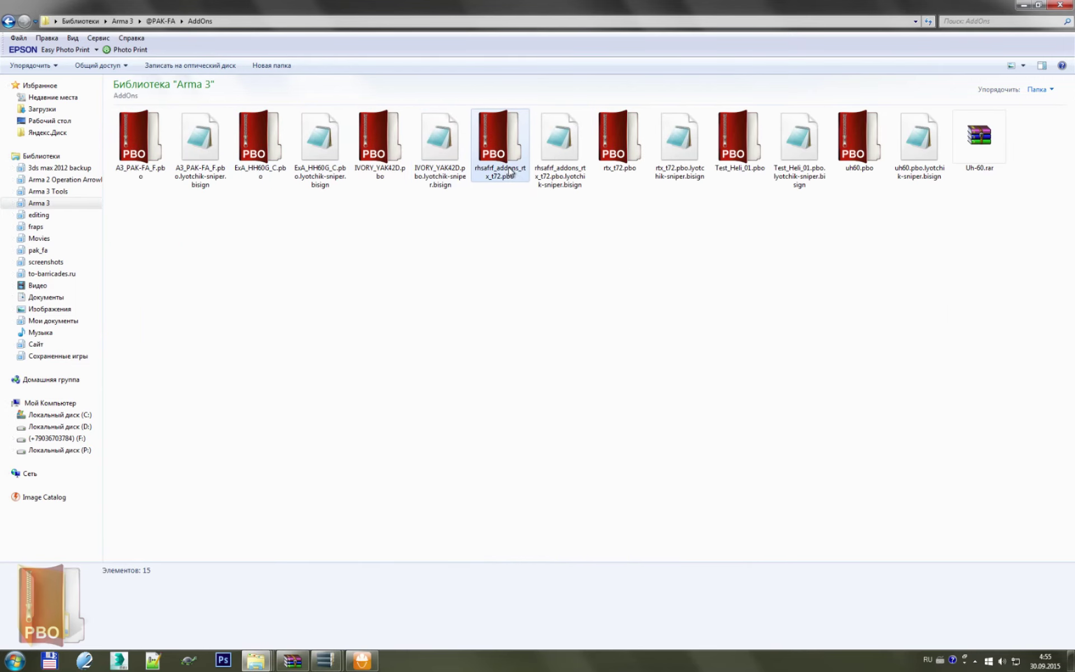
key(Delete)
key(Return)
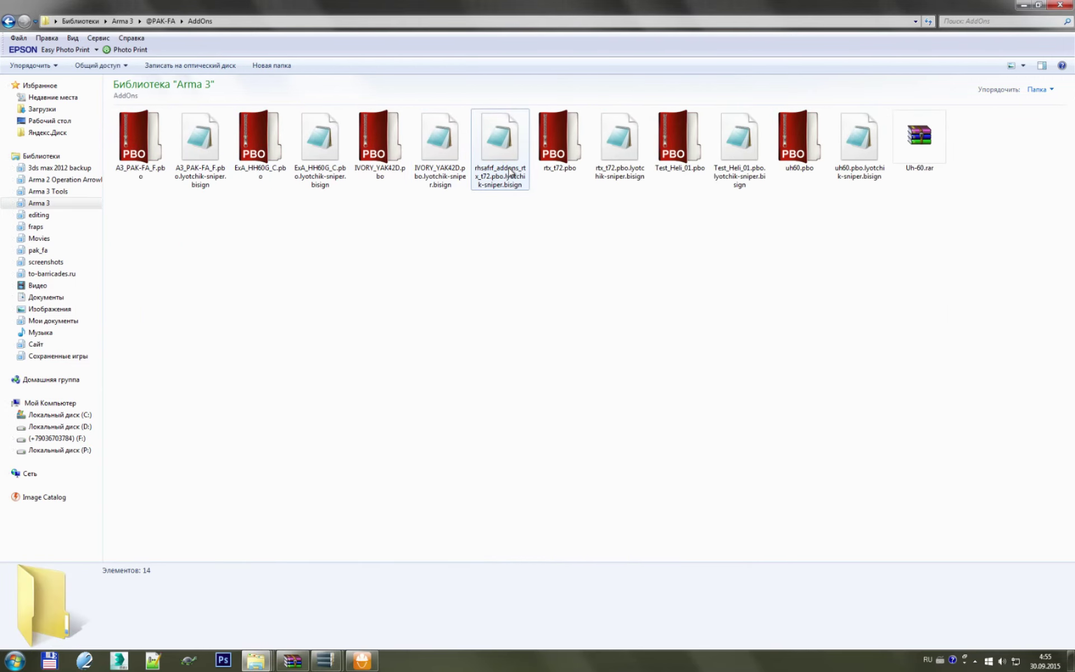
- Delete the old pbo's .bisign signature and open the new rtx_t72.pbo
click(510, 172)
key(Delete)
key(Return)
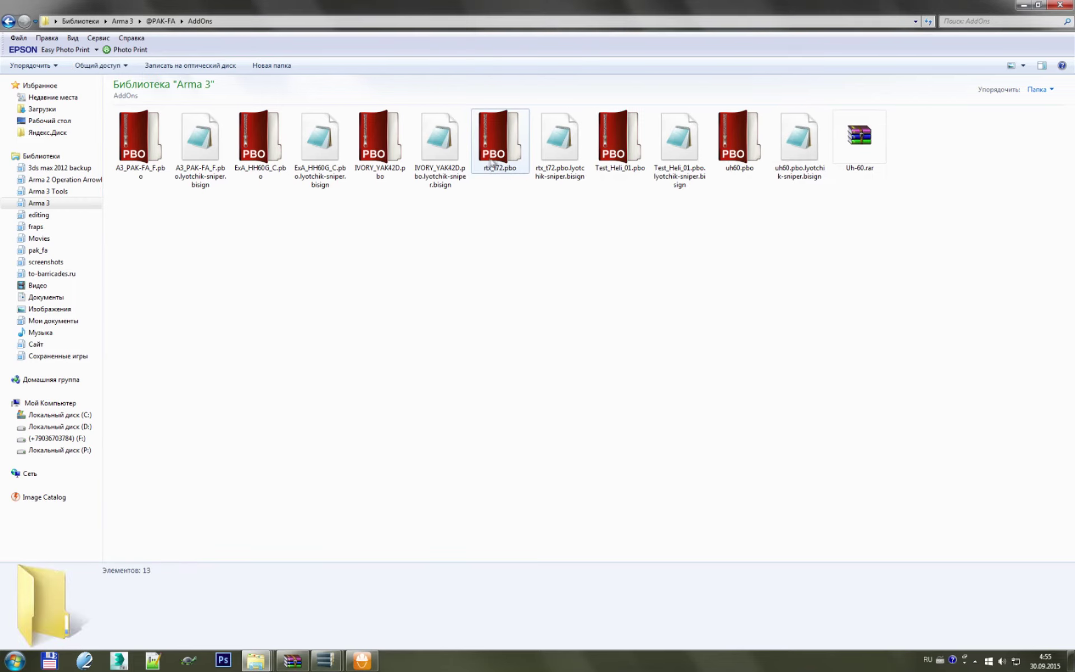
click(491, 163)
key(Return)
- Preview rhs_dazzler_co.paa from the proxy folder, then close the preview and PBO Manager
click(18, 50)
scroll(89, 168, down, 10)
double_click(73, 139)
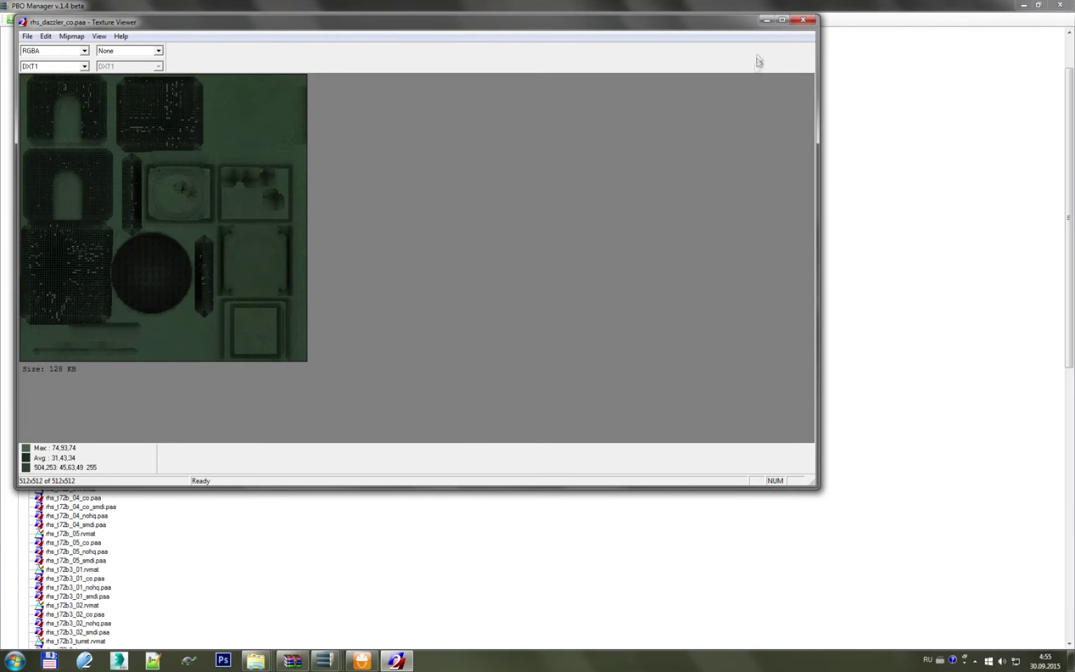
click(803, 19)
click(1039, 4)
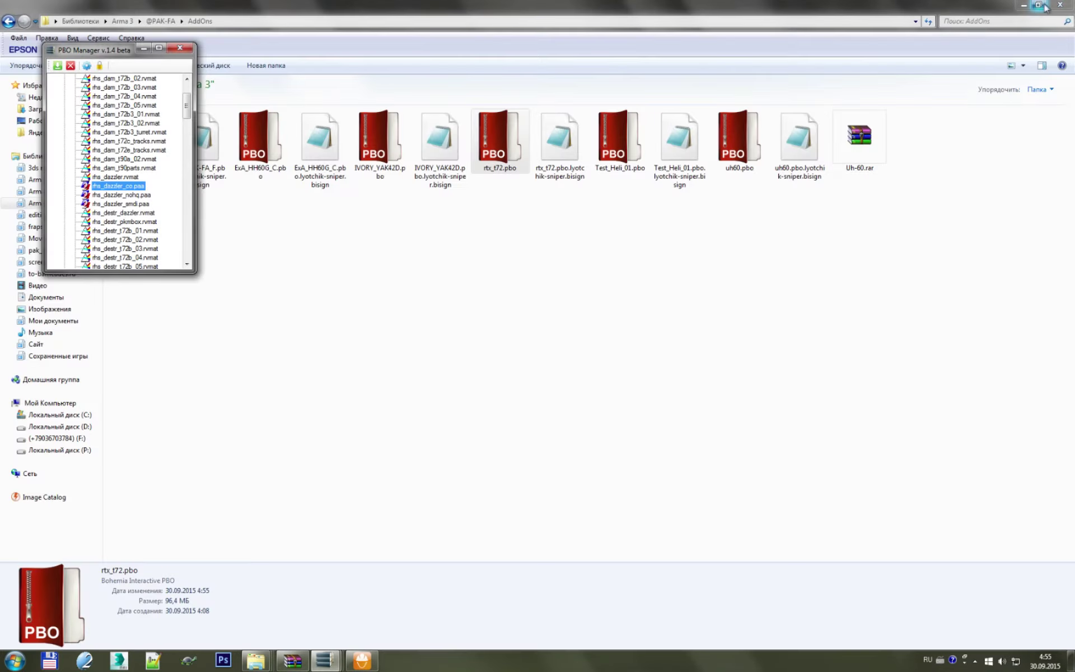
click(179, 50)
- Go up to the Arma 3 folder and launch the game via the PAK-FA shortcut
click(122, 21)
scroll(560, 291, down, 10)
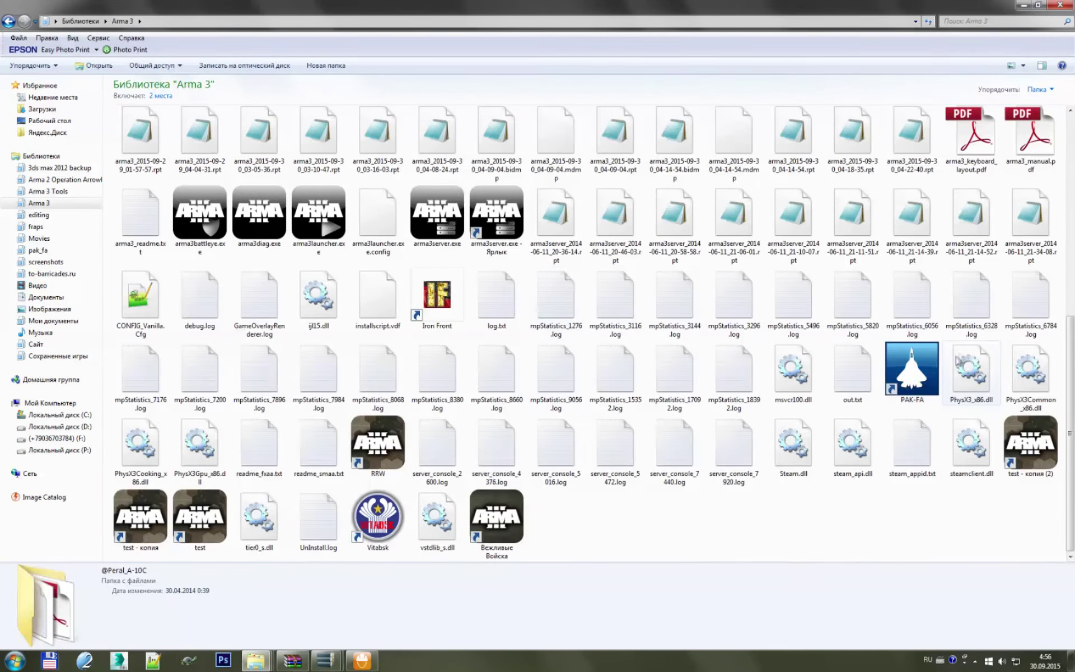
double_click(911, 370)
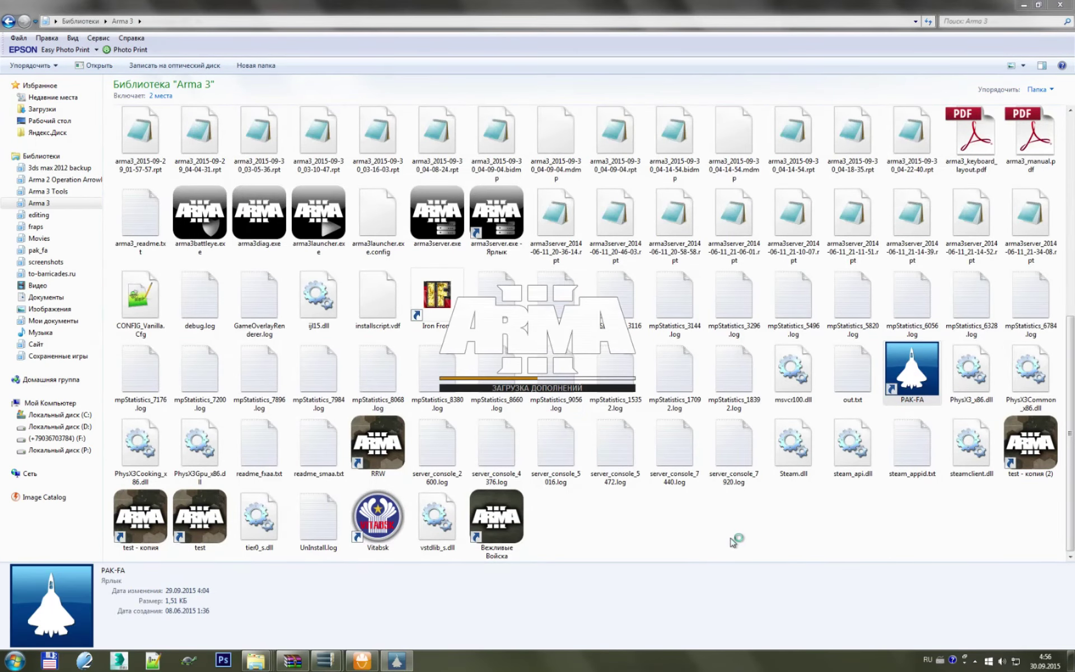
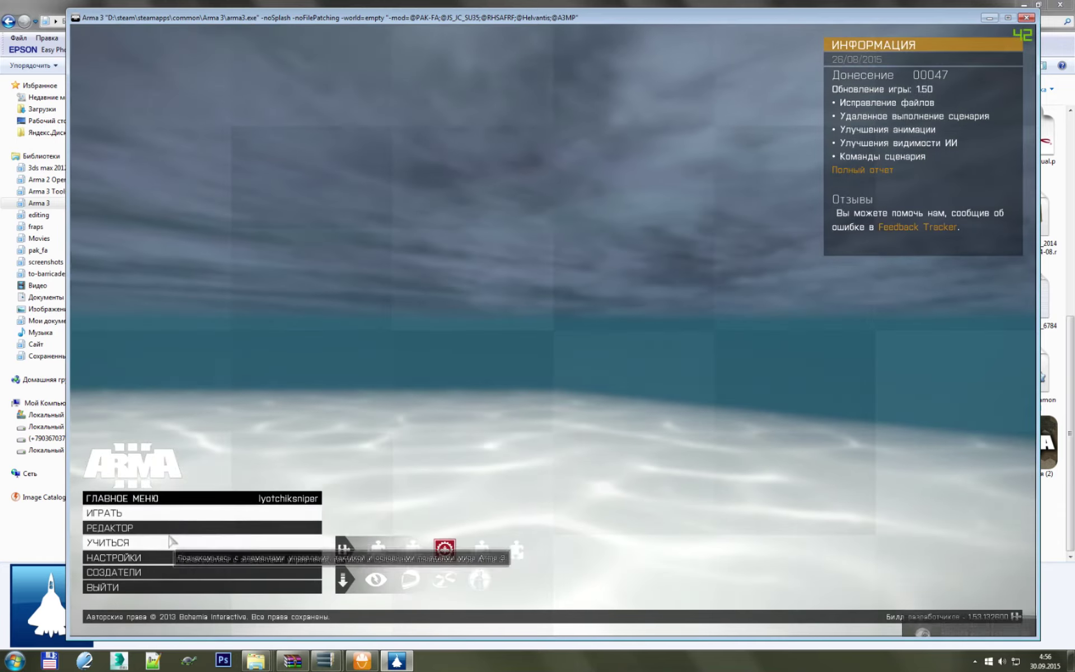
- Open the Virtual Reality map in the 3D Eden Editor and dismiss the texture error
click(173, 535)
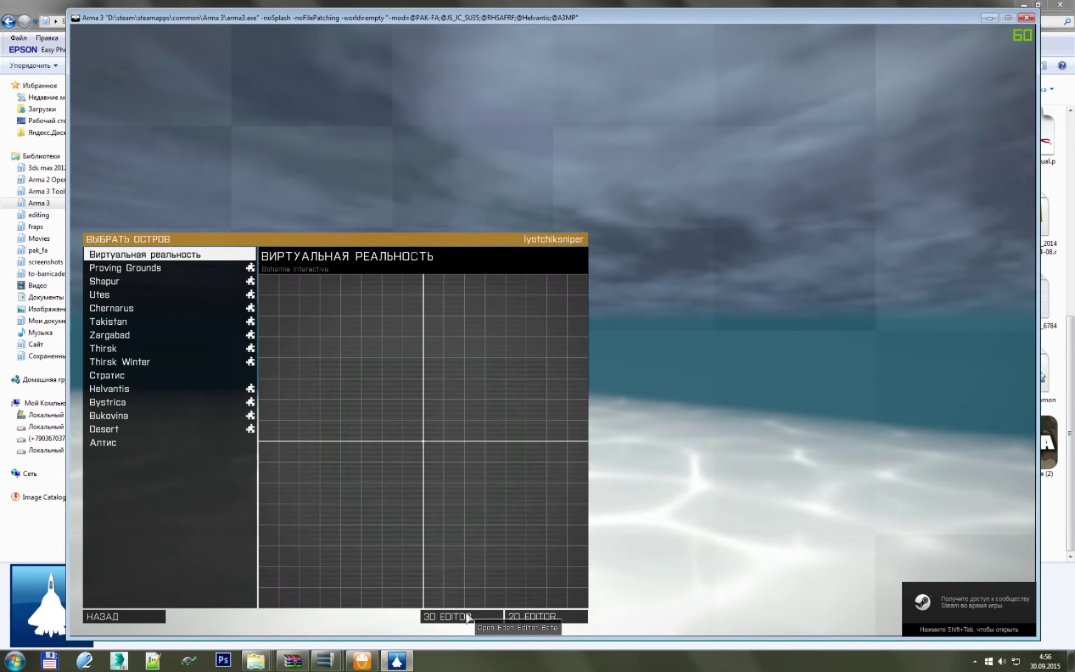
click(546, 616)
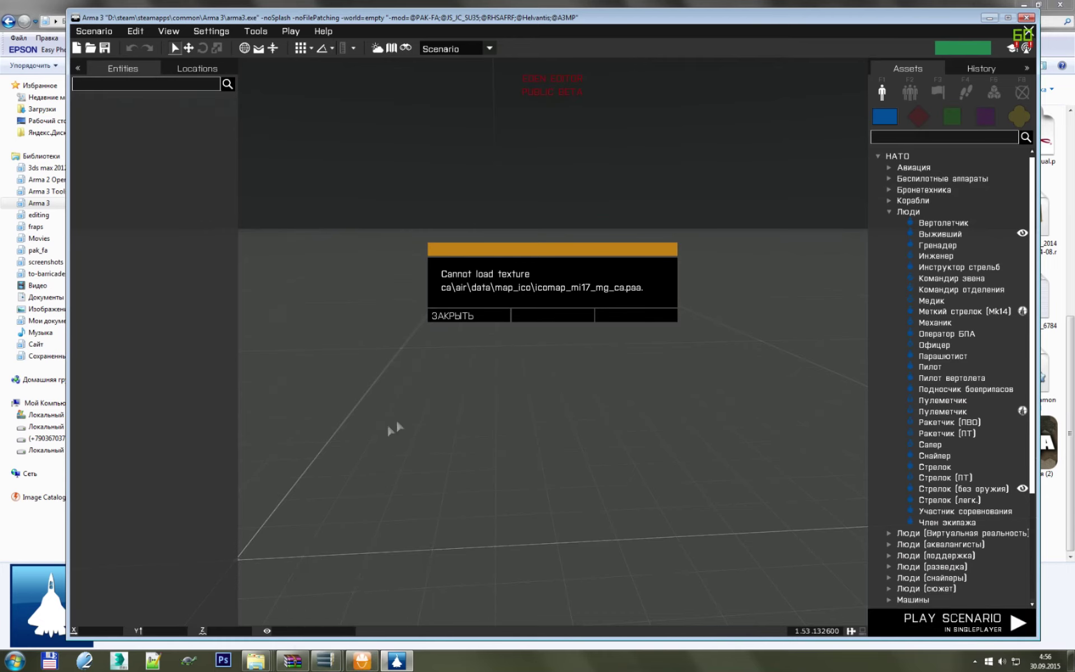
click(465, 315)
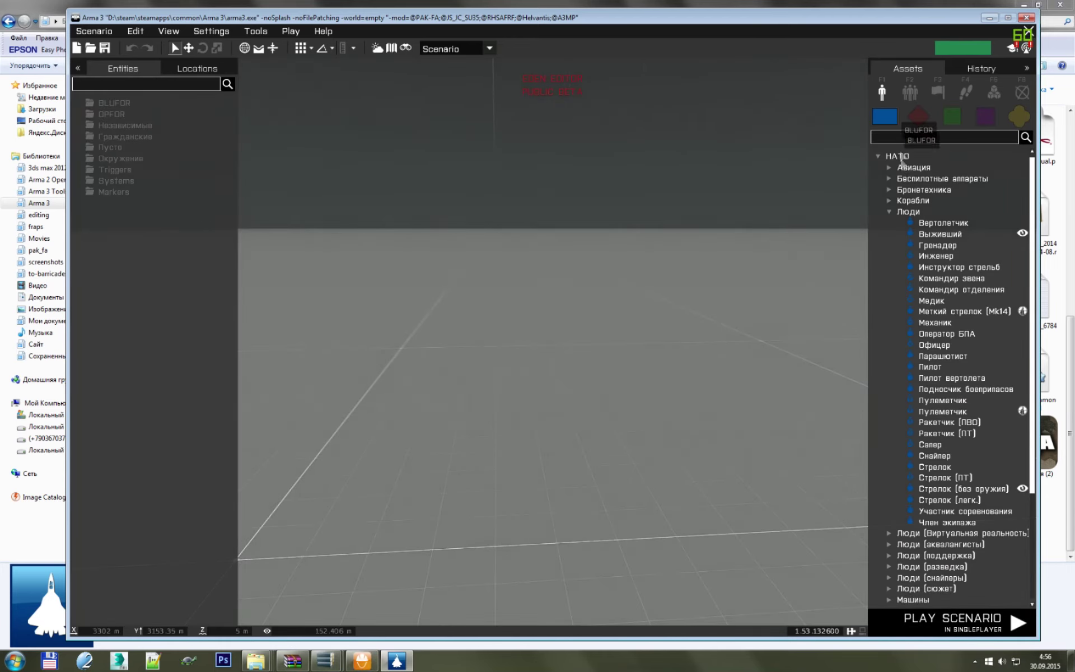
- Select the T-72Б (обр. 1984г.) under Россия (ТВ) > Танк for placement
click(890, 211)
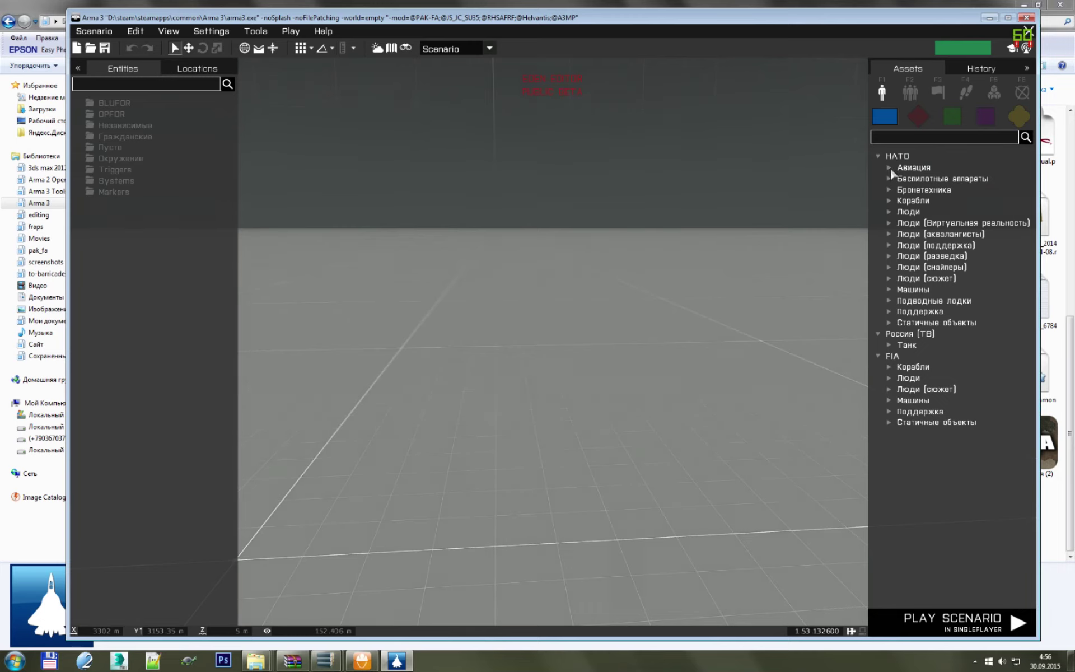
click(911, 335)
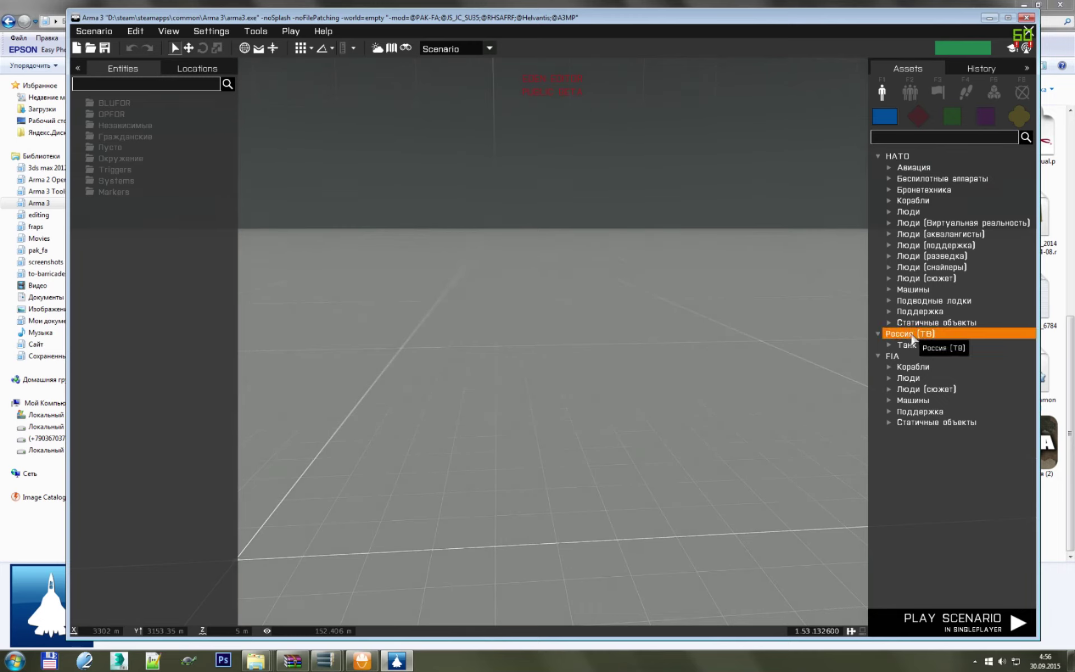
click(890, 344)
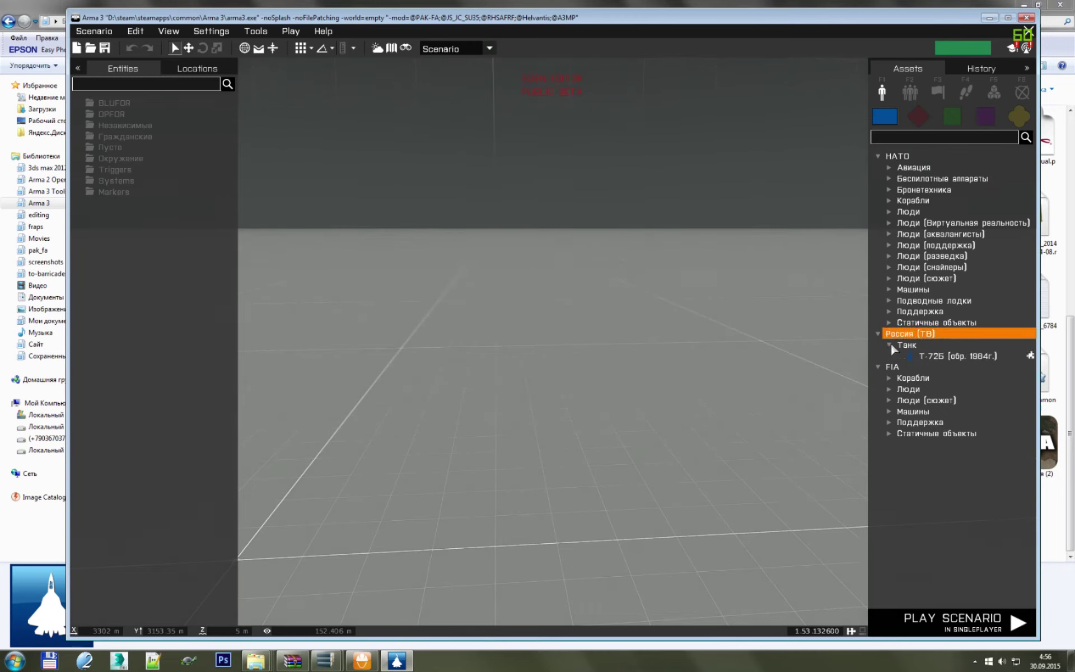
click(938, 356)
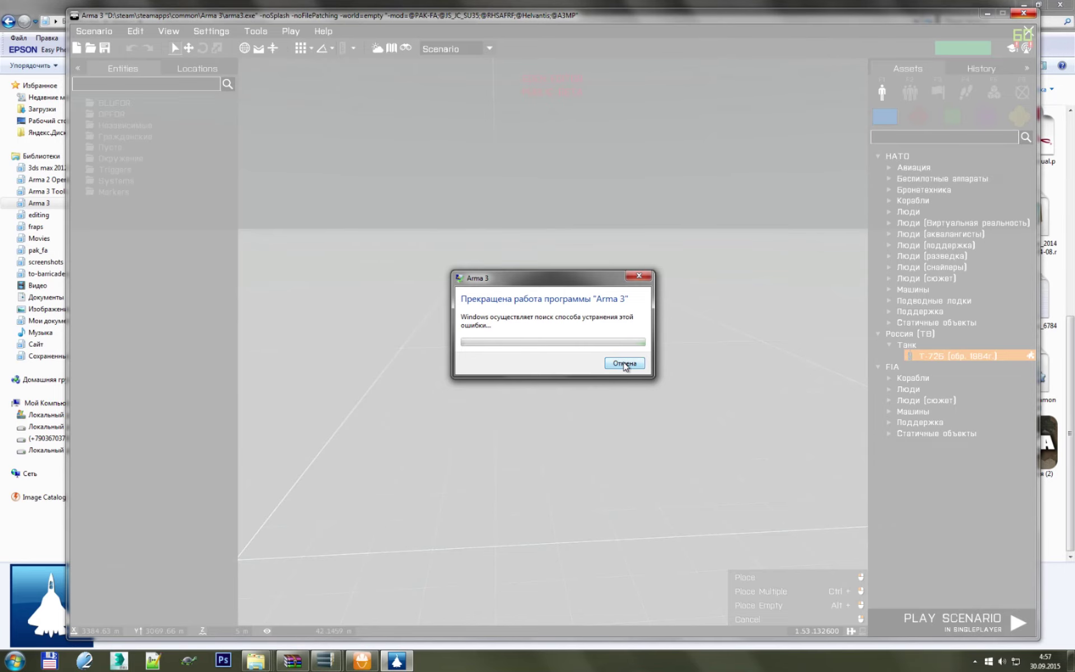
- Dismiss the Arma 3 crash report and browse to the Arma 3 (C:) library folder
click(625, 362)
scroll(642, 376, up, 2)
scroll(465, 313, up, 3)
scroll(392, 291, down, 5)
scroll(292, 251, up, 2)
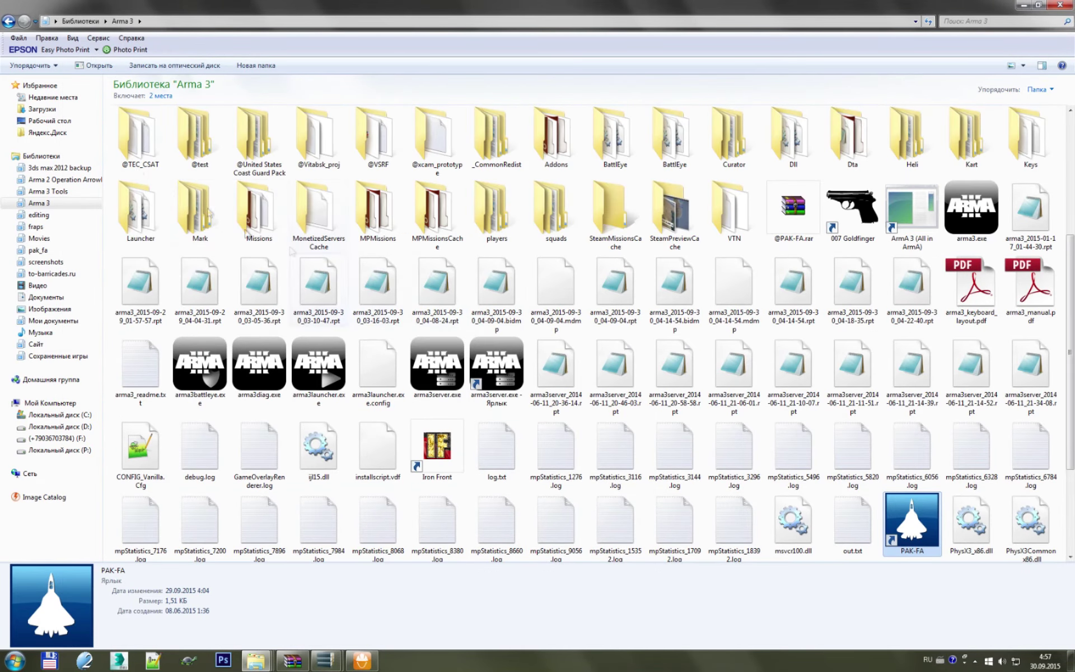
click(13, 203)
click(50, 226)
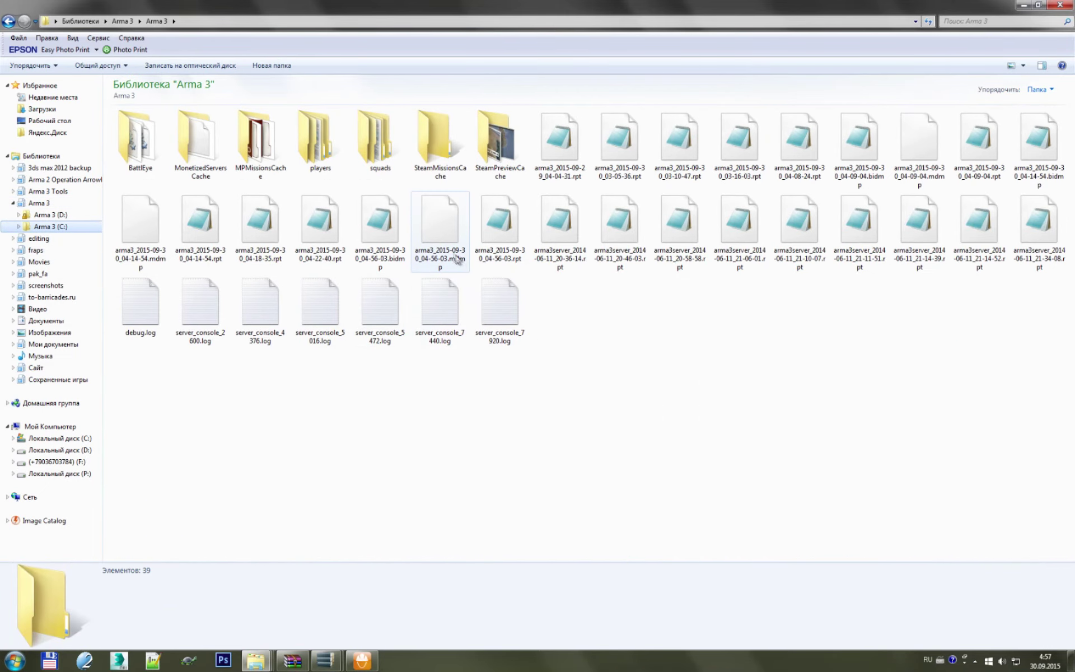
mouse_move(257, 660)
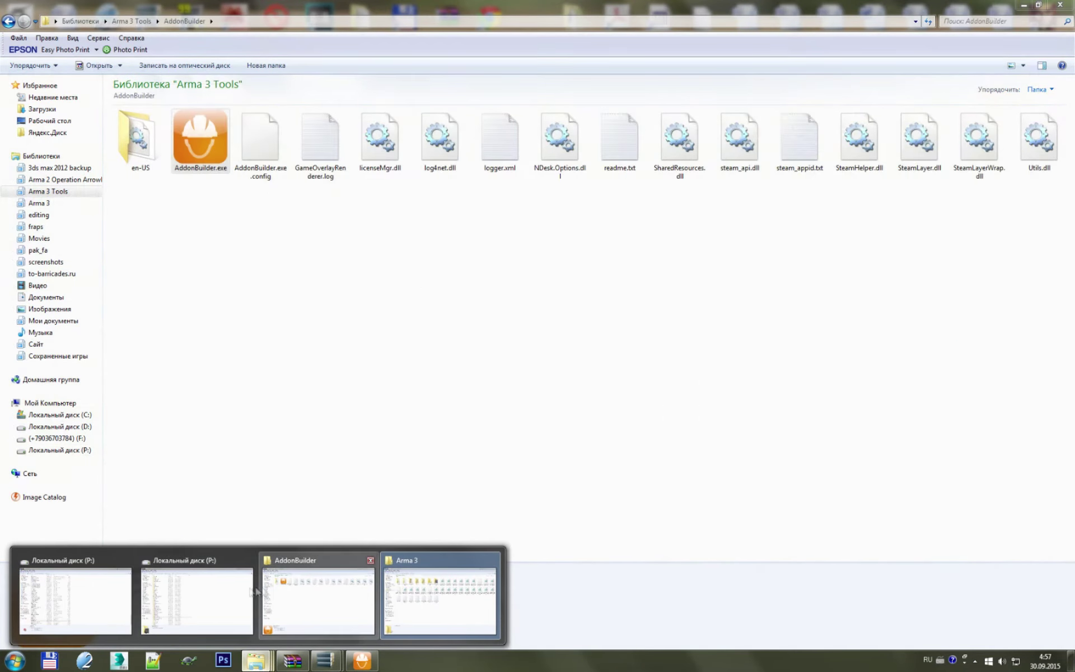
- Open the log arma3_2015-09-30_04-56-03.rpt in Notepad
click(420, 600)
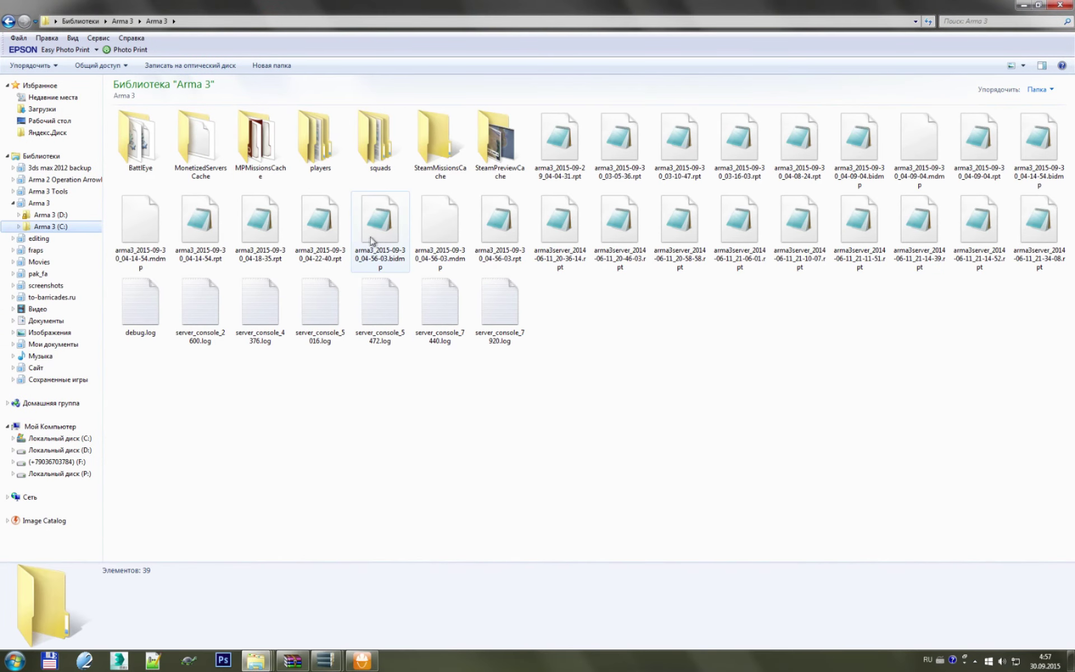
click(344, 246)
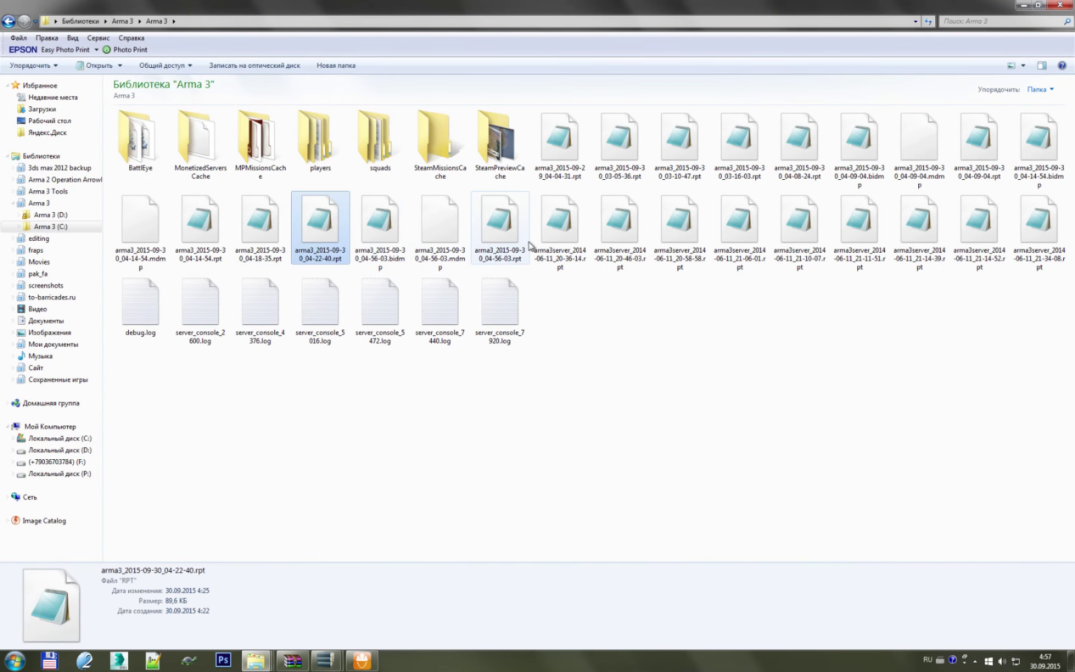
double_click(507, 238)
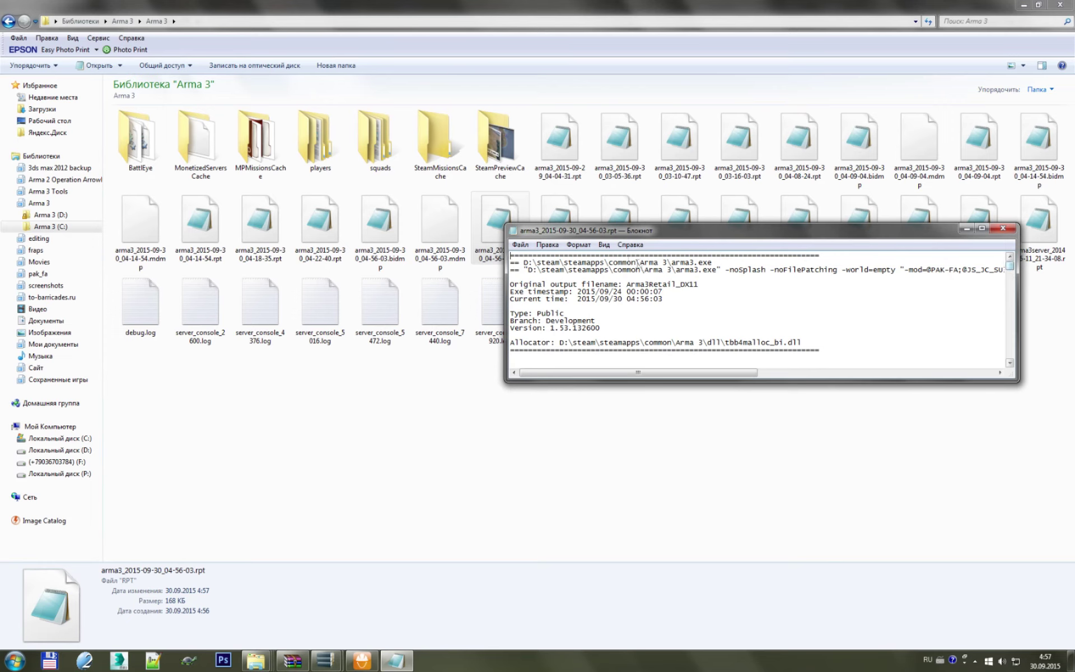
- Search the log for 'rtx' until the warning that rhs_t72b_a.p3d cannot be opened
click(547, 245)
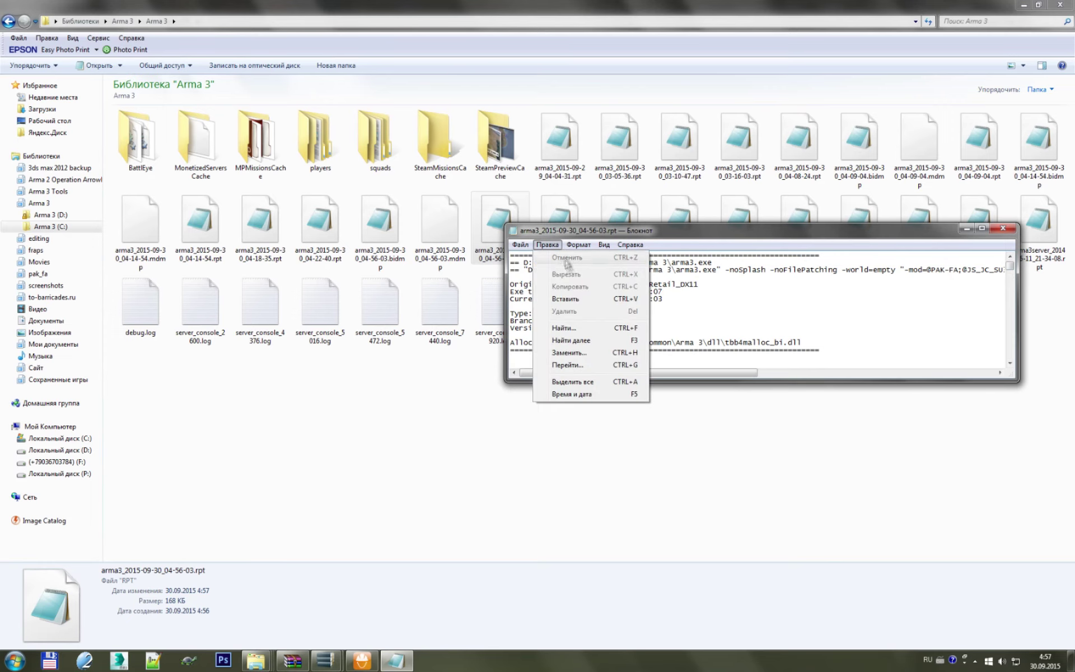
click(580, 329)
text(e)
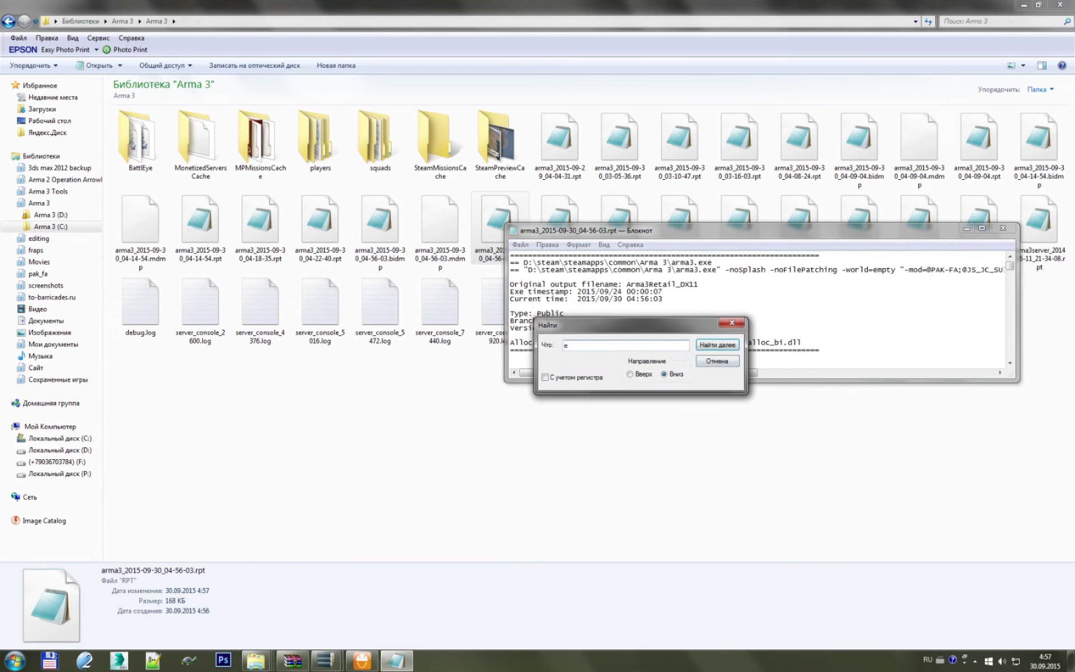
text(x)
click(720, 345)
drag(702, 329, 708, 191)
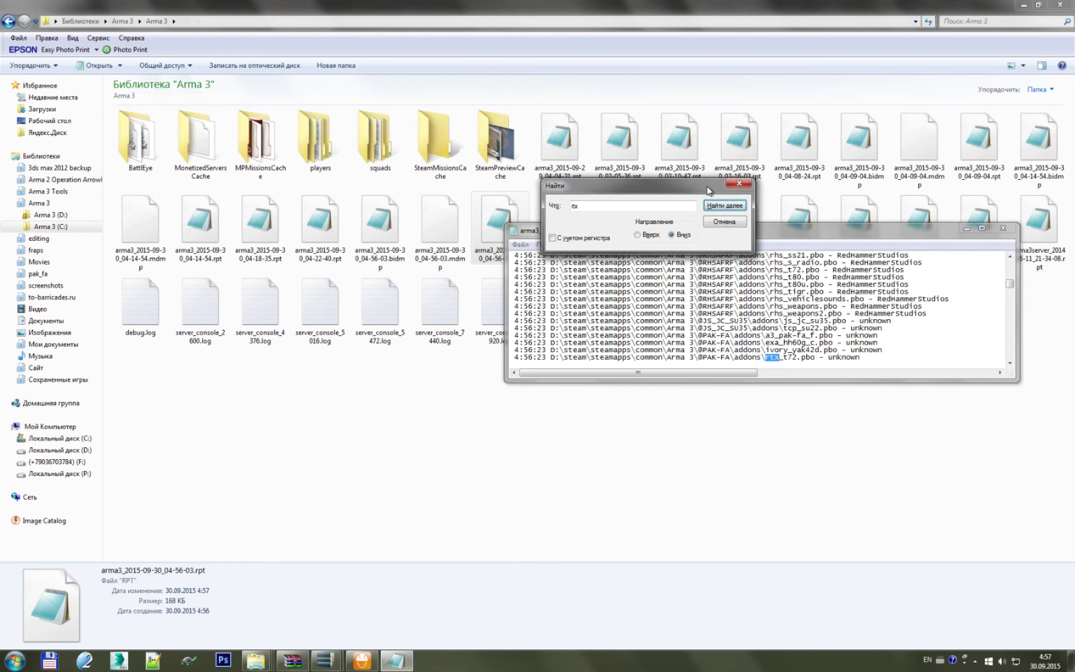
click(735, 208)
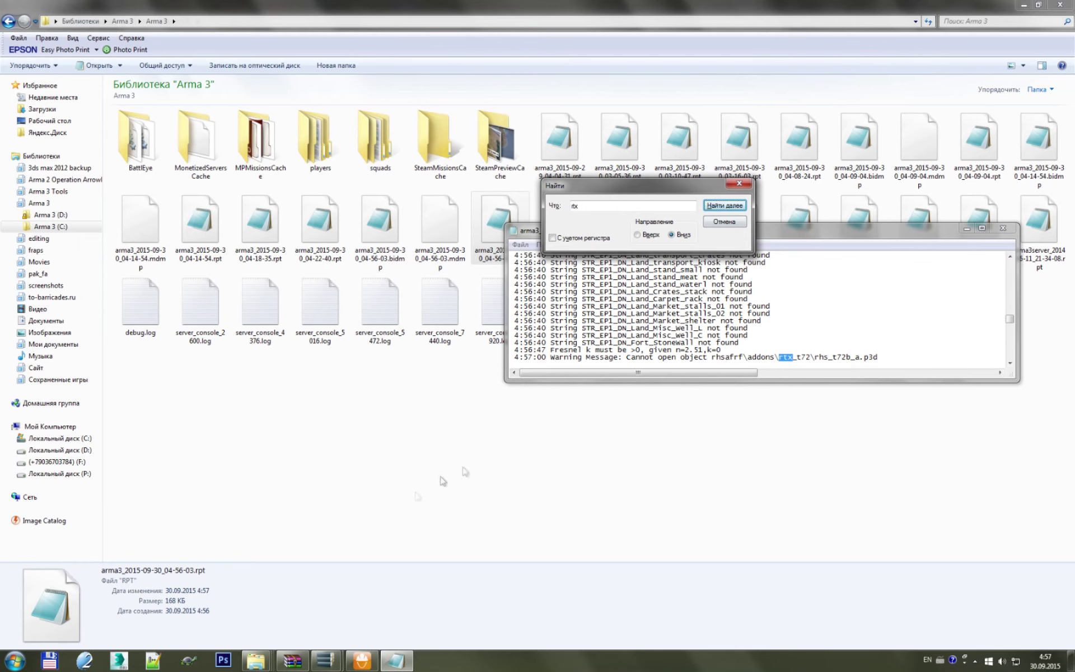
click(256, 661)
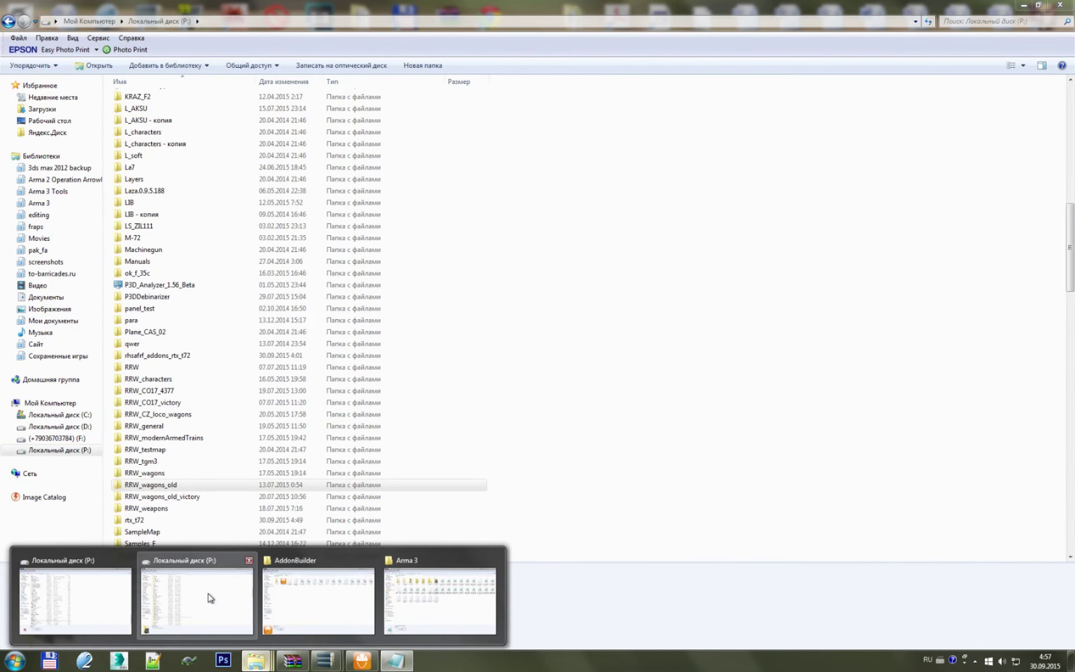
- Launch Addon Builder and set the AddonPrefix to rhsafrf\addons\rtx_t72
click(319, 600)
double_click(201, 140)
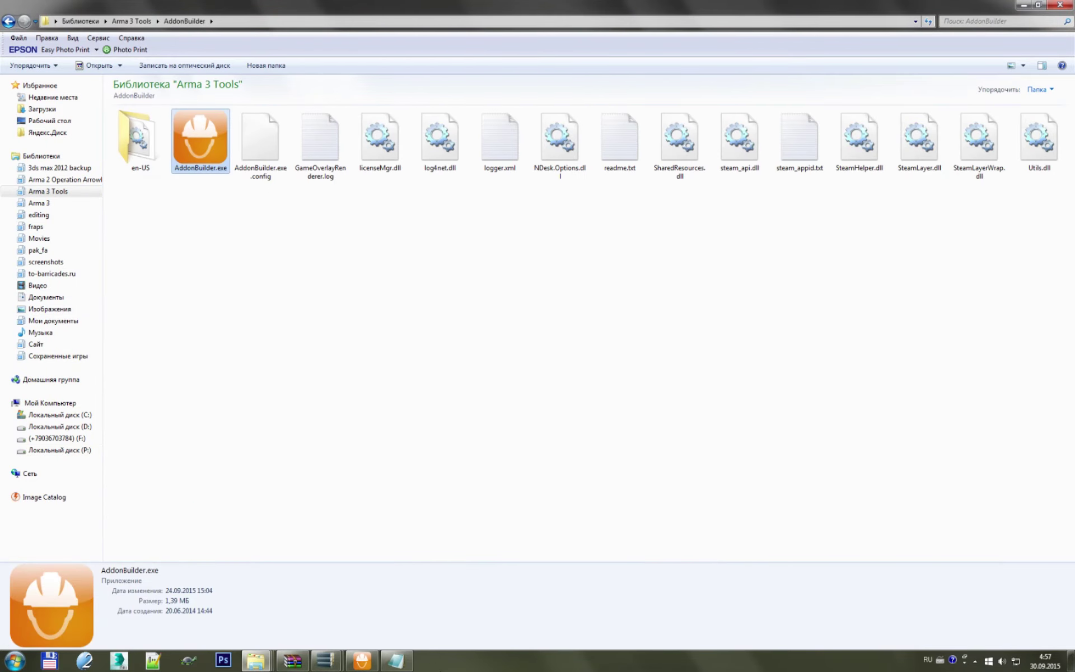
click(610, 339)
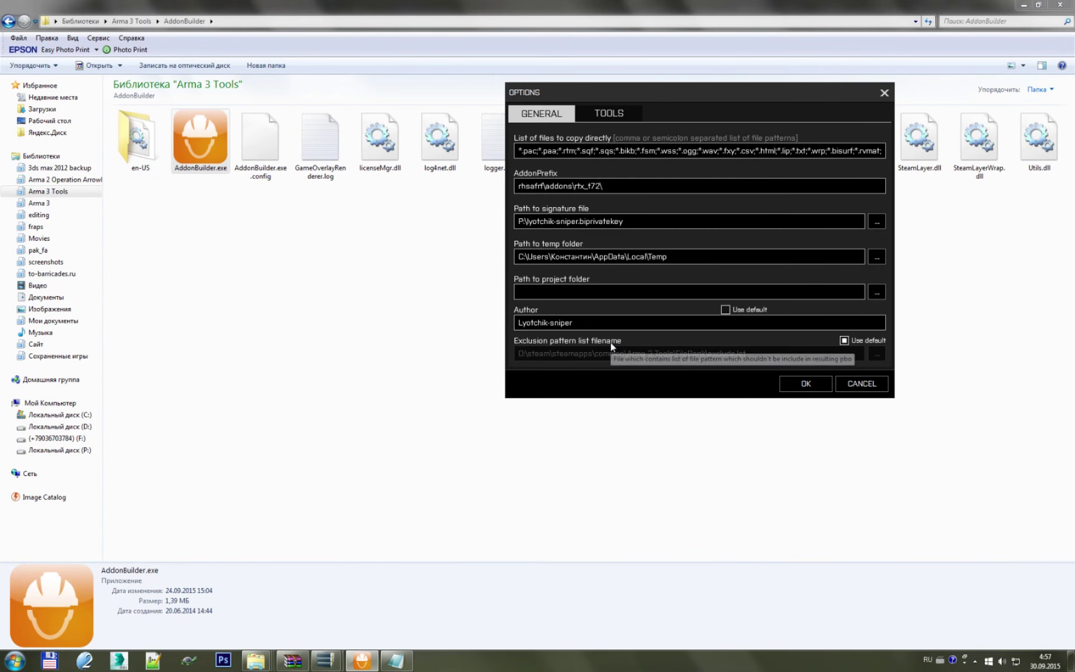
click(624, 186)
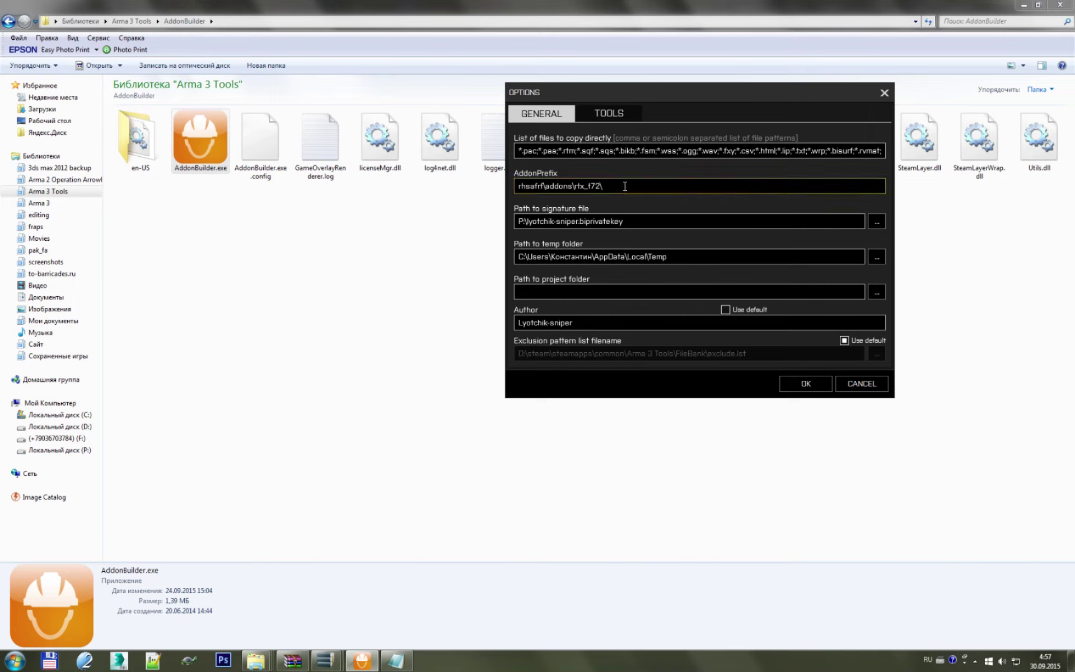
click(790, 381)
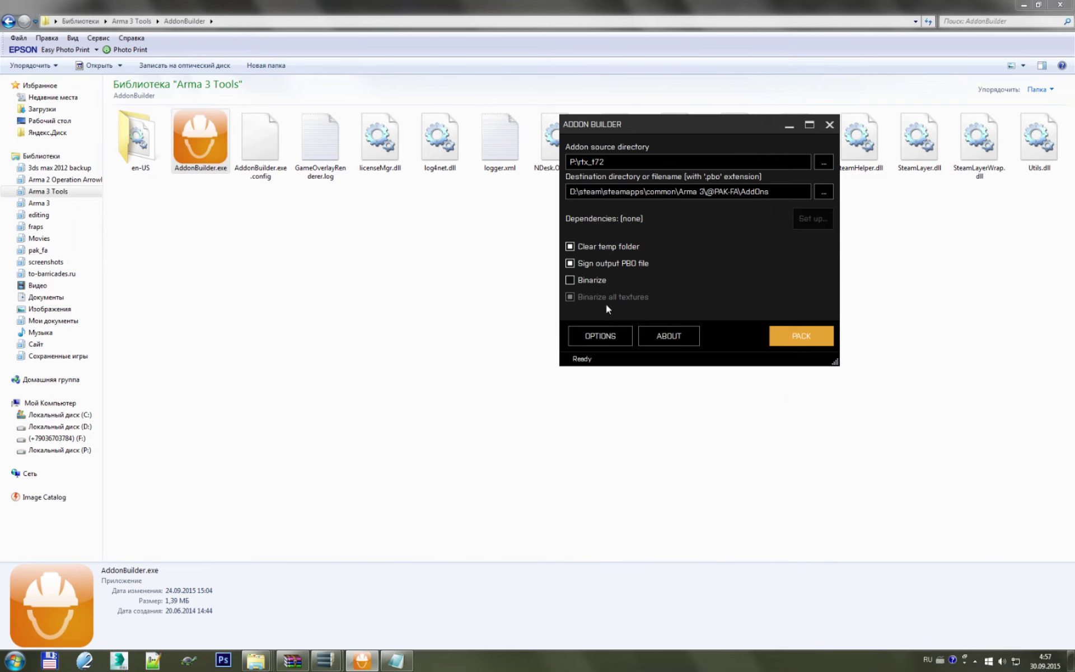
click(619, 339)
click(604, 185)
click(798, 386)
click(795, 338)
click(637, 356)
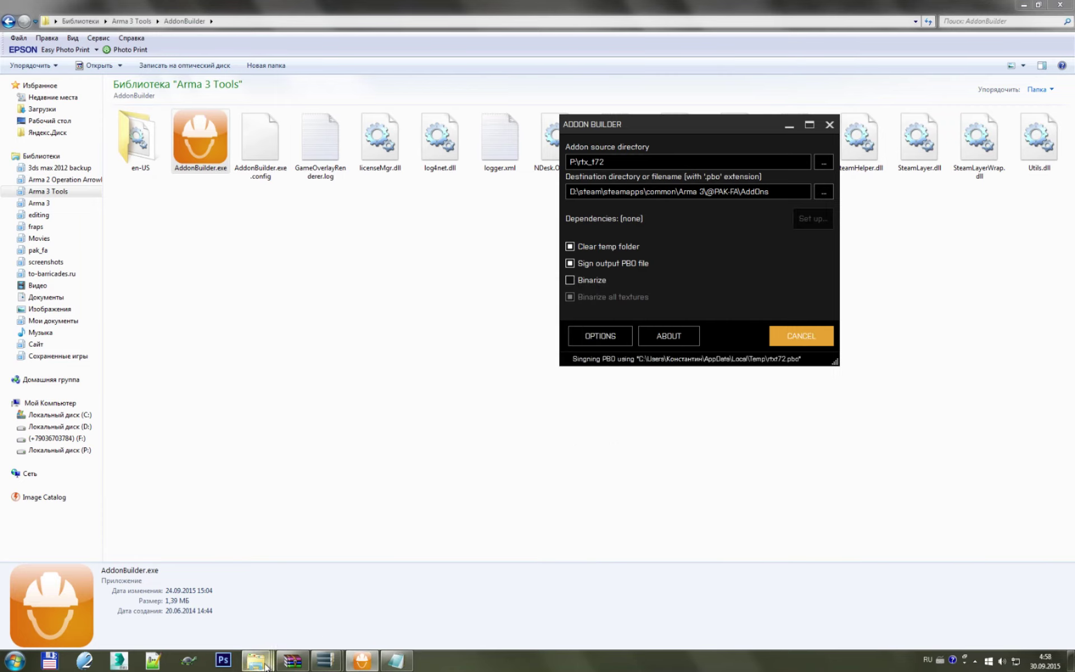
click(566, 350)
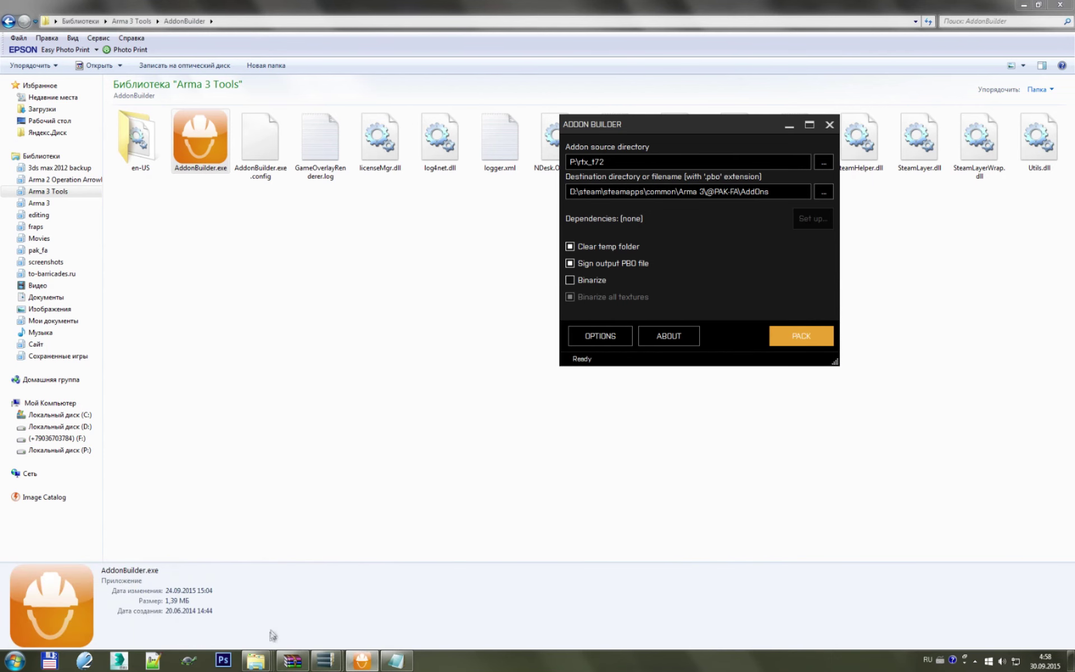
click(396, 632)
click(49, 215)
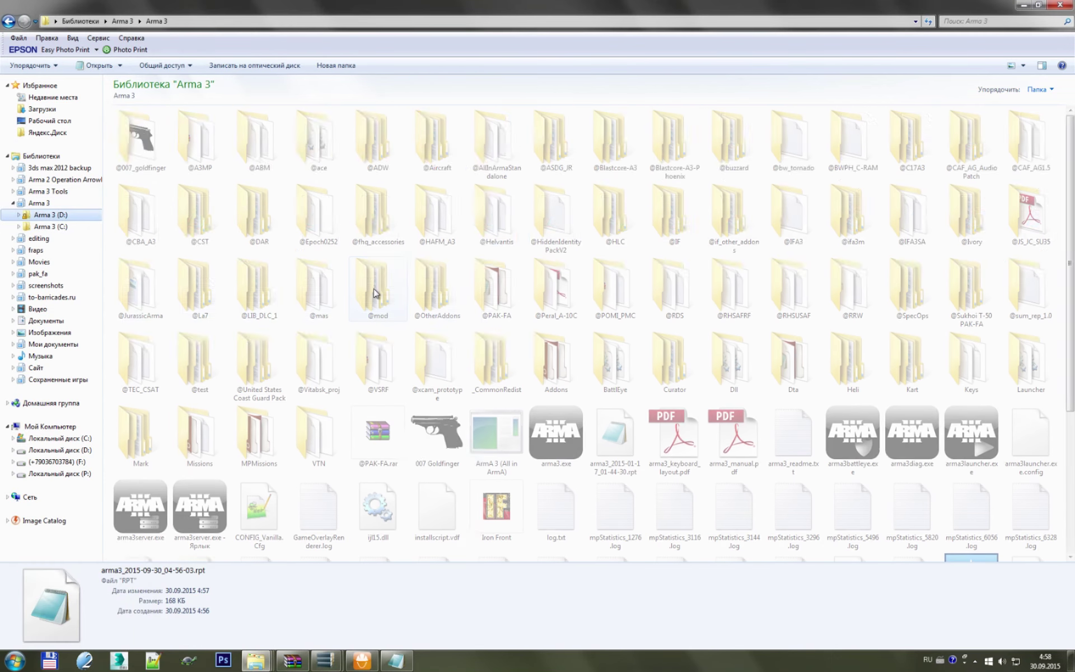
click(401, 279)
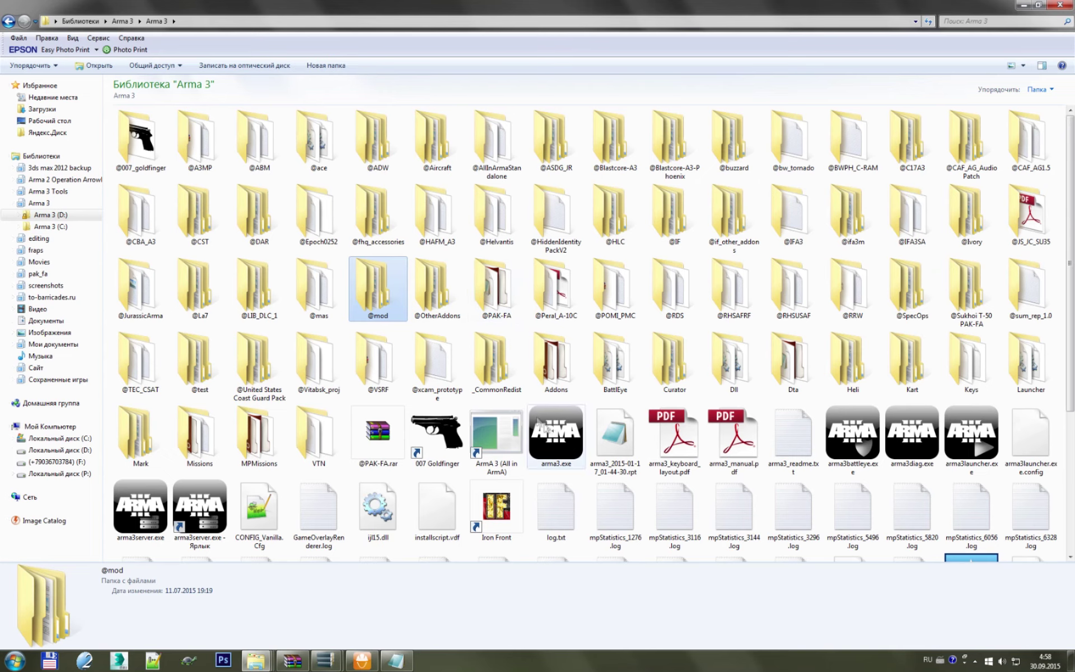
double_click(488, 307)
click(146, 153)
double_click(145, 153)
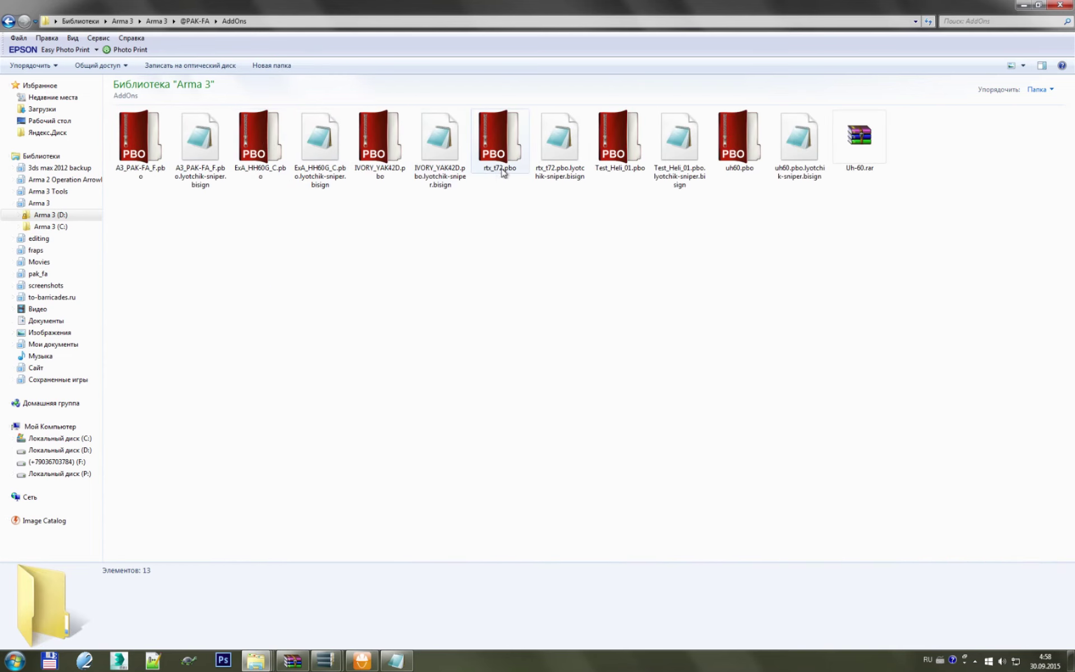
- Confirm in PBO Manager that rtx_t72.pbo has the rhsafrf\addons\rtx_t72 prefix, then close it
click(497, 143)
right_click(501, 162)
click(534, 169)
mouse_move(361, 661)
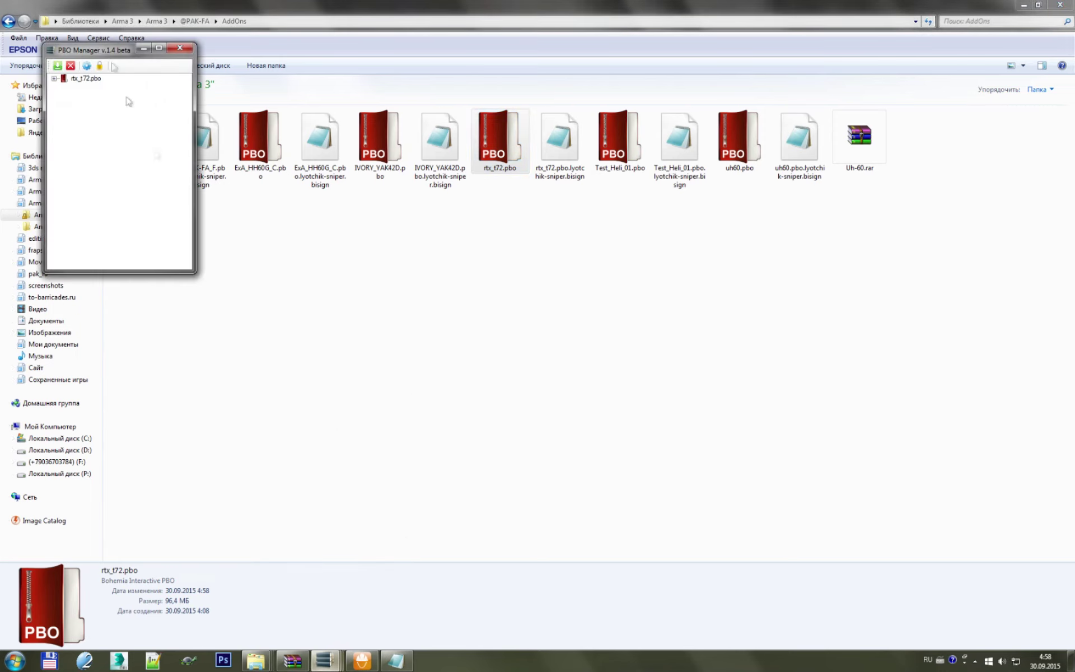
click(87, 66)
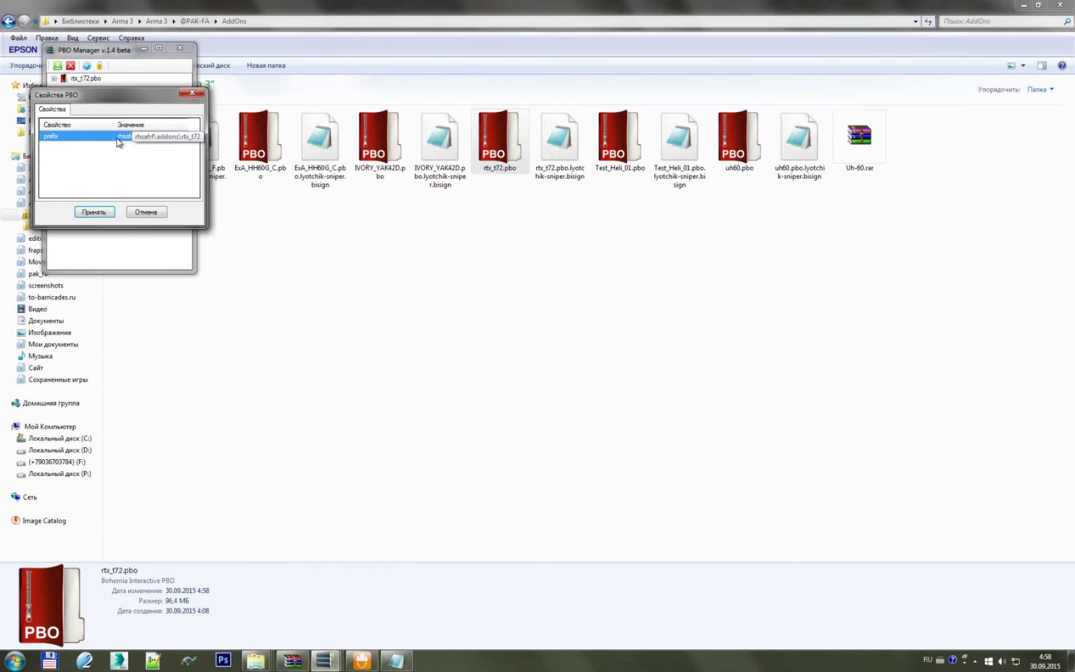
click(192, 93)
click(179, 48)
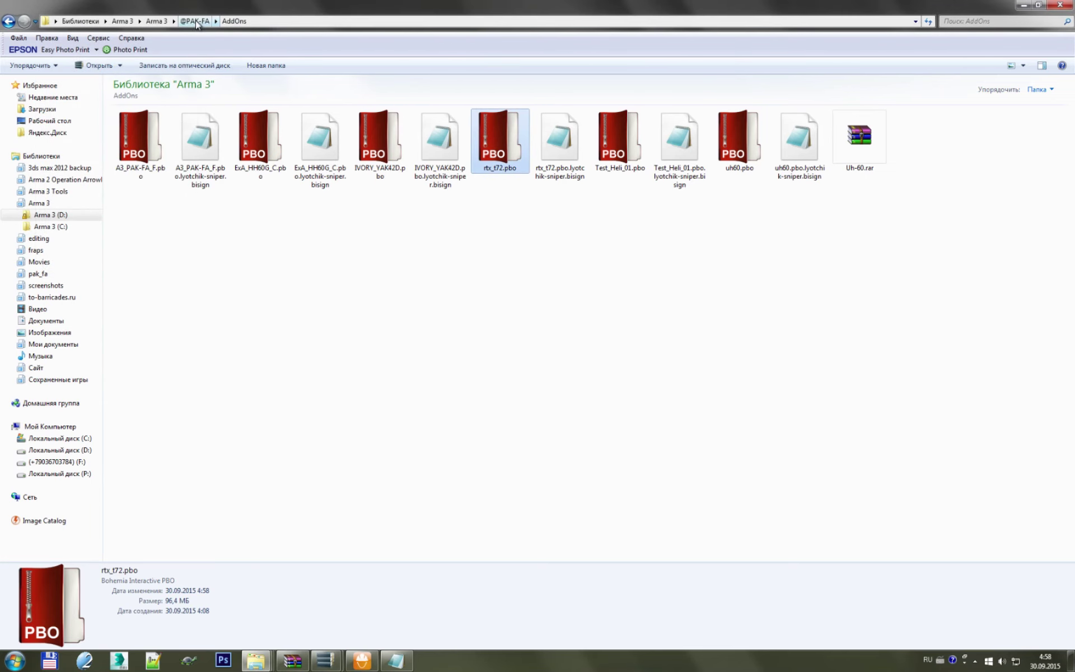
click(157, 21)
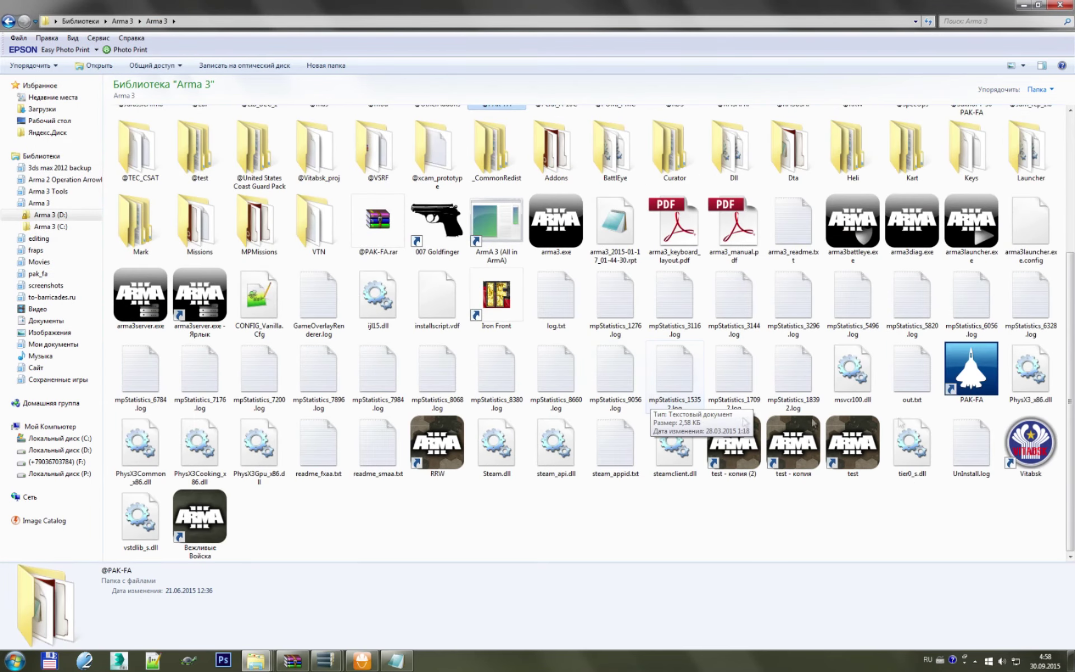
right_click(966, 380)
click(964, 371)
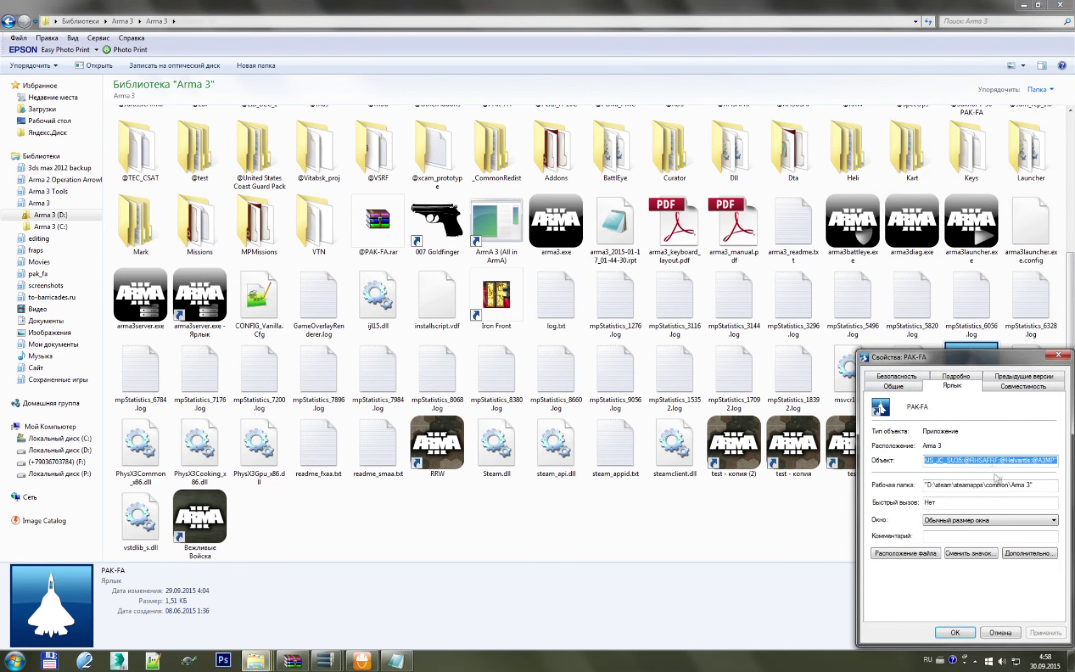
drag(1056, 462, 1003, 463)
key(Delete)
click(1033, 633)
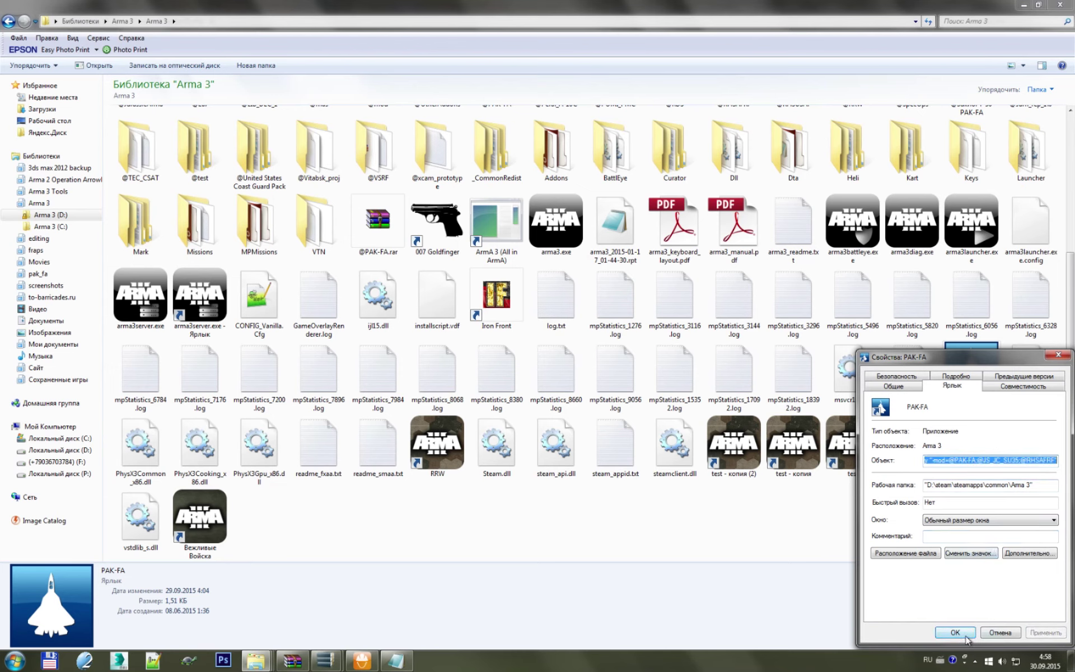
click(956, 632)
double_click(977, 378)
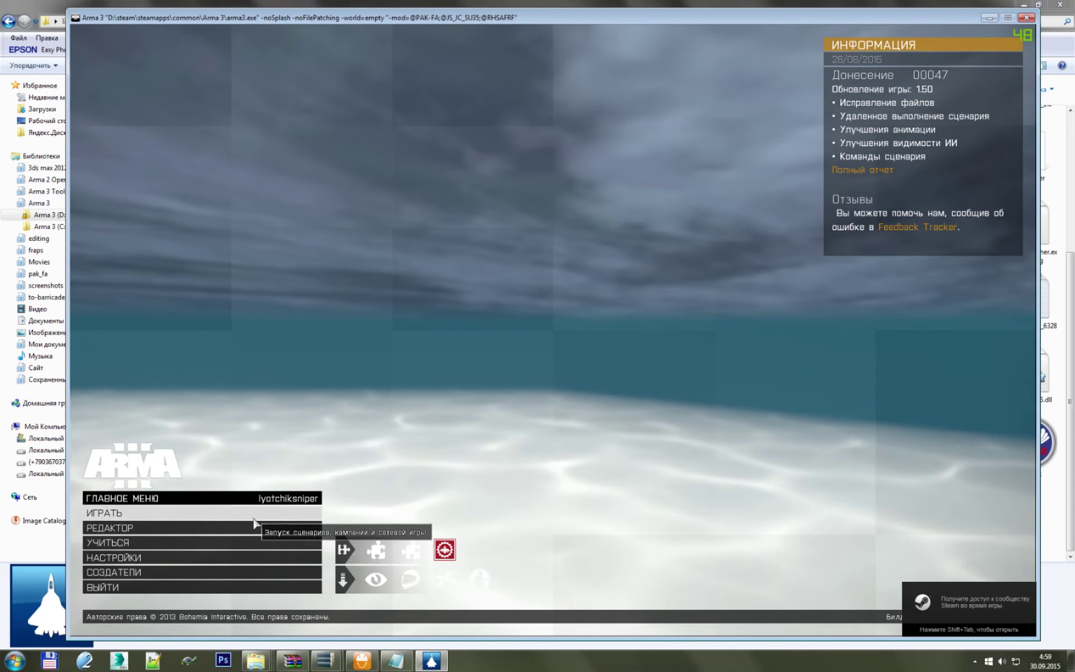
- Open Virtual Reality in the 3D editor and place a Т-72Б from Россия (ТВ) > Танк
click(255, 527)
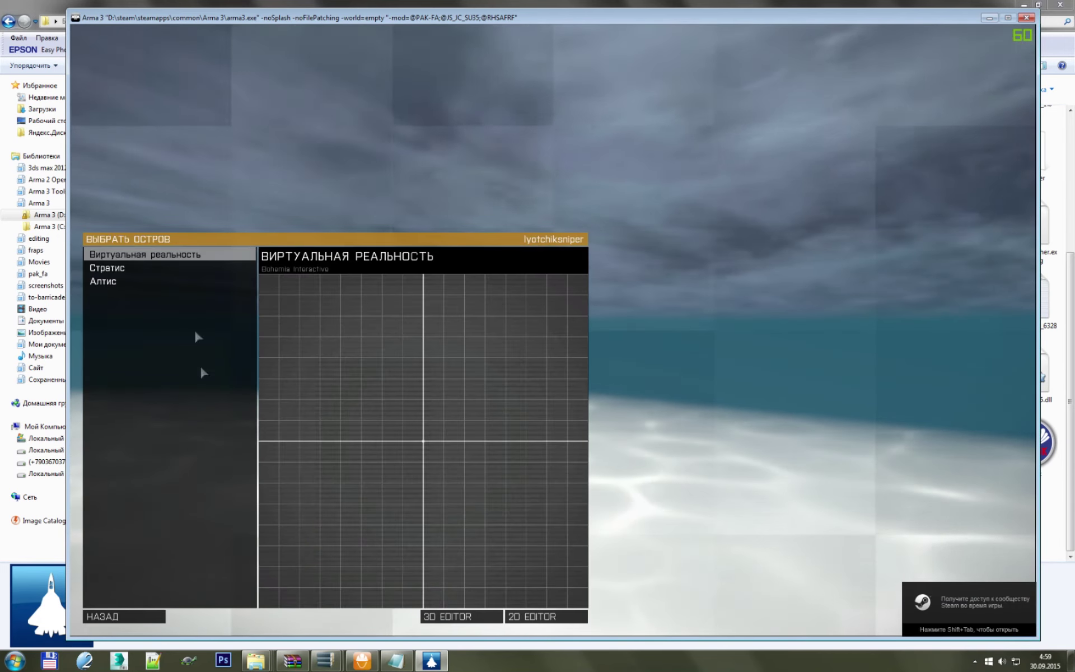
click(477, 620)
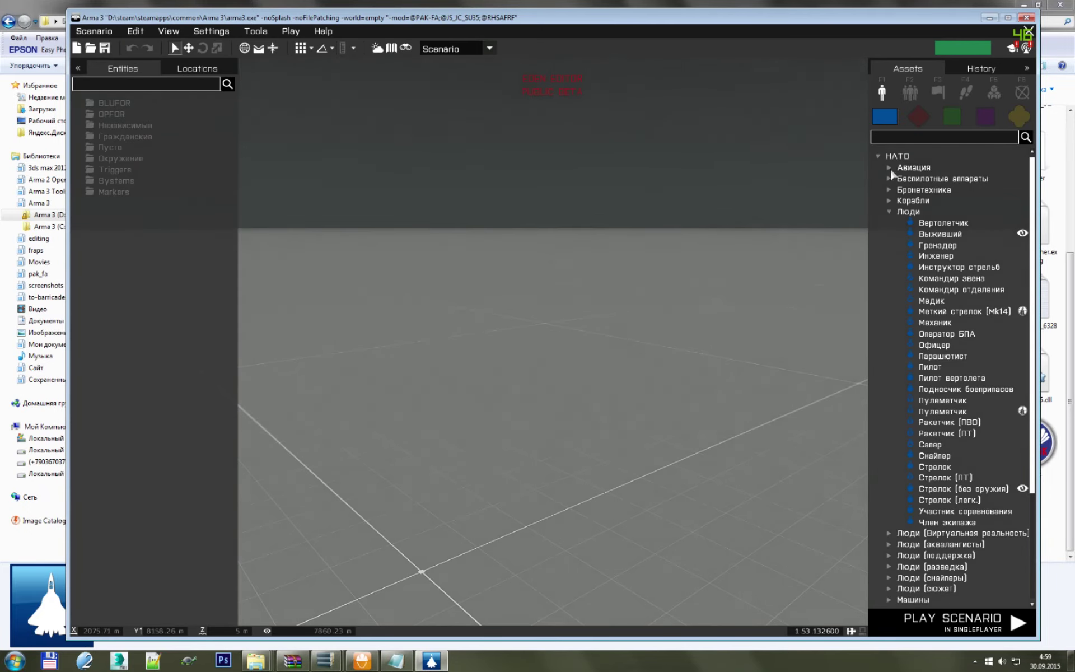
click(878, 156)
click(890, 178)
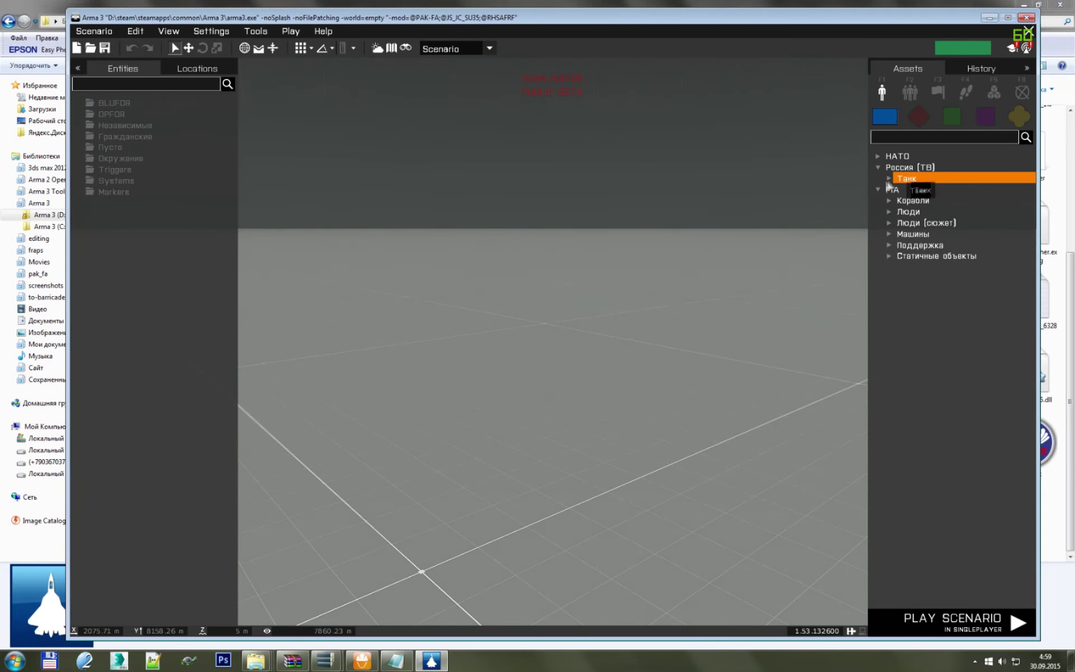
click(924, 191)
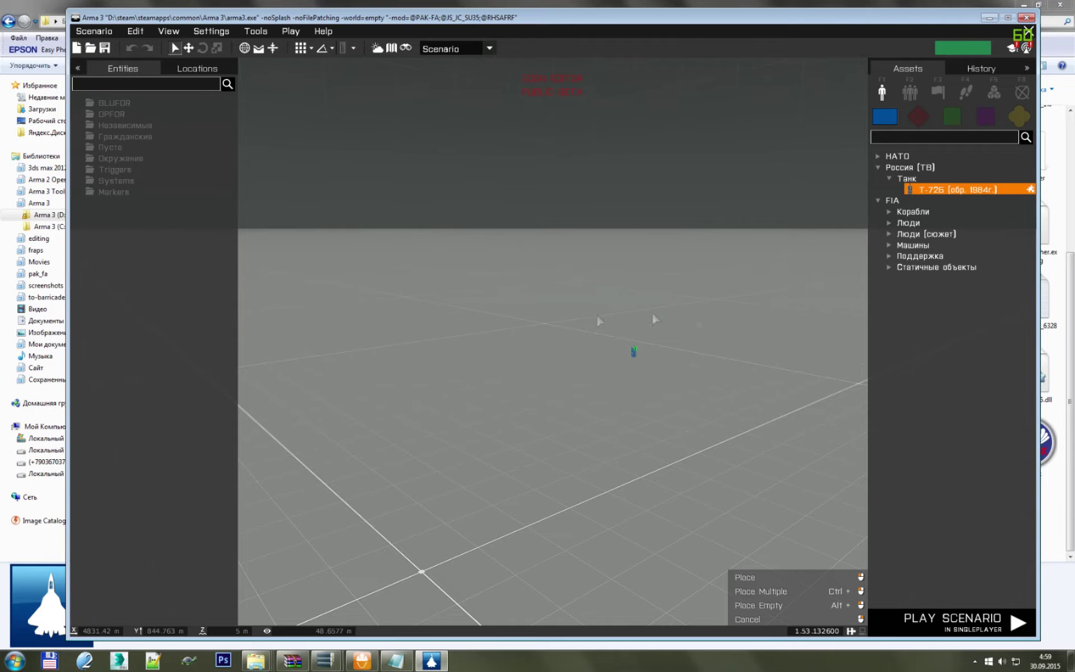
click(636, 344)
scroll(602, 448, up, 5)
scroll(504, 471, up, 5)
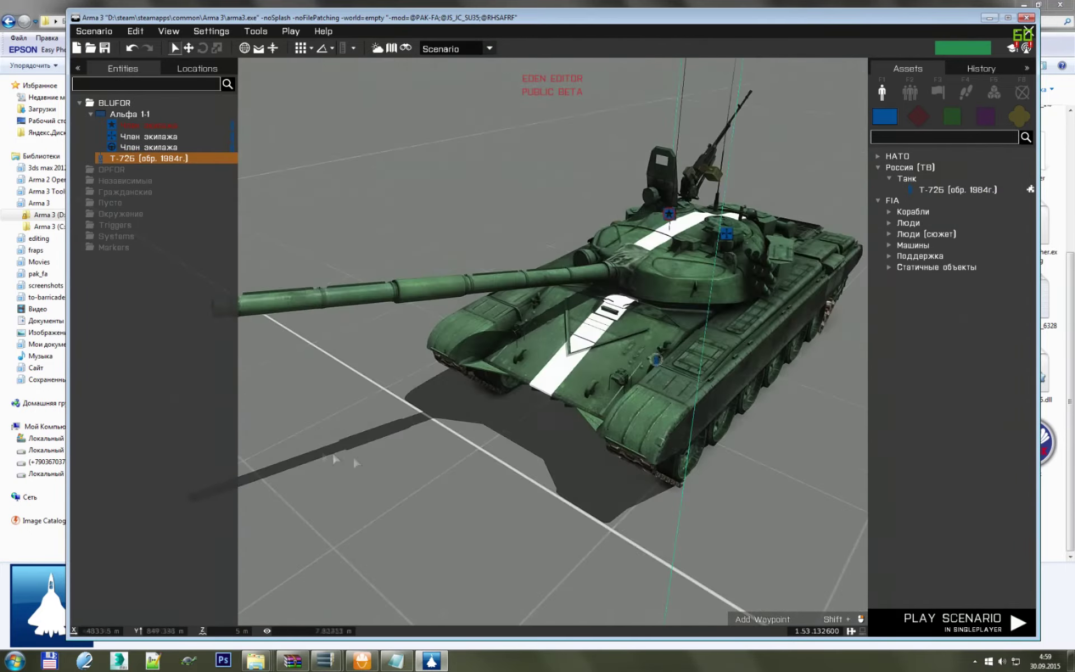
- Orbit around the Т-72Б and copy-paste a second crewed tank beside it
scroll(529, 503, up, 5)
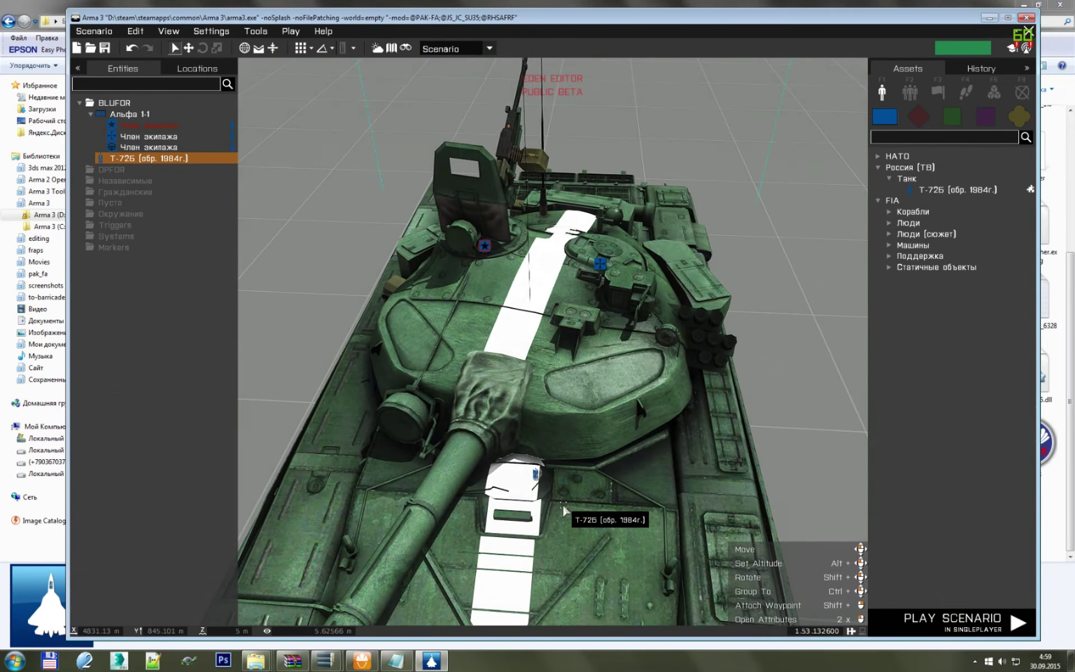
drag(563, 502, 462, 483)
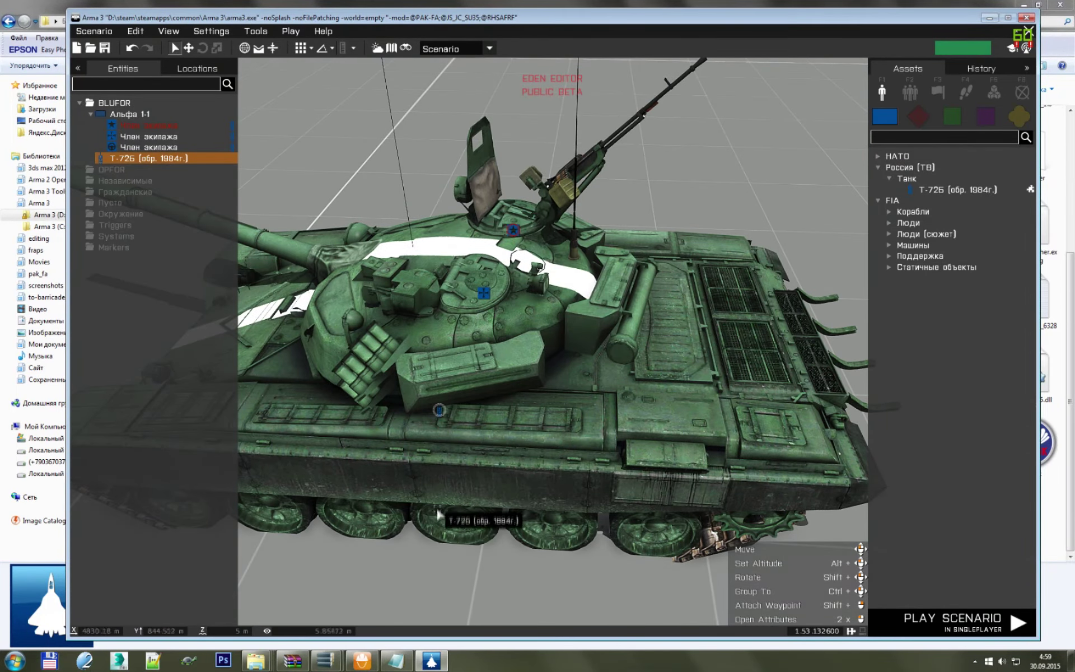
scroll(436, 505, down, 5)
scroll(585, 506, up, 3)
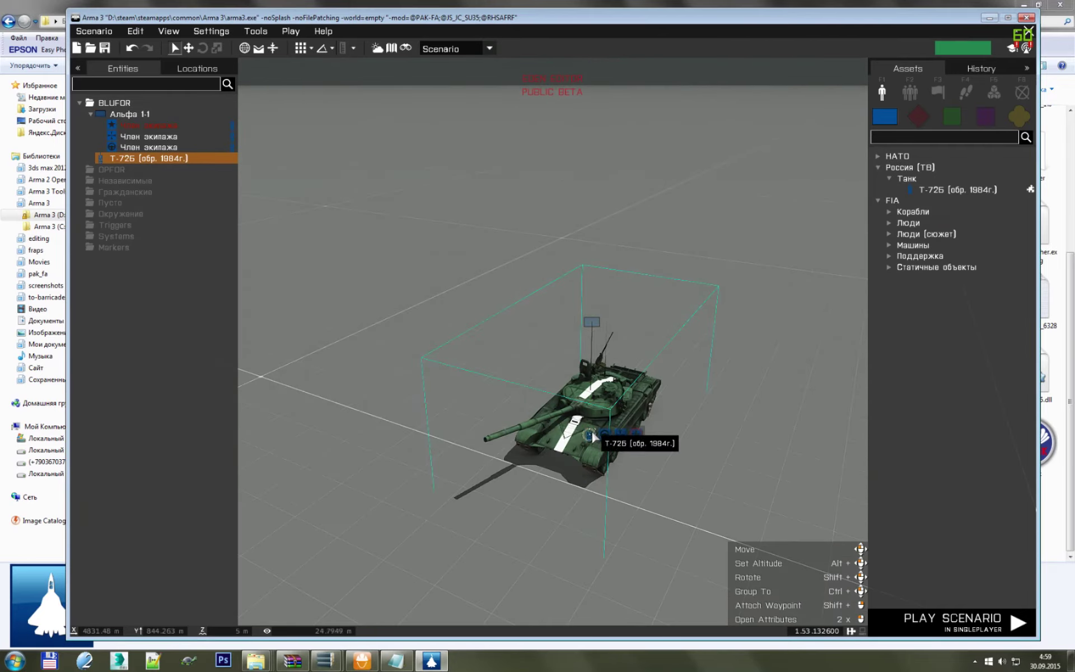
scroll(591, 430, up, 3)
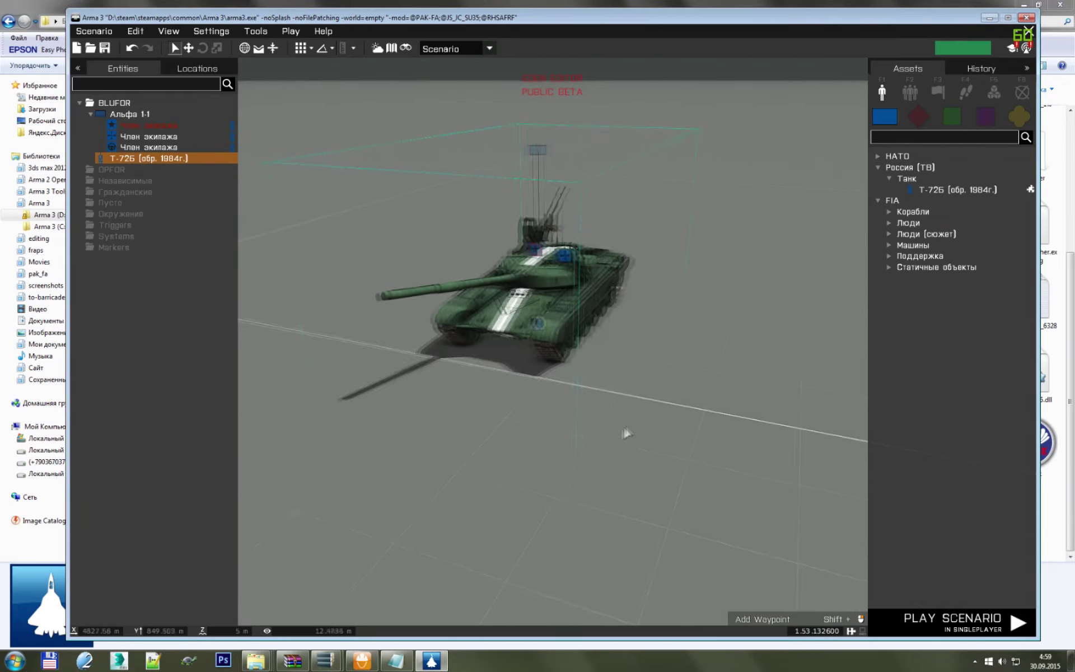
scroll(617, 425, up, 3)
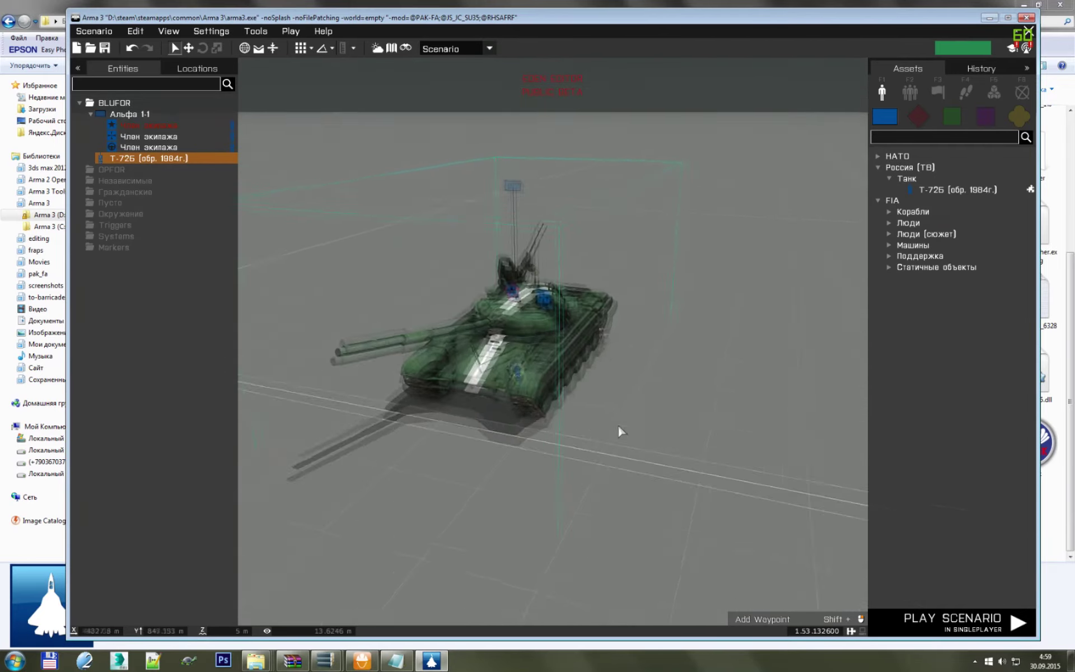
click(917, 115)
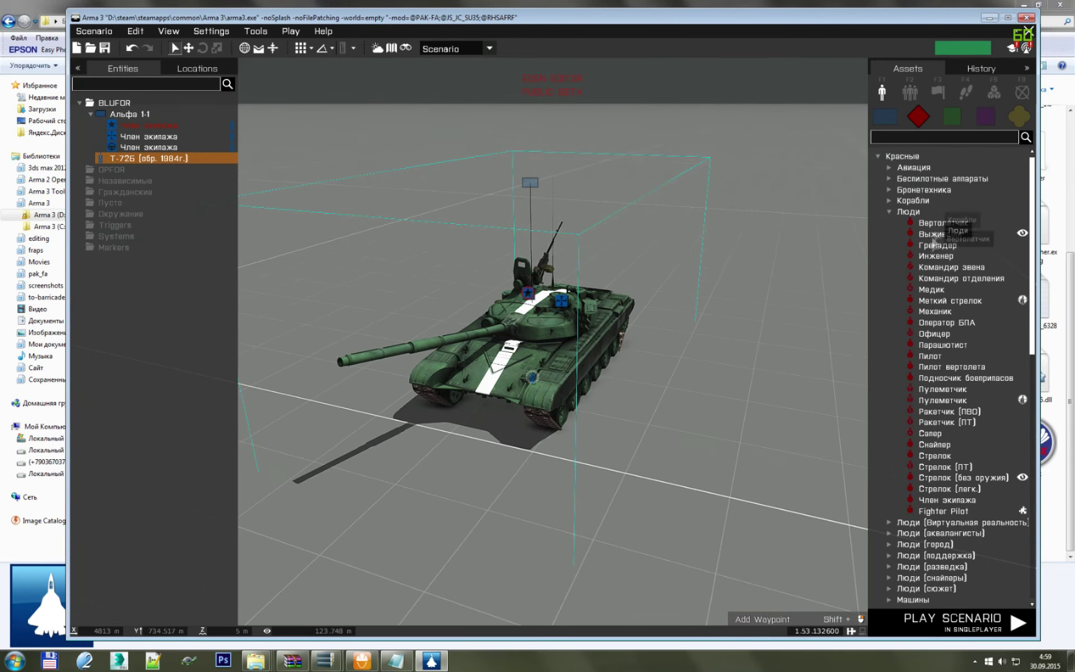
scroll(724, 303, down, 5)
scroll(626, 266, up, 3)
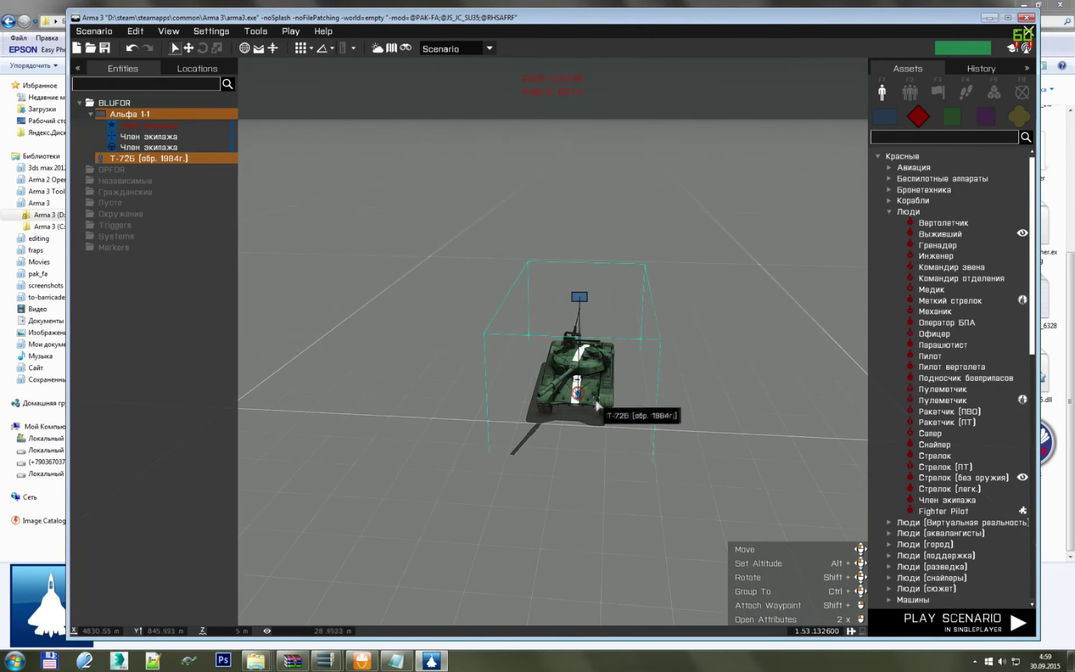
key(ctrl+c)
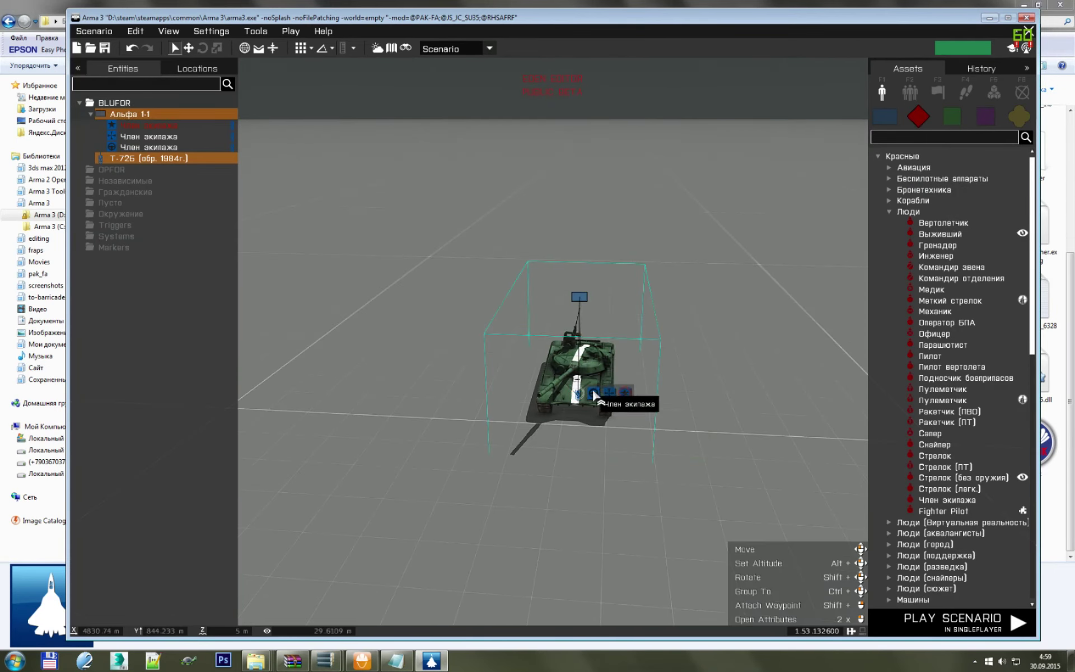
key(ctrl+v)
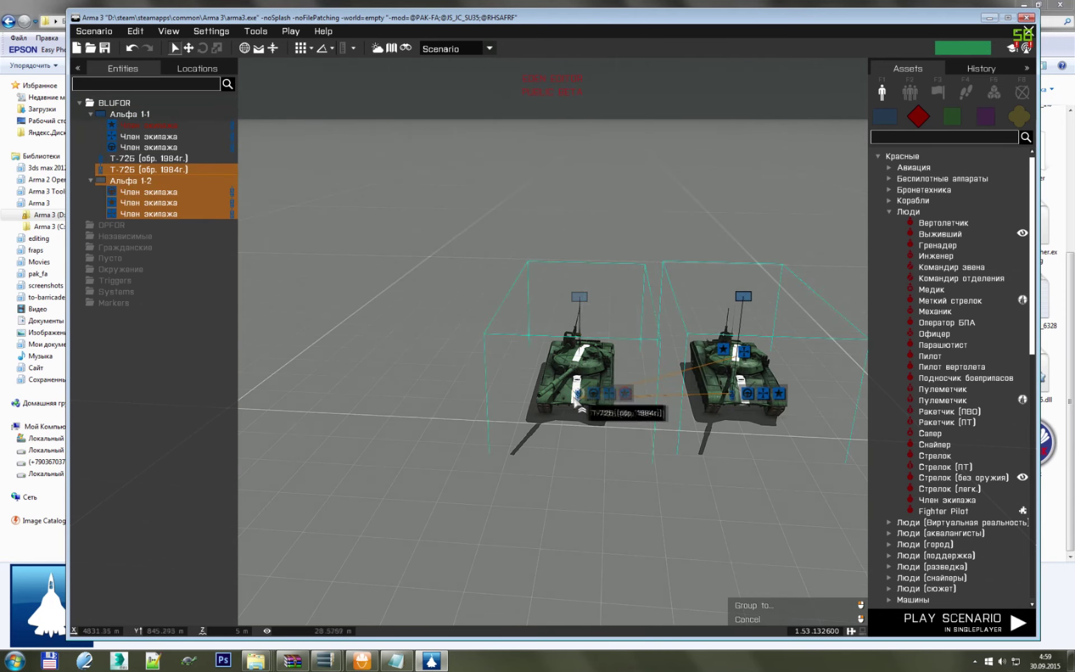
- Join the new tank's crew to group Альфа 1-1
ctrl+drag(731, 399, 583, 392)
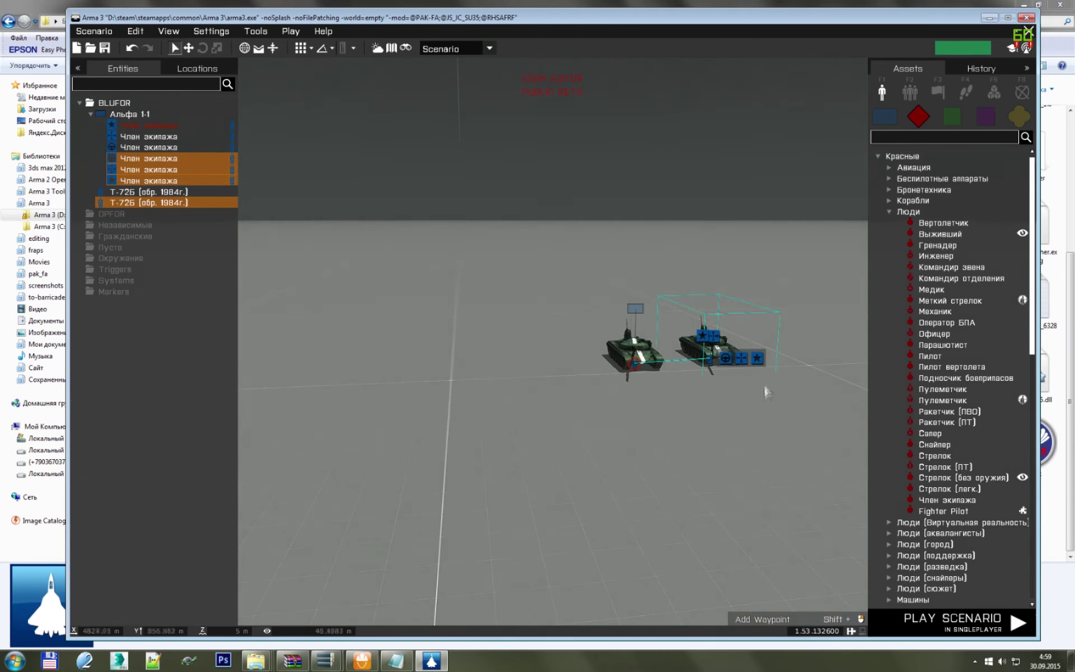
click(716, 373)
drag(728, 381, 671, 315)
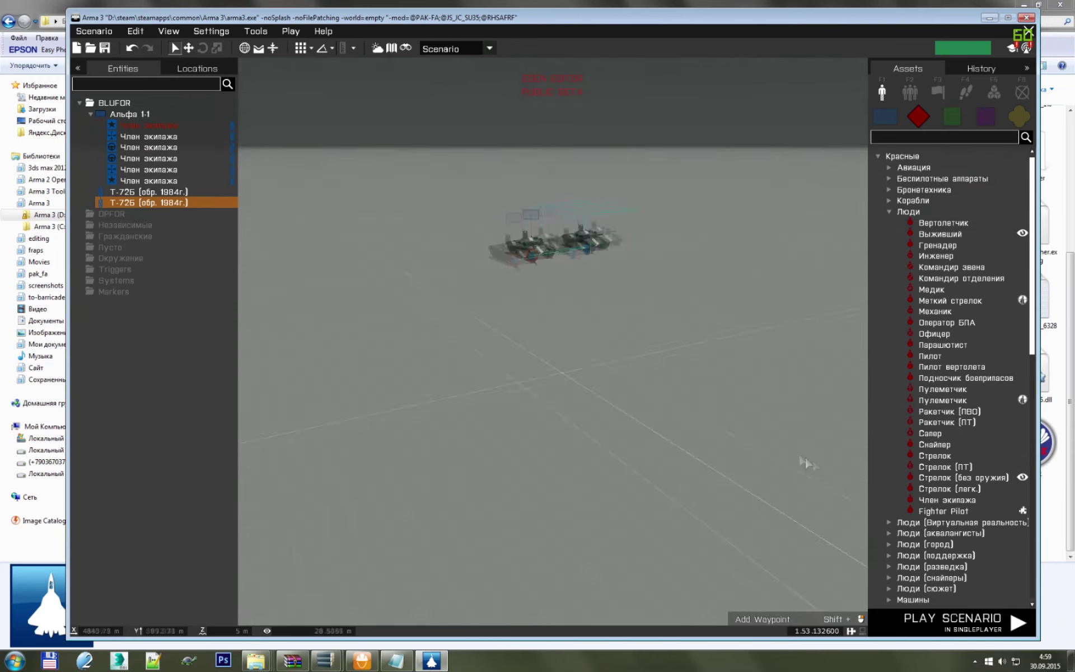
scroll(694, 324, down, 5)
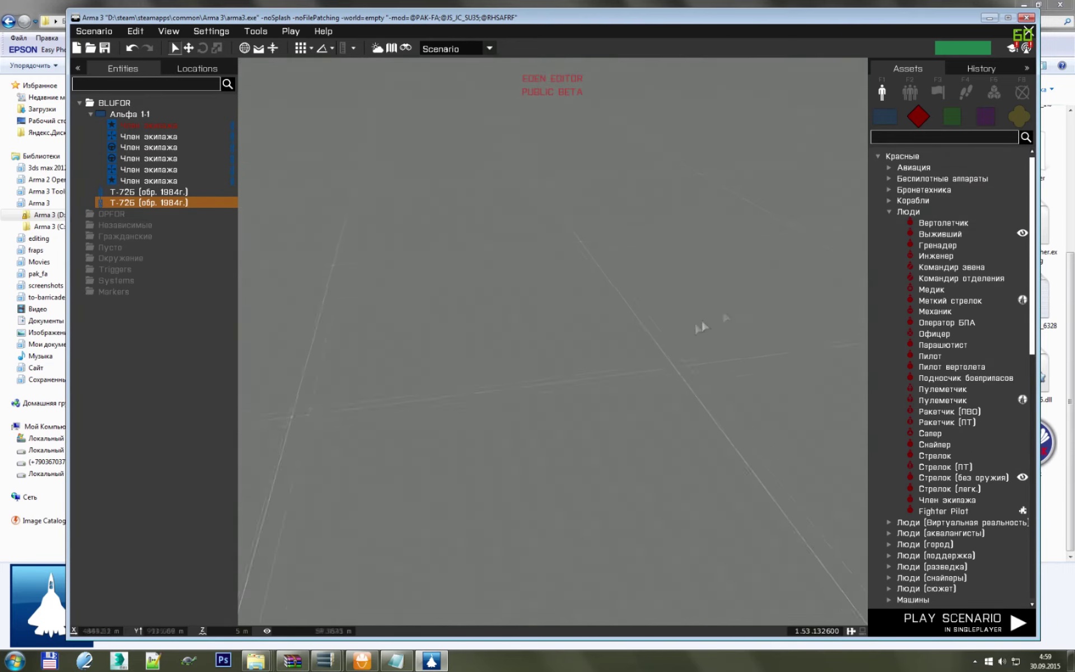
click(879, 156)
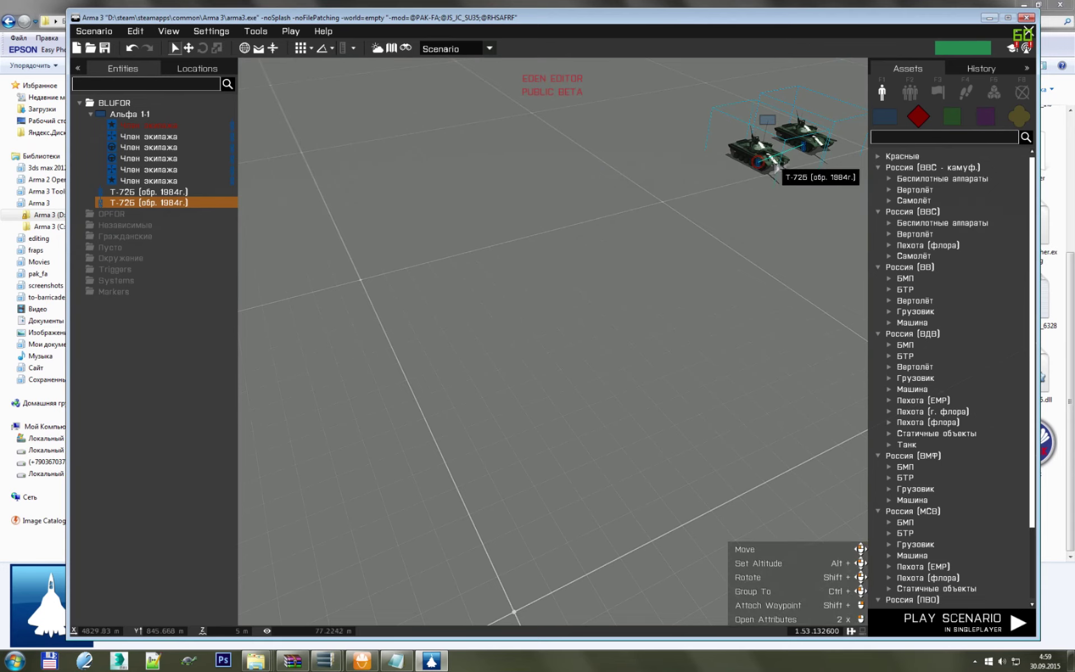
- Place two OPFOR T-72Б (обр. 1984г.) tanks side by side and link them into one group
right_click(801, 143)
click(867, 325)
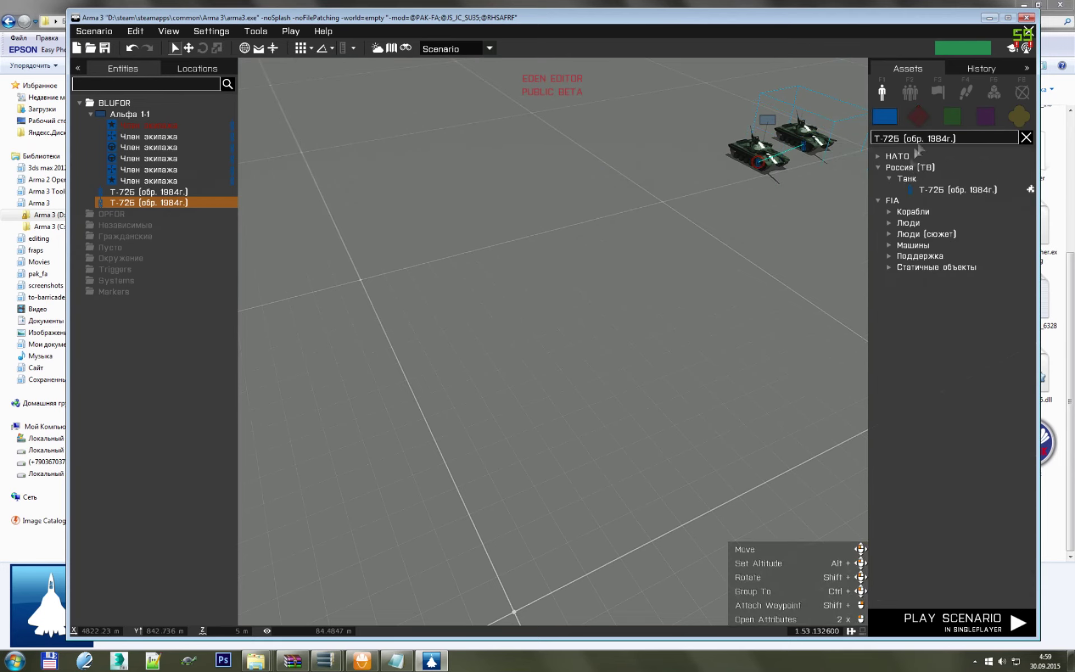
click(929, 179)
scroll(564, 344, down, 5)
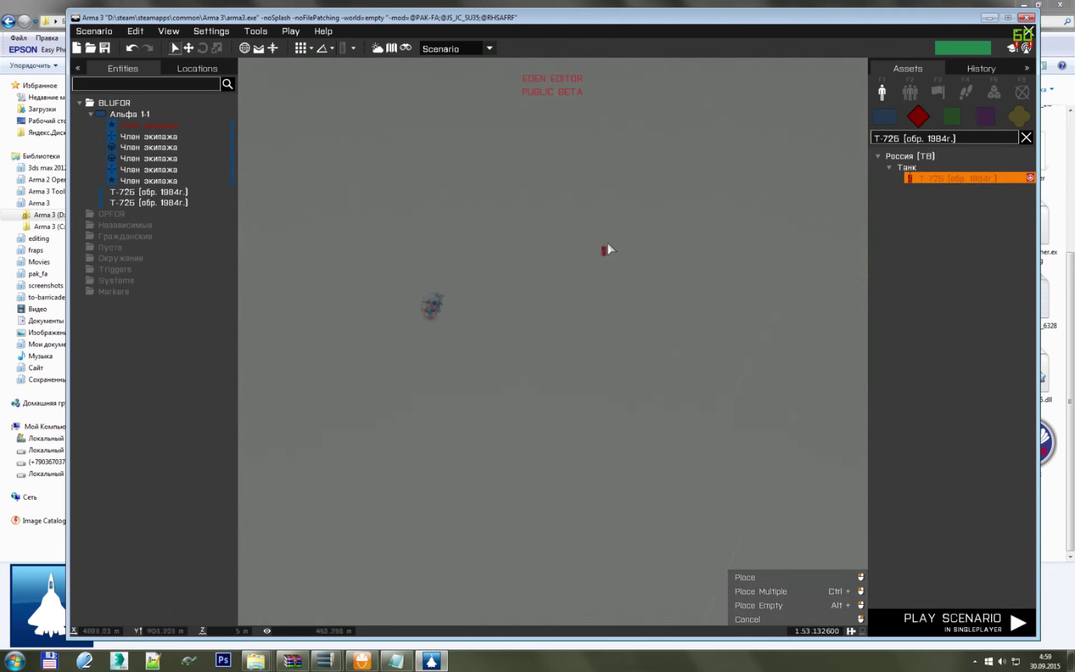
click(586, 429)
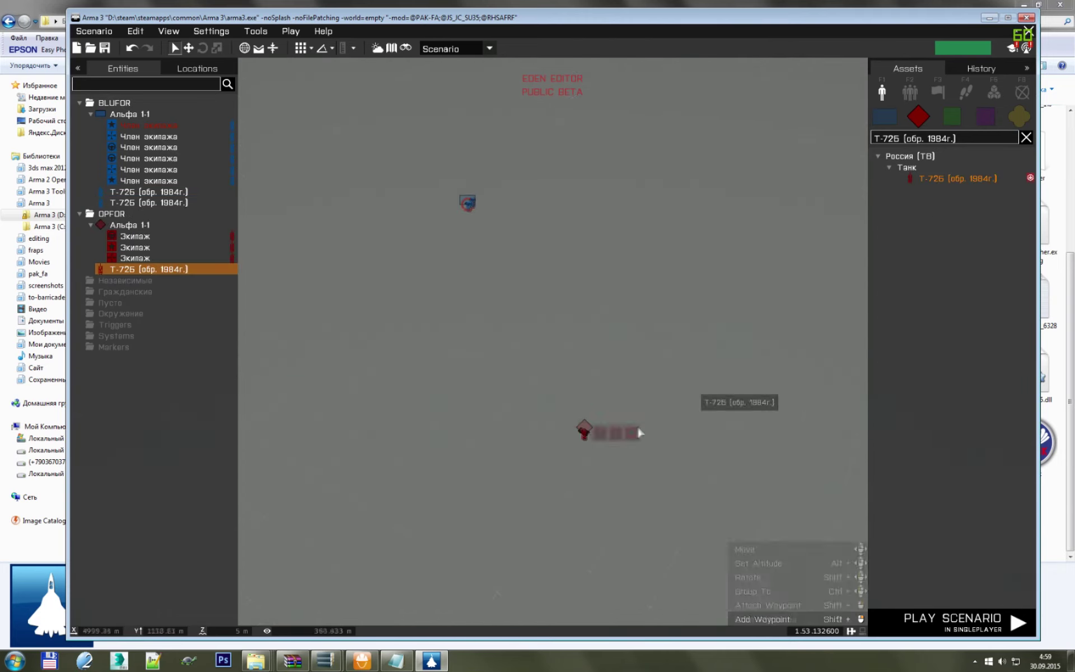
click(693, 461)
drag(694, 457, 578, 455)
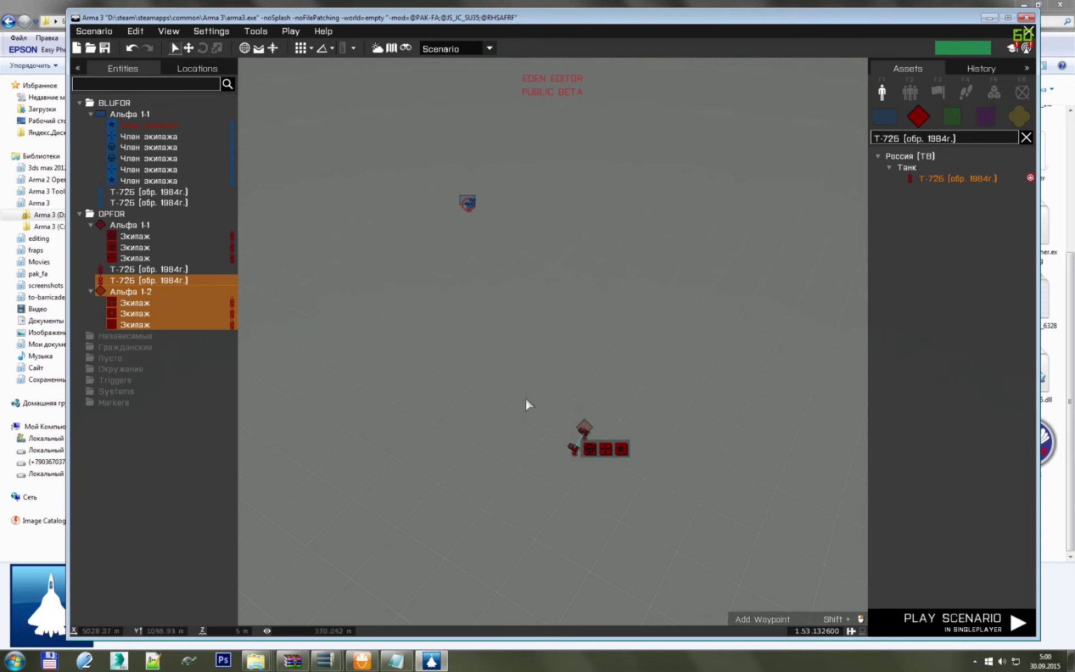
drag(578, 455, 584, 428)
click(567, 425)
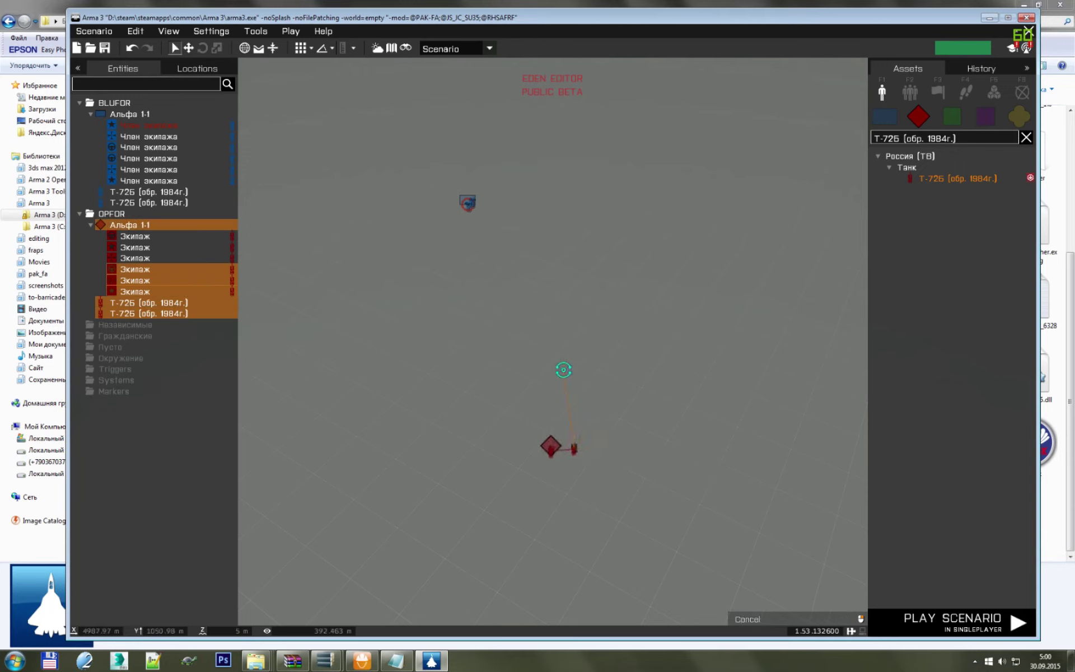
- Give the OPFOR and BLUFOR tank groups each a move waypoint, shifting BLUFOR left
shift+click(612, 225)
drag(392, 174, 539, 259)
drag(468, 202, 384, 196)
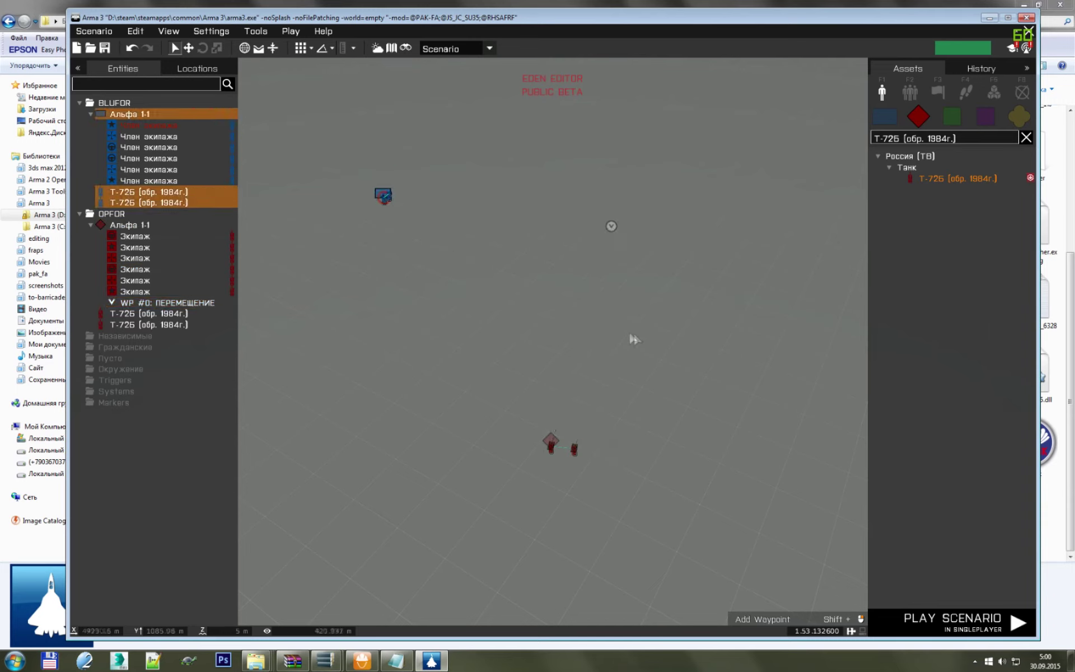
shift+click(616, 284)
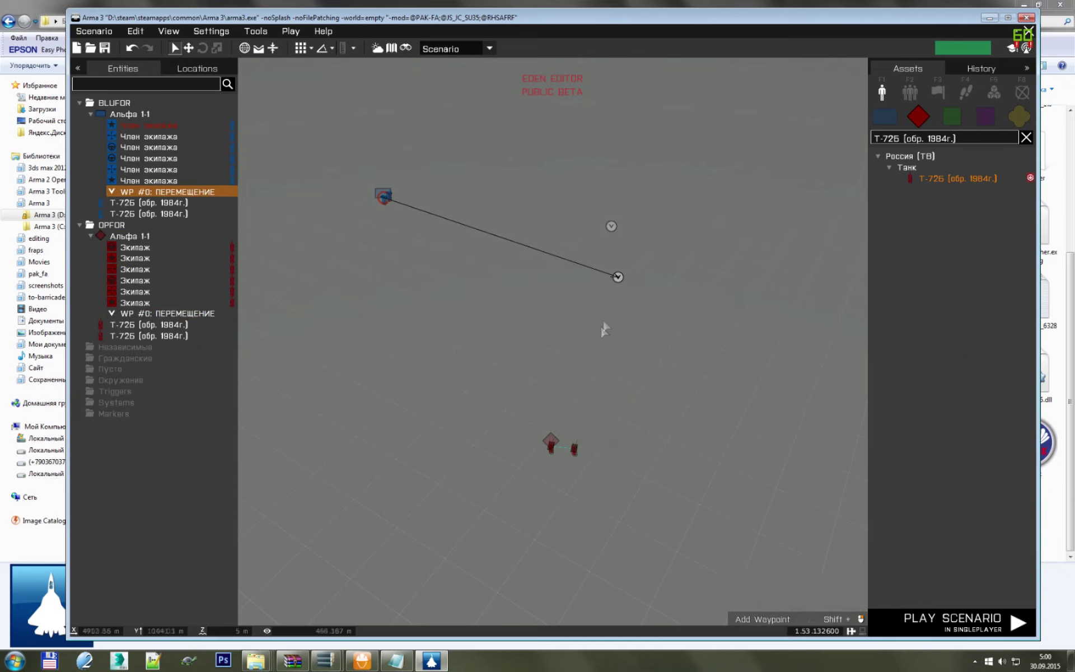
drag(605, 329, 539, 203)
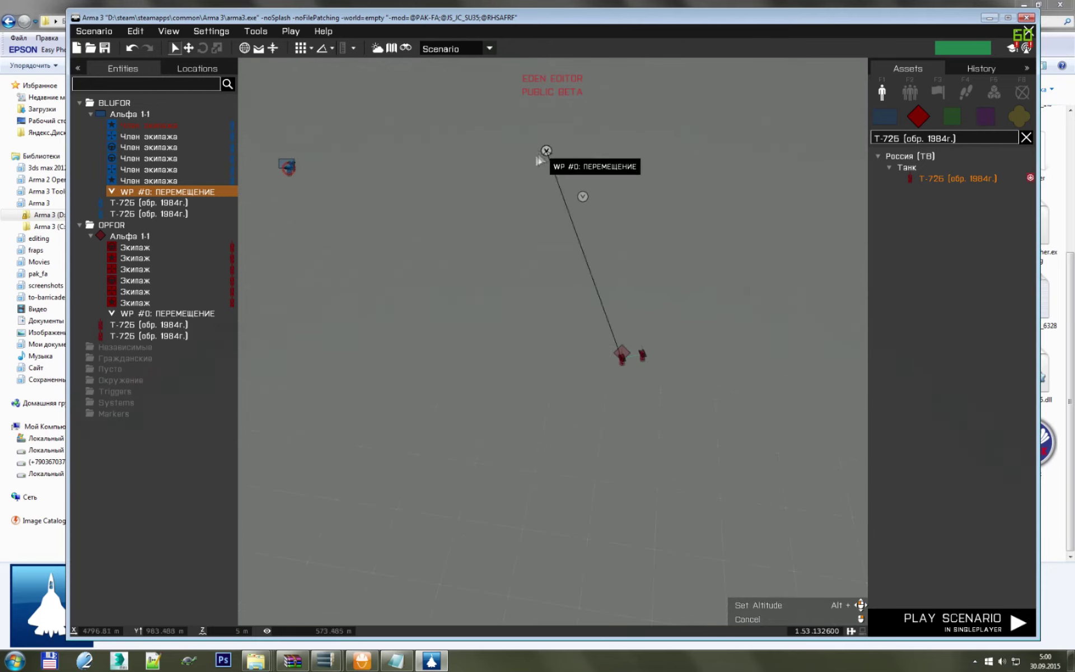
click(546, 151)
- Switch the asset list to civilian units and clear the asset search
key(a)
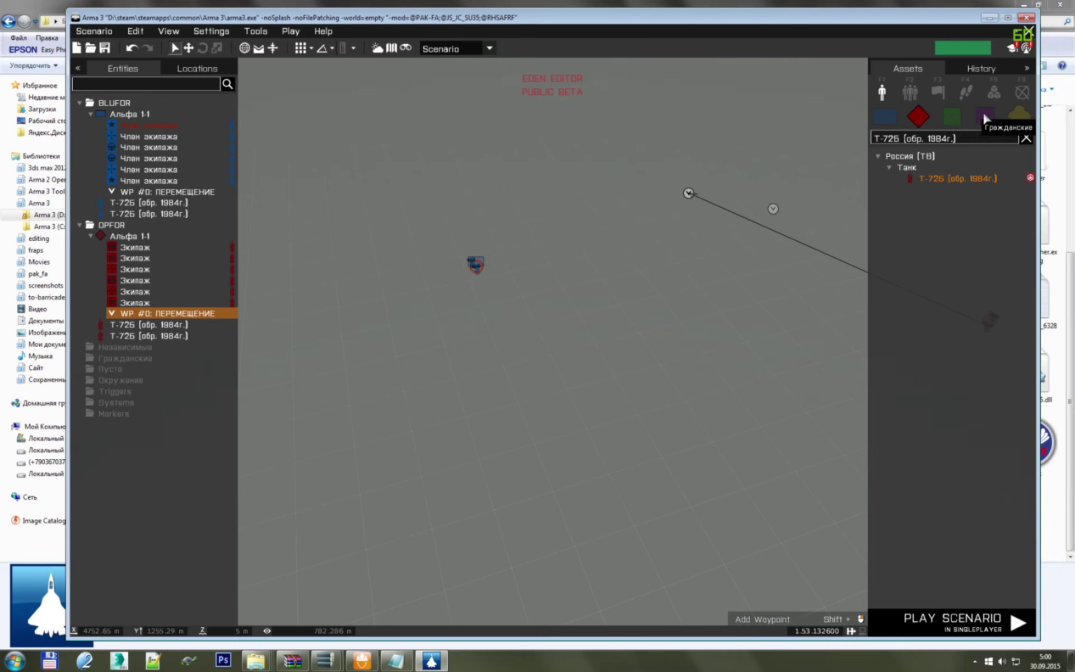
click(984, 115)
drag(969, 140, 744, 139)
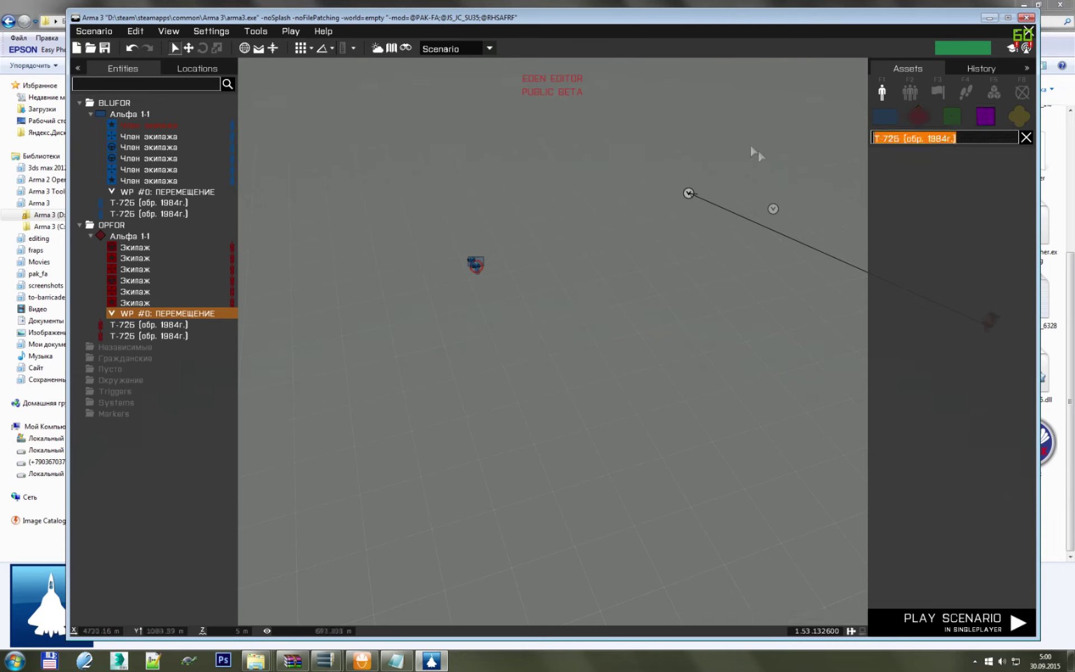
key(BackSpace)
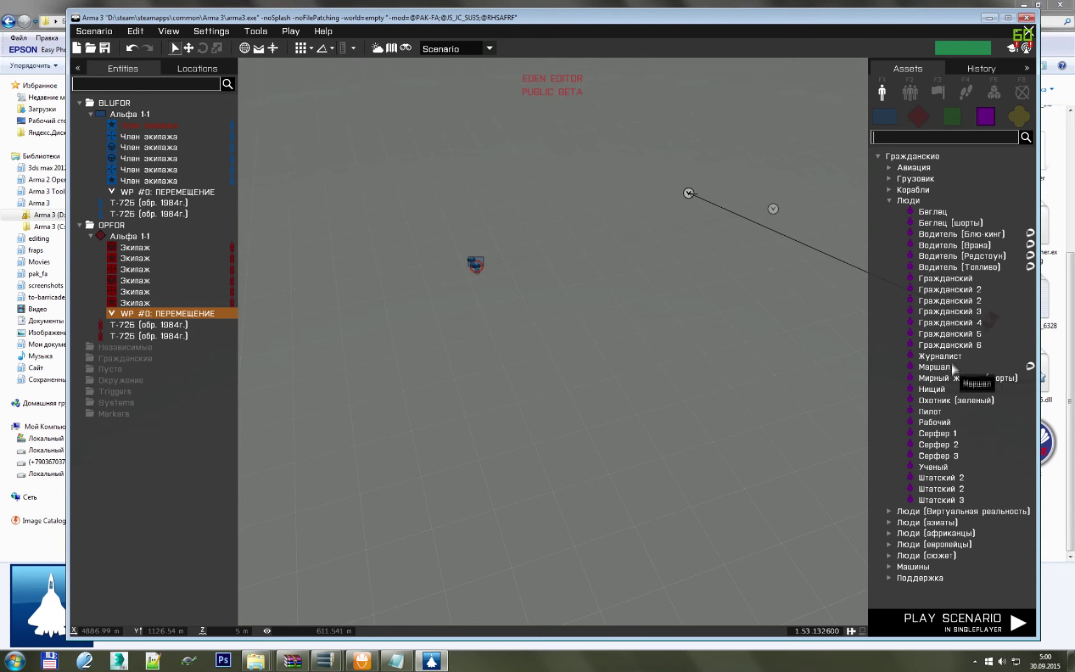
- Place a civilian Журналист and set its Control to Player
click(941, 356)
click(682, 406)
double_click(667, 408)
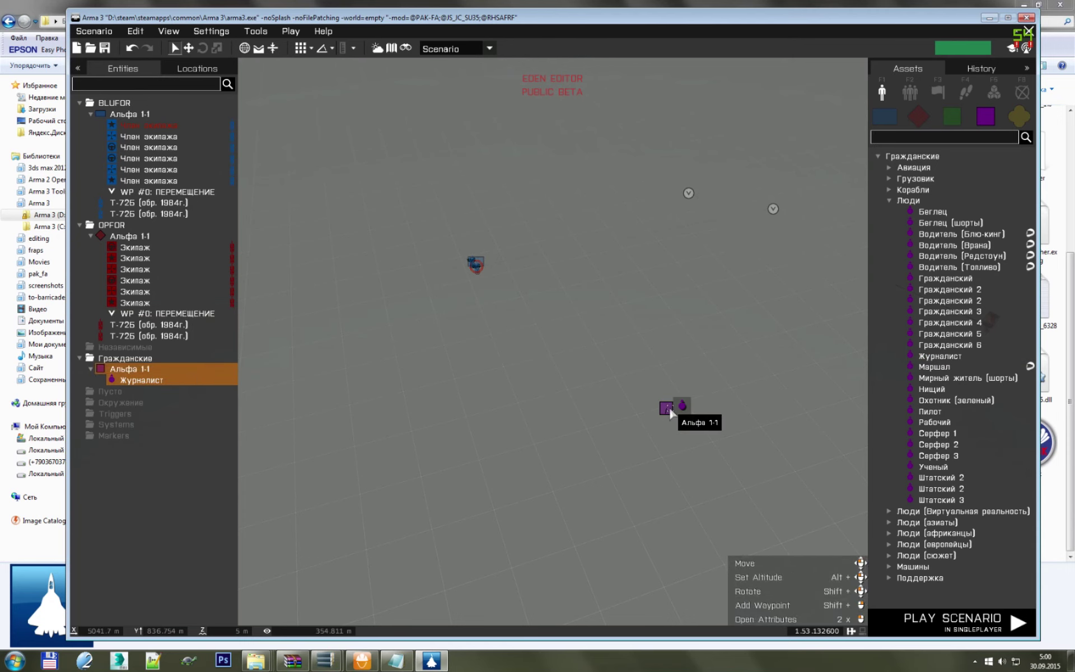
click(633, 421)
click(610, 559)
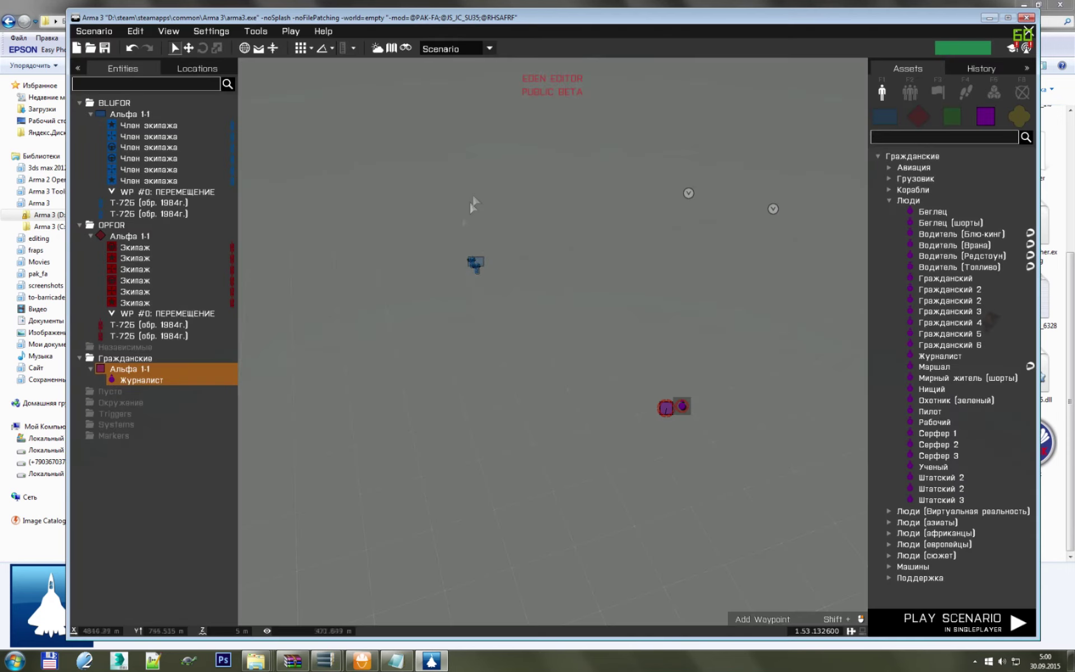
- In the scenario intel, make Independents no longer friendly with BLUFOR
click(377, 48)
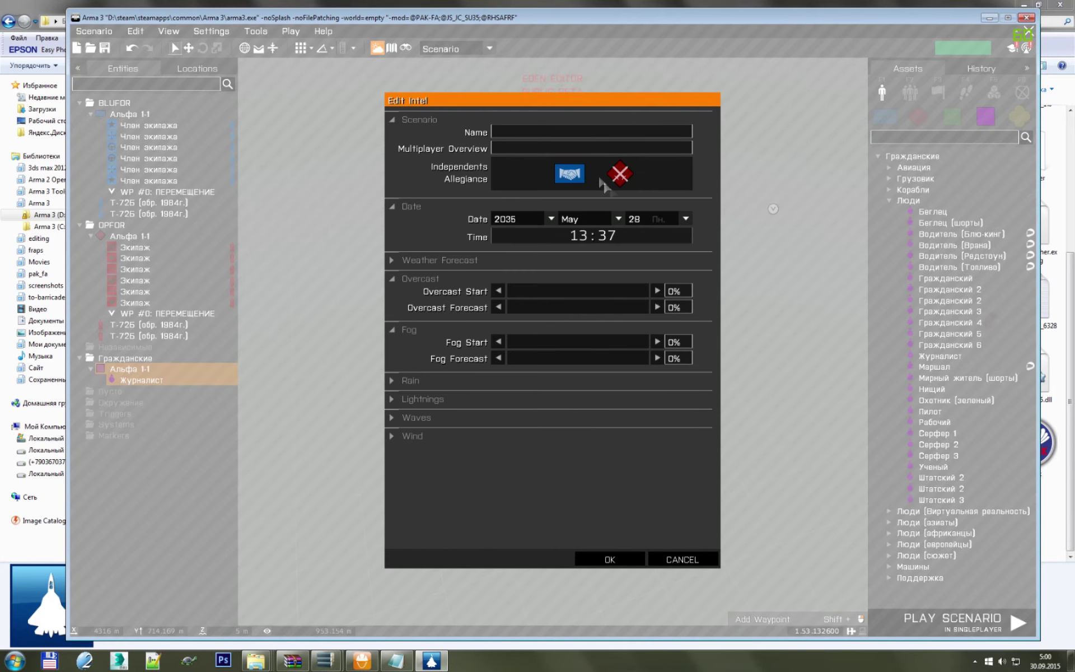
click(569, 176)
click(610, 559)
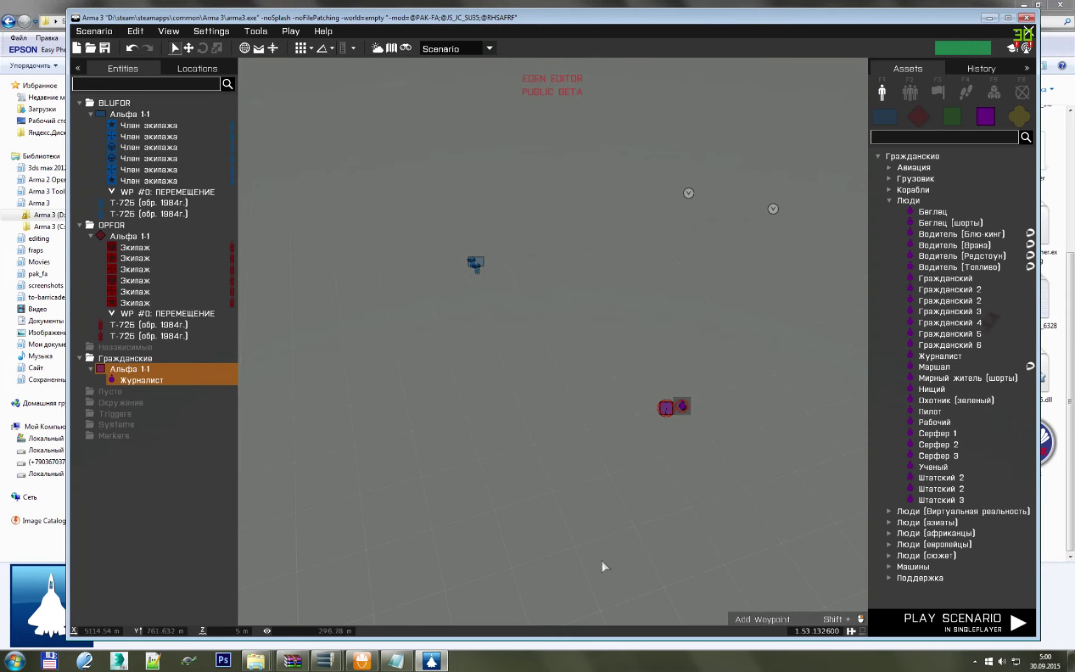
key(w)
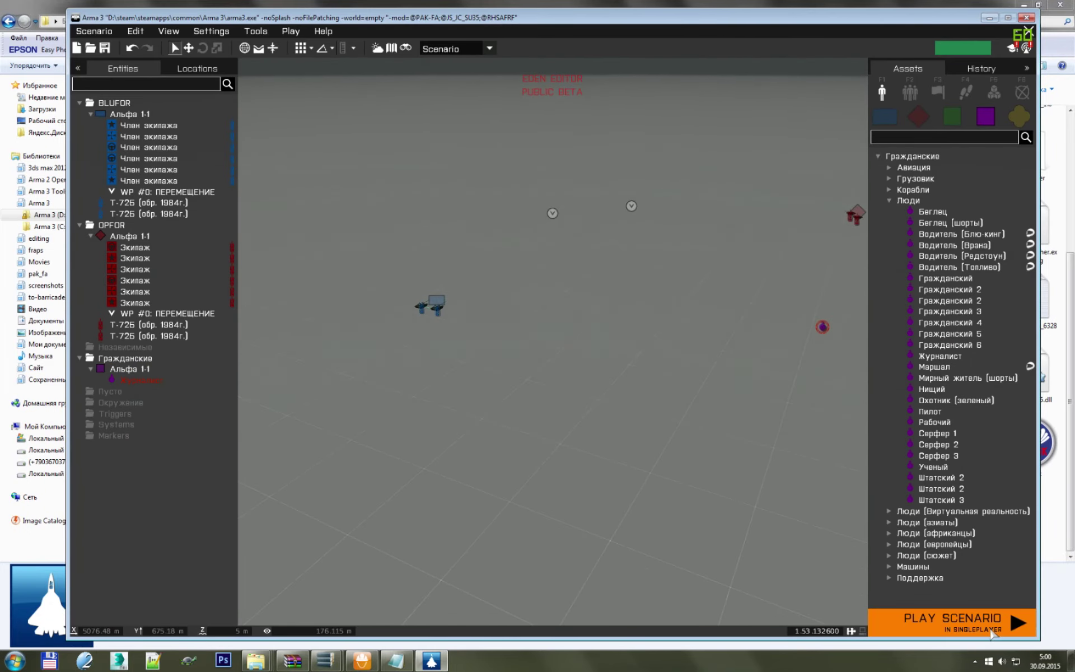
- Start the scenario preview and launch Splendid Camera from the debug console
click(964, 621)
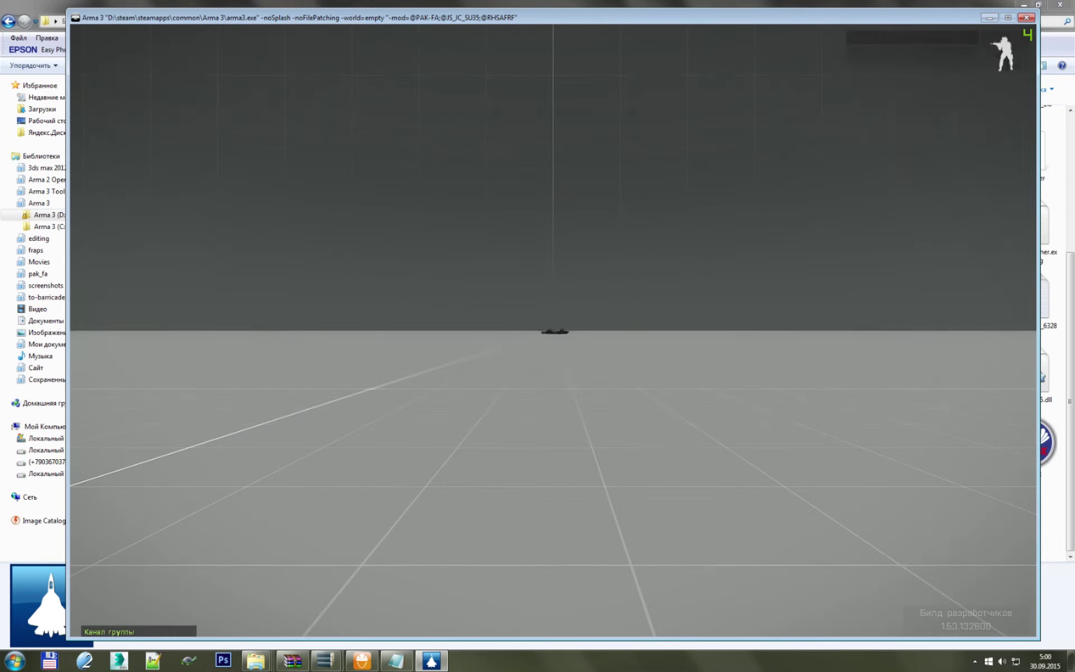
key(Escape)
click(367, 589)
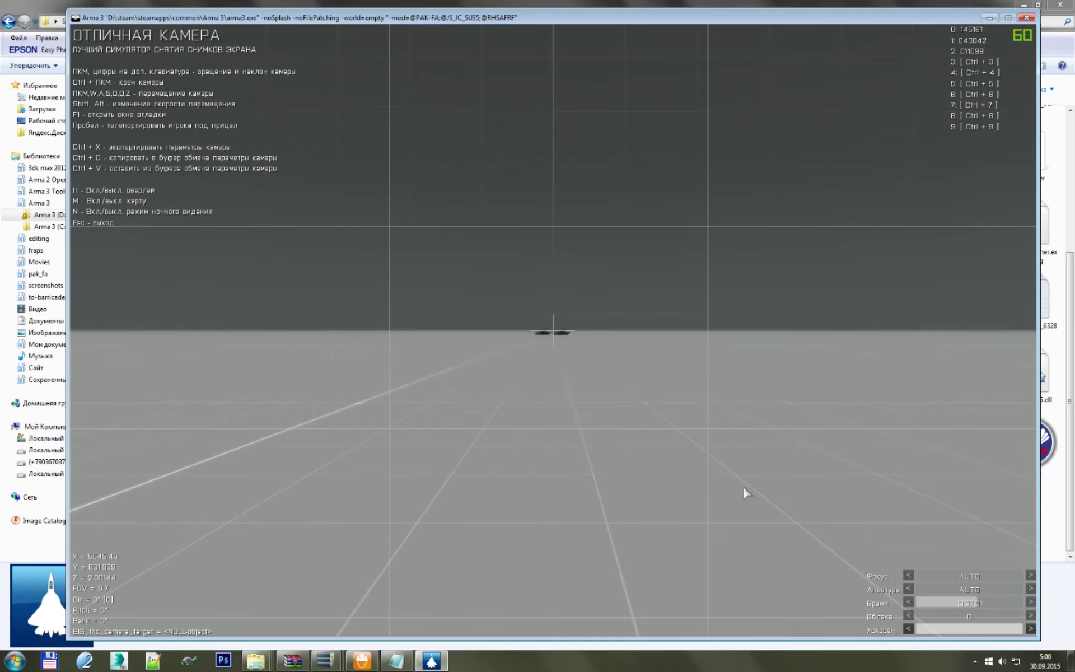
key(h)
- Fly the free camera in close to the T-72 tanks and back out to watch them fight
key(w)
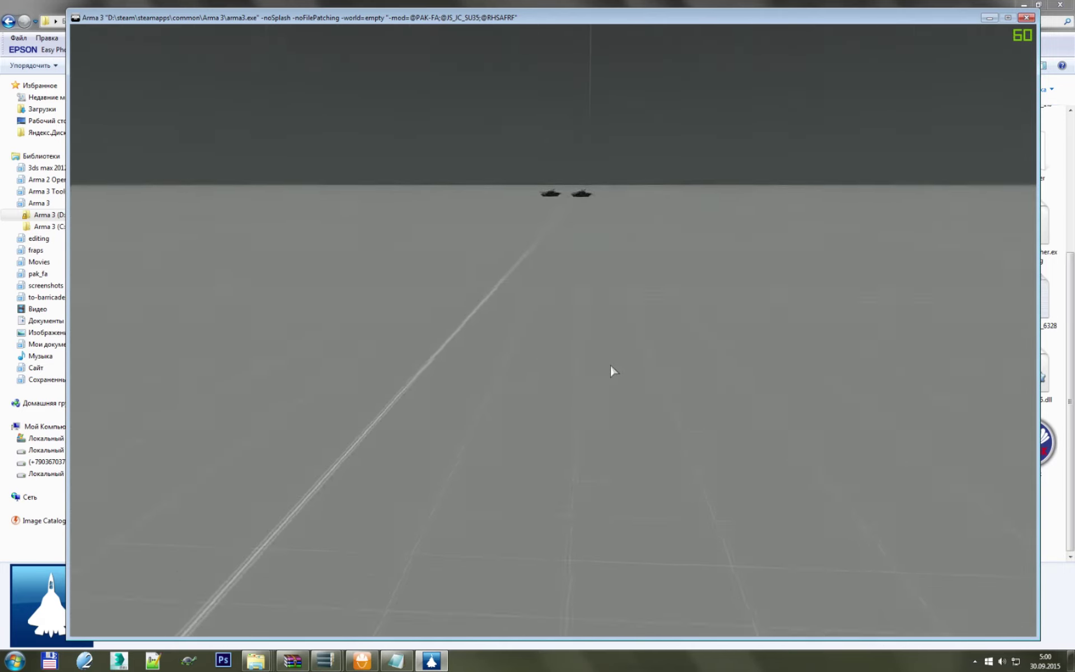
key(w)
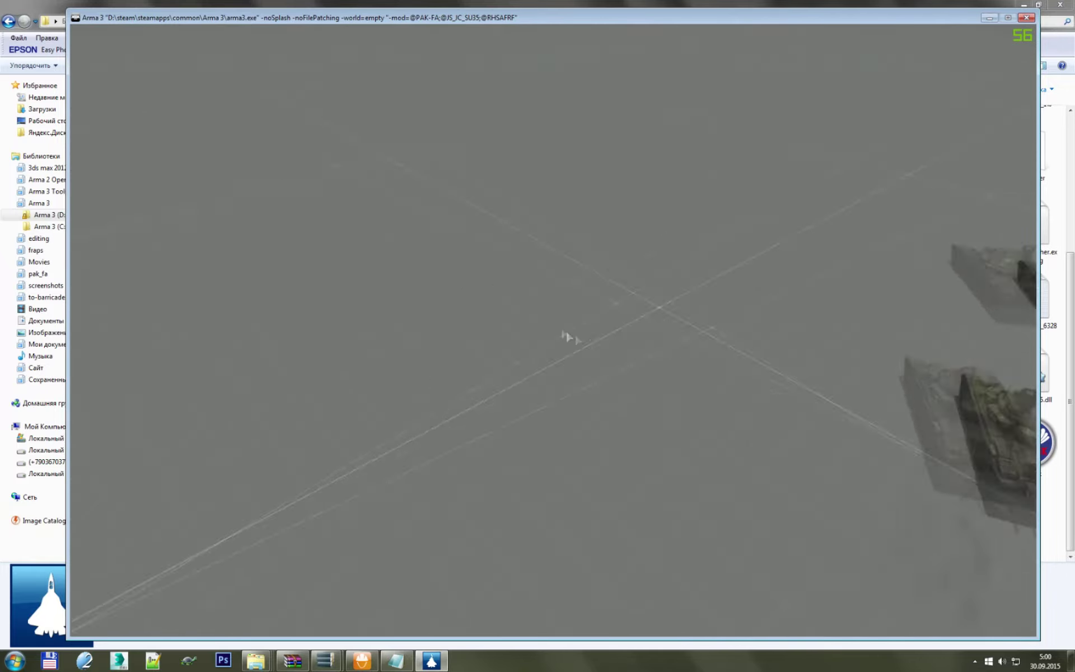
key(s)
key(w)
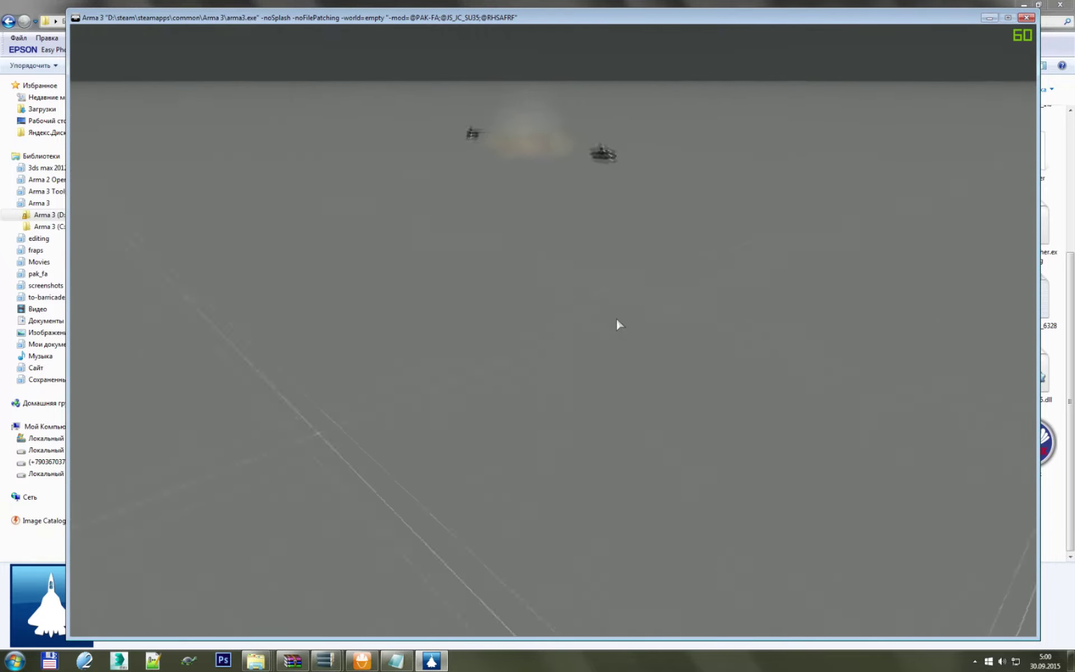
key(s)
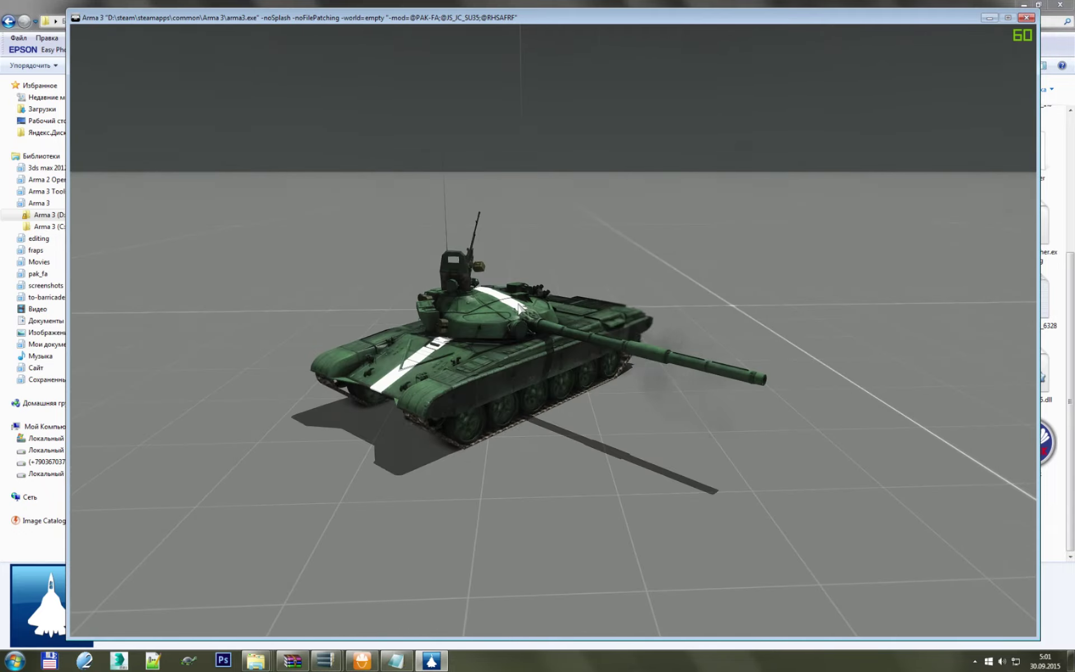
- Quit Splendid Camera and pause the game once one tank is burning
key(Escape)
click(488, 356)
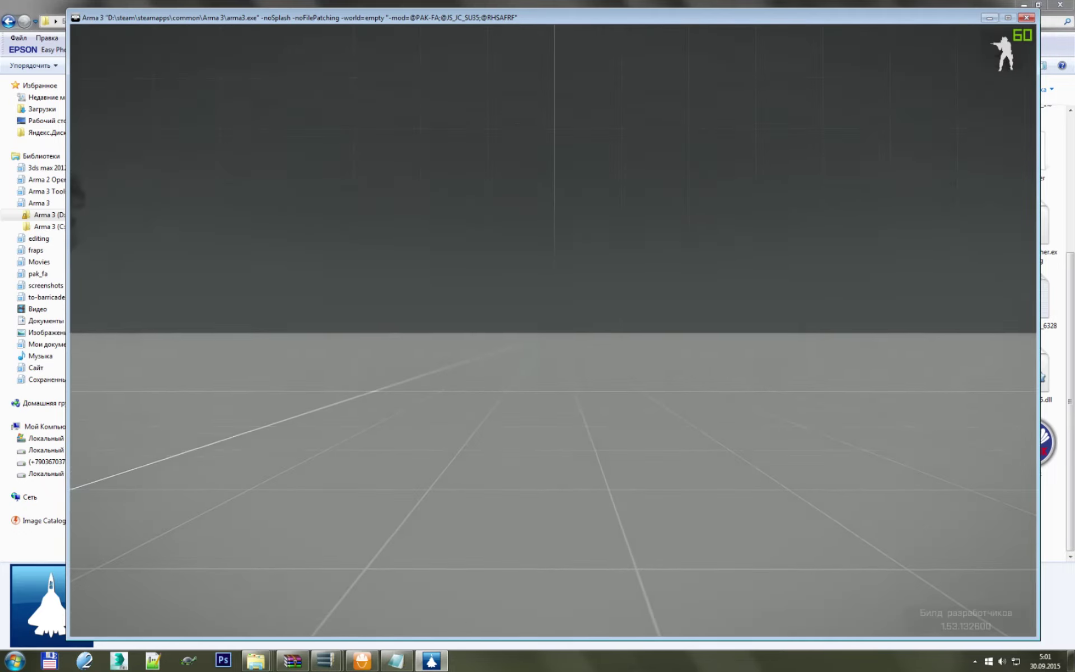
key(Escape)
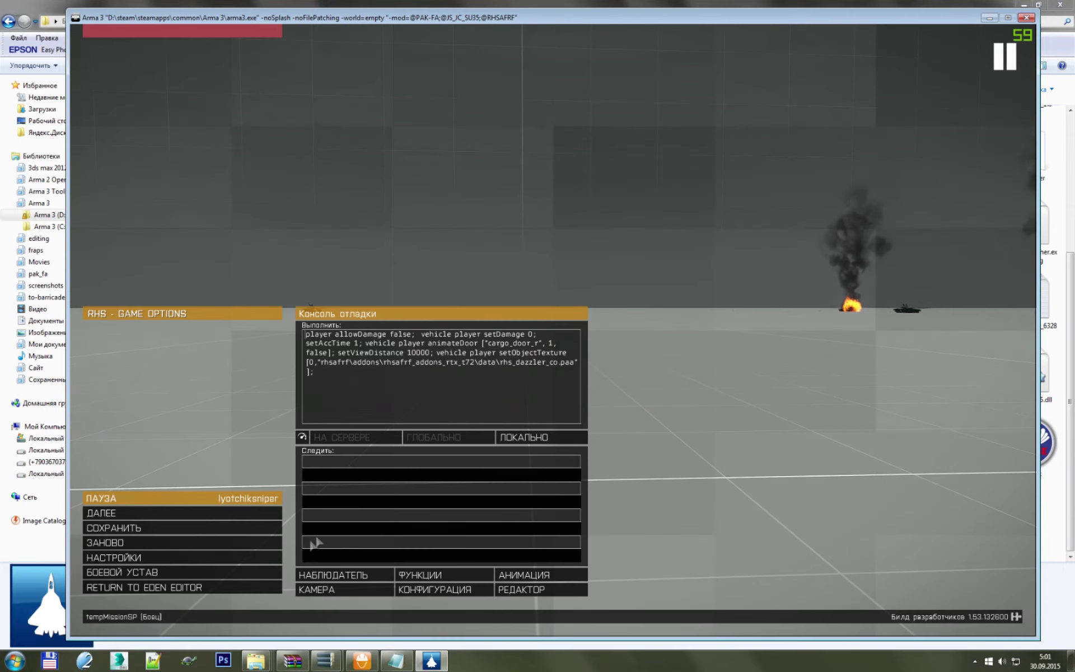